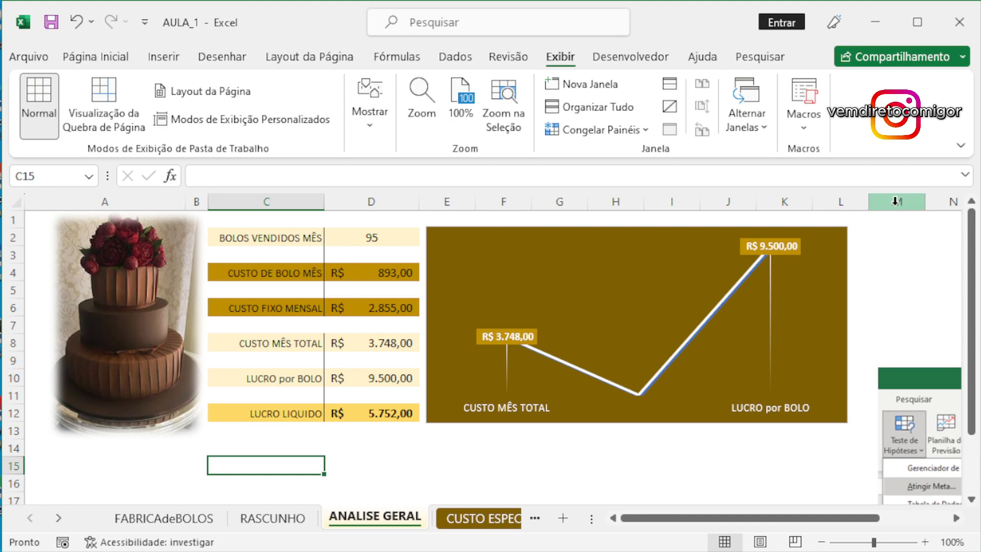
# - Set the BOLOS VENDIDOS MÊS quantity in cell D2 to 100
pyautogui.click(372, 235)
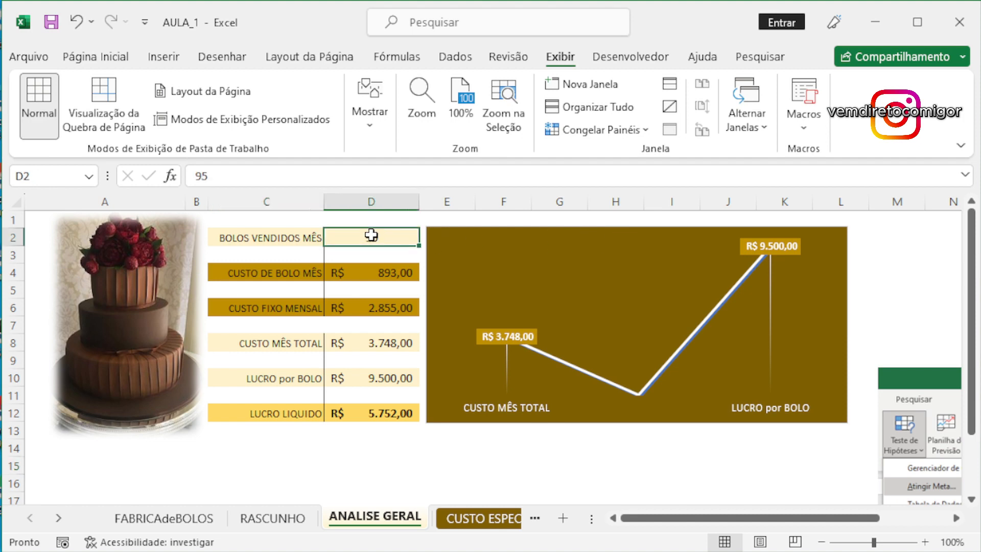
pyautogui.write('100')
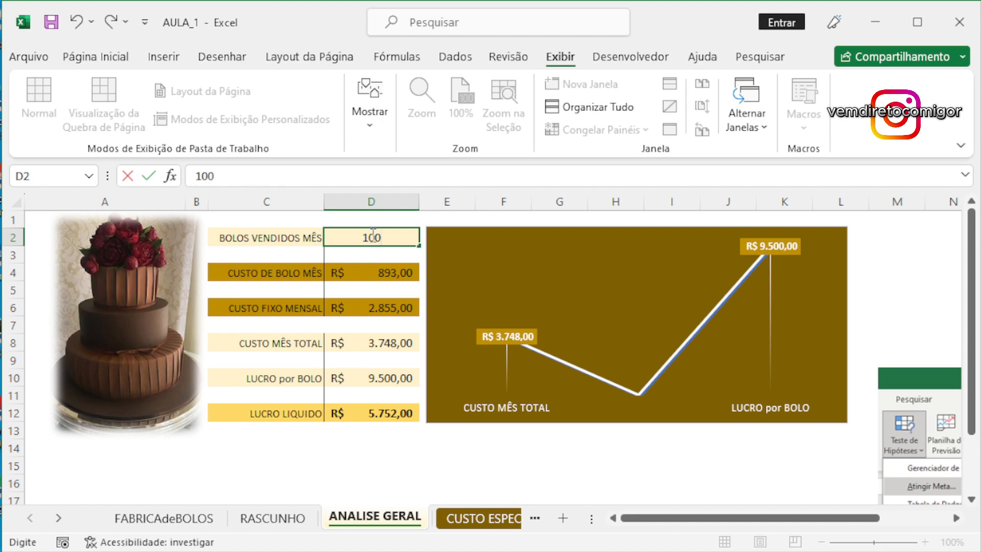
pyautogui.press('Return')
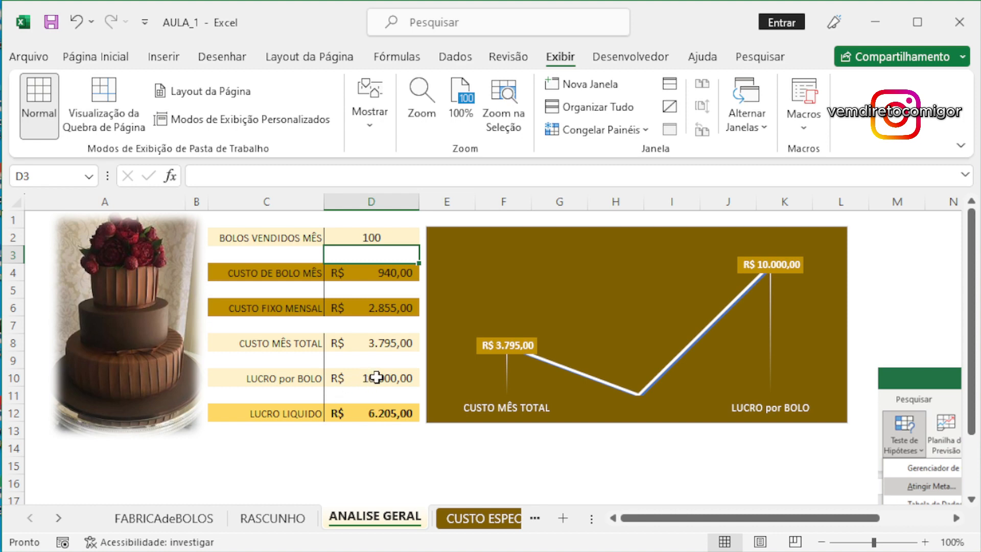
# - Change the label in cell C10 to LUCRO ESTIMADO, replacing the words "por BOLO"
pyautogui.doubleClick(291, 378)
pyautogui.moveTo(279, 378); pyautogui.dragTo(317, 360)
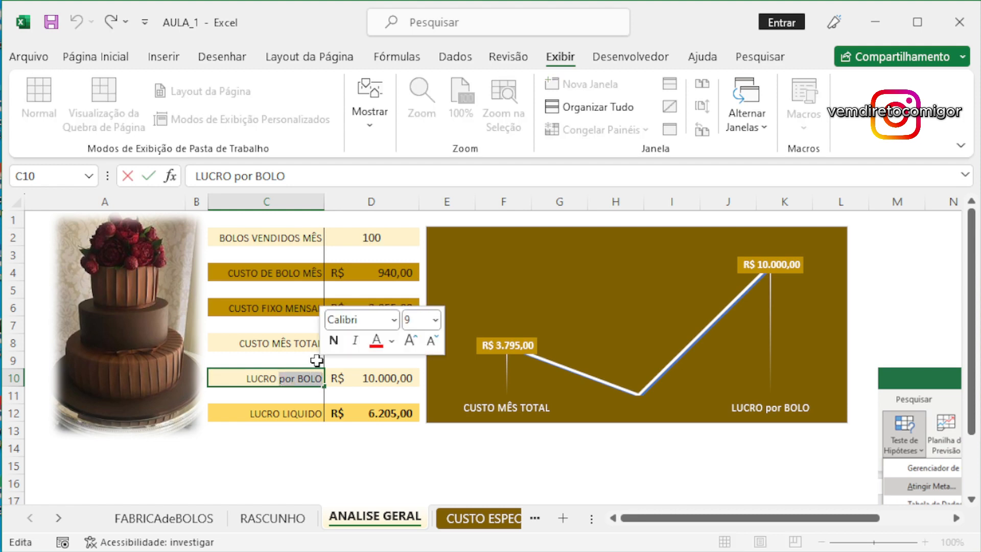
pyautogui.press('BackSpace')
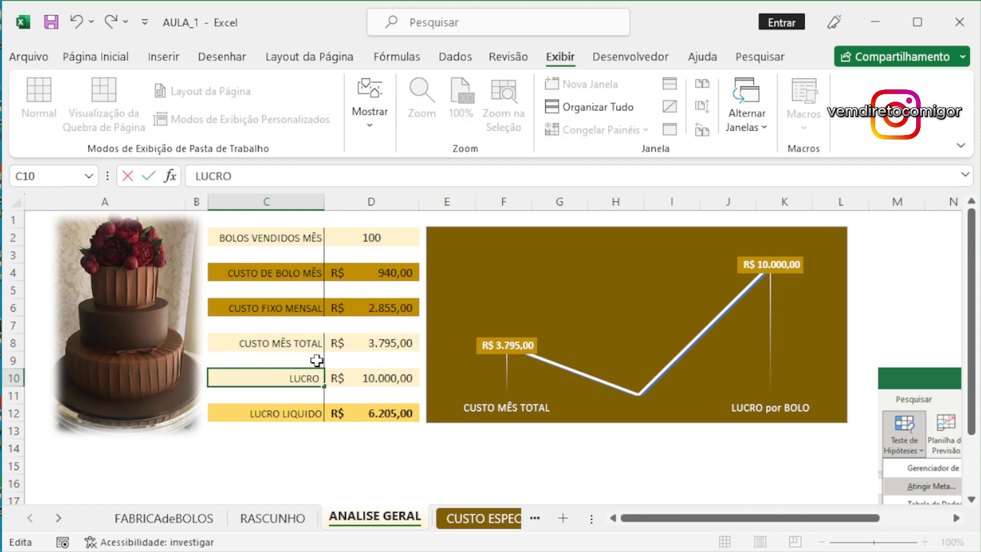
pyautogui.write('ESTIMADO')
pyautogui.press('Return')
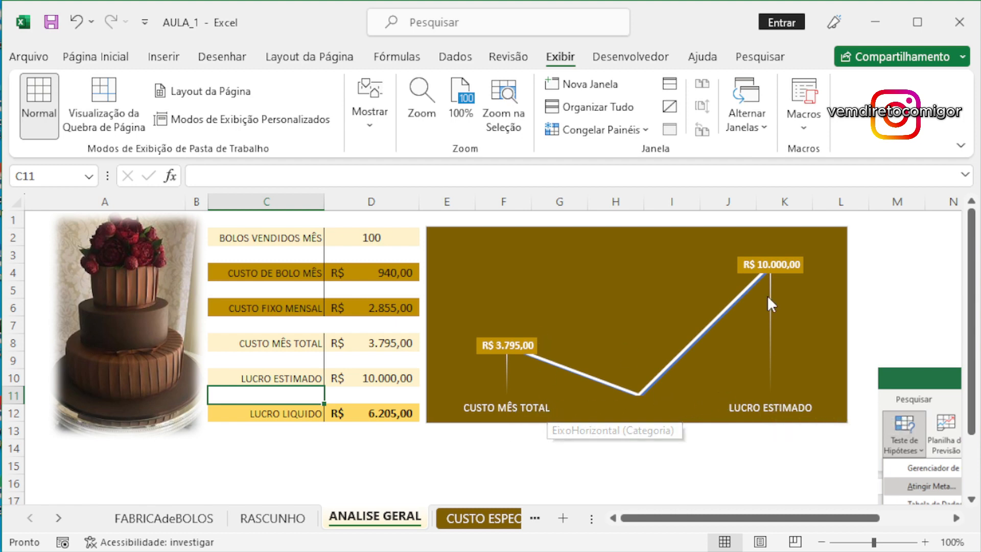
pyautogui.moveTo(613, 383)
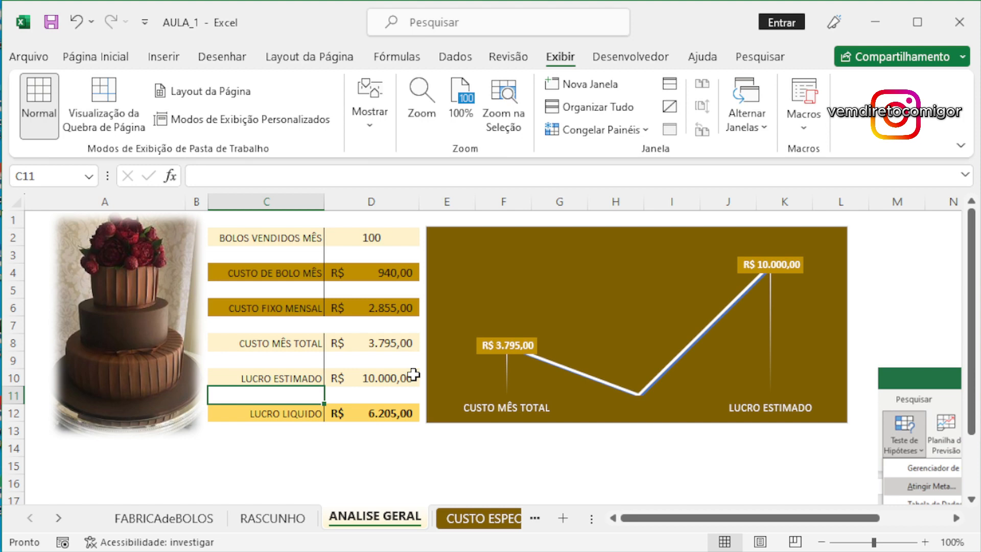
pyautogui.click(29, 57)
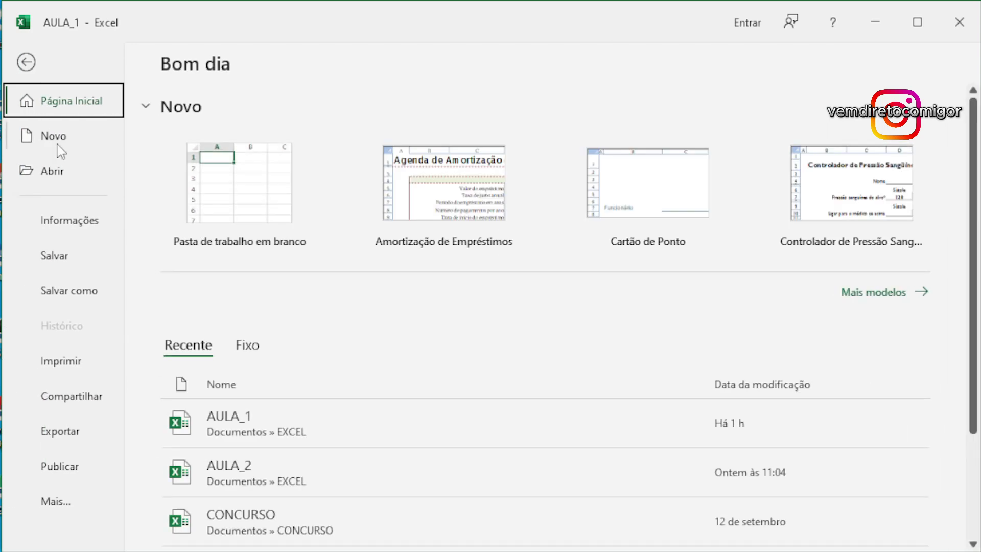
pyautogui.click(77, 141)
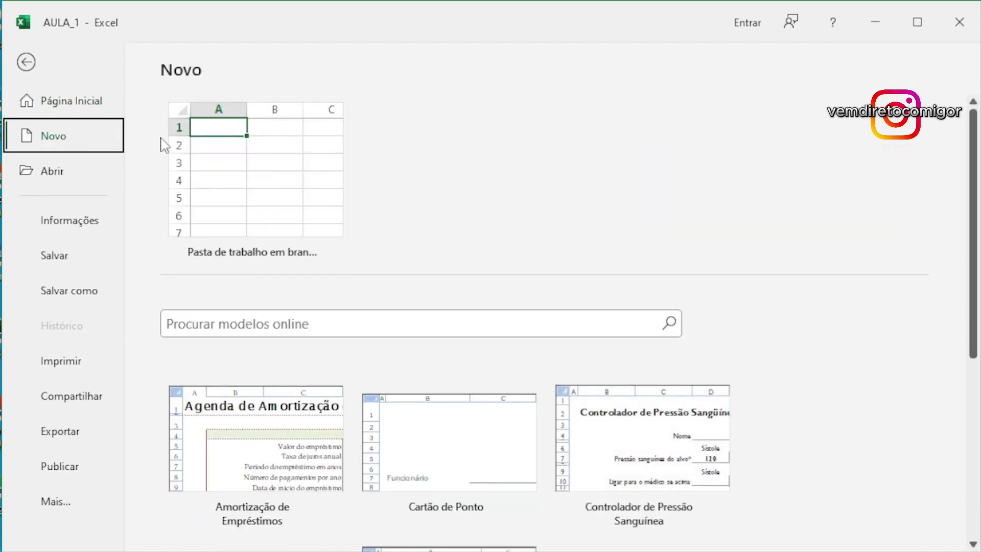
pyautogui.click(265, 156)
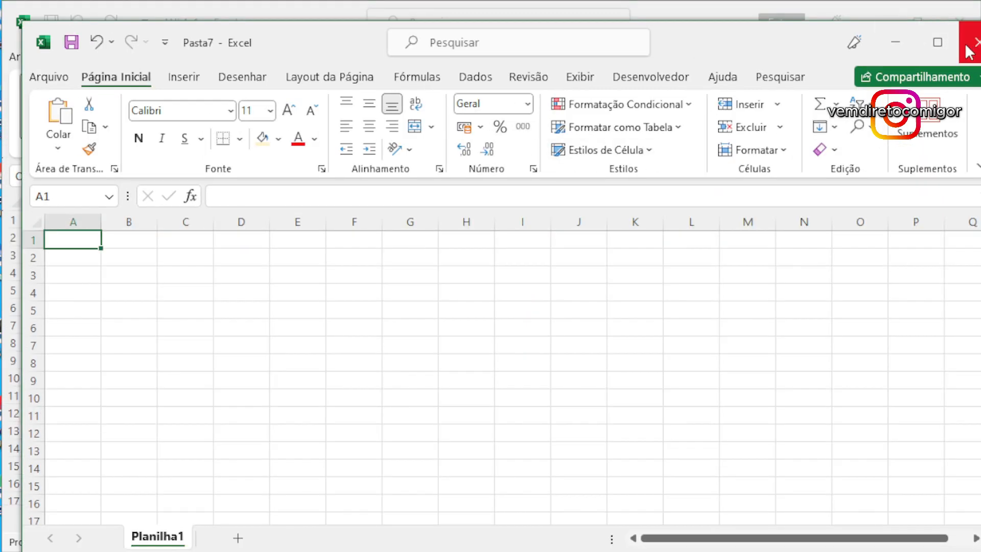
pyautogui.click(968, 51)
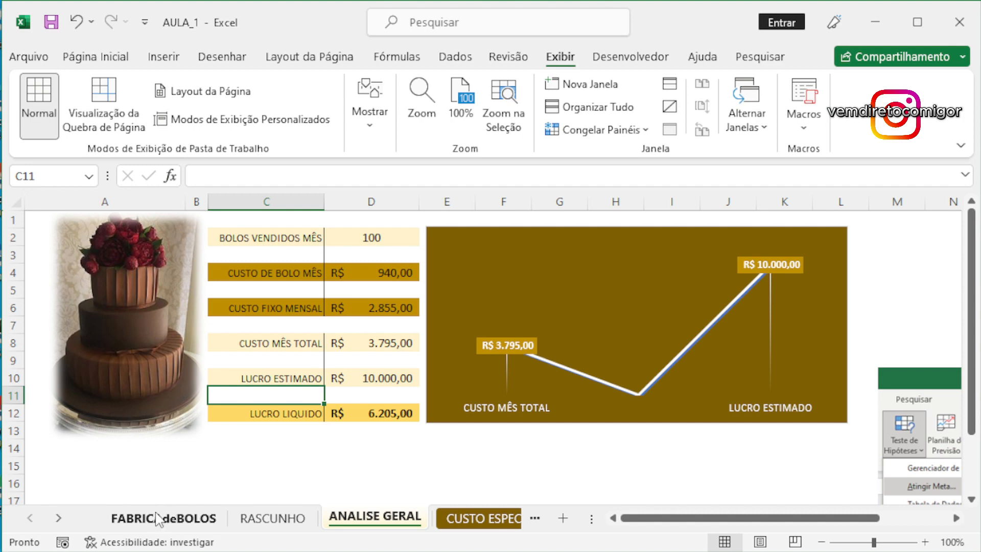
# - On the FABRICAdeBOLOS sheet, enter QUANTO BOLOS MÊS in cell B3 and fit column B's width to the text
pyautogui.click(158, 517)
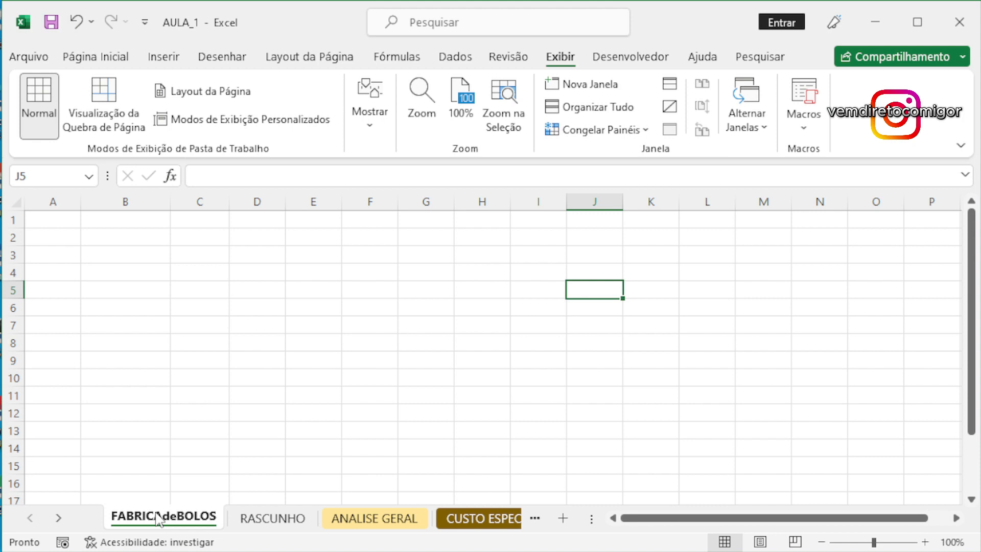
pyautogui.click(158, 255)
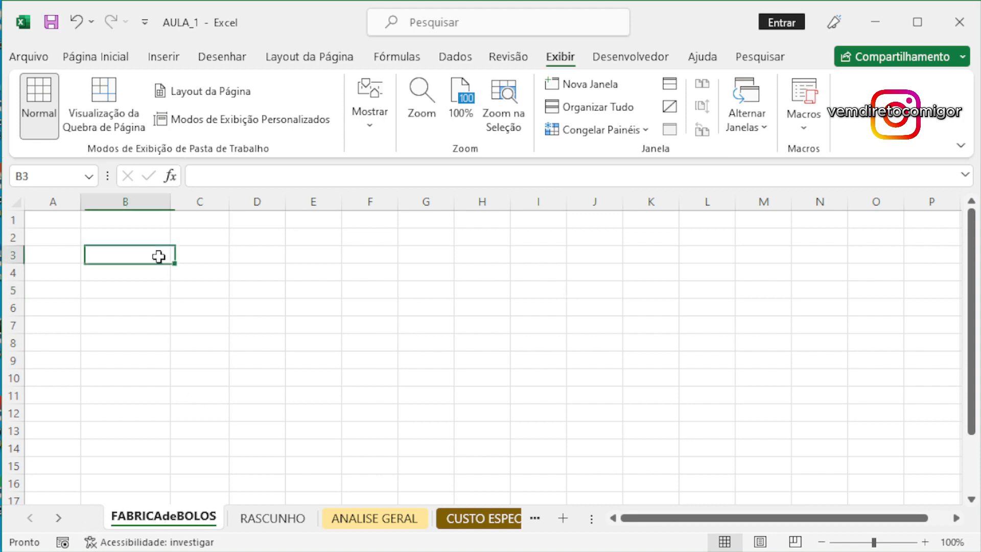
pyautogui.write('Qai')
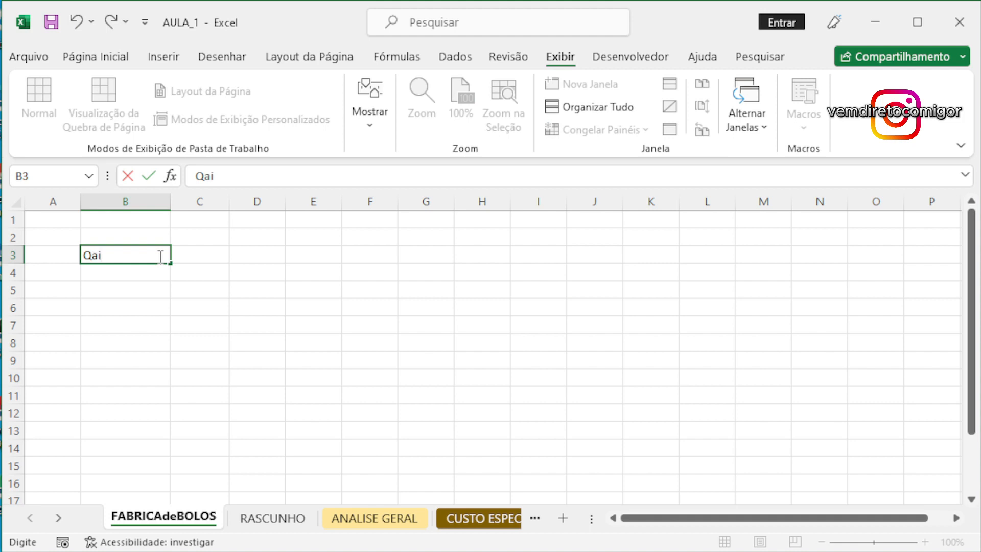
pyautogui.press('BackSpace')
pyautogui.press('BackSpace')
pyautogui.write('UANTO ')
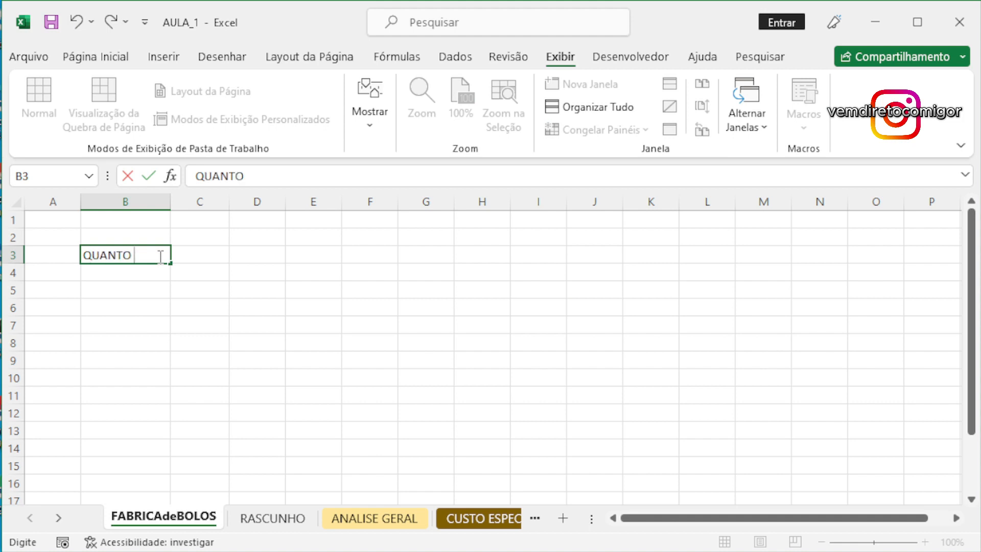
pyautogui.write('BOLOS MÊS')
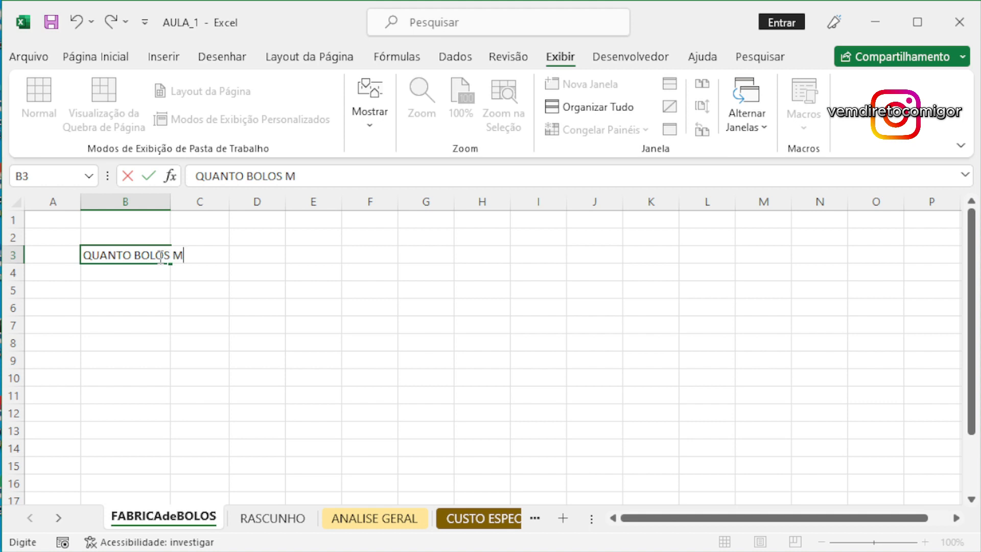
pyautogui.press('Return')
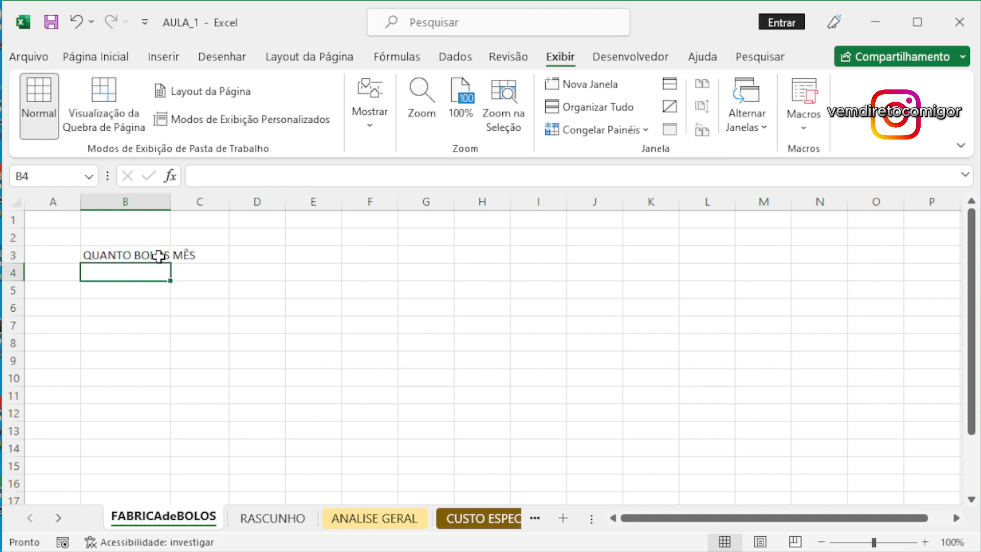
pyautogui.doubleClick(170, 201)
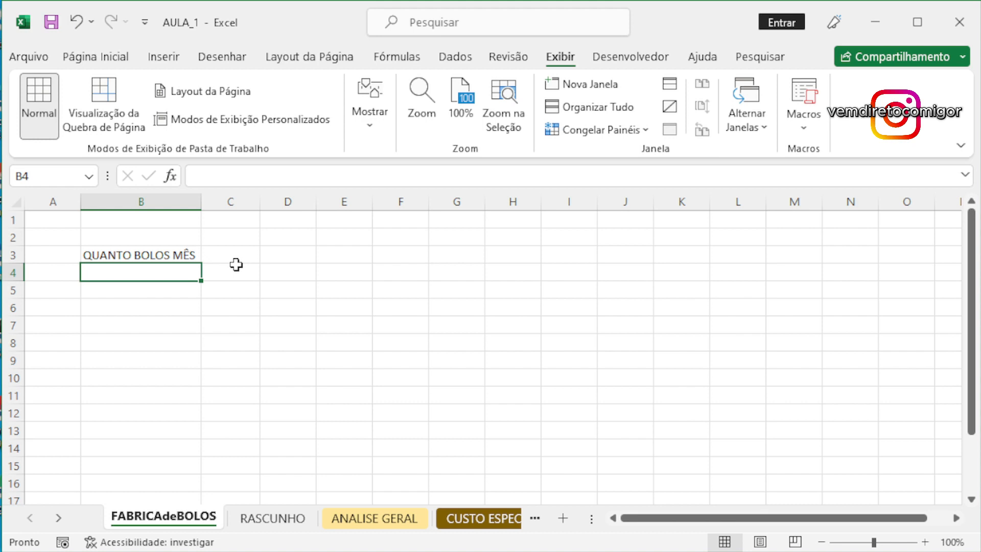
# - Enter QUANTO EU GASTO SO BOLO in cell B4 and fit column B's width to the longer label
pyautogui.press('Down')
pyautogui.press('Down')
pyautogui.press('Up')
pyautogui.press('Up')
pyautogui.write('QUANTO ')
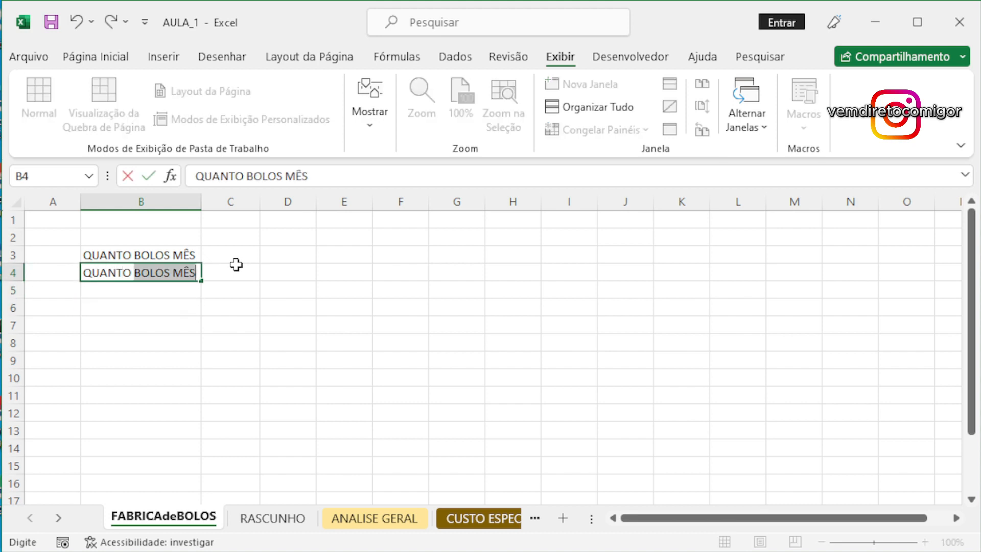
pyautogui.write('EU GAS')
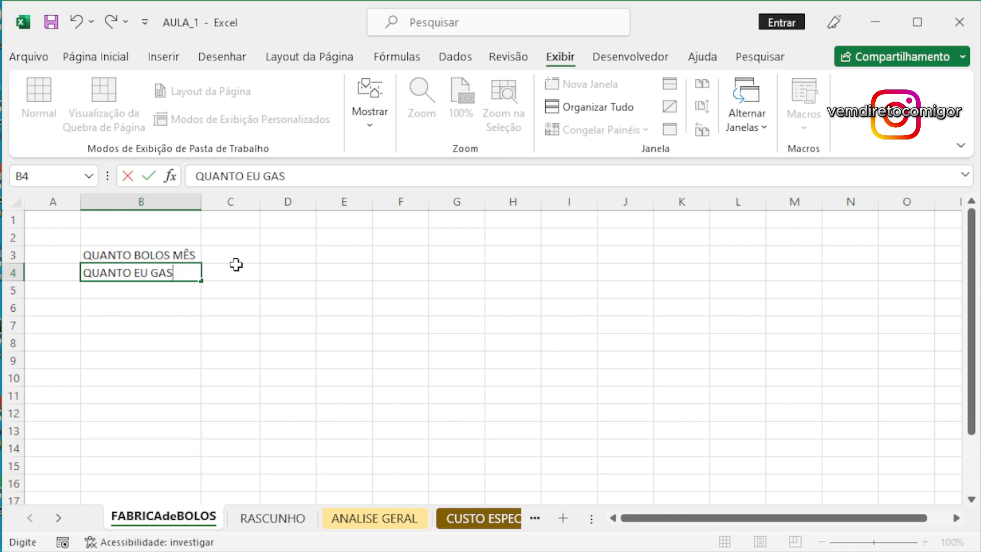
pyautogui.write('TO SO BOLL')
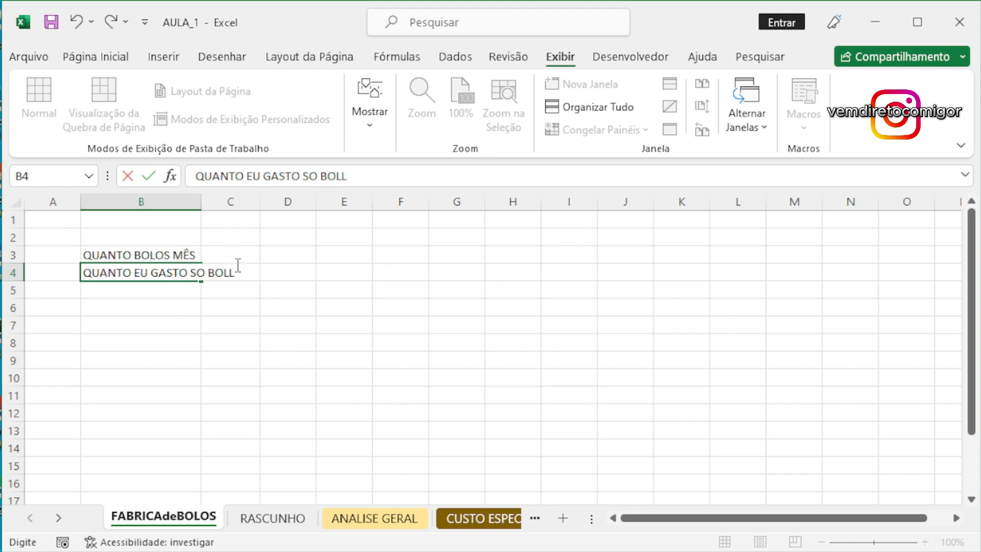
pyautogui.press('BackSpace')
pyautogui.write('OL')
pyautogui.press('Return')
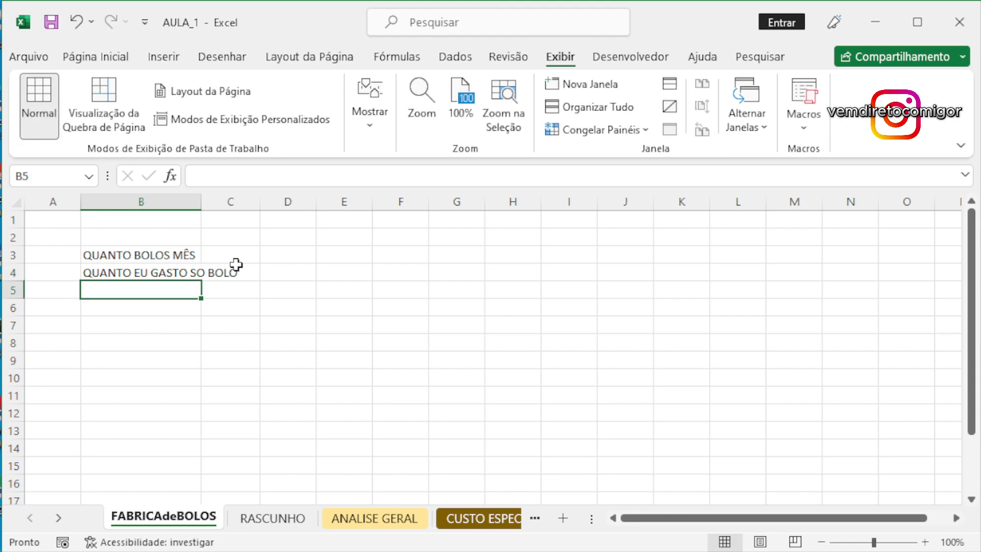
pyautogui.doubleClick(200, 202)
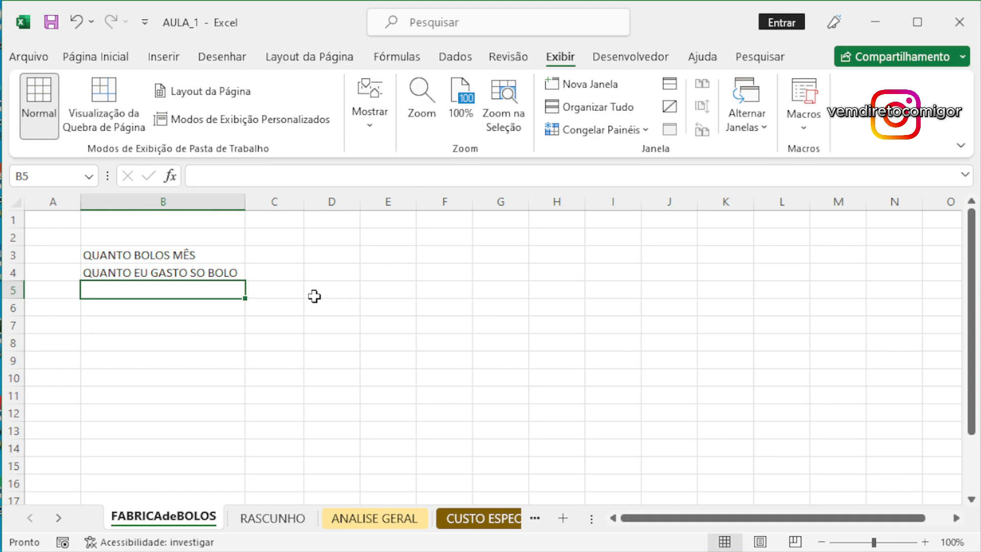
# - Enter the label QUANTO FIXO in cell B5, below the cake cost label
pyautogui.write('QUAN')
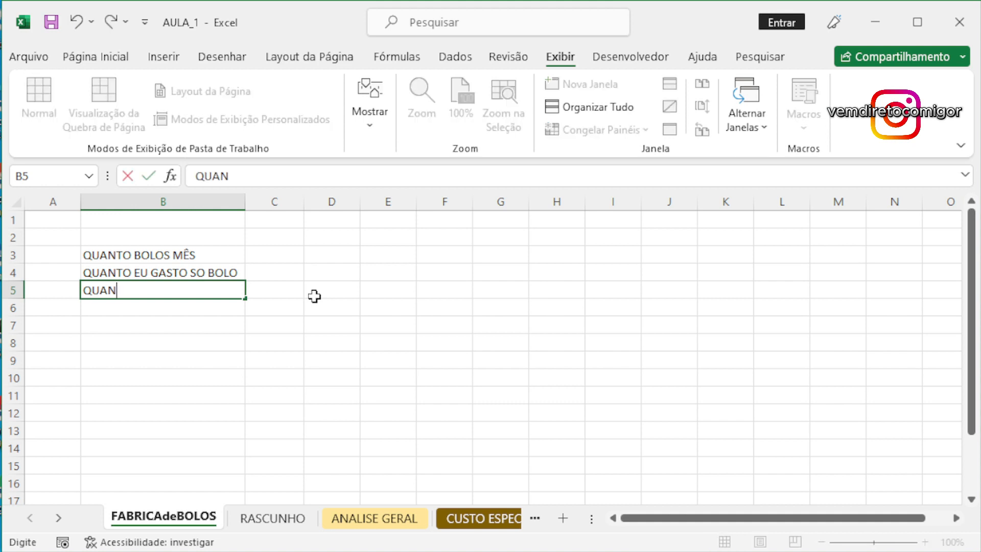
pyautogui.write('TO FIXO')
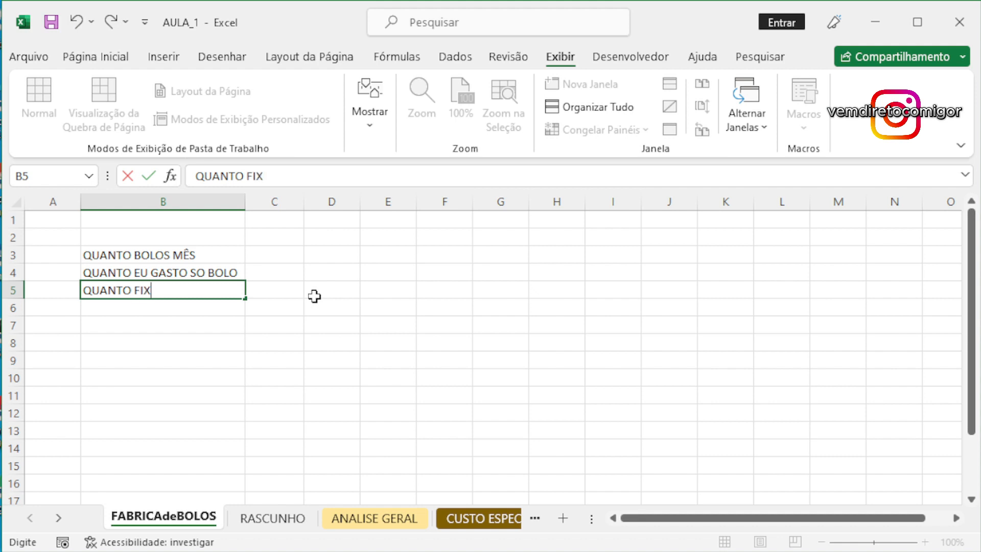
pyautogui.press('Return')
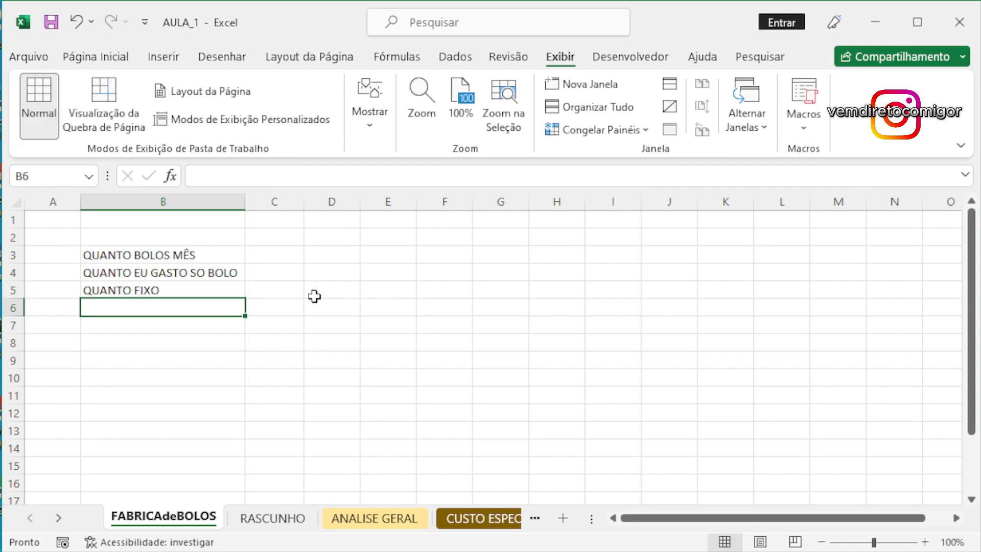
pyautogui.press('Return')
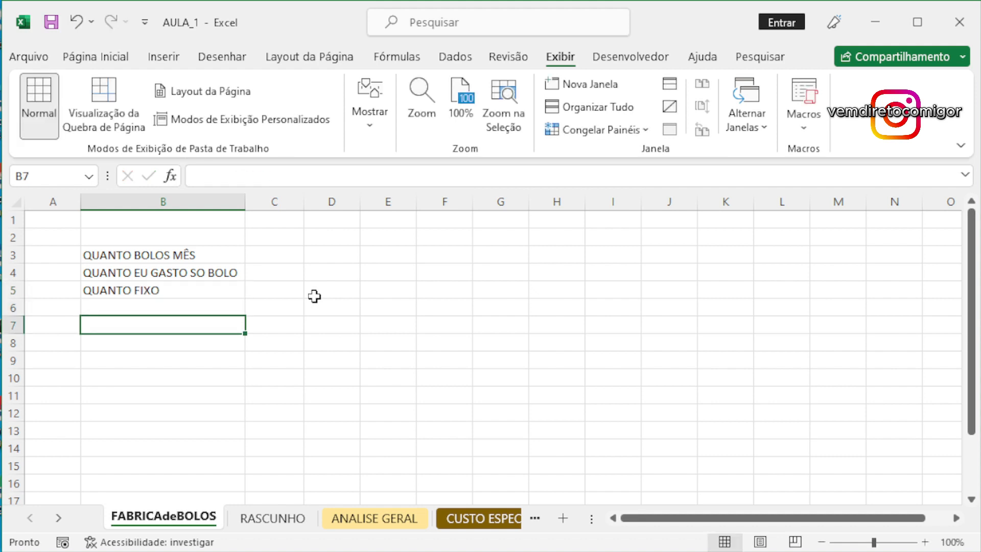
# - Enter the label LUCRO TOTAL in cell B7, leaving row 6 empty
pyautogui.write('LUCRO')
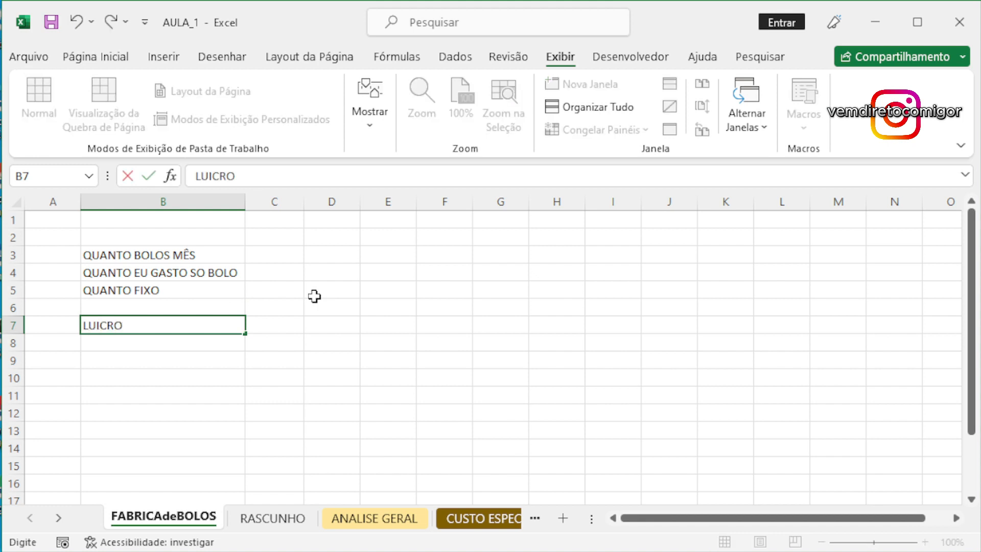
pyautogui.press('BackSpace')
pyautogui.press('BackSpace')
pyautogui.press('BackSpace')
pyautogui.press('BackSpace')
pyautogui.write('CRO')
pyautogui.press('BackSpace')
pyautogui.press('BackSpace')
pyautogui.press('BackSpace')
pyautogui.press('BackSpace')
pyautogui.write('UR')
pyautogui.press('BackSpace')
pyautogui.write('CRTO')
pyautogui.press('BackSpace')
pyautogui.press('BackSpace')
pyautogui.write('O TO')
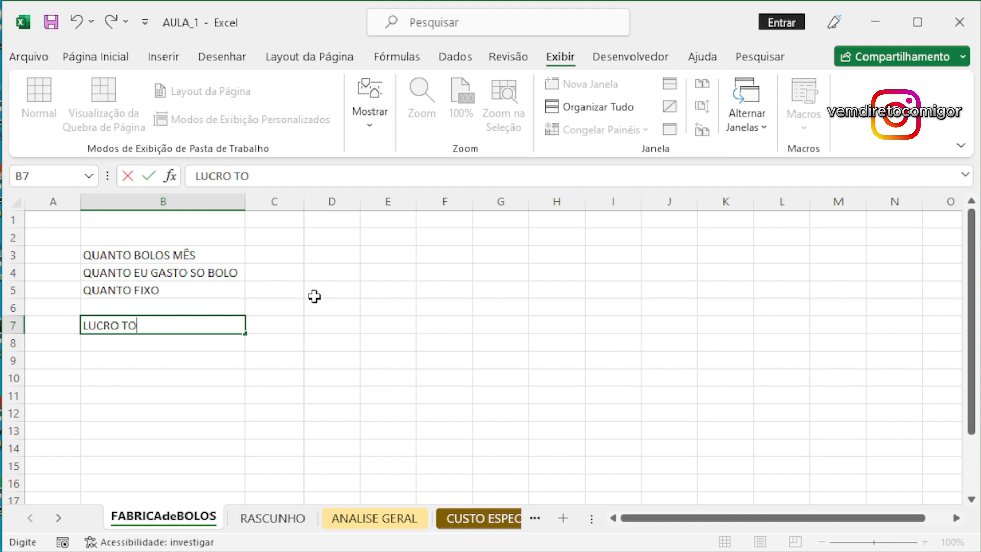
pyautogui.write('TAL')
pyautogui.press('Return')
pyautogui.press('Return')
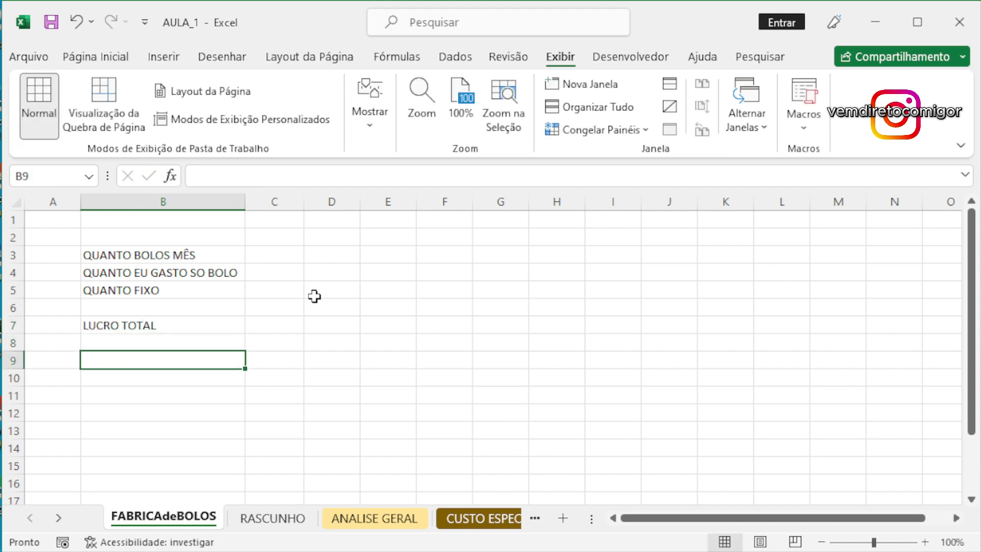
# - Enter the label LUCRO LIQUIDO in cell B9, leaving row 8 empty
pyautogui.write('LUCRO LIQ')
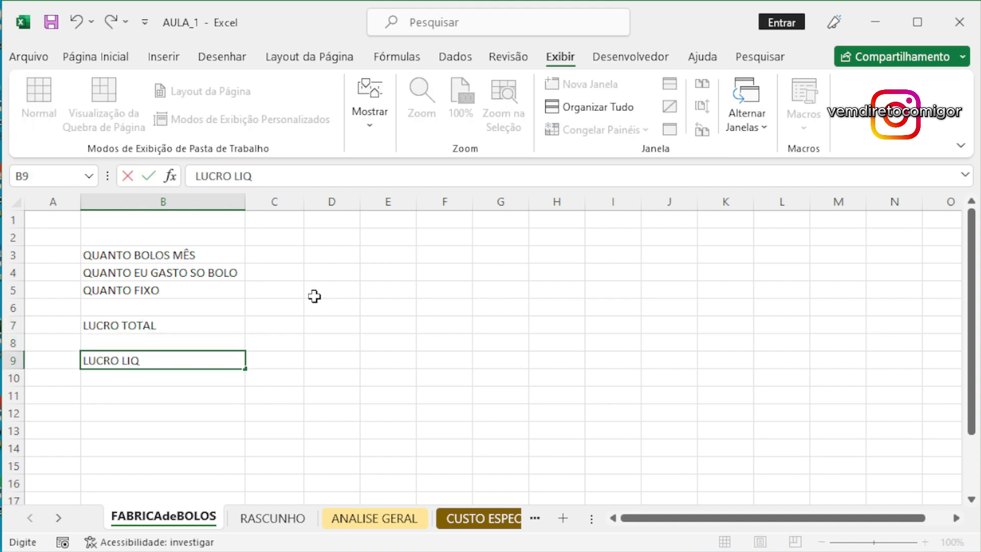
pyautogui.write('UIDO')
pyautogui.press('Return')
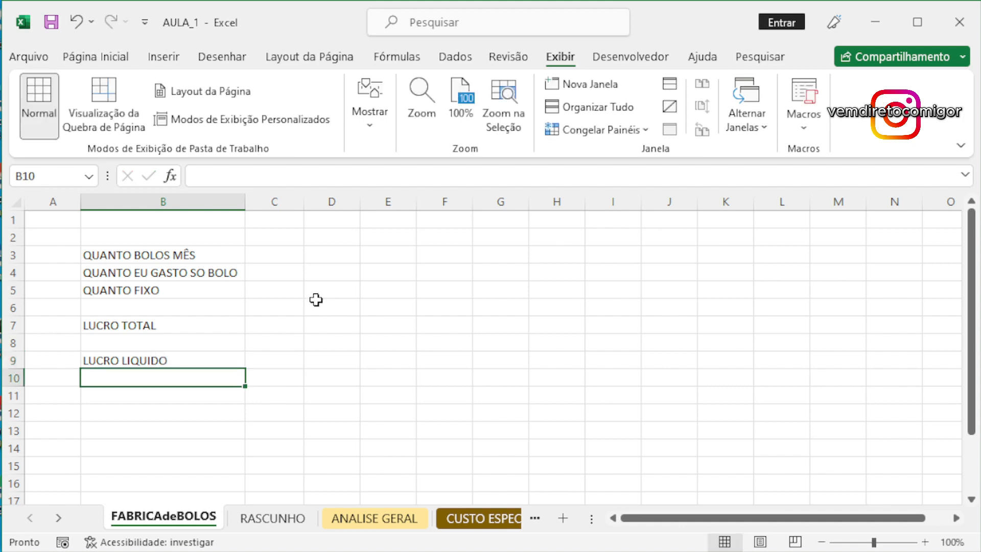
pyautogui.click(215, 201)
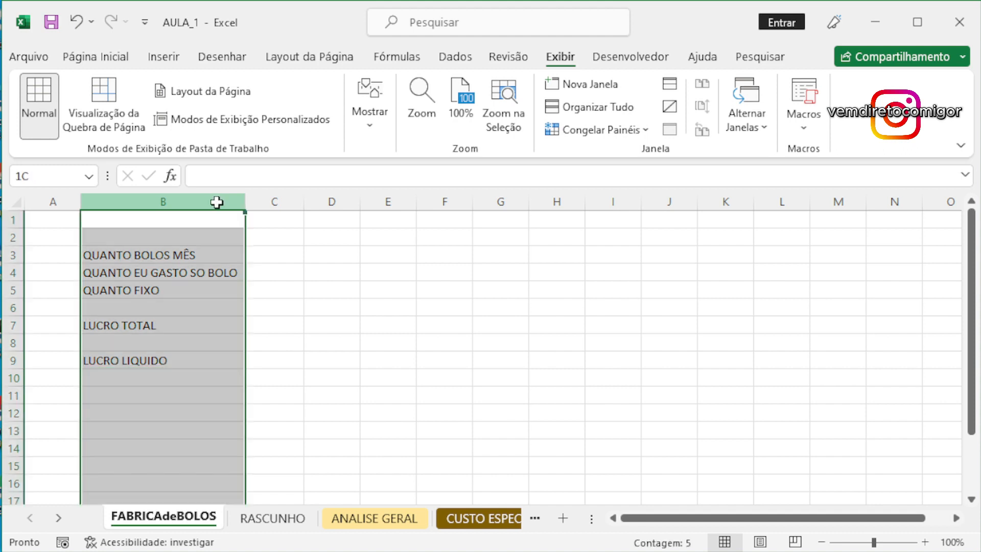
pyautogui.click(390, 310)
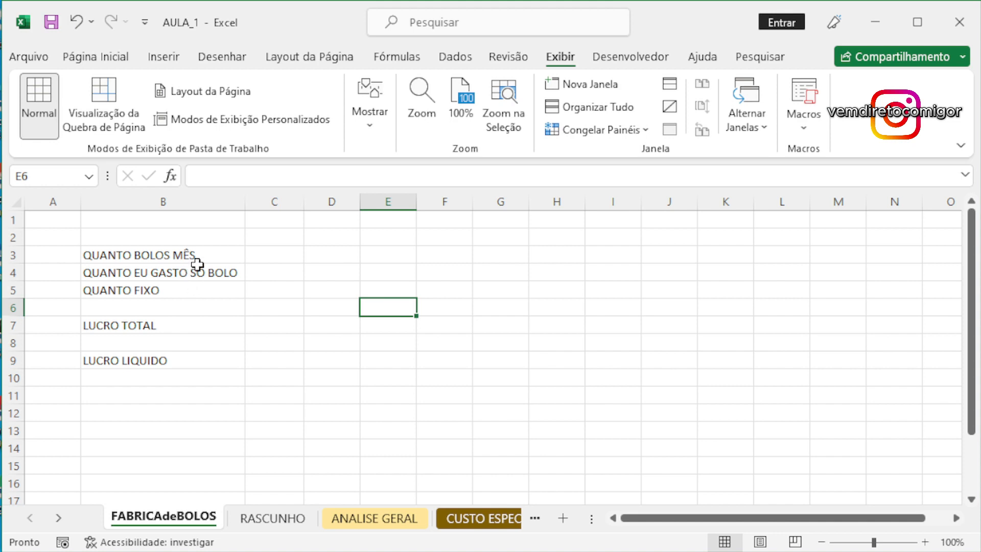
# - Enter 100 in cell C3 as the number of cakes per month
pyautogui.click(275, 257)
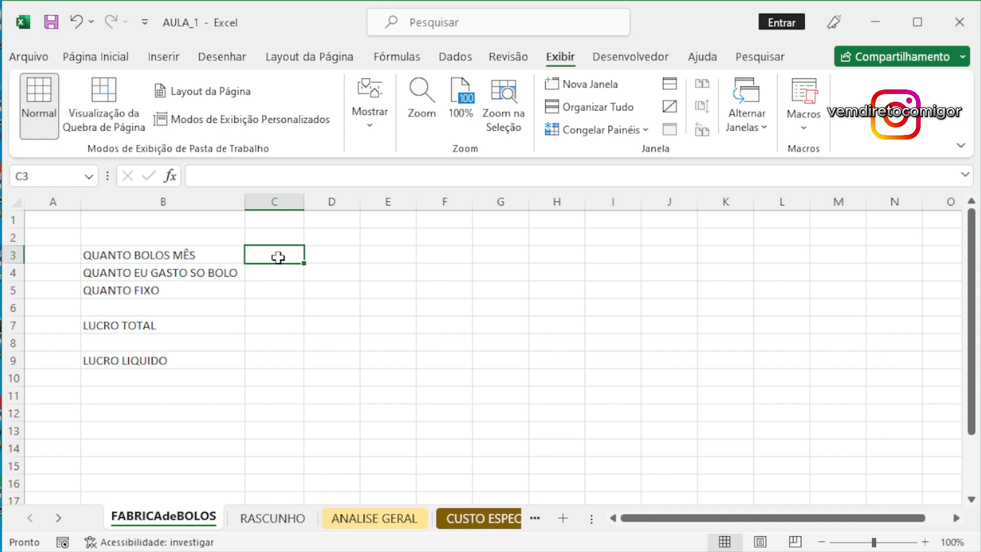
pyautogui.write('100')
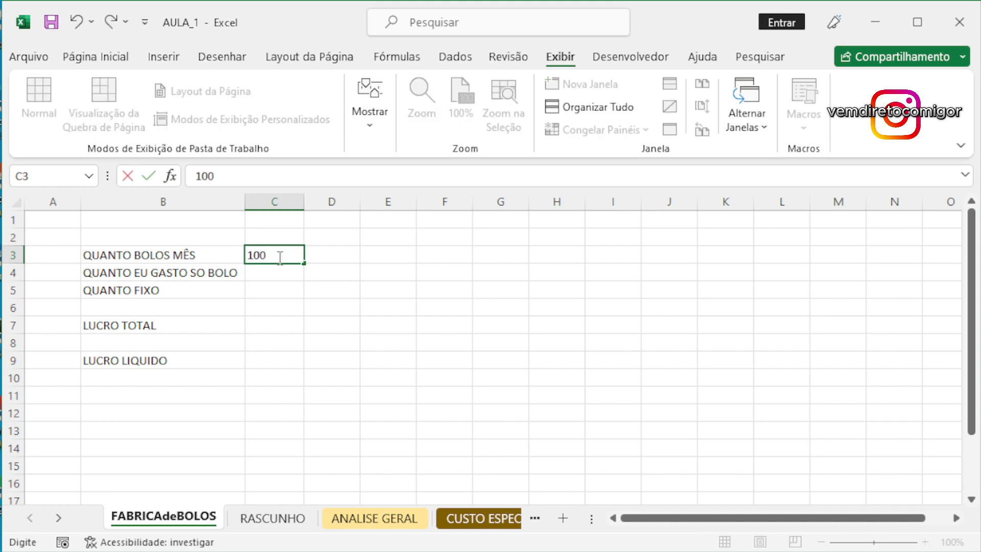
pyautogui.press('Return')
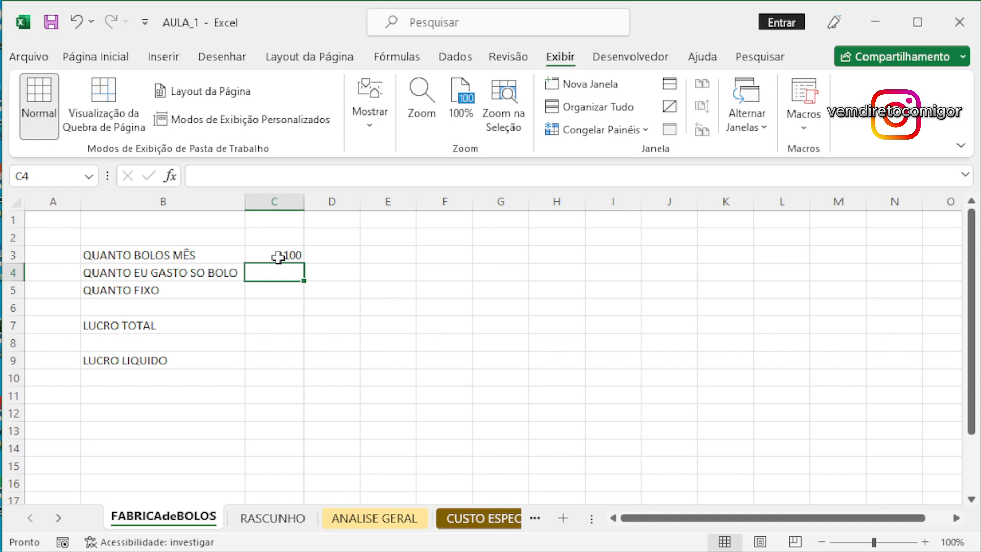
# - Merge and centre cells G3:H3 and enter the heading CUSTO por BOLO in the merged cell
pyautogui.click(555, 255)
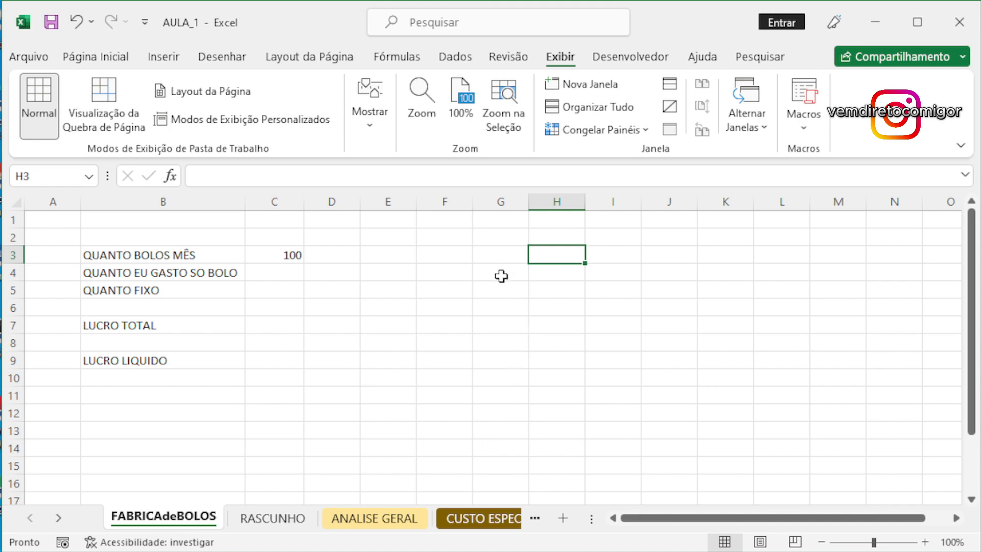
pyautogui.click(501, 254)
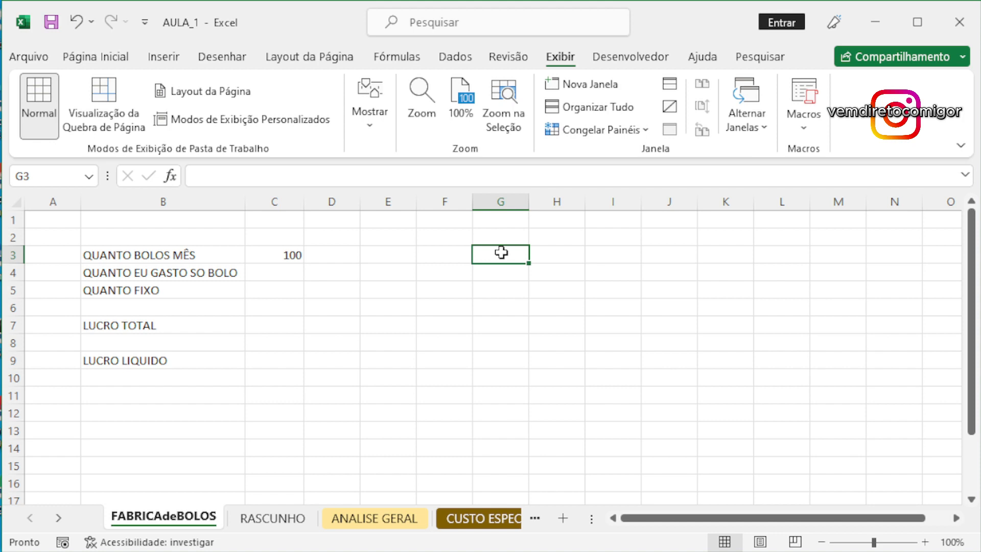
pyautogui.moveTo(515, 256); pyautogui.dragTo(546, 258)
pyautogui.click(85, 57)
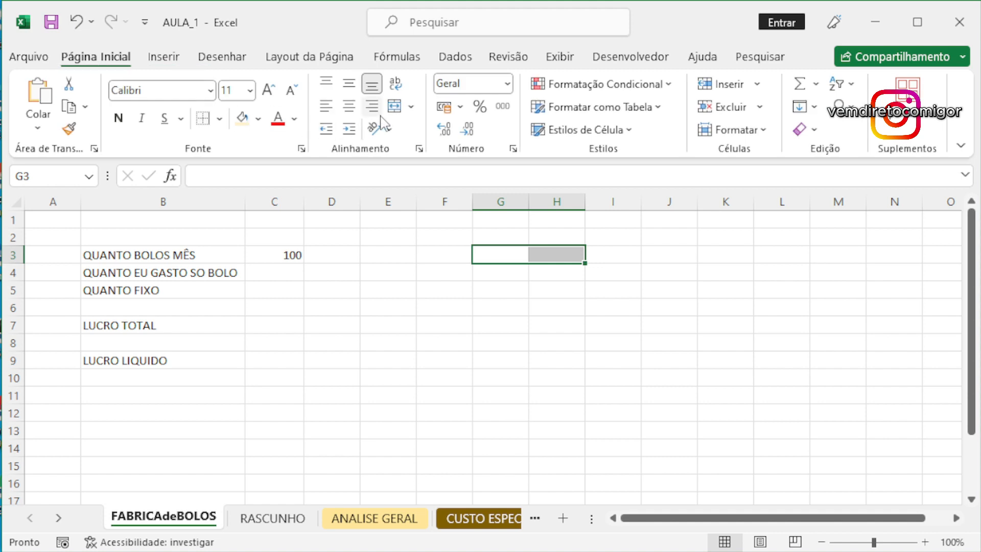
pyautogui.click(399, 109)
pyautogui.write('CUS')
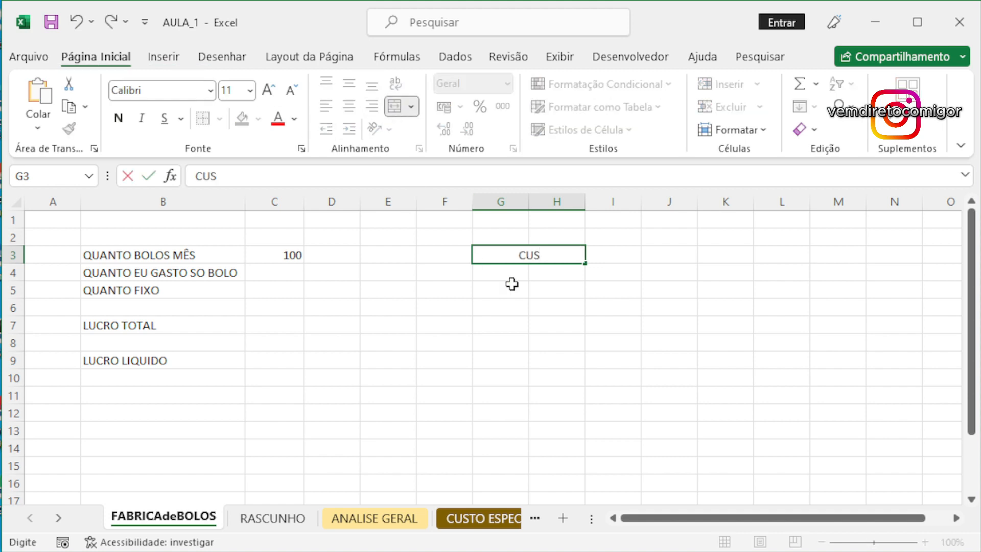
pyautogui.write('TO por BOLOL')
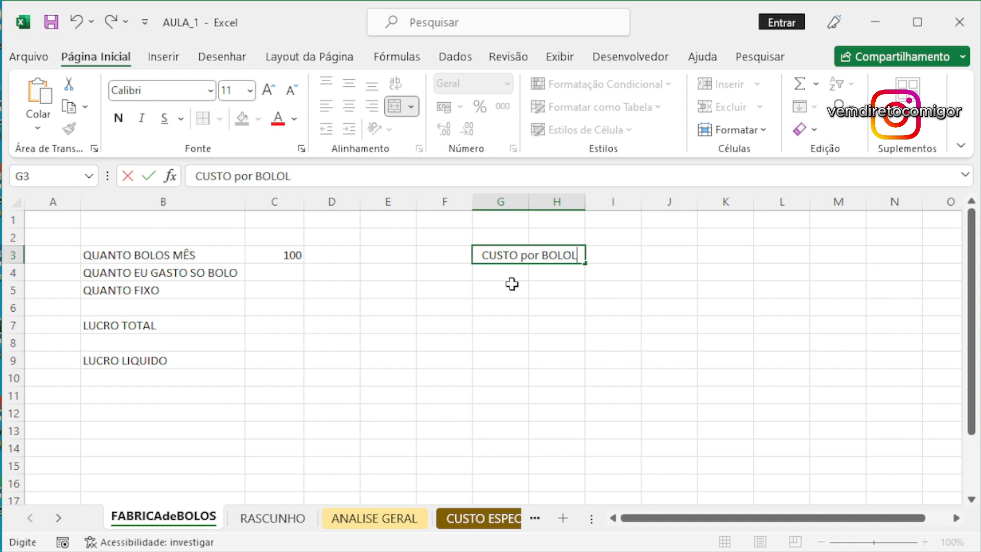
pyautogui.press('BackSpace')
pyautogui.press('Return')
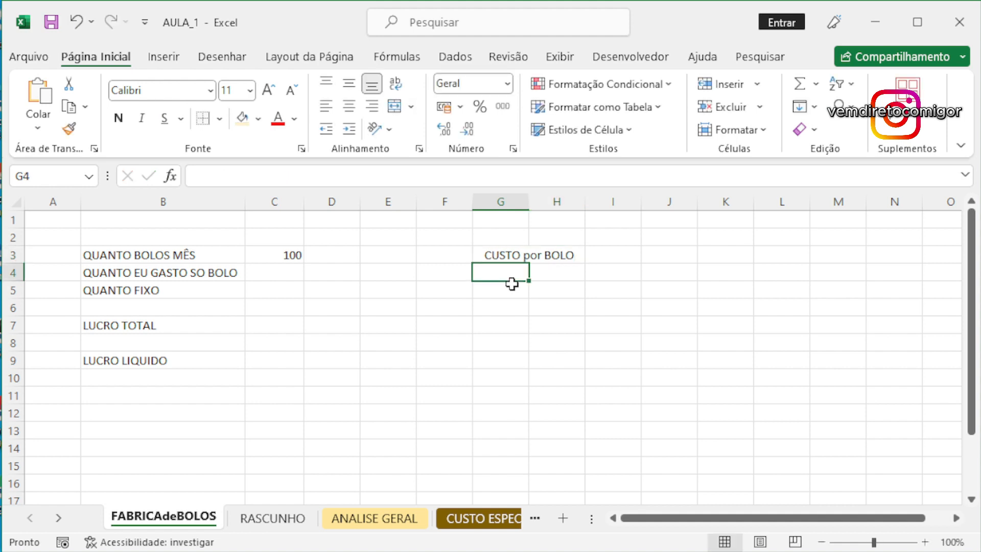
# - Enter the ingredient labels Trigo in cell G5 and Ovos in cell G6, leaving row 4 empty
pyautogui.click(512, 284)
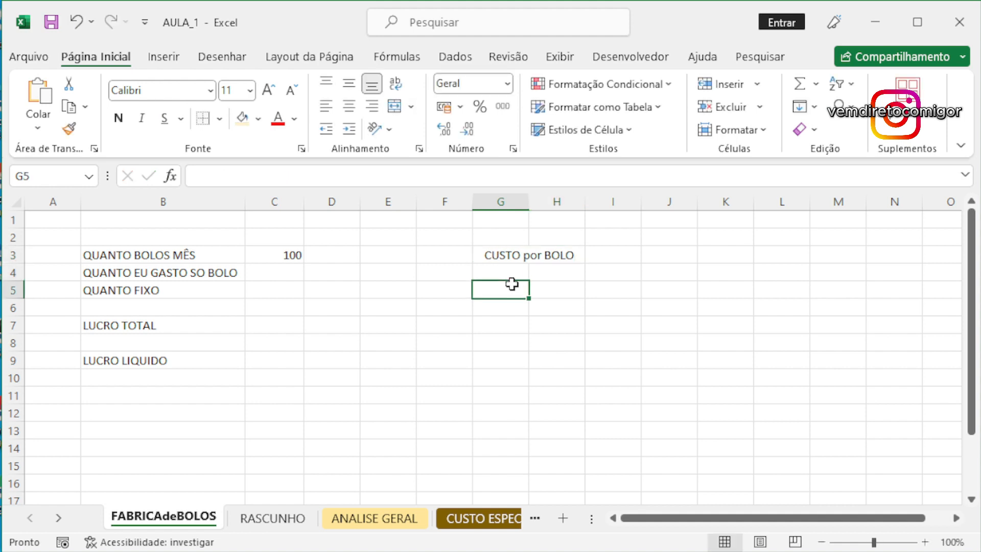
pyautogui.write('Trigo')
pyautogui.press('Return')
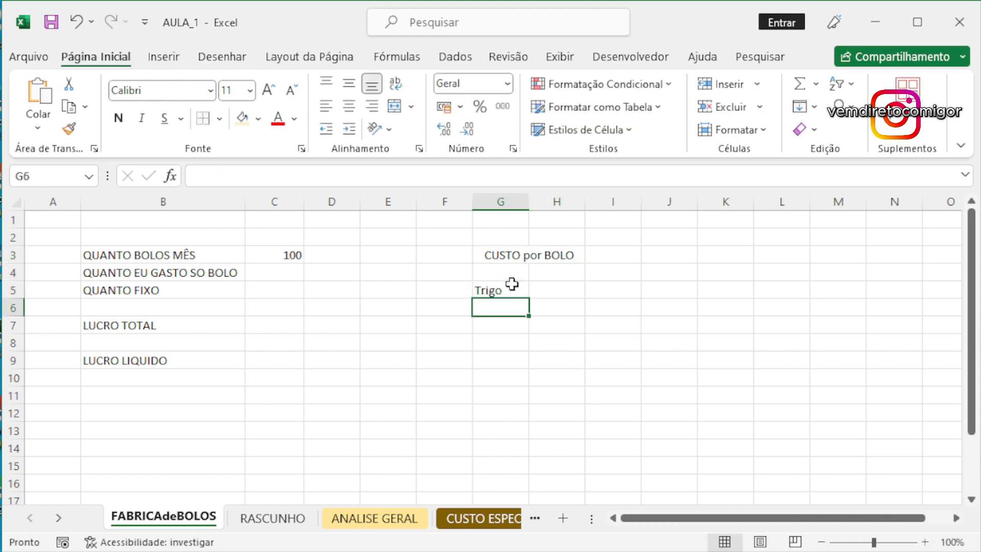
pyautogui.write('Ovos')
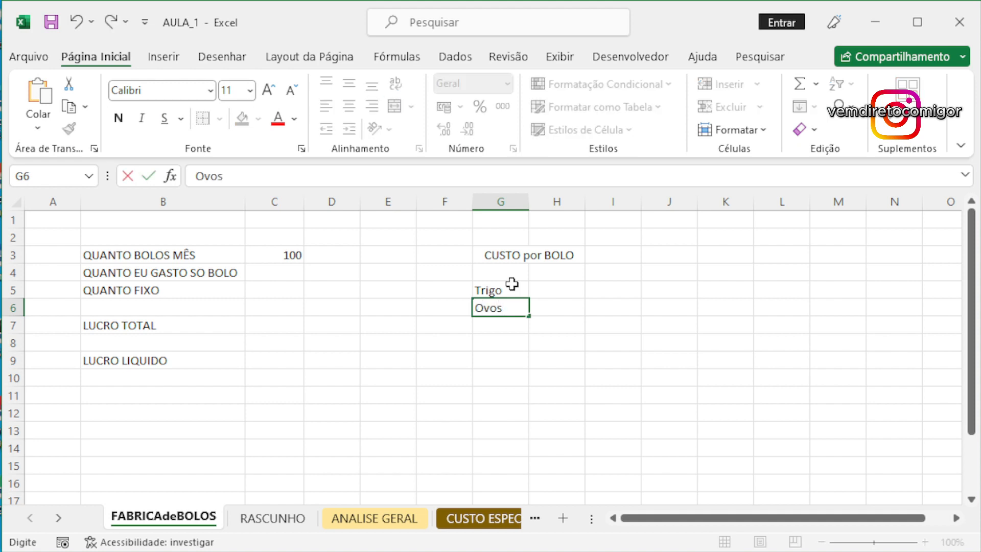
pyautogui.press('Return')
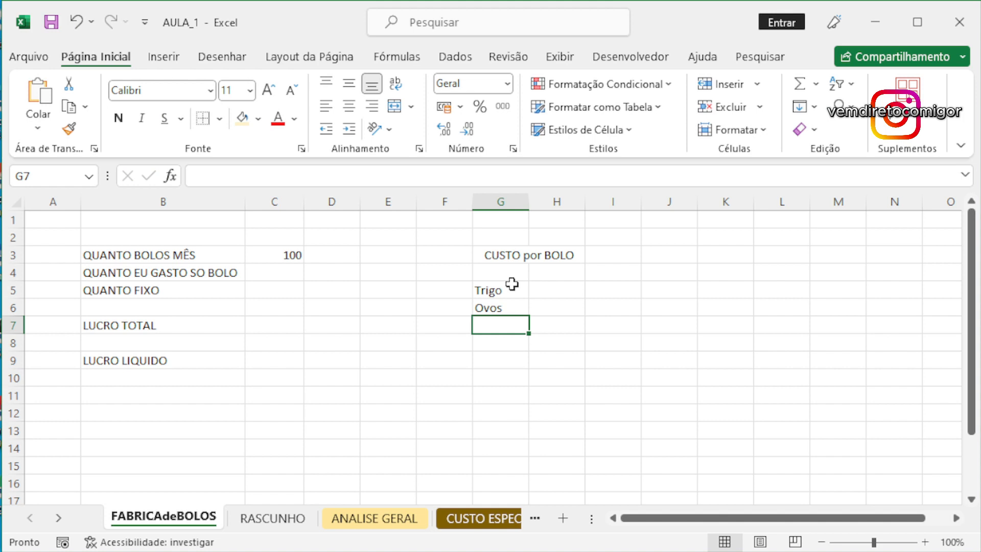
# - Enter the ingredient labels MANTEiGA in cell G7 and LEITE in cell G8
pyautogui.write('MANTEUI')
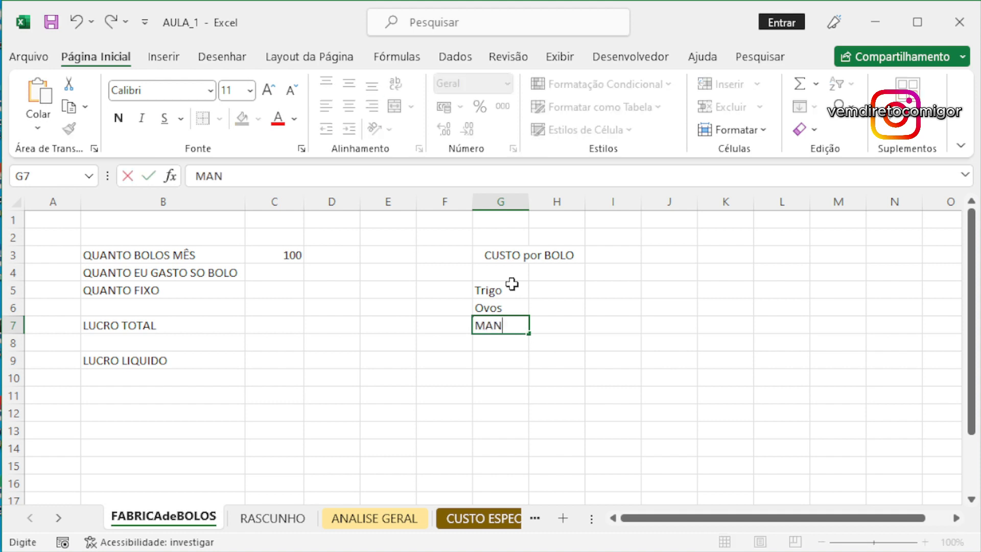
pyautogui.press('BackSpace')
pyautogui.press('BackSpace')
pyautogui.write('iGA')
pyautogui.press('Return')
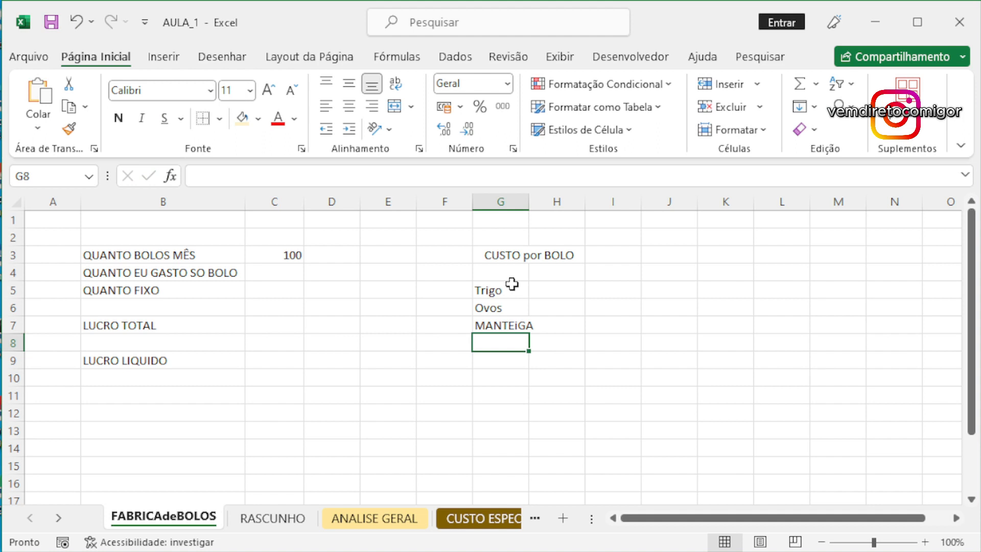
pyautogui.write('LEIRE')
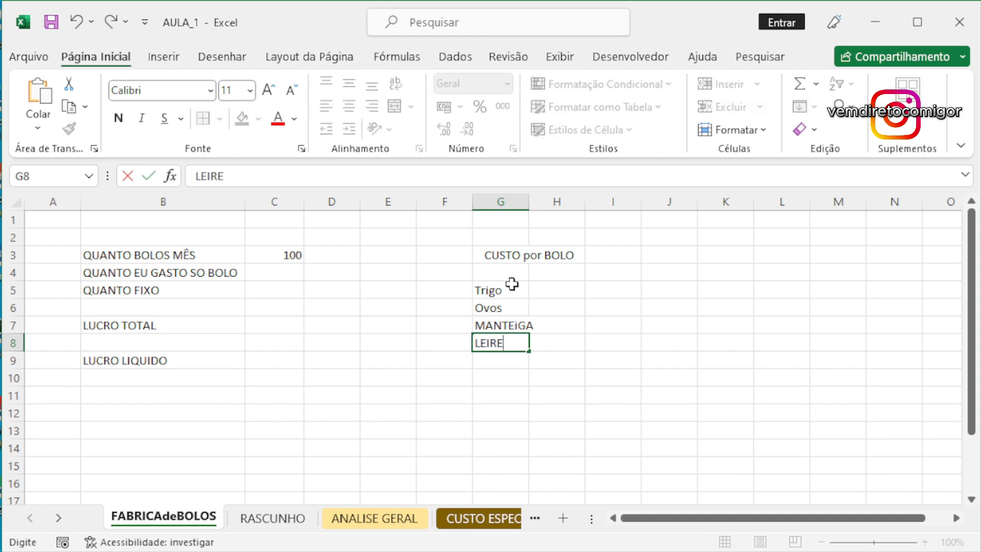
pyautogui.press('BackSpace')
pyautogui.press('BackSpace')
pyautogui.write('TE')
pyautogui.press('Return')
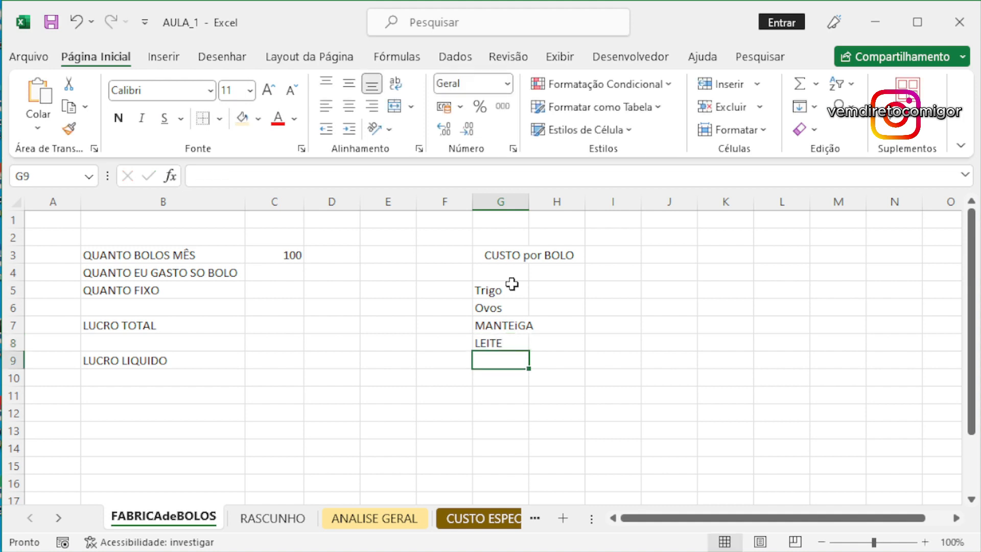
pyautogui.write('INgredi')
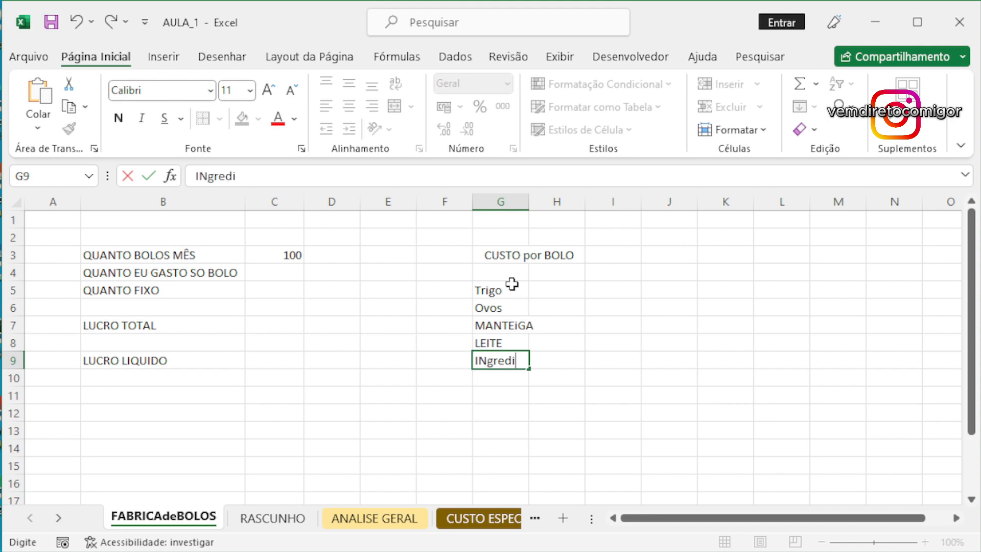
pyautogui.press('BackSpace')
pyautogui.press('BackSpace')
pyautogui.press('BackSpace')
pyautogui.press('BackSpace')
pyautogui.press('BackSpace')
pyautogui.press('BackSpace')
pyautogui.press('BackSpace')
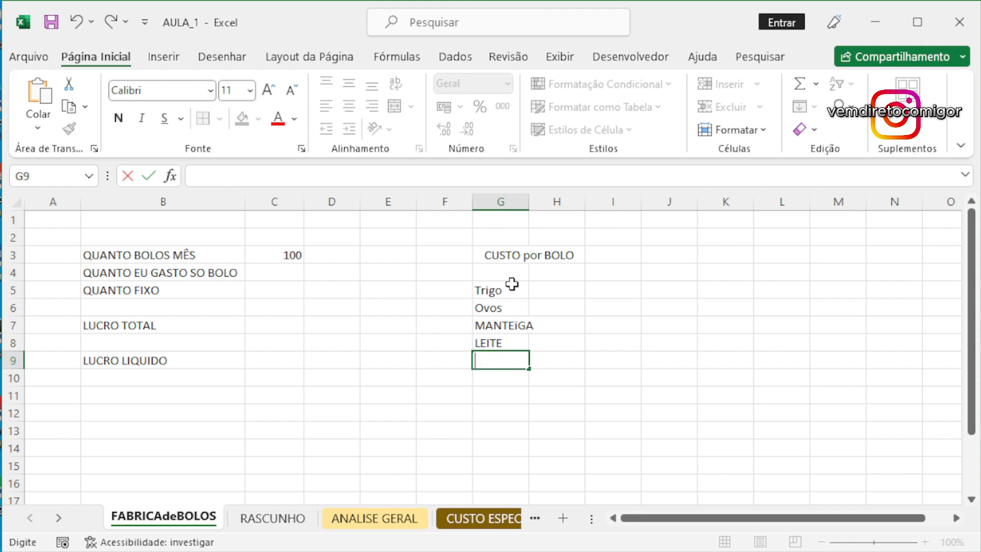
# - Enter the label EFEITES in cell G9, below LEITE
pyautogui.write('EFEITES')
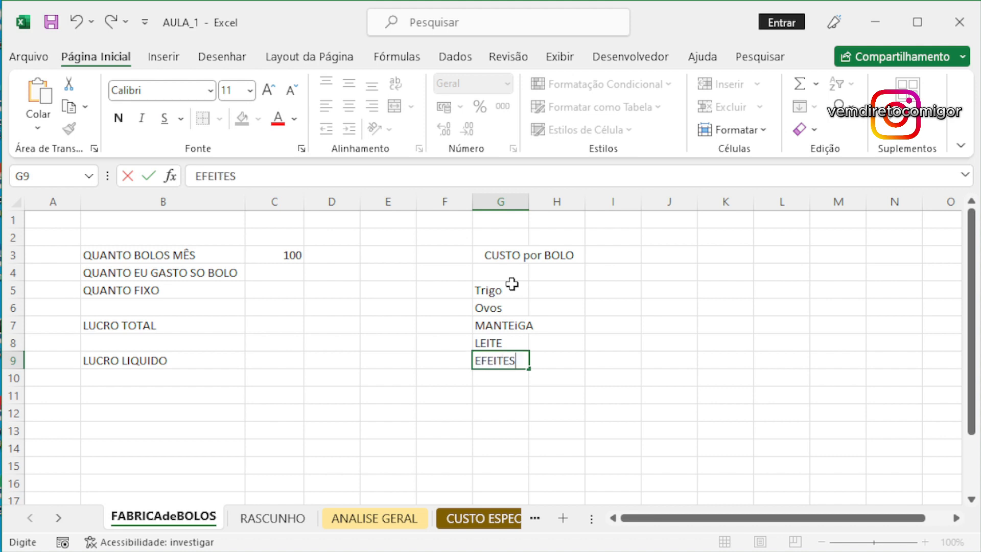
pyautogui.press('Return')
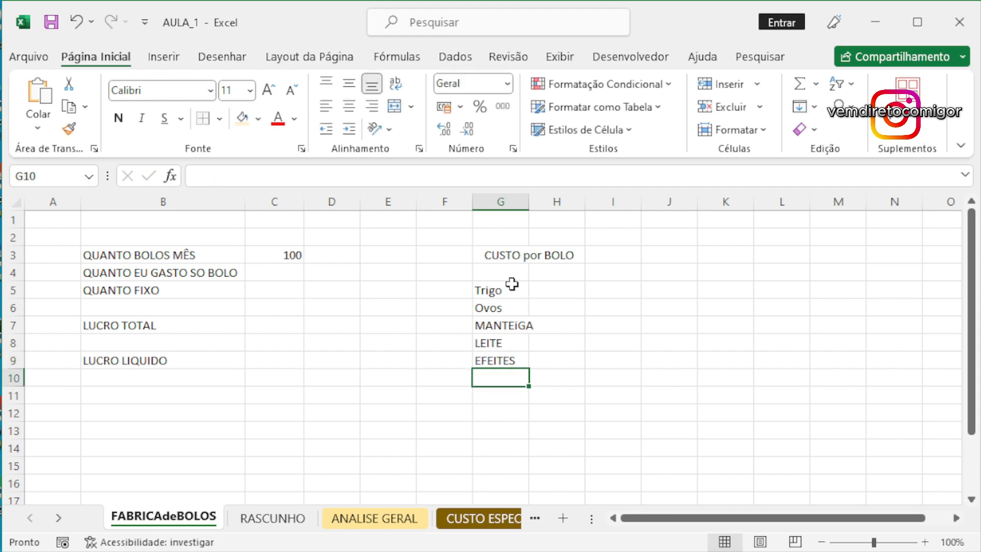
# - Look at the finished model on the ANALISE GERAL sheet and return to FABRICAdeBOLOS
pyautogui.click(404, 518)
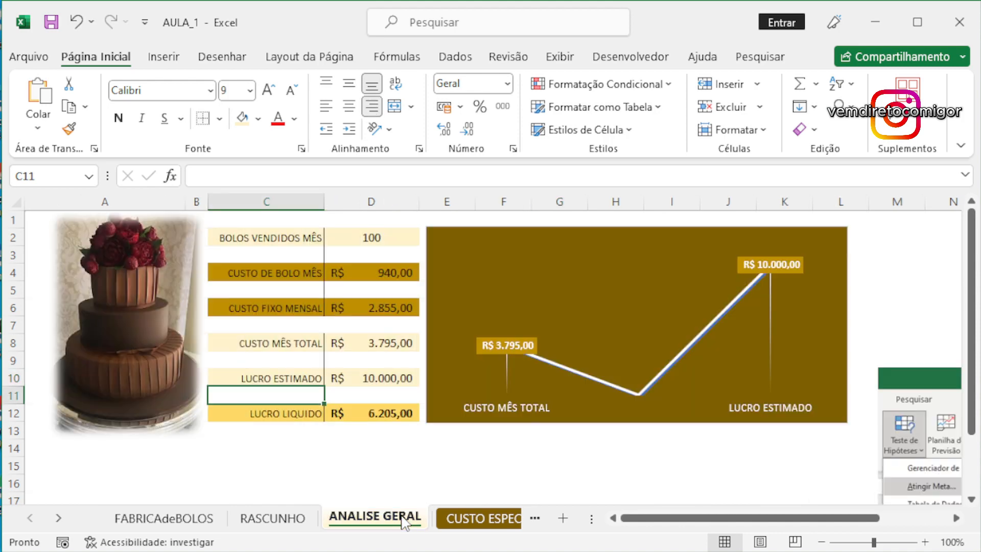
pyautogui.click(144, 518)
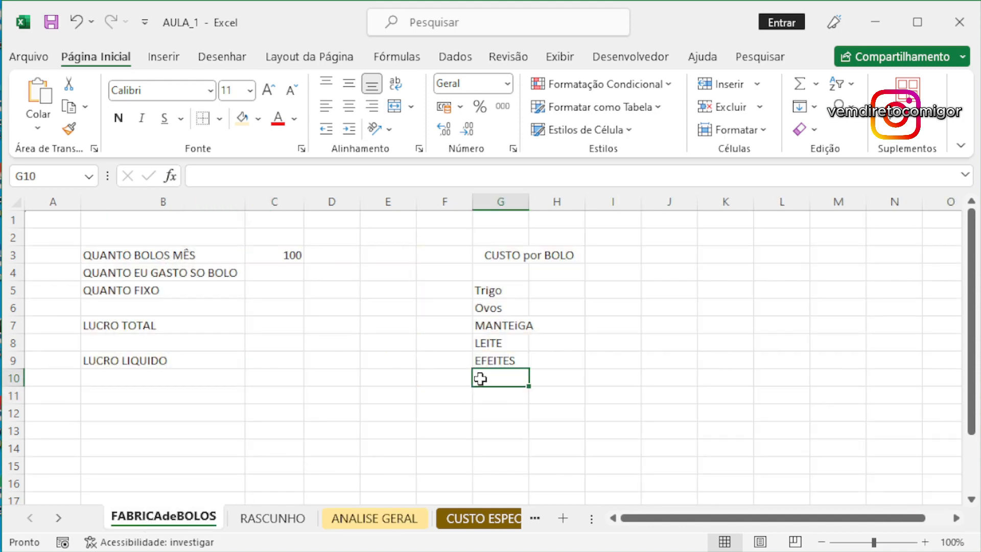
pyautogui.click(520, 343)
pyautogui.moveTo(552, 359); pyautogui.dragTo(541, 347)
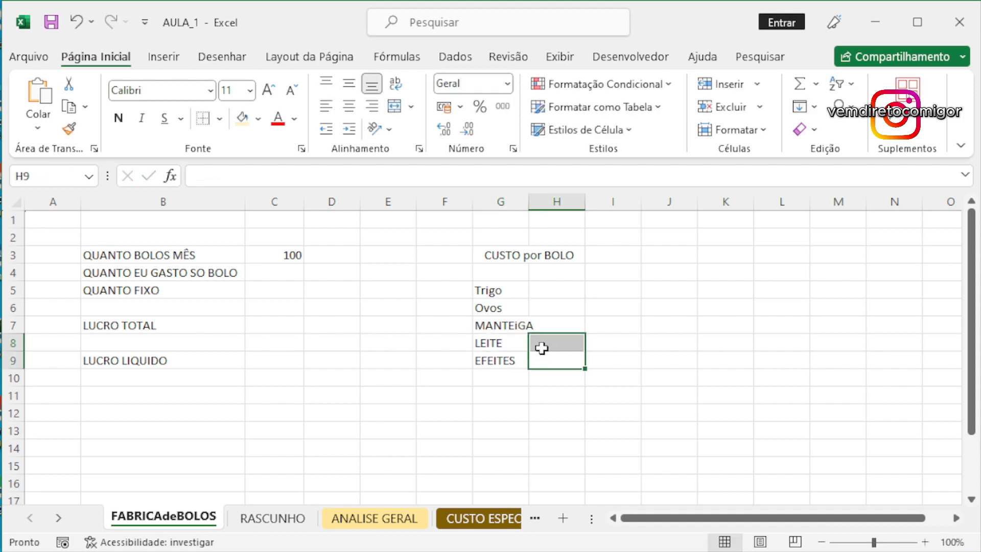
# - Enter the label TOTAL in cell G11, leaving row 10 empty, and widen column G to fit MANTEiGA
pyautogui.click(511, 392)
pyautogui.write('TIOTA')
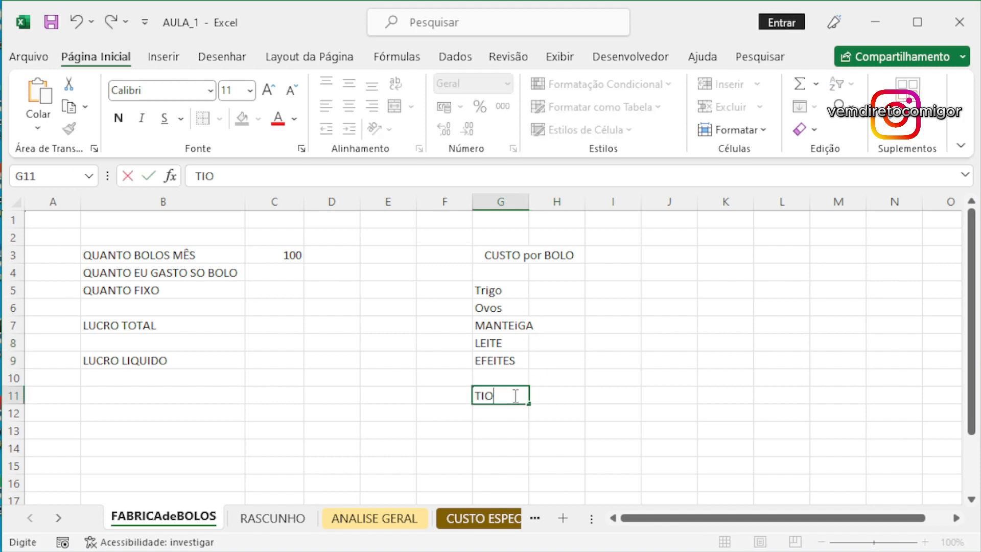
pyautogui.press('BackSpace')
pyautogui.press('BackSpace')
pyautogui.press('BackSpace')
pyautogui.press('BackSpace')
pyautogui.write('OTAL')
pyautogui.press('Return')
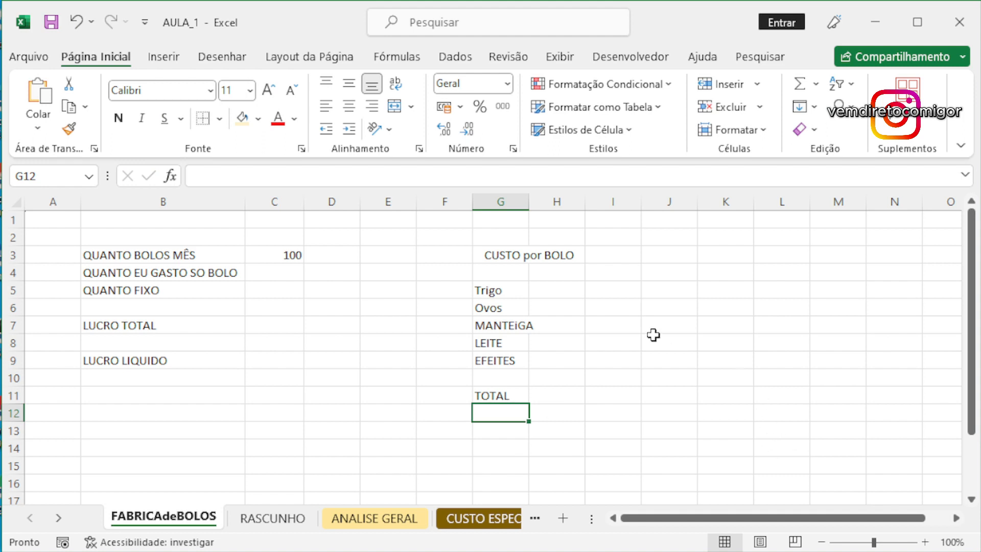
pyautogui.moveTo(529, 202); pyautogui.dragTo(548, 202)
pyautogui.click(631, 324)
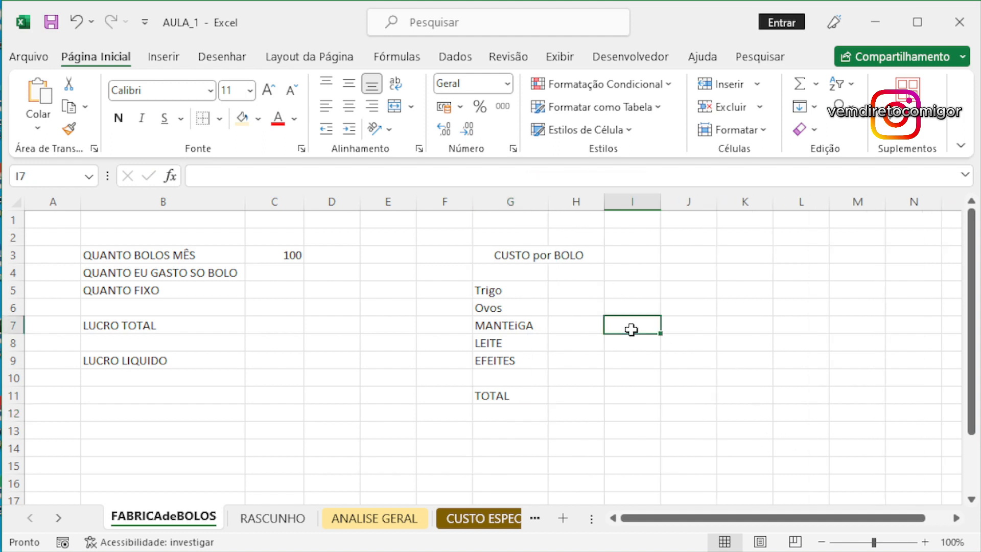
# - Save the AULA_1 workbook under its existing name
pyautogui.click(50, 27)
pyautogui.click(19, 57)
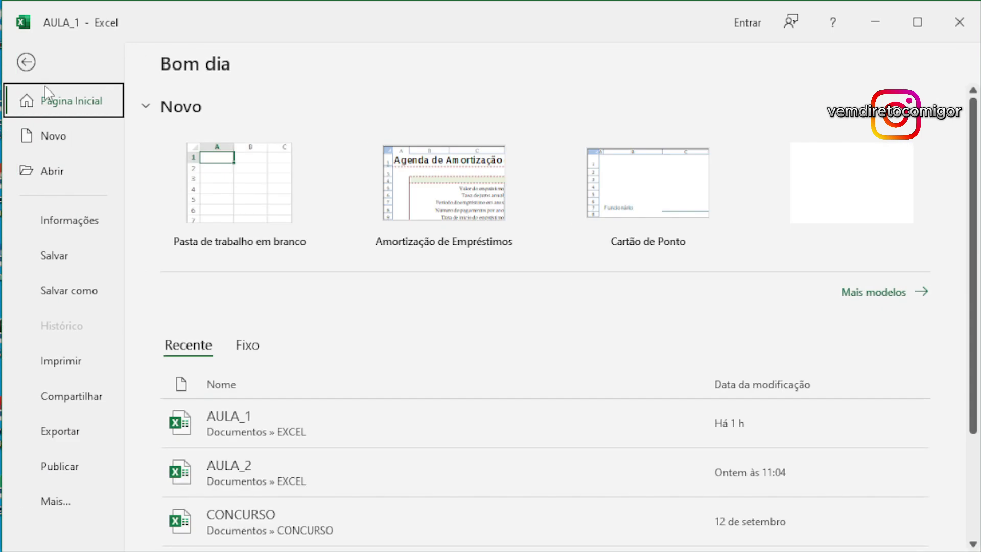
pyautogui.click(74, 266)
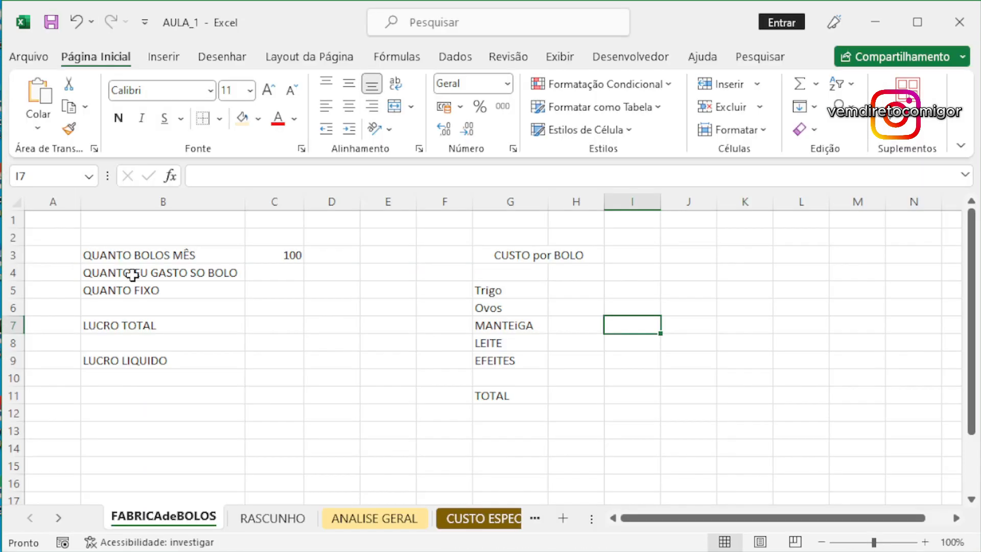
# - Enter 3 in cell H5 as the cost of Trigo per cake
pyautogui.click(560, 325)
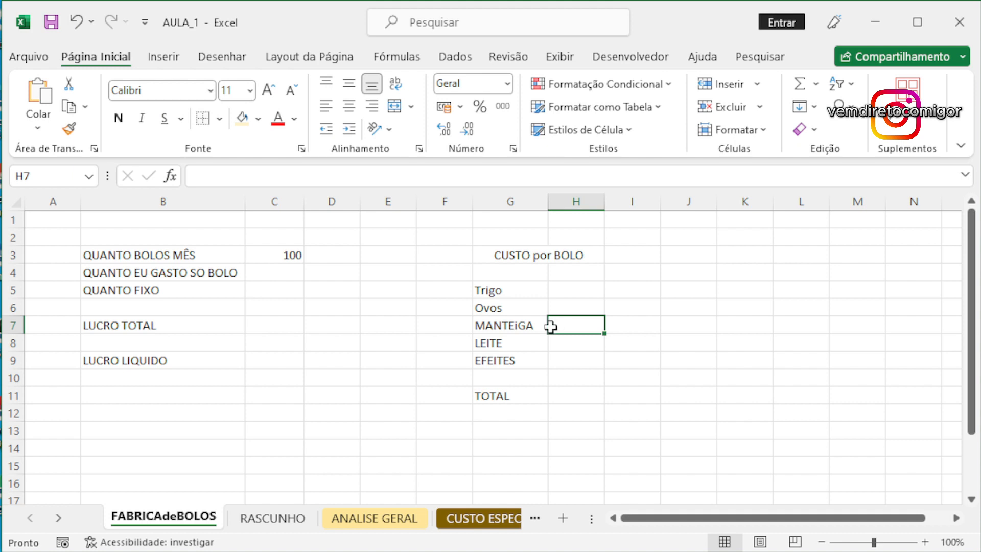
pyautogui.click(570, 290)
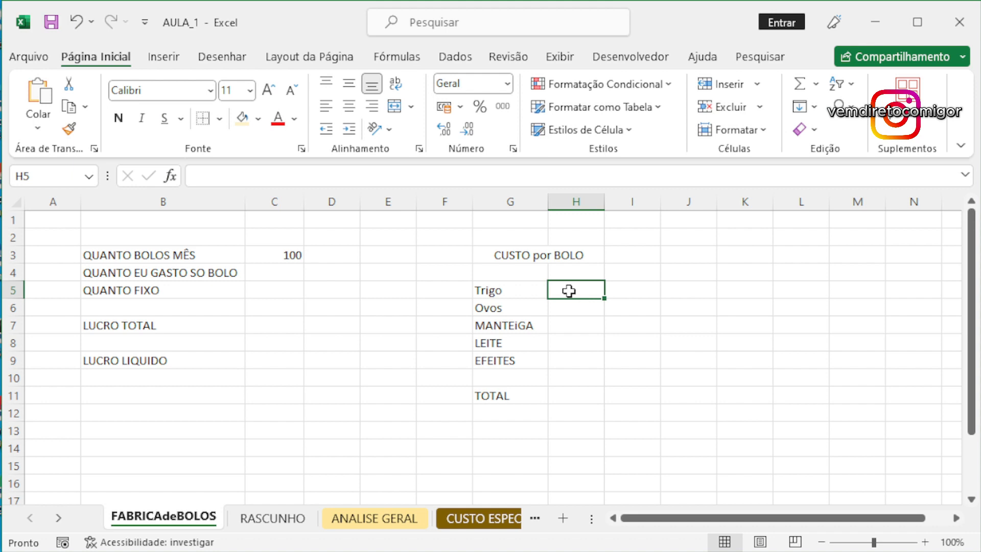
pyautogui.write('3')
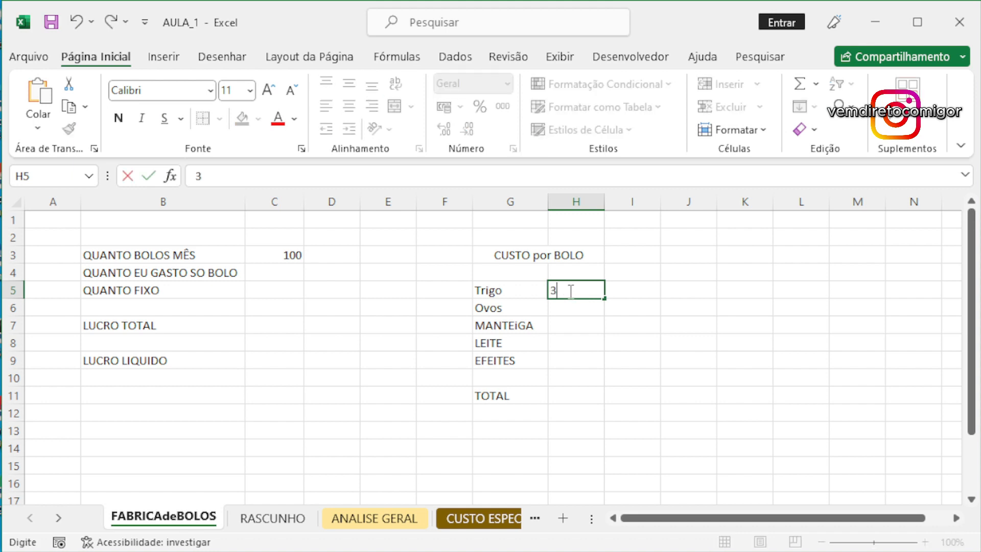
pyautogui.press('Return')
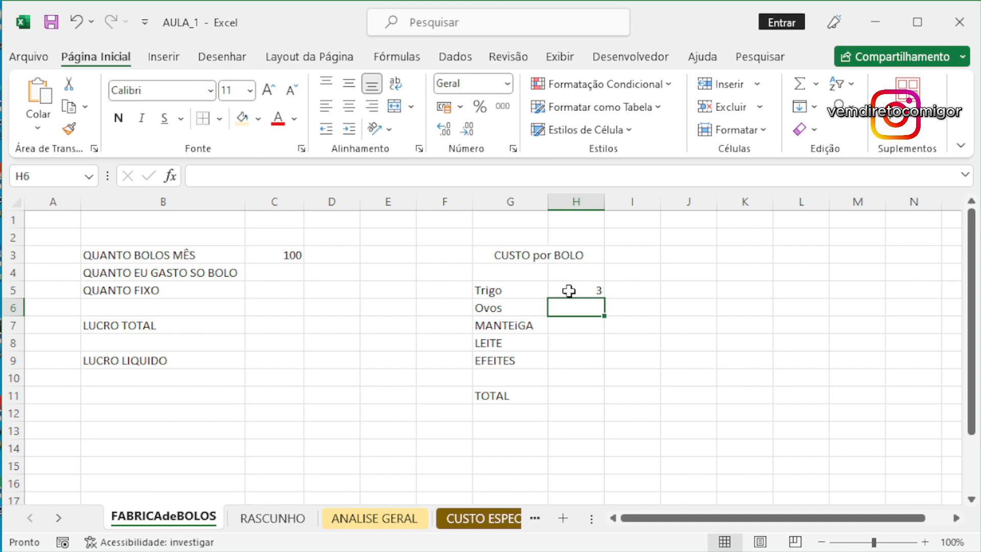
# - Calculate the cost of Ovos per cake in cell H6 with the formula =0,70*3
pyautogui.write('=0,')
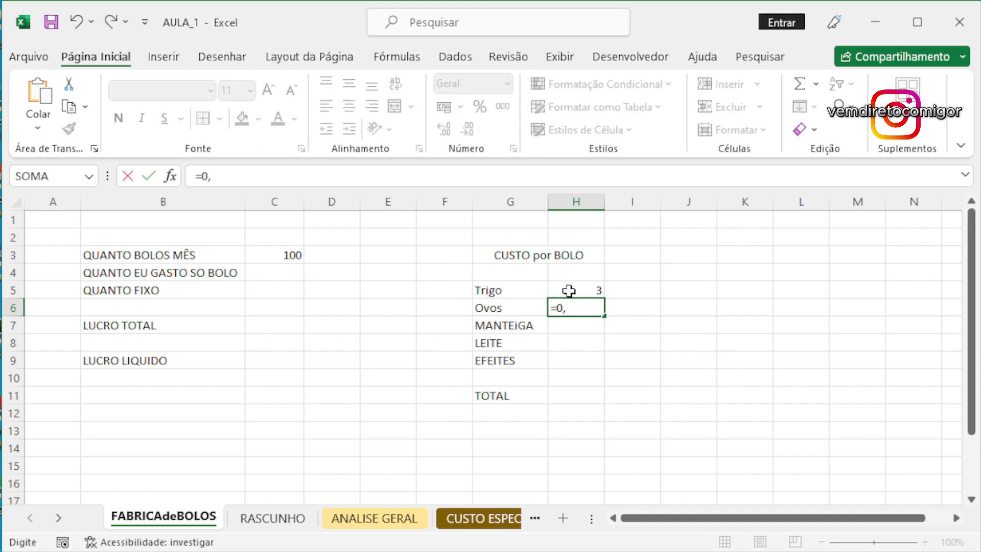
pyautogui.write('70*4')
pyautogui.press('BackSpace')
pyautogui.write('2')
pyautogui.press('BackSpace')
pyautogui.write('3')
pyautogui.press('Return')
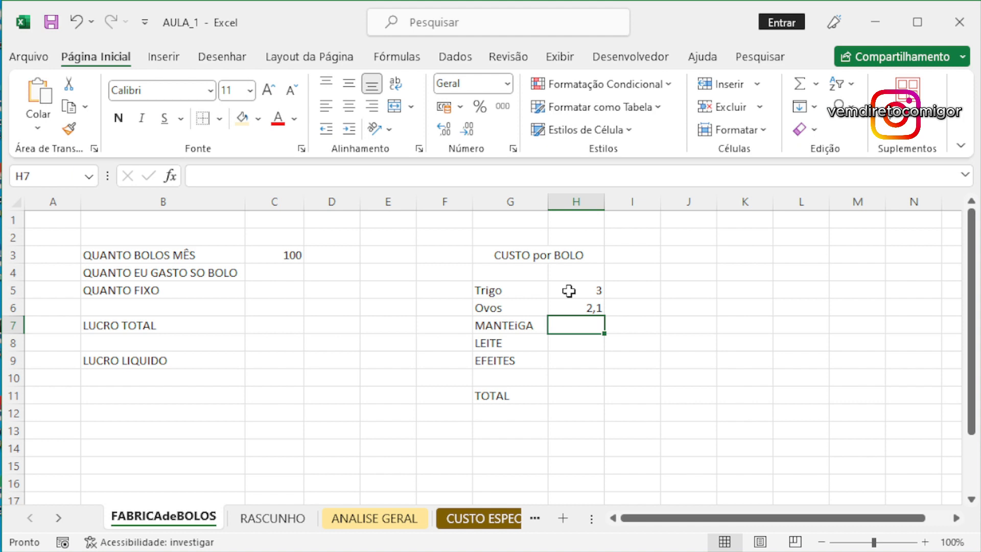
# - Calculate the cost of MANTEiGA per cake in cell H7 with the formula =12/10
pyautogui.write('=12')
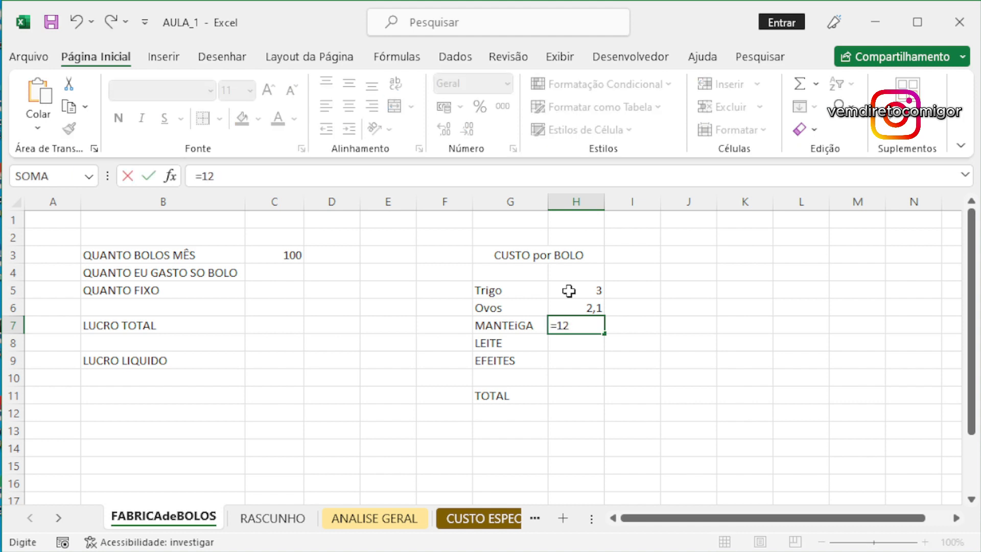
pyautogui.write('/10')
pyautogui.press('Return')
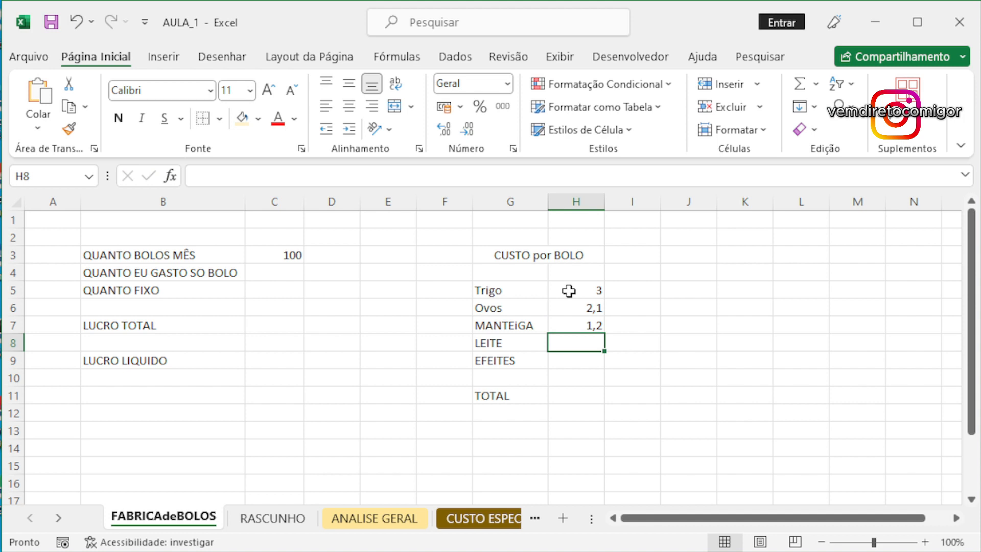
# - Enter the per-cake costs of LEITE as 2 in cell H8 and EFEITES as 5 in cell H9
pyautogui.write('=')
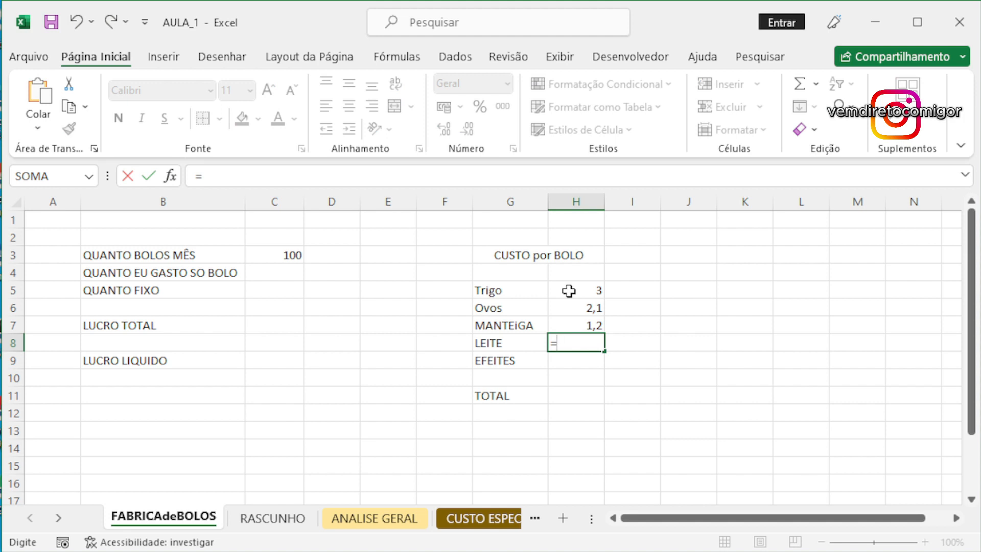
pyautogui.press('BackSpace')
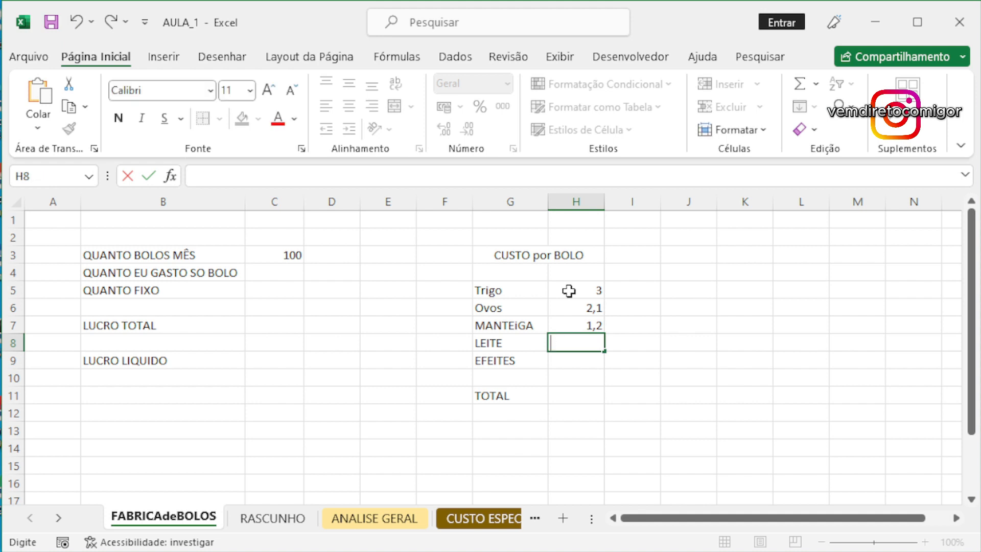
pyautogui.press('Return')
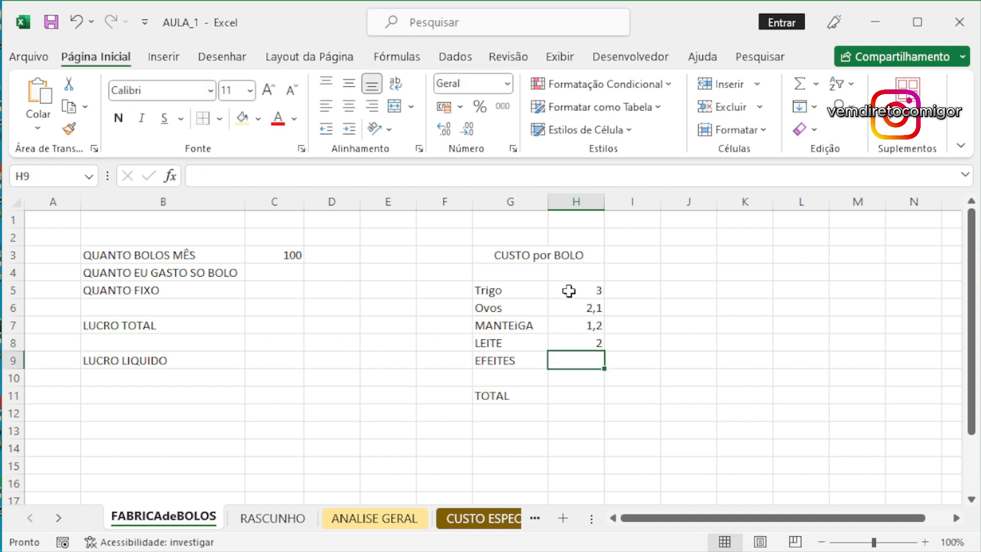
pyautogui.write('5')
pyautogui.press('Return')
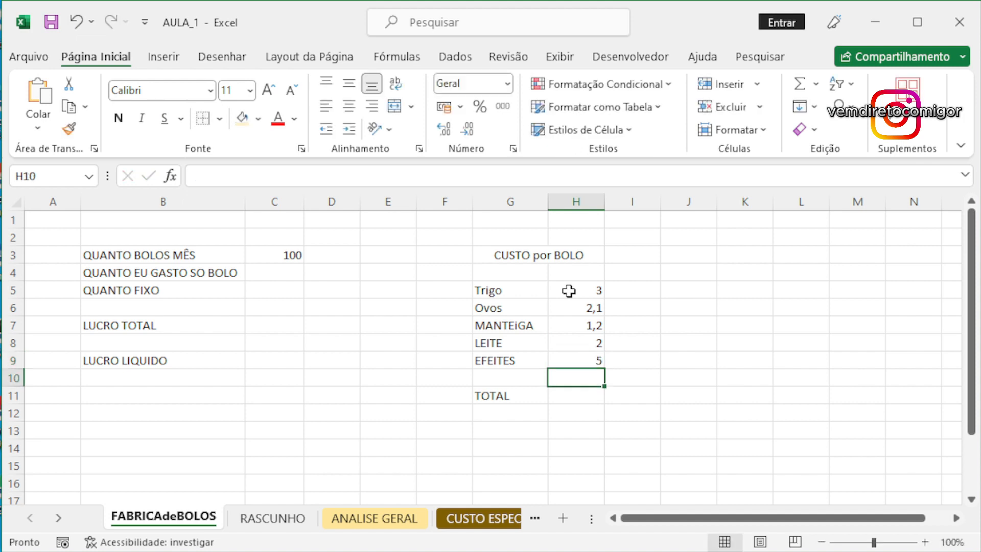
# - Format the ingredient costs in H5:H9 as accounting values in R$ Português (Brasil)
pyautogui.moveTo(568, 291); pyautogui.dragTo(579, 361)
pyautogui.click(459, 107)
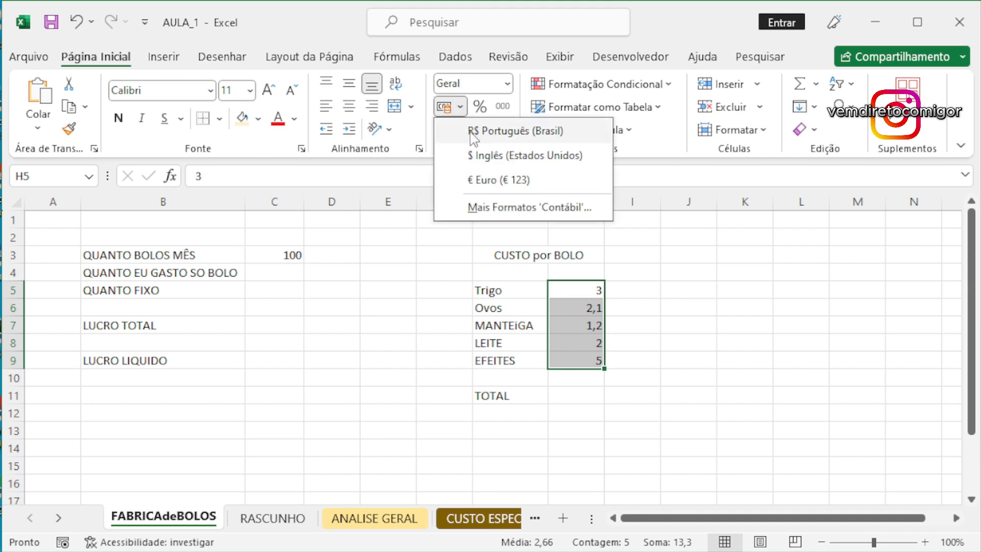
pyautogui.click(474, 132)
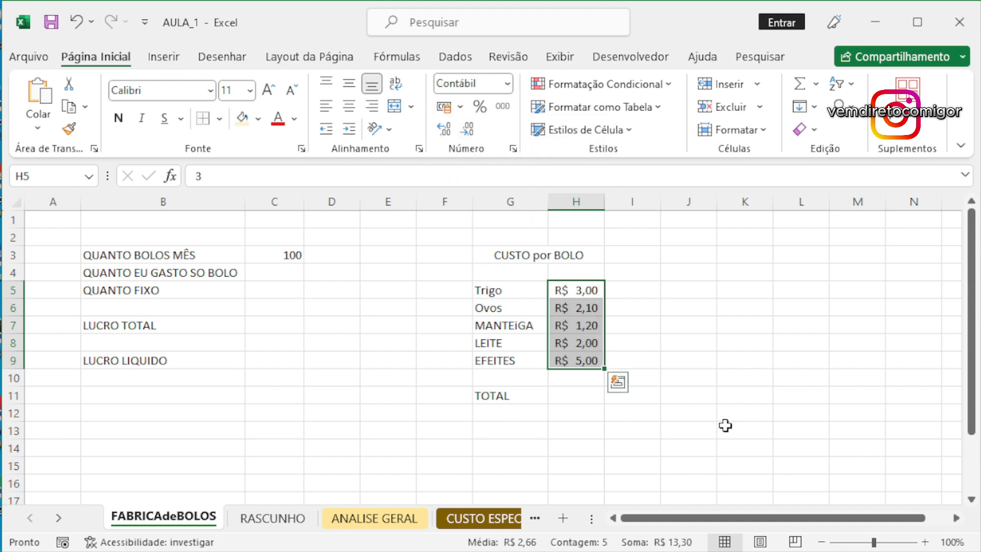
# - Calculate the total cost per cake in cell H11 with the SOMA function over H5:H9
pyautogui.moveTo(665, 388); pyautogui.dragTo(583, 394)
pyautogui.click(579, 393)
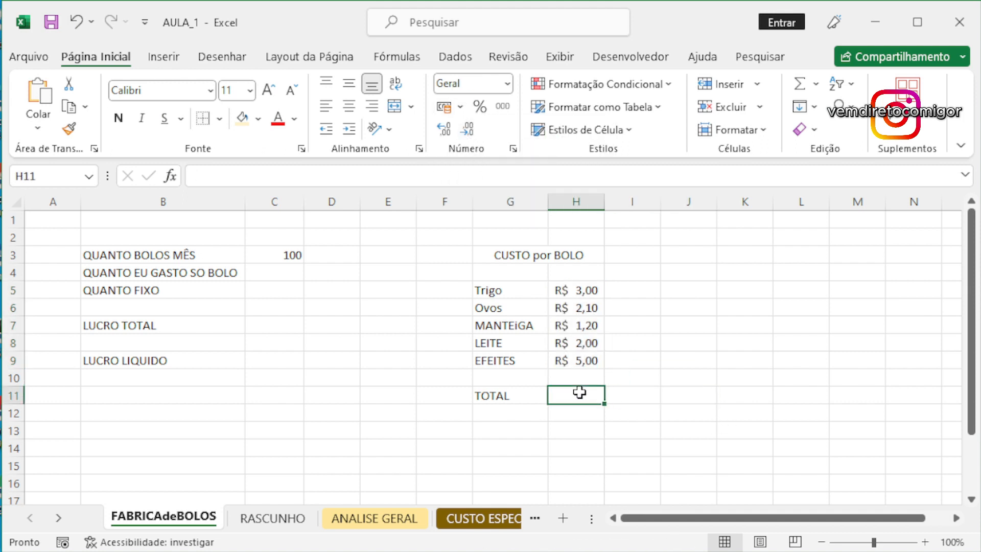
pyautogui.write('=soma')
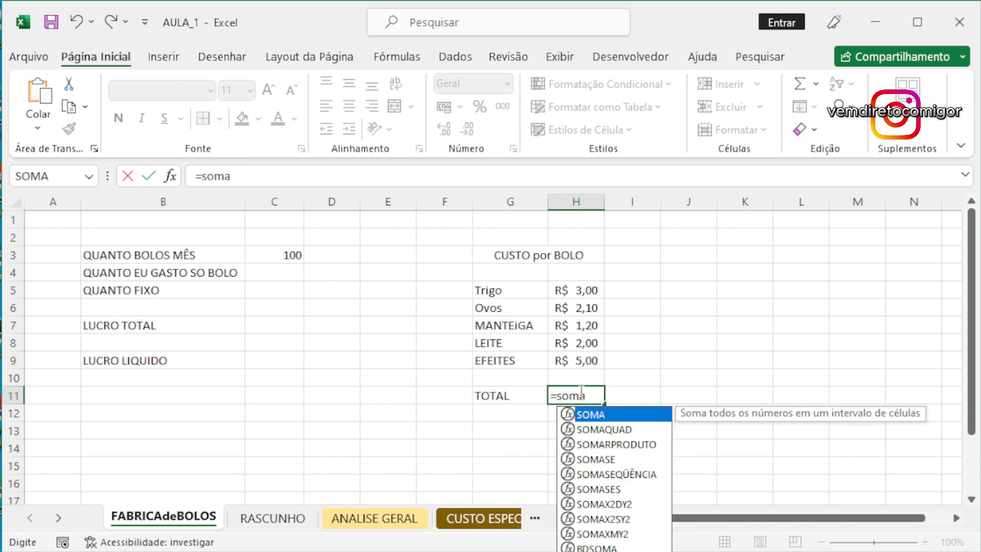
pyautogui.doubleClick(597, 421)
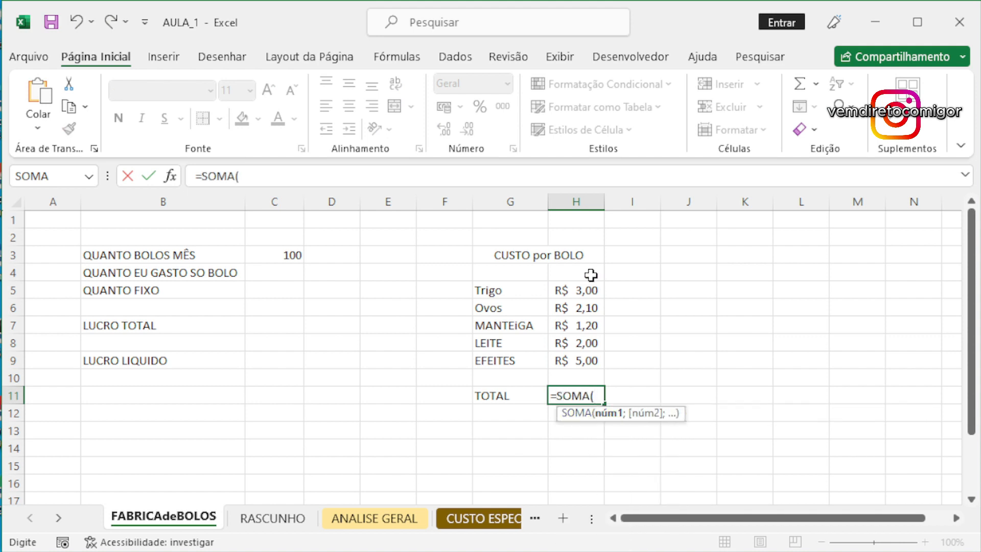
pyautogui.moveTo(586, 289); pyautogui.dragTo(583, 352)
pyautogui.press('Return')
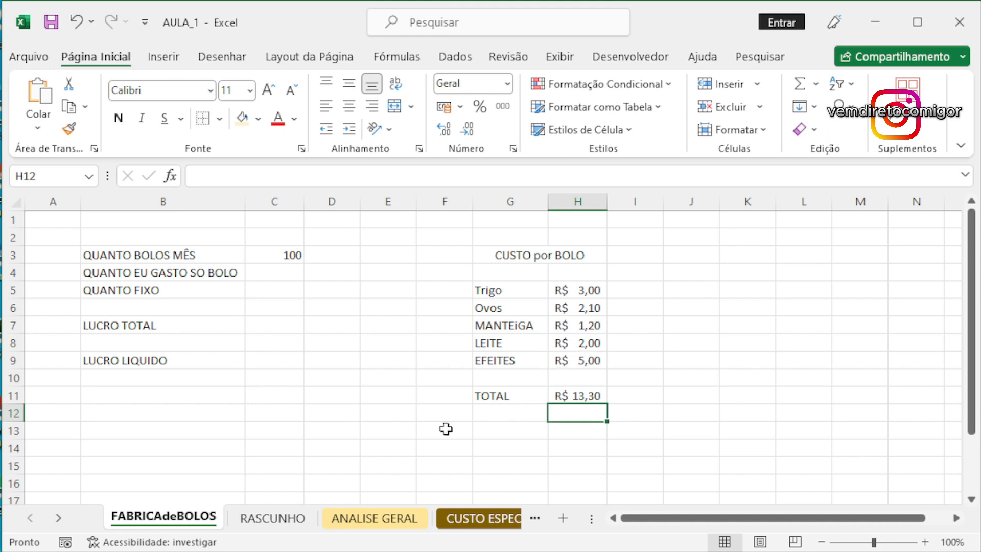
# - Set the cost of EFEITES in cell H9 to 10
pyautogui.click(568, 361)
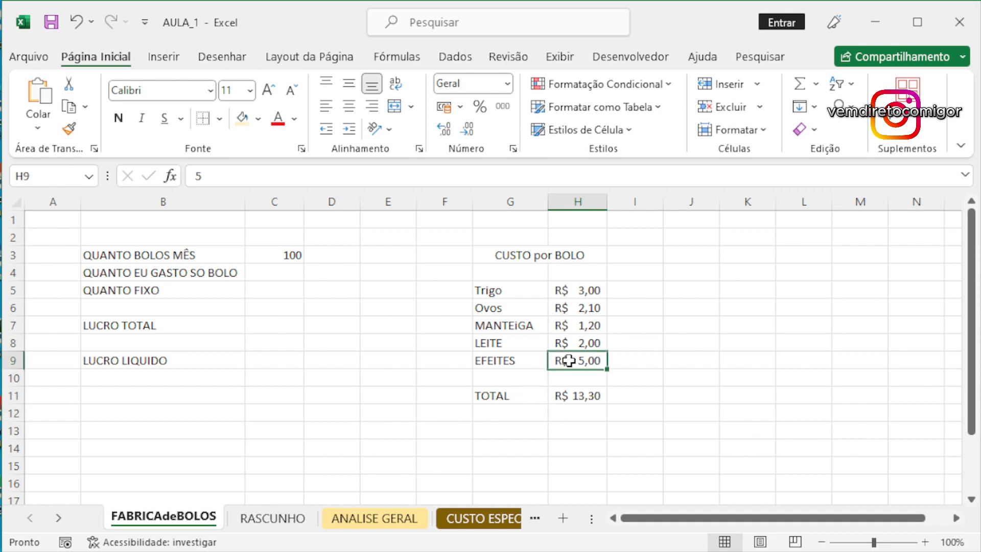
pyautogui.write('10')
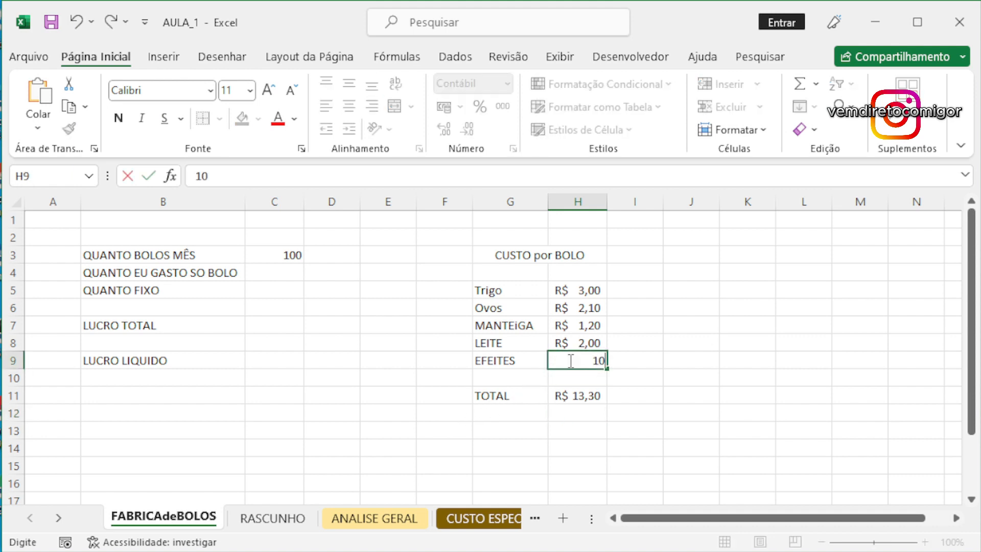
pyautogui.press('Return')
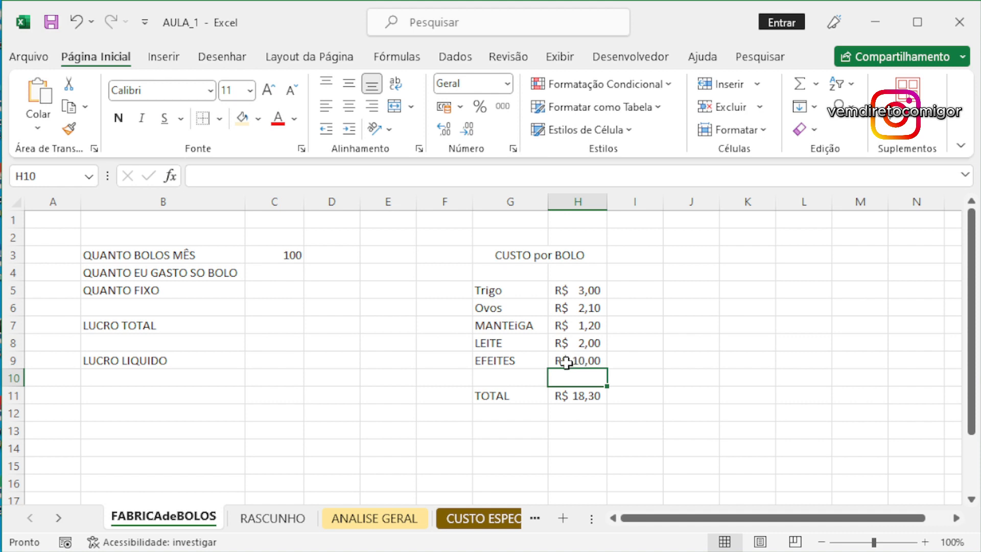
# - Enter the label OUTROS in cell G10, between EFEITES and TOTAL
pyautogui.click(521, 375)
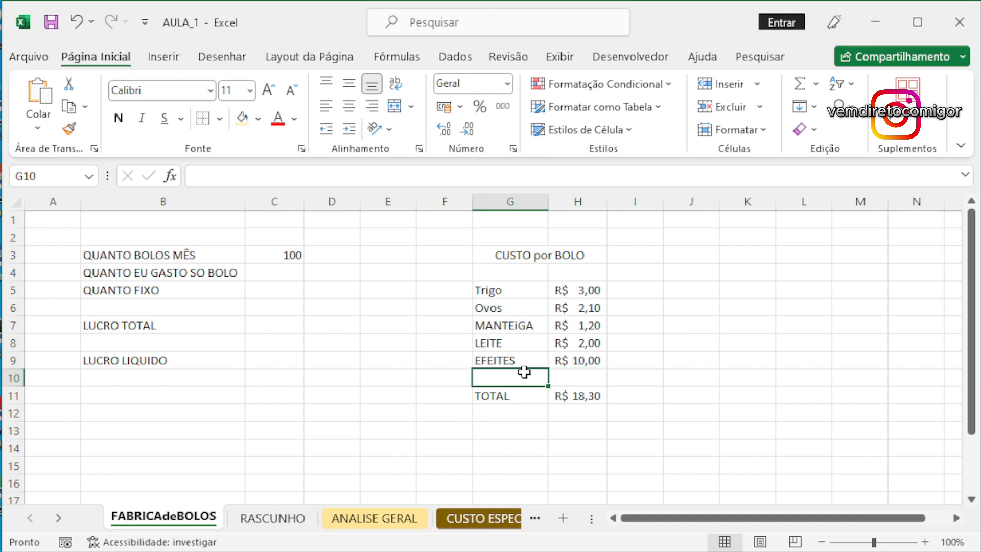
pyautogui.write('OUTROE')
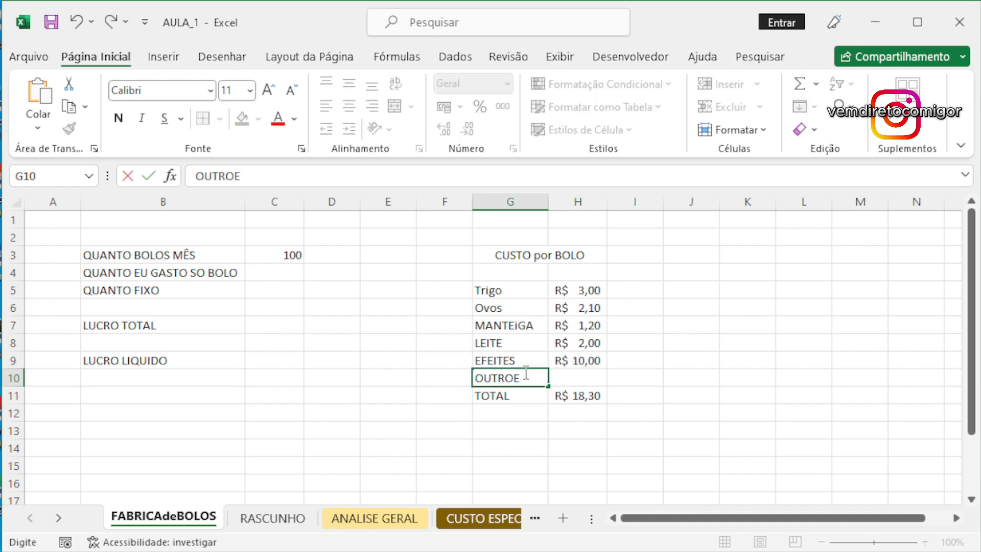
pyautogui.press('BackSpace')
pyautogui.write('S')
pyautogui.press('Return')
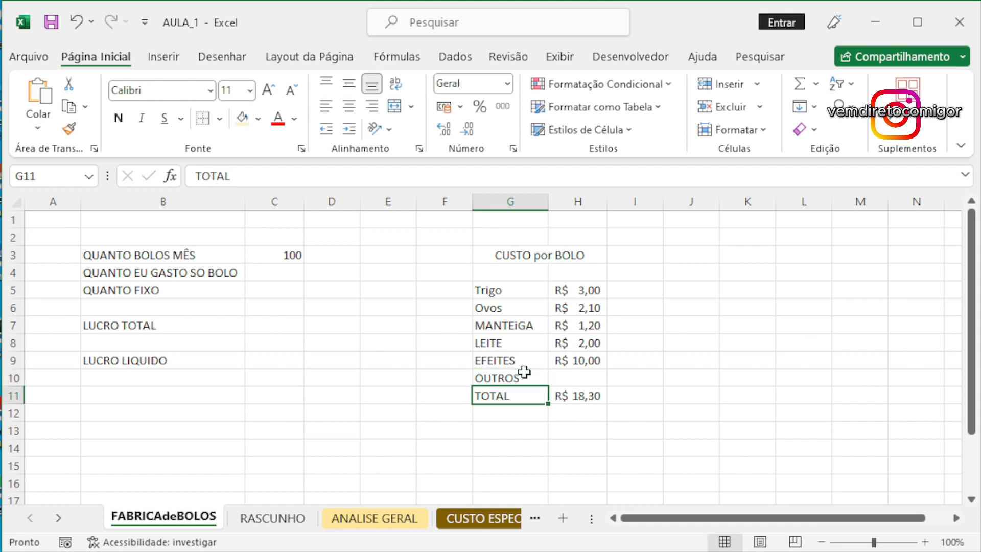
# - Extend the TOTAL formula in cell H11 to include the OUTROS row, as =SOMA(H5:H10)
pyautogui.click(582, 395)
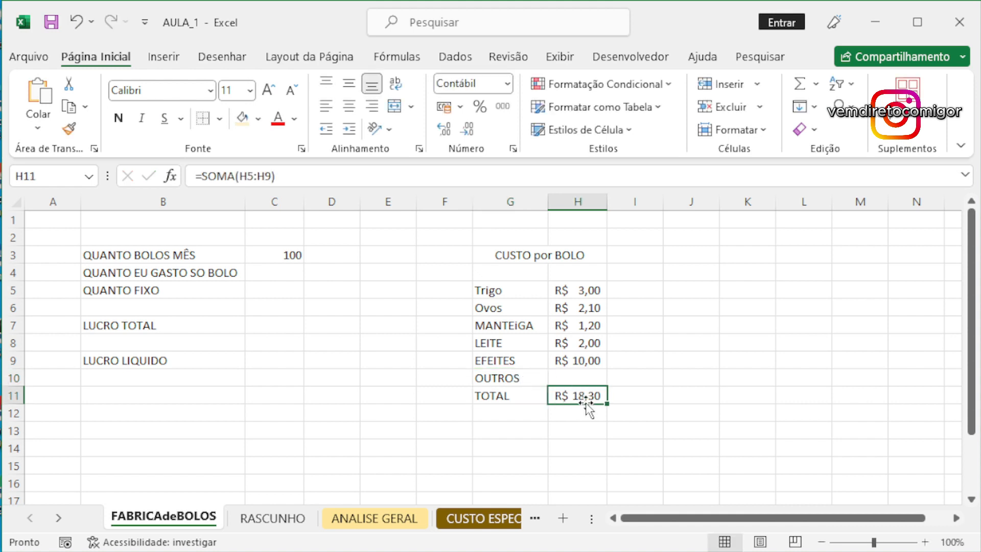
pyautogui.moveTo(275, 177); pyautogui.dragTo(244, 176)
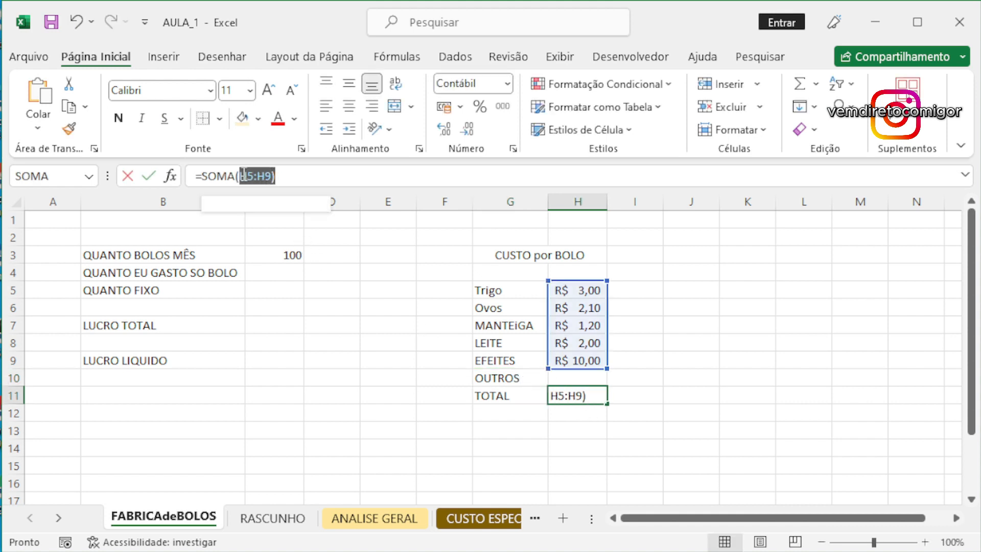
pyautogui.press('BackSpace')
pyautogui.moveTo(597, 291); pyautogui.dragTo(577, 372)
pyautogui.press('Return')
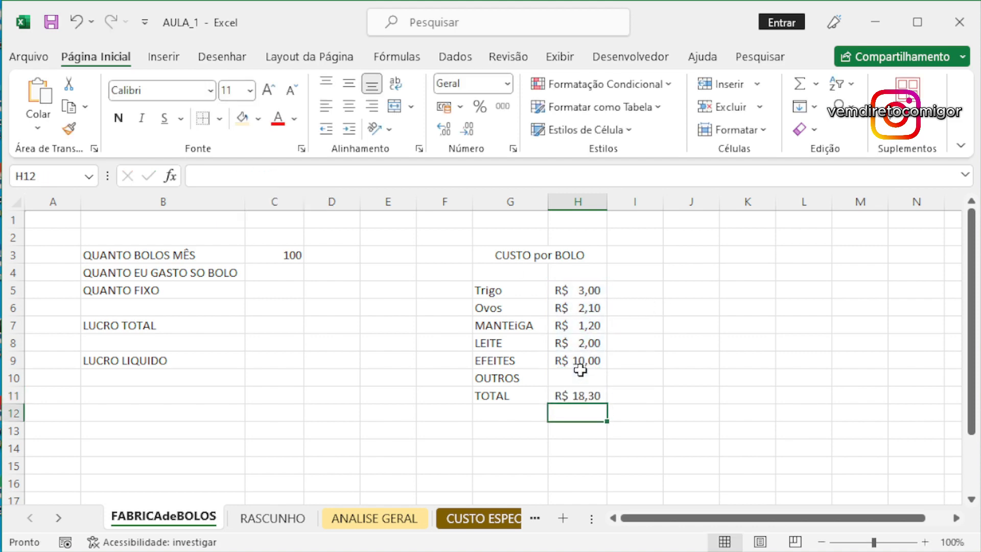
# - Enter 15 in cell H10 as the cost of OUTROS per cake
pyautogui.click(571, 382)
pyautogui.write('15')
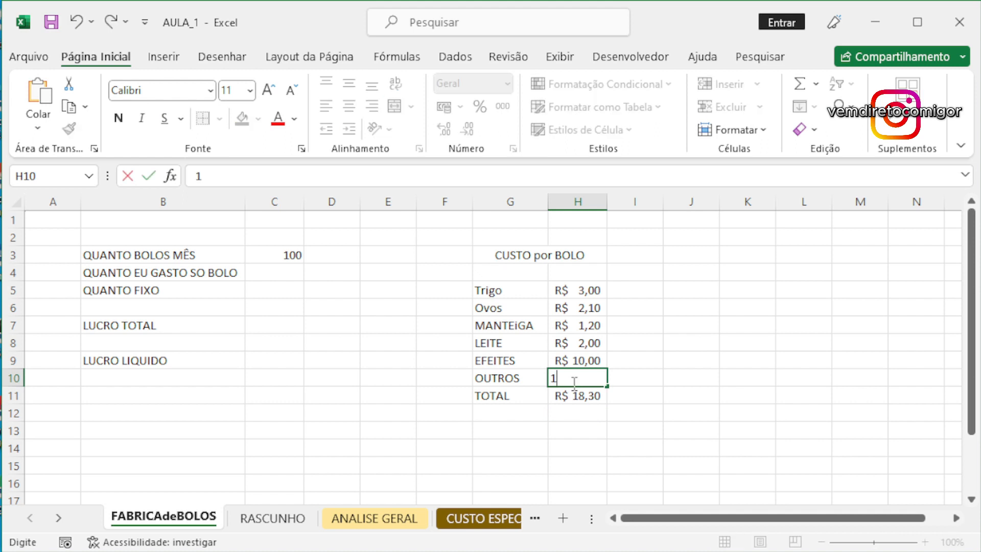
pyautogui.press('Return')
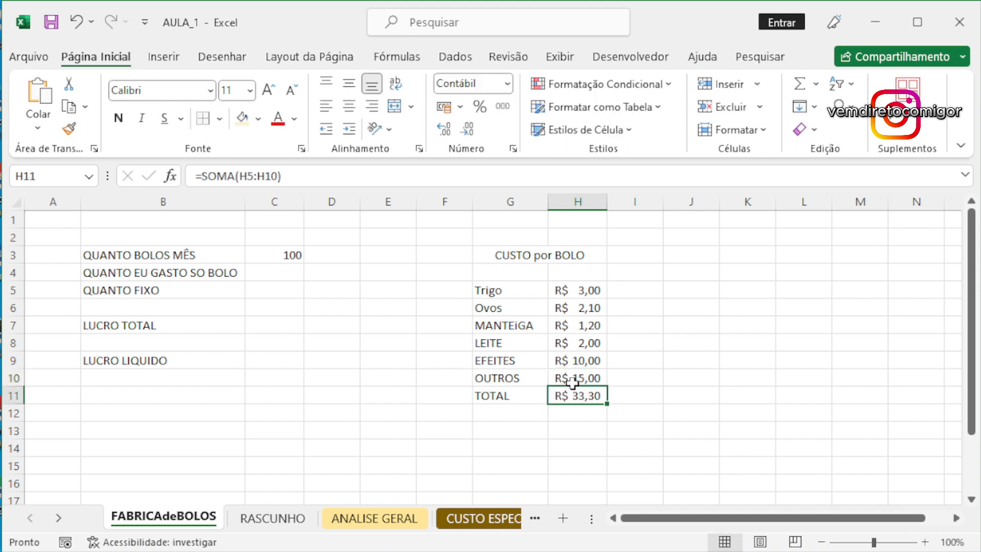
pyautogui.click(669, 375)
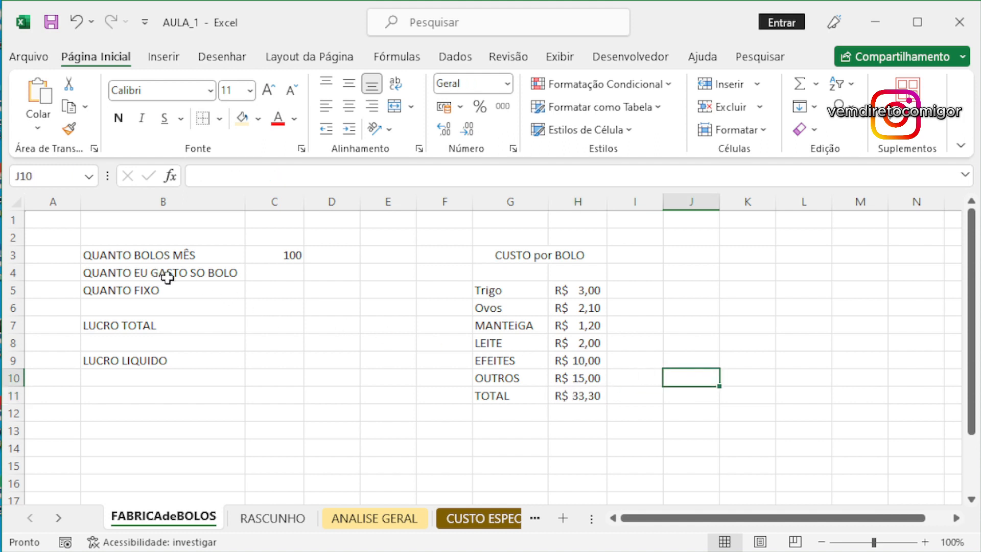
# - Link QUANTO EU GASTO SO BOLO in cell C4 to the per-cake total with the formula =H11
pyautogui.click(271, 274)
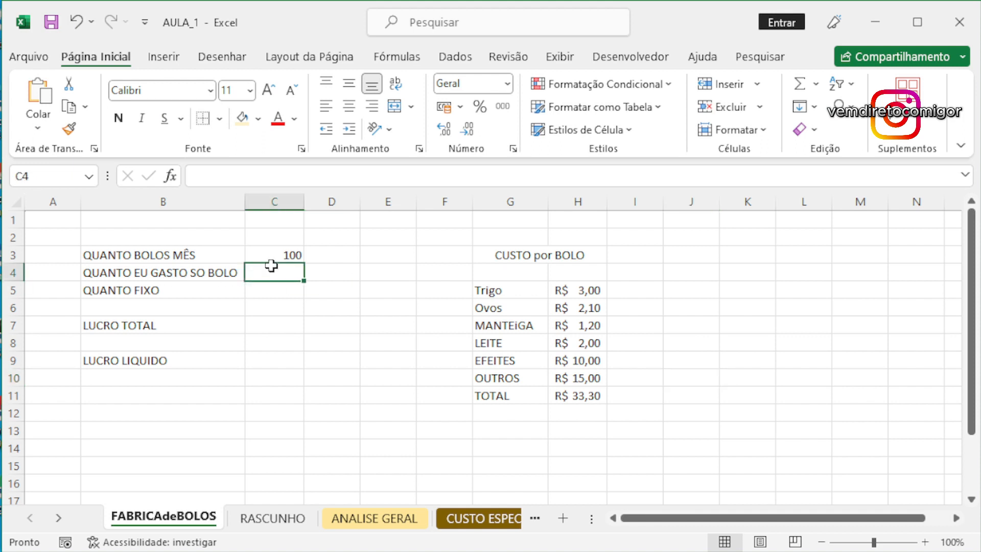
pyautogui.write('=')
pyautogui.click(577, 395)
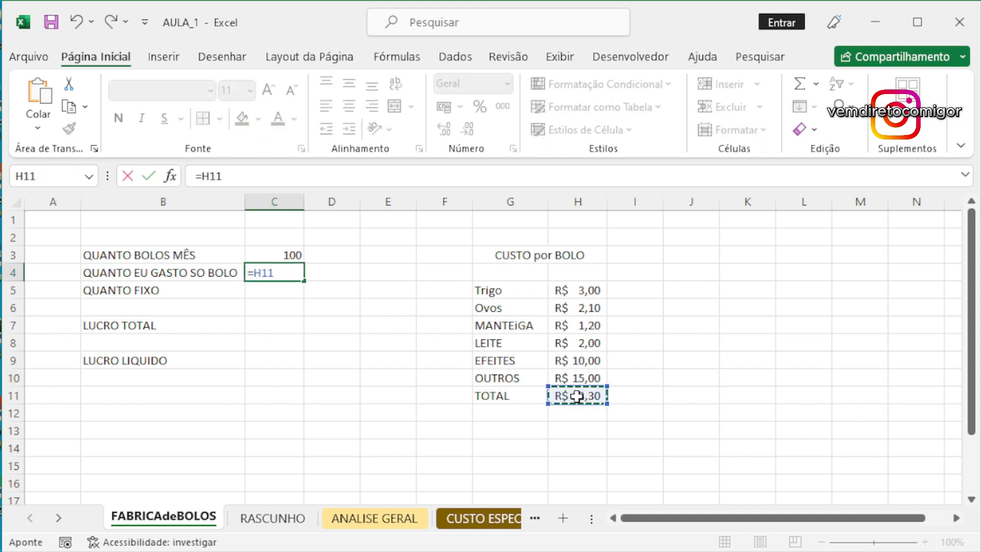
pyautogui.press('Return')
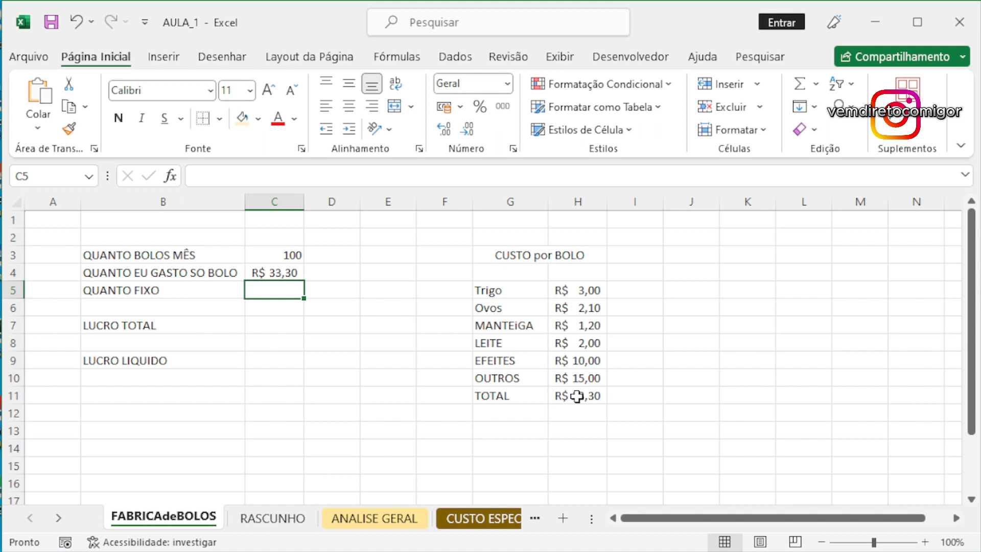
# - Set the cost of OUTROS in cell H10 to 12
pyautogui.click(577, 379)
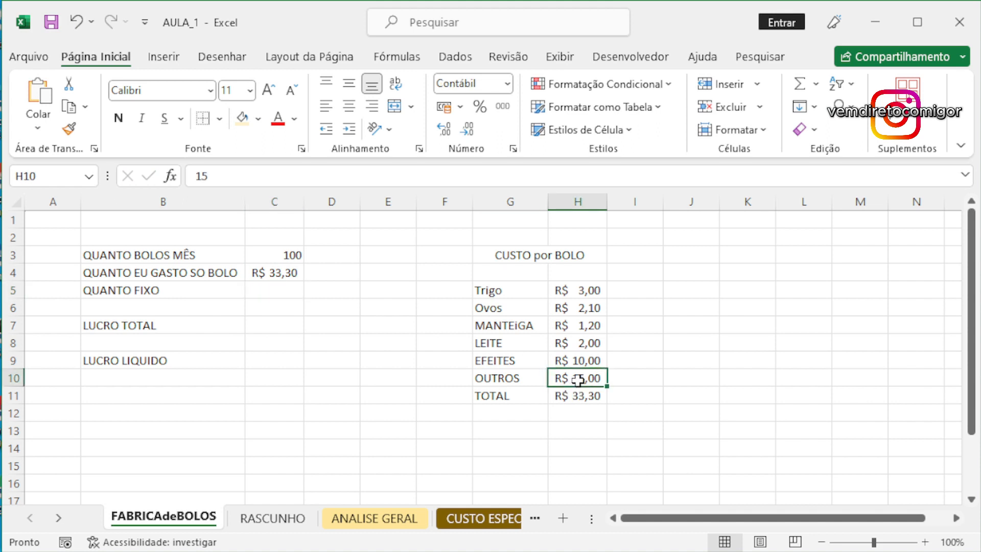
pyautogui.write('12')
pyautogui.press('Return')
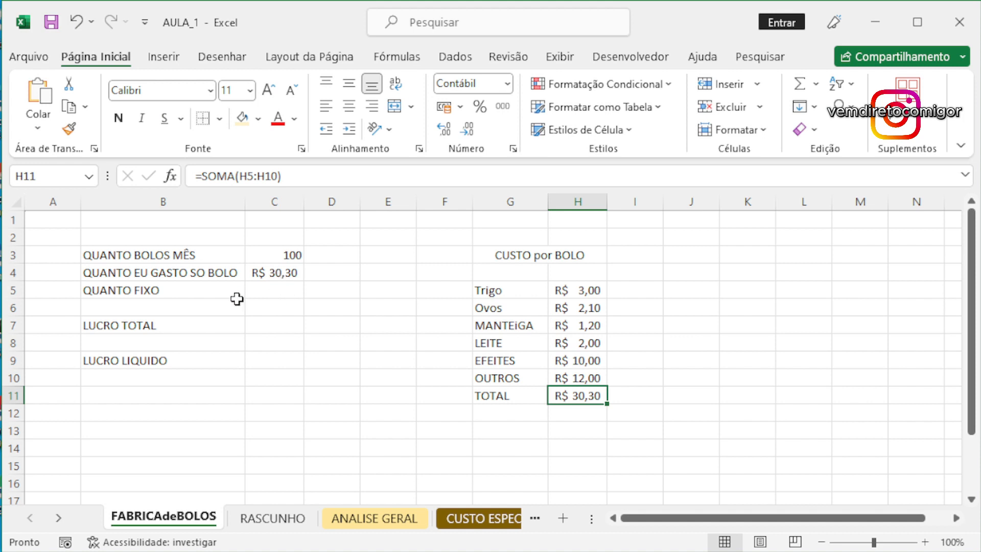
# - Change the label in cell B5 to QUANTO custo FIXO
pyautogui.click(134, 288)
pyautogui.doubleClick(134, 289)
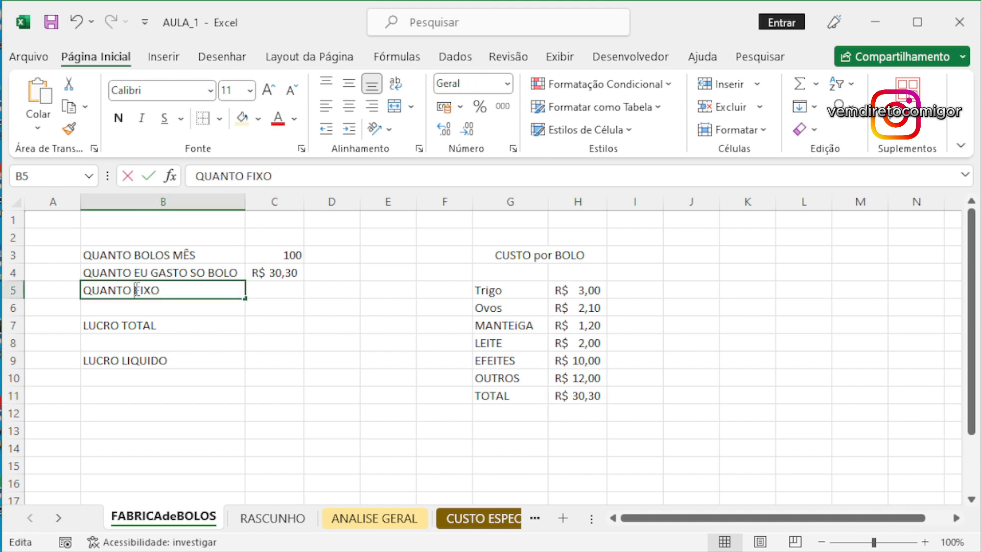
pyautogui.write('custo')
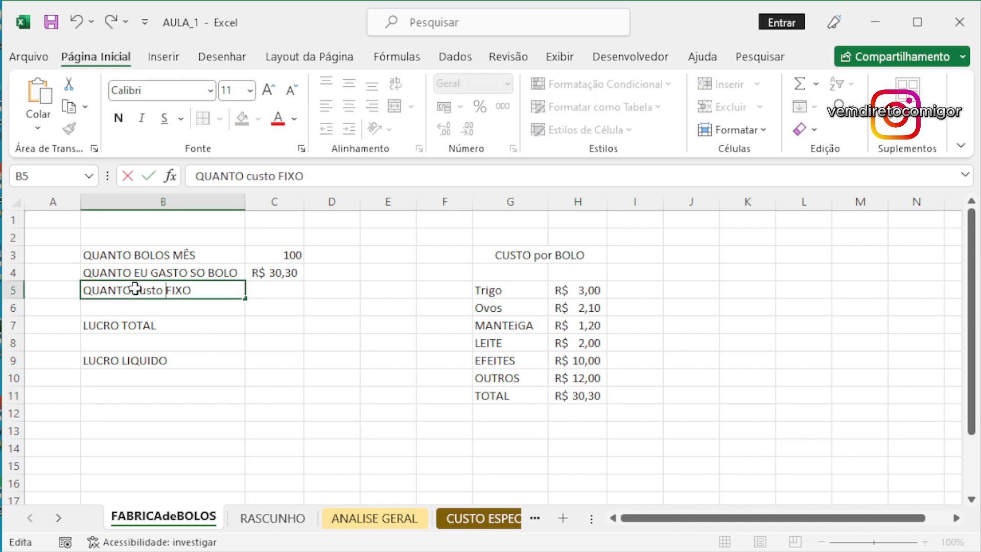
pyautogui.press('Return')
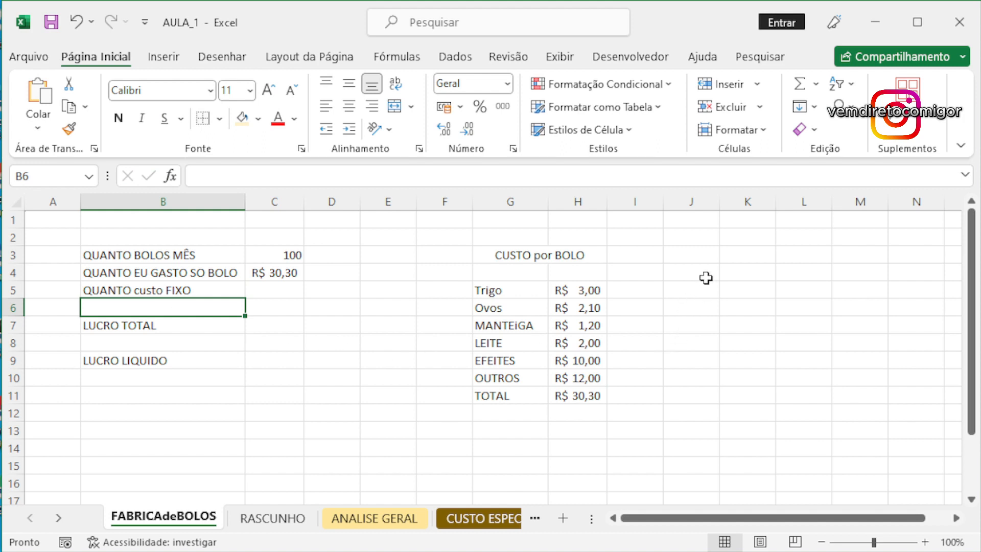
pyautogui.click(740, 271)
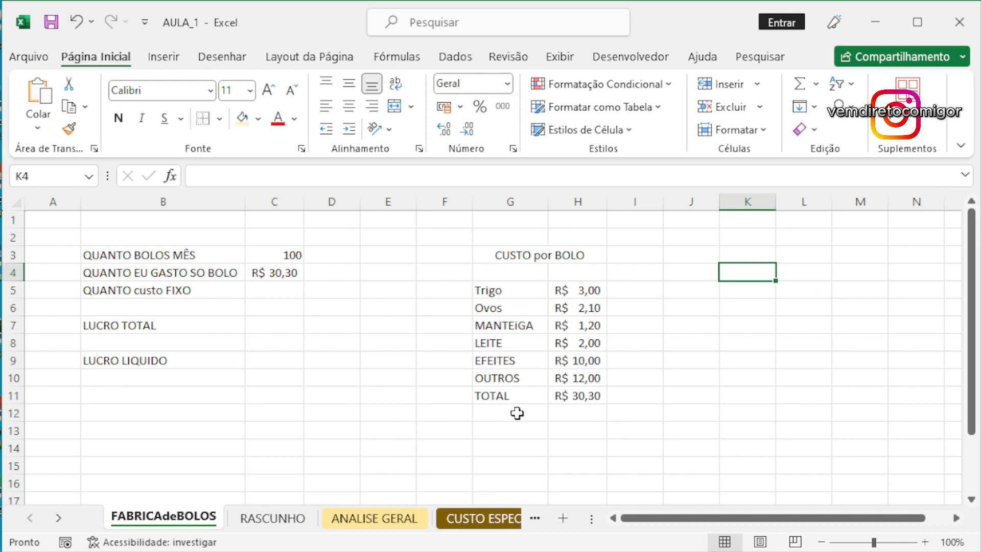
# - Look through the RASCUNHO, ANALISE GERAL and CUSTO ESPECÍFICO sheets, and return to FABRICAdeBOLOS
pyautogui.click(271, 517)
pyautogui.click(352, 523)
pyautogui.click(467, 519)
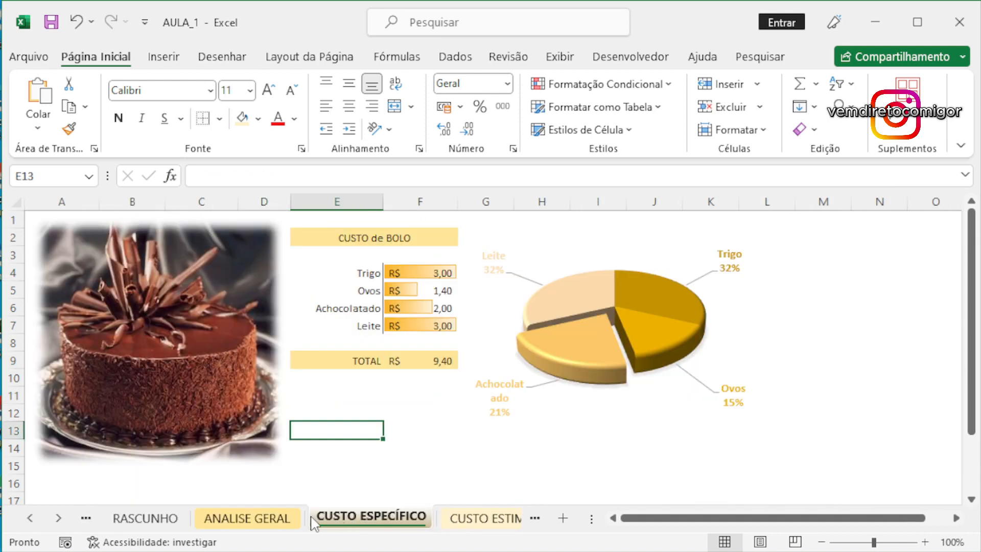
pyautogui.click(146, 517)
pyautogui.click(86, 517)
pyautogui.click(147, 517)
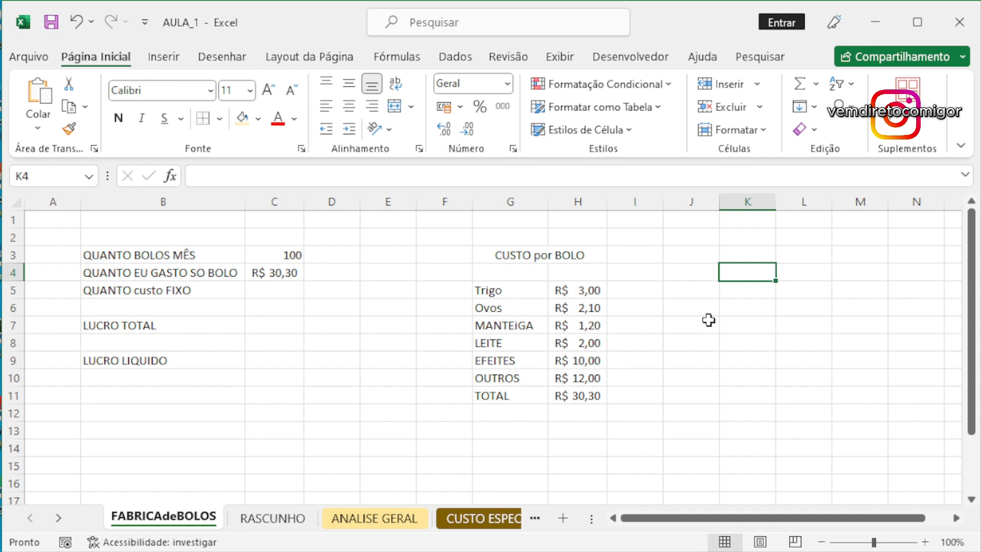
pyautogui.doubleClick(154, 517)
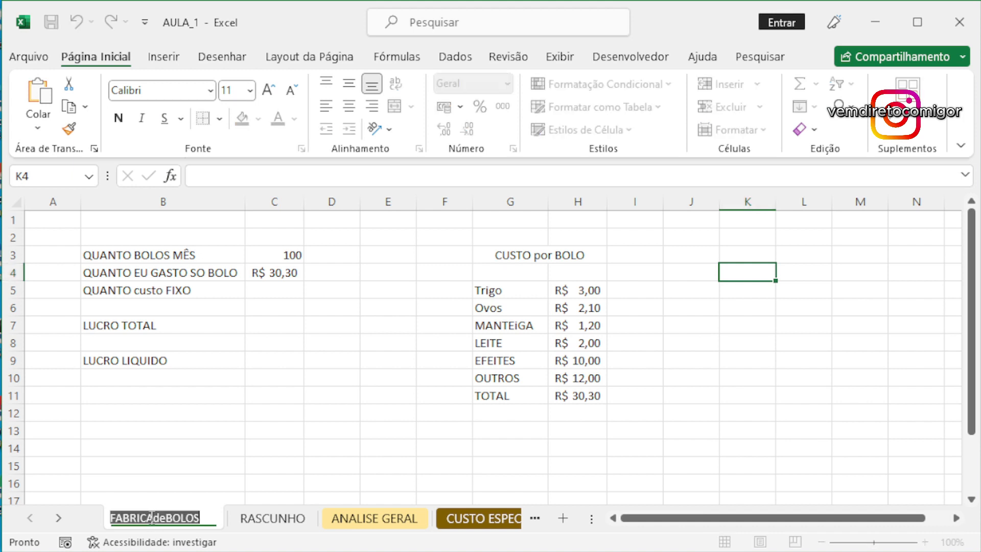
pyautogui.click(192, 449)
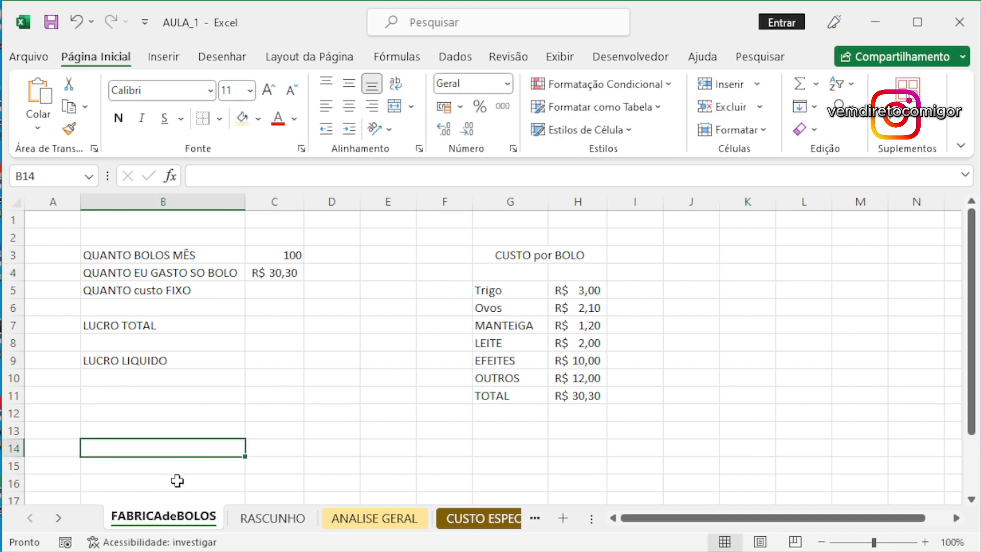
pyautogui.rightClick(169, 517)
pyautogui.click(233, 324)
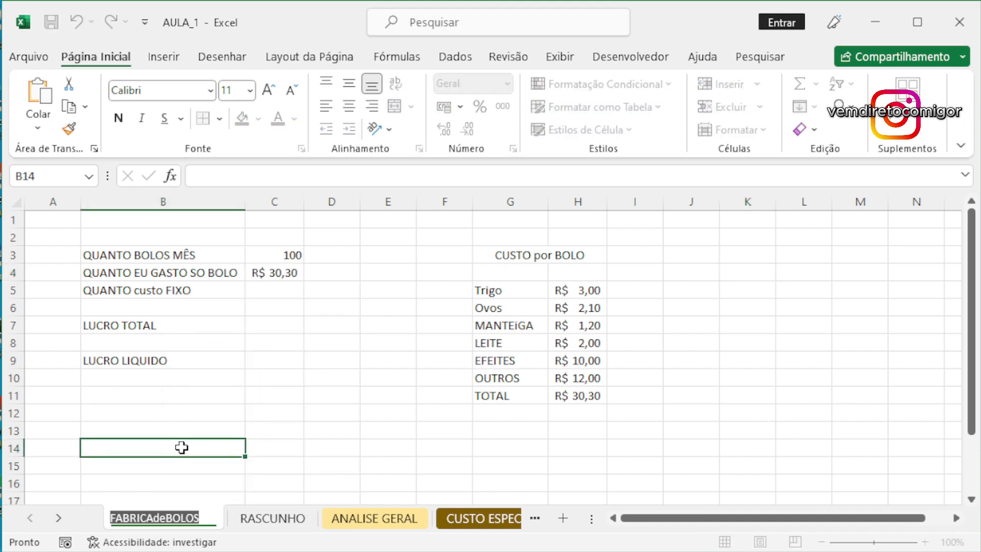
pyautogui.click(208, 431)
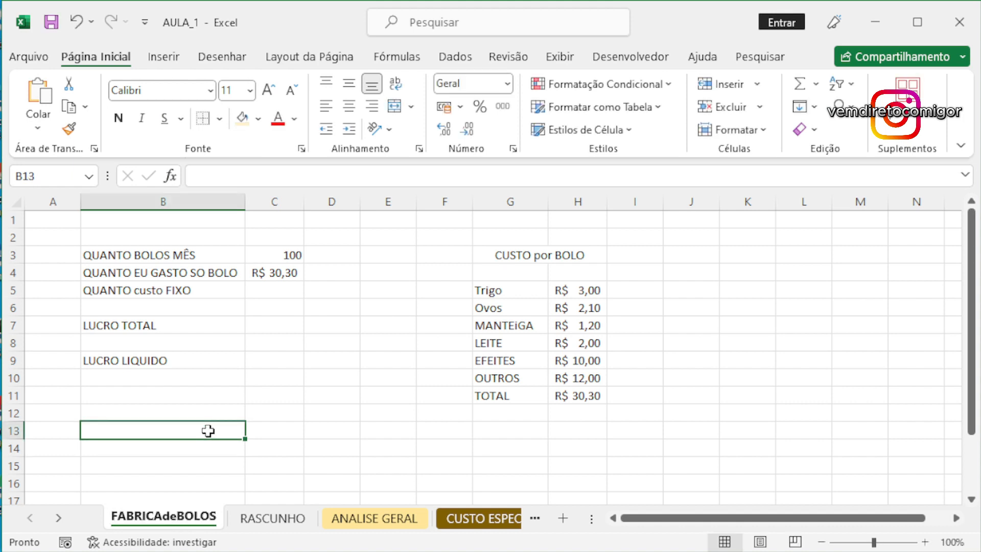
# - Enter the fixed-cost label ALUGUEL in cell K4
pyautogui.click(732, 275)
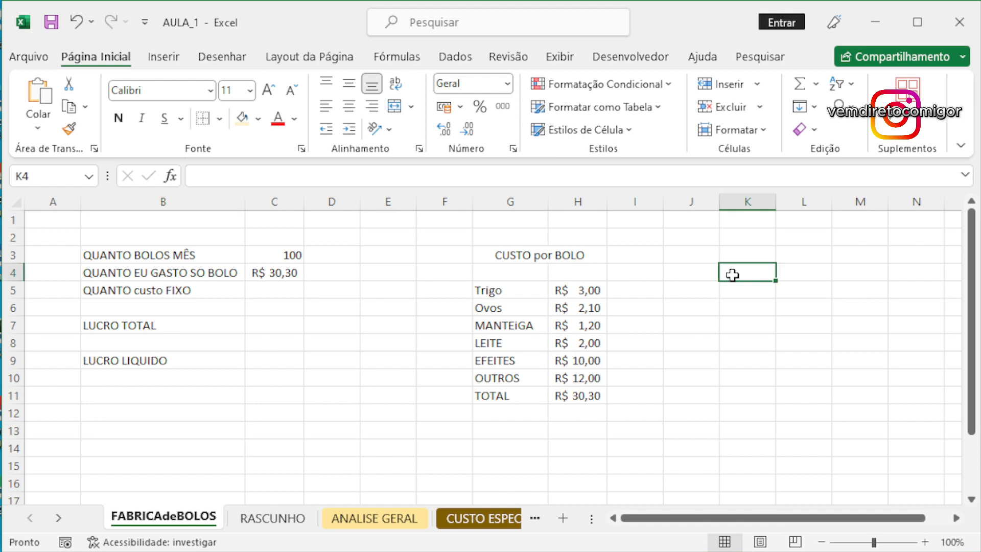
pyautogui.write('LAUGUE')
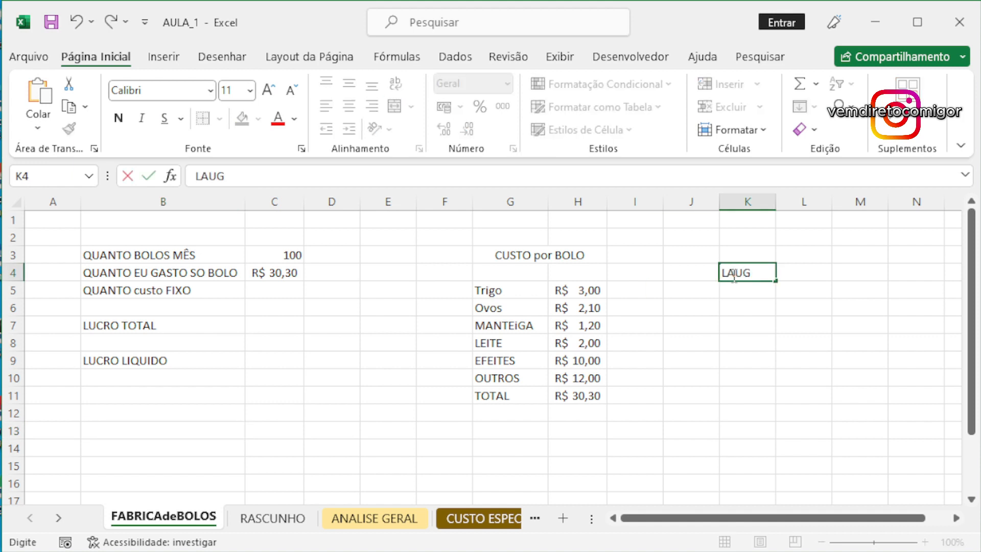
pyautogui.press('BackSpace')
pyautogui.press('BackSpace')
pyautogui.press('BackSpace')
pyautogui.press('BackSpace')
pyautogui.press('BackSpace')
pyautogui.press('BackSpace')
pyautogui.write('ALI')
pyautogui.press('BackSpace')
pyautogui.write('UGUEL')
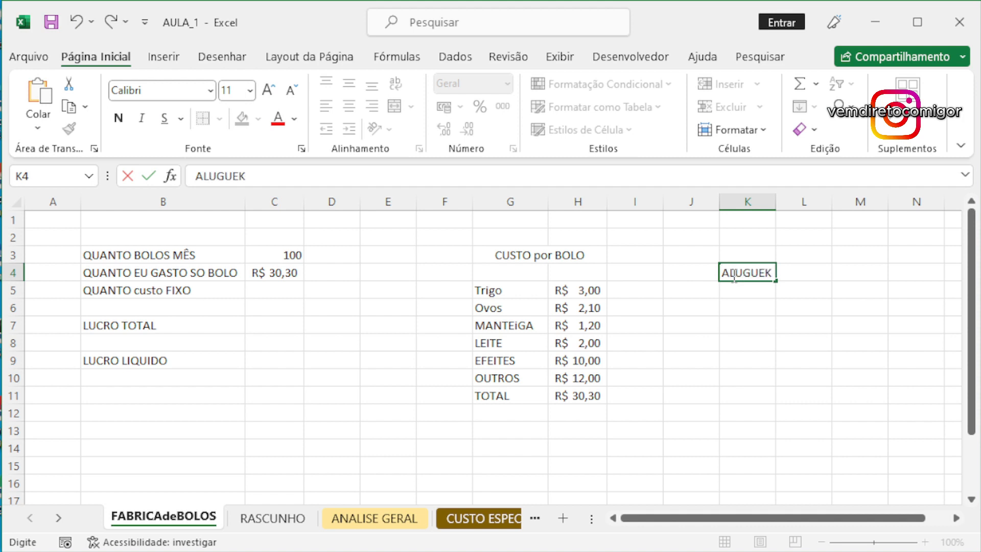
pyautogui.press('BackSpace')
pyautogui.write('L')
pyautogui.press('Return')
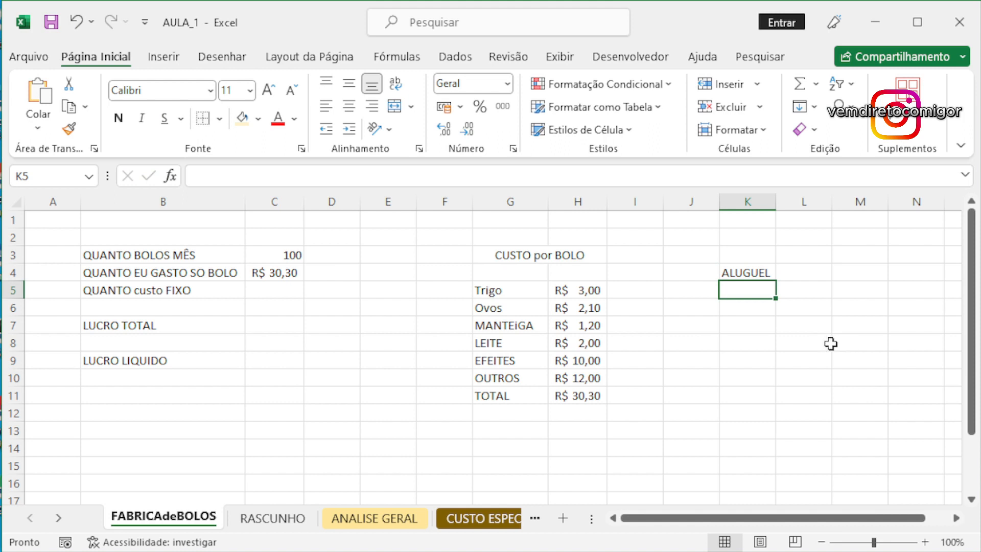
# - Add the labels ENERGIA, AGUA and FUNCIONARIO in cells K5 to K7, and widen column K to fit them
pyautogui.write('EN')
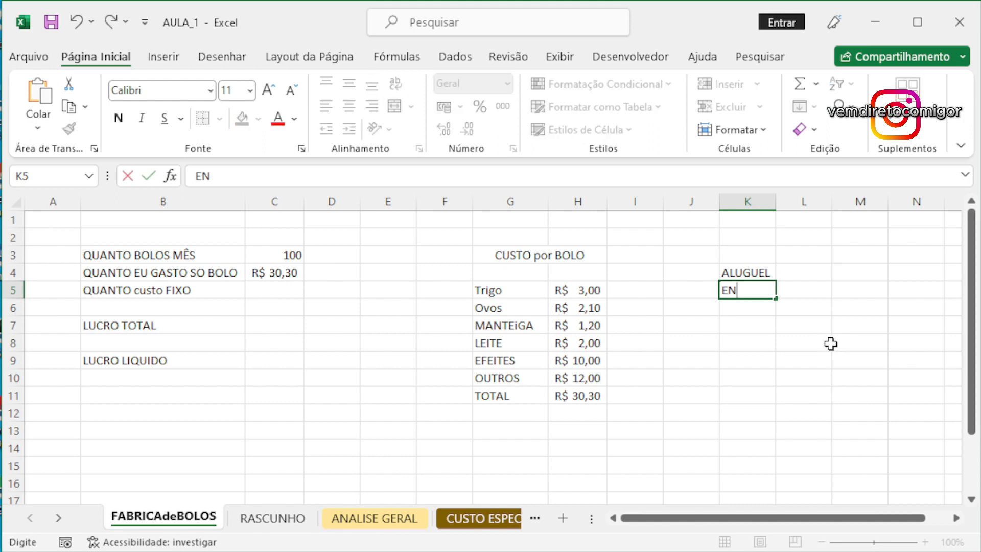
pyautogui.write('ERGIA')
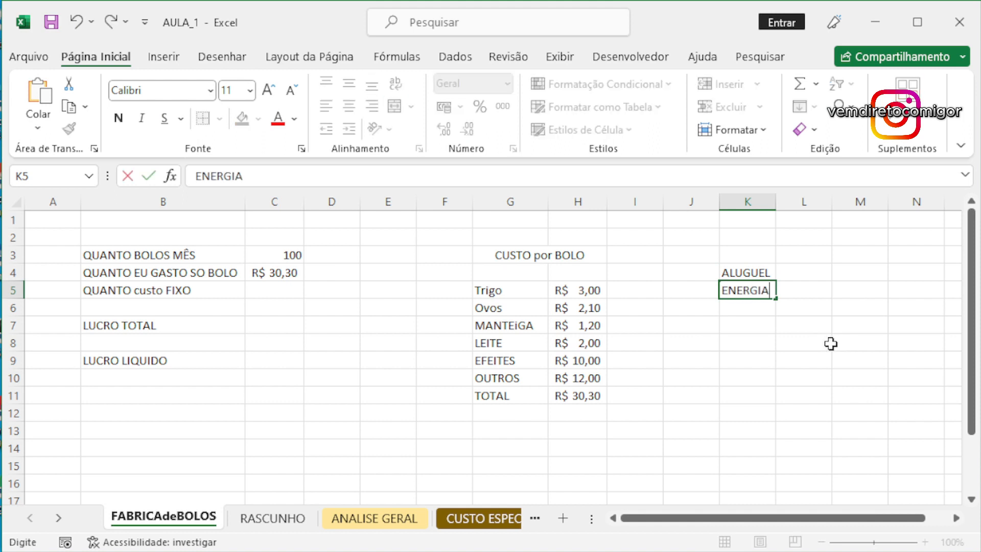
pyautogui.press('Return')
pyautogui.write('AGUA')
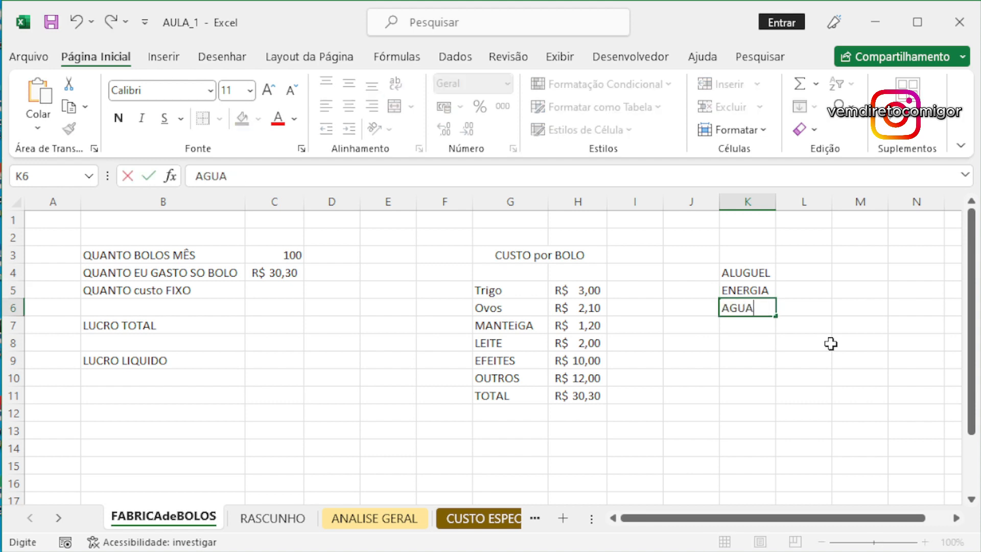
pyautogui.press('Return')
pyautogui.write('FUNCIONARIO')
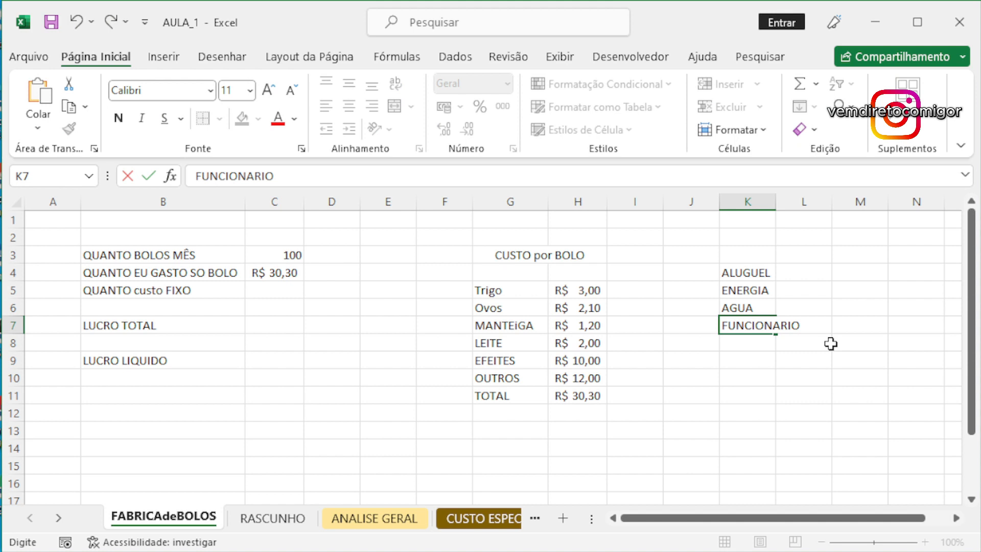
pyautogui.press('Return')
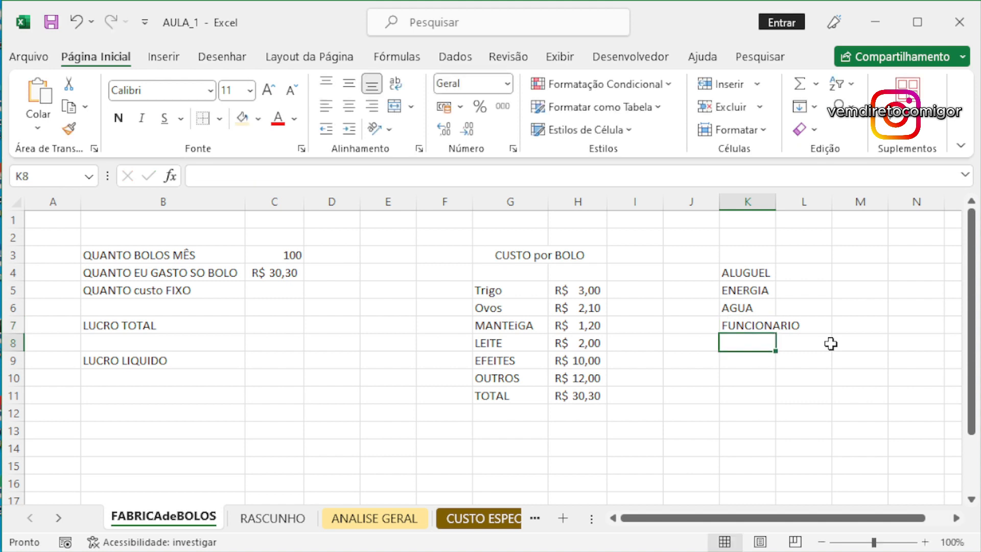
pyautogui.moveTo(776, 199); pyautogui.dragTo(805, 198)
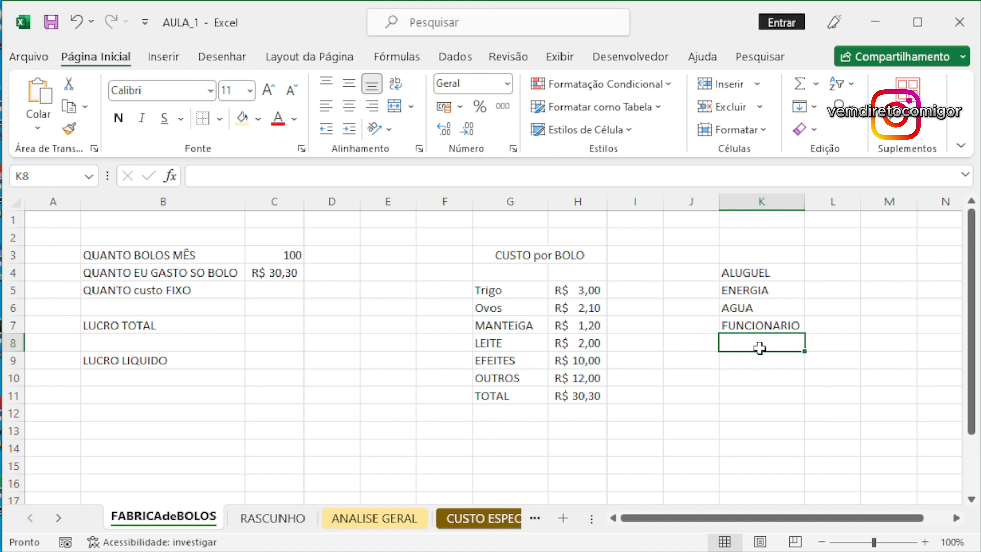
# - Add the fixed-cost labels IMPOSTOS, PUBLICIDADE and OUTROS in cells K8 to K10
pyautogui.write('IMPOSTOS')
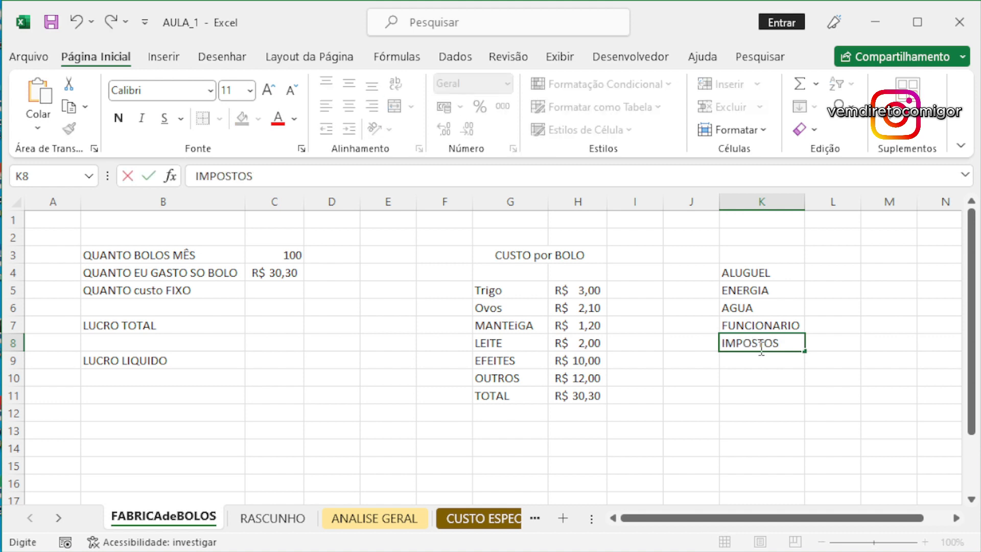
pyautogui.press('Return')
pyautogui.write('PUBLIVI')
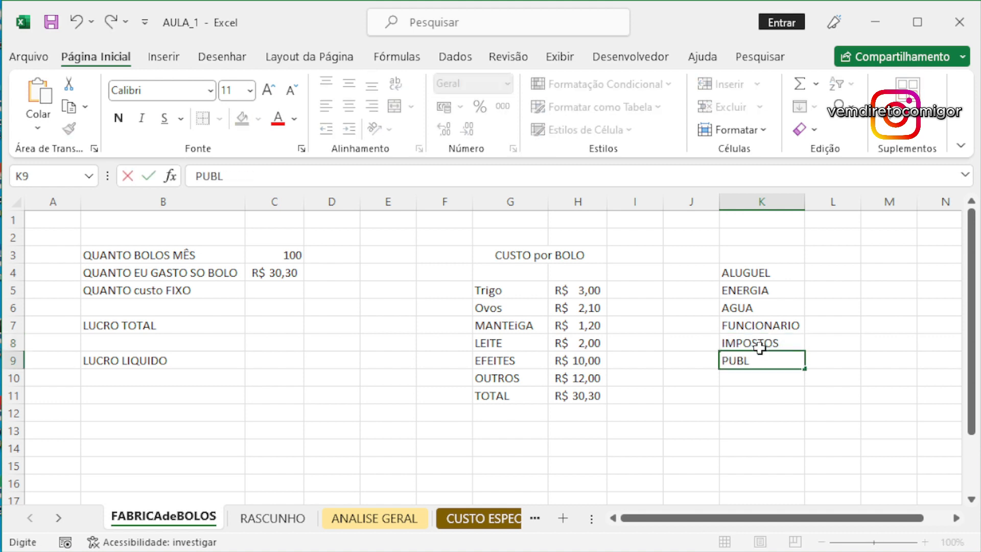
pyautogui.press('BackSpace')
pyautogui.press('BackSpace')
pyautogui.write('CIDADE')
pyautogui.press('BackSpace')
pyautogui.press('BackSpace')
pyautogui.write('DE')
pyautogui.press('Return')
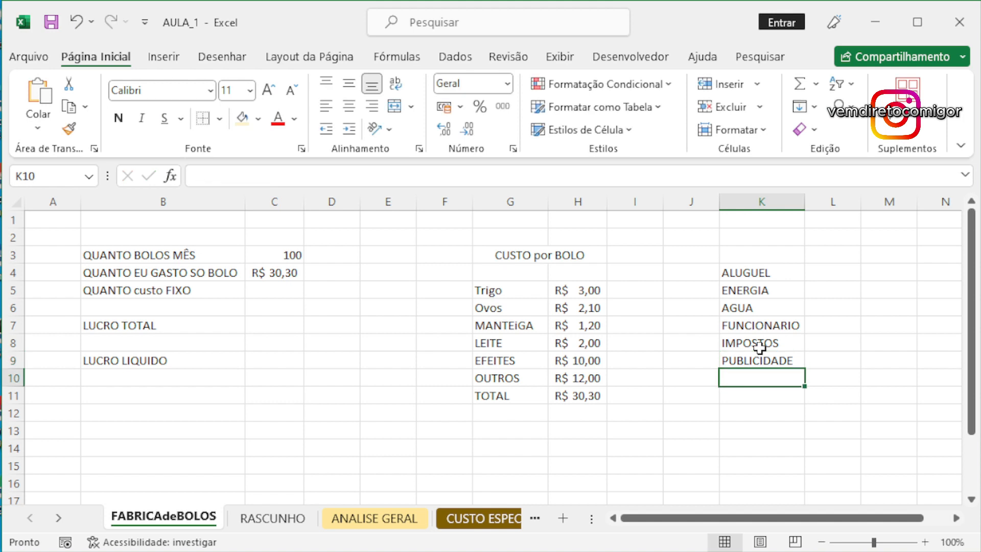
pyautogui.write('OUTROS')
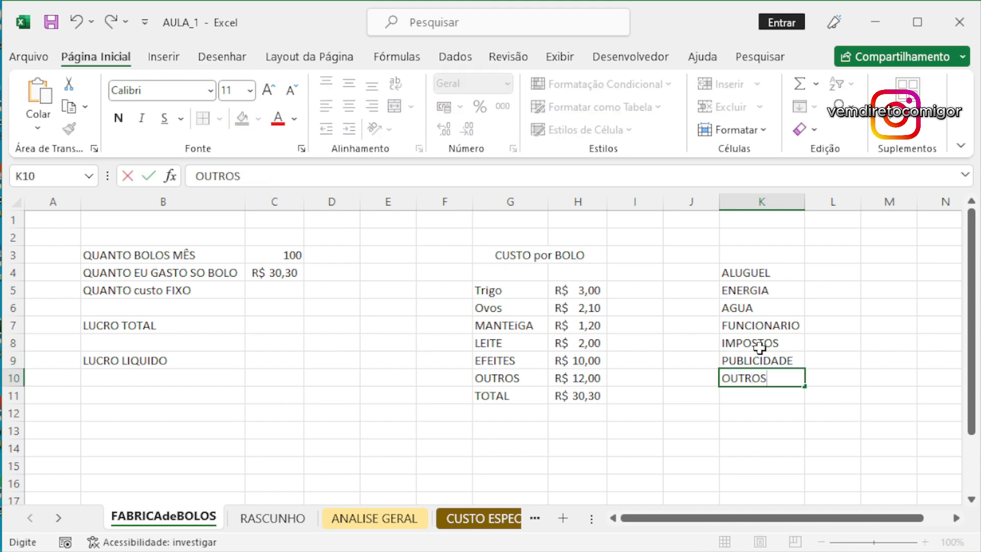
pyautogui.press('Return')
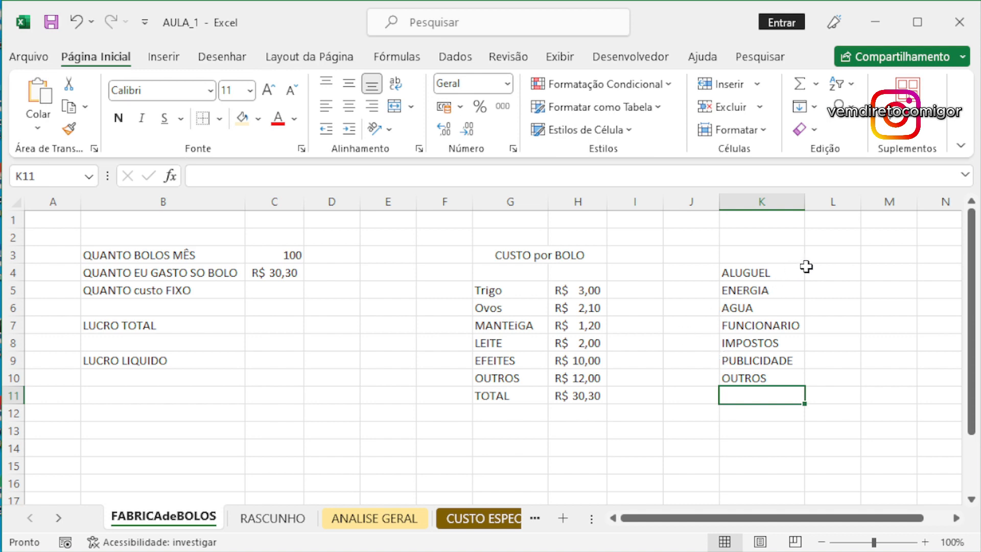
# - Enter the fixed costs 900 for ALUGUEL, 210 for ENERGIA and 80 for AGUA in cells L4 to L6
pyautogui.click(826, 269)
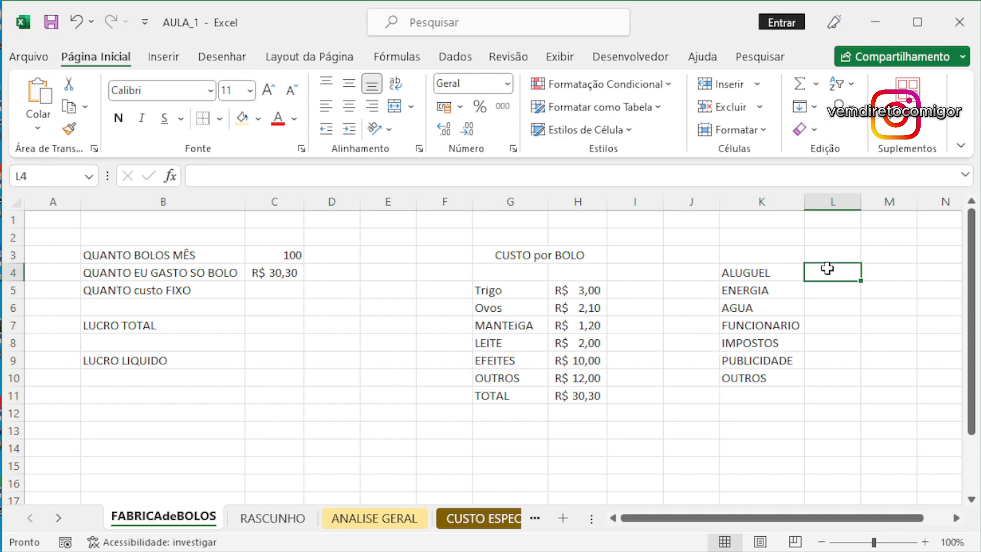
pyautogui.write('900')
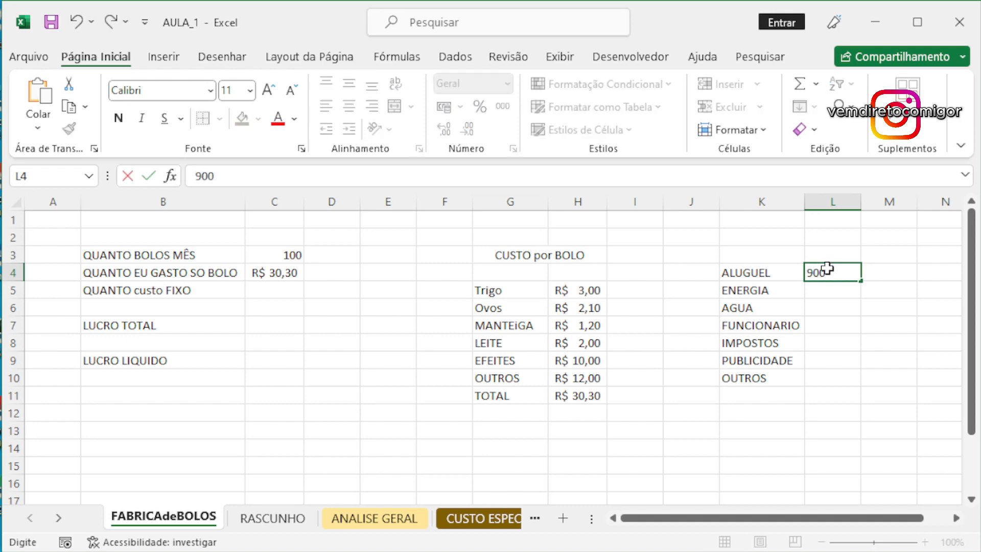
pyautogui.press('Return')
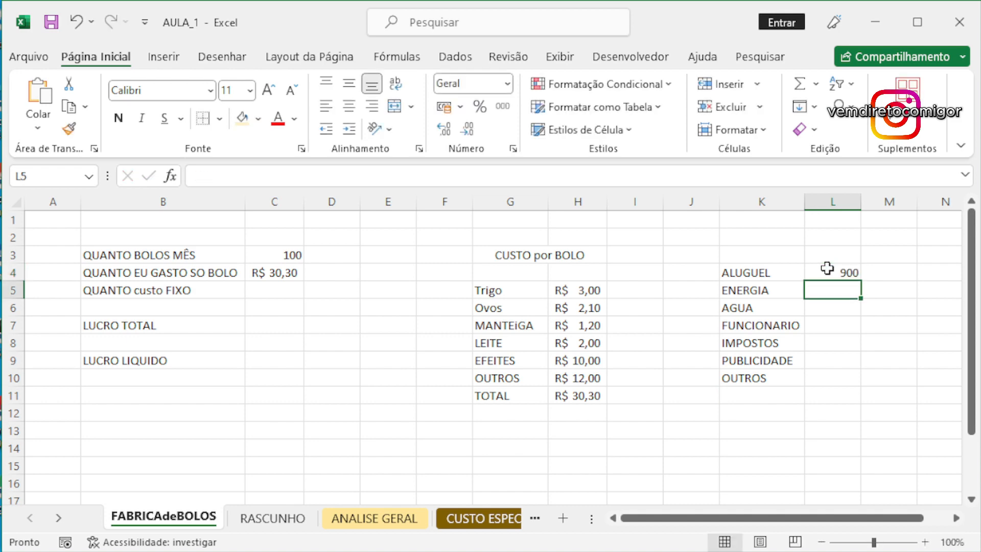
pyautogui.write('21')
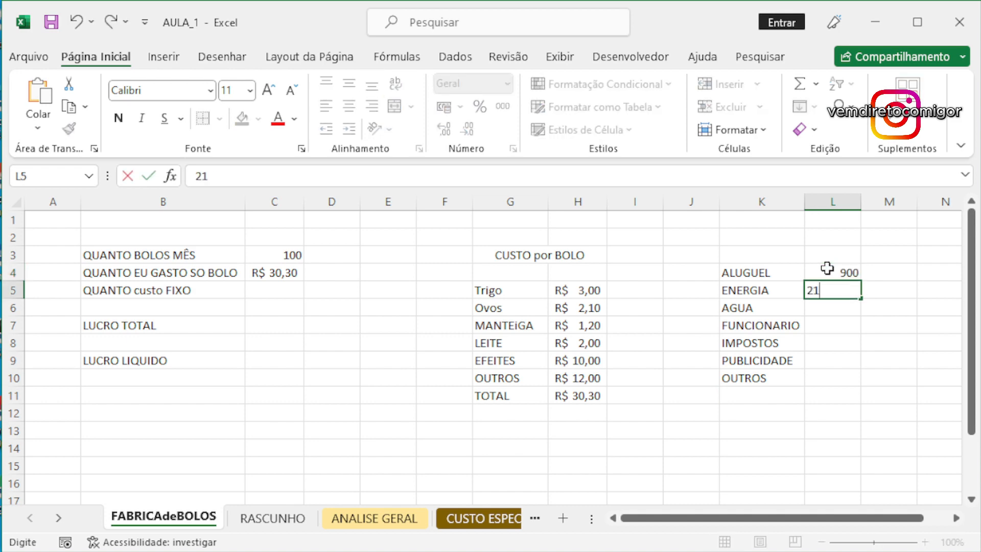
pyautogui.write('0')
pyautogui.press('Return')
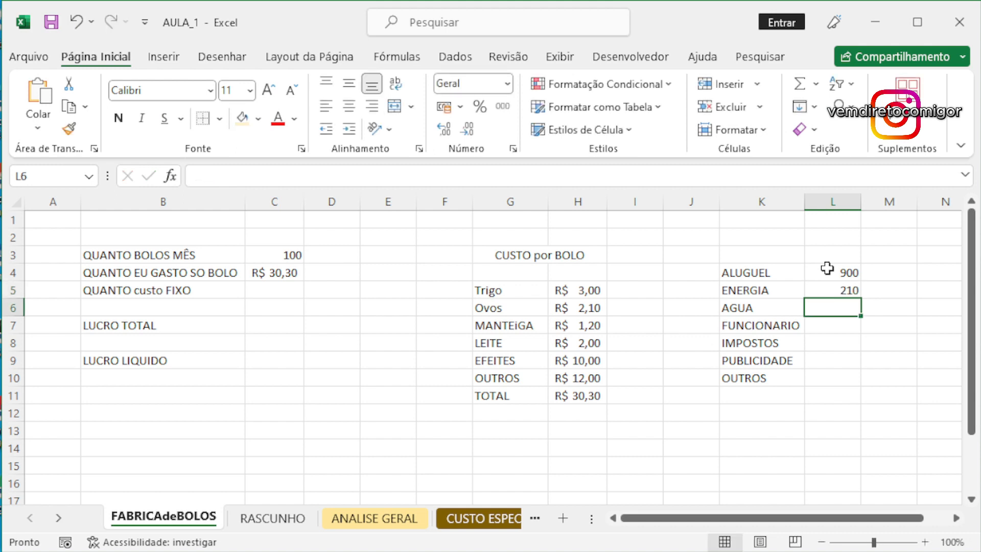
pyautogui.write('80')
pyautogui.press('Return')
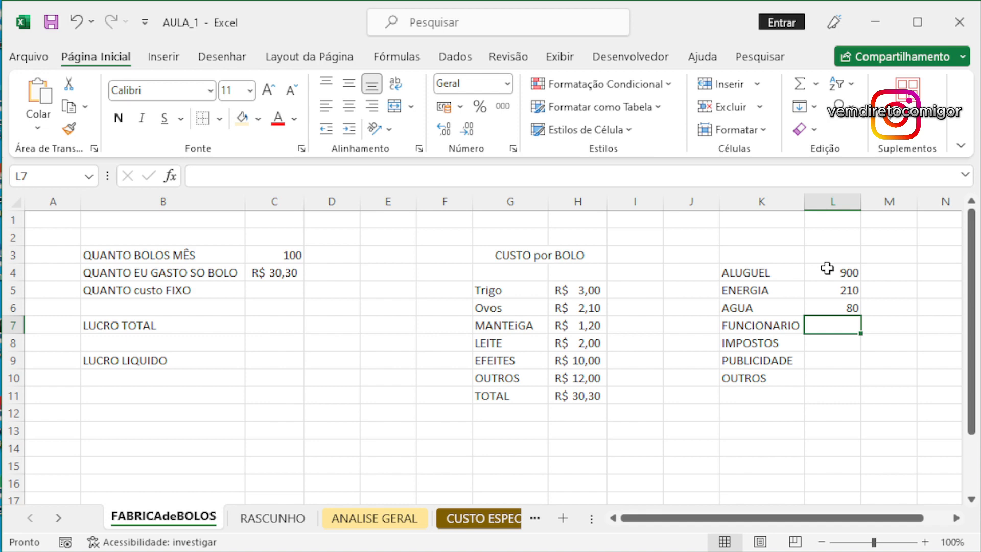
# - Set the FUNCIONARIO cost in cell L7 to 1320 and the IMPOSTOS cost in cell L8 to 300
pyautogui.write('13220')
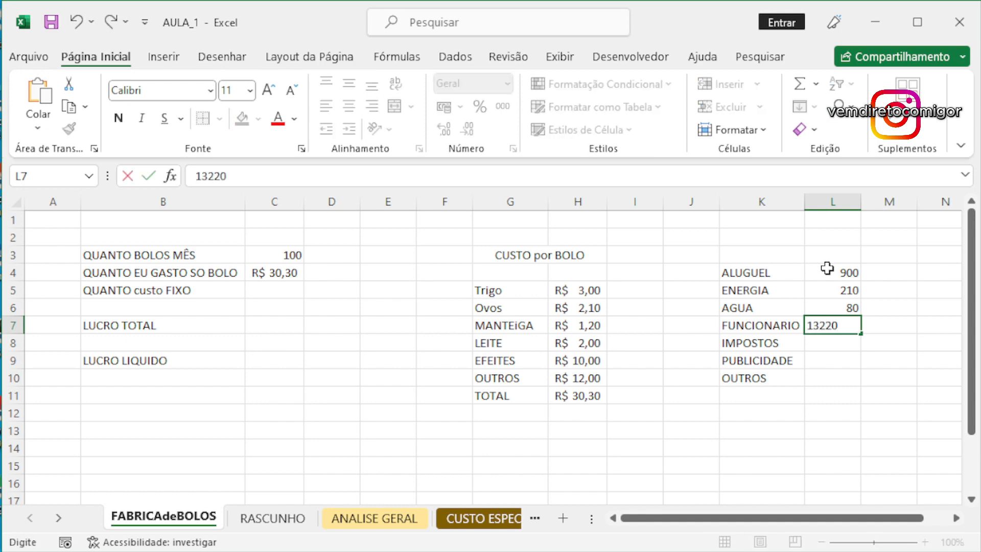
pyautogui.press('BackSpace')
pyautogui.press('BackSpace')
pyautogui.press('Return')
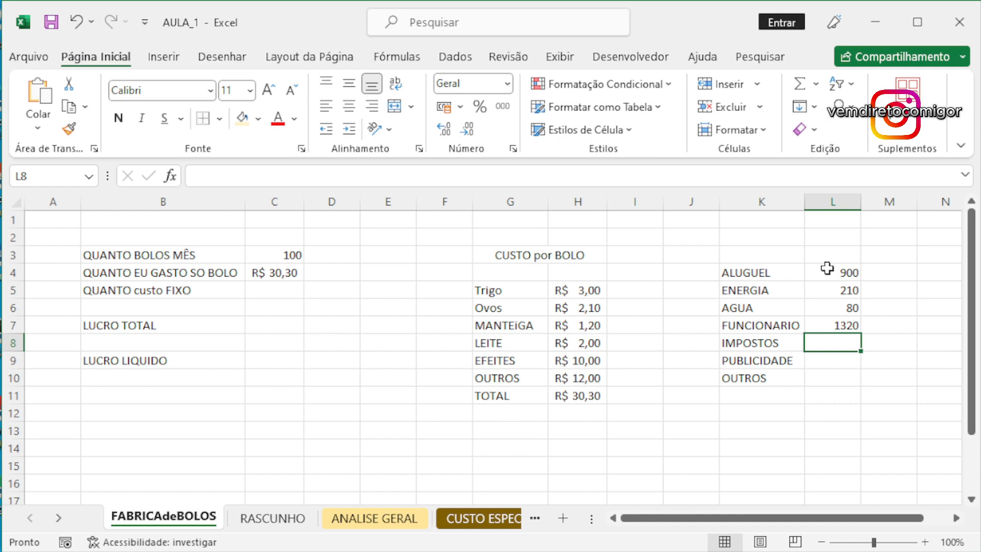
pyautogui.write('400')
pyautogui.press('Return')
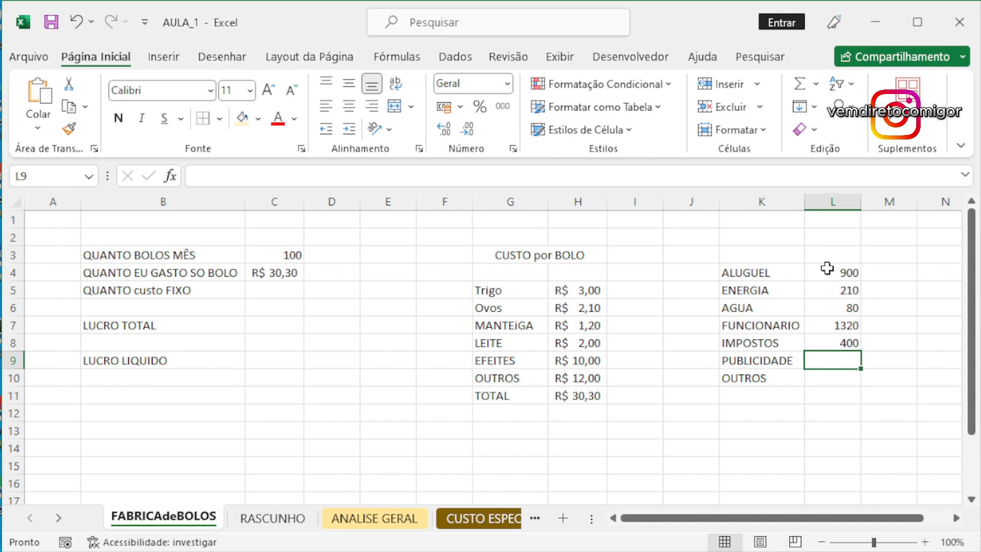
pyautogui.press('Up')
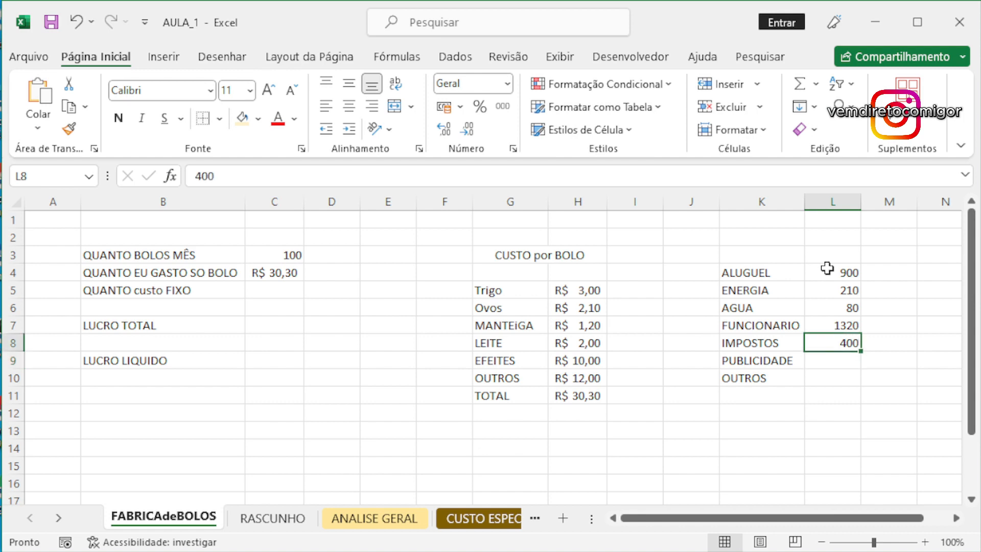
pyautogui.write('300')
pyautogui.press('Return')
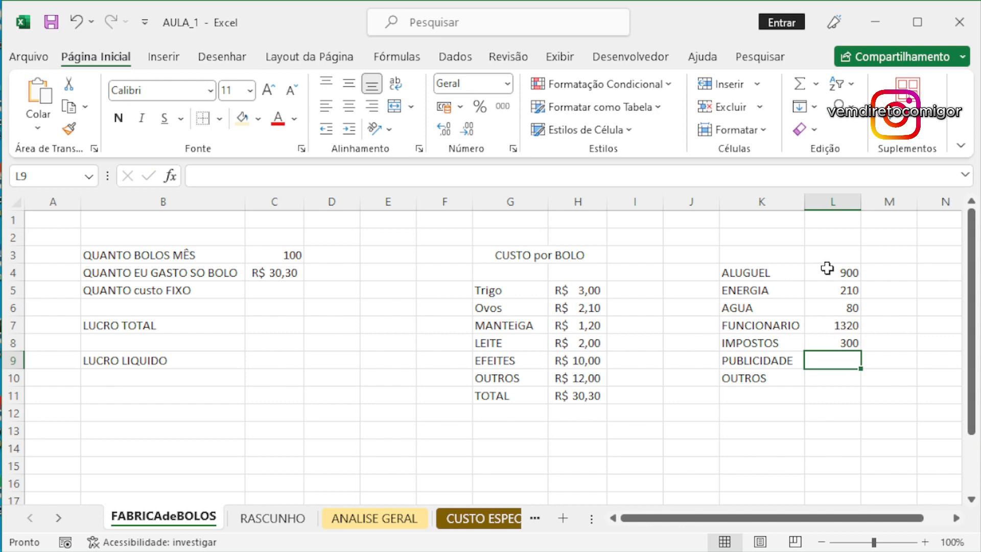
# - Enter 500 for PUBLICIDADE in cell L9 and 200 for OUTROS in cell L10
pyautogui.write('500')
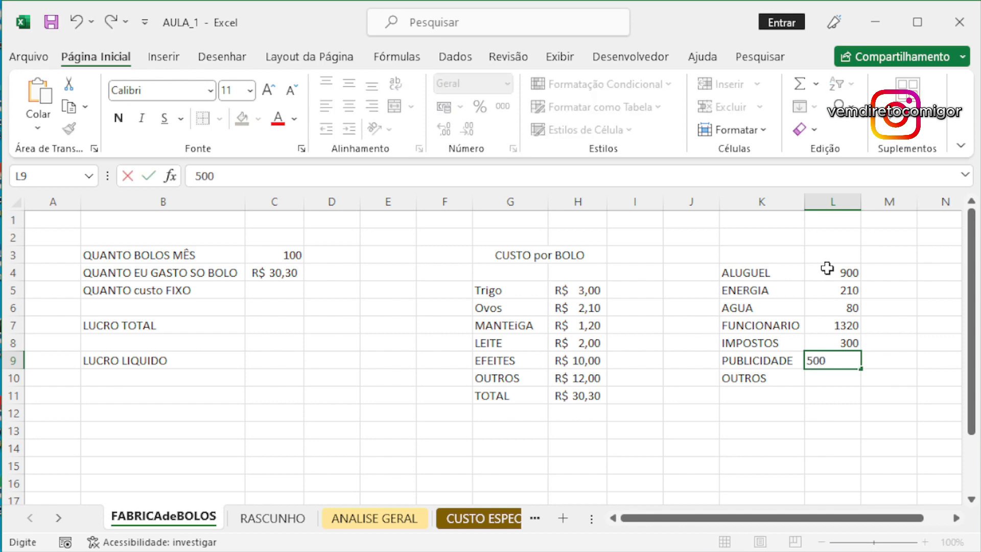
pyautogui.press('Return')
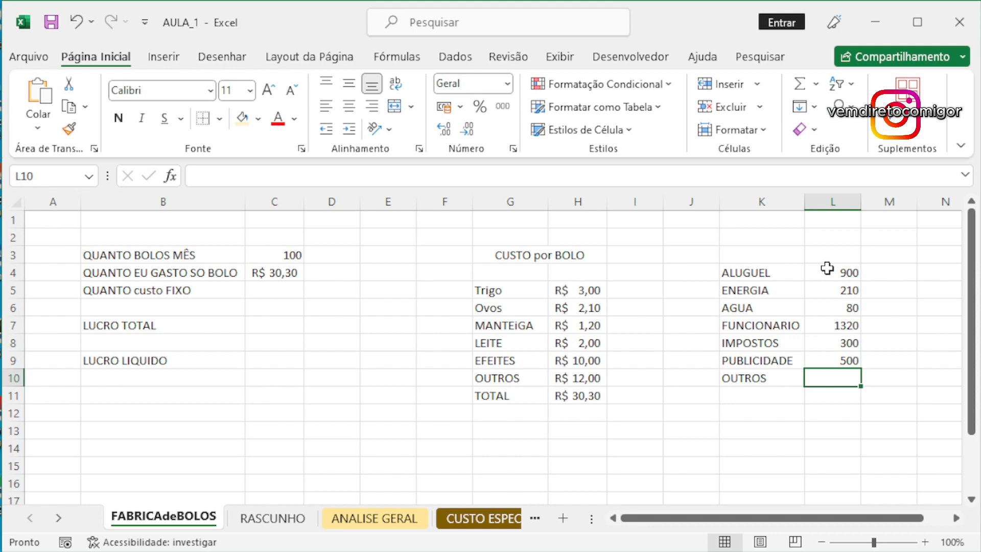
pyautogui.write('200')
pyautogui.press('Return')
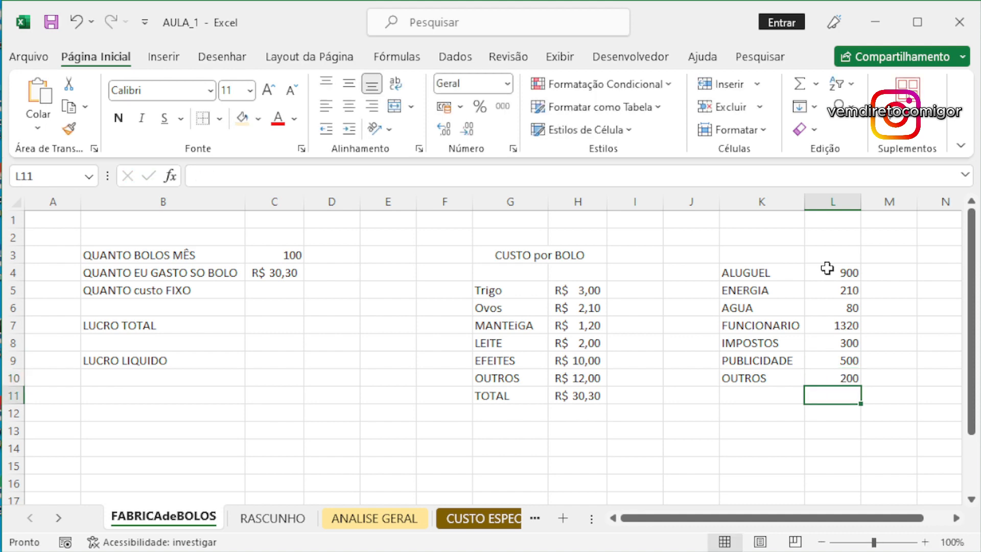
pyautogui.click(726, 292)
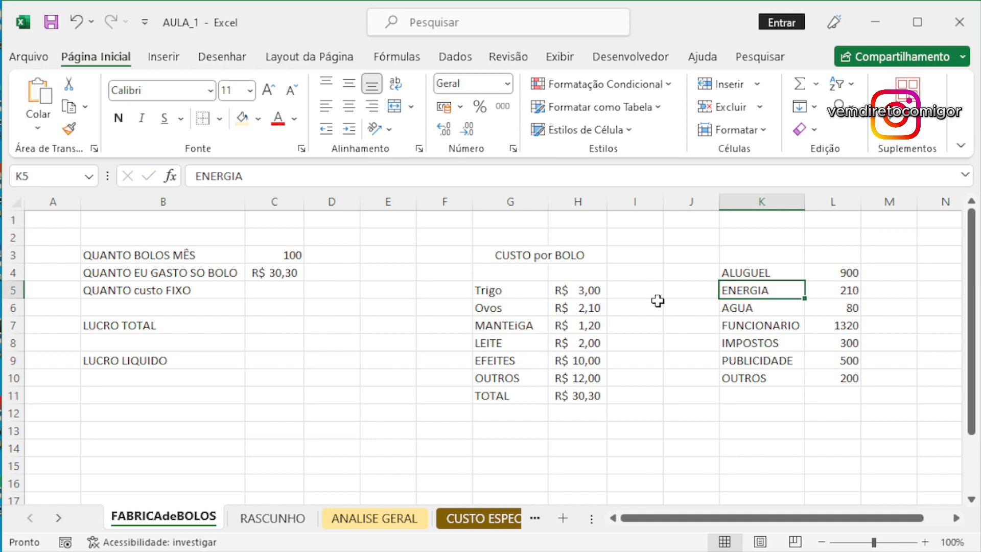
pyautogui.click(657, 302)
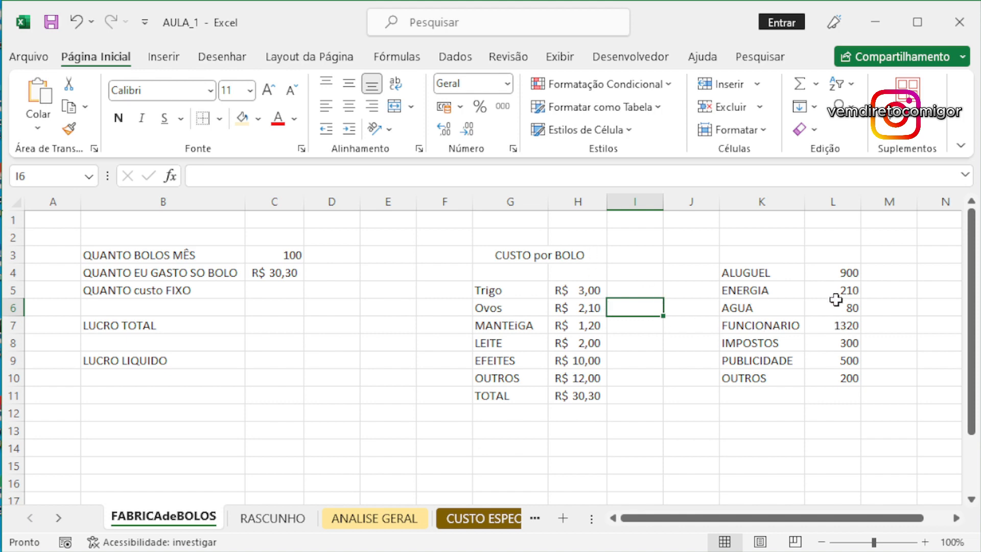
# - Merge and centre cells K3:L3 above the fixed-cost list and title them CUSTO FIXO
pyautogui.click(772, 237)
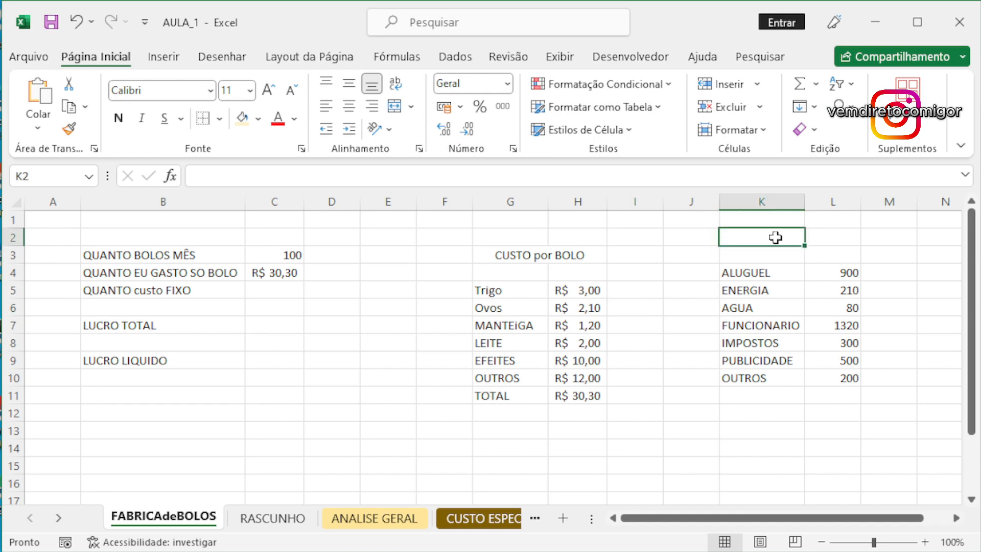
pyautogui.moveTo(757, 260); pyautogui.dragTo(824, 256)
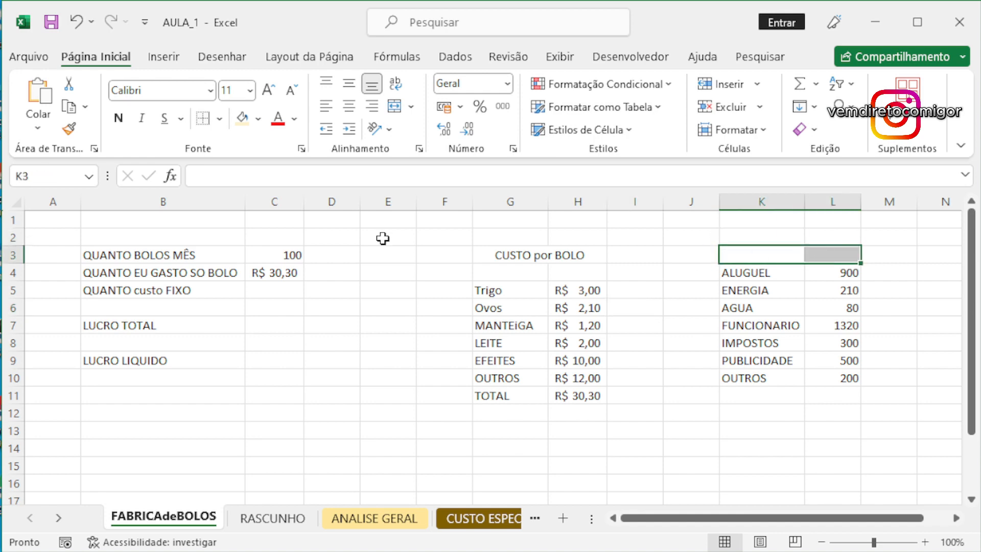
pyautogui.click(394, 105)
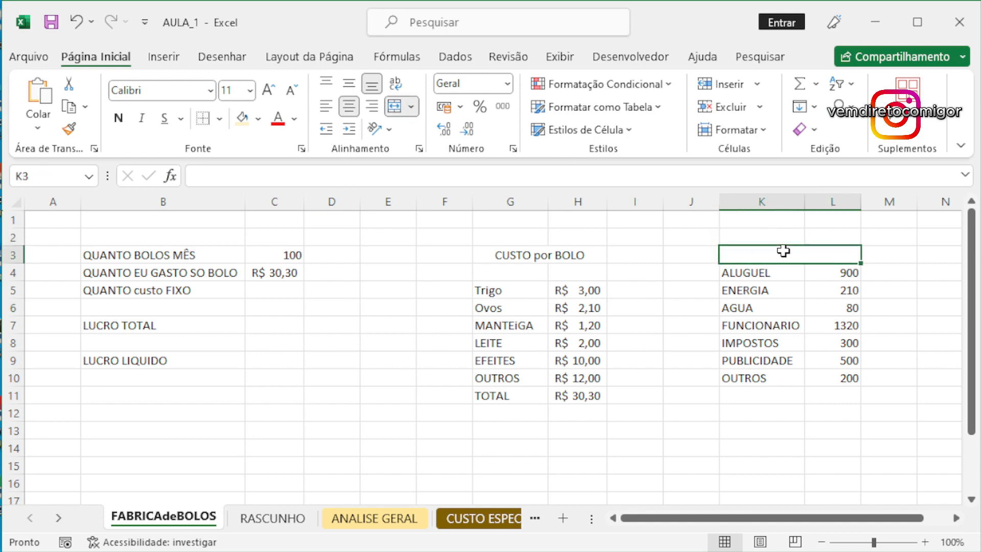
pyautogui.write('CUSTO')
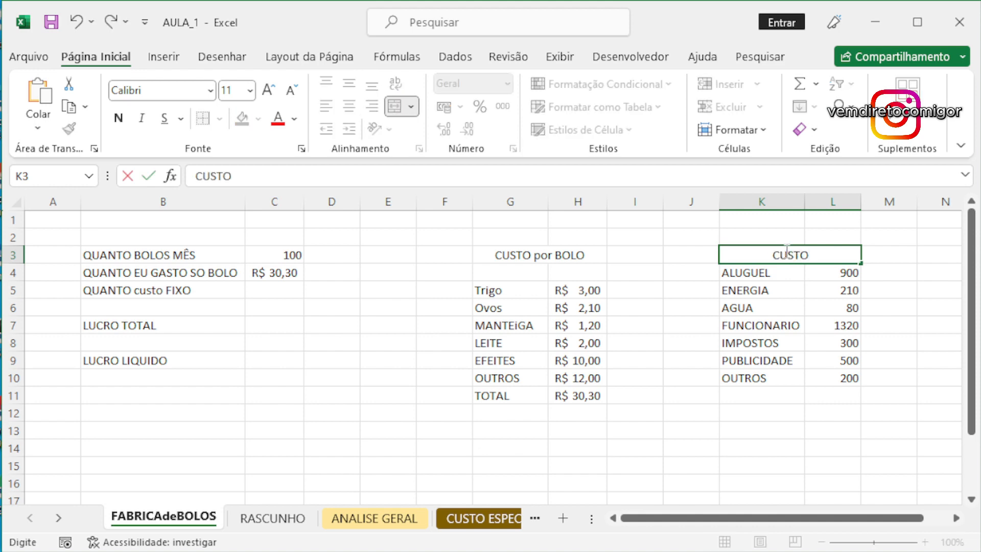
pyautogui.write('FIXO')
pyautogui.press('Return')
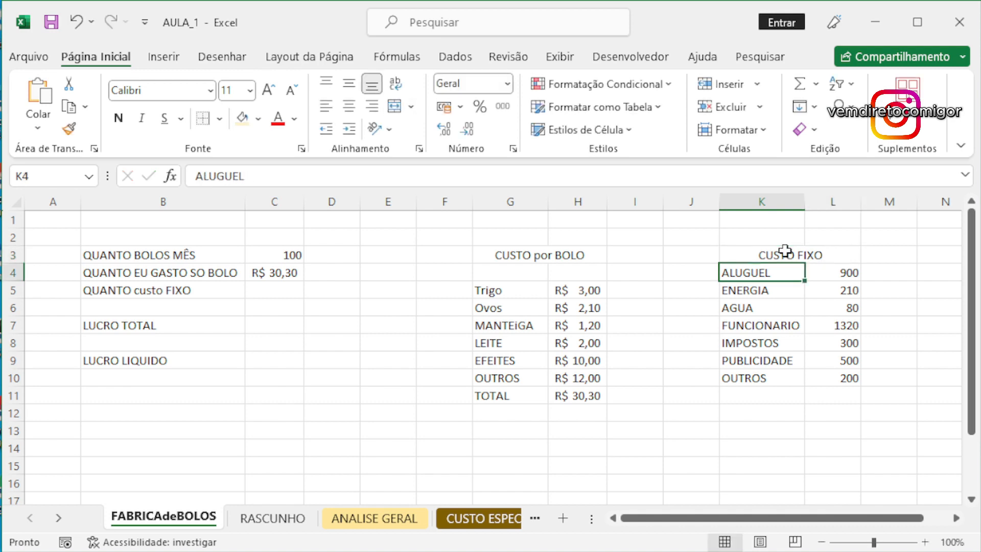
# - Label cell K12 TOTAL and sum the fixed costs L4:L10 in cell L12 with the SOMA function
pyautogui.click(787, 412)
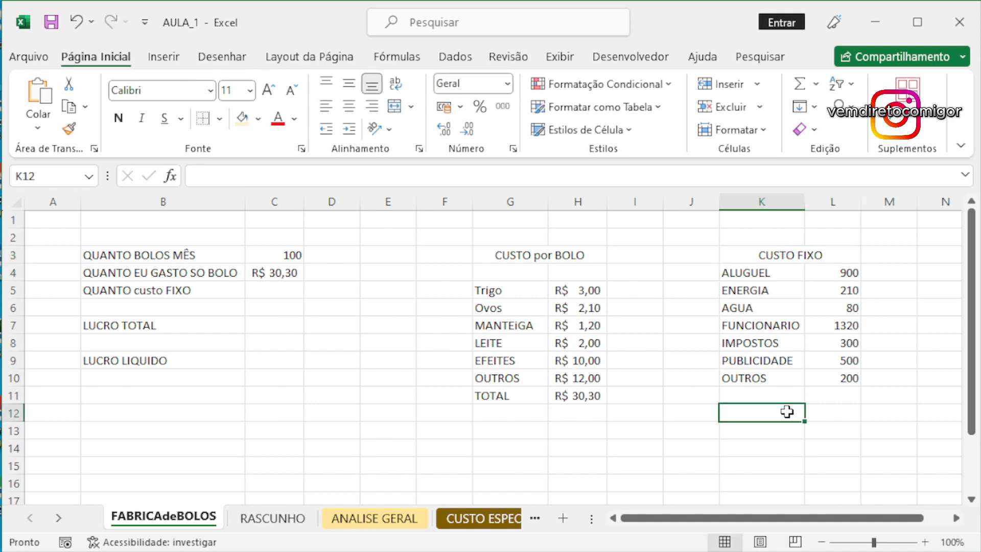
pyautogui.write('TOTAL')
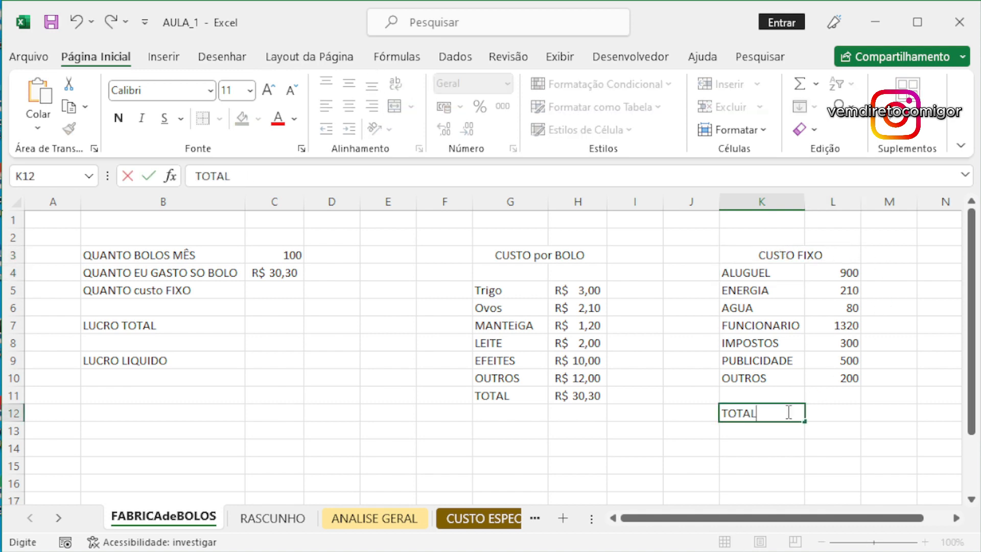
pyautogui.press('pagedown')
pyautogui.scroll(5, 912, 332)
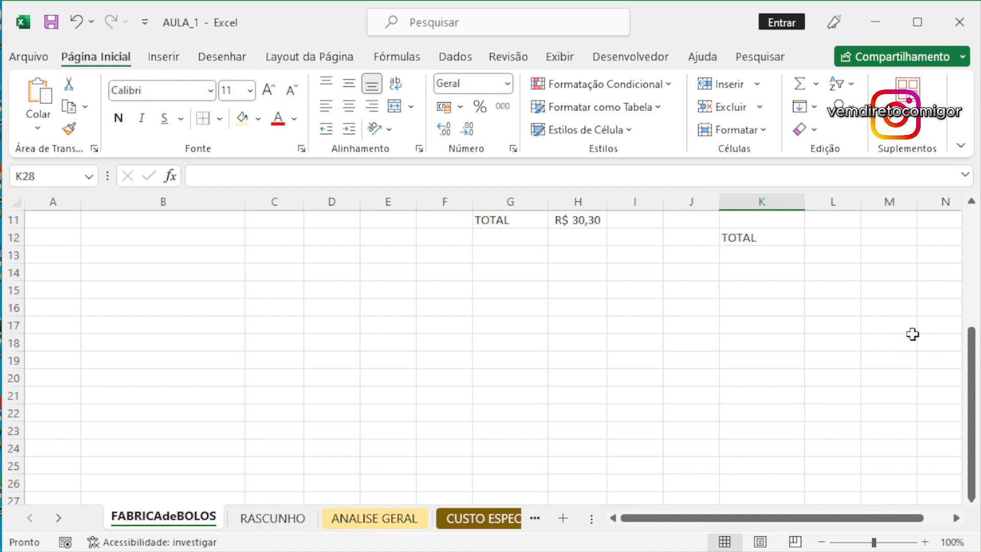
pyautogui.click(836, 406)
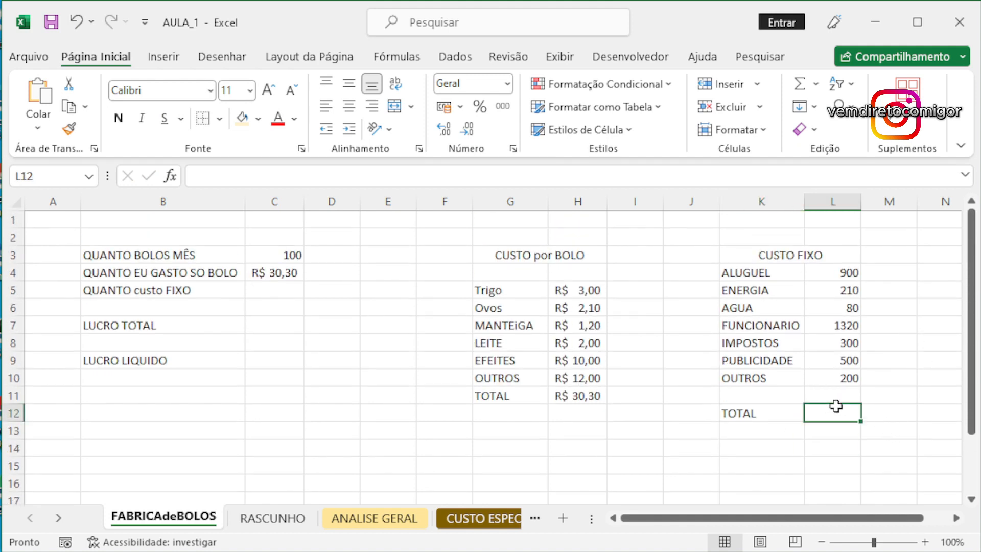
pyautogui.write('=soma')
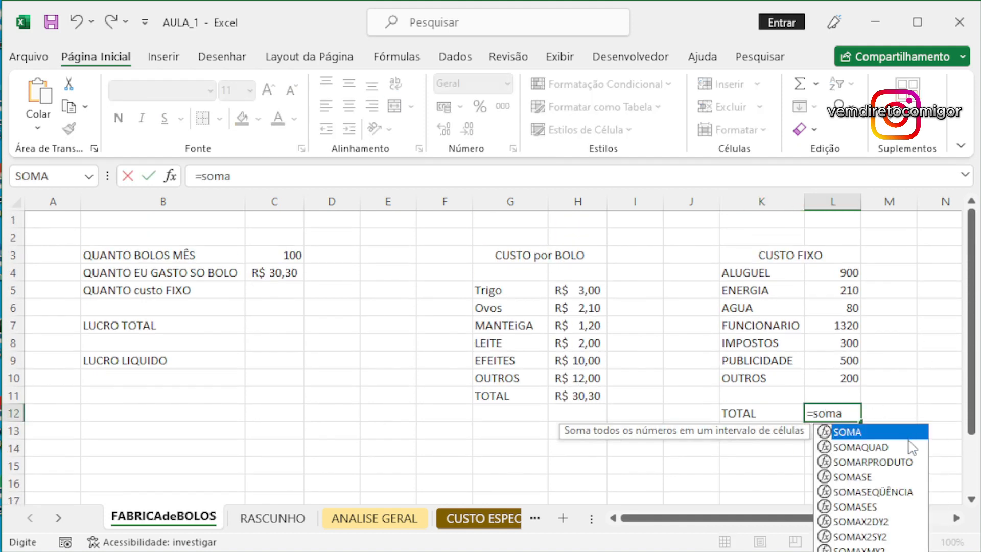
pyautogui.doubleClick(865, 429)
pyautogui.moveTo(842, 274); pyautogui.dragTo(836, 372)
pyautogui.press('Return')
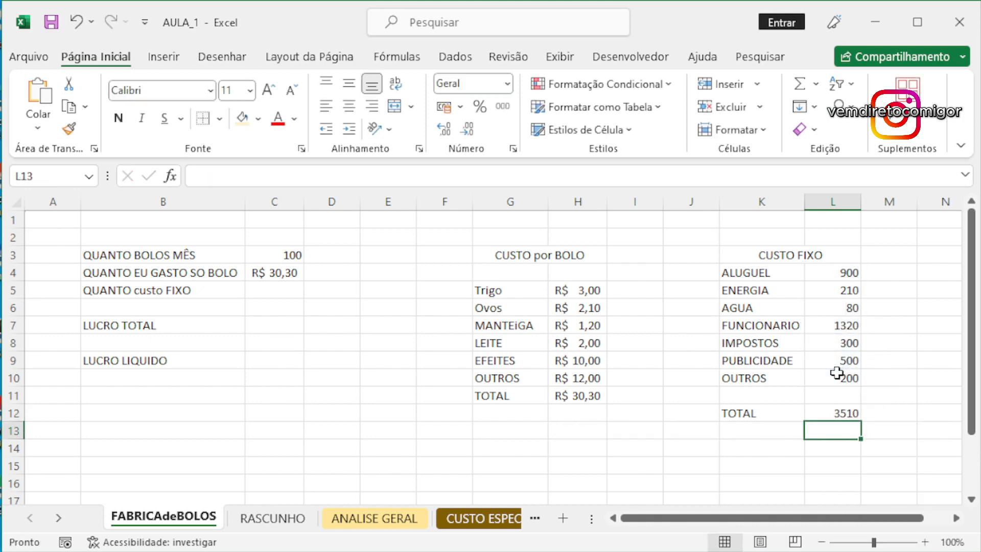
# - Format the fixed costs and their total in L4:L12 with the R$ Português (Brasil) accounting format
pyautogui.moveTo(842, 272); pyautogui.dragTo(840, 412)
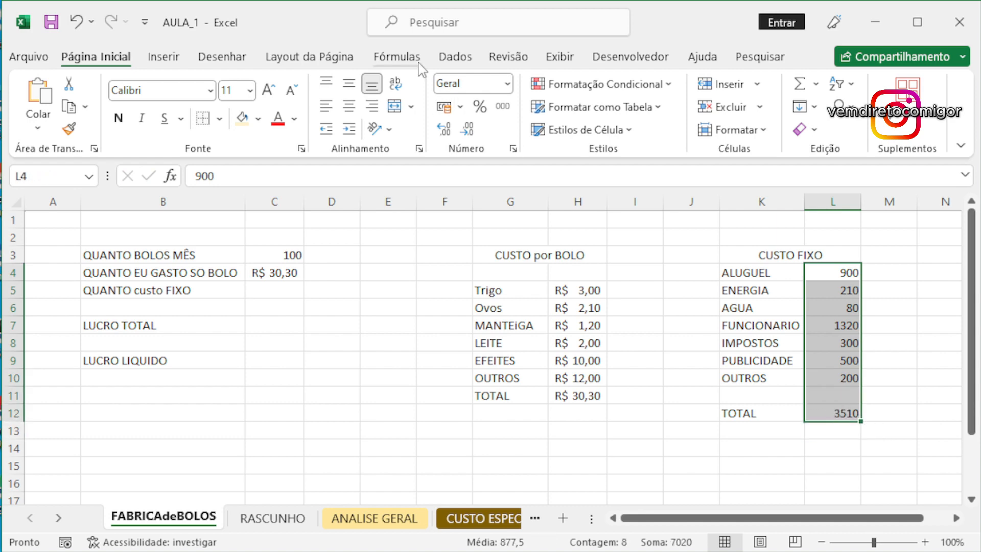
pyautogui.click(461, 107)
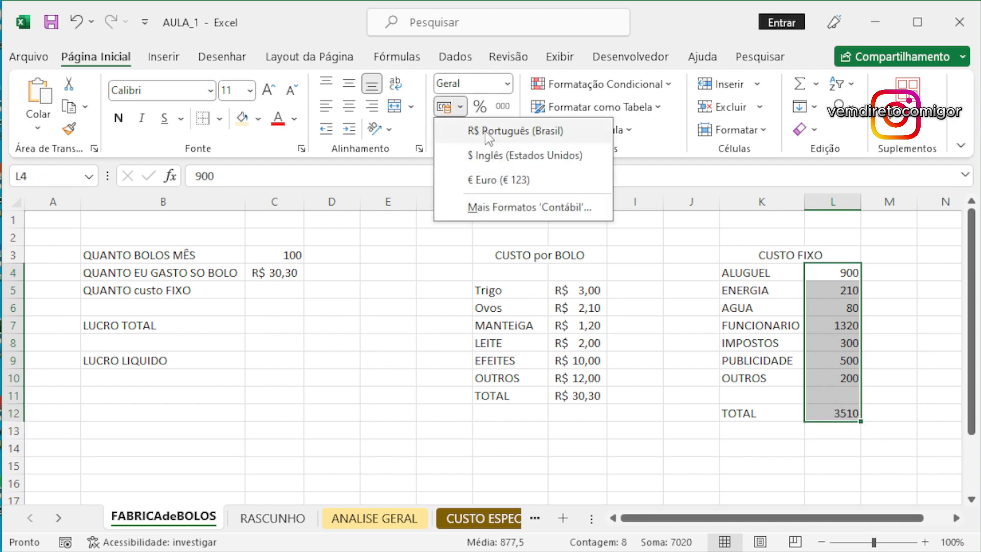
pyautogui.click(506, 131)
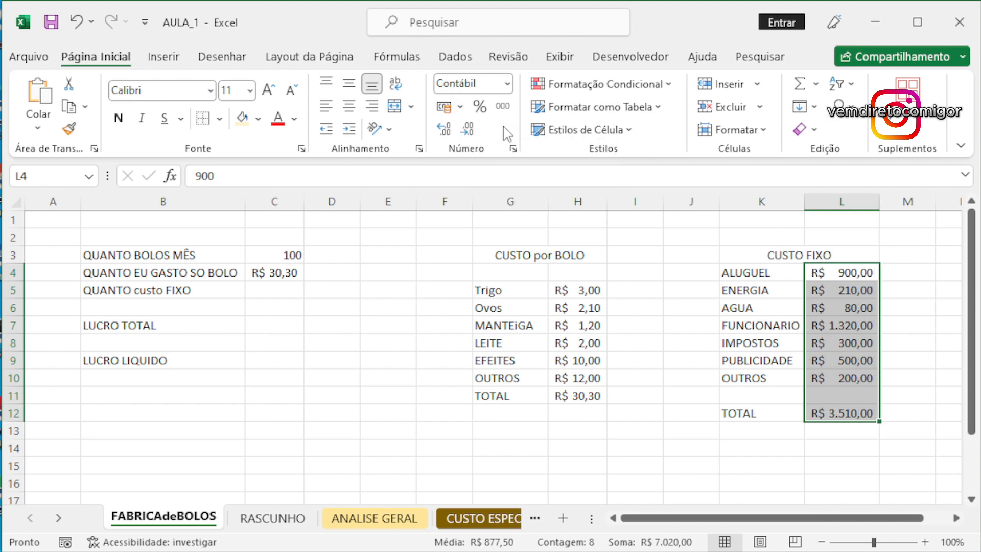
# - Try the Moeda number format on L4:L12, and return the cells to the R$ Português (Brasil) accounting format
pyautogui.click(507, 84)
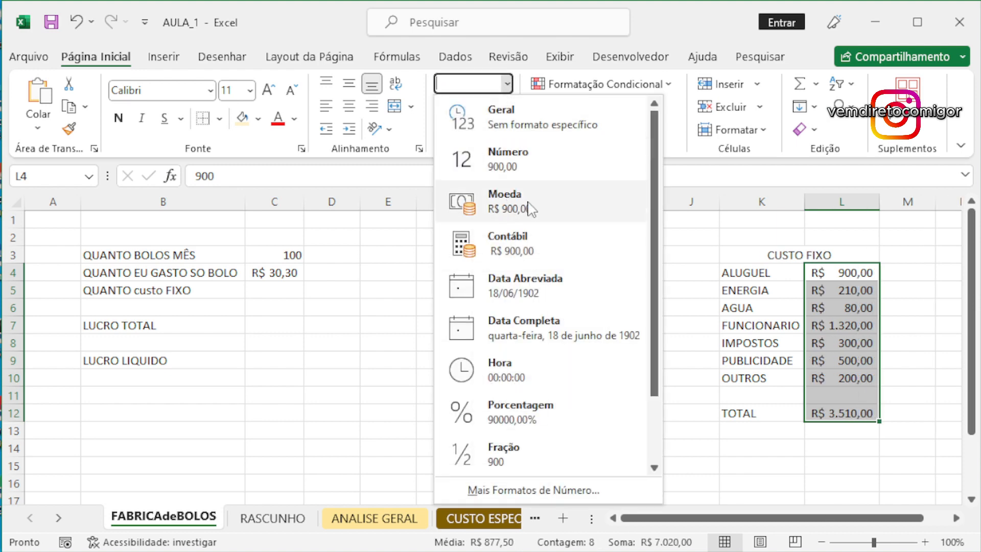
pyautogui.click(507, 83)
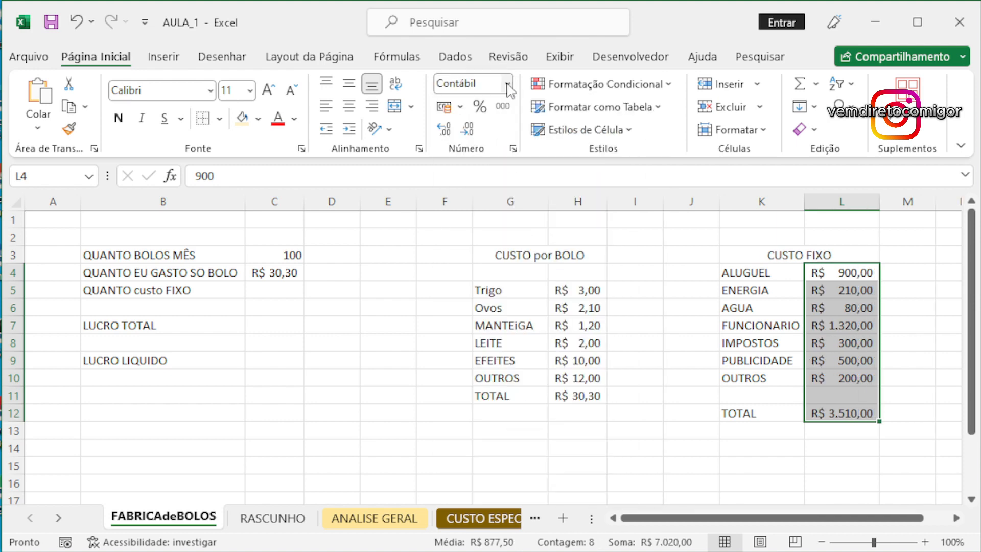
pyautogui.click(507, 84)
pyautogui.click(514, 201)
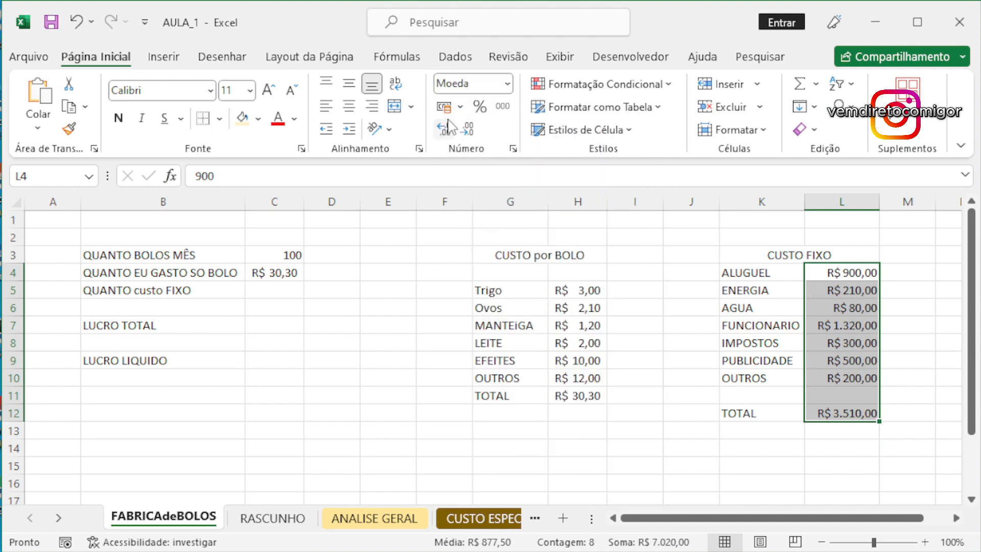
pyautogui.click(459, 106)
pyautogui.click(475, 130)
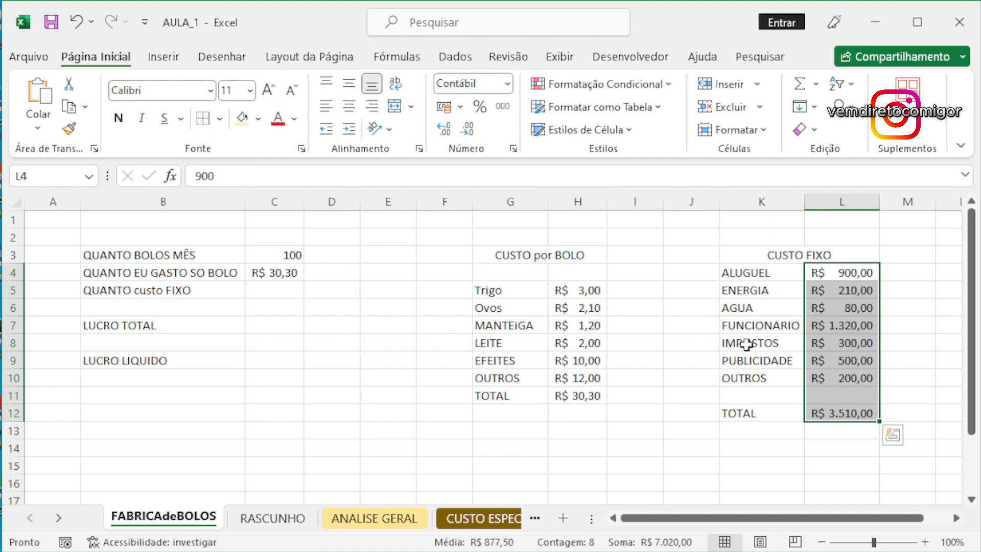
pyautogui.click(886, 292)
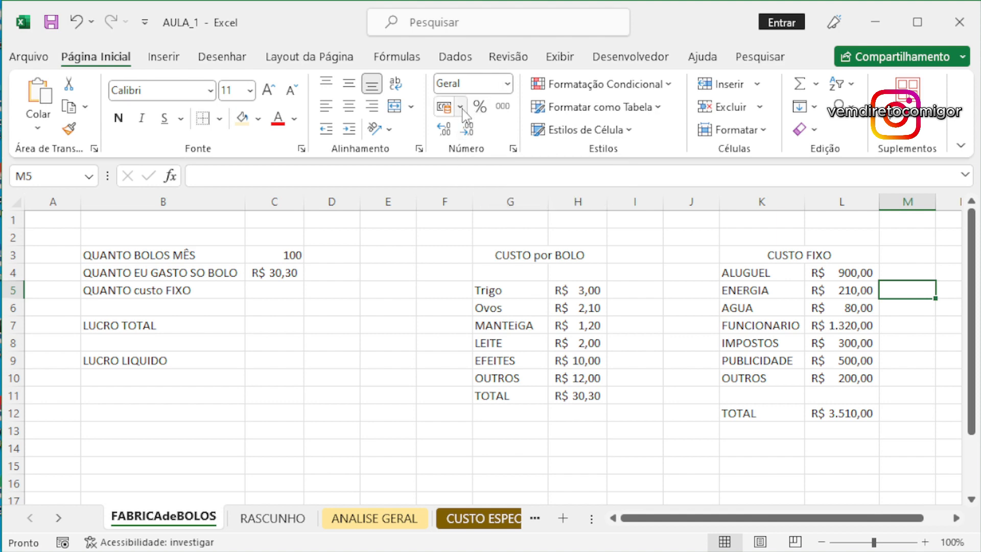
# - Copy the CUSTO por BOLO total row G11:H11 one row down to G12:H12
pyautogui.click(659, 271)
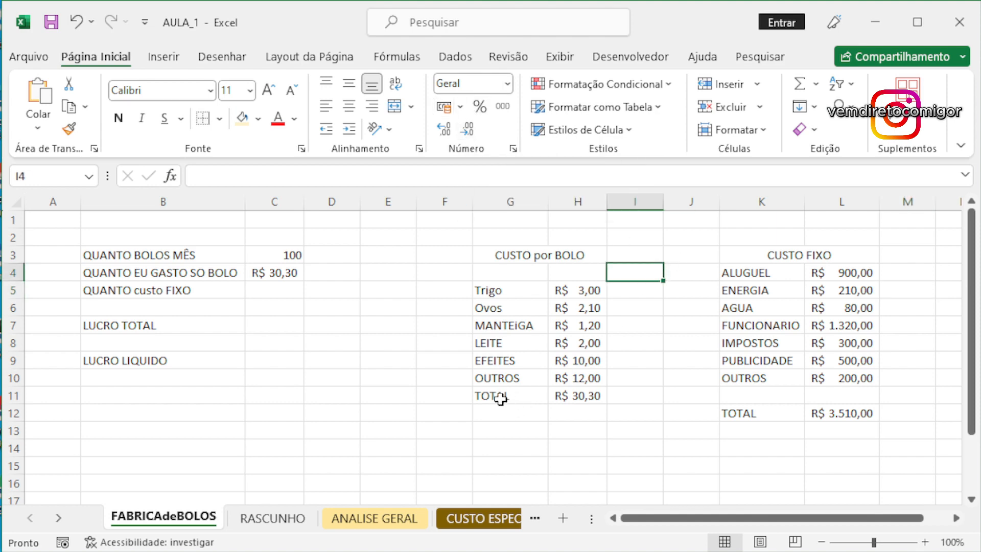
pyautogui.moveTo(520, 391); pyautogui.dragTo(552, 395)
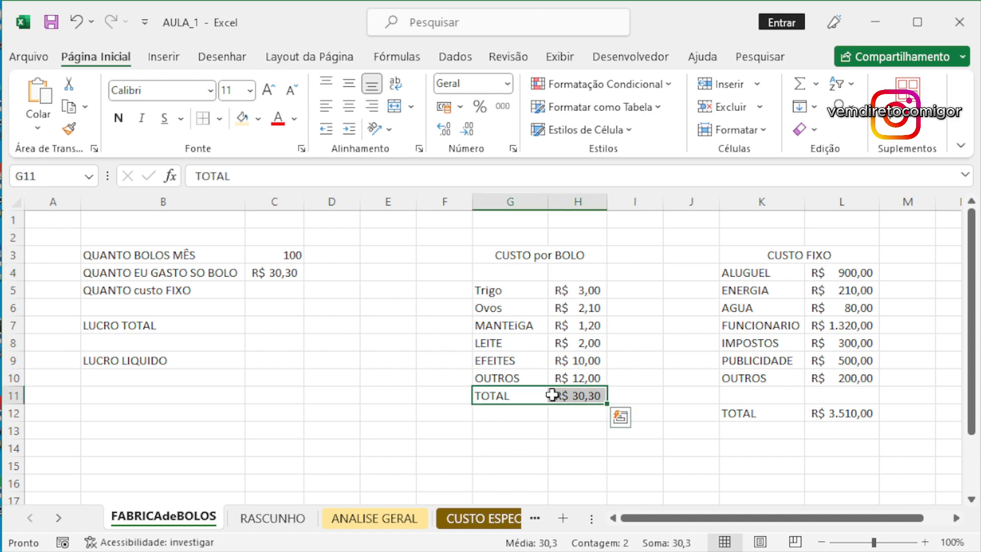
pyautogui.hotkey('ctrl', 'c')
pyautogui.click(543, 408)
pyautogui.hotkey('ctrl', 'v')
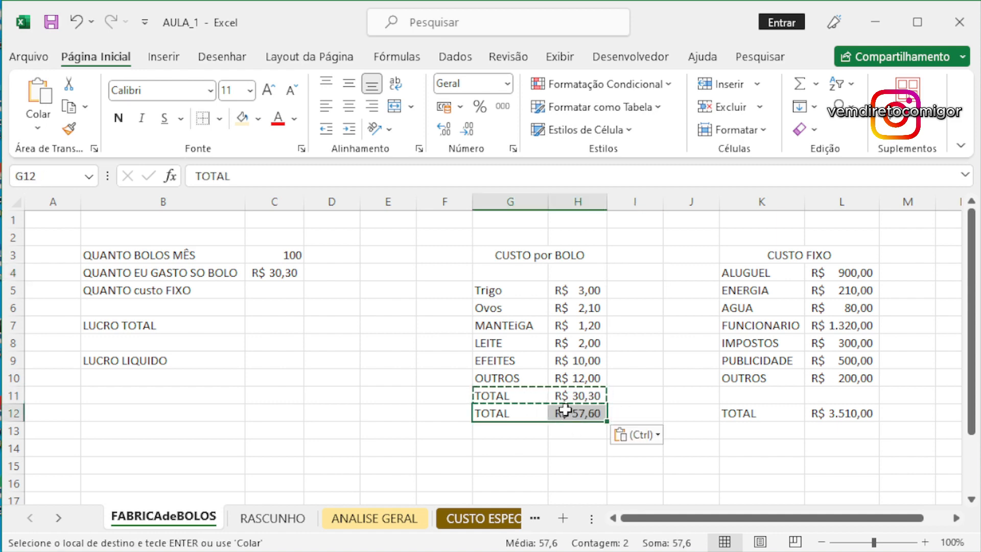
pyautogui.press('Escape')
# - Clear all contents and formatting from the original total row in G11:H11
pyautogui.moveTo(523, 397); pyautogui.dragTo(559, 397)
pyautogui.click(570, 401)
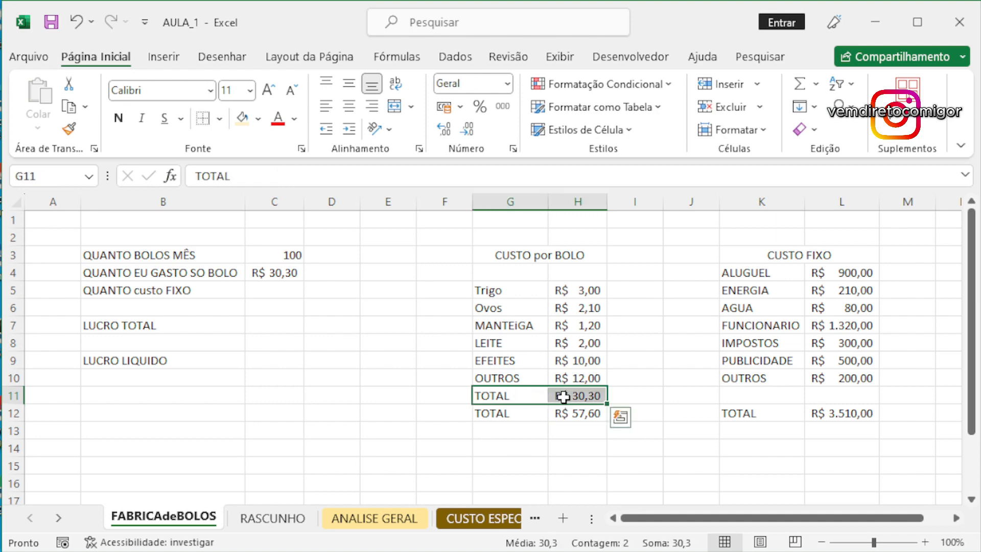
pyautogui.click(813, 130)
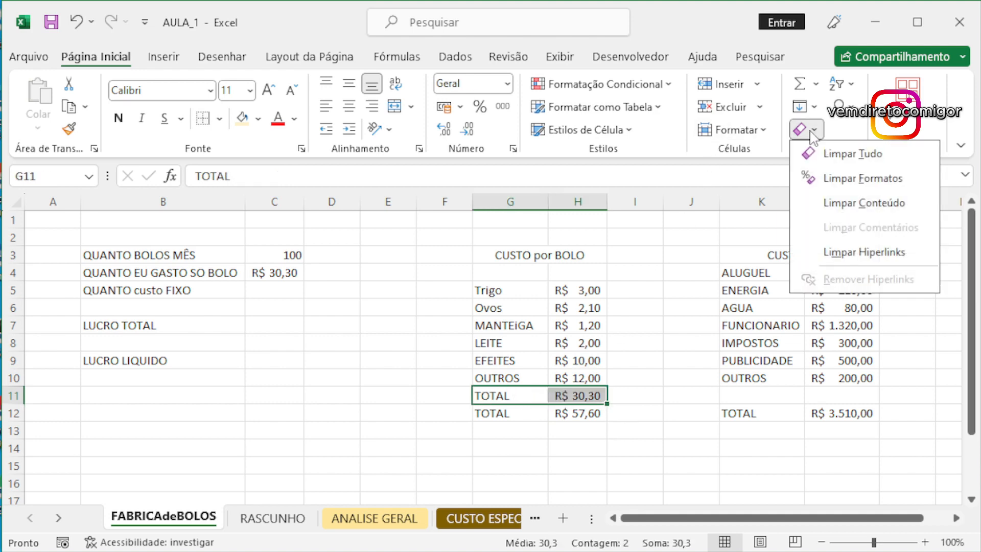
pyautogui.click(862, 161)
pyautogui.click(646, 327)
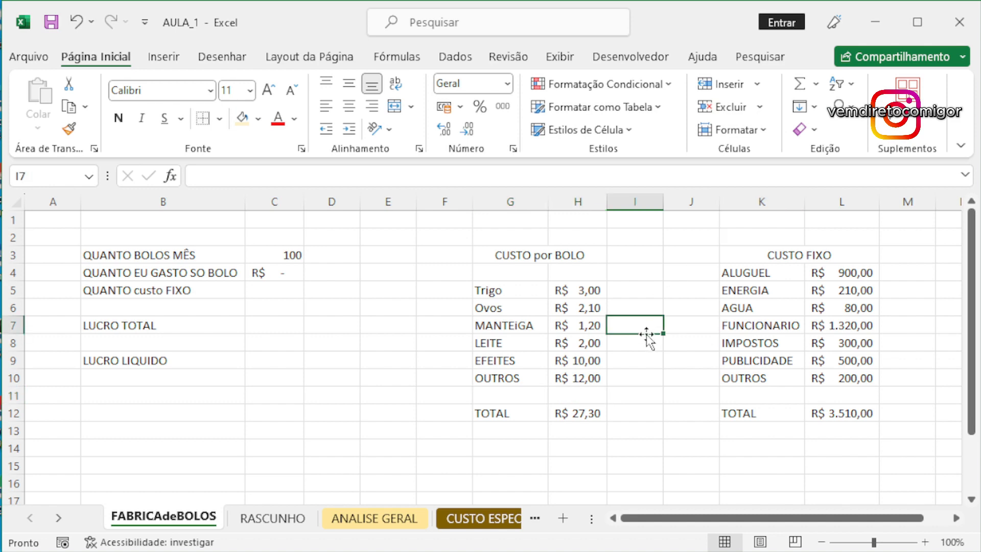
# - Replace the formula in cell H12 with a SOMA of the ingredient costs in H5:H10
pyautogui.click(580, 411)
pyautogui.click(634, 379)
pyautogui.click(591, 411)
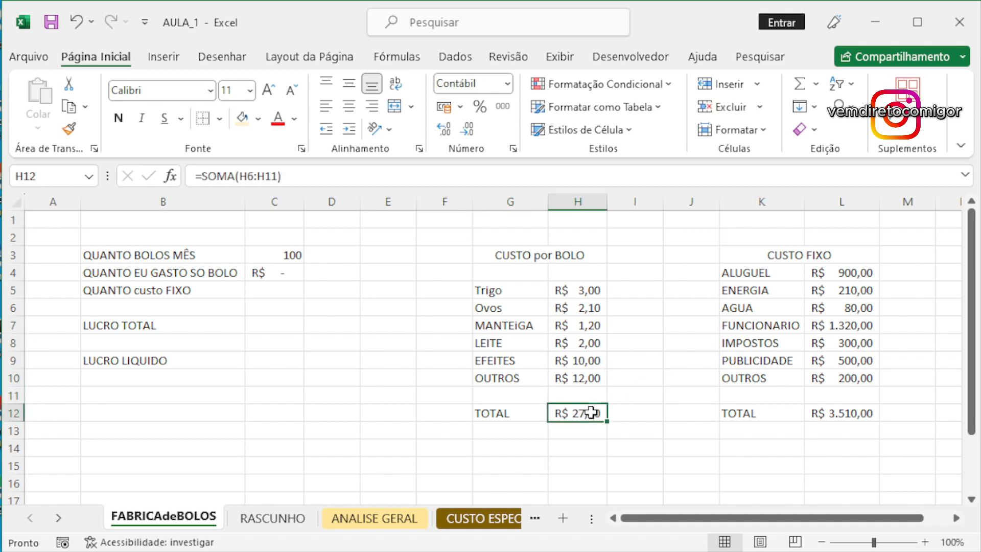
pyautogui.write('=soma')
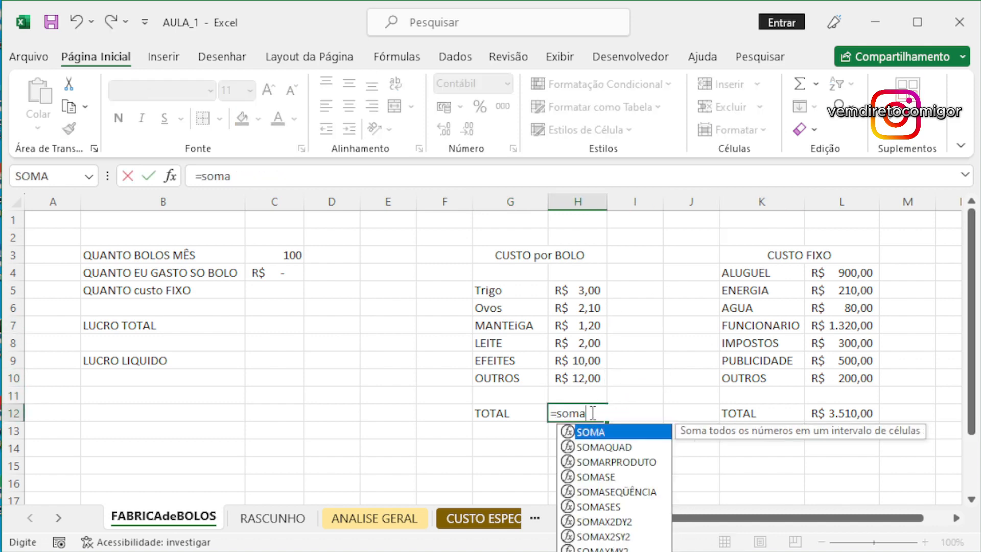
pyautogui.press('Escape')
pyautogui.write('=soma')
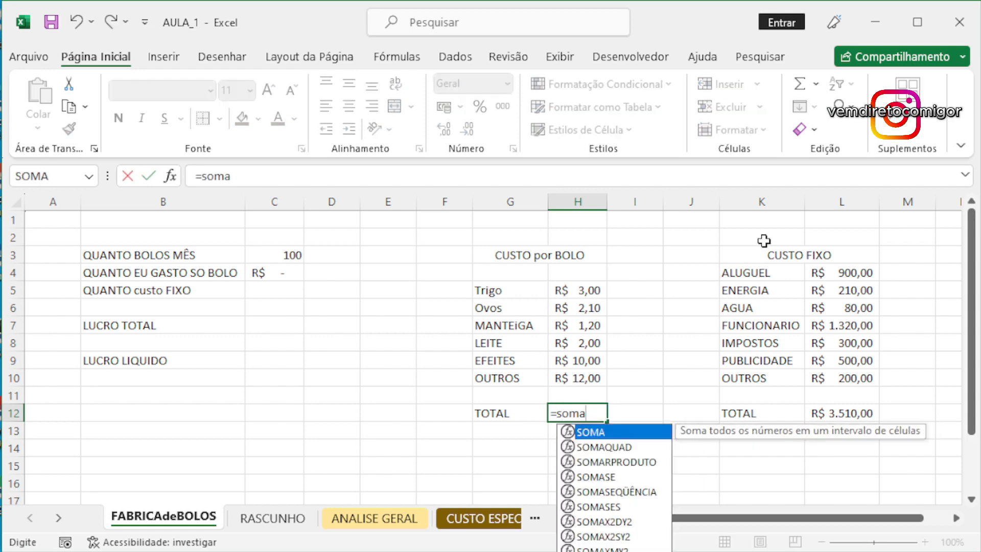
pyautogui.press('Tab')
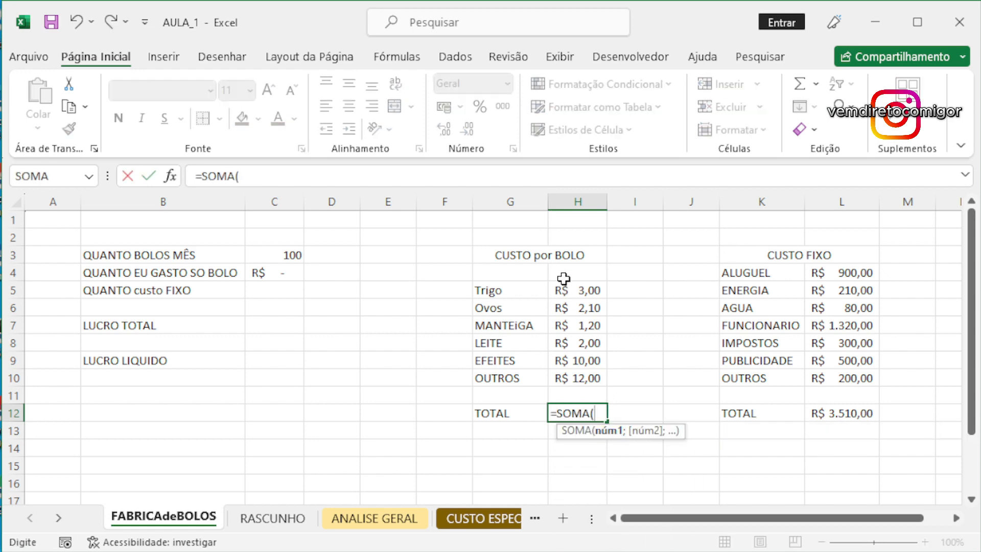
pyautogui.moveTo(574, 290); pyautogui.dragTo(583, 374)
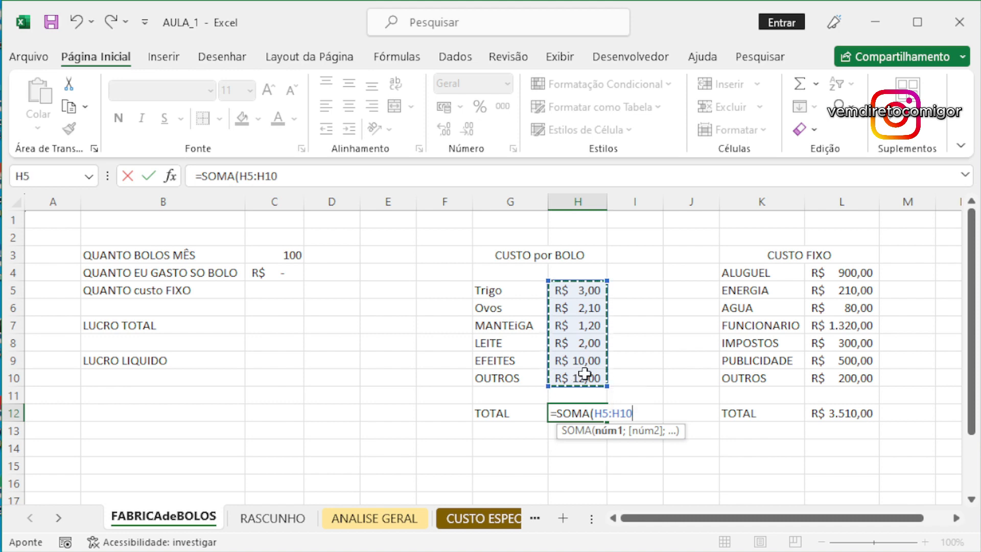
pyautogui.press('Return')
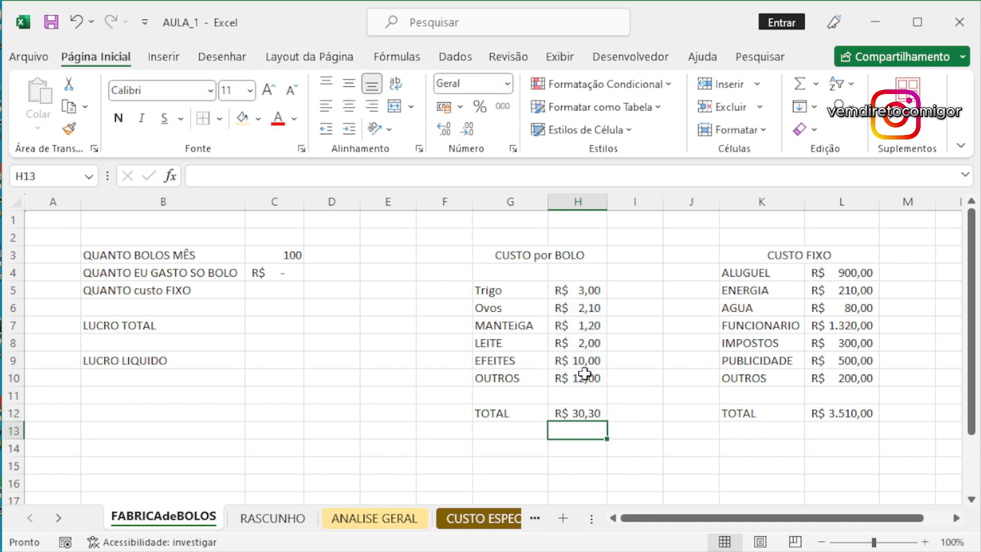
# - Clear all contents and formatting from the cake cost total in cell H12
pyautogui.click(598, 415)
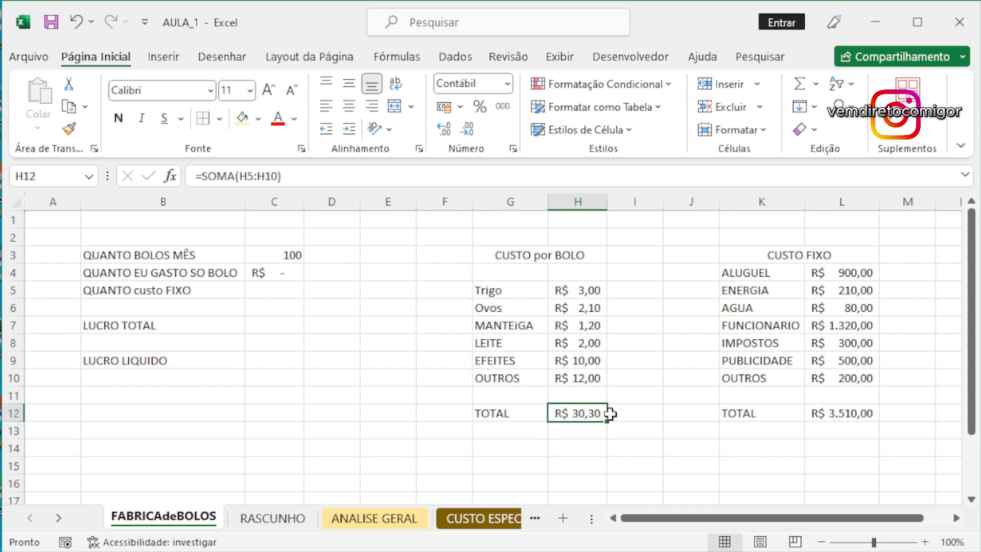
pyautogui.click(813, 131)
pyautogui.click(817, 151)
# - Total the ingredient costs H5:H10 in cell H12 with the automatic SOMA function
pyautogui.click(592, 296)
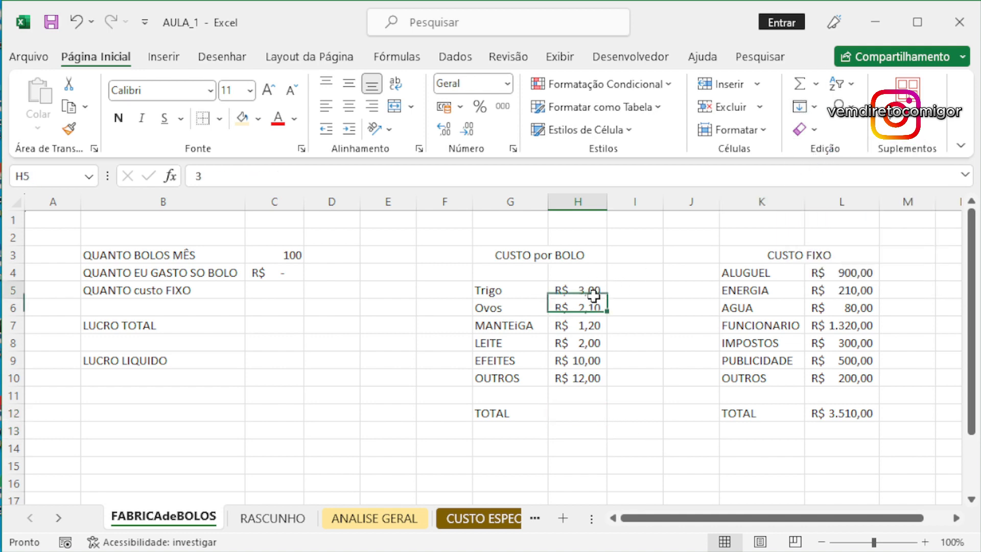
pyautogui.moveTo(592, 295); pyautogui.dragTo(585, 417)
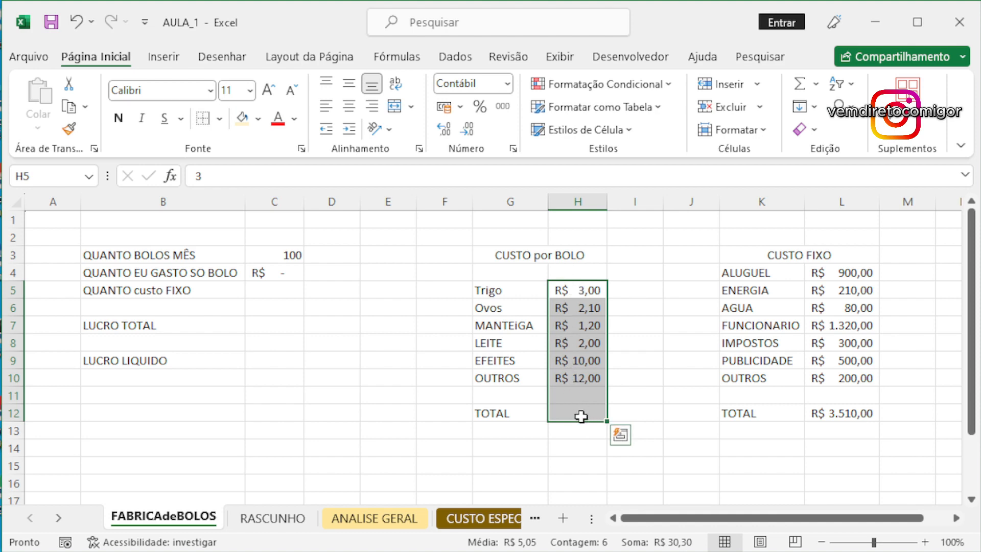
pyautogui.click(815, 83)
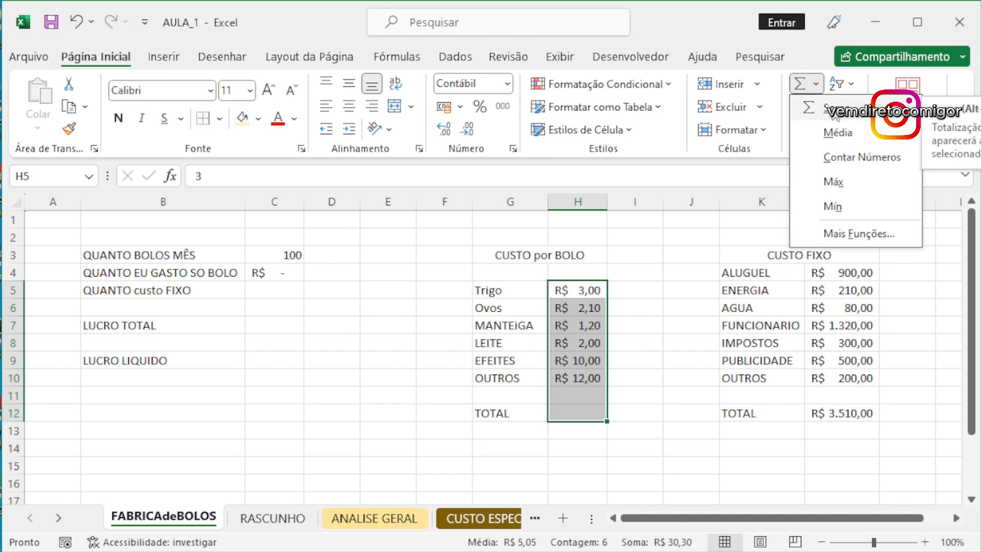
pyautogui.click(838, 114)
pyautogui.click(627, 408)
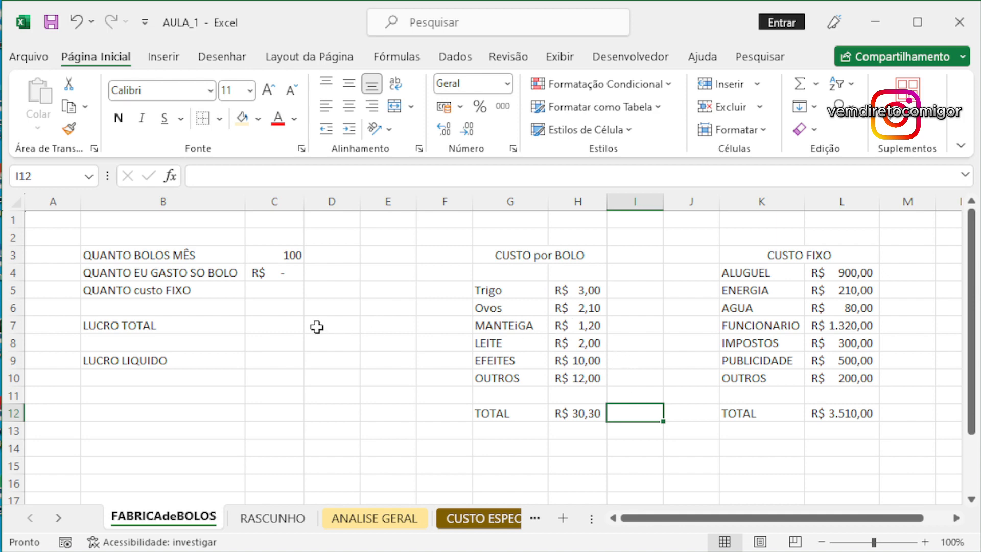
# - Enter the formula =C3*H12 in cell C4 to calculate QUANTO EU GASTO SO BOLO
pyautogui.click(273, 271)
pyautogui.write('=')
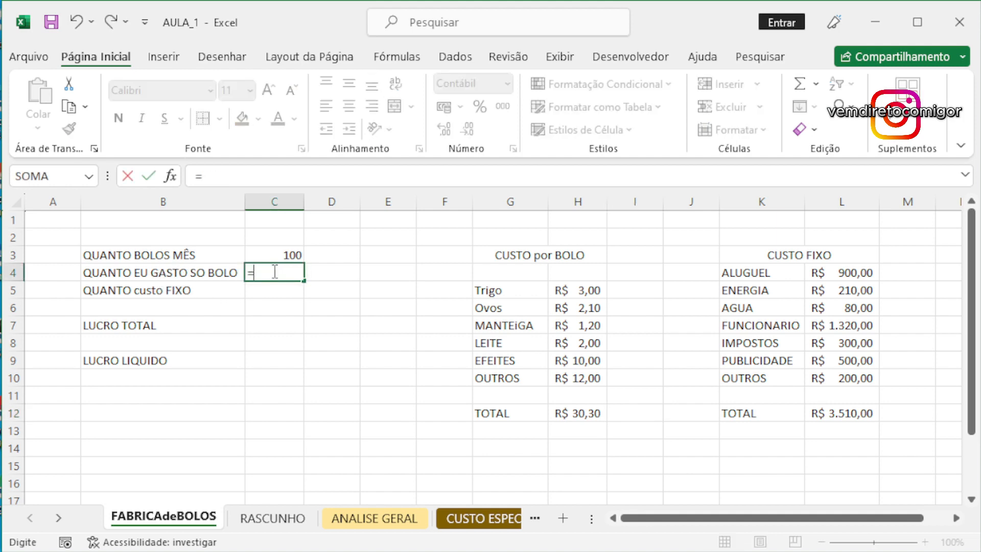
pyautogui.click(285, 255)
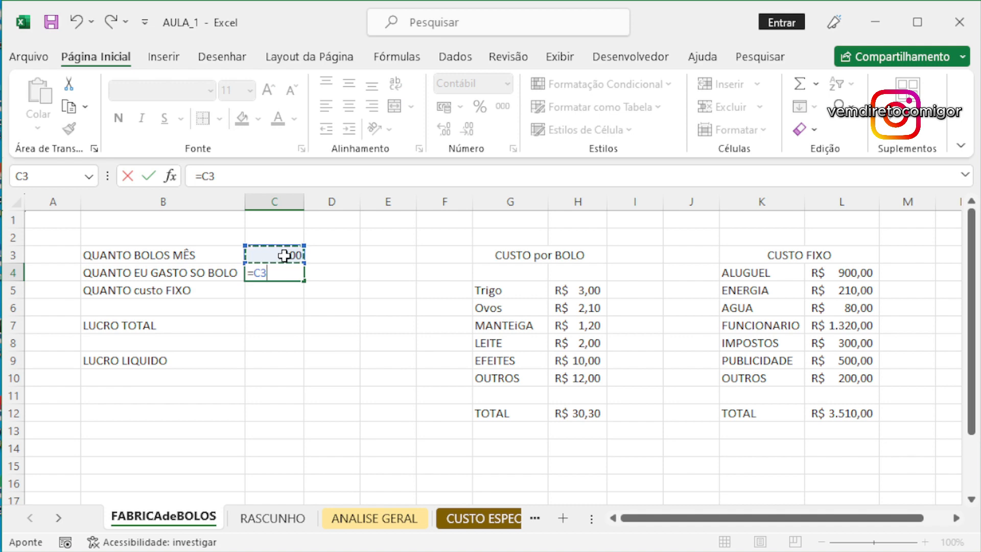
pyautogui.write('*')
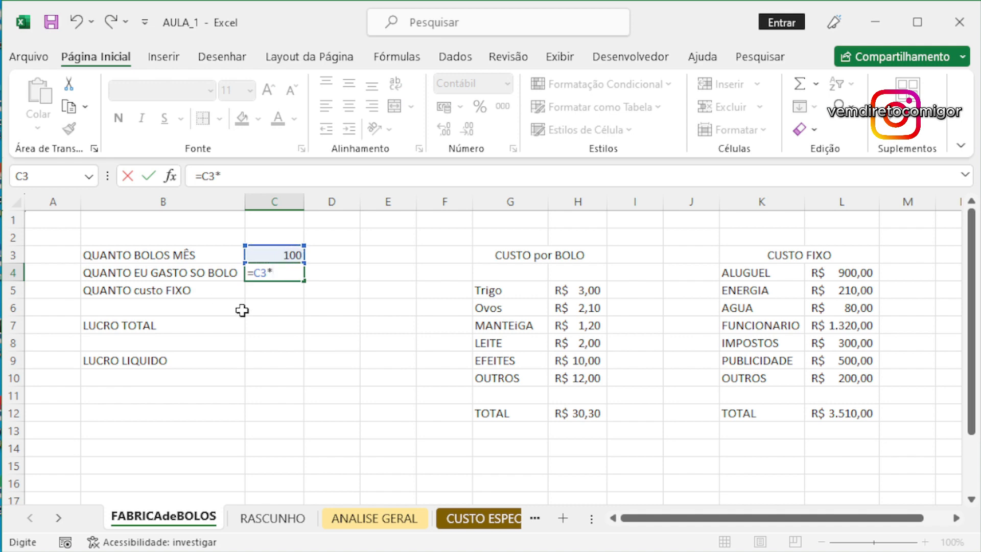
pyautogui.click(573, 414)
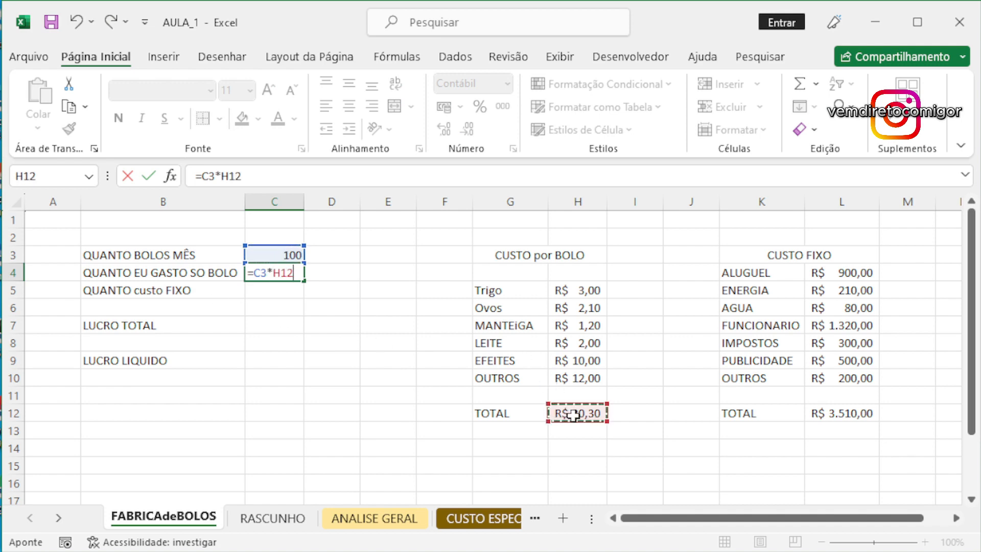
pyautogui.press('Return')
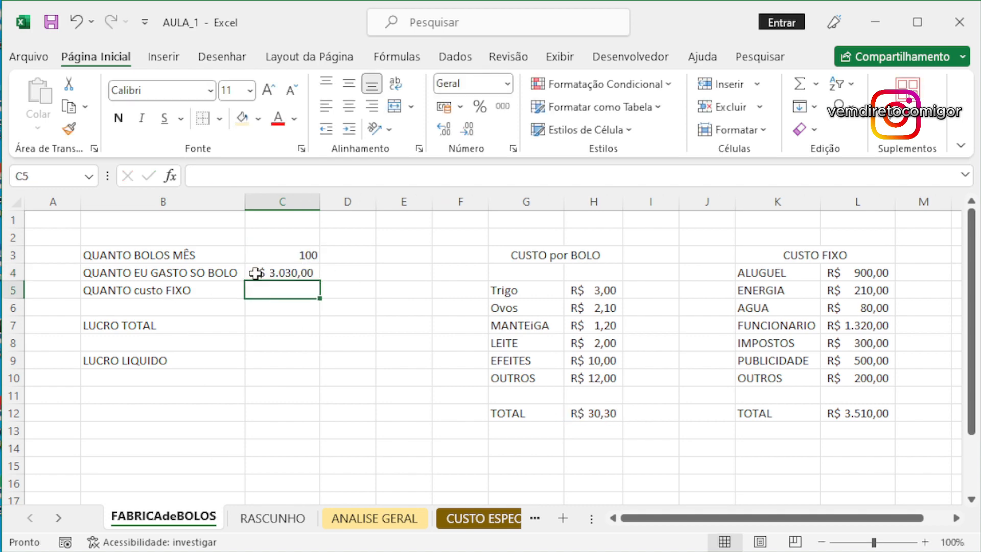
# - Center the contents of column C horizontally
pyautogui.click(274, 254)
pyautogui.click(296, 201)
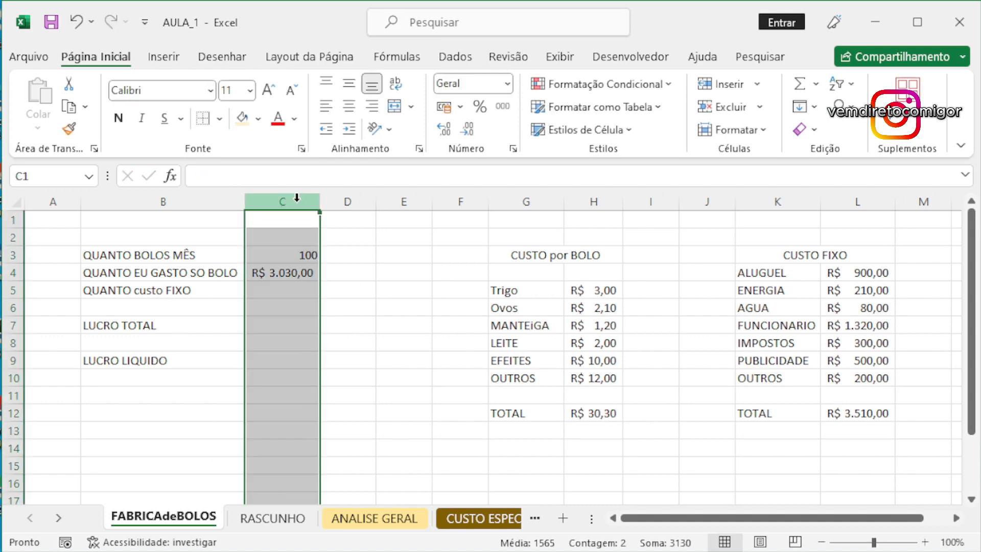
pyautogui.click(349, 106)
# - Try the monthly calculation with the QUANTO BOLOS MÊS quantity in C3 set to 1
pyautogui.click(282, 255)
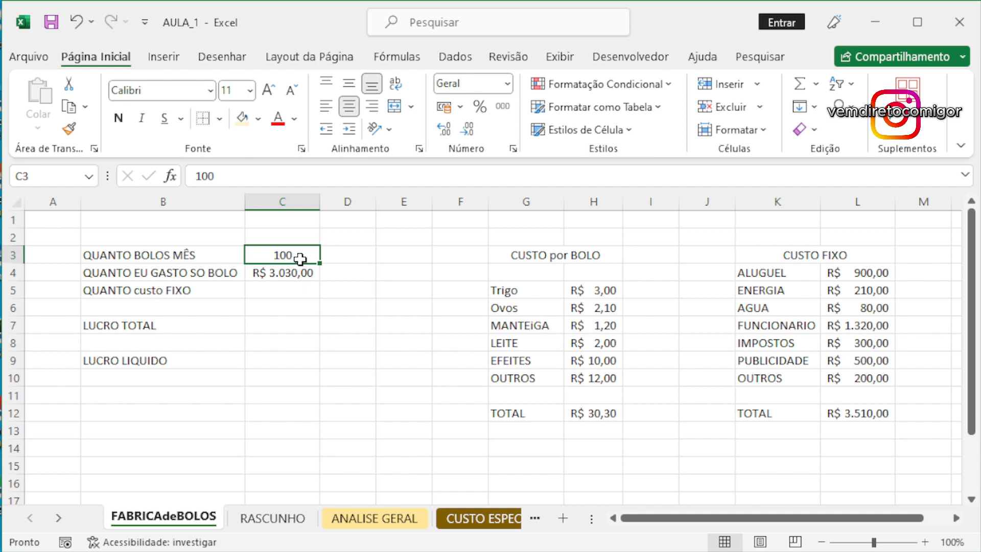
pyautogui.write('1')
pyautogui.press('Return')
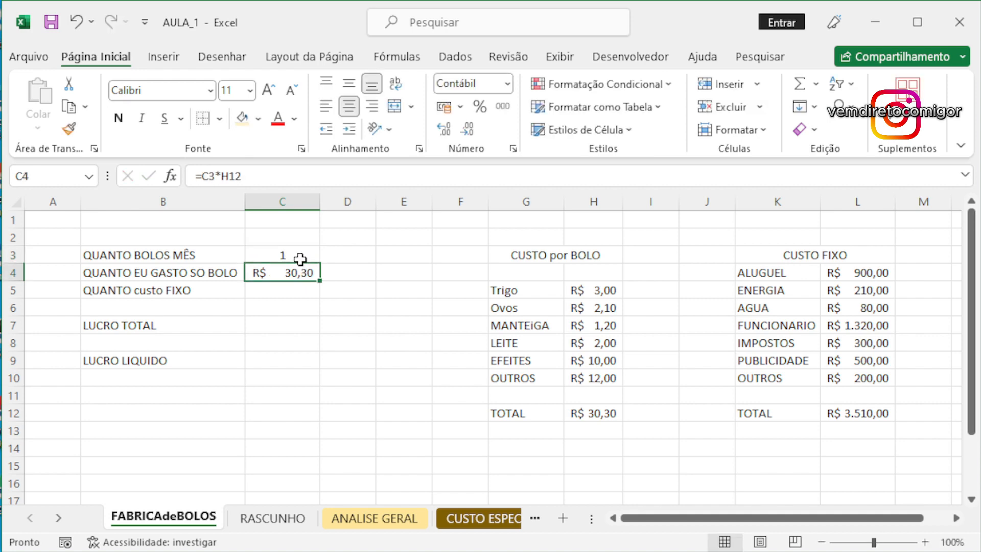
# - Set the QUANTO BOLOS MÊS quantity in C3 to 50
pyautogui.click(299, 258)
pyautogui.write('50')
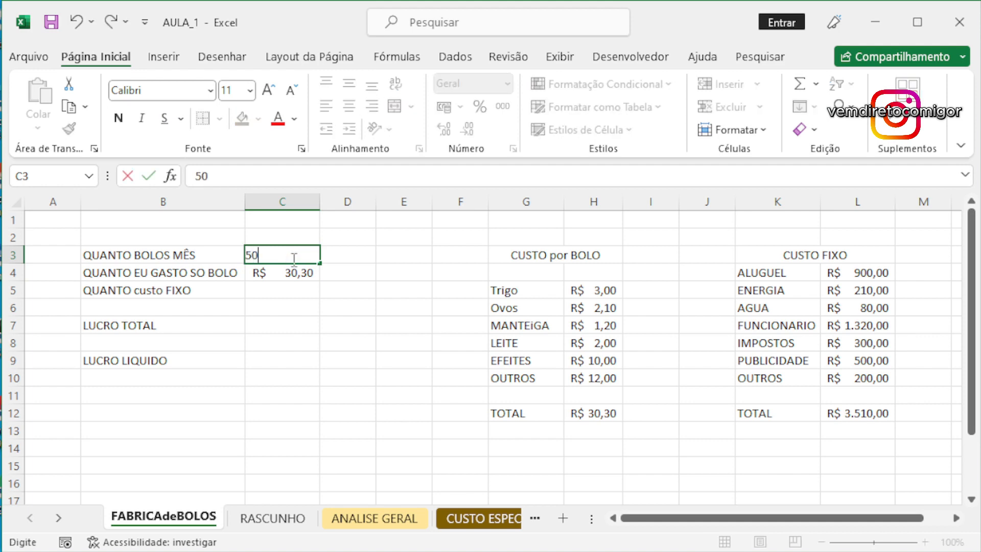
pyautogui.press('Return')
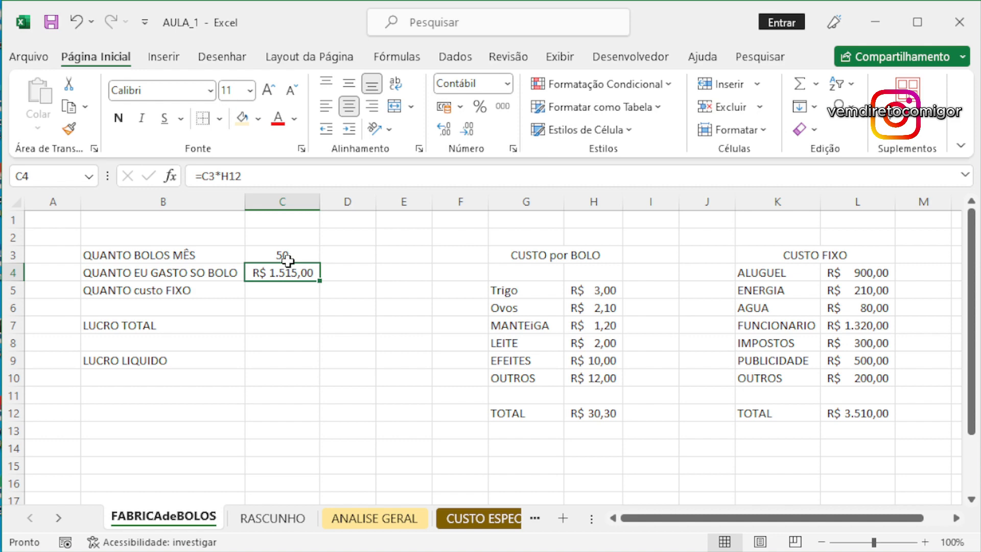
# - Right-align the summary labels in B3:B9 and add a right border along the range
pyautogui.moveTo(225, 258); pyautogui.dragTo(215, 361)
pyautogui.click(371, 106)
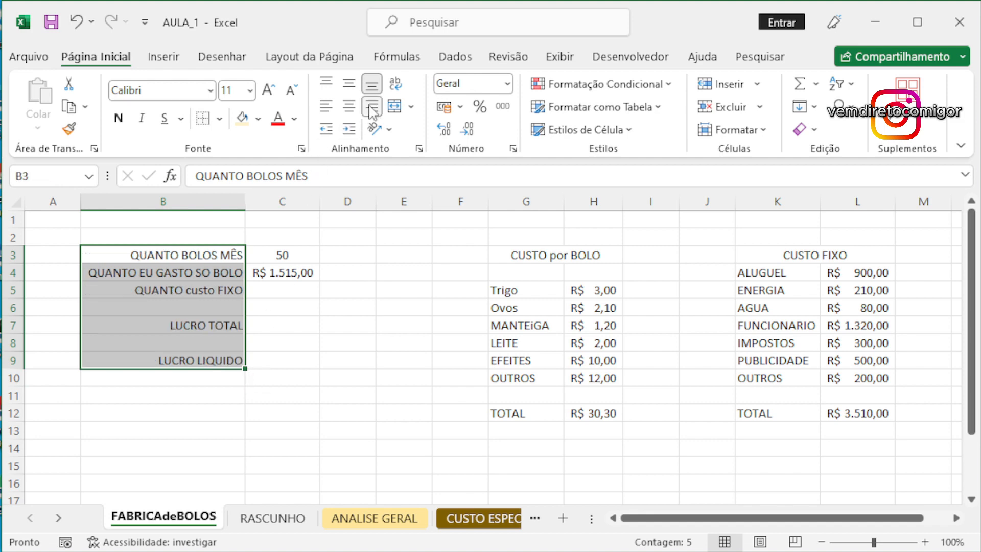
pyautogui.click(219, 118)
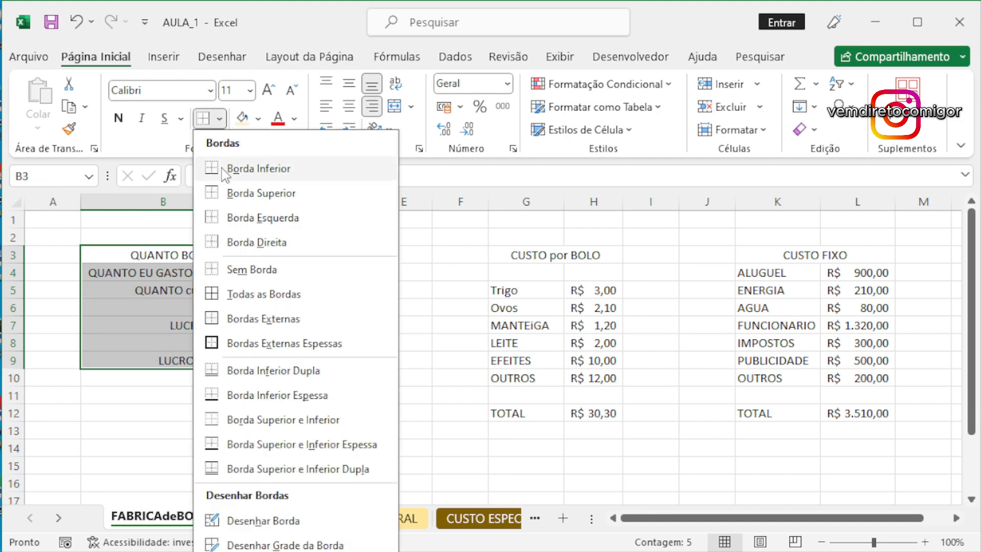
pyautogui.click(255, 242)
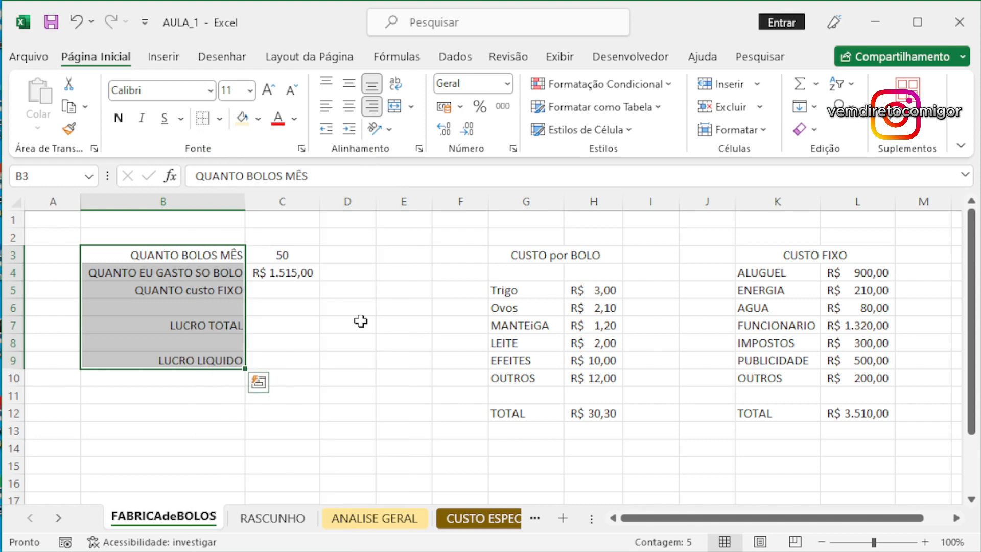
pyautogui.click(360, 321)
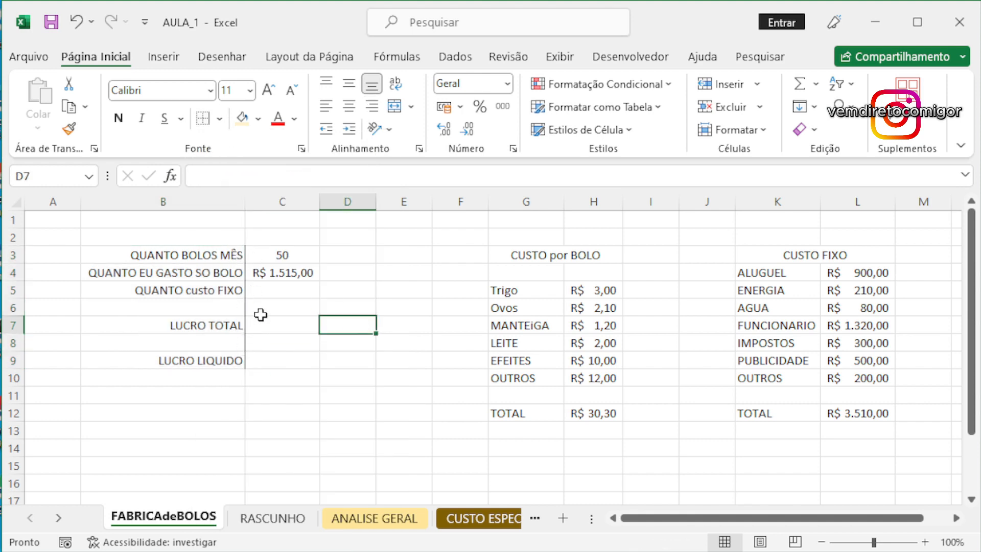
# - Hide the sheet's gridlines and show them again
pyautogui.click(559, 57)
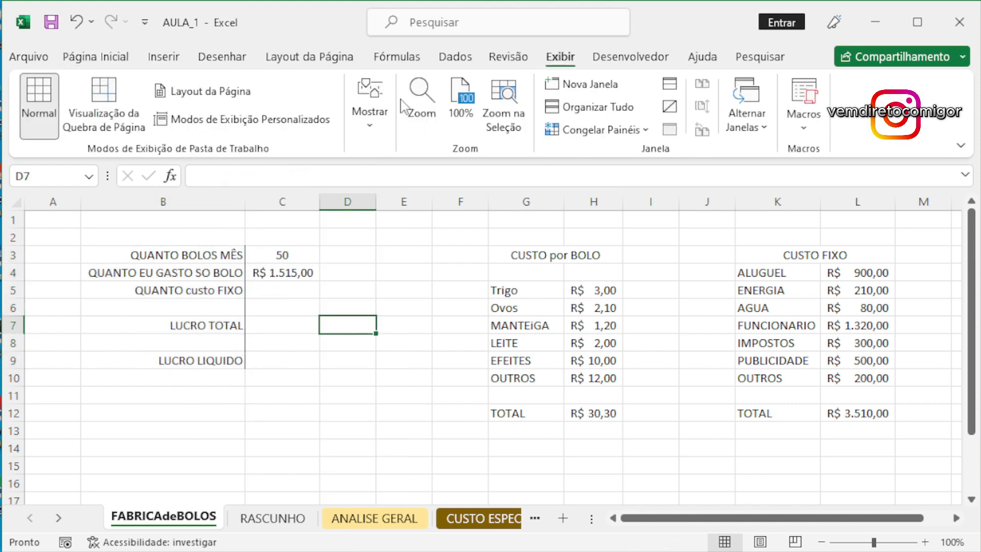
pyautogui.click(370, 113)
pyautogui.click(361, 204)
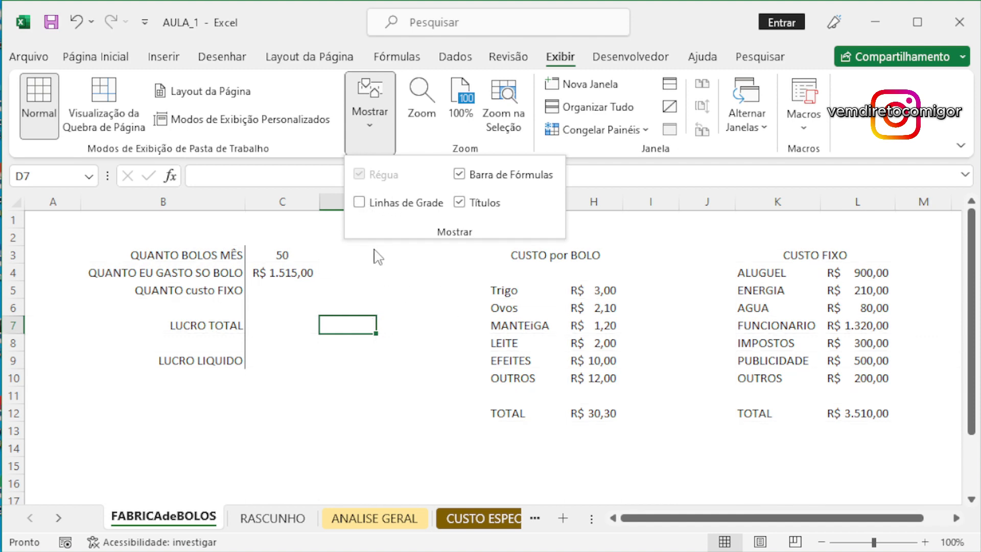
pyautogui.click(360, 203)
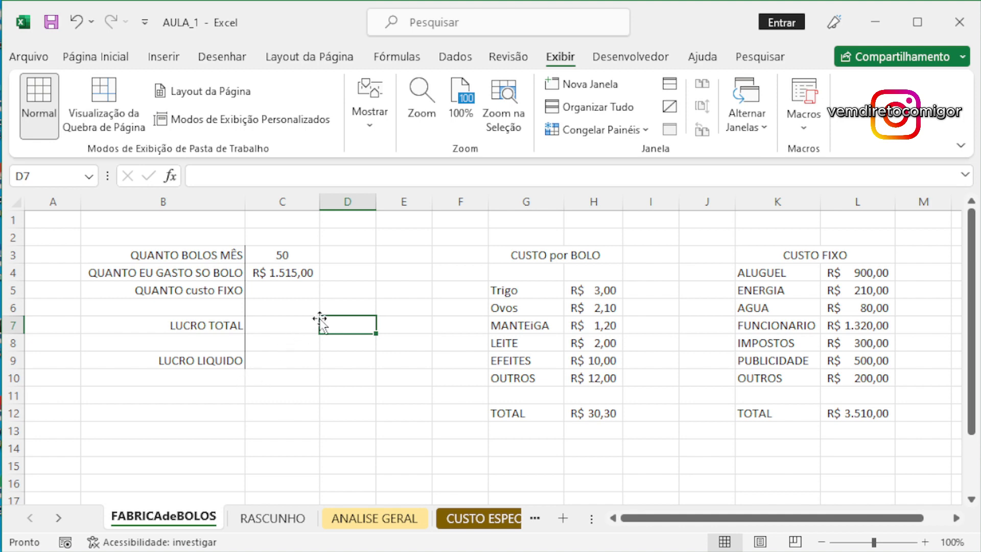
pyautogui.click(383, 288)
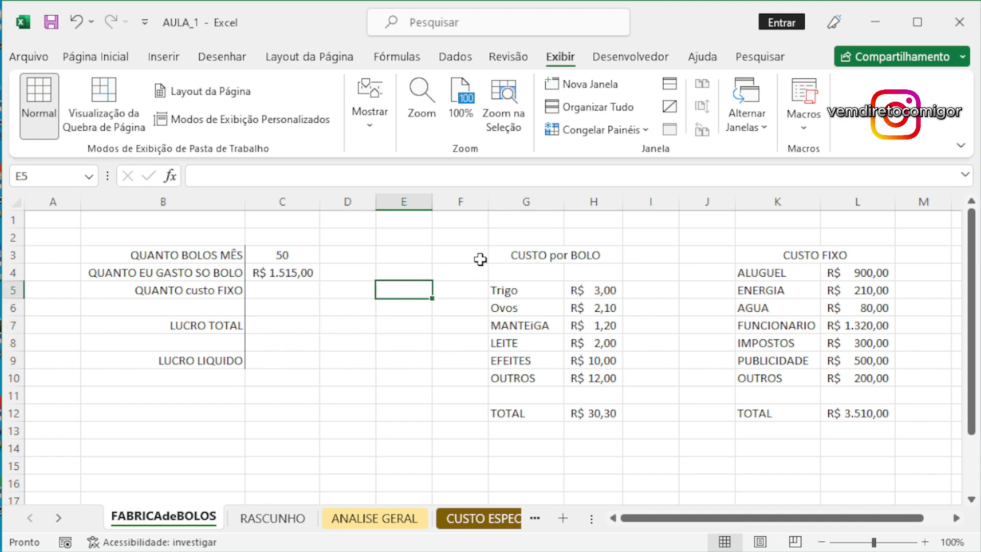
# - Fill the merged CUSTO por BOLO heading in G3 with light gold
pyautogui.click(511, 256)
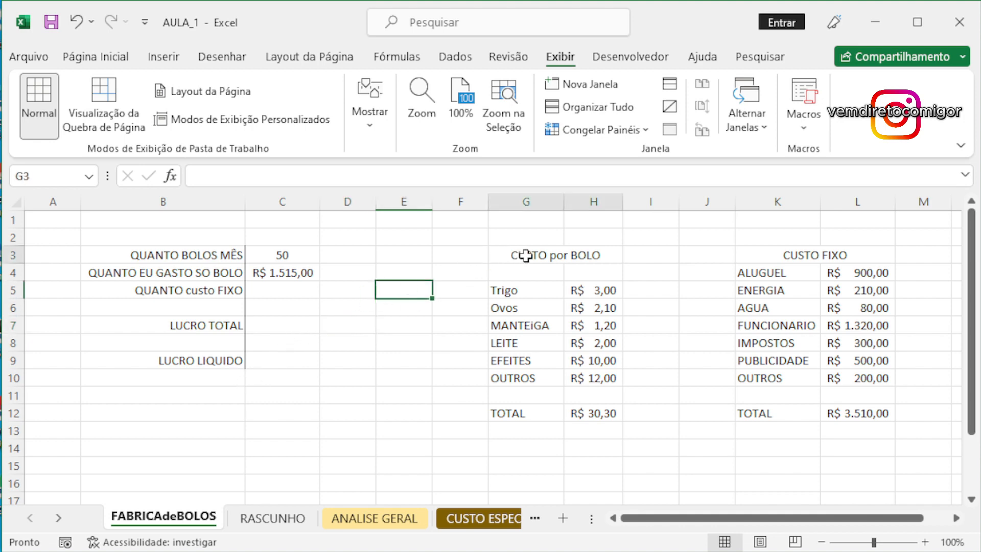
pyautogui.click(86, 57)
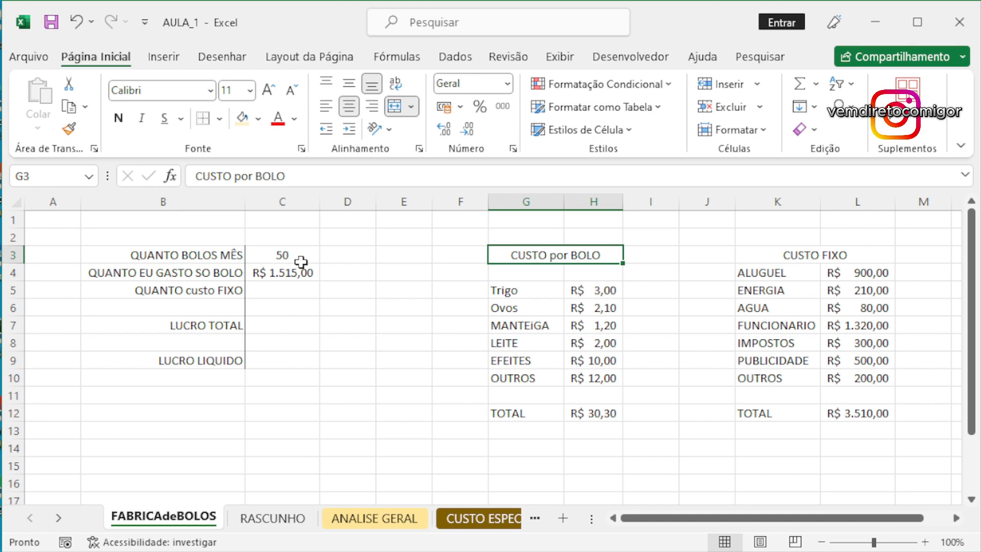
pyautogui.click(665, 284)
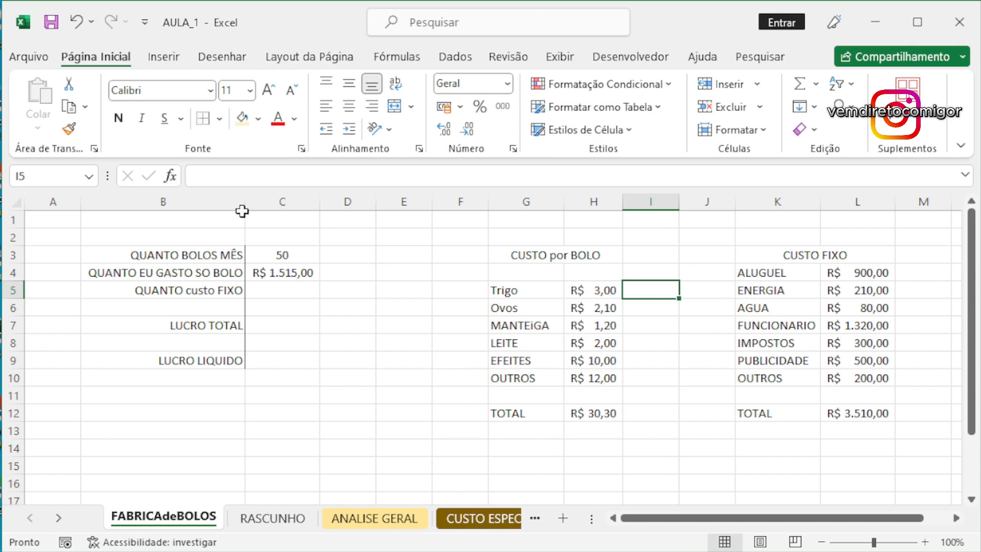
pyautogui.click(258, 119)
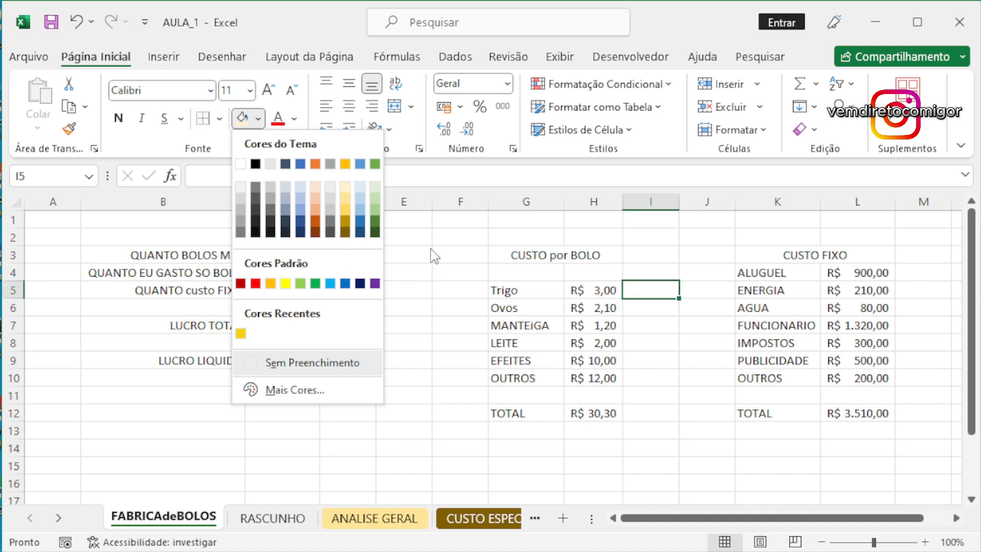
pyautogui.click(534, 255)
pyautogui.click(535, 256)
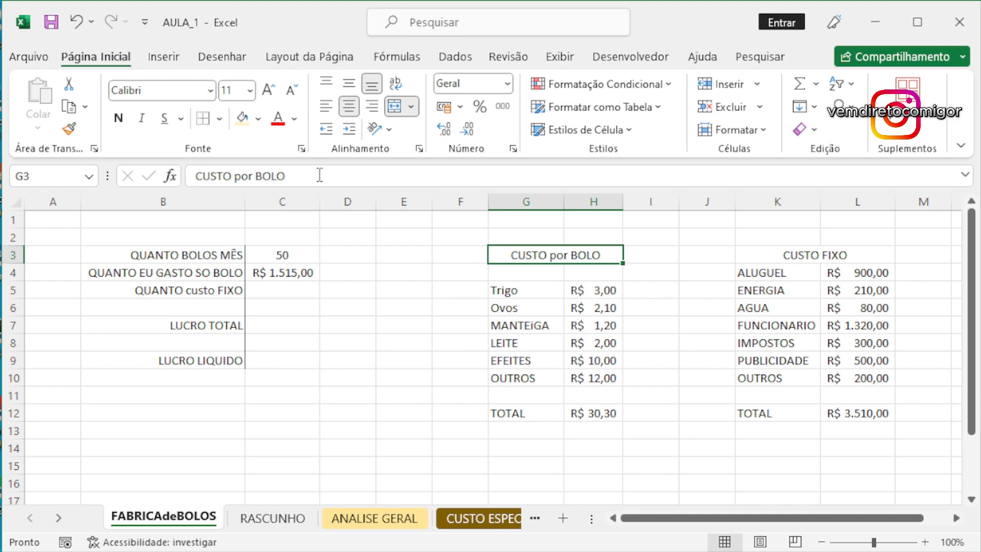
pyautogui.click(258, 119)
pyautogui.click(343, 198)
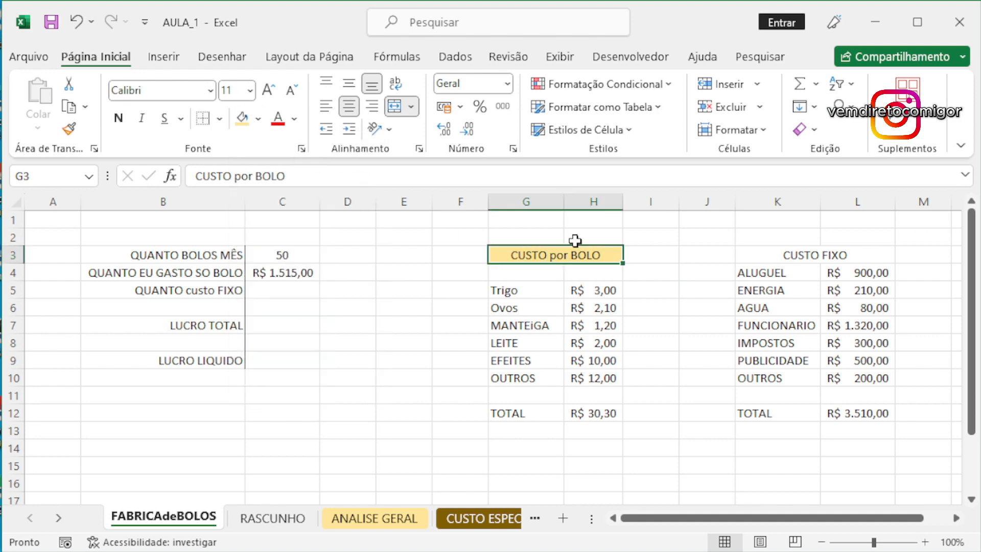
# - Fill the CUSTO FIXO heading with the same light gold and widen column H slightly
pyautogui.click(781, 255)
pyautogui.click(243, 119)
pyautogui.click(582, 360)
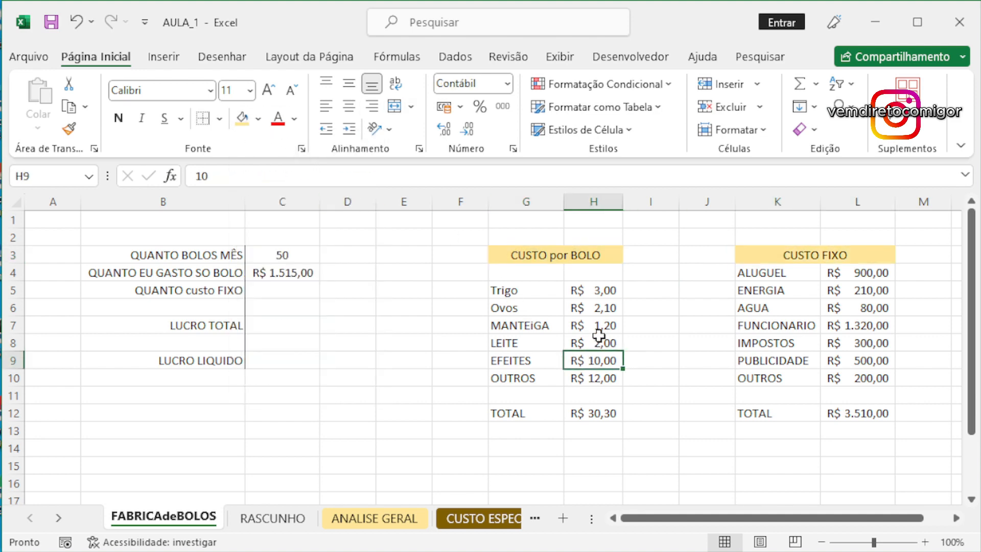
pyautogui.moveTo(623, 202); pyautogui.dragTo(637, 203)
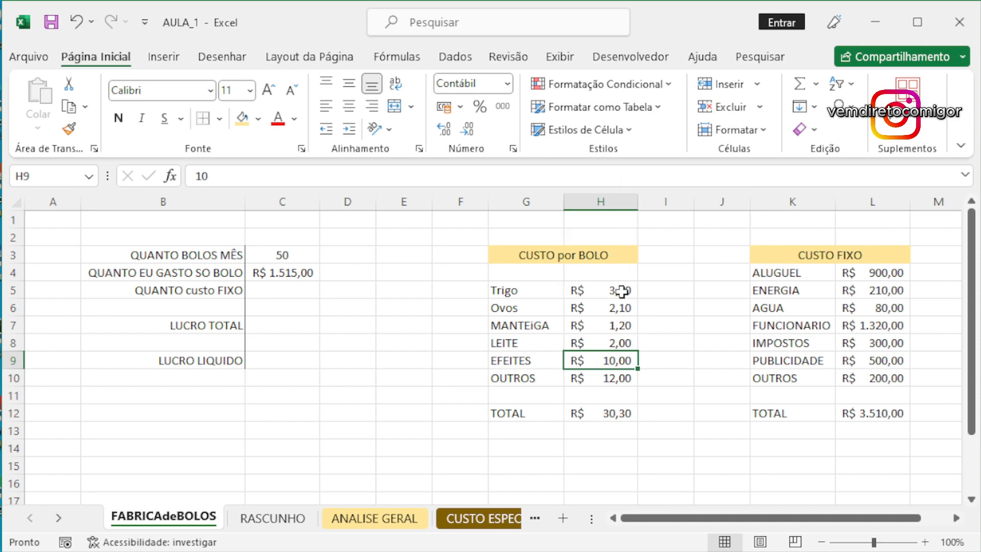
# - Apply gradient orange data bars to the cake ingredient costs in H5:H10
pyautogui.moveTo(621, 291); pyautogui.dragTo(615, 382)
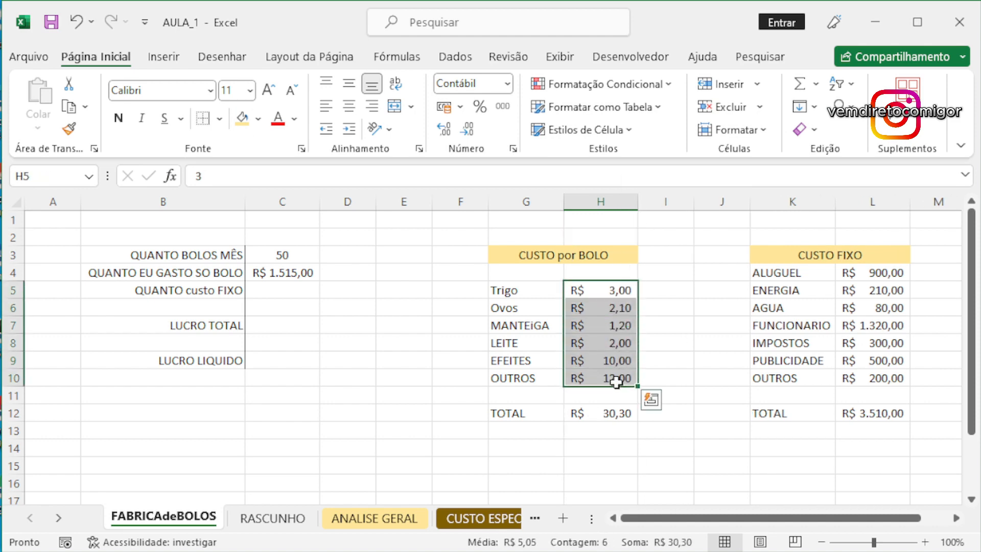
pyautogui.click(667, 92)
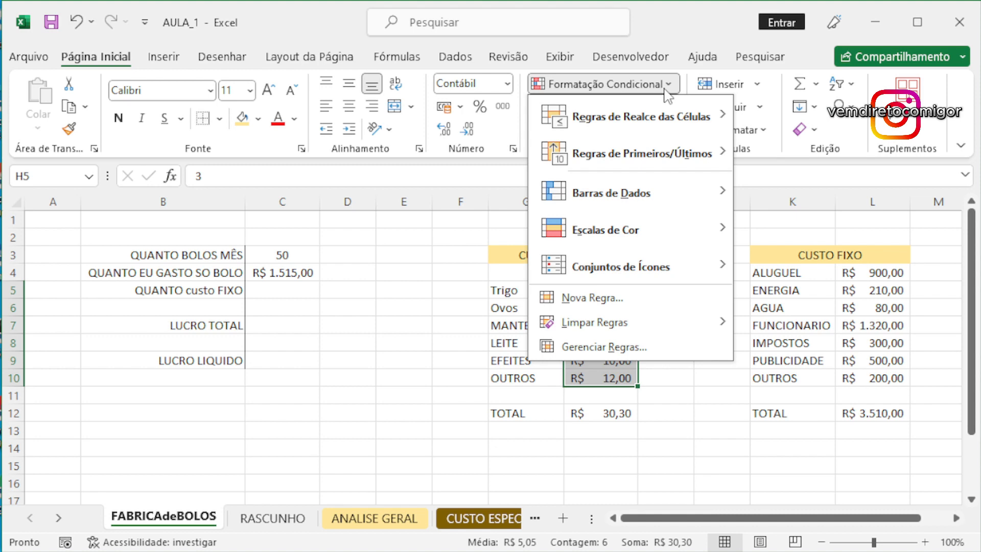
pyautogui.moveTo(652, 193)
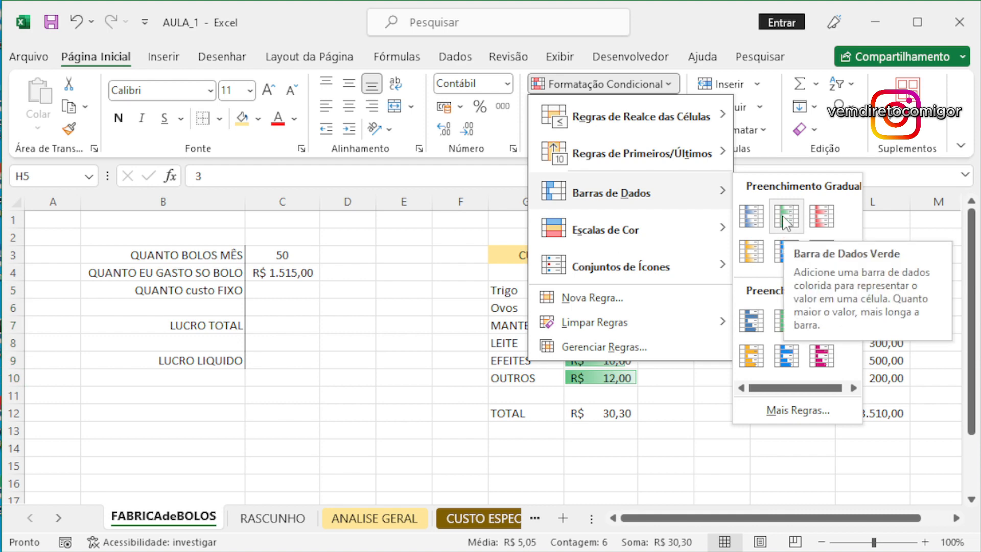
pyautogui.click(751, 356)
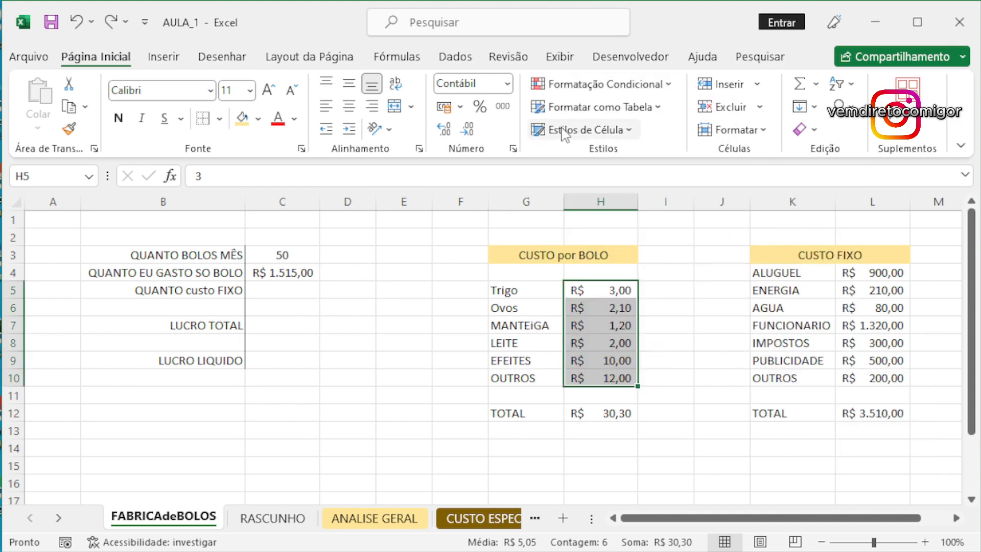
pyautogui.click(595, 83)
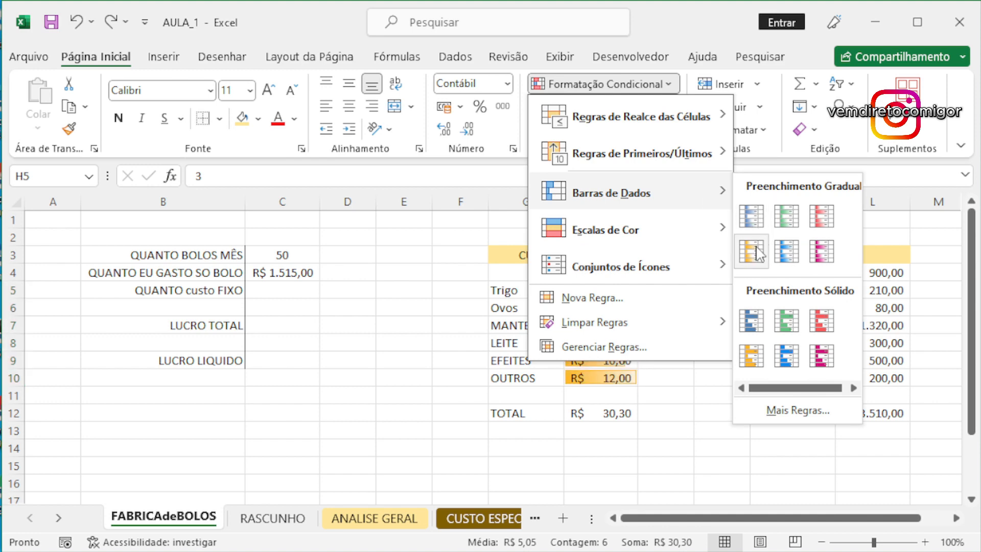
pyautogui.click(759, 254)
pyautogui.click(681, 376)
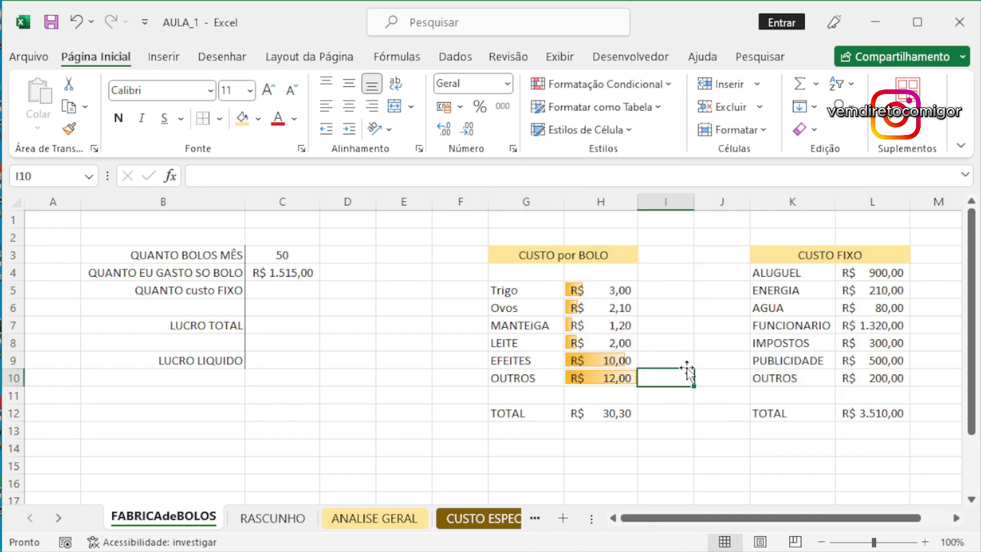
pyautogui.click(605, 254)
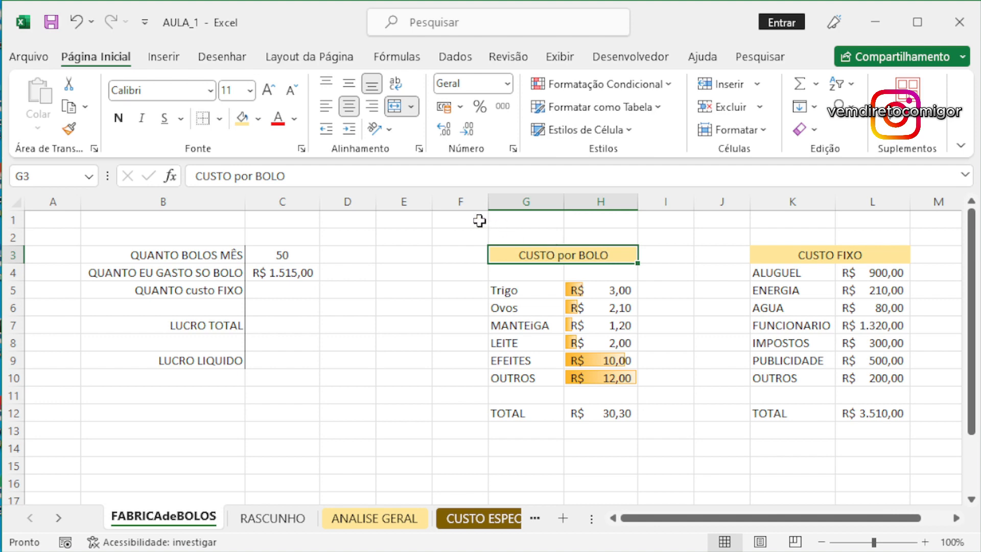
pyautogui.click(261, 119)
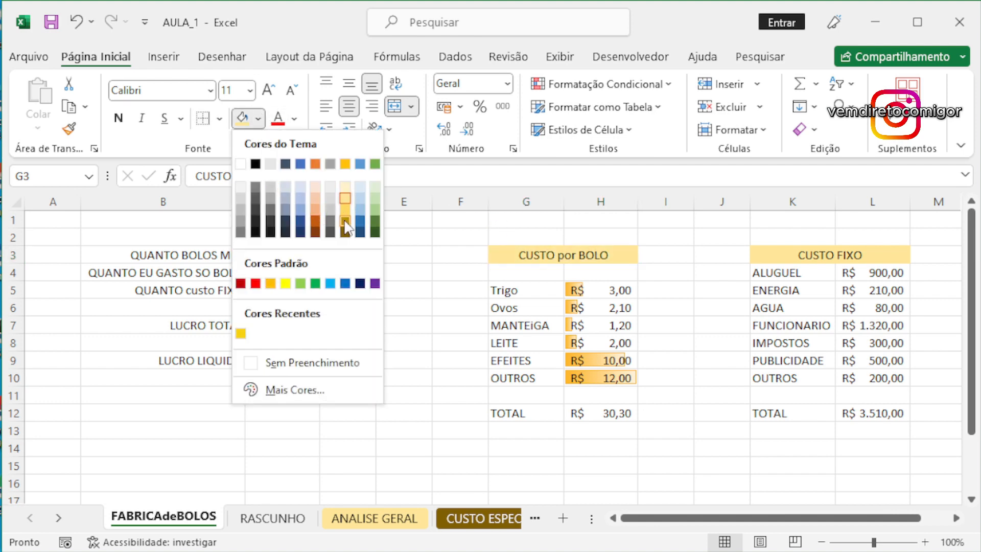
pyautogui.click(292, 390)
pyautogui.moveTo(388, 214); pyautogui.dragTo(299, 207)
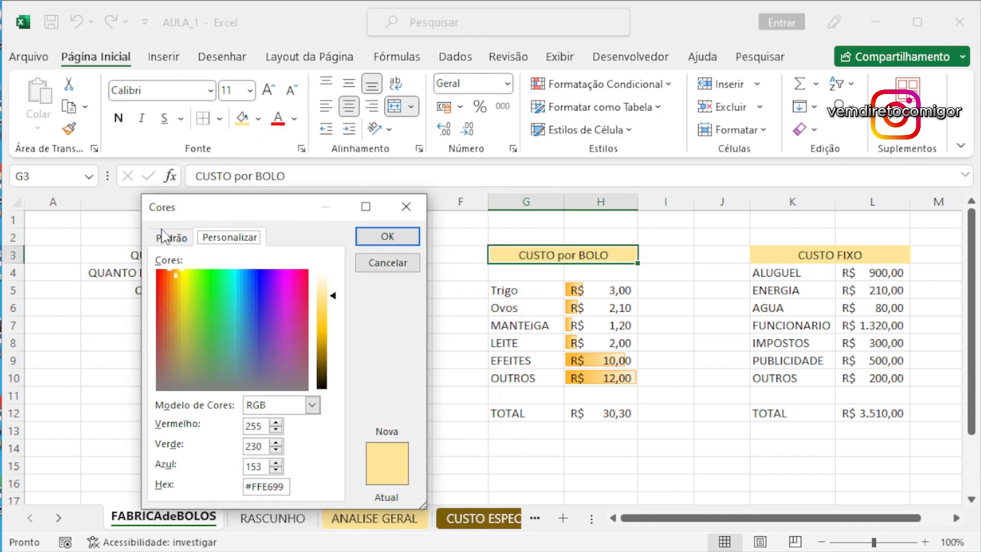
pyautogui.click(174, 238)
pyautogui.click(230, 351)
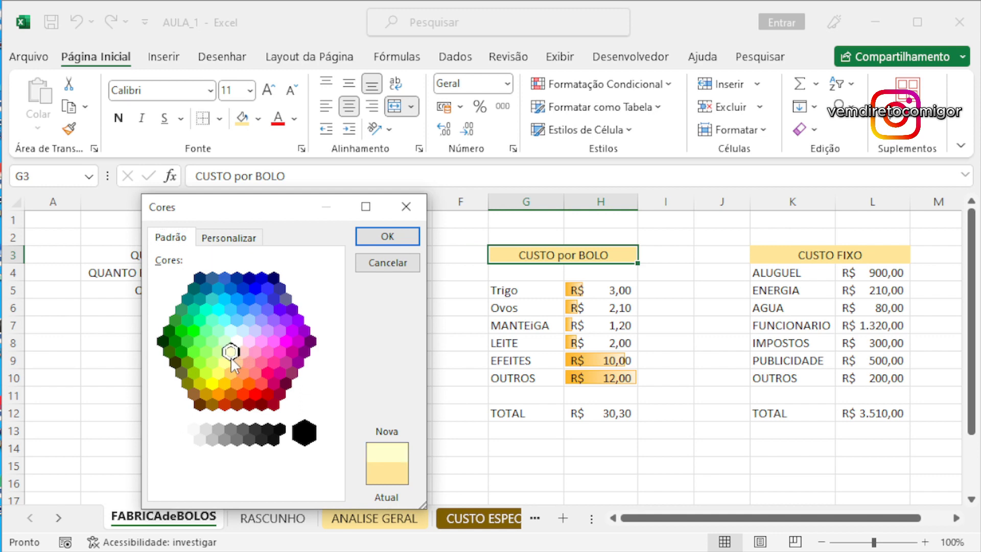
pyautogui.click(236, 383)
pyautogui.click(249, 358)
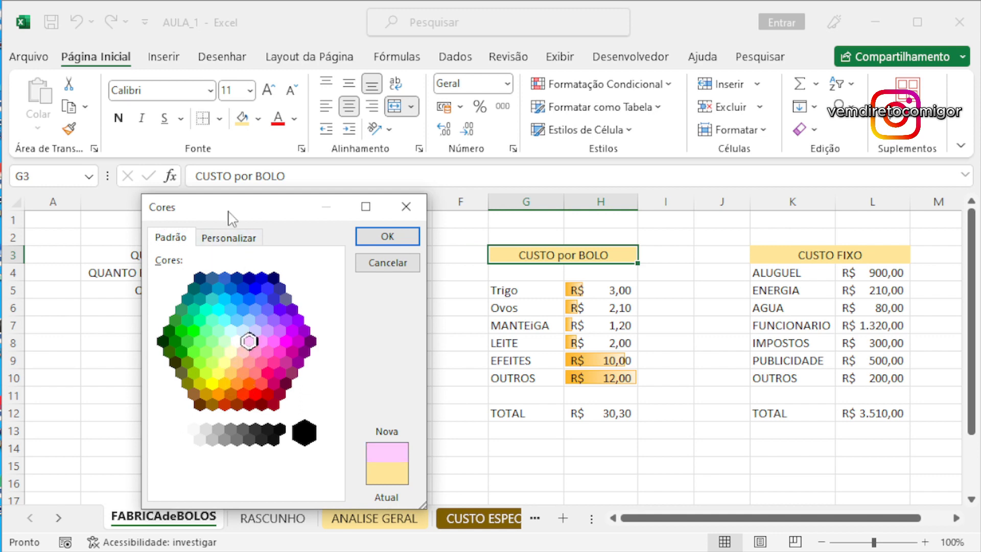
pyautogui.click(231, 238)
pyautogui.moveTo(229, 311); pyautogui.dragTo(186, 277)
pyautogui.moveTo(332, 284)
pyautogui.mouseDown()
pyautogui.moveTo(329, 317)
pyautogui.moveTo(330, 292)
pyautogui.mouseUp()
pyautogui.moveTo(199, 283); pyautogui.dragTo(185, 272)
pyautogui.moveTo(331, 292); pyautogui.dragTo(332, 307)
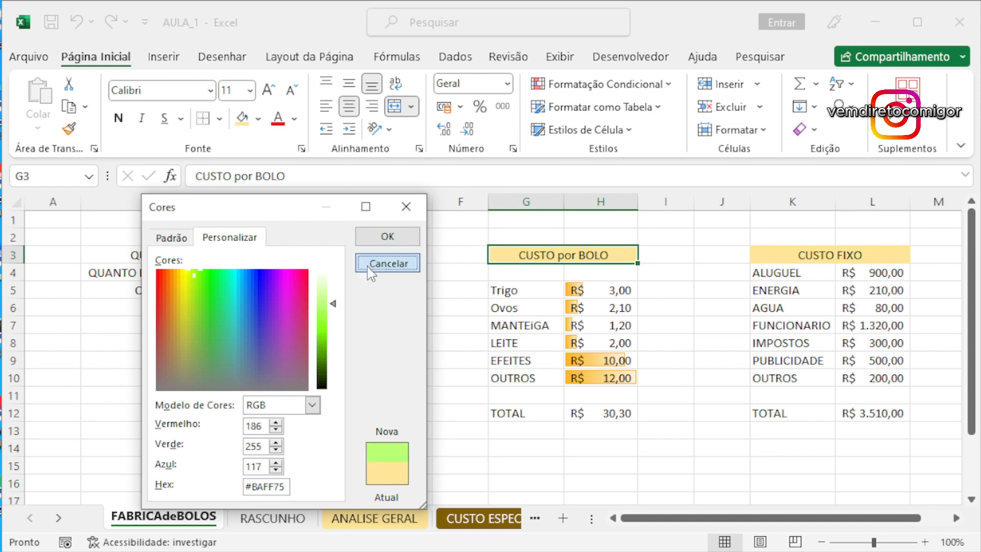
pyautogui.click(387, 262)
# - Start a new custom data bar formatting rule for the ingredient costs in H5:H10
pyautogui.moveTo(617, 288); pyautogui.dragTo(613, 378)
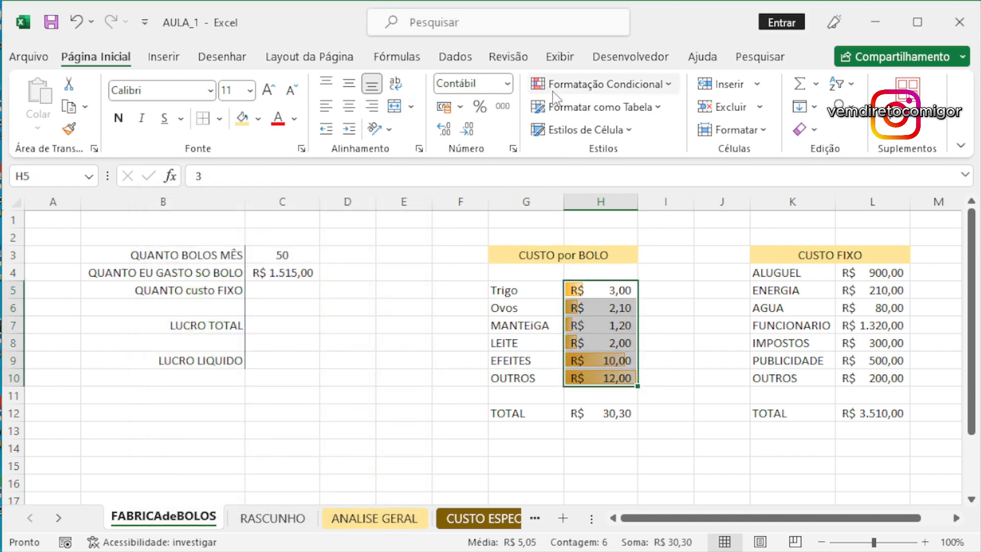
pyautogui.click(587, 86)
pyautogui.moveTo(664, 192)
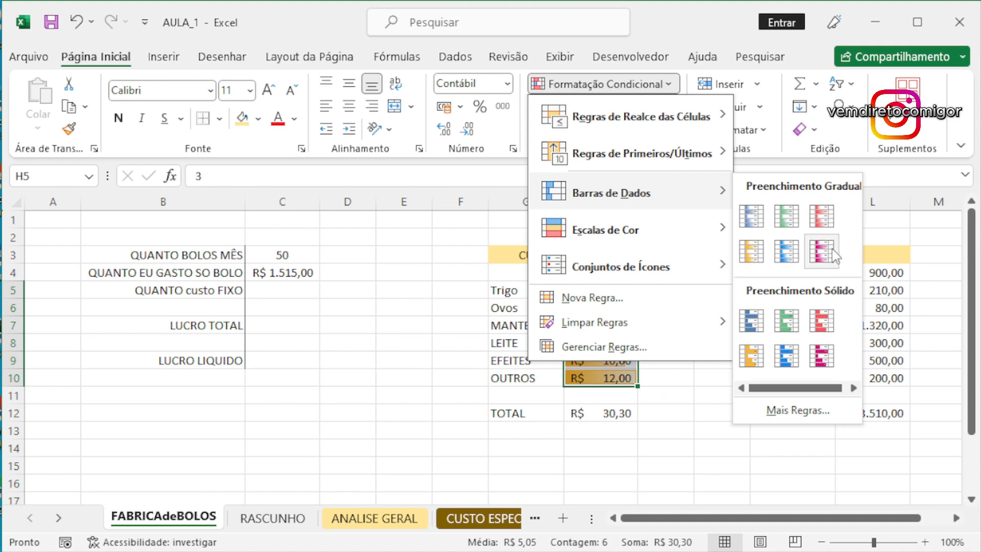
pyautogui.click(798, 410)
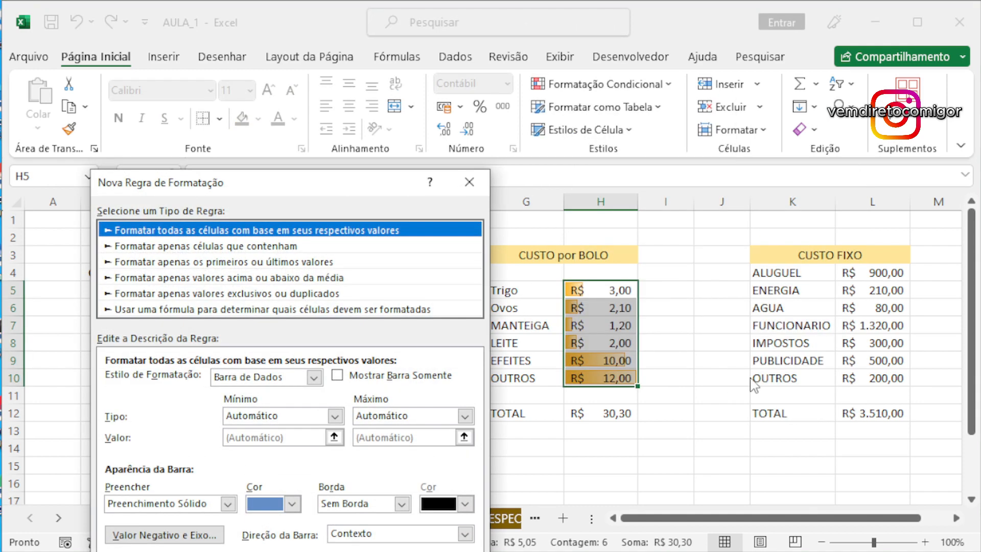
pyautogui.moveTo(328, 183); pyautogui.dragTo(342, 55)
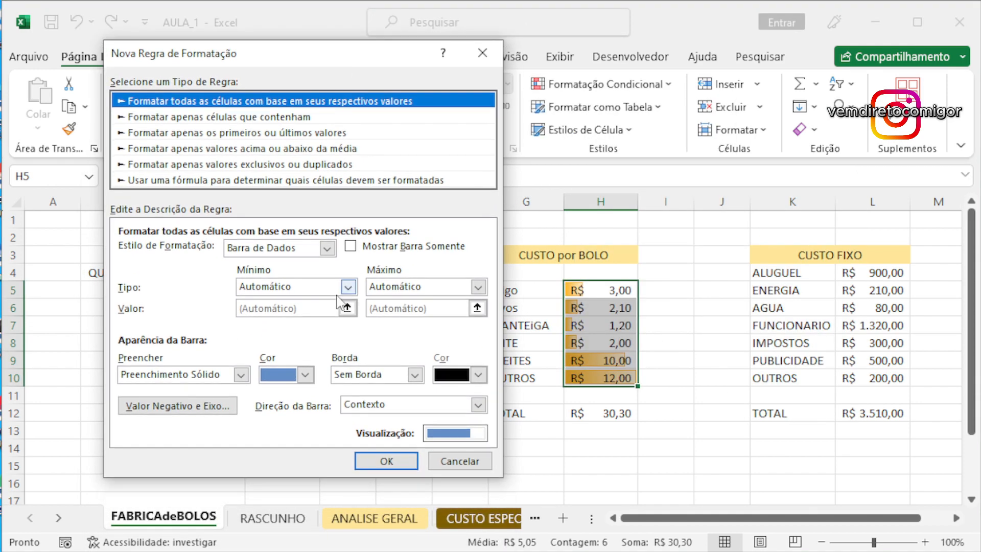
# - Open the custom colours for the bar fill and choose a bright yellow, #FFF905
pyautogui.click(304, 376)
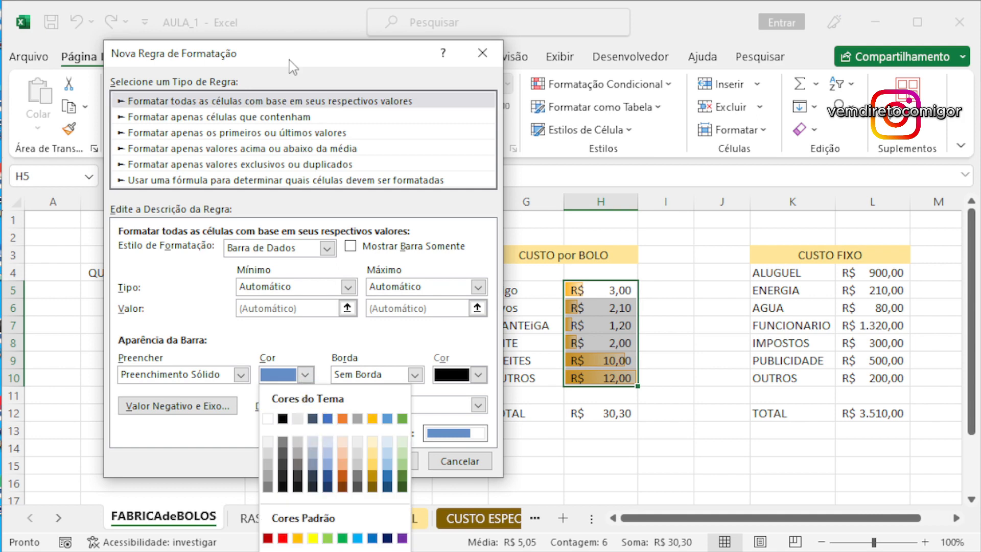
pyautogui.moveTo(290, 60); pyautogui.dragTo(289, 25)
pyautogui.click(300, 336)
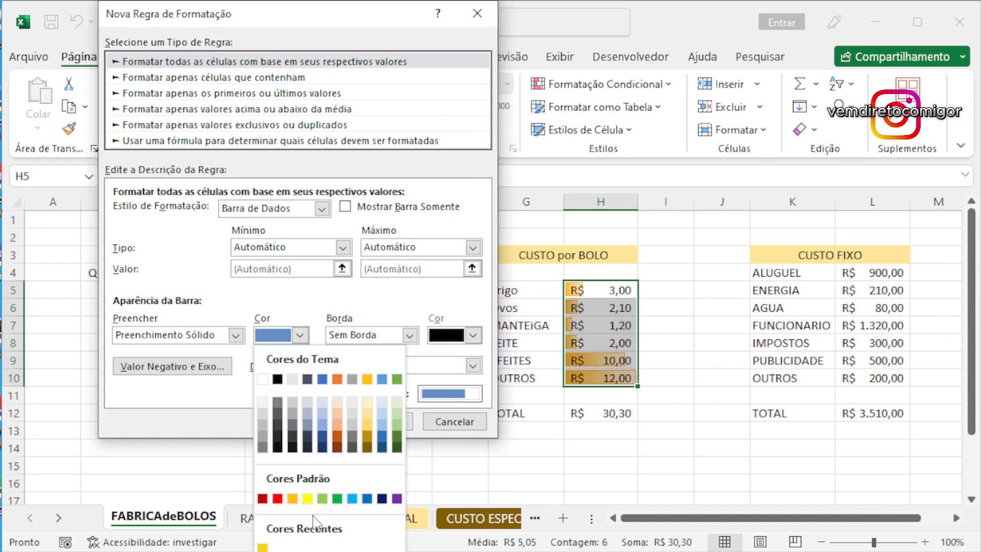
pyautogui.click(310, 551)
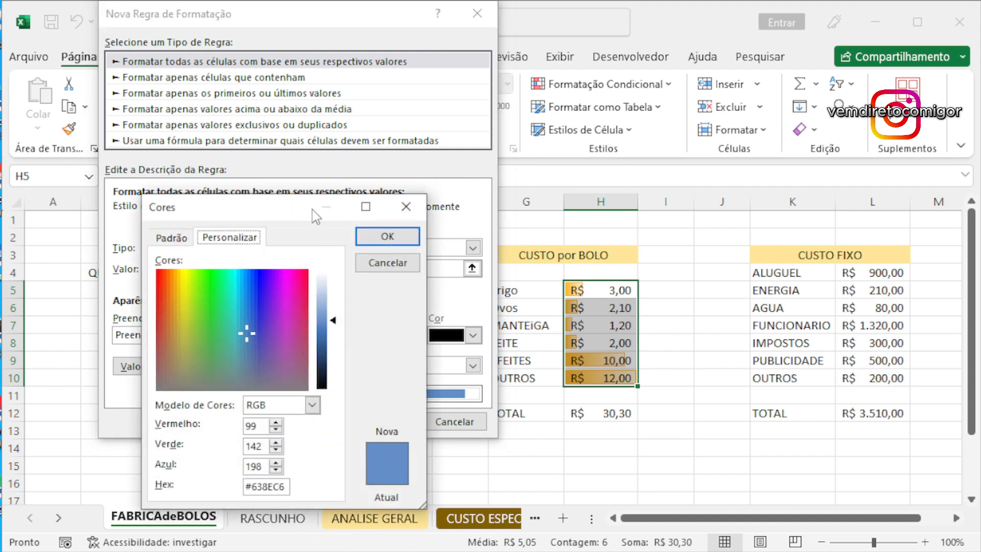
pyautogui.moveTo(279, 205); pyautogui.dragTo(246, 124)
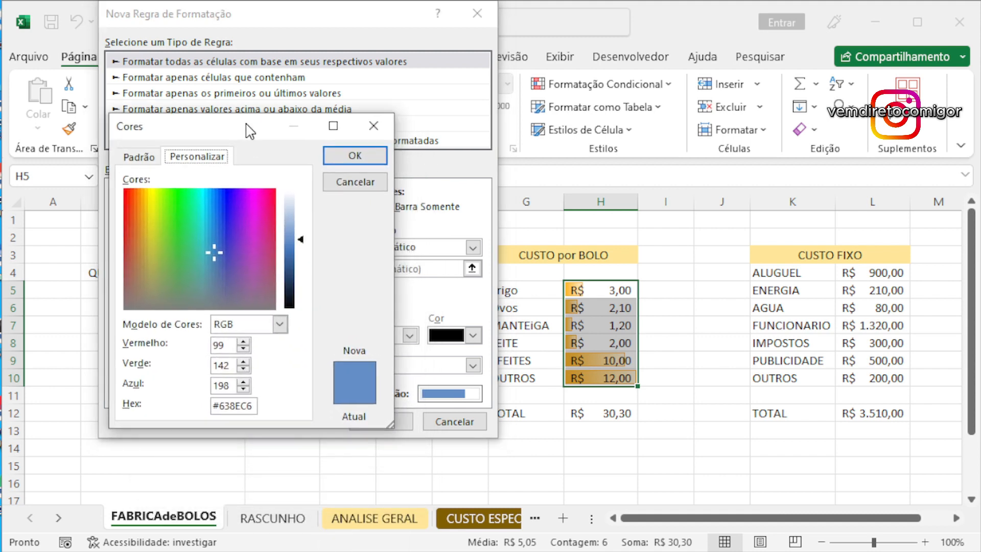
pyautogui.click(144, 158)
pyautogui.click(190, 158)
pyautogui.moveTo(151, 203); pyautogui.dragTo(151, 191)
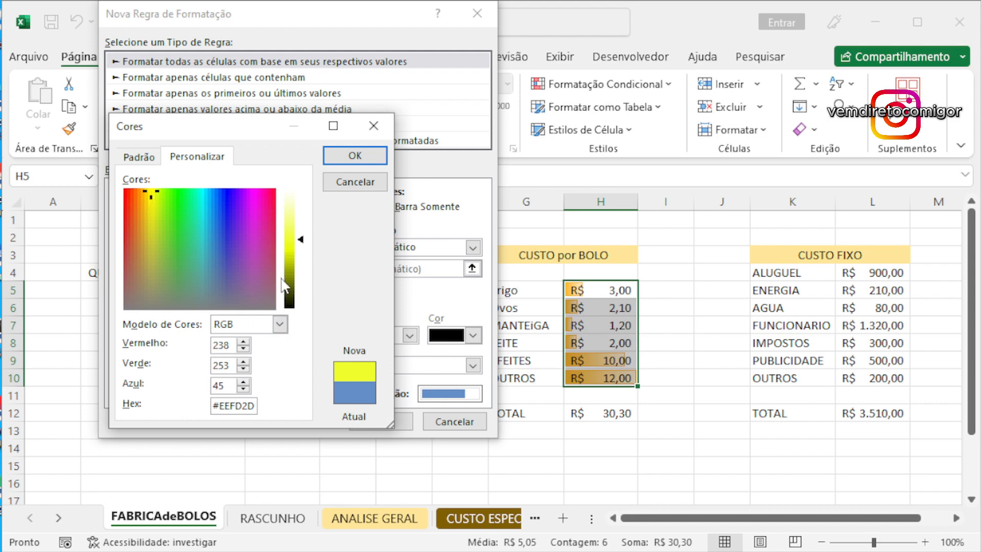
pyautogui.moveTo(304, 236); pyautogui.dragTo(305, 248)
pyautogui.moveTo(154, 202); pyautogui.dragTo(148, 194)
pyautogui.moveTo(302, 238)
pyautogui.mouseDown()
pyautogui.moveTo(294, 215)
pyautogui.moveTo(300, 250)
pyautogui.mouseUp()
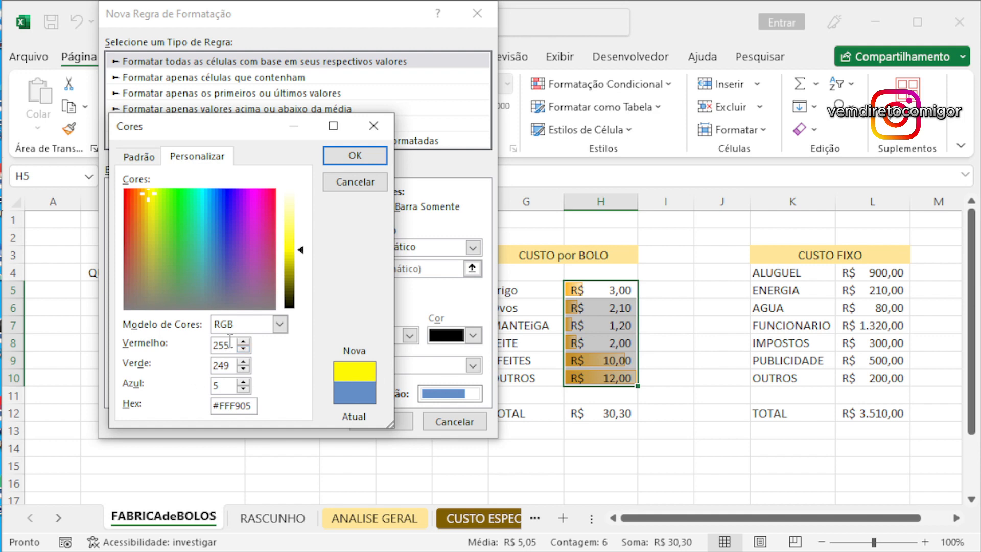
# - Set the blue component of the bar colour to 20 and accept the colour
pyautogui.doubleClick(225, 345)
pyautogui.press('Tab')
pyautogui.press('Tab')
pyautogui.hotkey('shift', 'Tab')
pyautogui.hotkey('shift', 'Tab')
pyautogui.doubleClick(222, 386)
pyautogui.write('0')
pyautogui.press('Return')
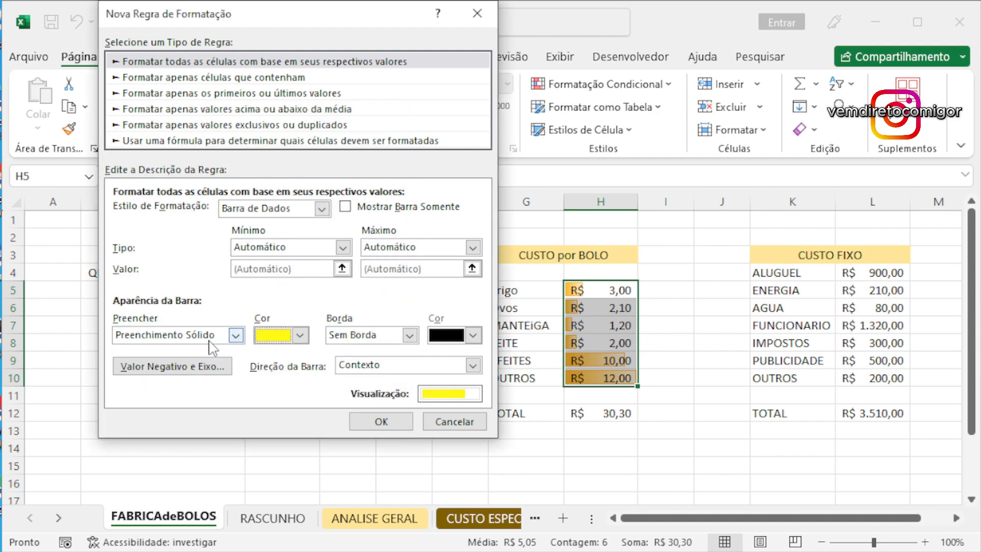
# - Reopen the bar's custom colour and set its green component to 210
pyautogui.click(299, 335)
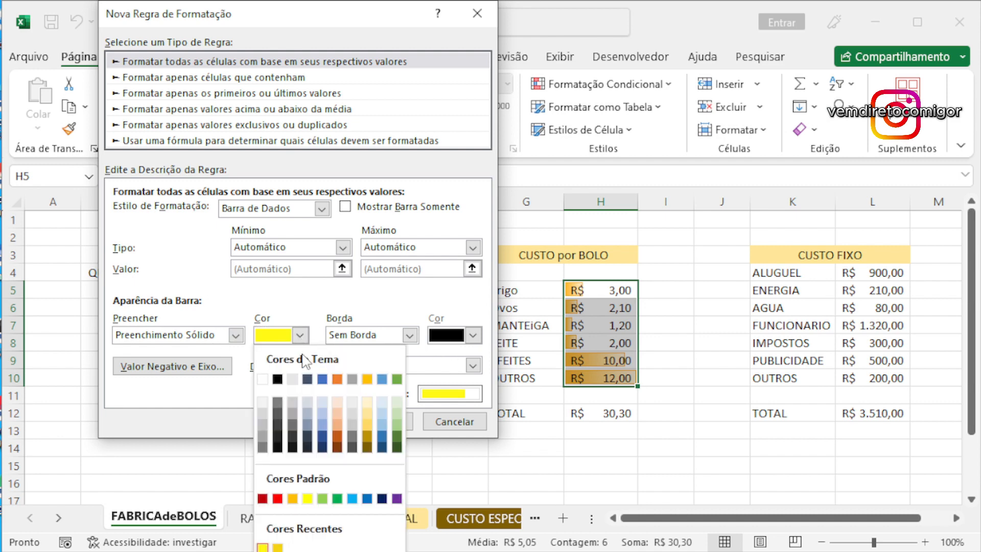
pyautogui.click(286, 550)
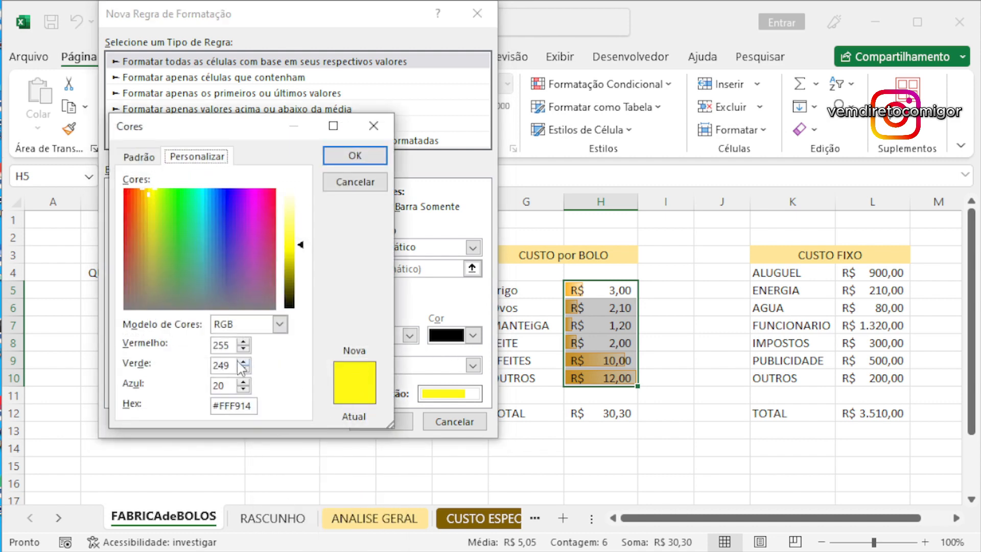
pyautogui.moveTo(231, 365); pyautogui.dragTo(208, 366)
pyautogui.write('210')
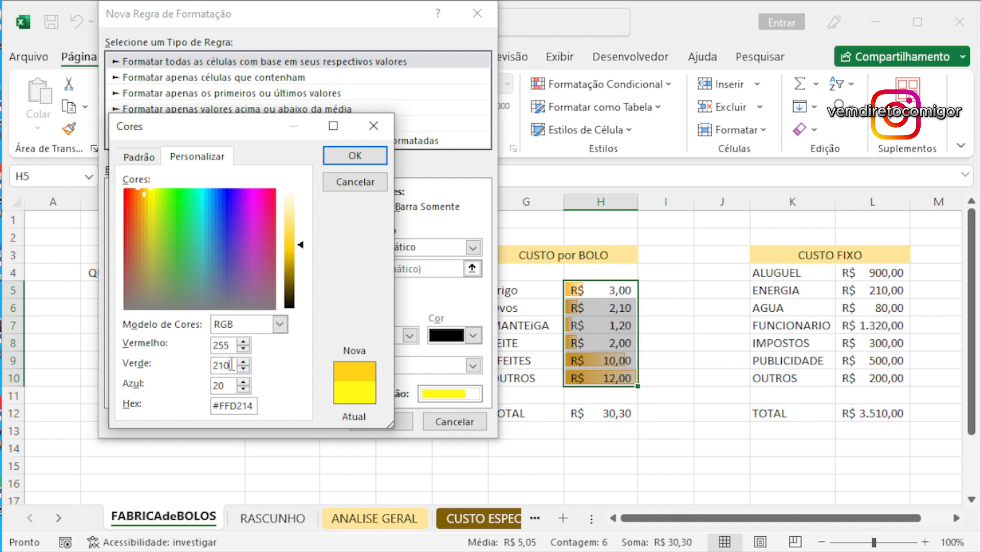
# - Try green component values of 270 and 260 for the bar colour
pyautogui.moveTo(231, 365); pyautogui.dragTo(206, 366)
pyautogui.write('27')
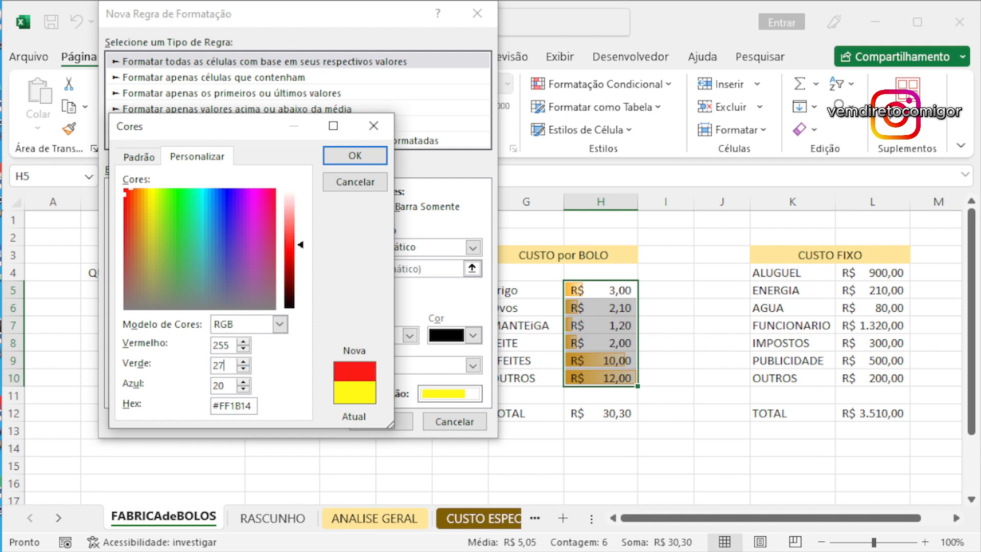
pyautogui.write('0')
pyautogui.click(581, 374)
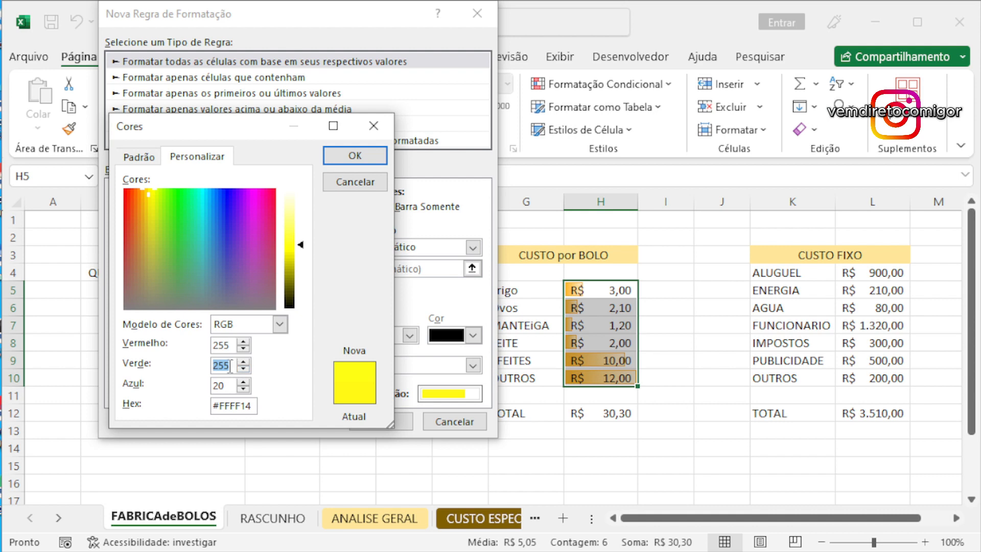
pyautogui.write('2')
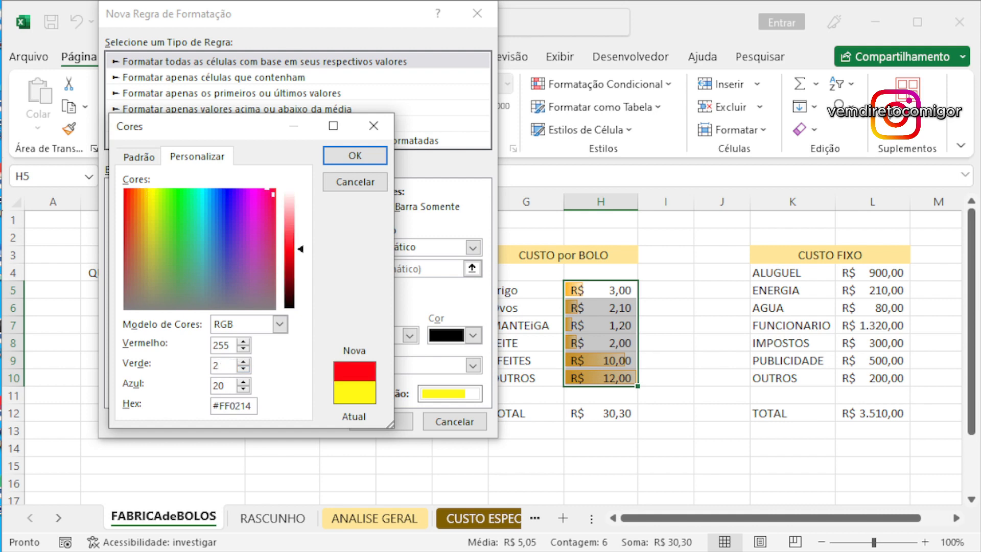
pyautogui.write('60')
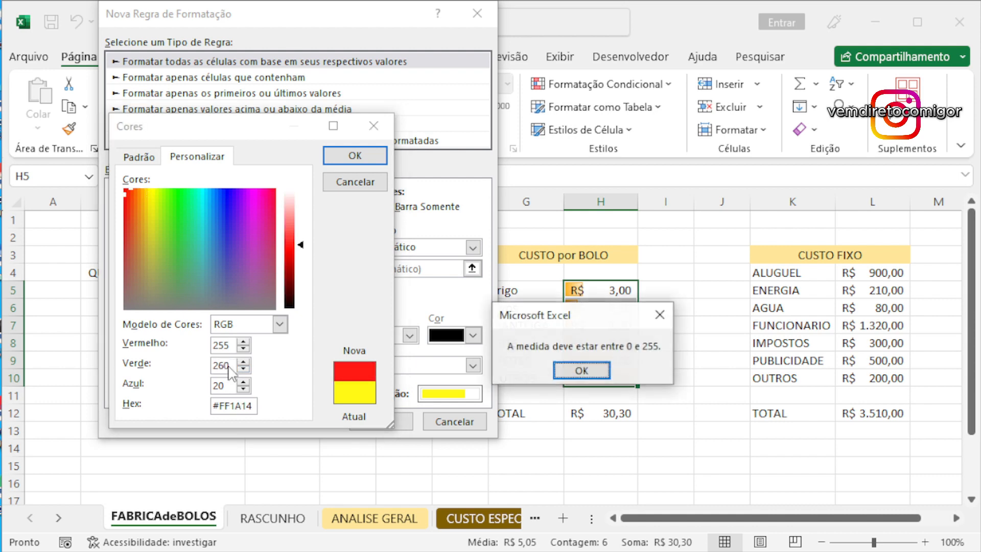
pyautogui.click(562, 369)
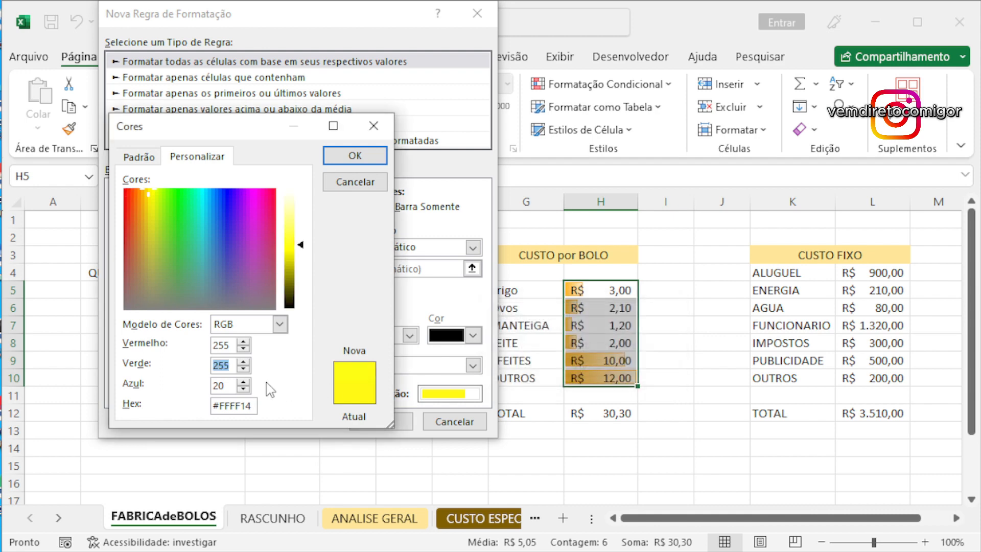
# - Set the green component to 230, giving #FFE614, and accept it as the bar colour
pyautogui.write('230')
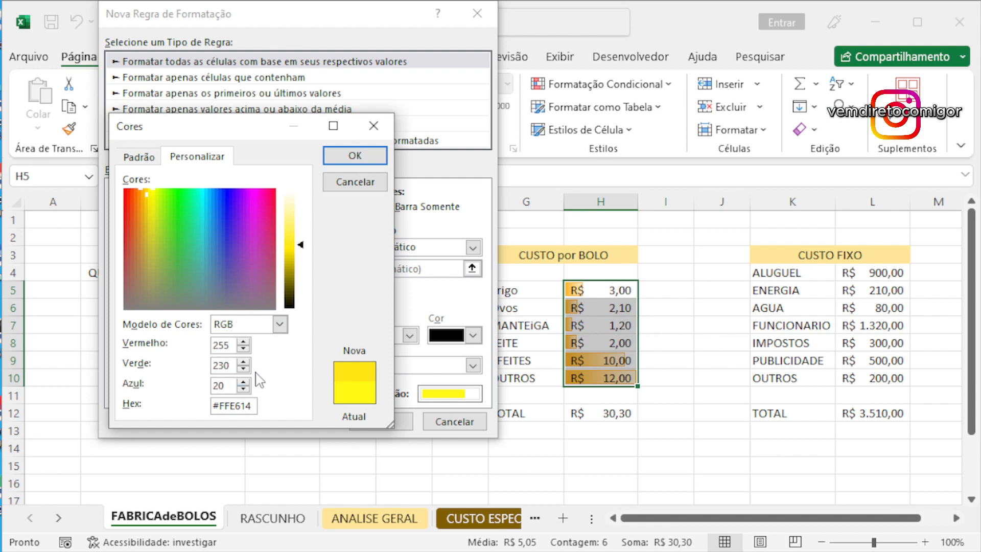
pyautogui.click(216, 364)
pyautogui.moveTo(253, 405); pyautogui.dragTo(195, 405)
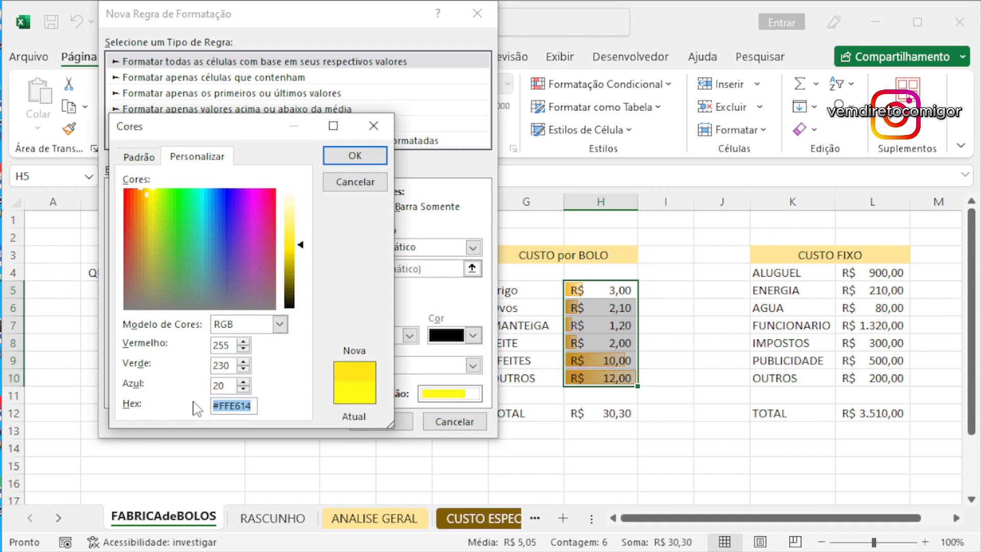
pyautogui.moveTo(219, 405); pyautogui.dragTo(254, 406)
pyautogui.click(231, 366)
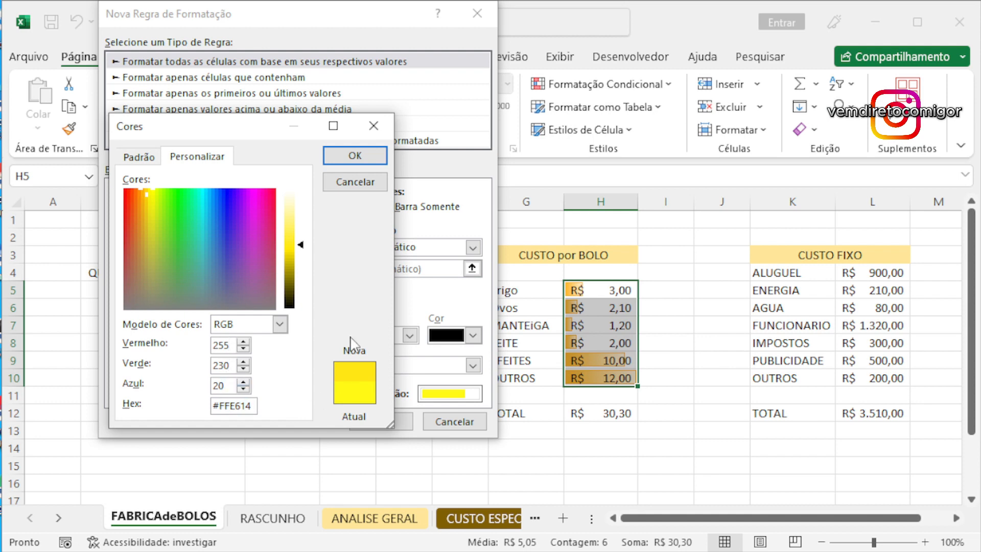
pyautogui.click(369, 156)
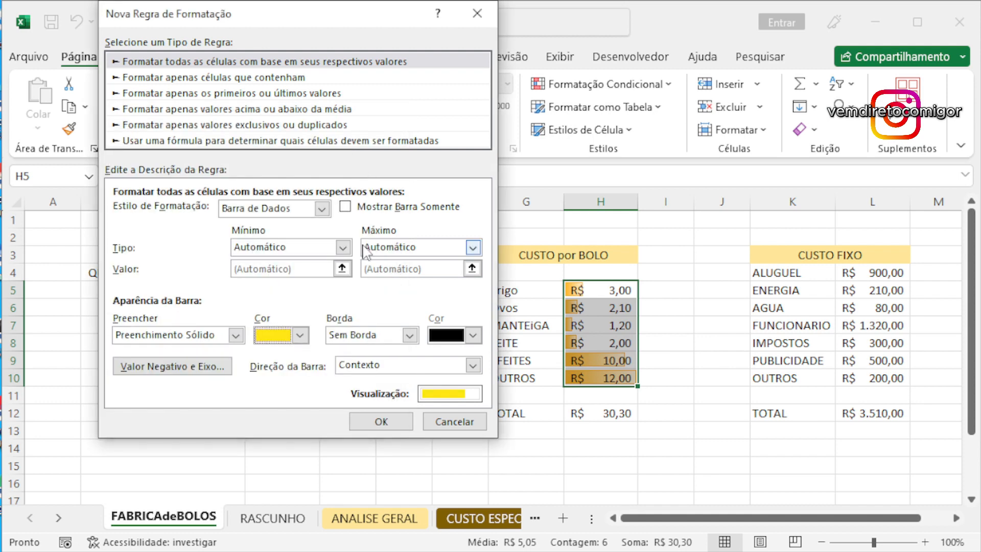
# - Confirm the new data bar rule for the ingredient costs in H5:H10 and deselect the range
pyautogui.click(381, 423)
pyautogui.click(666, 325)
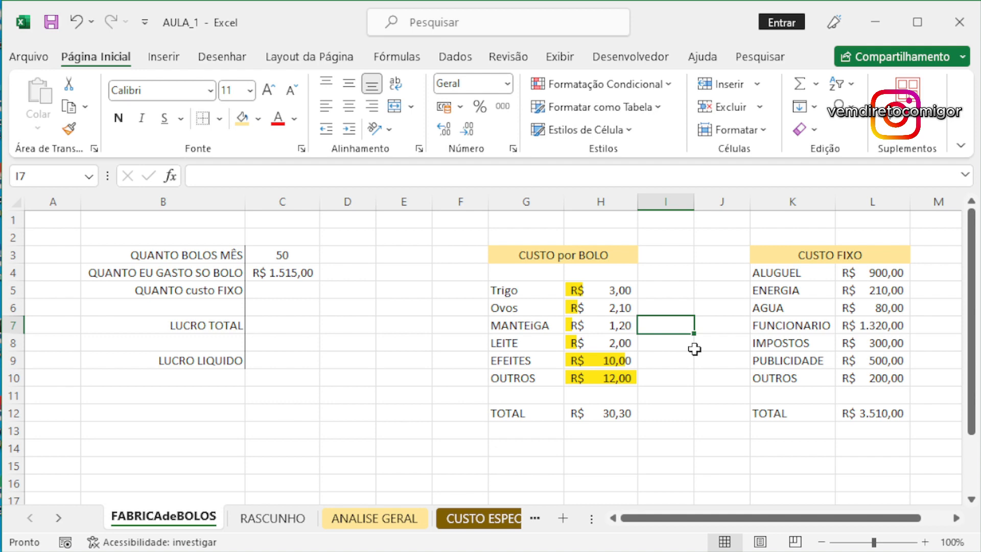
# - Select the fixed-cost values in L4:L10 and briefly view the conditional formatting choices
pyautogui.moveTo(870, 274); pyautogui.dragTo(869, 378)
pyautogui.click(621, 84)
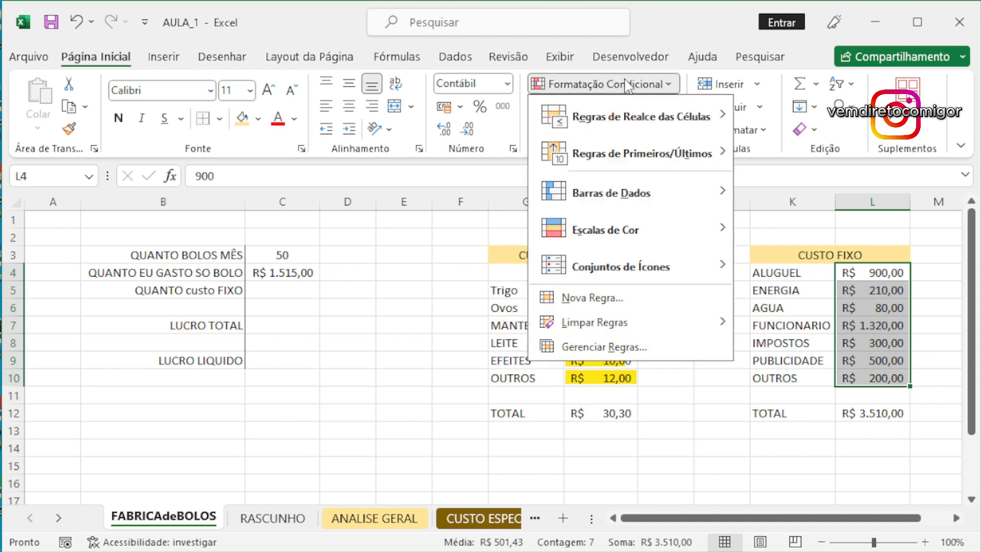
pyautogui.click(619, 84)
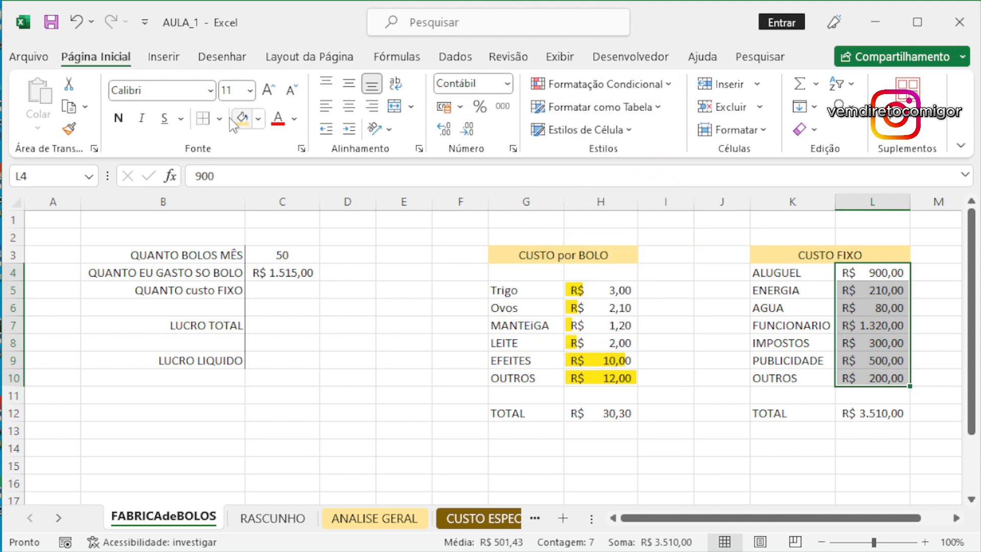
# - Collapse and restore the ribbon several times, leaving it fully expanded
pyautogui.doubleClick(116, 57)
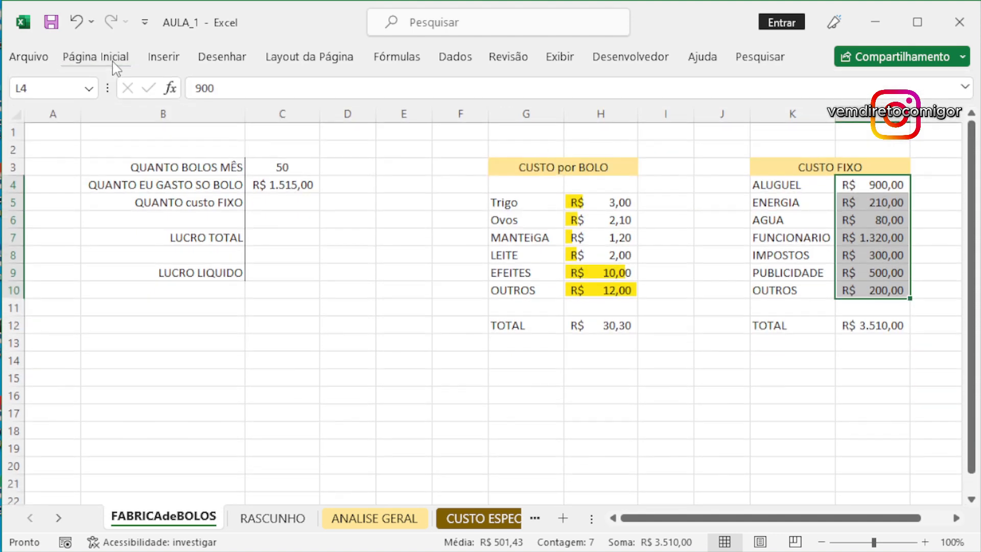
pyautogui.click(115, 58)
pyautogui.click(114, 57)
pyautogui.doubleClick(114, 57)
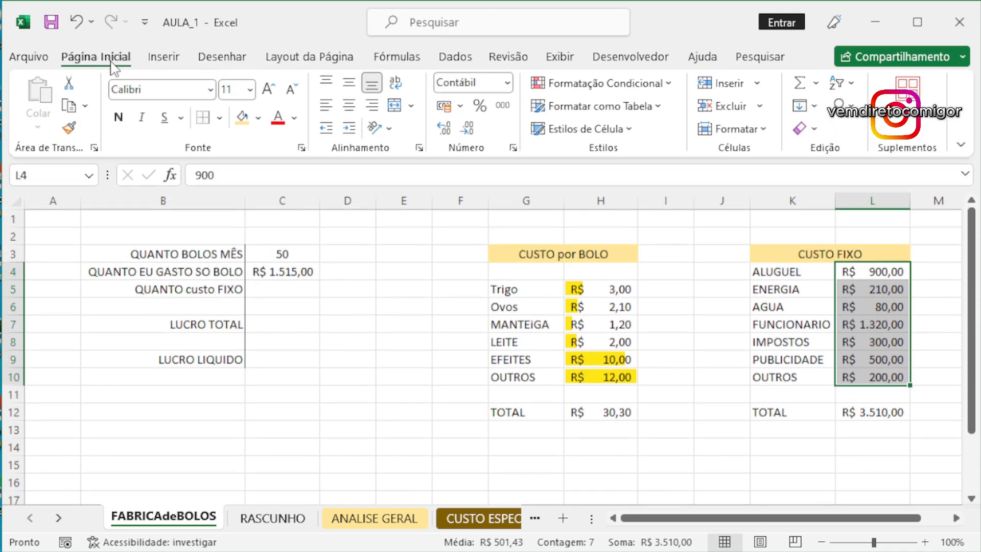
pyautogui.doubleClick(111, 63)
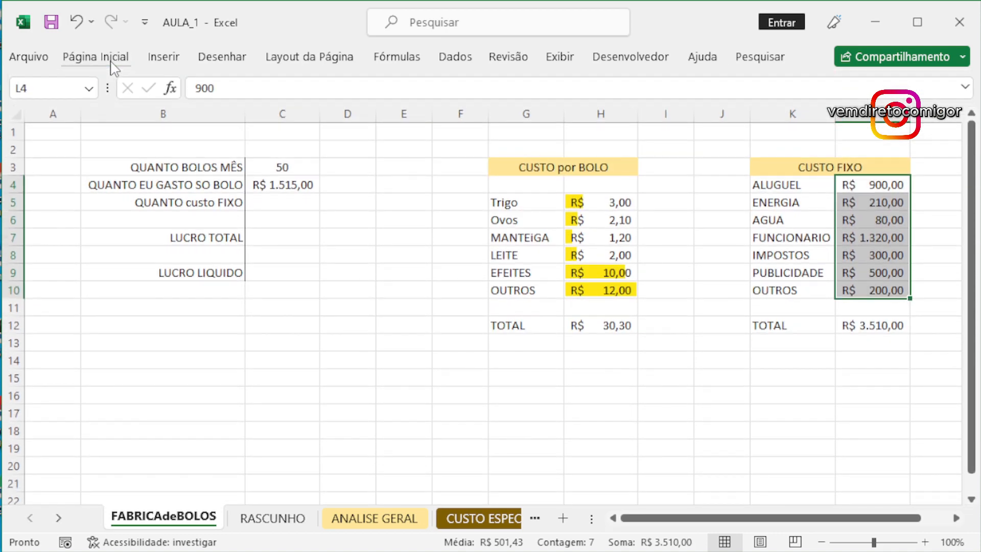
pyautogui.doubleClick(111, 62)
pyautogui.doubleClick(111, 61)
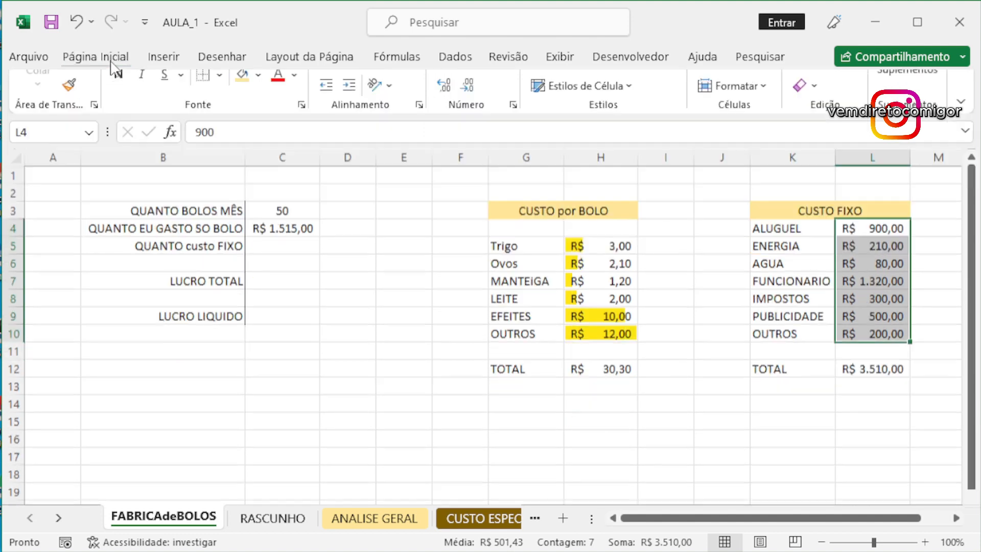
pyautogui.doubleClick(111, 62)
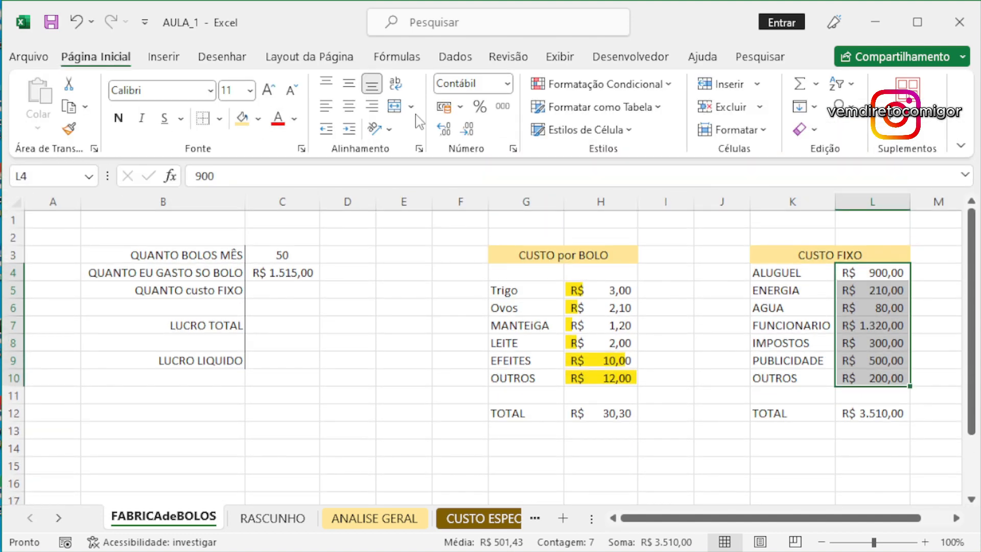
# - View the gradient and solid data bar presets for the fixed-cost values without applying one
pyautogui.click(664, 87)
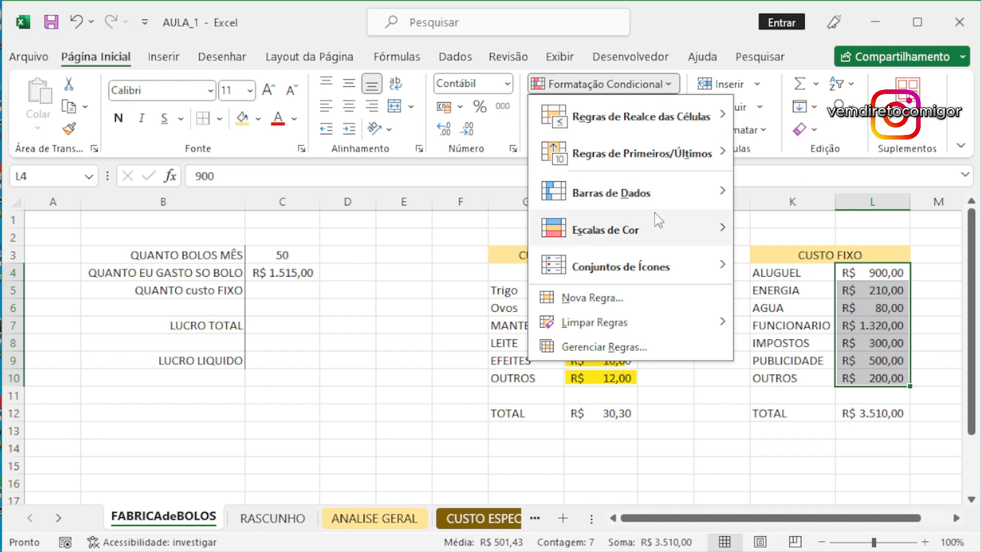
pyautogui.moveTo(663, 207)
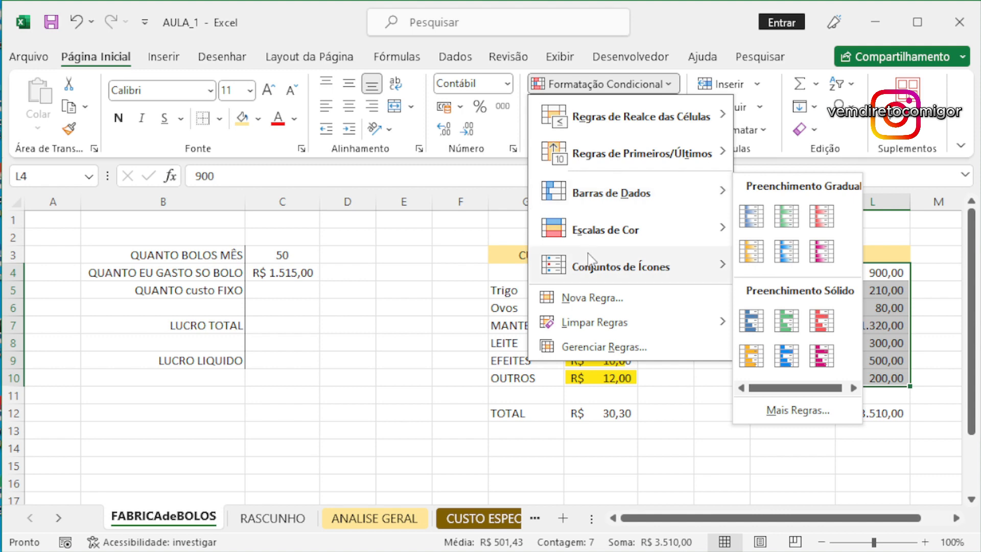
pyautogui.click(309, 200)
# - Create a blank workbook and narrow its window in front of the cost sheet
pyautogui.click(38, 58)
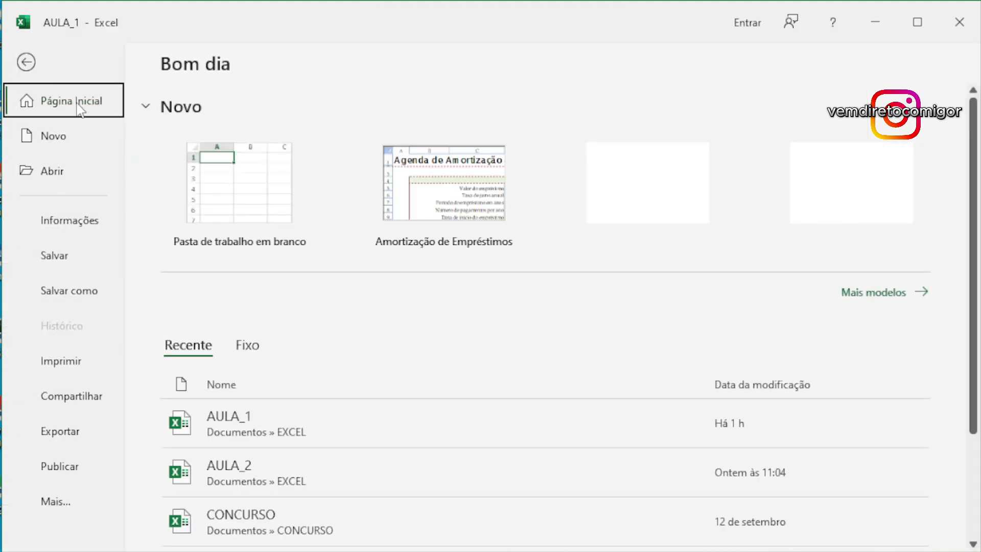
pyautogui.click(201, 176)
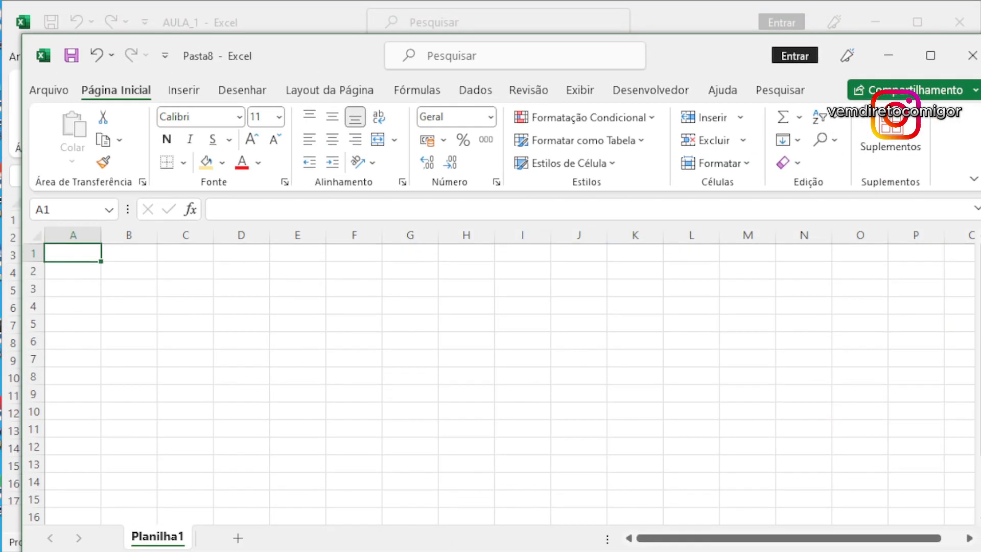
pyautogui.moveTo(979, 49); pyautogui.dragTo(565, 49)
pyautogui.moveTo(309, 42); pyautogui.dragTo(409, 26)
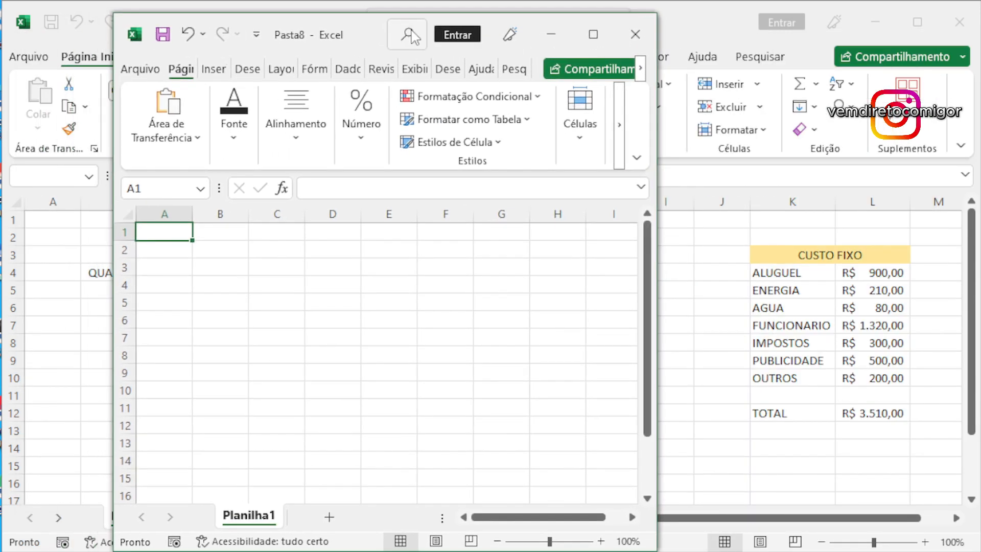
pyautogui.moveTo(658, 143); pyautogui.dragTo(720, 143)
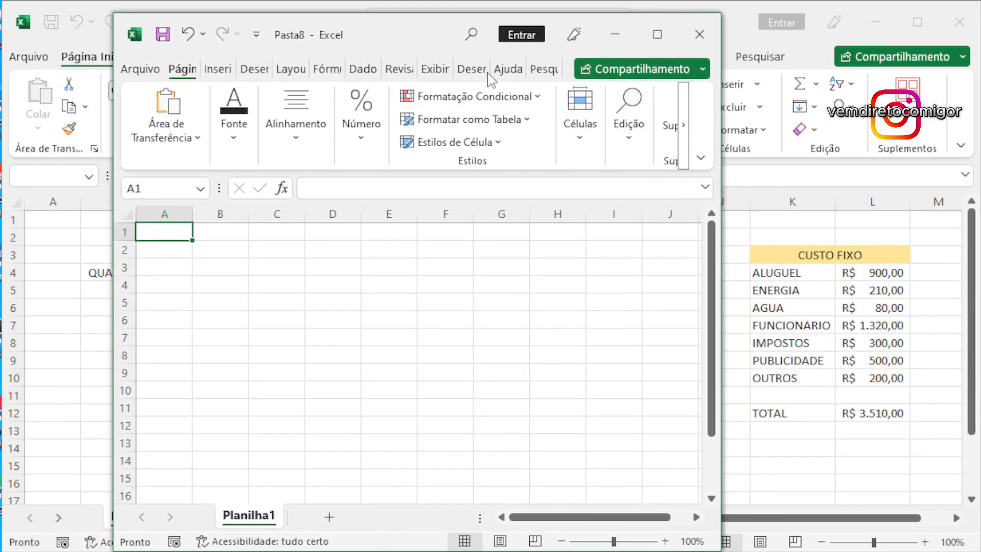
# - View the top/bottom rules in the narrow blank workbook, and widen its window again
pyautogui.click(481, 100)
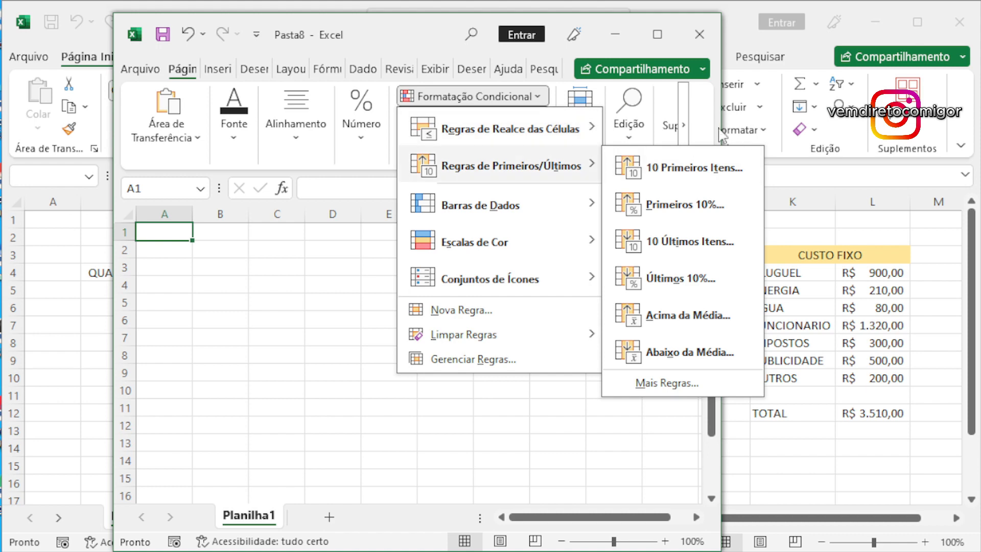
pyautogui.moveTo(720, 125); pyautogui.dragTo(980, 125)
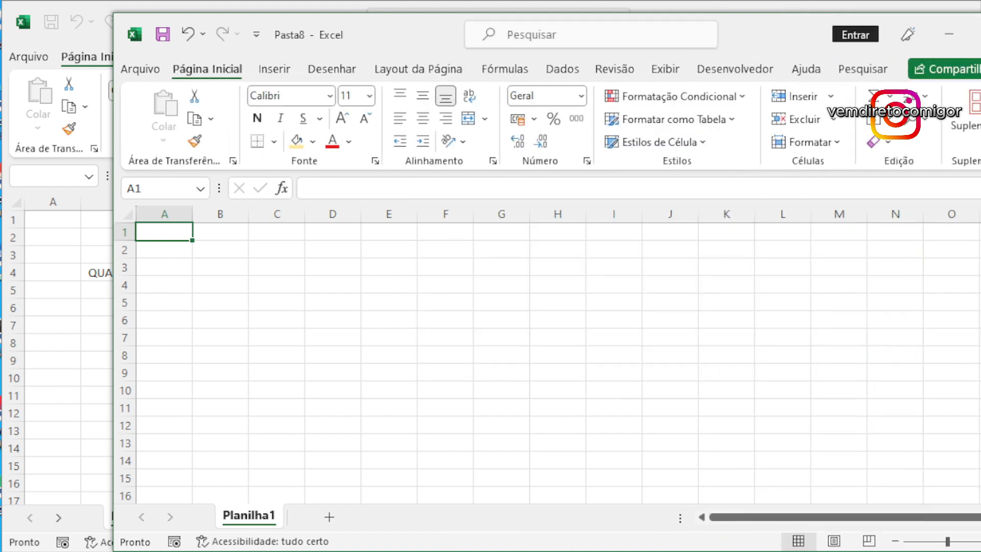
pyautogui.moveTo(744, 48); pyautogui.dragTo(635, 40)
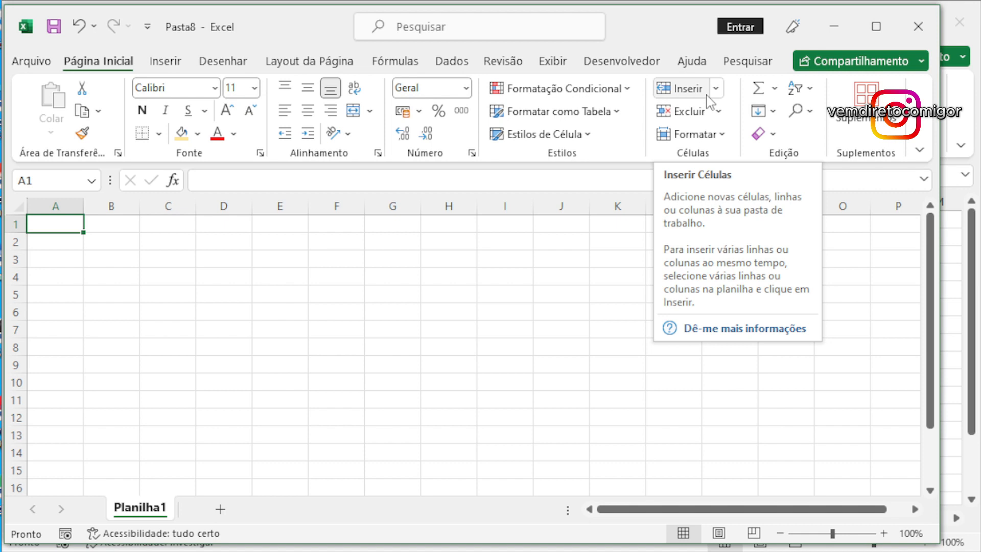
# - View the data validation options in the blank workbook and close it to return to AULA_1
pyautogui.click(464, 65)
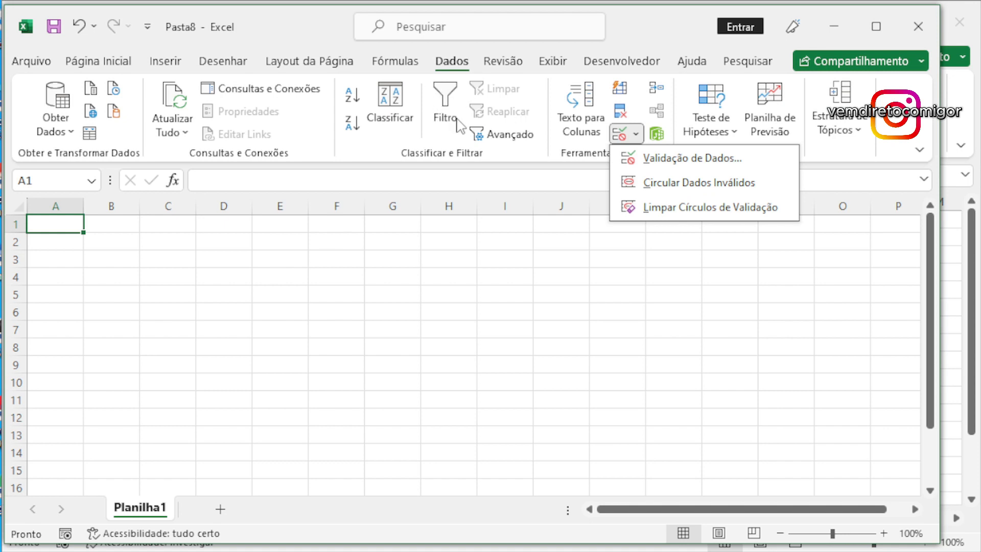
pyautogui.click(912, 27)
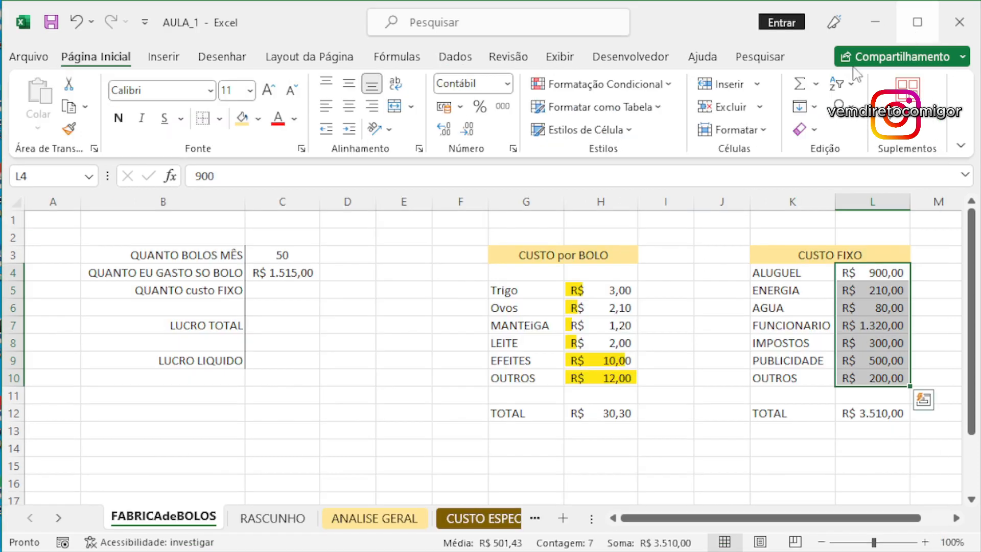
# - Start a custom data bar rule for L4:L10 and open the custom colour settings for its bar
pyautogui.click(661, 84)
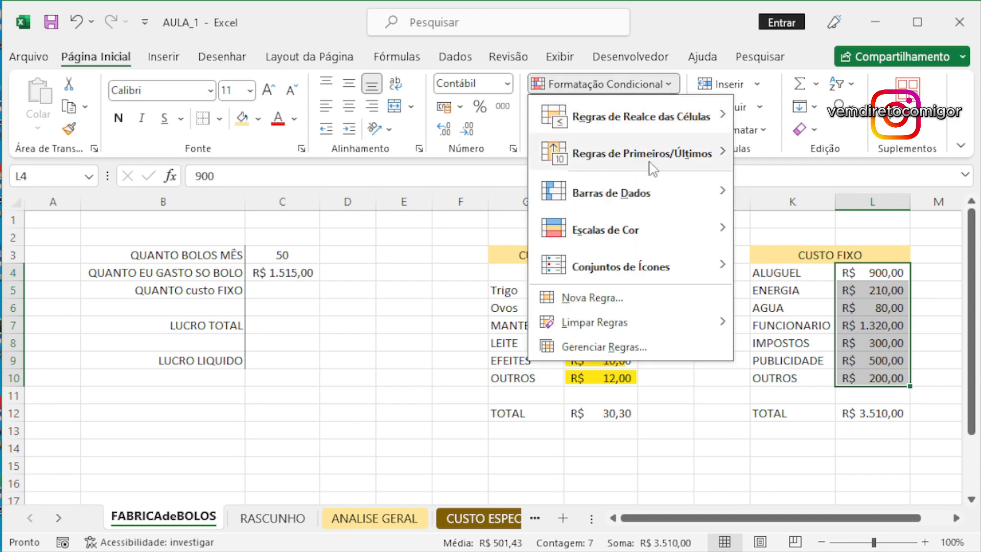
pyautogui.moveTo(715, 194)
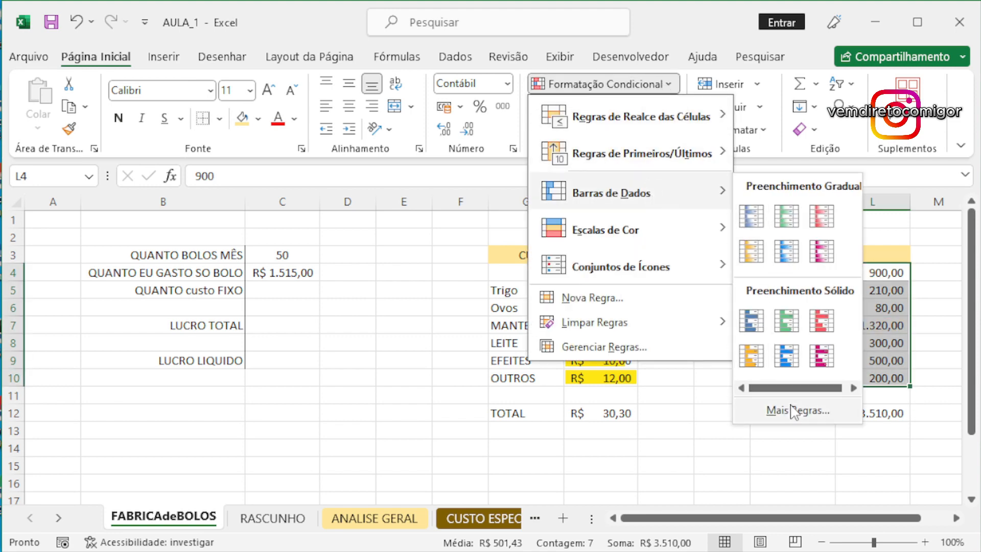
pyautogui.click(796, 410)
pyautogui.moveTo(343, 8); pyautogui.dragTo(367, 43)
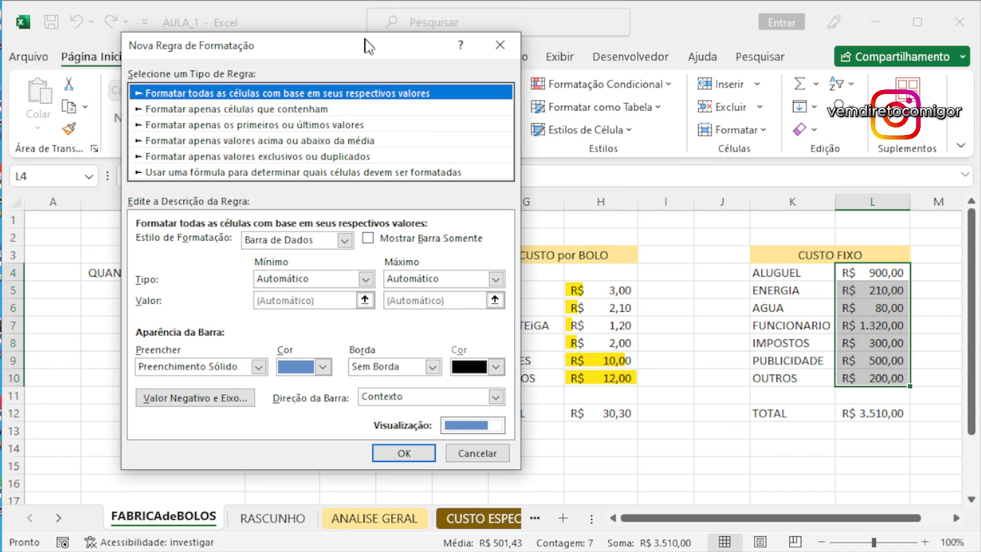
pyautogui.click(325, 372)
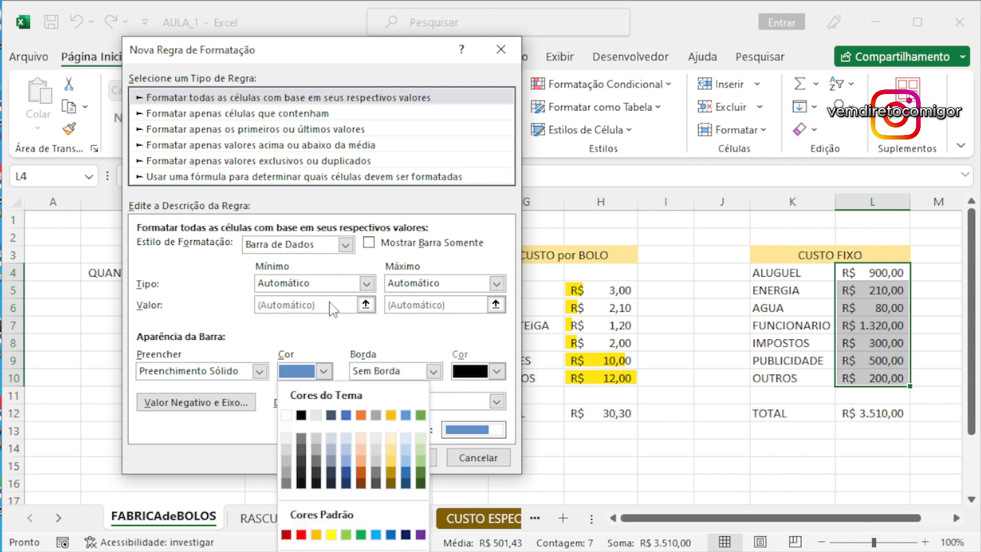
pyautogui.moveTo(362, 51); pyautogui.dragTo(362, 17)
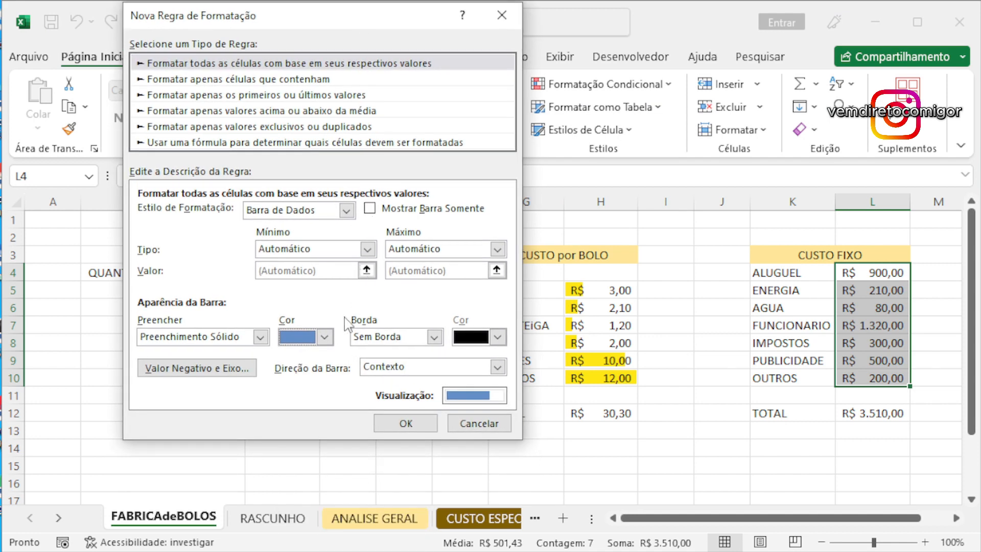
pyautogui.click(325, 337)
pyautogui.click(337, 551)
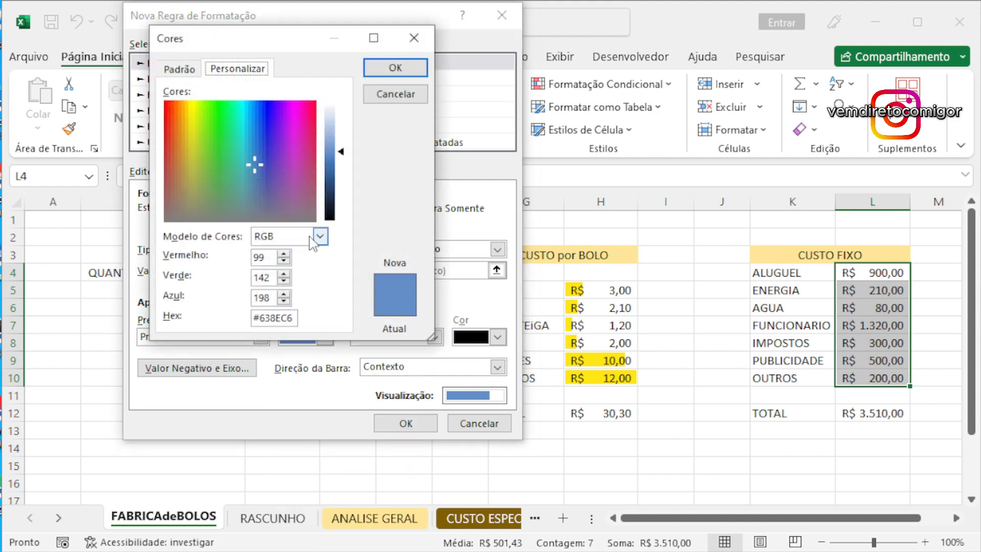
# - Pick the darker yellow #E6CE1E from the custom colour spectrum as the bar colour and accept it
pyautogui.moveTo(269, 44); pyautogui.dragTo(208, 84)
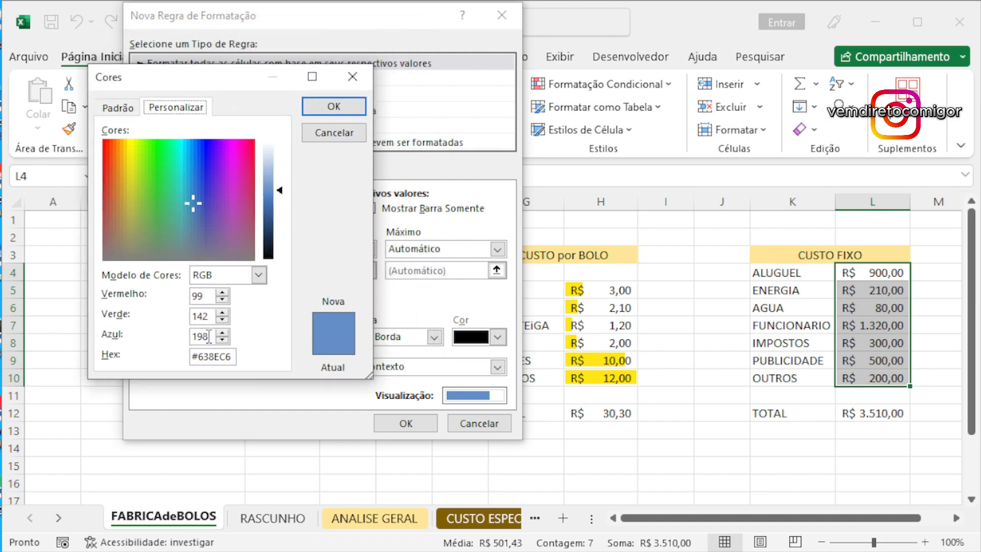
pyautogui.moveTo(129, 155); pyautogui.dragTo(130, 146)
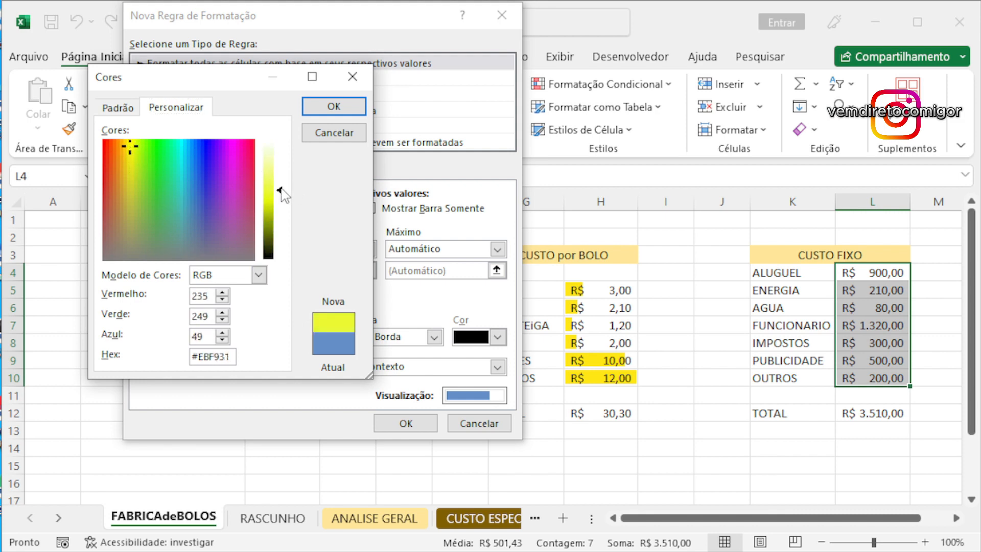
pyautogui.moveTo(282, 189)
pyautogui.mouseDown()
pyautogui.moveTo(281, 164)
pyautogui.moveTo(281, 210)
pyautogui.moveTo(280, 199)
pyautogui.mouseUp()
pyautogui.moveTo(113, 155)
pyautogui.mouseDown()
pyautogui.moveTo(130, 167)
pyautogui.moveTo(124, 161)
pyautogui.mouseUp()
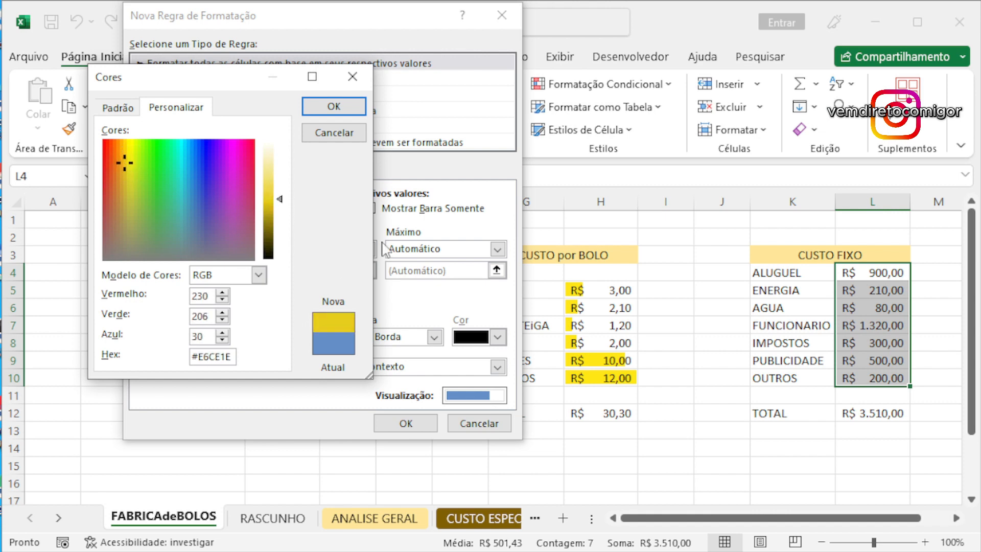
pyautogui.click(334, 106)
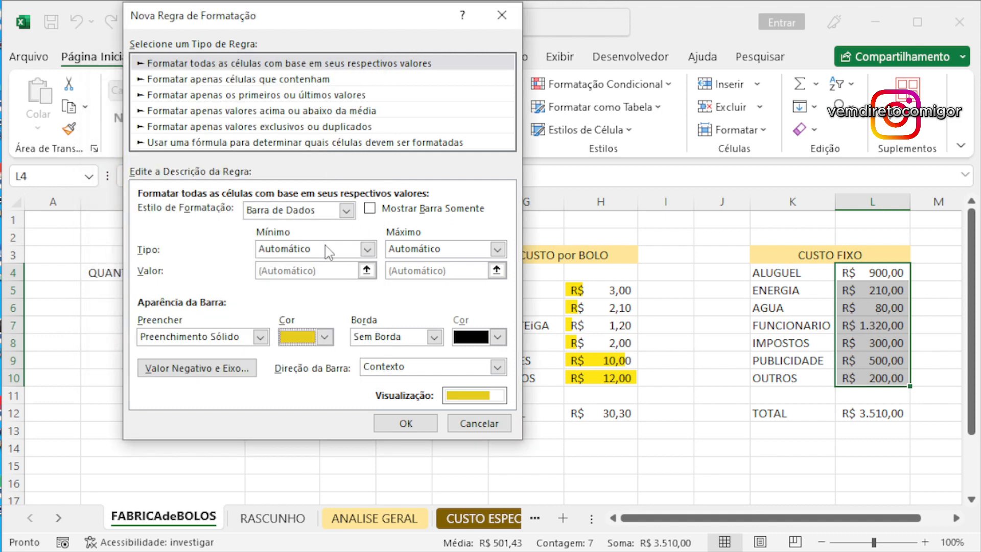
# - Check the theme, standard and recent bar colours, and cancel the new formatting rule
pyautogui.click(325, 337)
pyautogui.moveTo(378, 23)
pyautogui.mouseDown()
pyautogui.moveTo(394, 8)
pyautogui.moveTo(382, 24)
pyautogui.mouseUp()
pyautogui.click(337, 335)
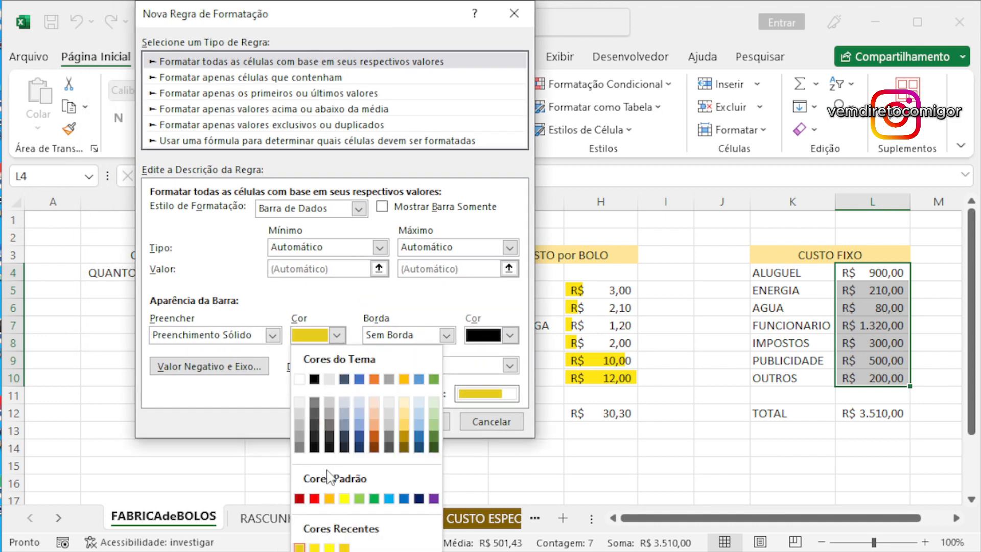
pyautogui.click(519, 12)
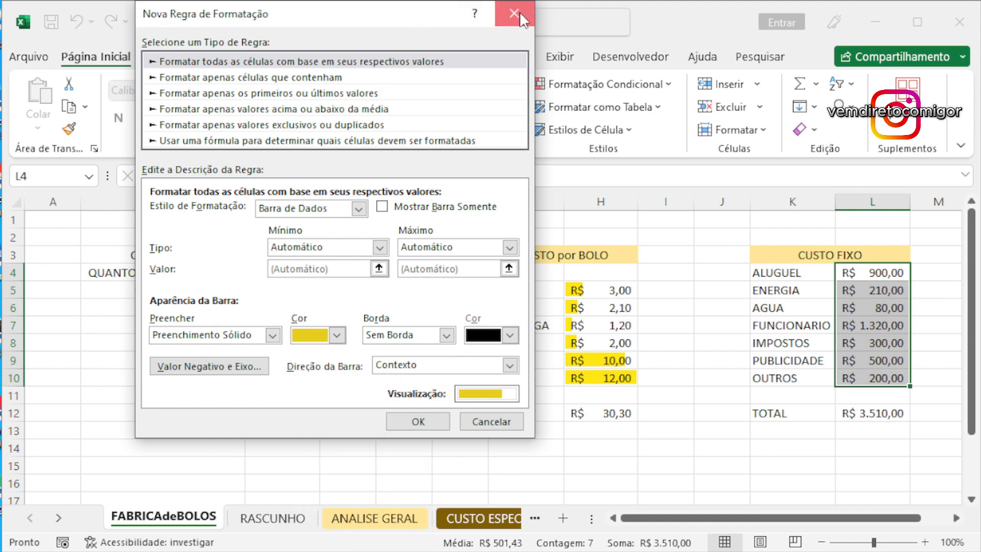
pyautogui.click(519, 11)
# - Examine the recent fill colours for the fixed-cost cells without applying one
pyautogui.click(258, 119)
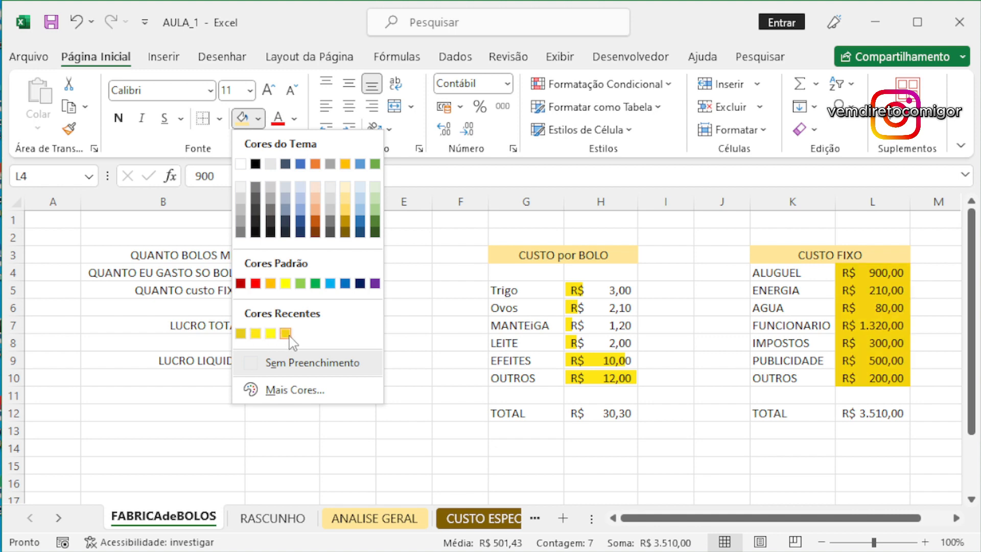
pyautogui.click(255, 119)
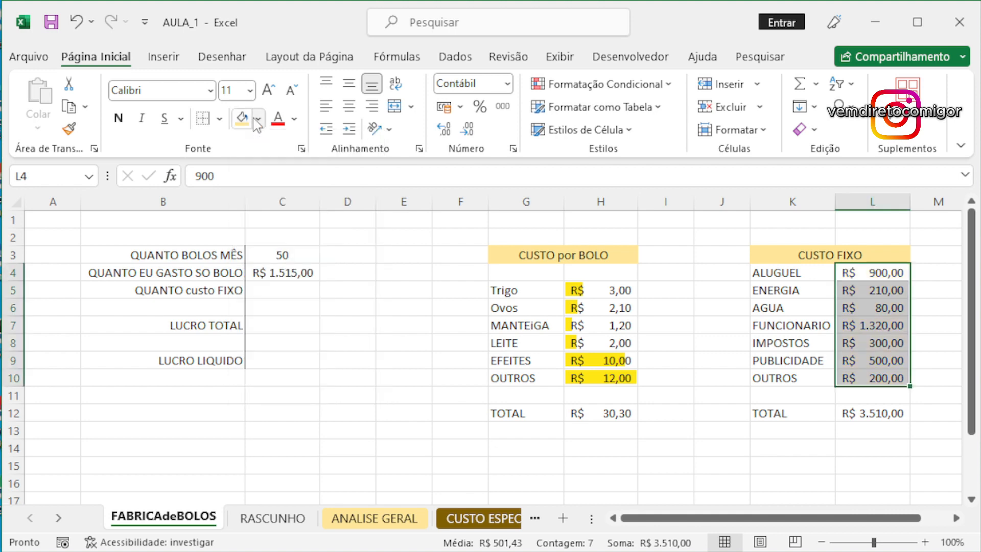
pyautogui.click(258, 118)
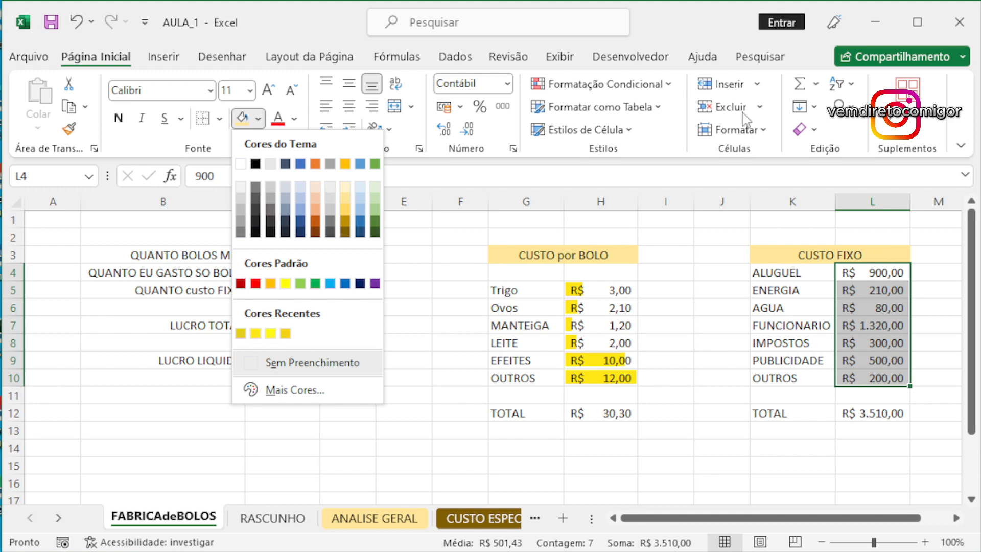
# - Try the orange gradient-fill data bars on the fixed costs in L4:L10
pyautogui.click(659, 84)
pyautogui.moveTo(682, 192)
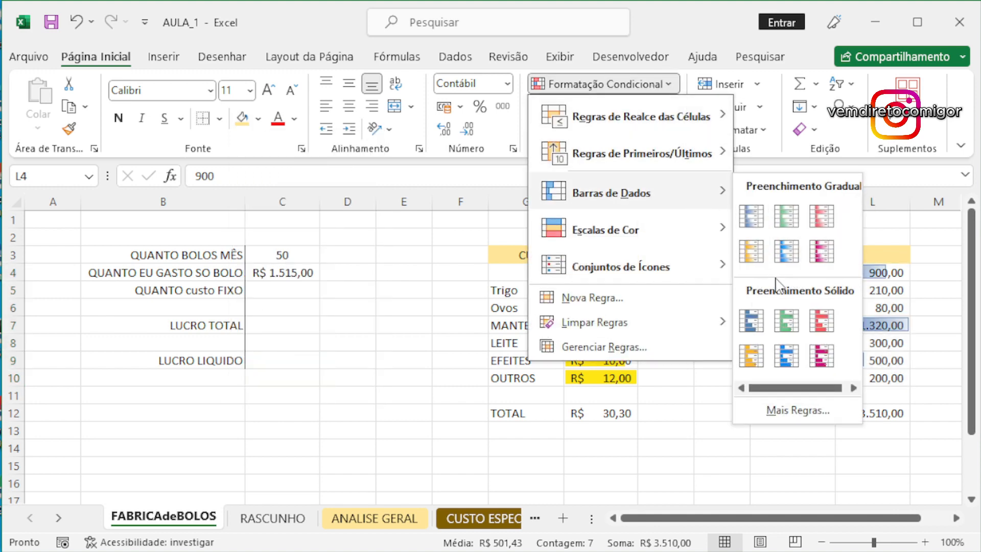
pyautogui.click(754, 260)
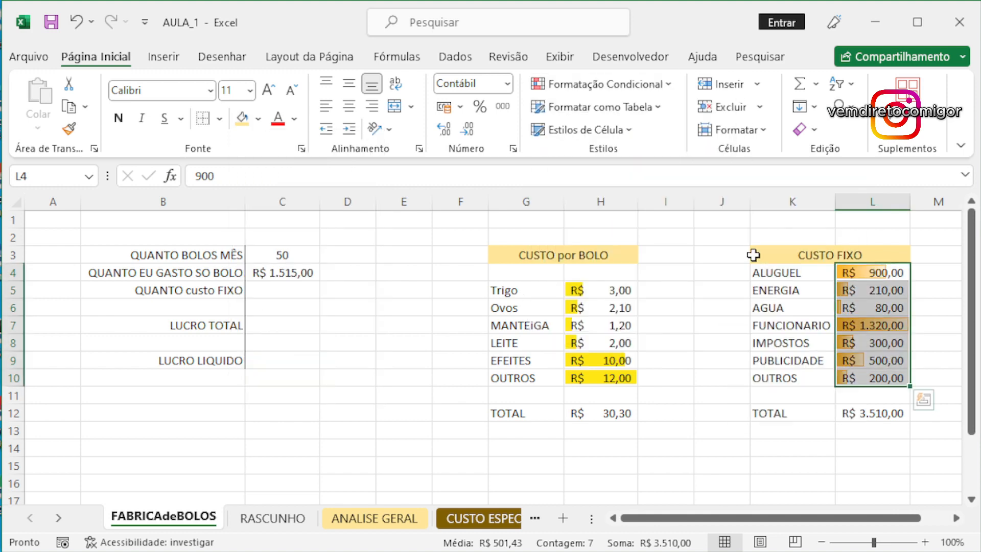
pyautogui.click(695, 295)
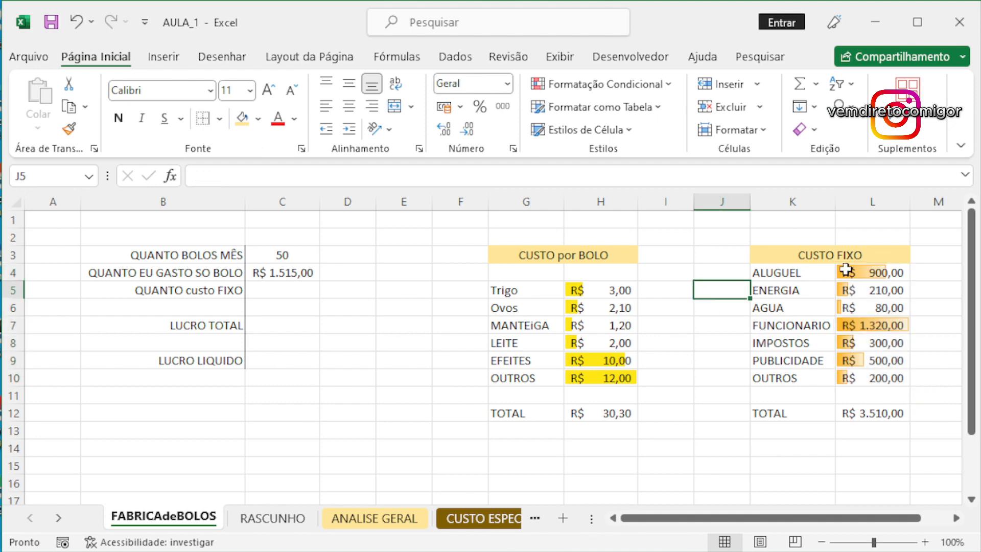
# - Reselect the fixed costs in L4:L10 and reapply the orange gradient-fill data bars
pyautogui.moveTo(863, 272); pyautogui.dragTo(851, 377)
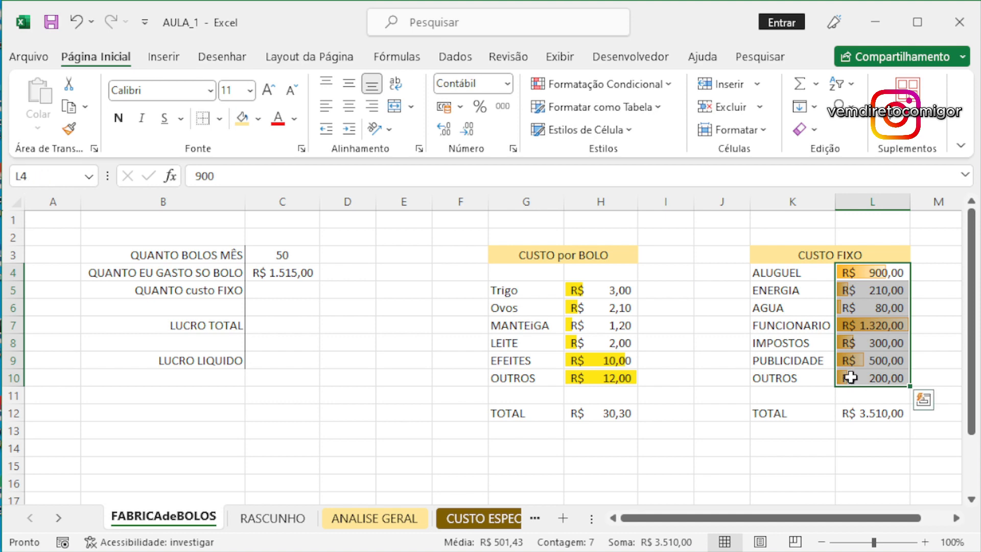
pyautogui.click(603, 84)
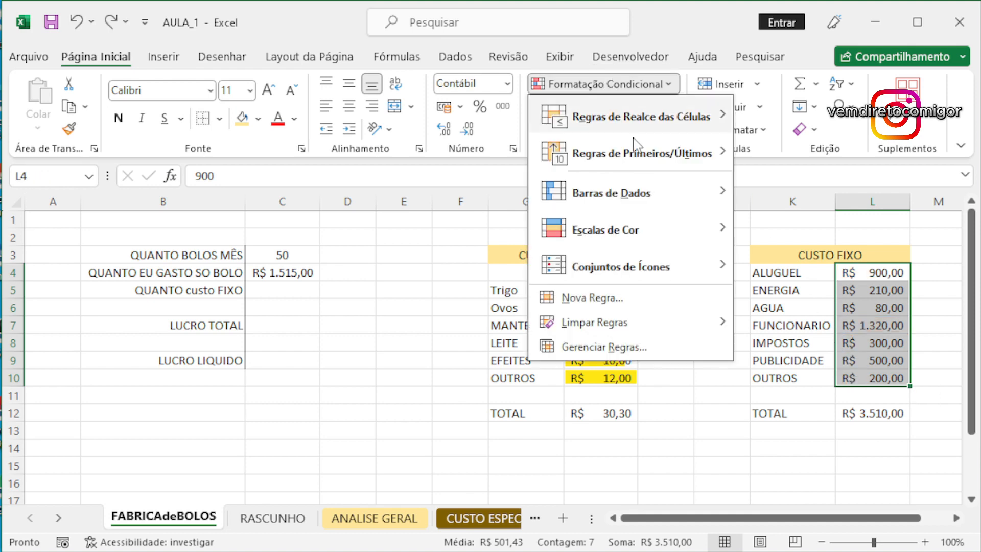
pyautogui.moveTo(649, 196)
pyautogui.click(602, 84)
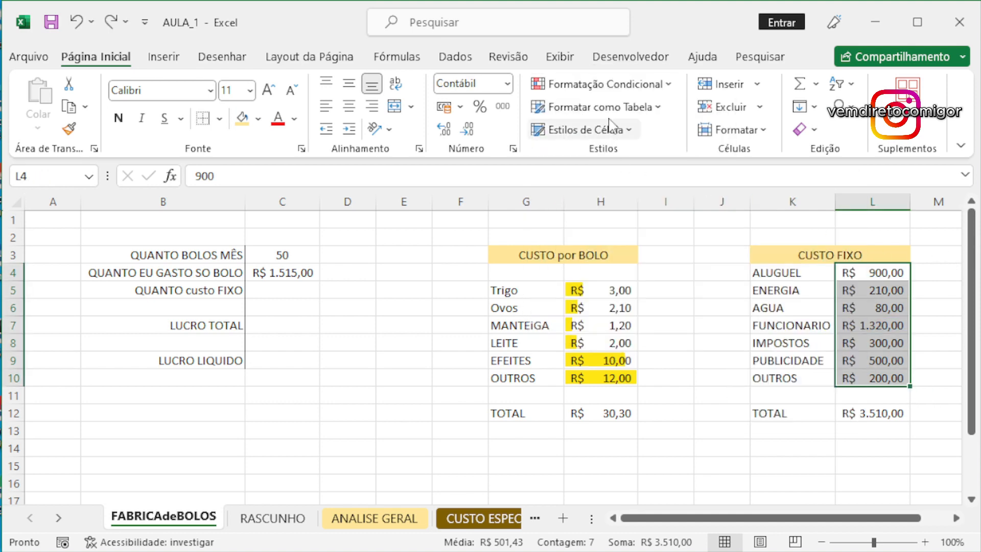
pyautogui.click(602, 105)
pyautogui.click(603, 84)
pyautogui.moveTo(653, 194)
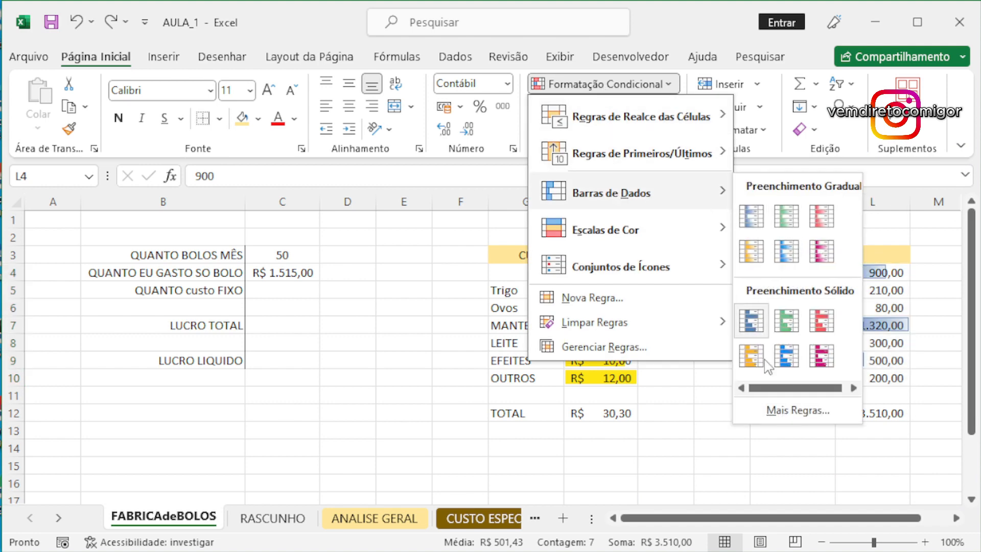
pyautogui.click(751, 251)
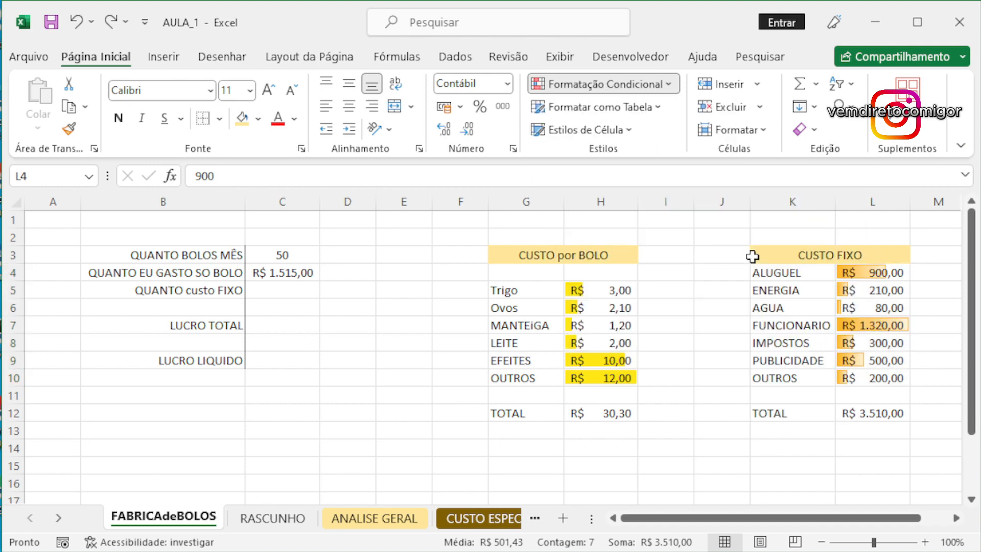
# - Edit the data bar rule for L4:L10 to use a yellow bar fill colour and accept the change
pyautogui.click(619, 90)
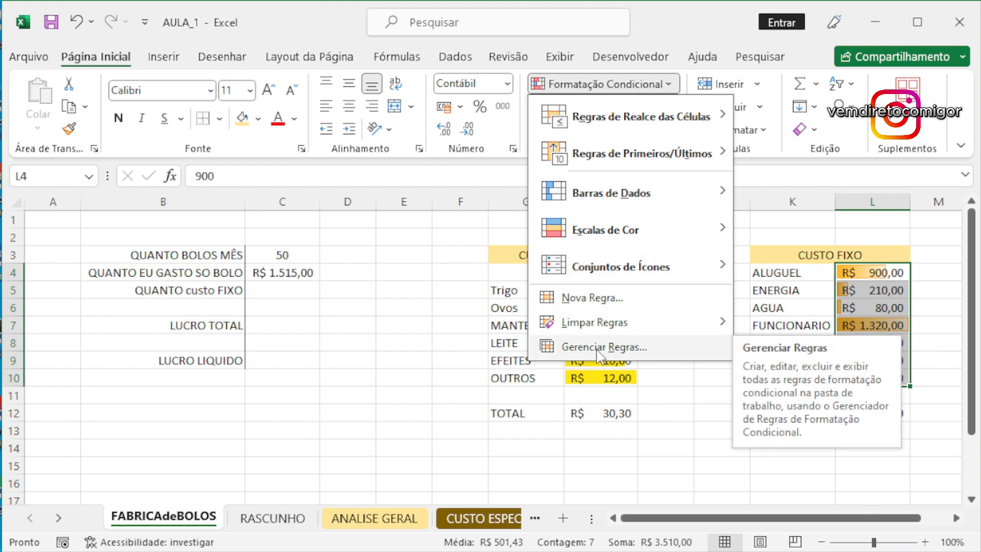
pyautogui.click(598, 349)
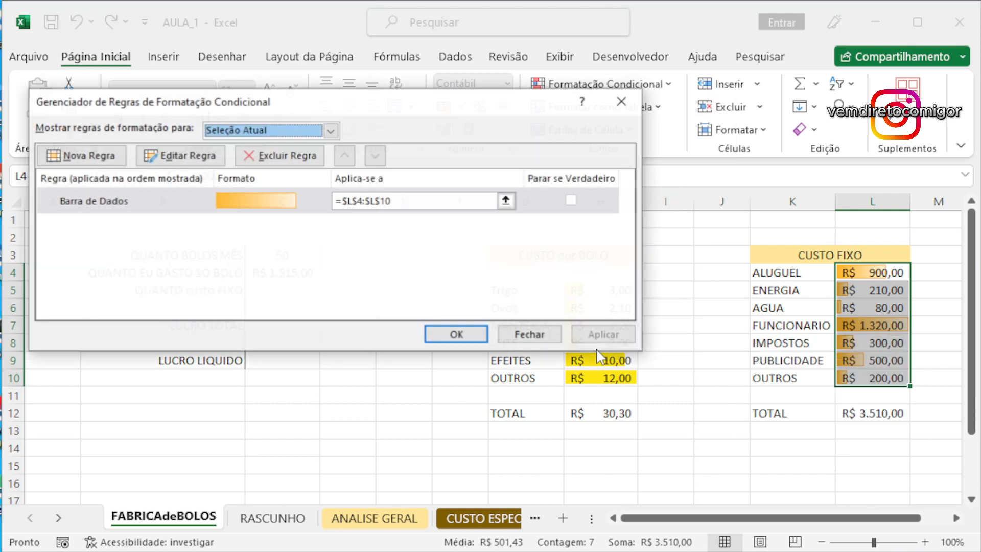
pyautogui.doubleClick(258, 207)
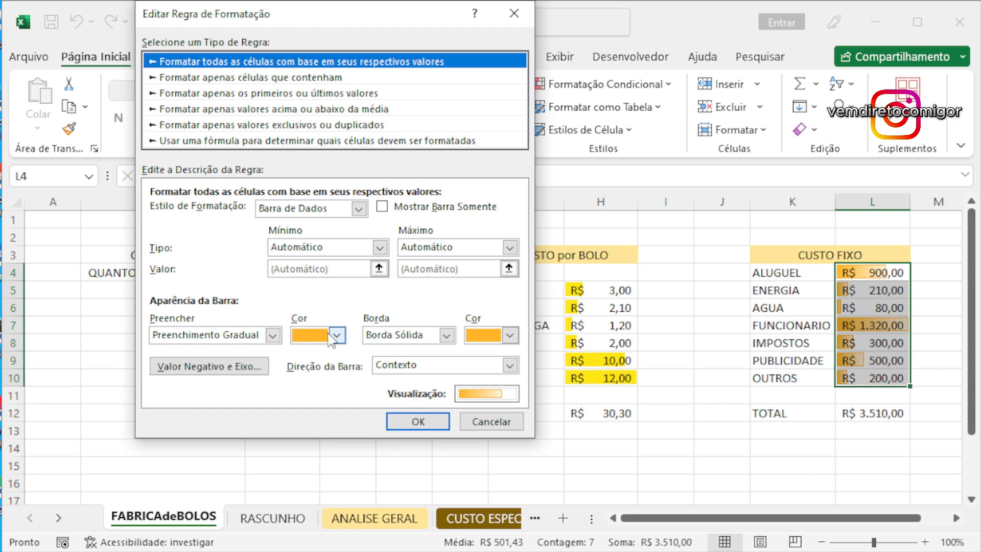
pyautogui.click(335, 335)
pyautogui.click(329, 547)
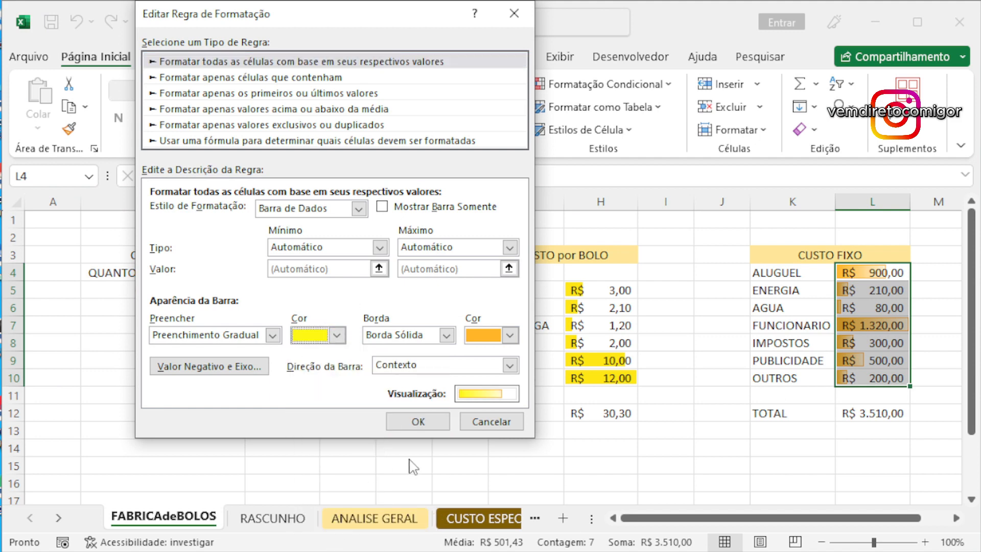
pyautogui.click(418, 422)
pyautogui.click(457, 334)
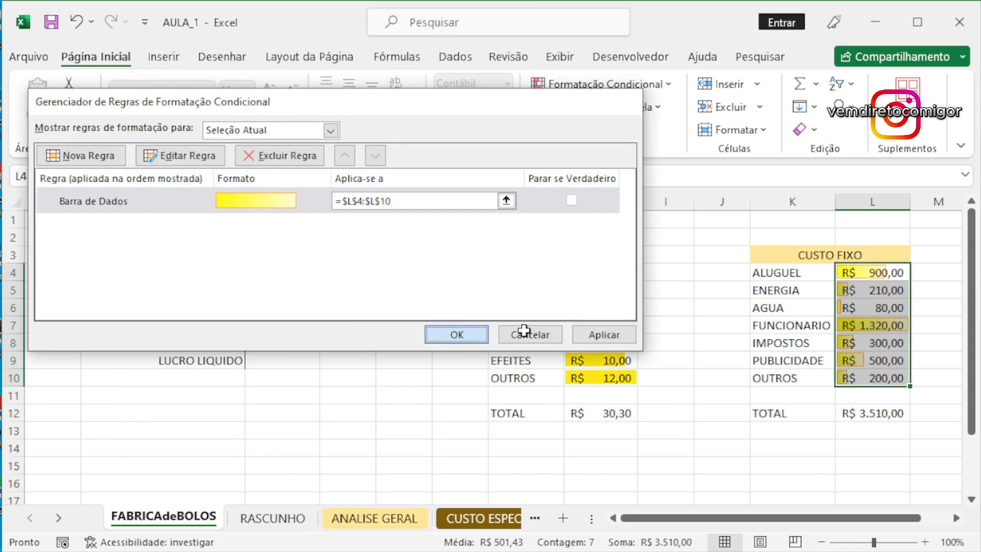
# - Review the fill and border settings of the L4:L10 data bar rule and close the rule manager without changes
pyautogui.moveTo(865, 275); pyautogui.dragTo(851, 378)
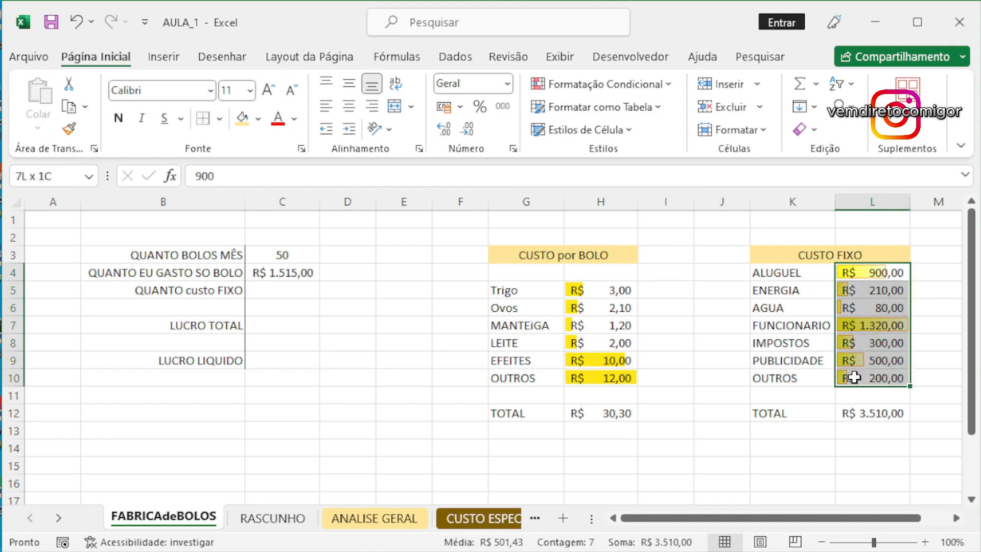
pyautogui.click(612, 87)
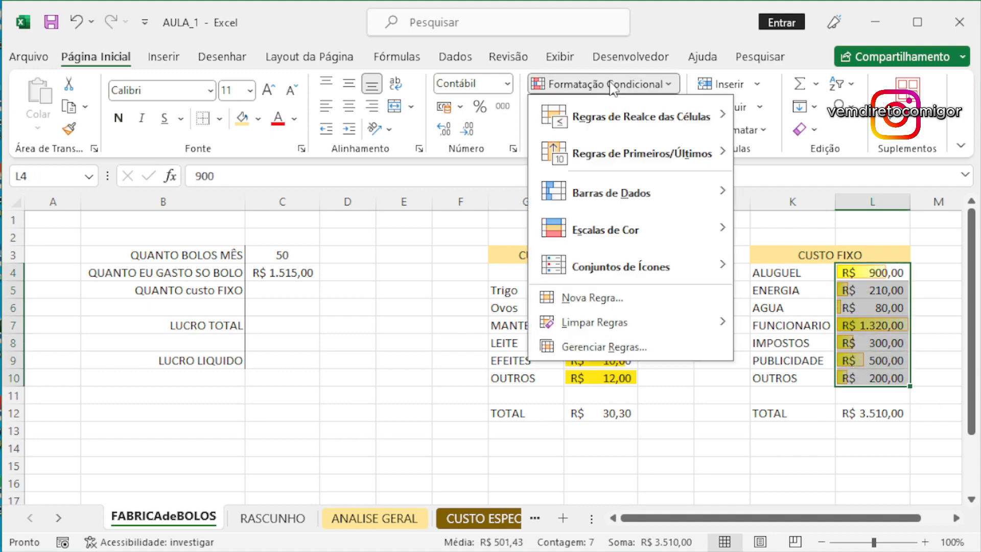
pyautogui.click(645, 351)
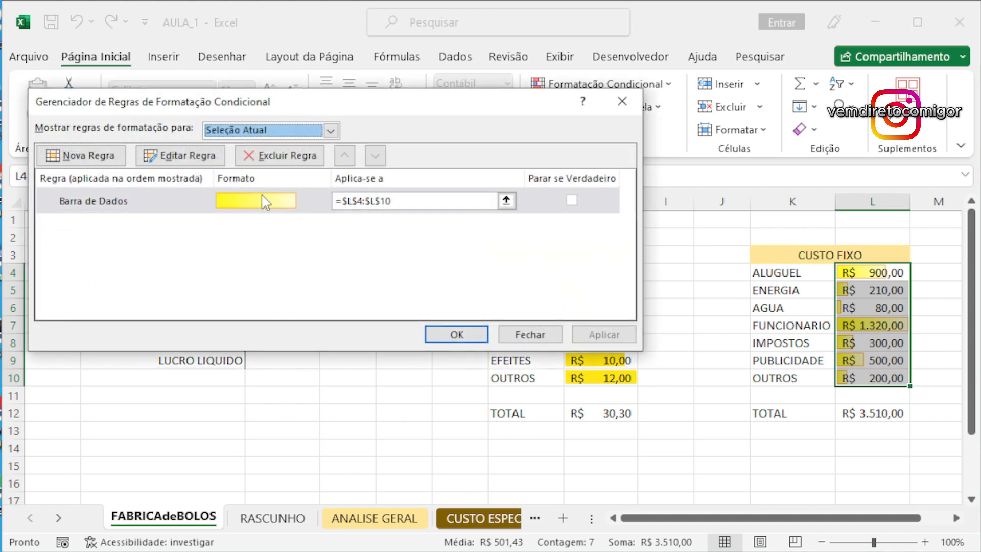
pyautogui.click(190, 156)
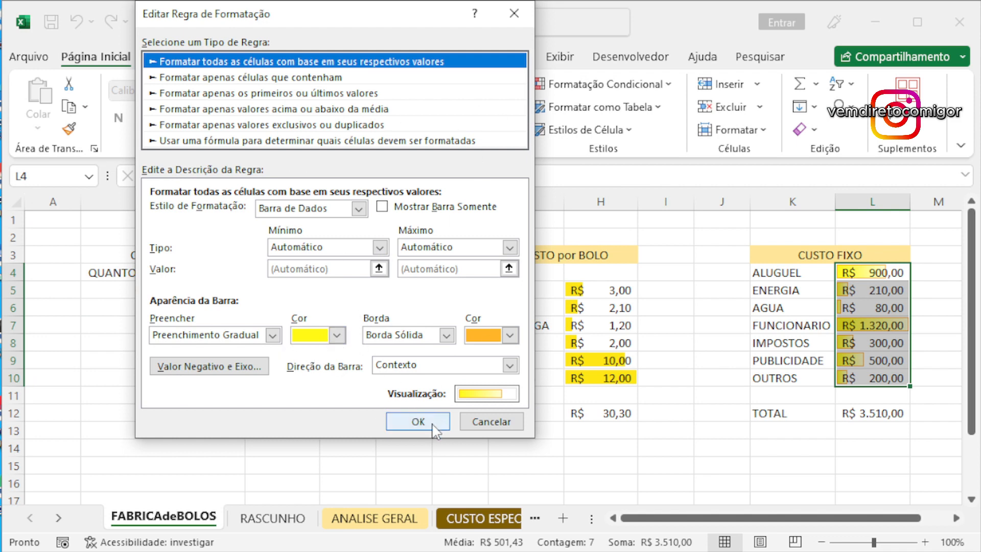
pyautogui.click(473, 420)
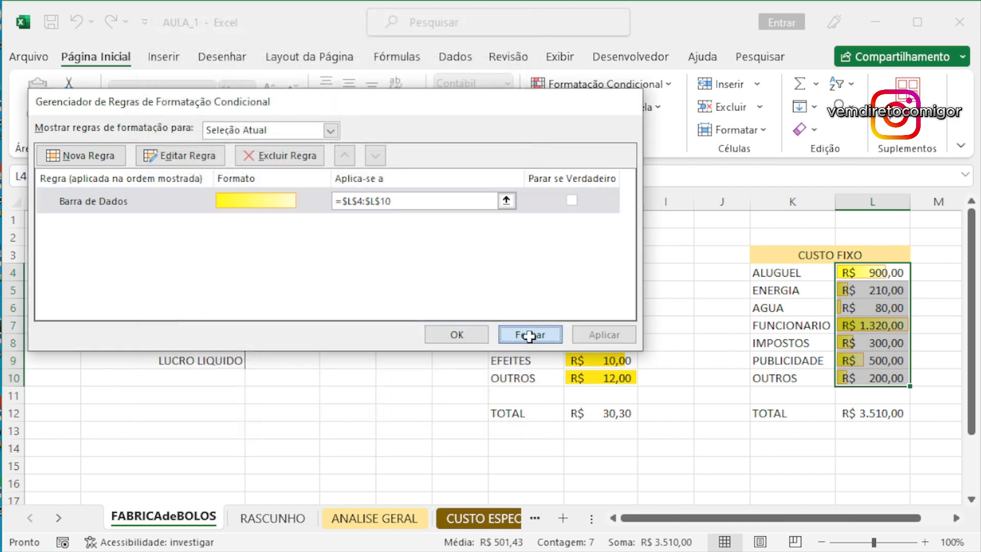
pyautogui.click(530, 334)
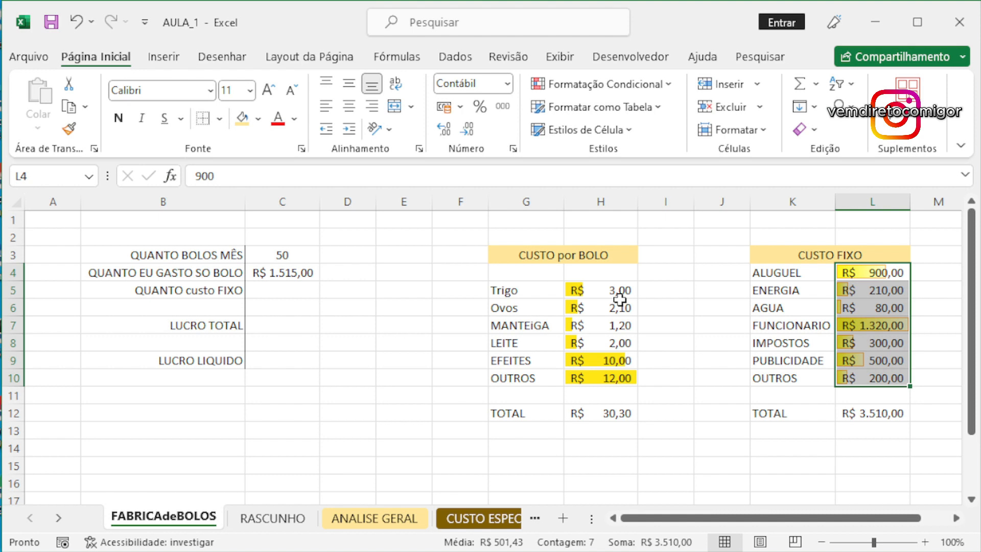
pyautogui.click(675, 303)
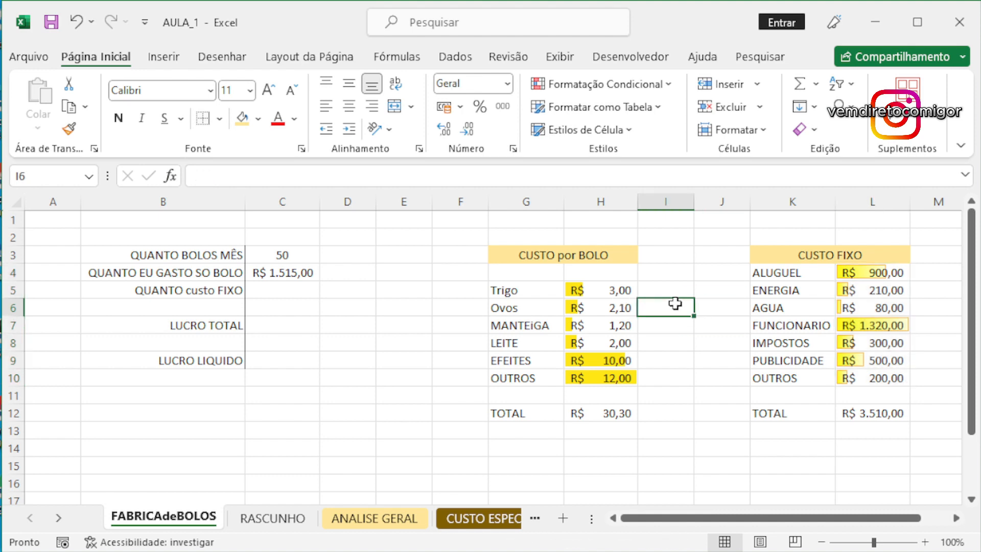
# - Fill the total rows K12:L12 and G12:H12 with the same light gold as the table headings
pyautogui.moveTo(804, 410); pyautogui.dragTo(862, 412)
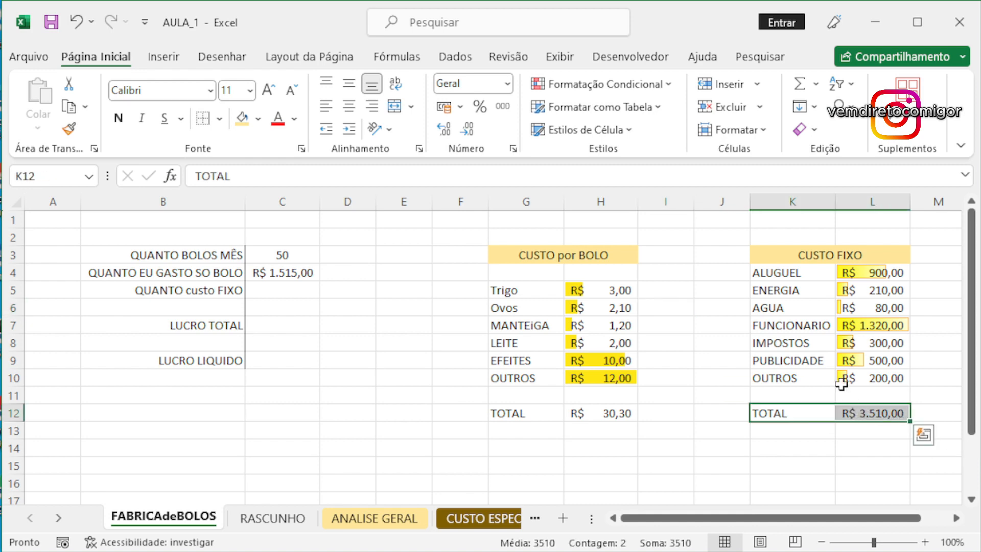
pyautogui.click(242, 119)
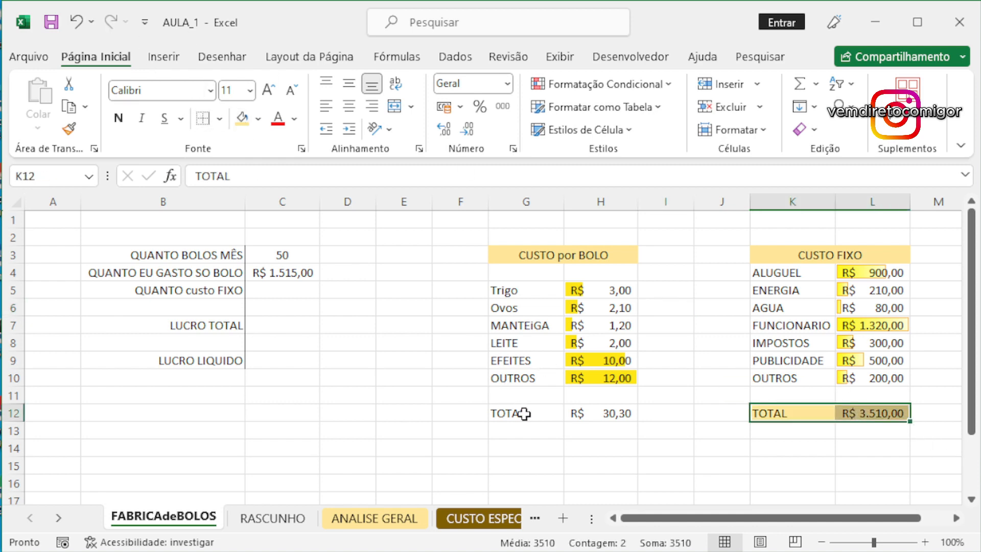
pyautogui.moveTo(526, 411); pyautogui.dragTo(585, 414)
pyautogui.click(242, 119)
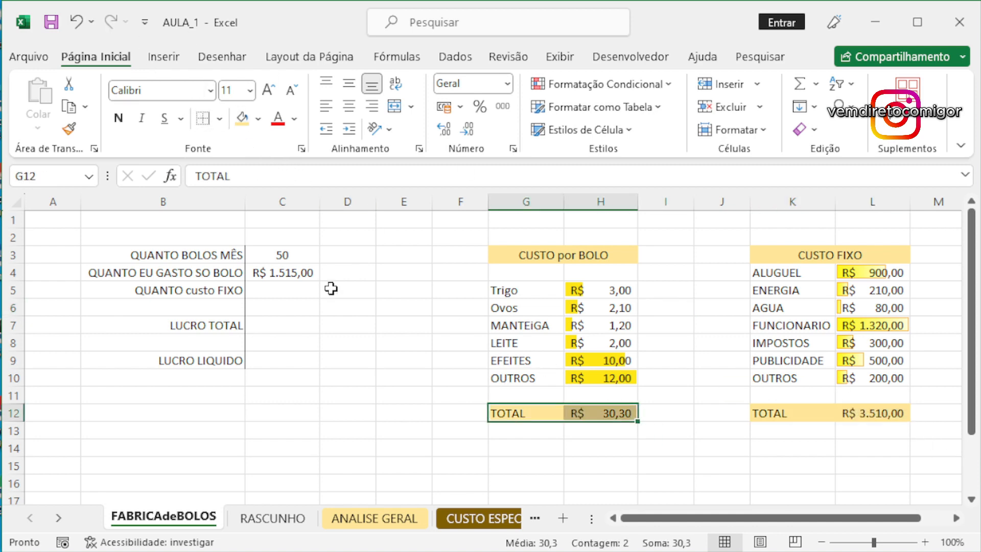
pyautogui.click(332, 289)
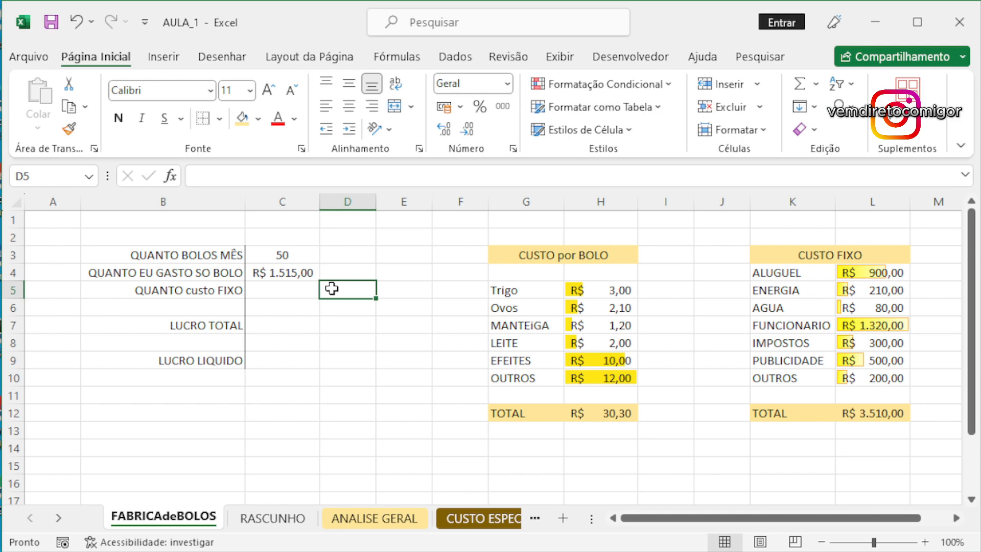
# - Link the QUANTO custo FIXO cell C5 to the fixed-cost total with the formula =L12
pyautogui.click(391, 296)
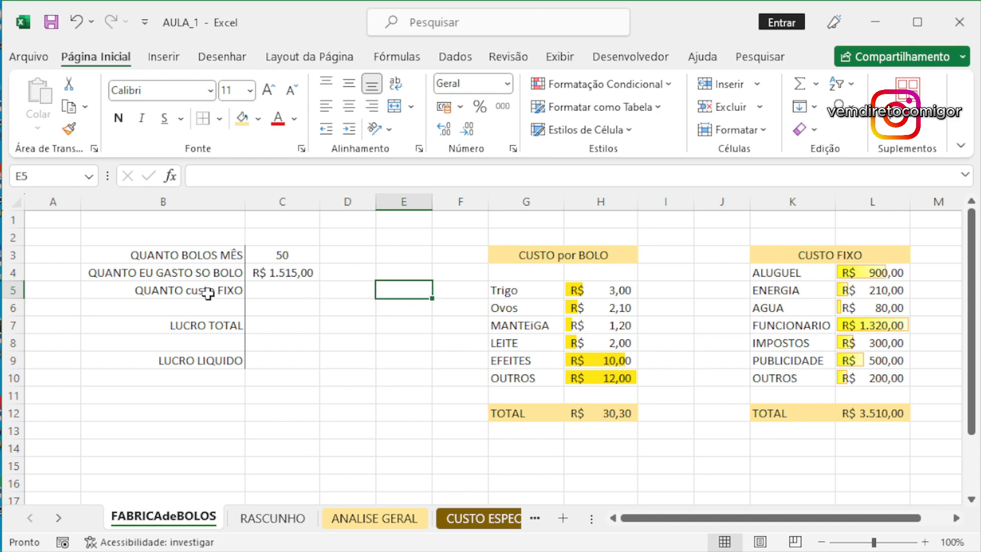
pyautogui.click(264, 291)
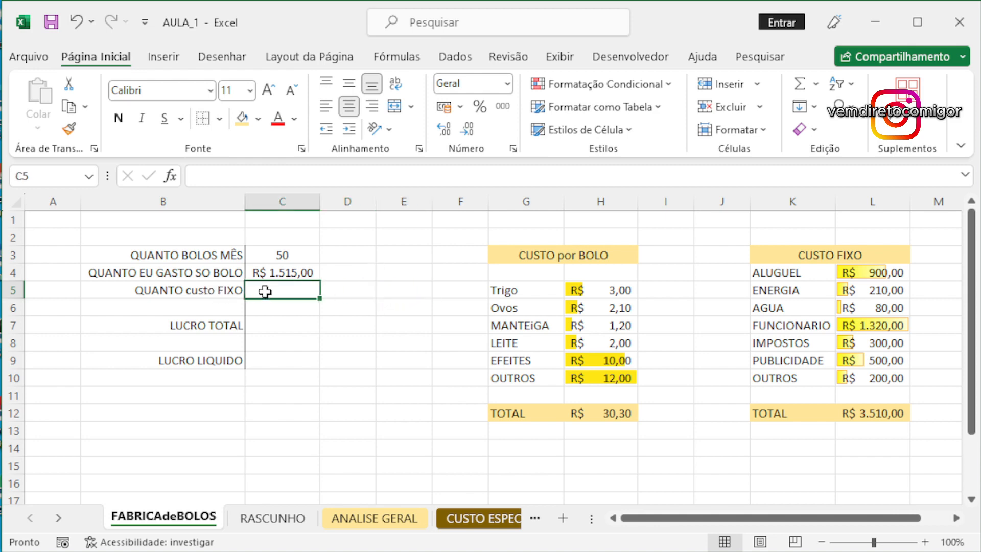
pyautogui.write('=')
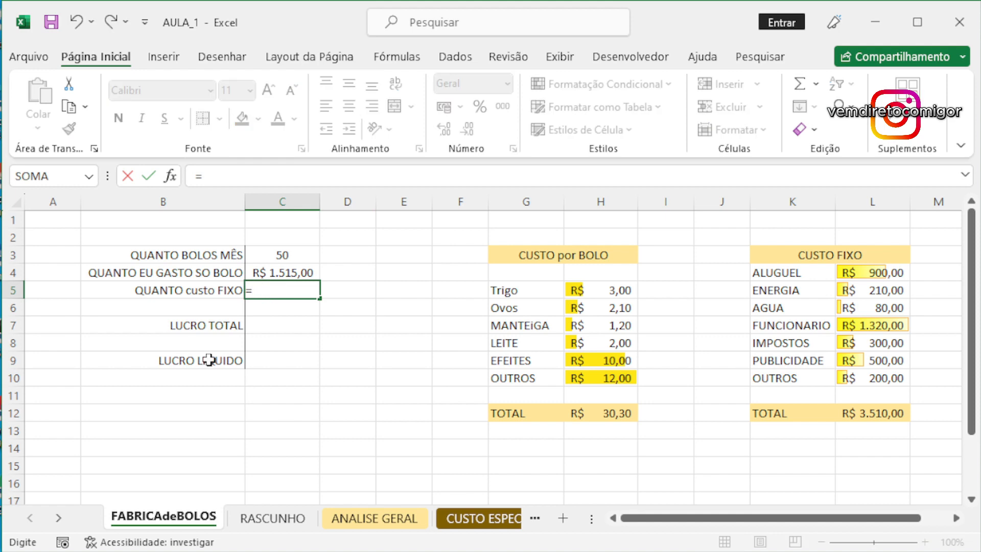
pyautogui.click(863, 413)
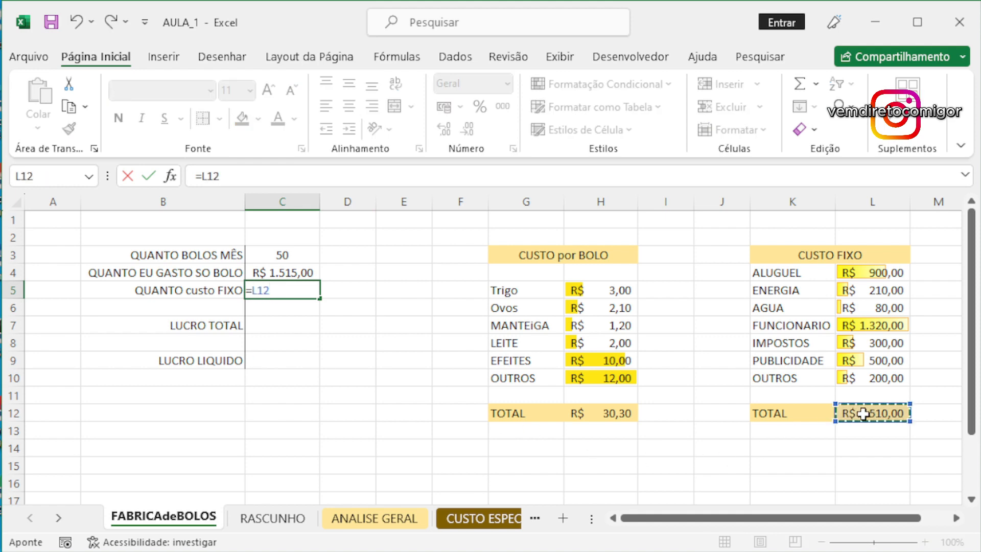
pyautogui.press('Return')
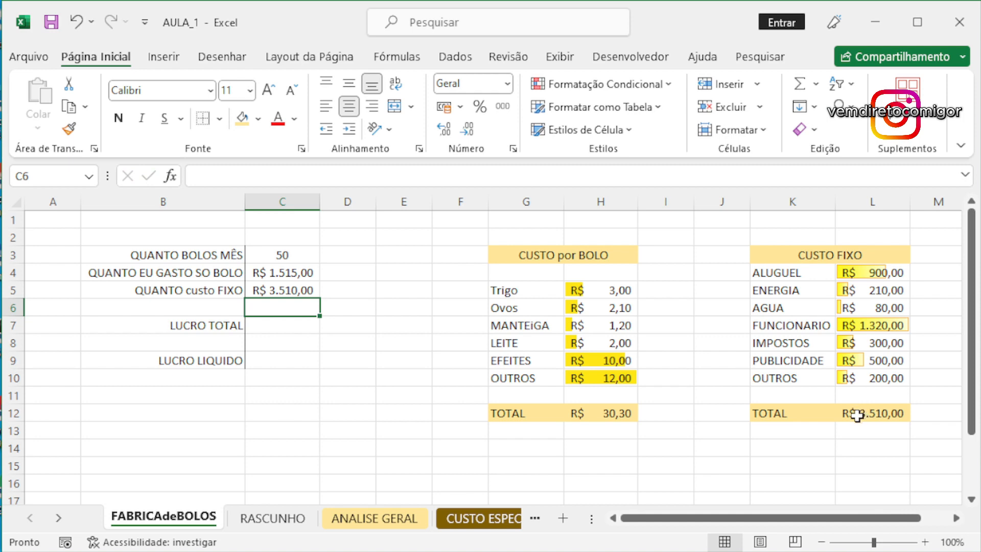
# - Set the AGUA fixed cost in L6 to 110 and the EFEITES cost in H9 to 15
pyautogui.click(882, 309)
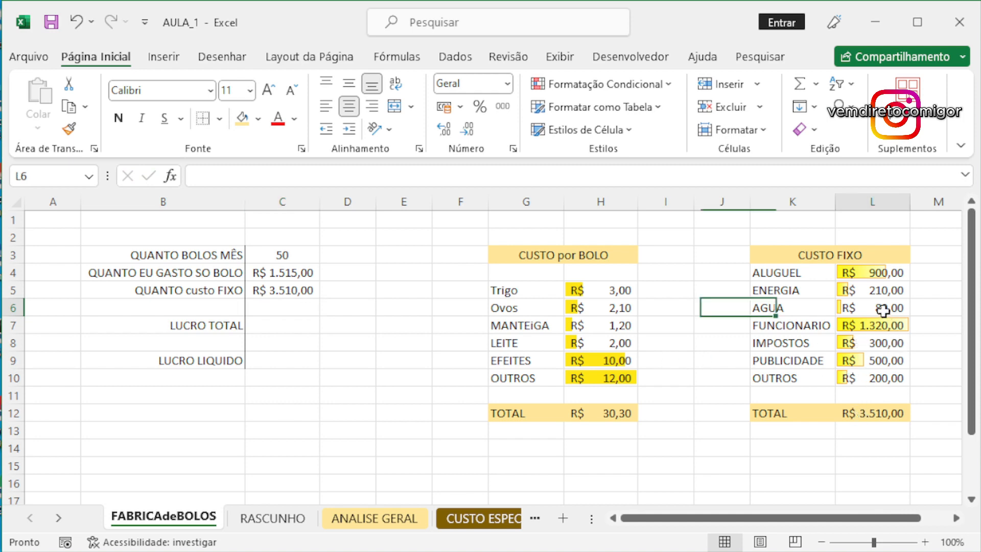
pyautogui.write('110')
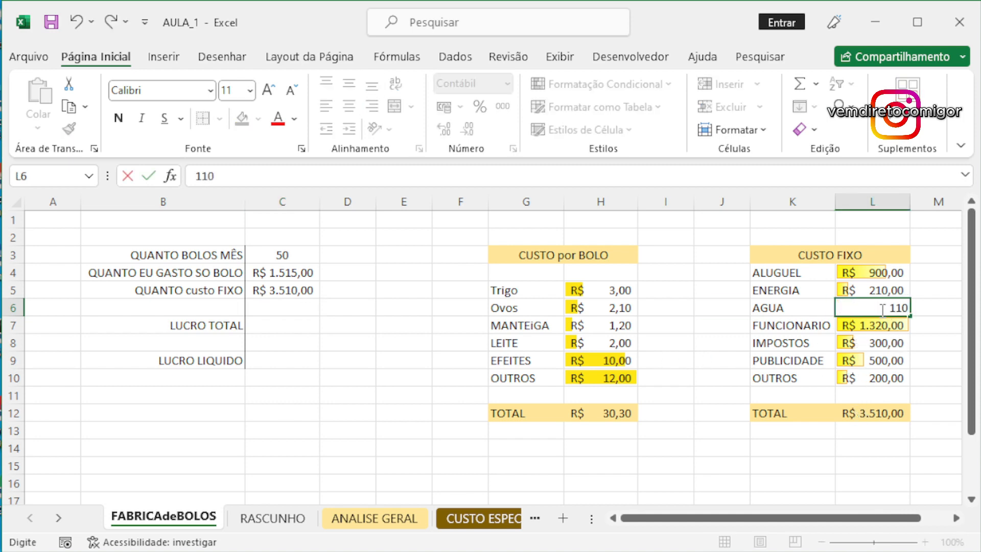
pyautogui.press('Return')
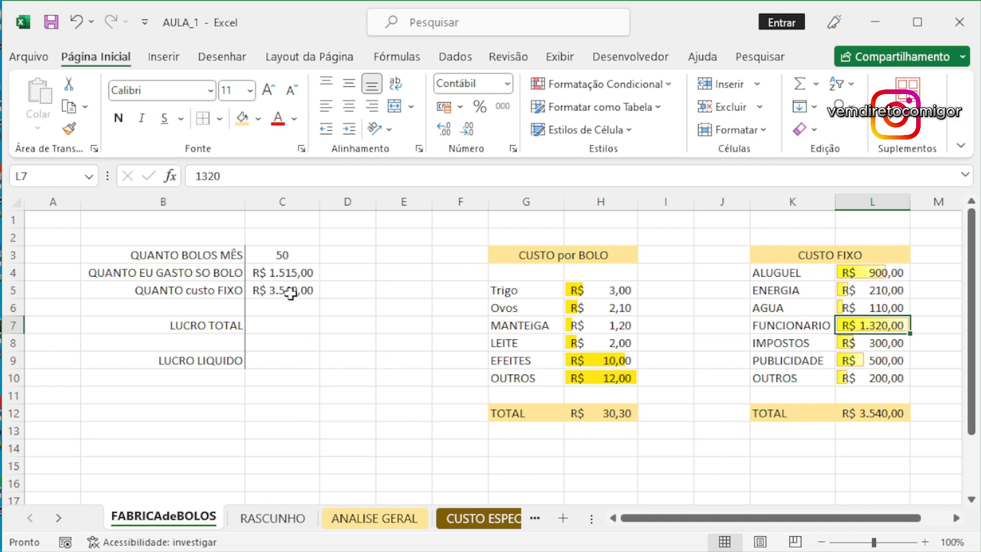
pyautogui.click(603, 362)
pyautogui.write('15')
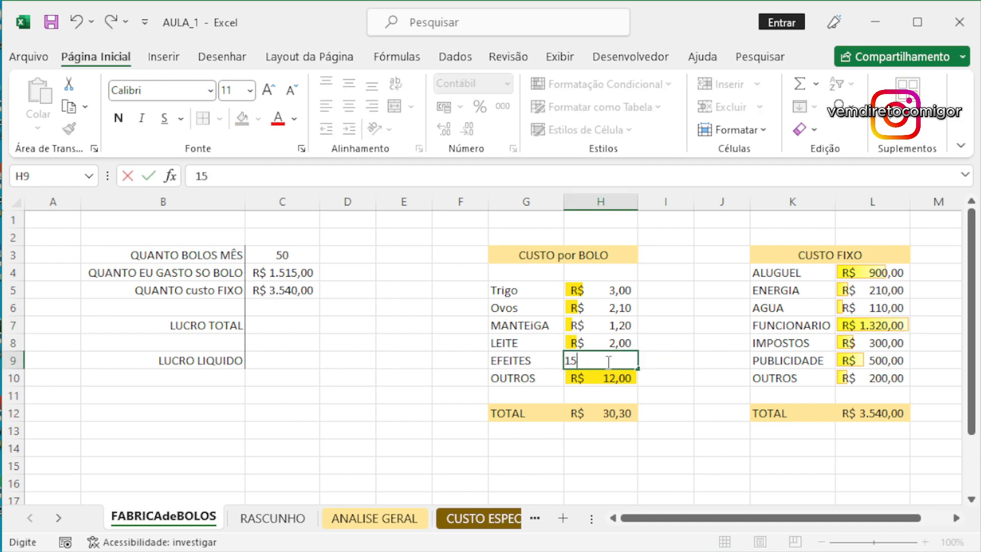
pyautogui.press('Return')
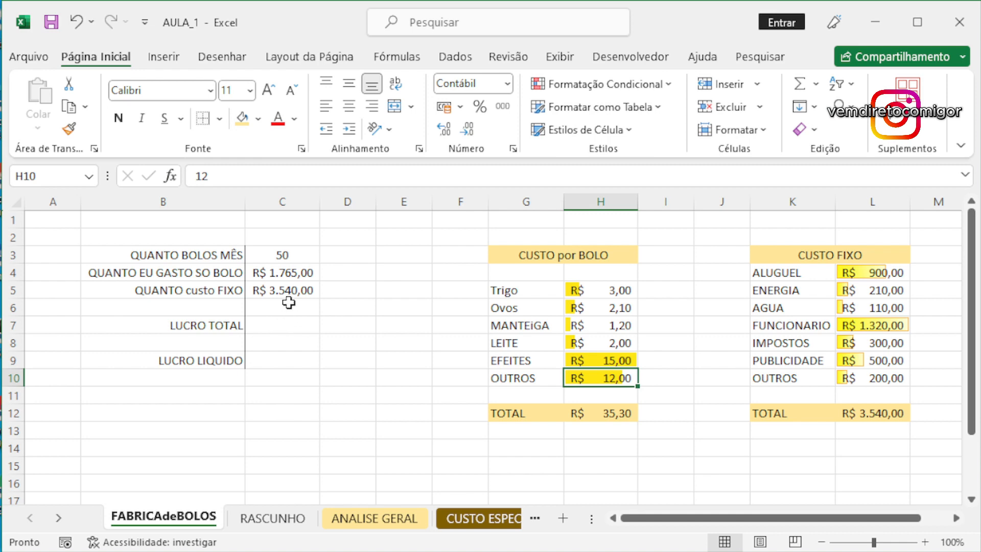
# - Fill the monthly cake quantity cell C3 with the light gold colour
pyautogui.click(285, 254)
pyautogui.click(242, 118)
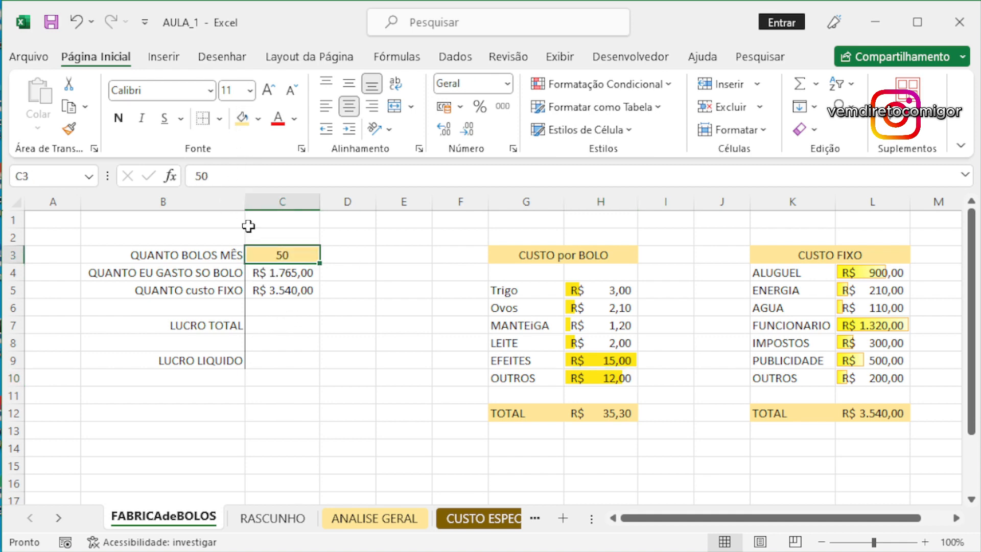
pyautogui.click(297, 312)
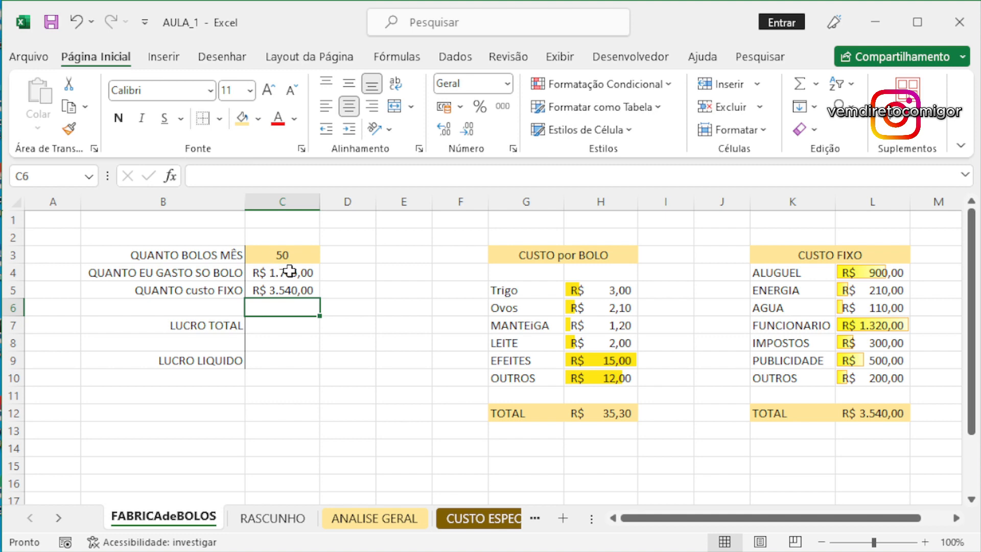
# - Replace the label in B3 with META and enter 100 as the target in C3
pyautogui.click(205, 253)
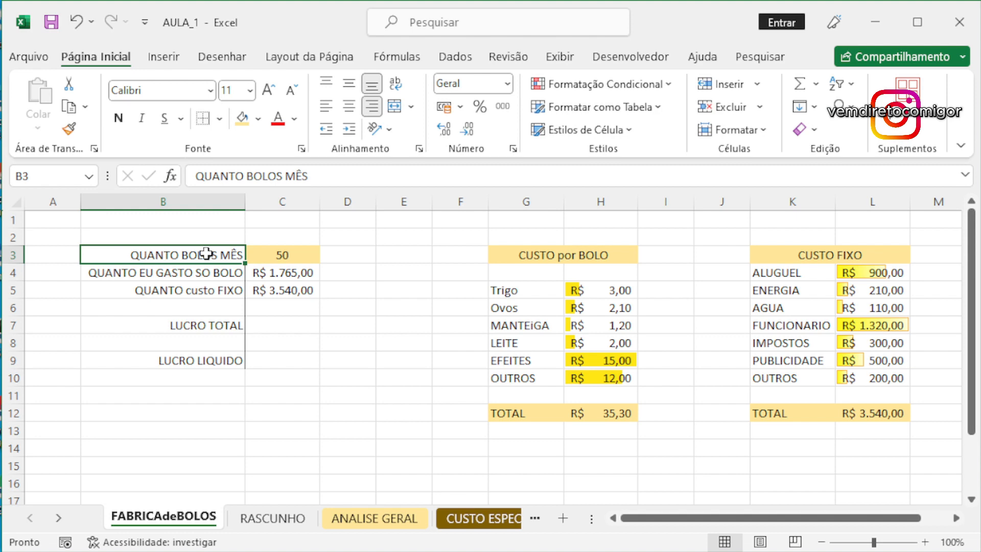
pyautogui.write('META')
pyautogui.press('Return')
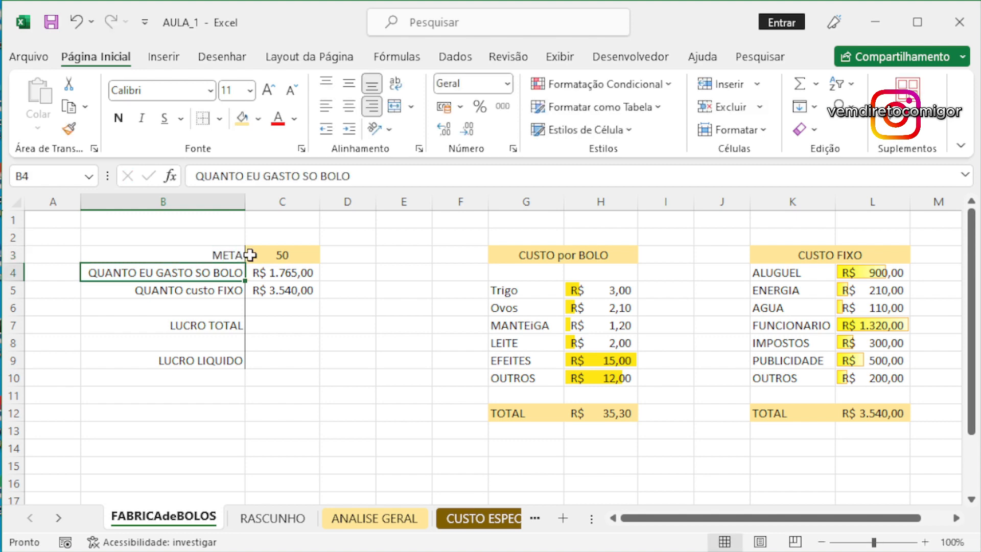
pyautogui.click(267, 253)
pyautogui.write('100')
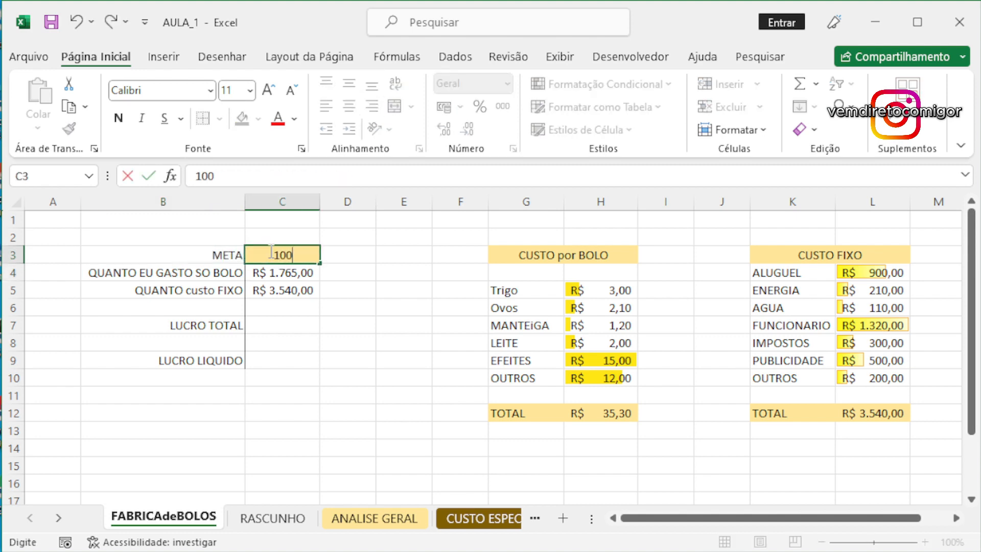
# - Undo the last two edits, the 100 entered in C3 and the META label in B3
pyautogui.press('Return')
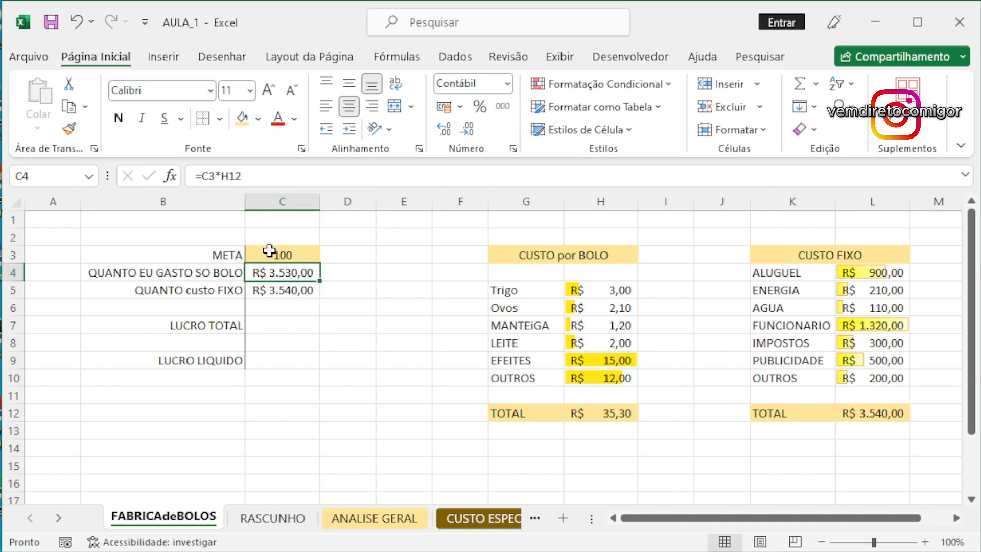
pyautogui.click(226, 255)
pyautogui.hotkey('ctrl', 'z')
pyautogui.hotkey('ctrl', 'z')
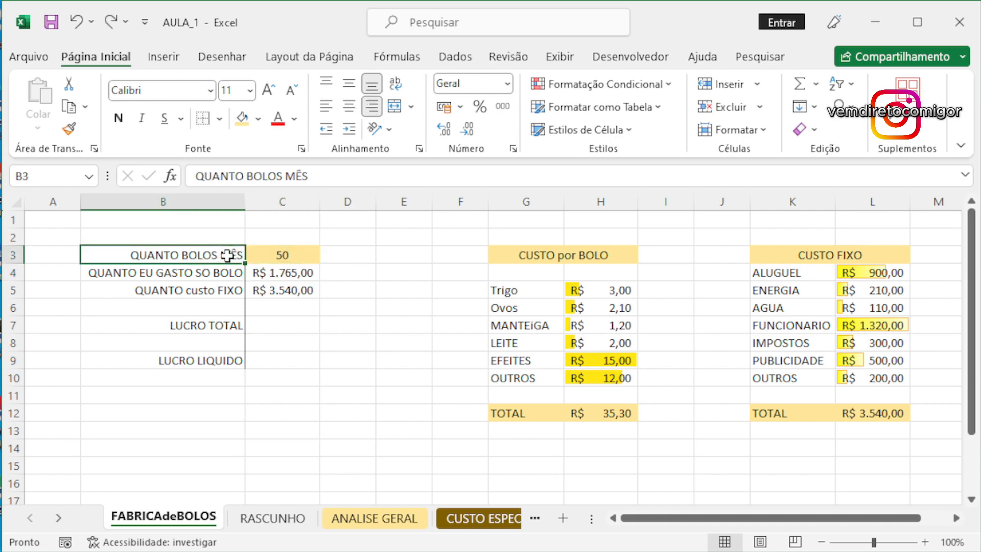
# - Add a META label in B2 with the value 100 in C2
pyautogui.click(235, 238)
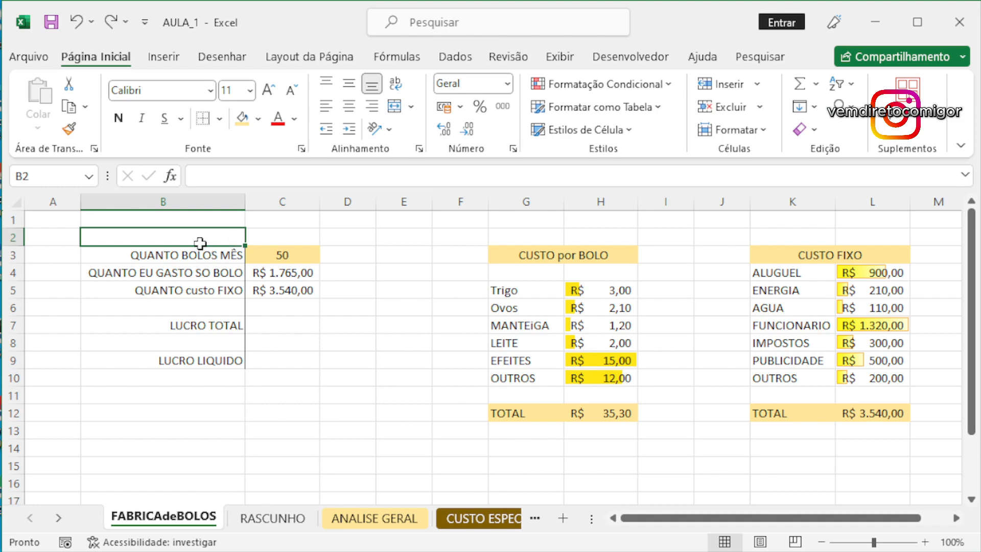
pyautogui.write('META')
pyautogui.press('Return')
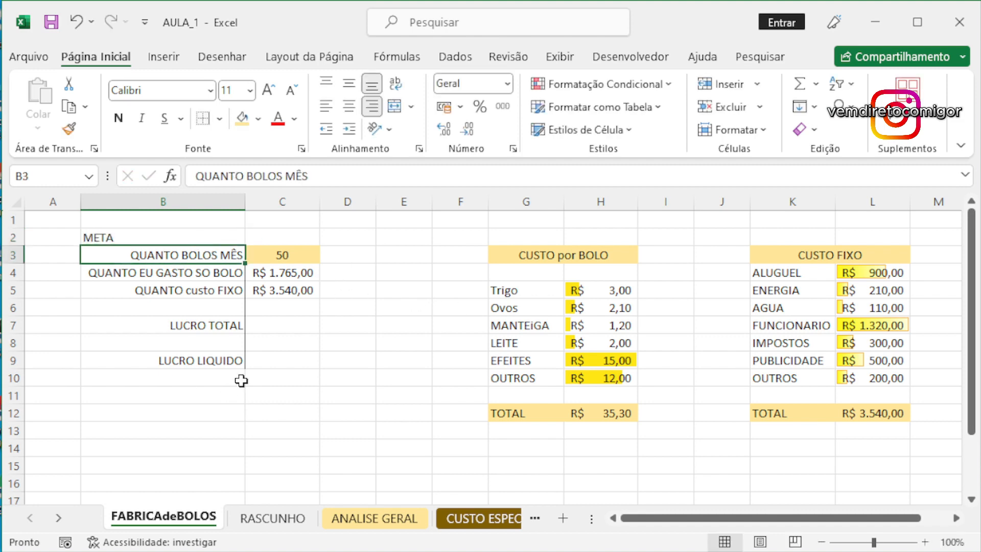
pyautogui.click(286, 237)
pyautogui.write('100')
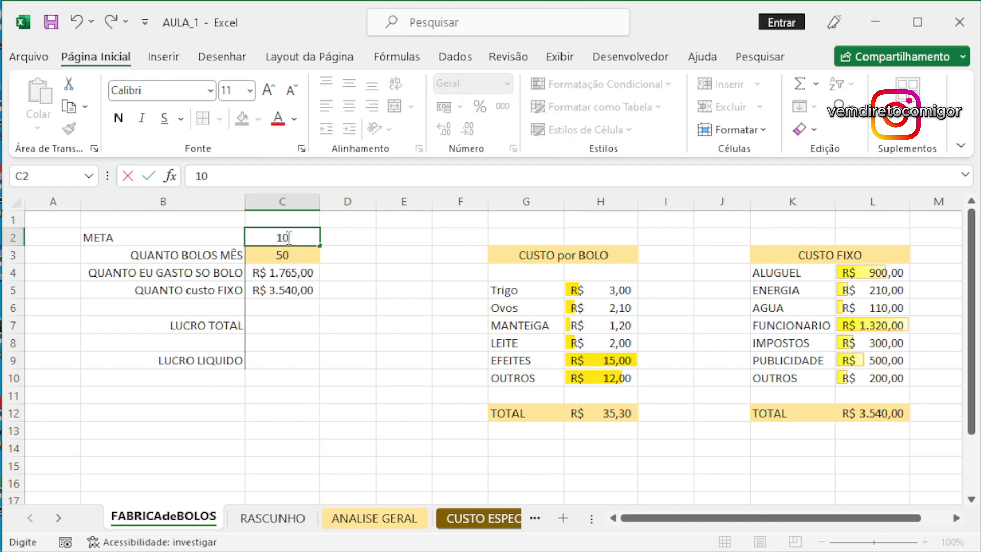
pyautogui.press('Return')
# - Right-align the META label in B2 and give B2:C2 a grey font colour
pyautogui.click(209, 238)
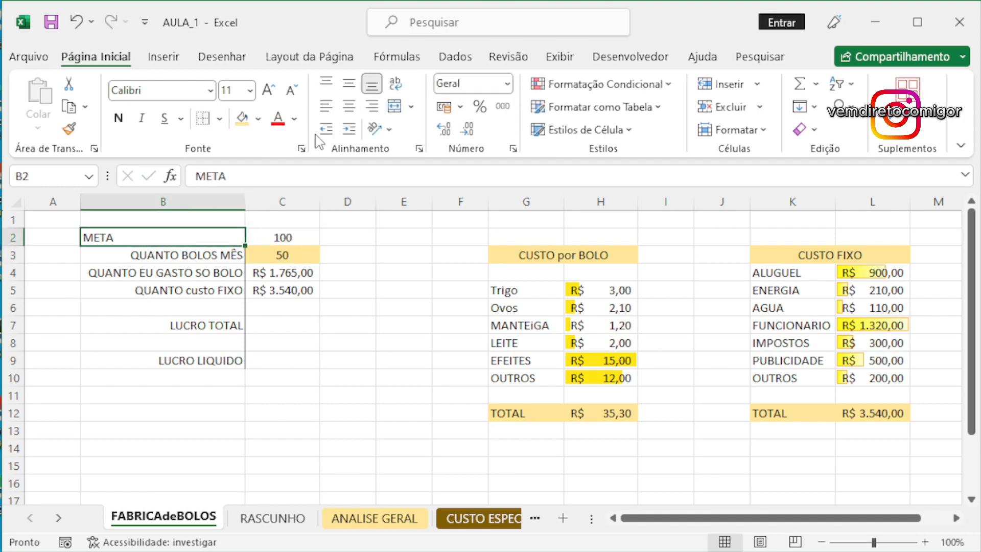
pyautogui.click(371, 105)
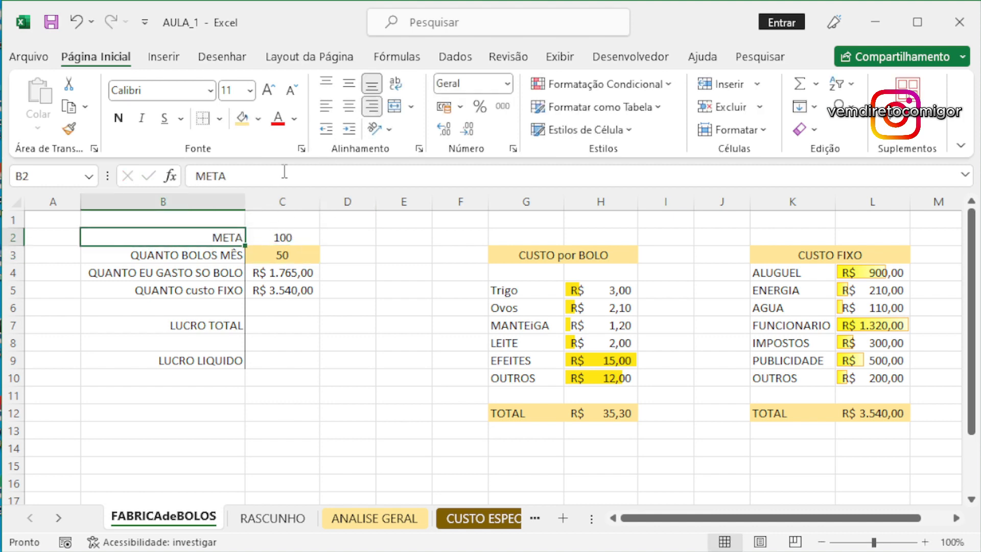
pyautogui.moveTo(389, 273); pyautogui.dragTo(361, 269)
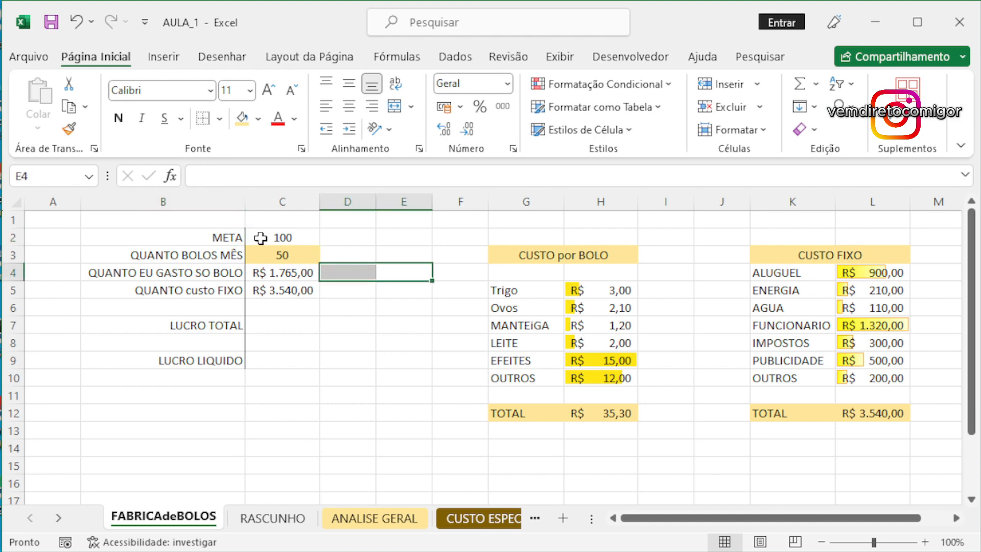
pyautogui.moveTo(225, 237); pyautogui.dragTo(261, 229)
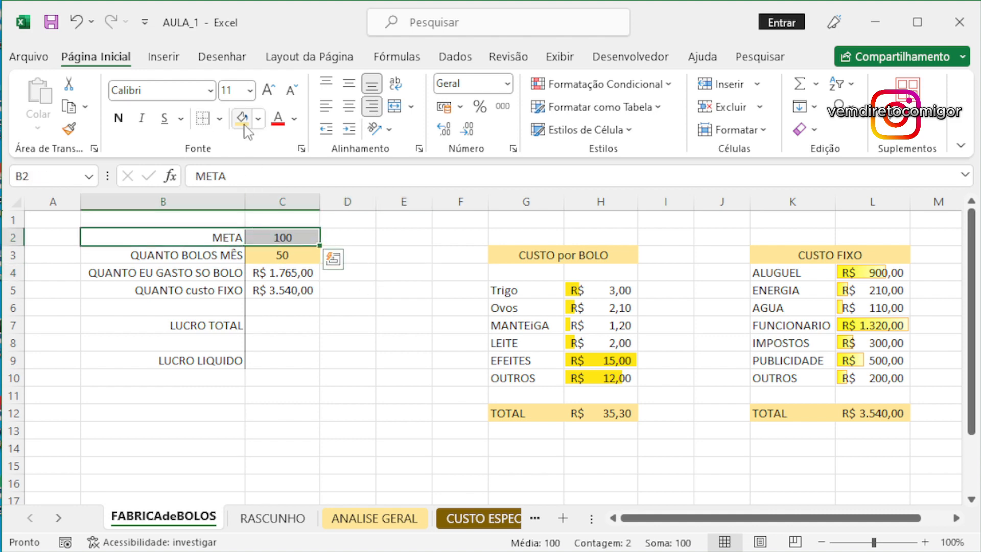
pyautogui.click(295, 118)
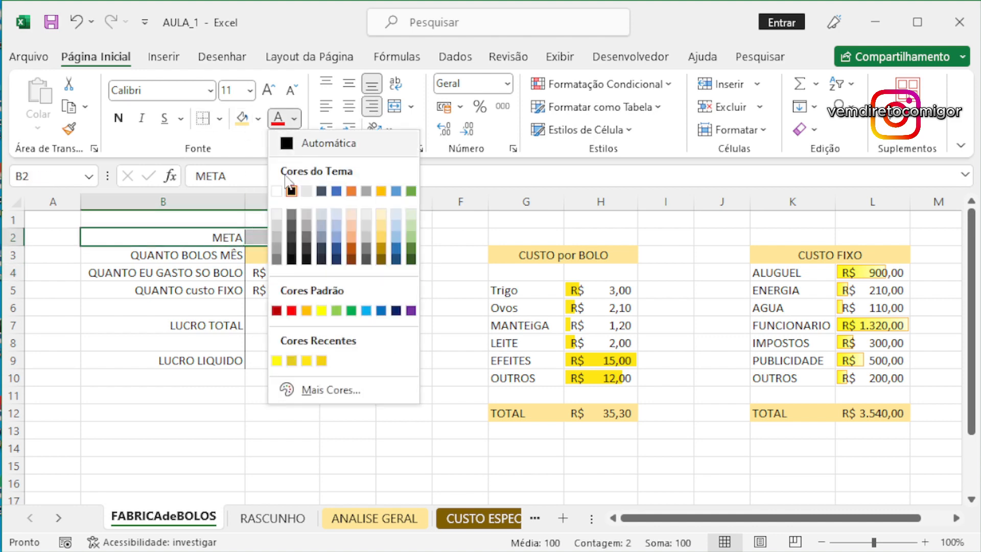
pyautogui.click(305, 225)
pyautogui.click(366, 268)
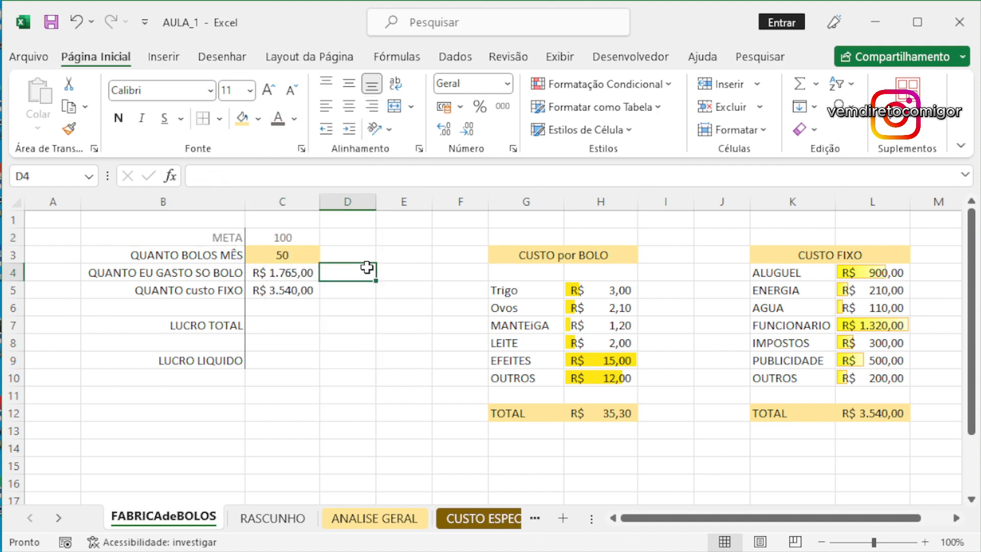
pyautogui.click(276, 257)
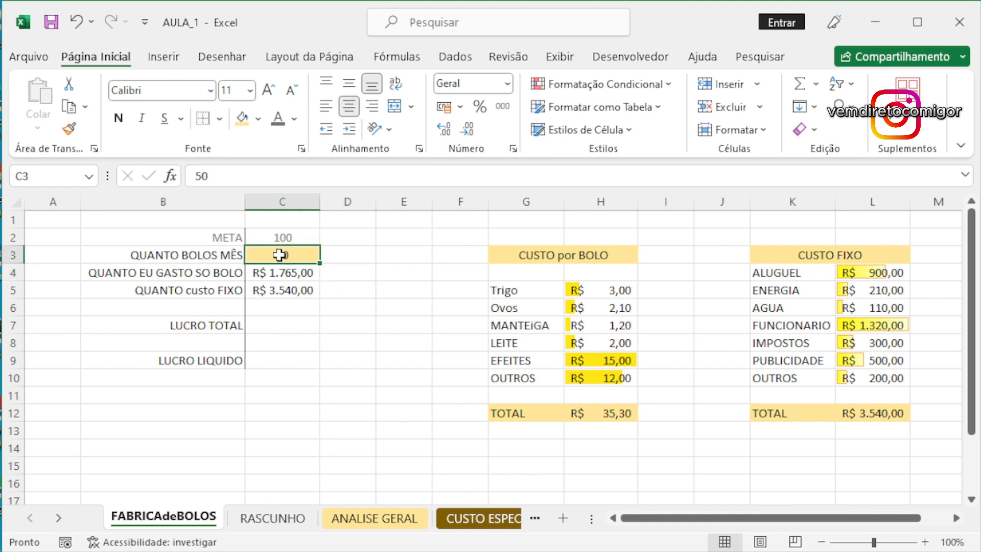
pyautogui.click(275, 325)
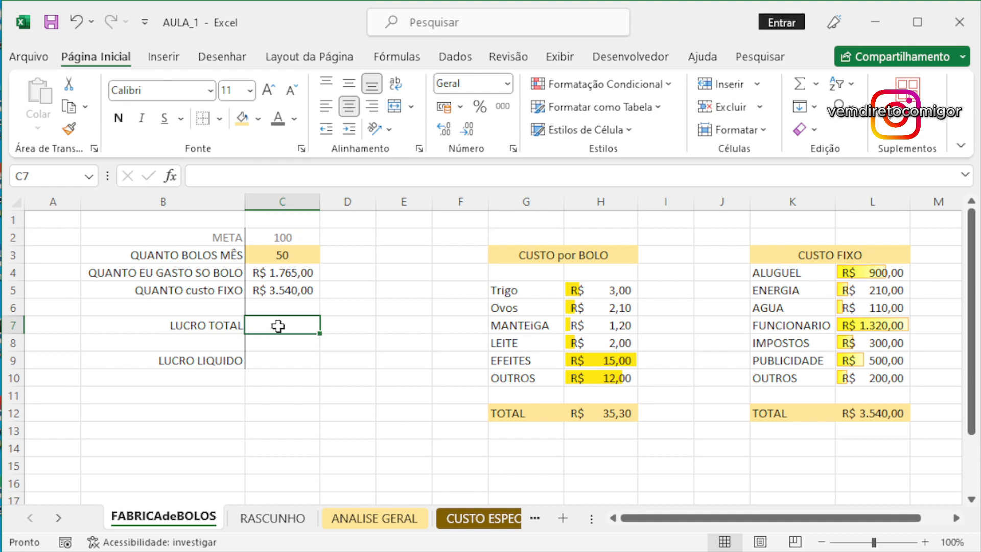
# - Enter the label LUCRO in G4, directly under the CUSTO por BOLO heading
pyautogui.click(534, 276)
pyautogui.write('lLUCRO')
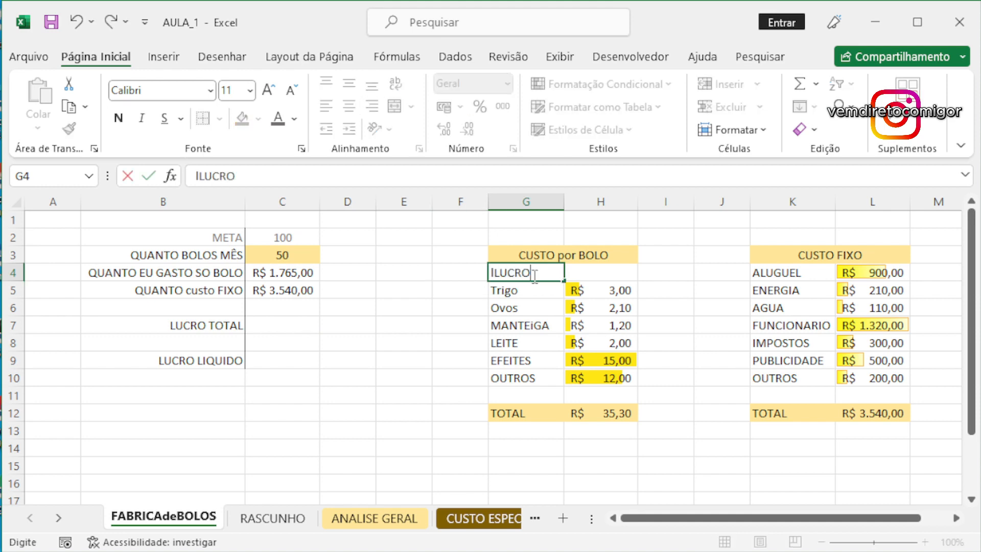
pyautogui.press('Return')
pyautogui.click(533, 275)
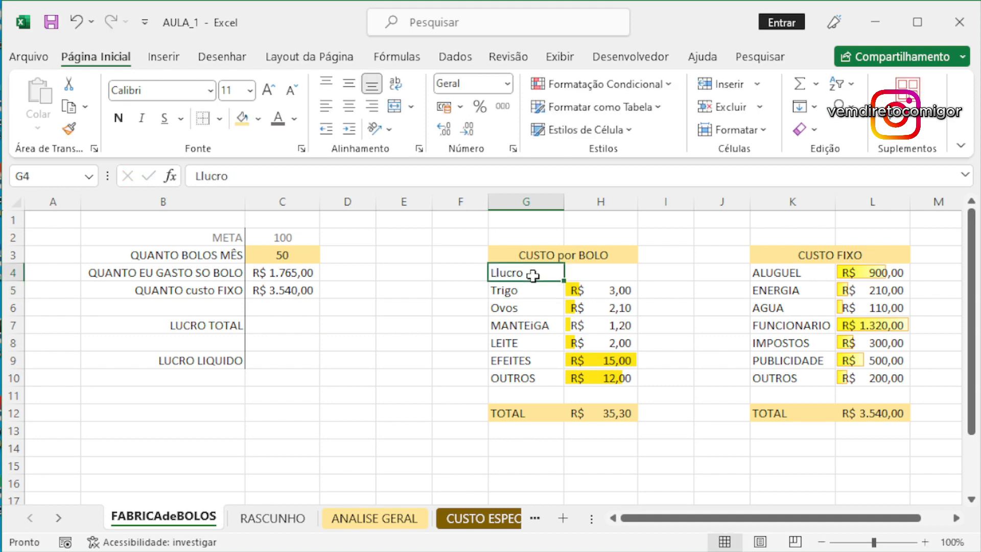
pyautogui.write('LUCRO')
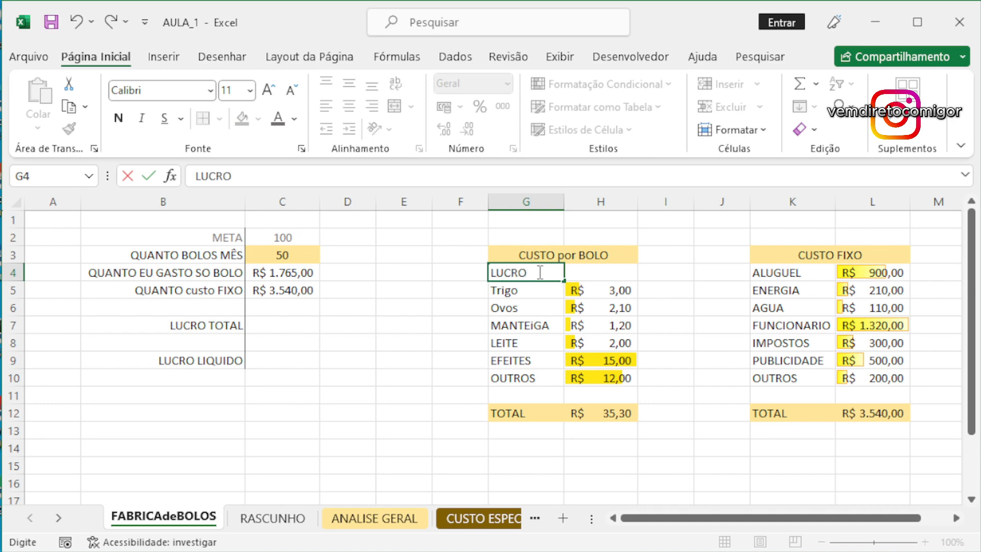
pyautogui.press('Return')
# - Enter 50 as the LUCRO value in H4 and format it as R$ currency
pyautogui.press('Up')
pyautogui.press('Right')
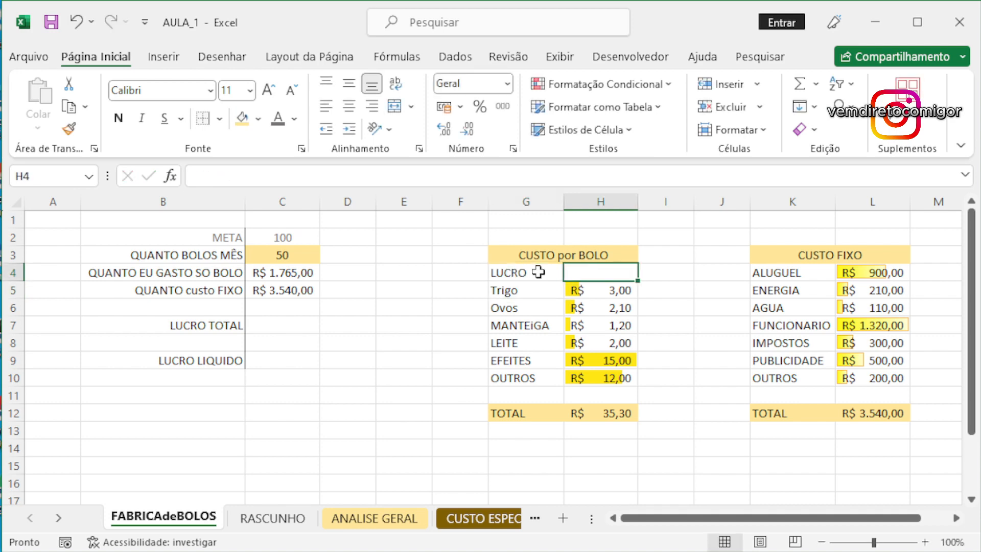
pyautogui.write('50')
pyautogui.press('Return')
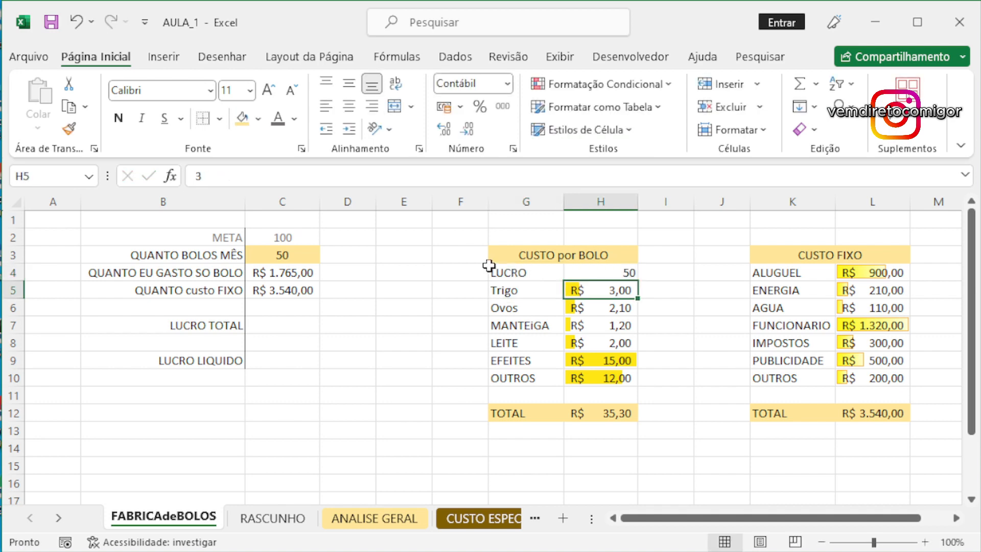
pyautogui.click(620, 271)
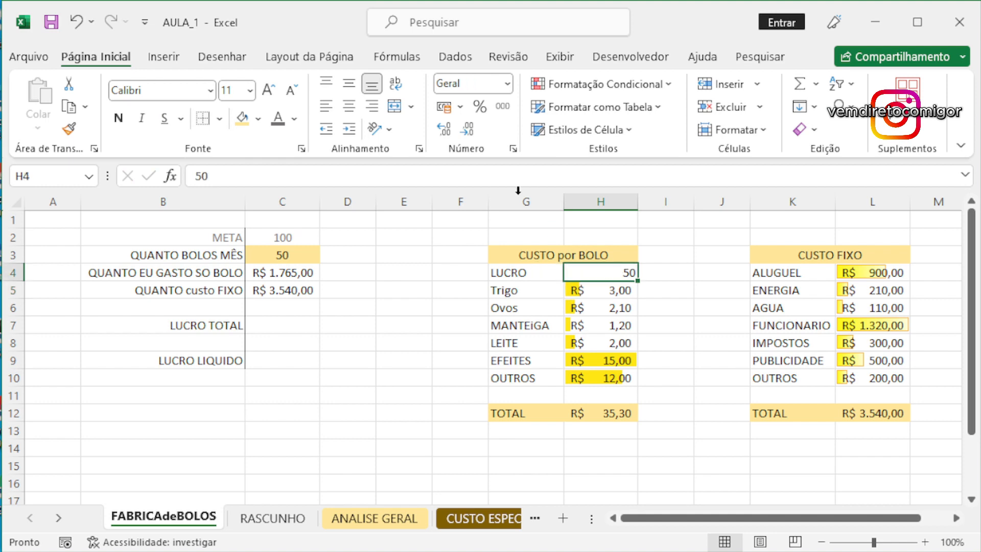
pyautogui.click(460, 106)
pyautogui.click(477, 134)
# - Right-align the item labels from LUCRO to OUTROS in G4:G10
pyautogui.click(545, 270)
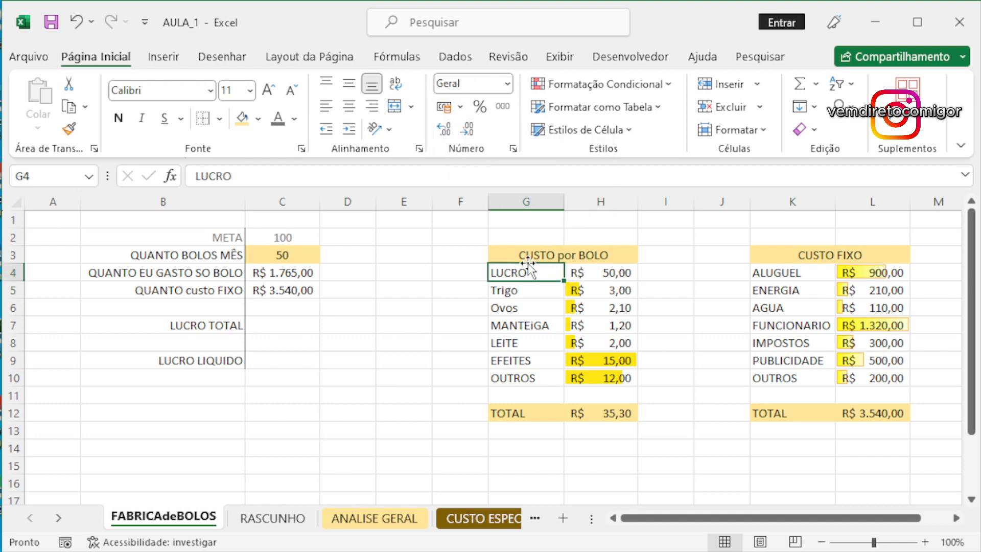
pyautogui.moveTo(545, 269); pyautogui.dragTo(536, 379)
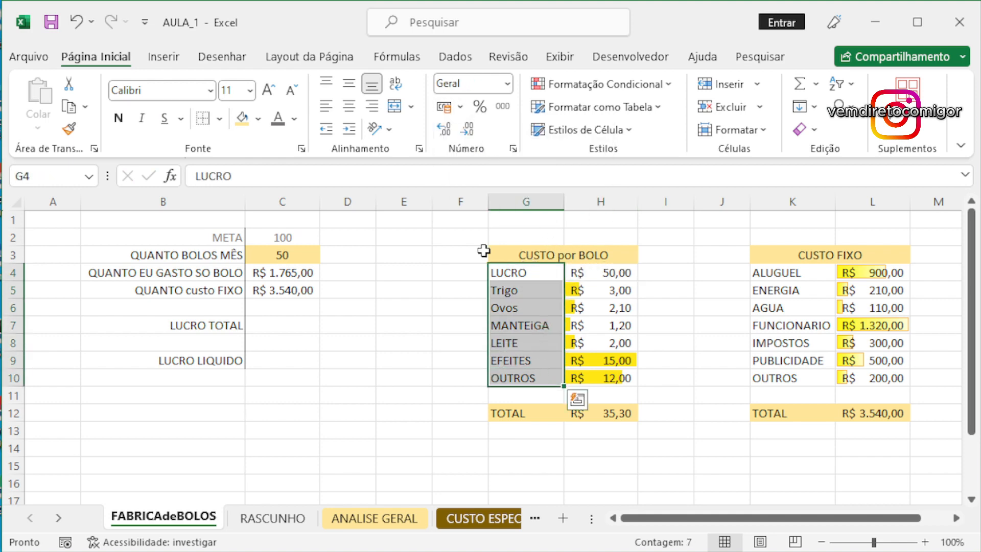
pyautogui.click(377, 112)
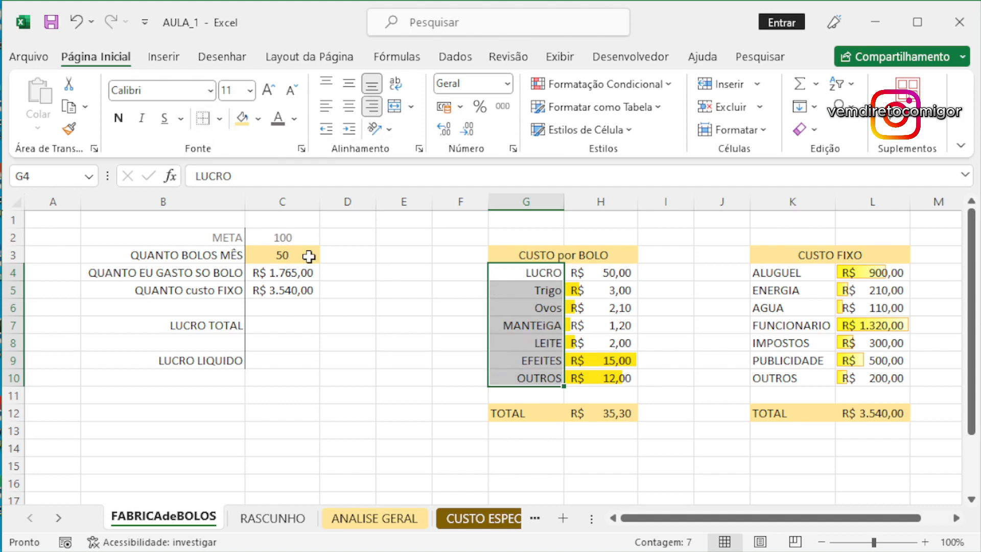
pyautogui.click(423, 311)
# - Preview the sheet without gridlines and turn the gridlines back on
pyautogui.moveTo(427, 238); pyautogui.dragTo(463, 237)
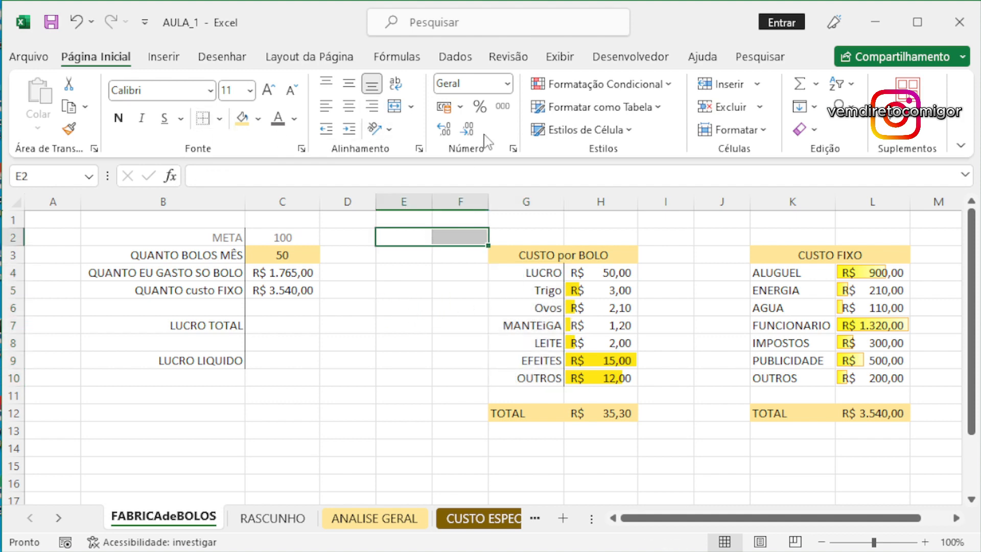
pyautogui.click(560, 59)
pyautogui.click(368, 120)
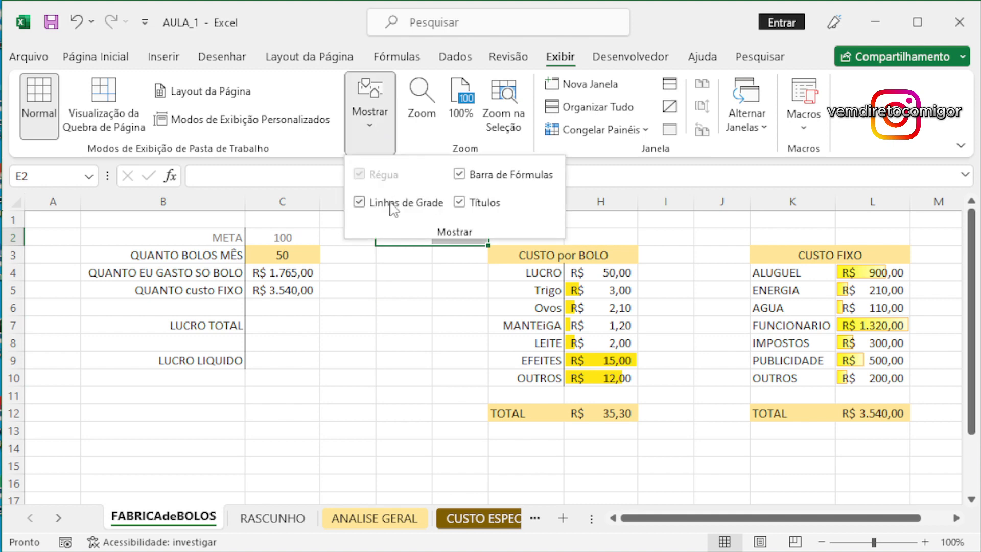
pyautogui.click(377, 208)
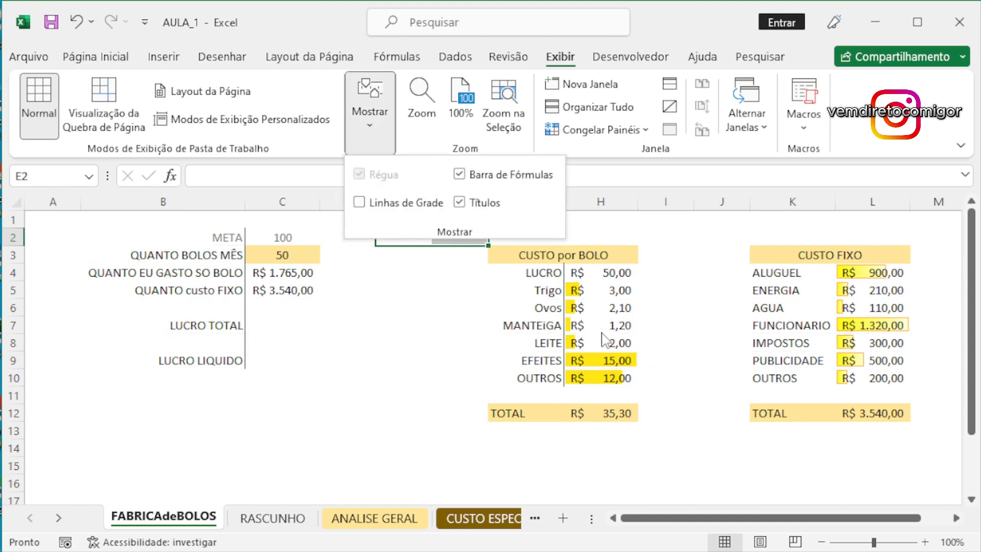
pyautogui.click(388, 204)
pyautogui.click(422, 286)
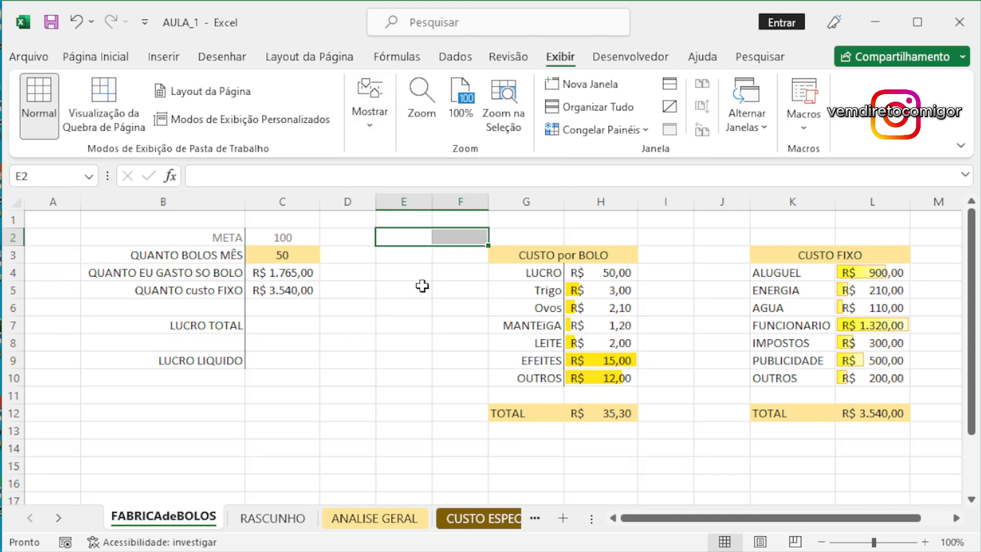
pyautogui.click(532, 221)
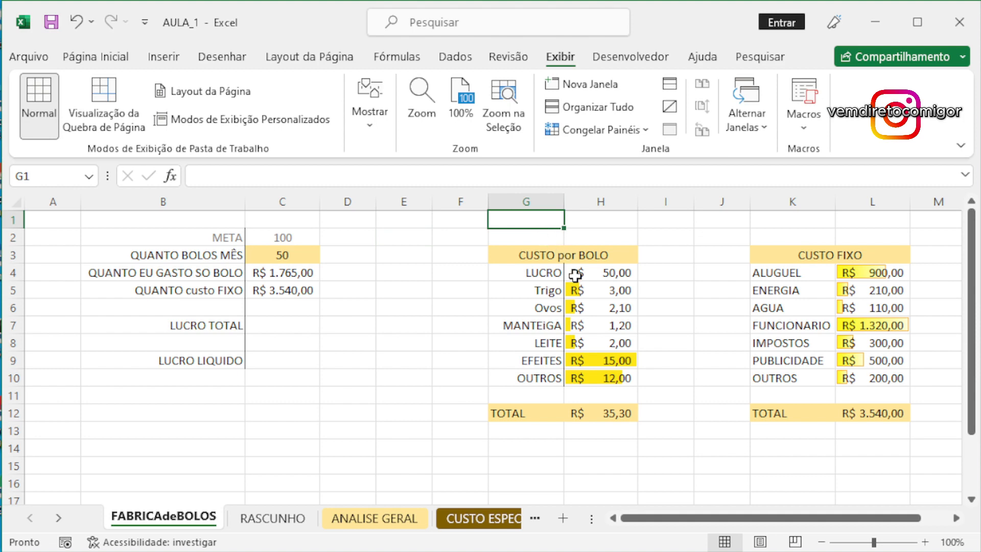
# - Fill the LUCRO row G4:H4 of the cost-per-cake table with a light gold colour
pyautogui.moveTo(557, 272); pyautogui.dragTo(576, 276)
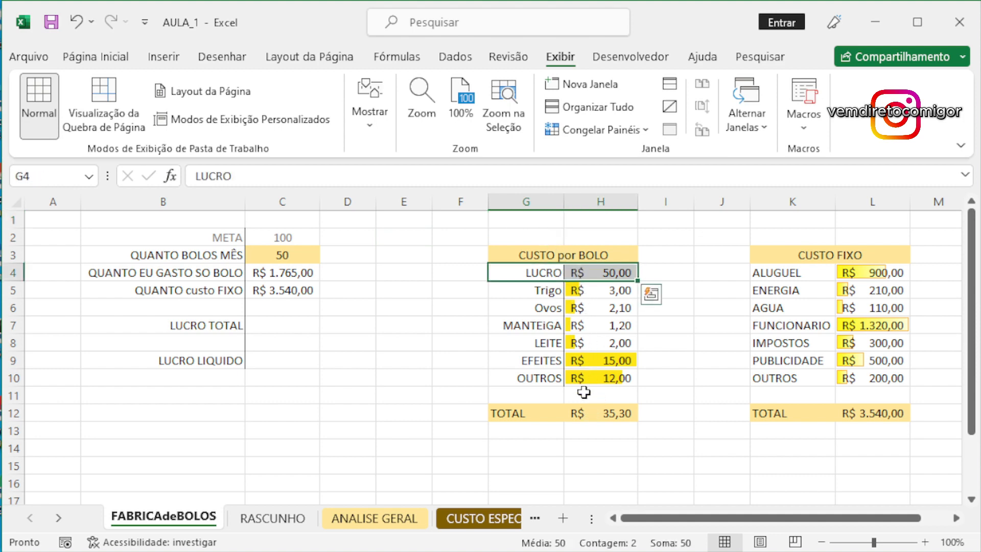
pyautogui.moveTo(547, 269); pyautogui.dragTo(570, 269)
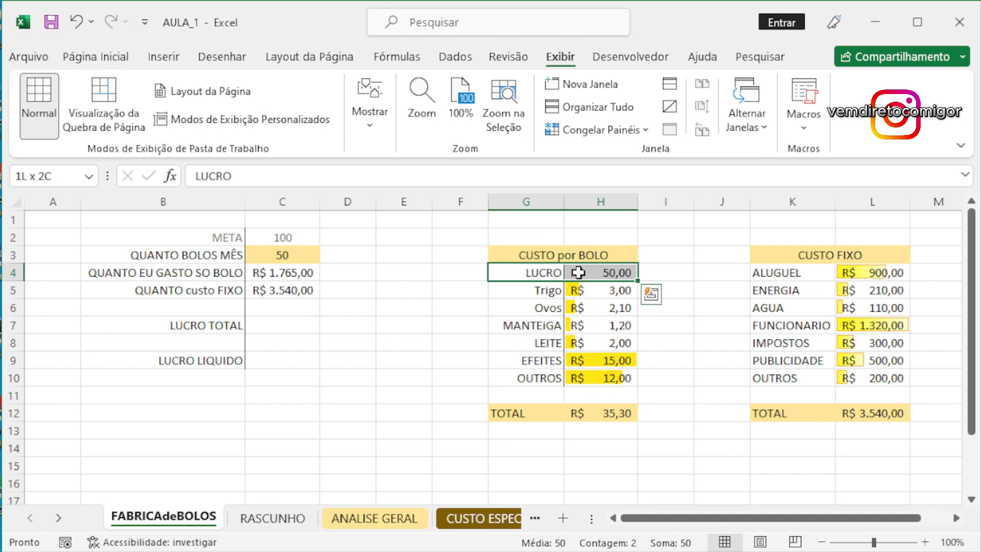
pyautogui.click(99, 58)
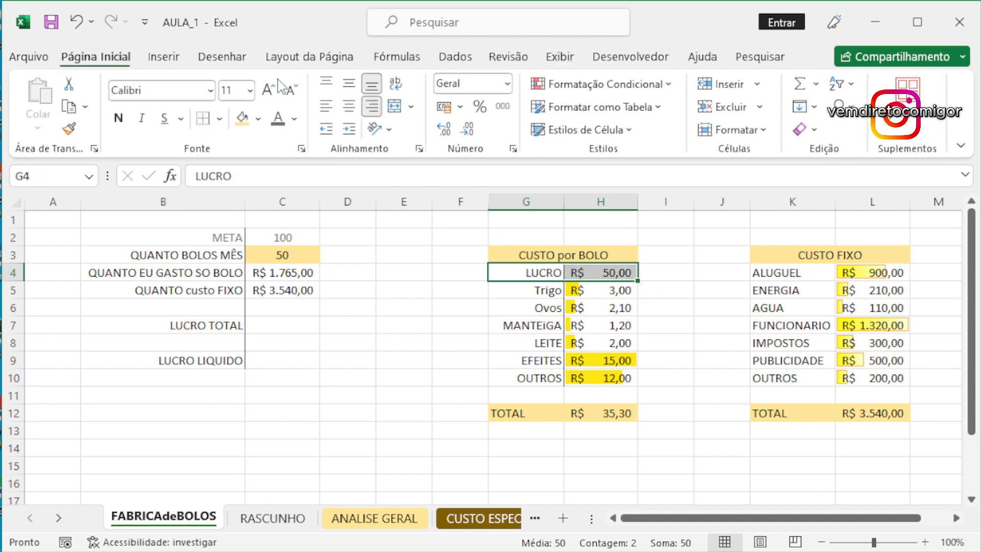
pyautogui.click(258, 119)
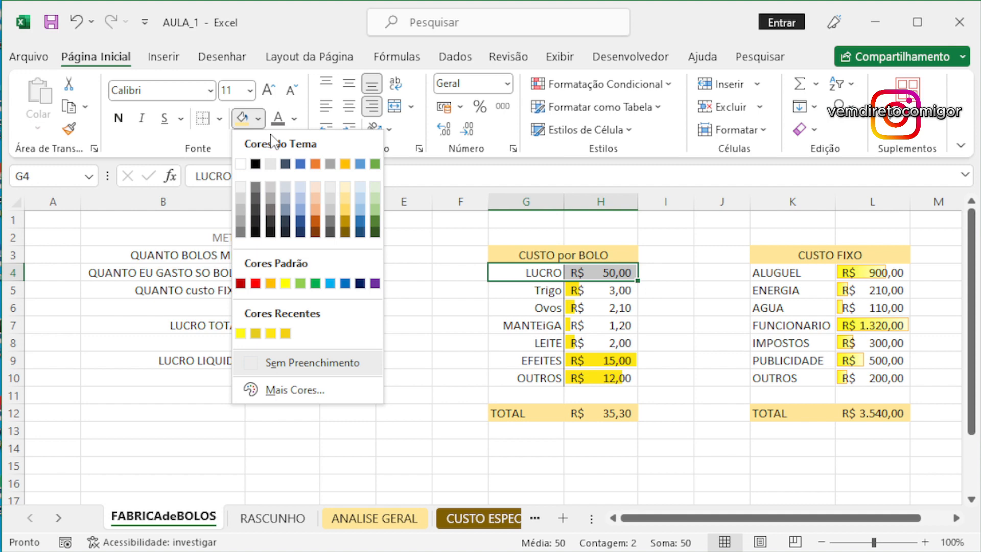
pyautogui.click(344, 188)
pyautogui.click(501, 235)
pyautogui.click(675, 256)
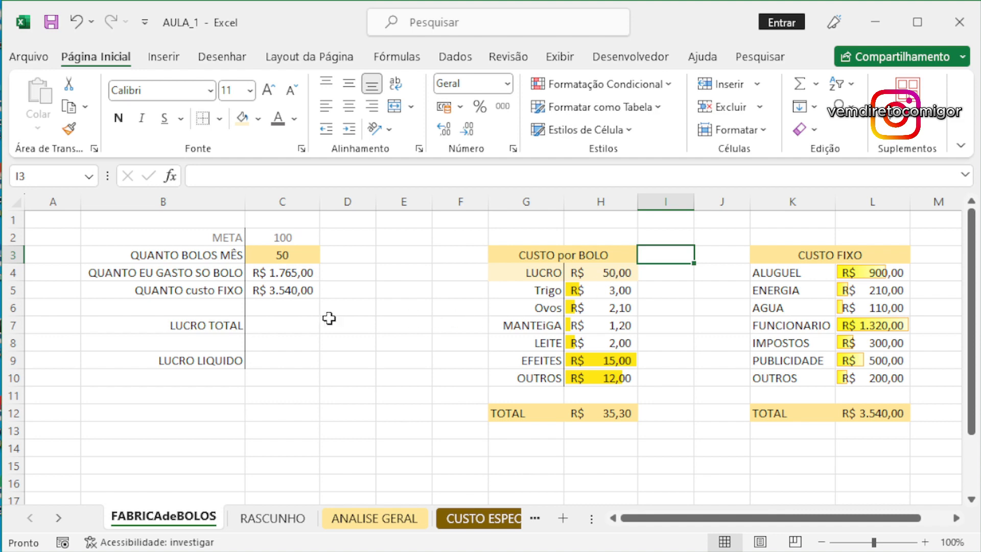
# - Calculate LUCRO TOTAL in C7 by multiplying the profit per cake by the monthly cake quantity, =H4*C3
pyautogui.click(284, 322)
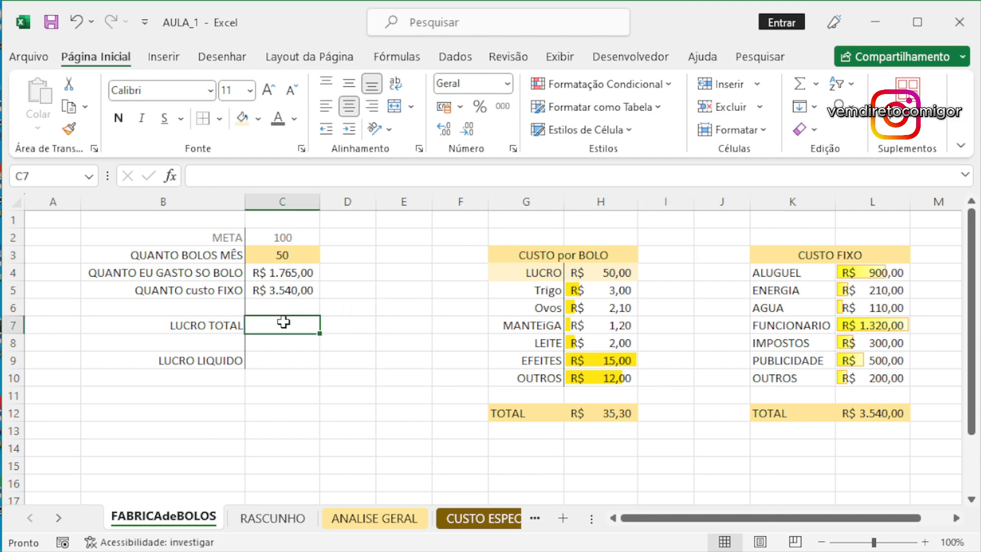
pyautogui.write('=')
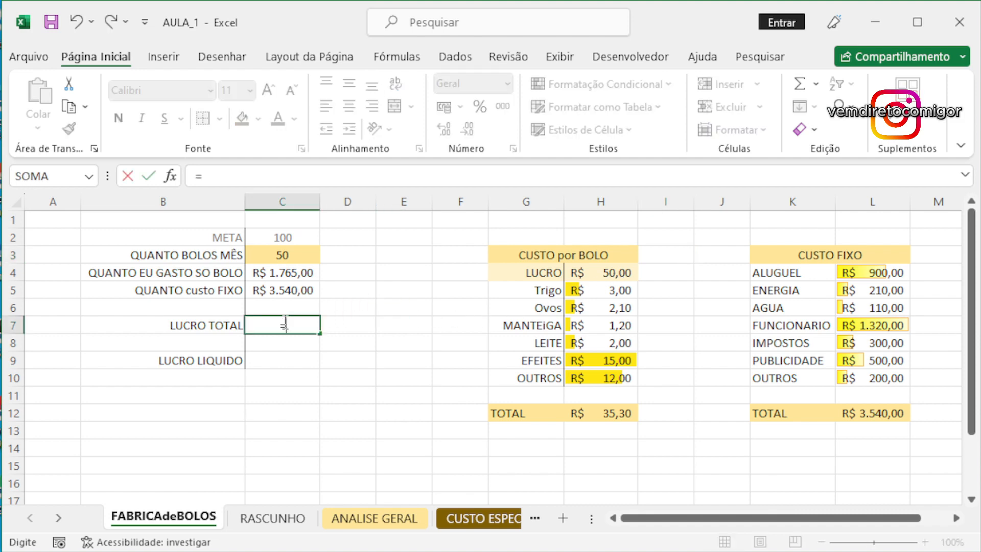
pyautogui.click(619, 277)
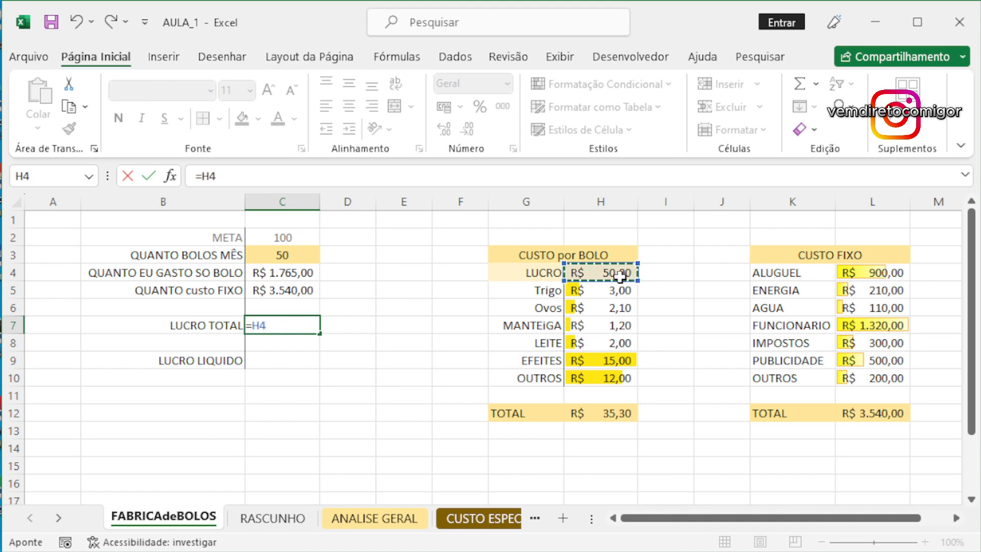
pyautogui.write('*')
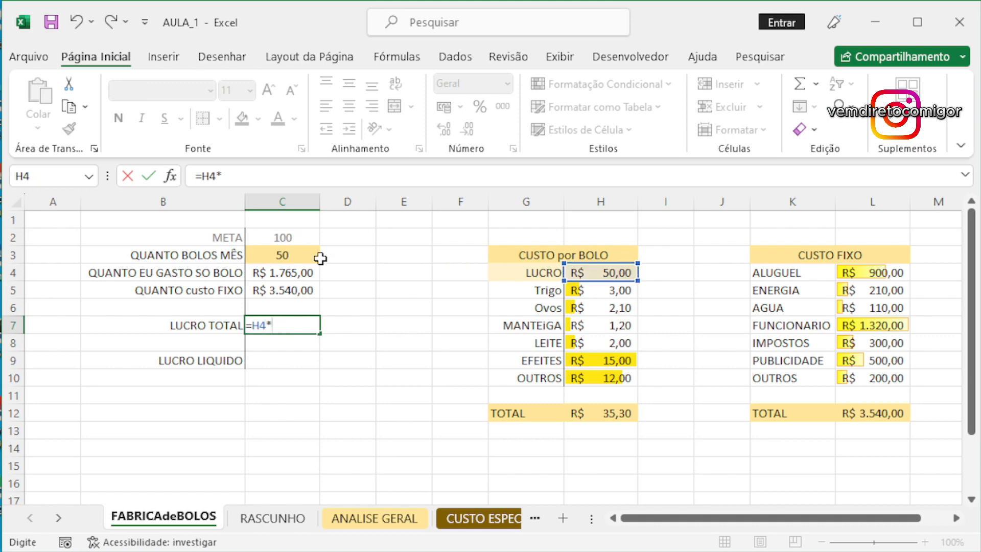
pyautogui.click(276, 255)
pyautogui.press('Return')
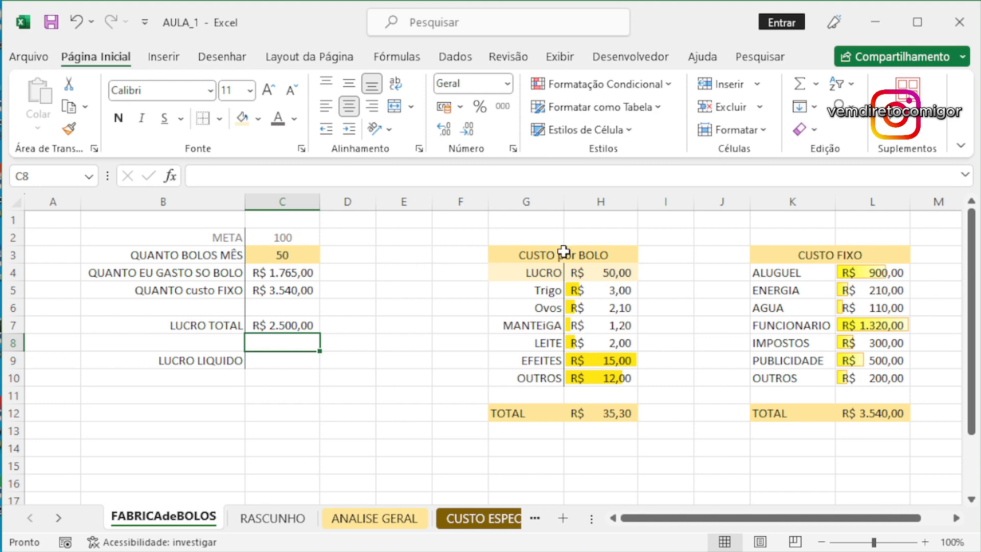
# - Change the LUCRO value in H4 to 70 and check the LUCRO TOTAL formula in C7
pyautogui.click(612, 273)
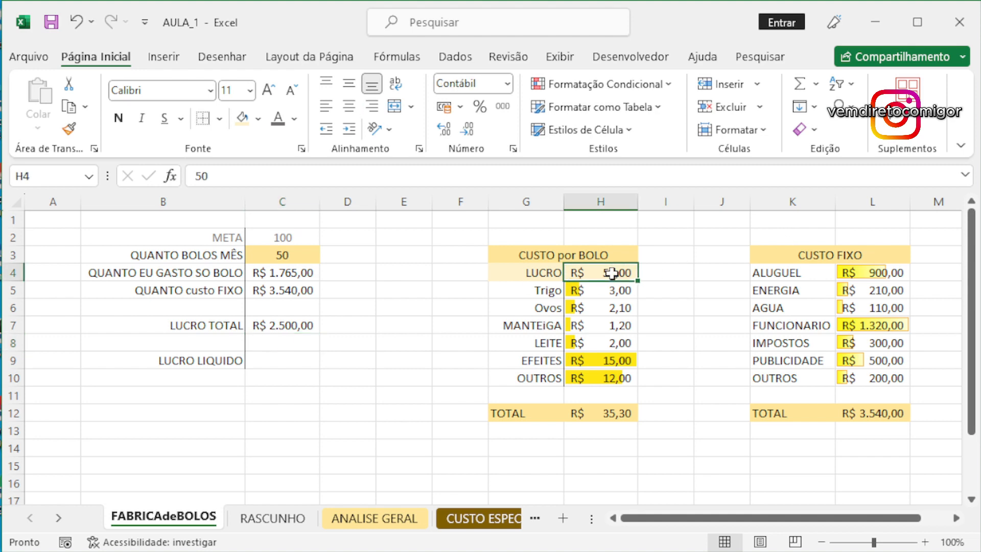
pyautogui.write('70')
pyautogui.press('Return')
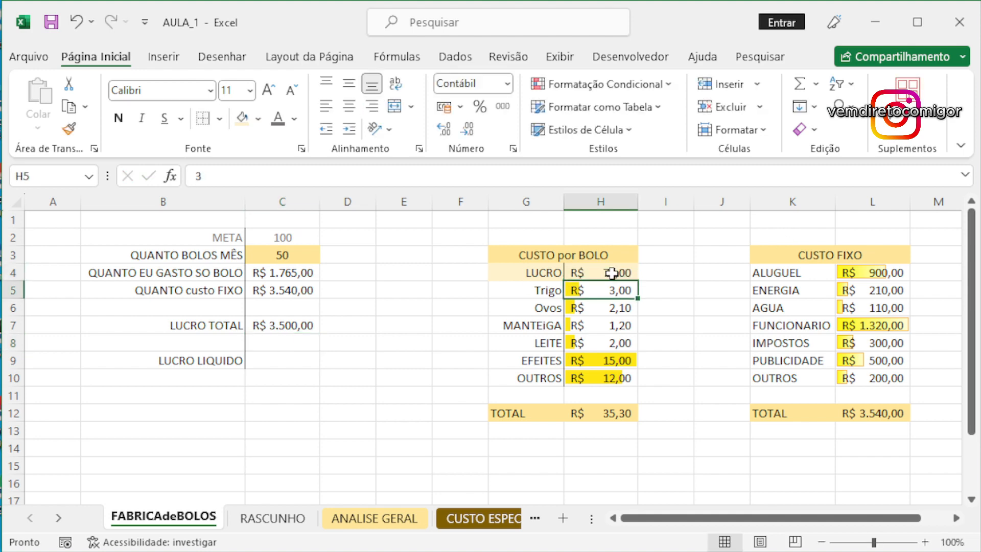
pyautogui.click(301, 322)
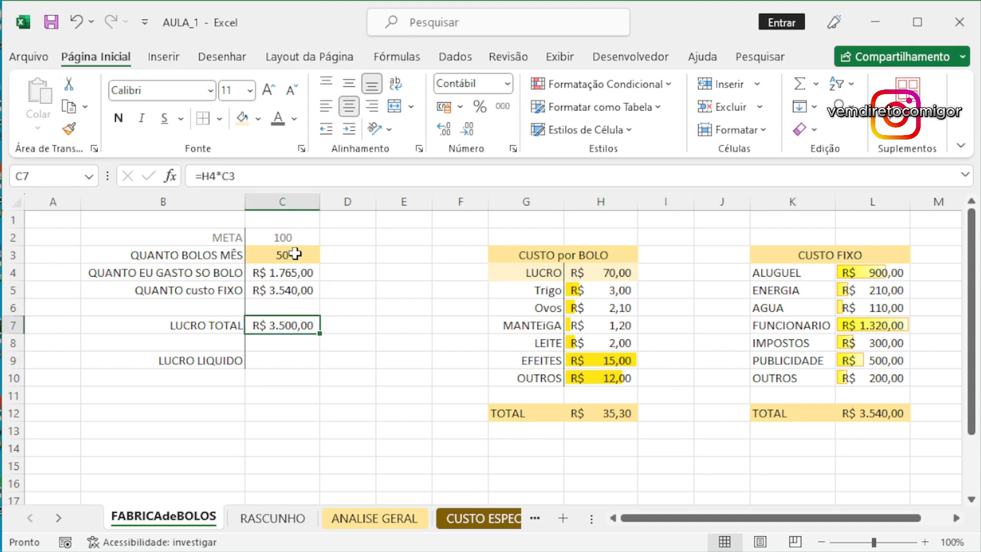
# - Set QUANTO BOLOS MÊS in C3 to 80
pyautogui.click(295, 254)
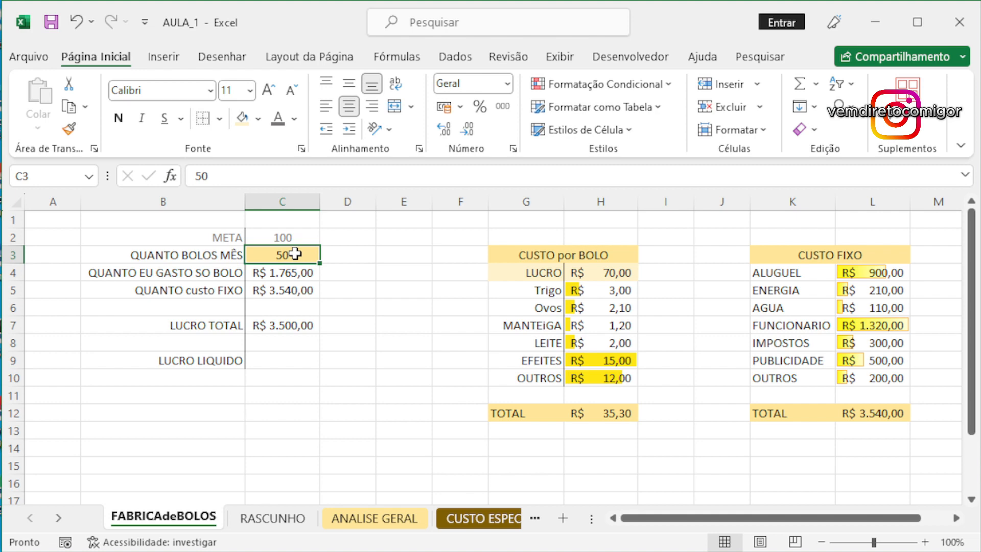
pyautogui.write('90')
pyautogui.press('BackSpace')
pyautogui.press('BackSpace')
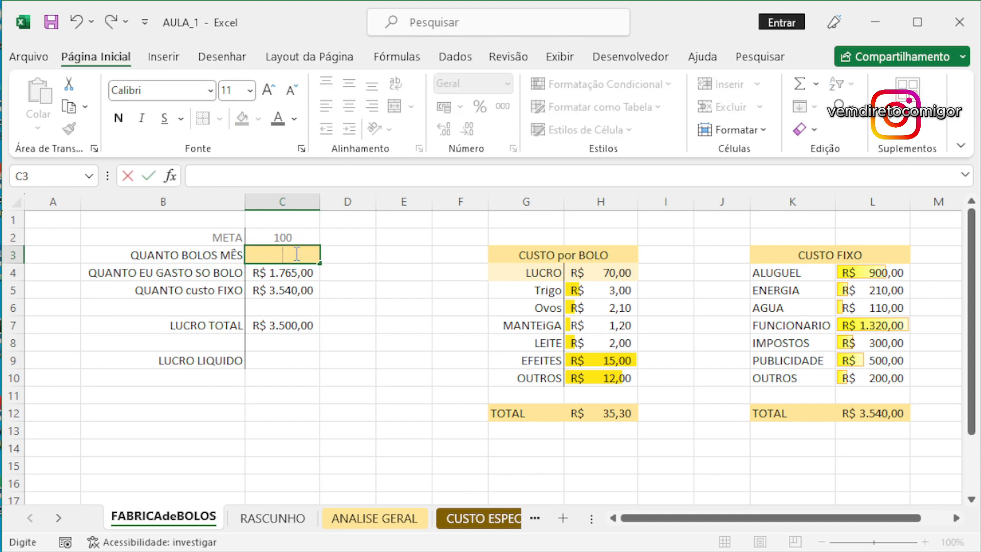
pyautogui.write('80')
pyautogui.press('Return')
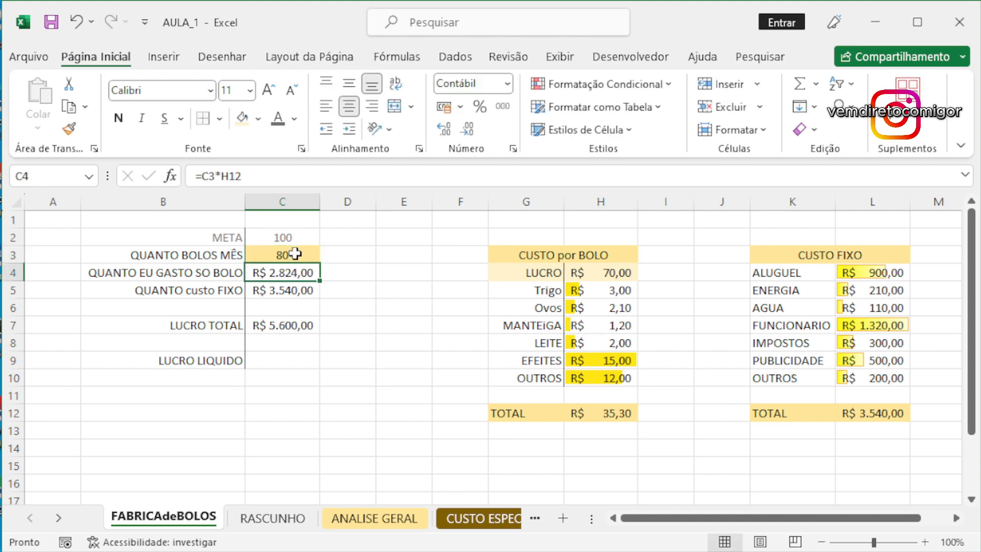
# - Fill the LUCRO TOTAL row B7:C7 with bright yellow
pyautogui.click(274, 324)
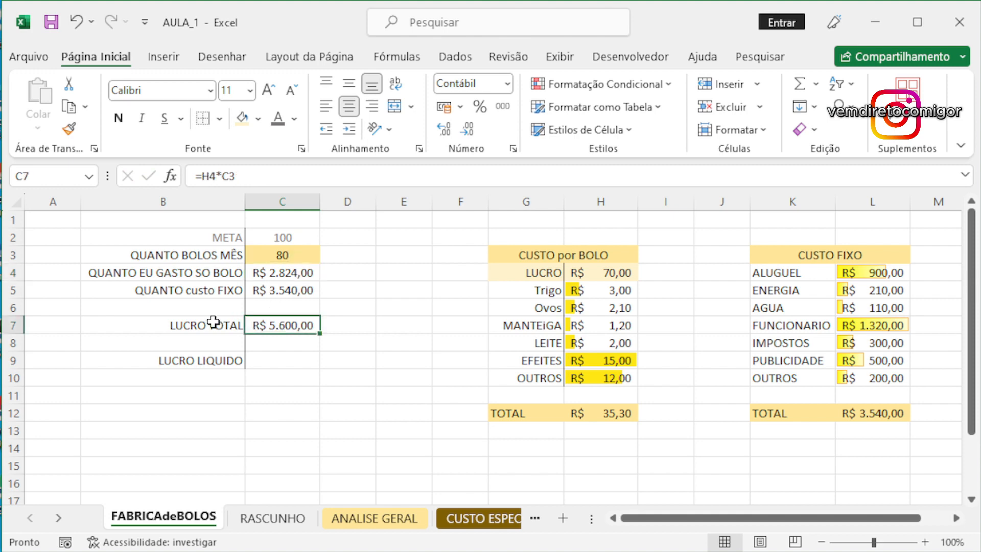
pyautogui.moveTo(213, 323); pyautogui.dragTo(277, 319)
pyautogui.click(259, 119)
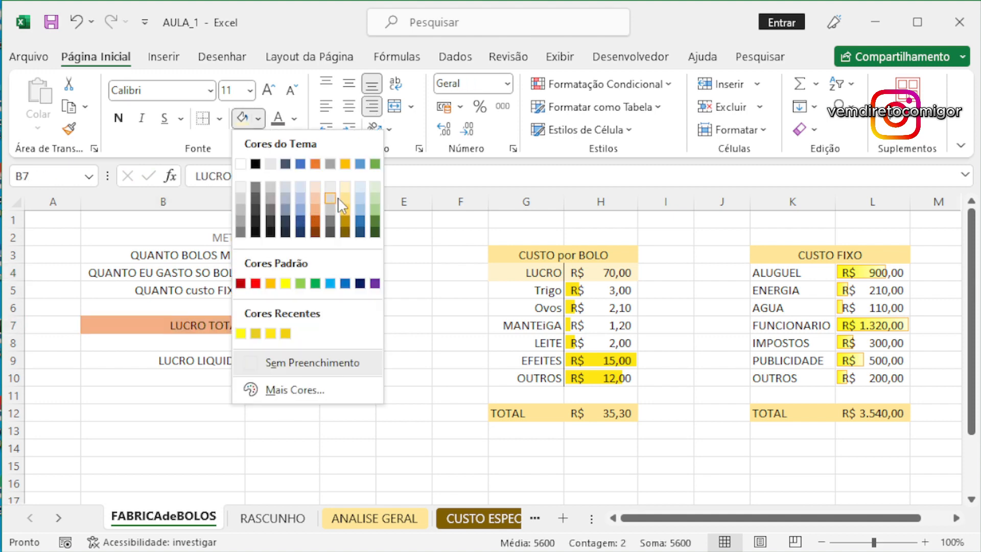
pyautogui.click(241, 332)
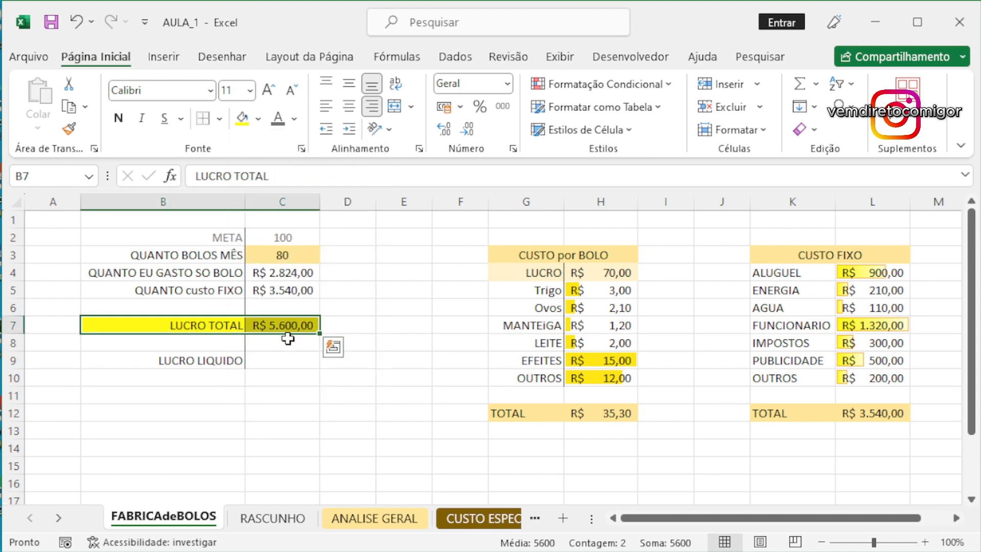
pyautogui.moveTo(436, 357); pyautogui.dragTo(424, 359)
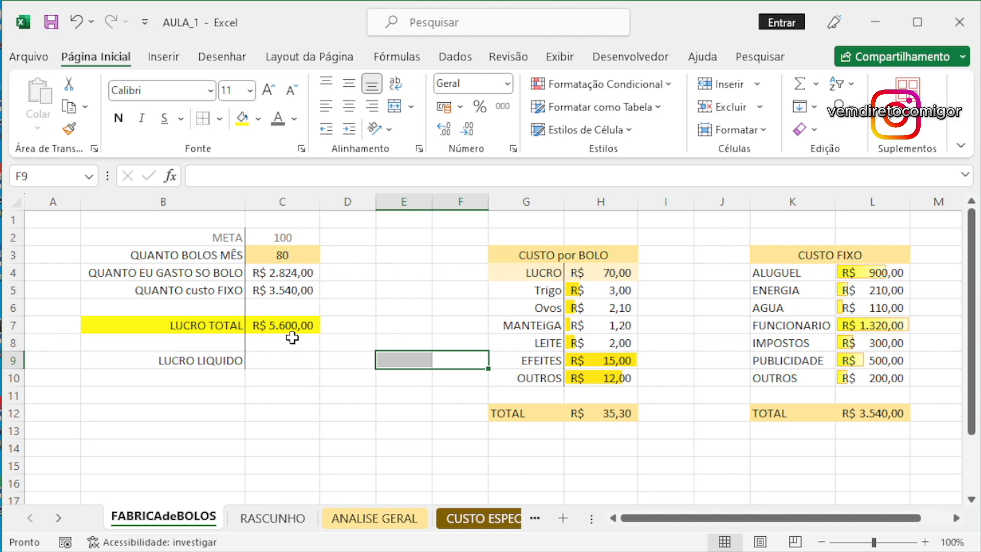
# - Try calculating LUCRO LIQUIDO in C9 as total profit minus both costs, =C7-(C5+C4)
pyautogui.click(289, 360)
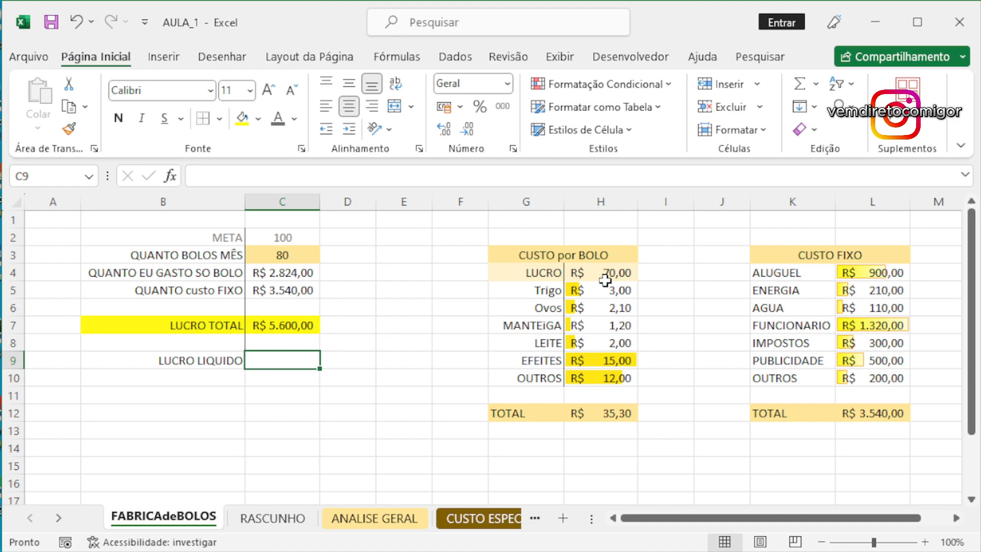
pyautogui.write('=')
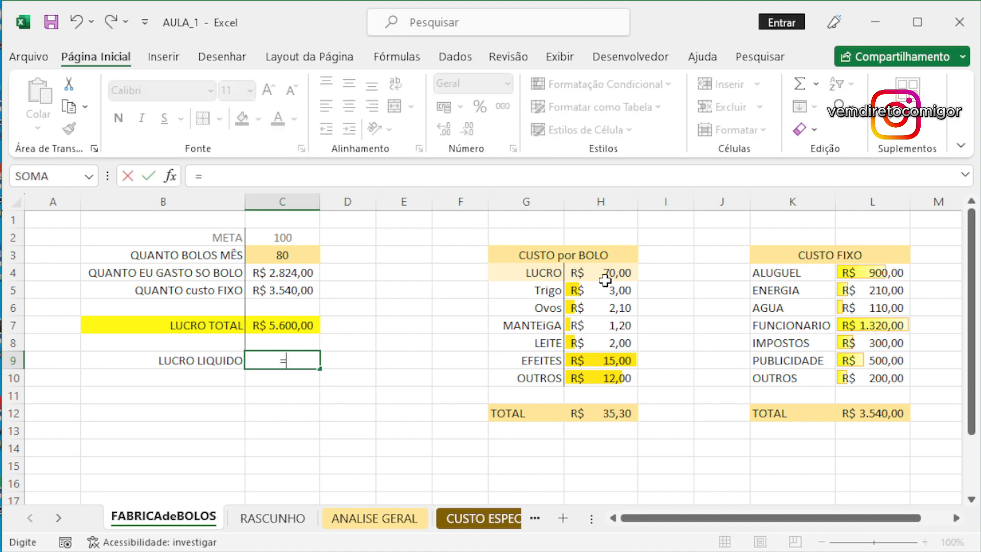
pyautogui.click(309, 326)
pyautogui.write('-(')
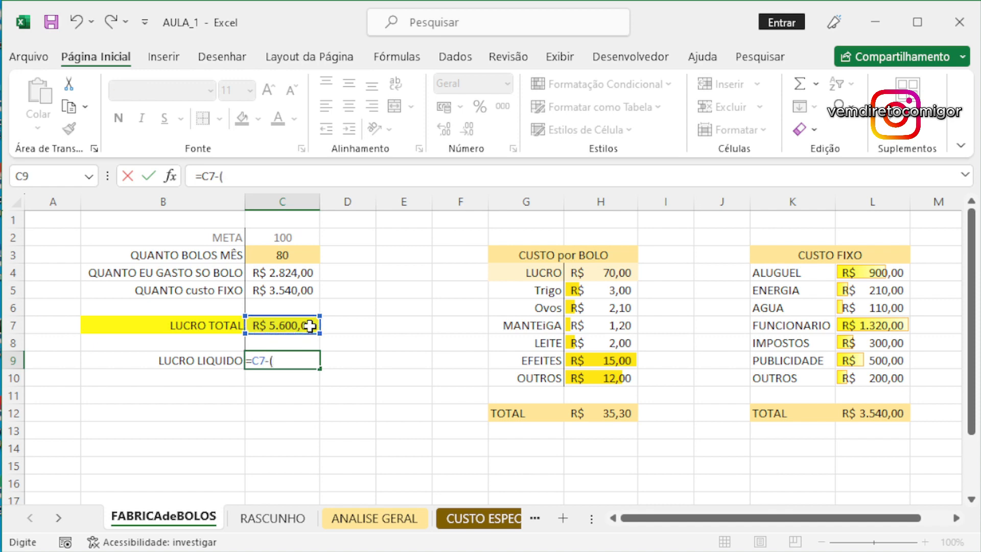
pyautogui.click(290, 290)
pyautogui.write('+')
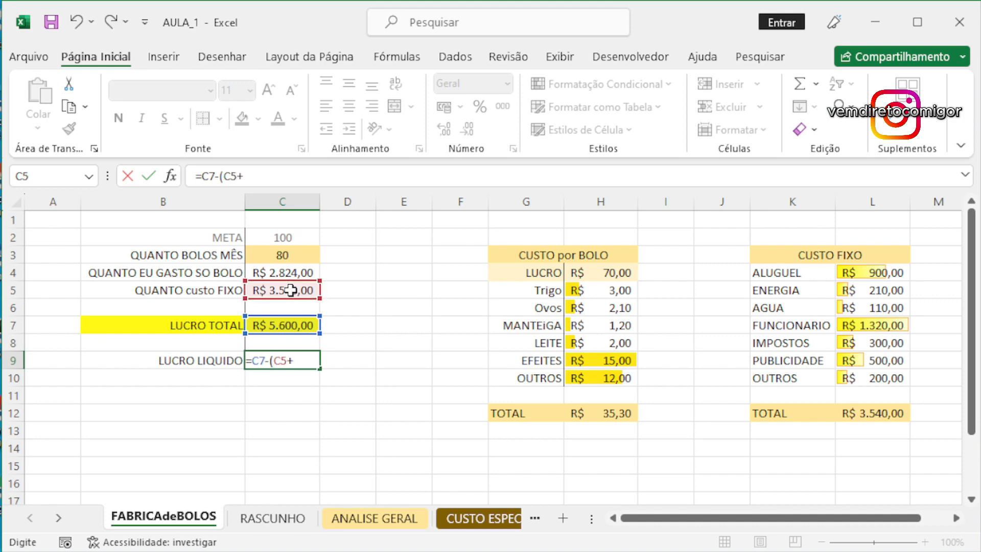
pyautogui.click(292, 272)
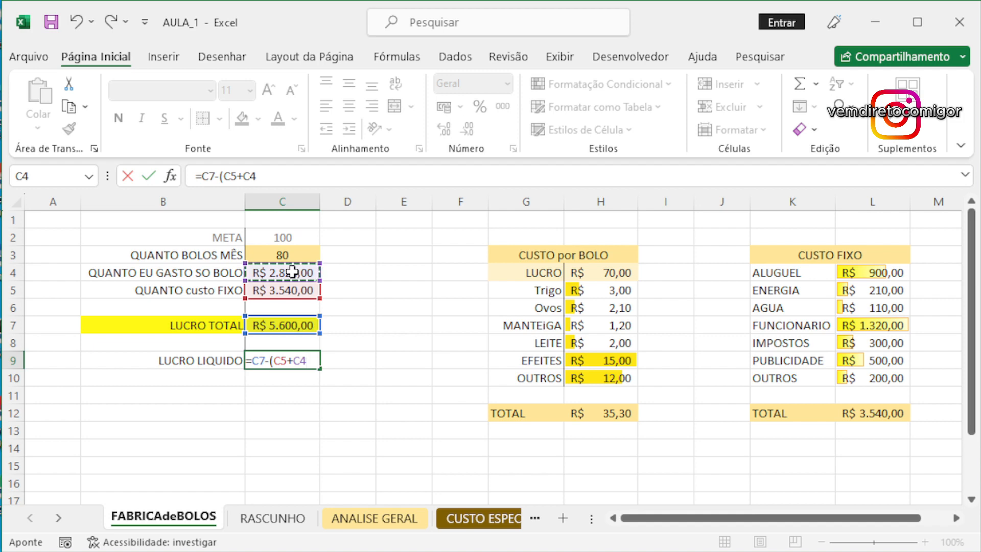
pyautogui.write(')')
pyautogui.press('Return')
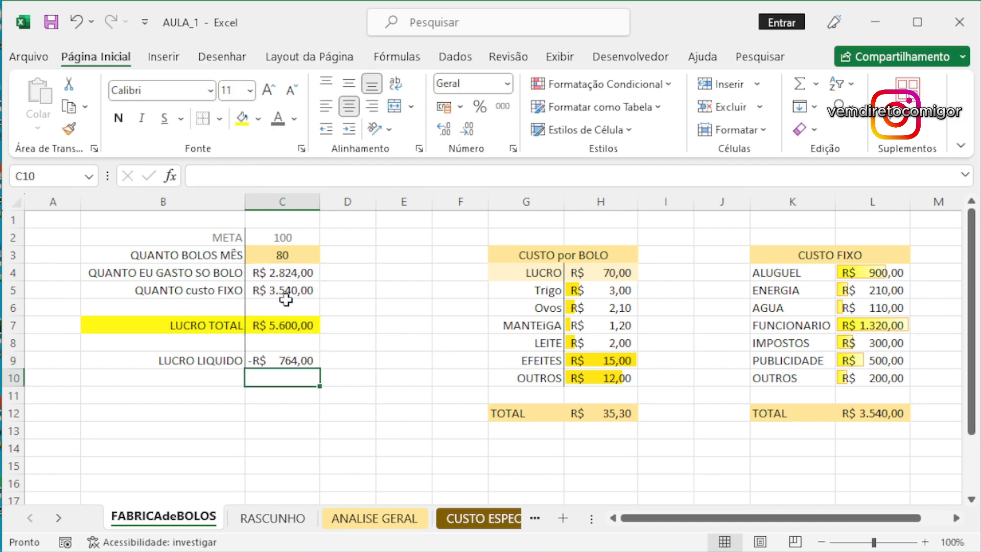
# - Clear the LUCRO LIQUIDO formula from C9
pyautogui.click(295, 360)
pyautogui.press('Delete')
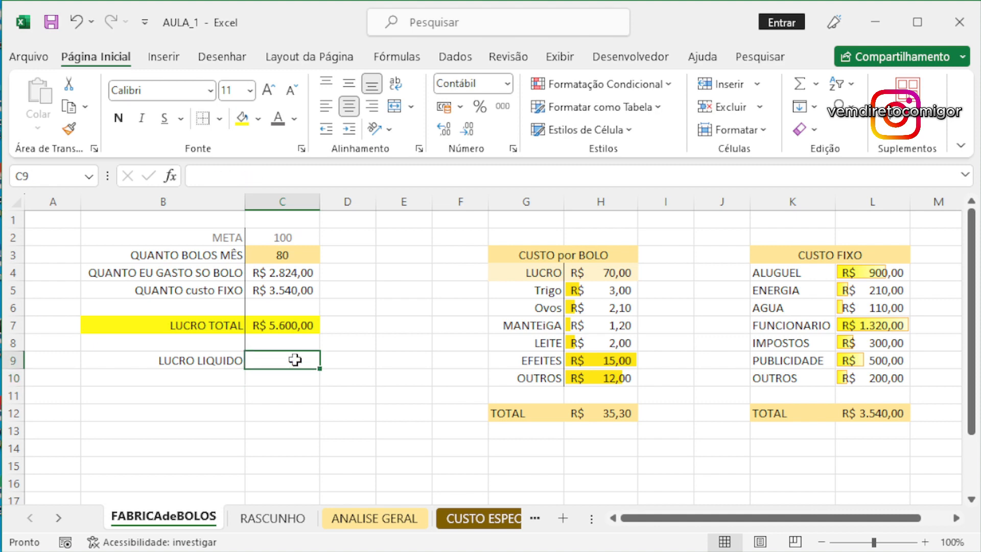
pyautogui.click(341, 292)
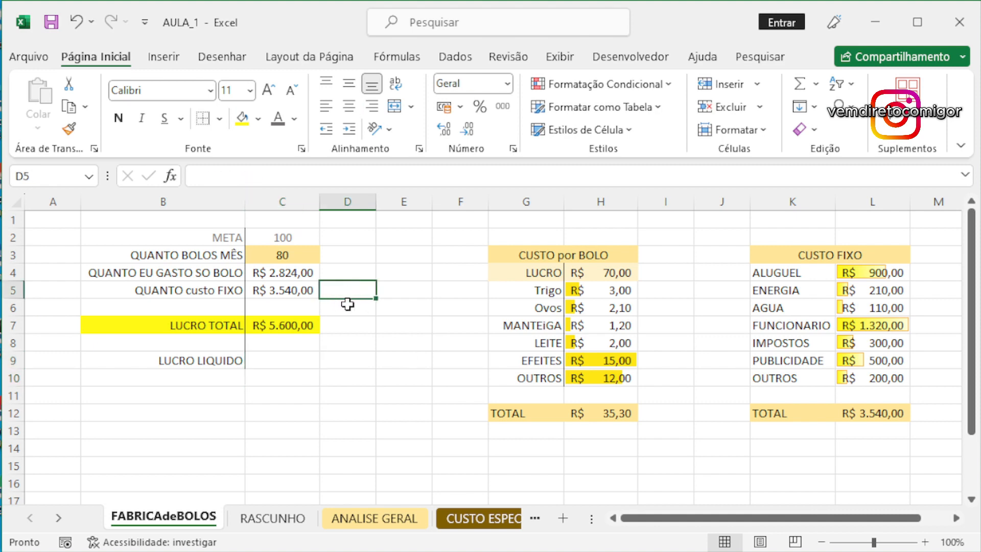
pyautogui.click(392, 289)
# - Sum the cake spending and the fixed cost in C6 with =SOMA(C4:C5)
pyautogui.click(268, 309)
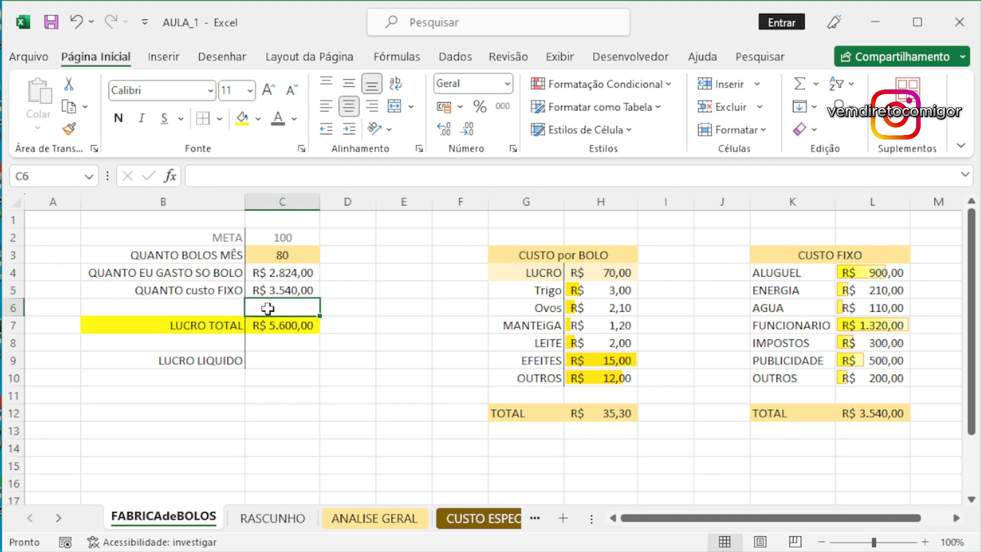
pyautogui.write('=SOMPA')
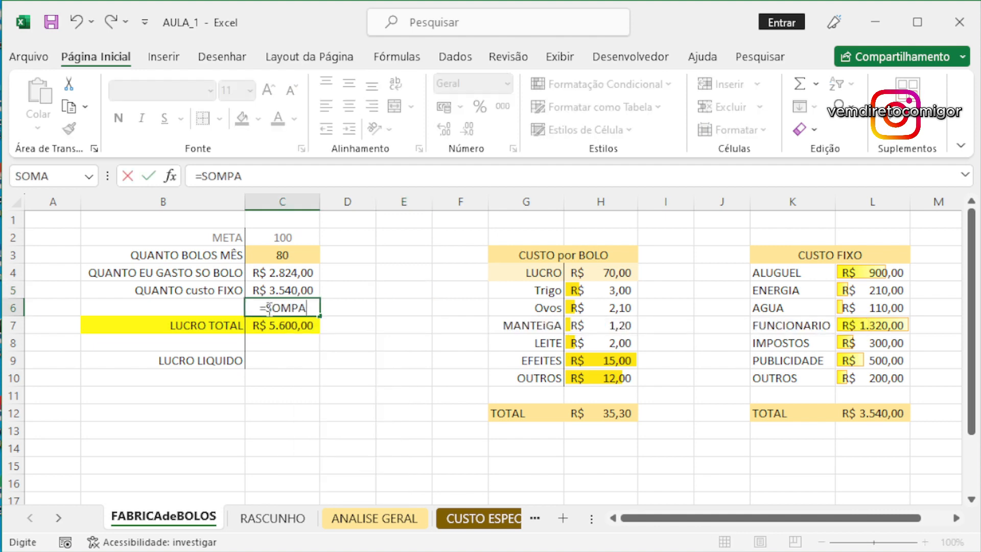
pyautogui.press('BackSpace')
pyautogui.press('BackSpace')
pyautogui.write('A')
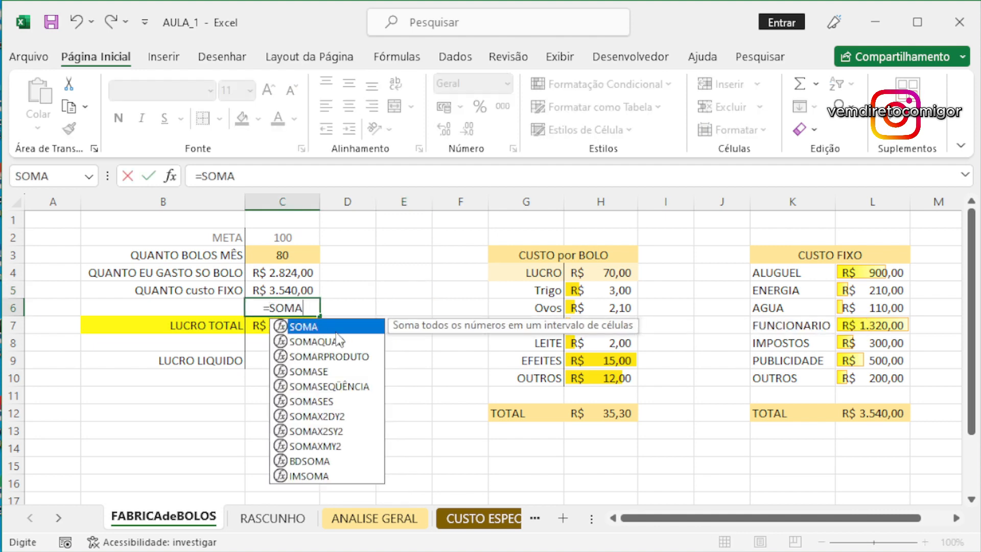
pyautogui.write('(')
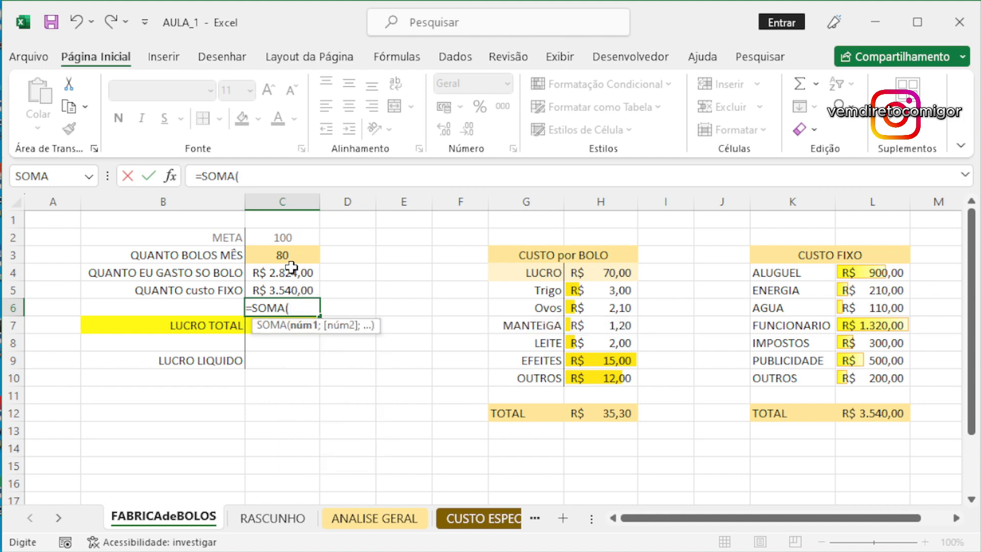
pyautogui.moveTo(288, 269); pyautogui.dragTo(292, 287)
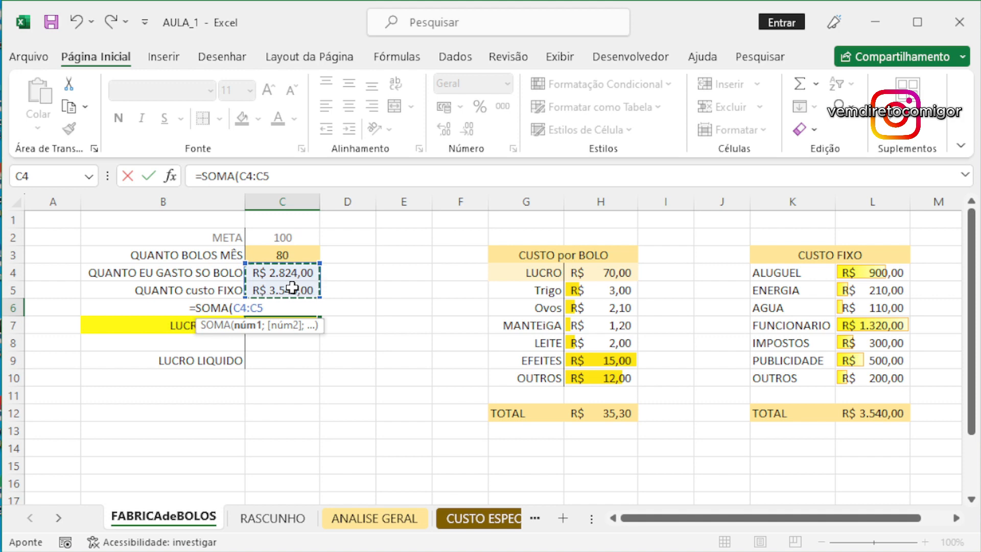
pyautogui.press('Return')
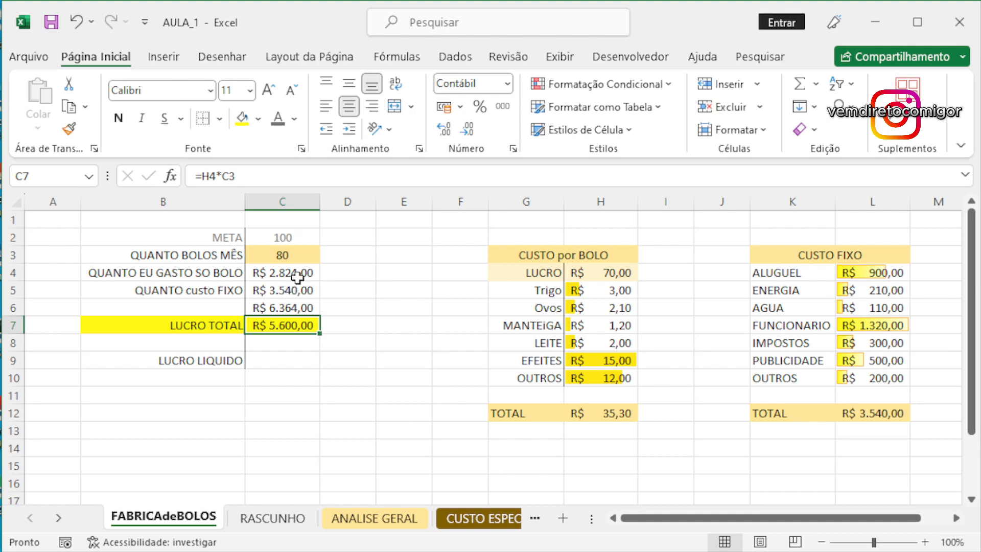
# - Test the calculations with a single cake by setting QUANTO BOLOS MÊS in C3 to 1
pyautogui.click(286, 271)
pyautogui.click(289, 254)
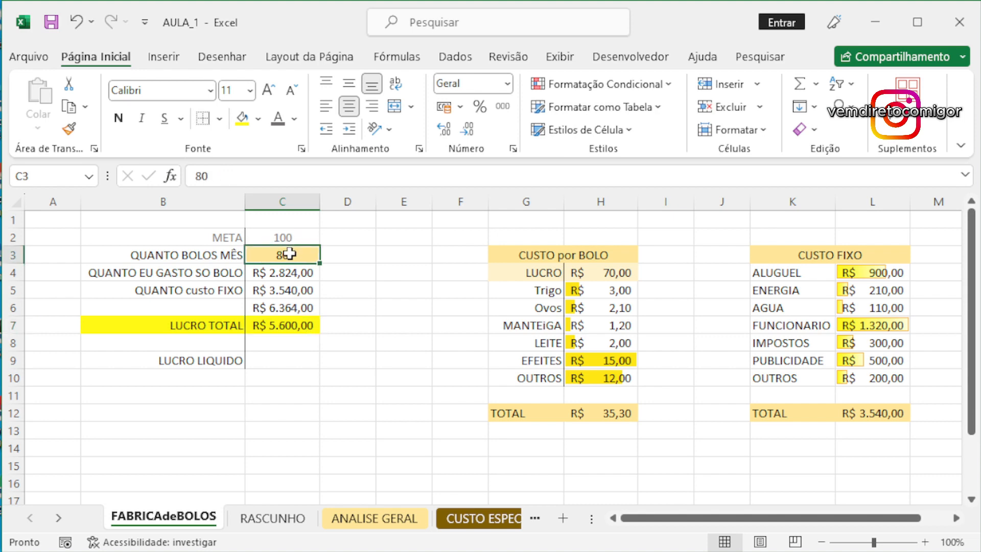
pyautogui.write('1')
pyautogui.press('Return')
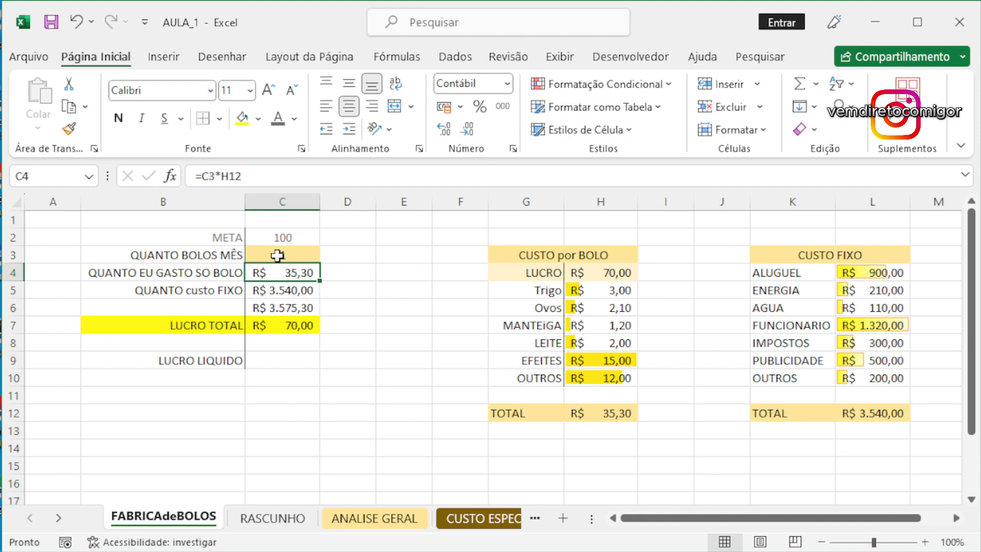
# - Change QUANTO BOLOS MÊS in C3 to 2
pyautogui.click(279, 255)
pyautogui.write('2')
pyautogui.press('Return')
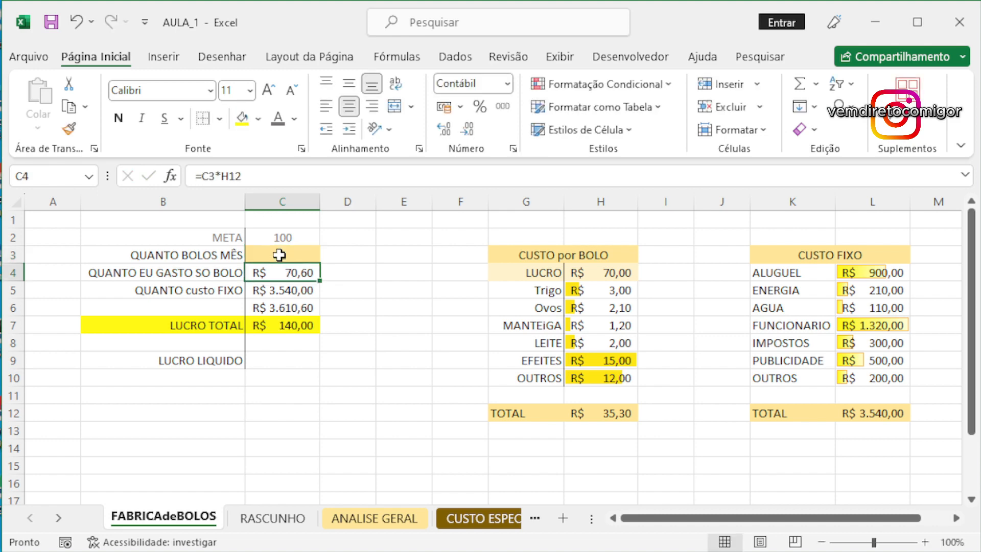
# - Fill the summed-cost row B6:C6 with dark gold
pyautogui.moveTo(225, 307); pyautogui.dragTo(278, 309)
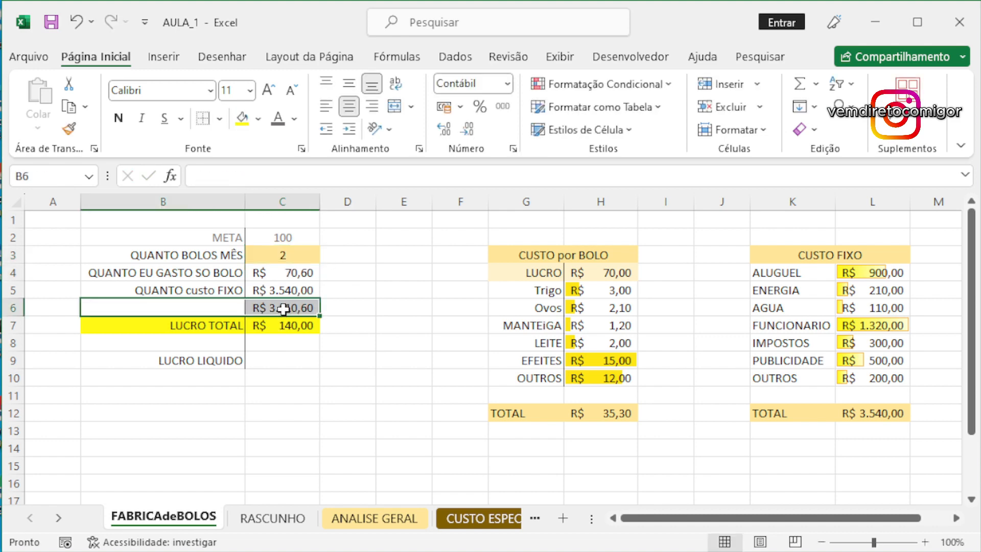
pyautogui.click(258, 119)
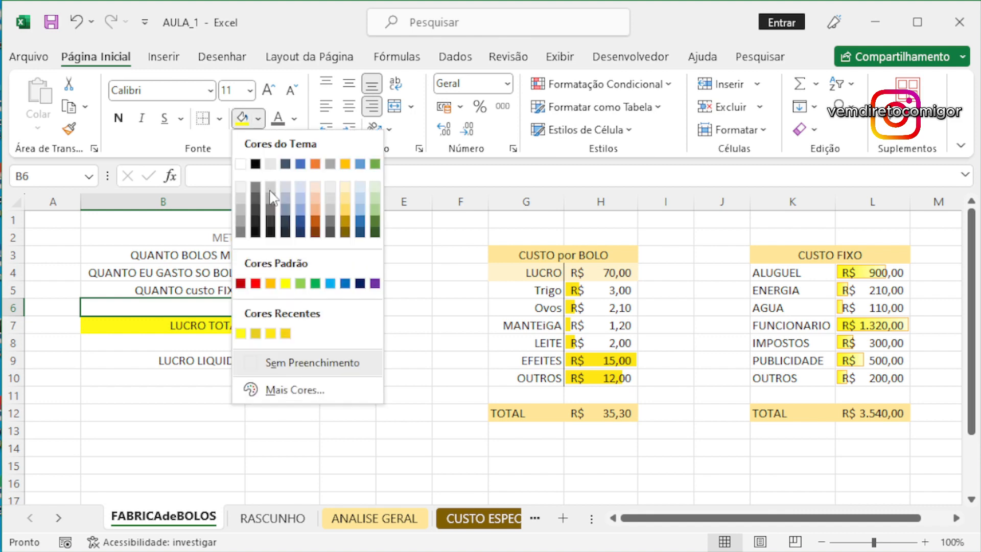
pyautogui.click(335, 221)
pyautogui.click(381, 306)
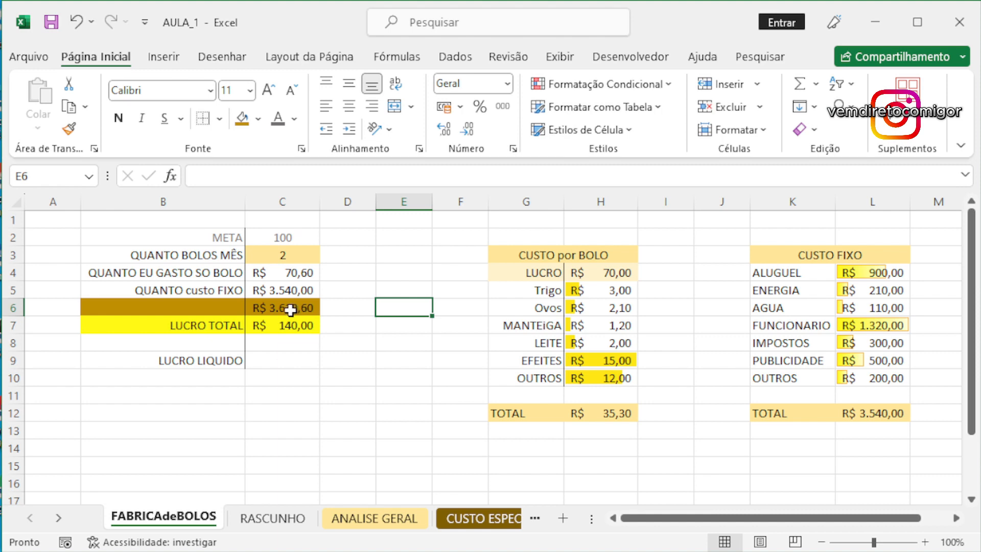
# - Label the dark gold summed-cost row in B6 as CUSTO TOTAL
pyautogui.click(229, 305)
pyautogui.write('CUSTO')
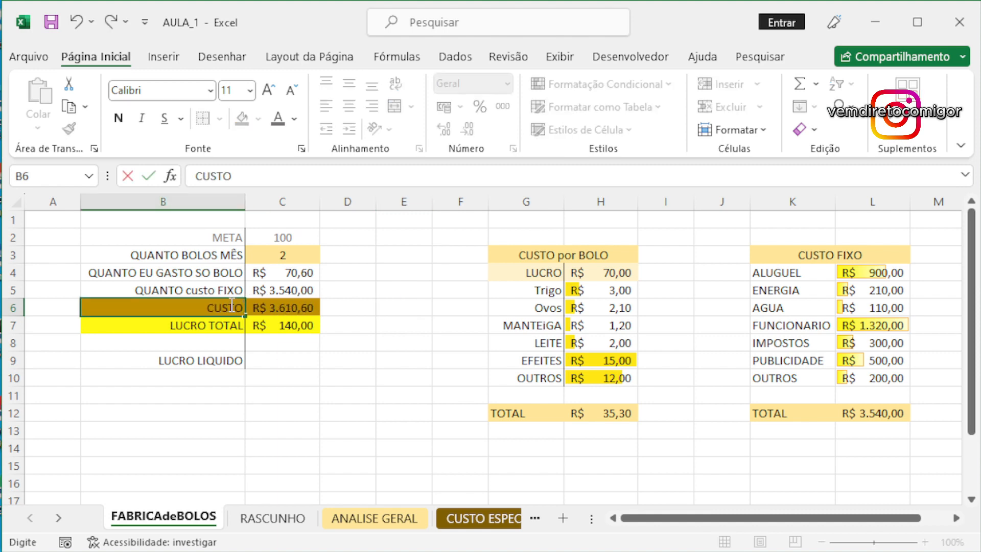
pyautogui.write(' TOTAL')
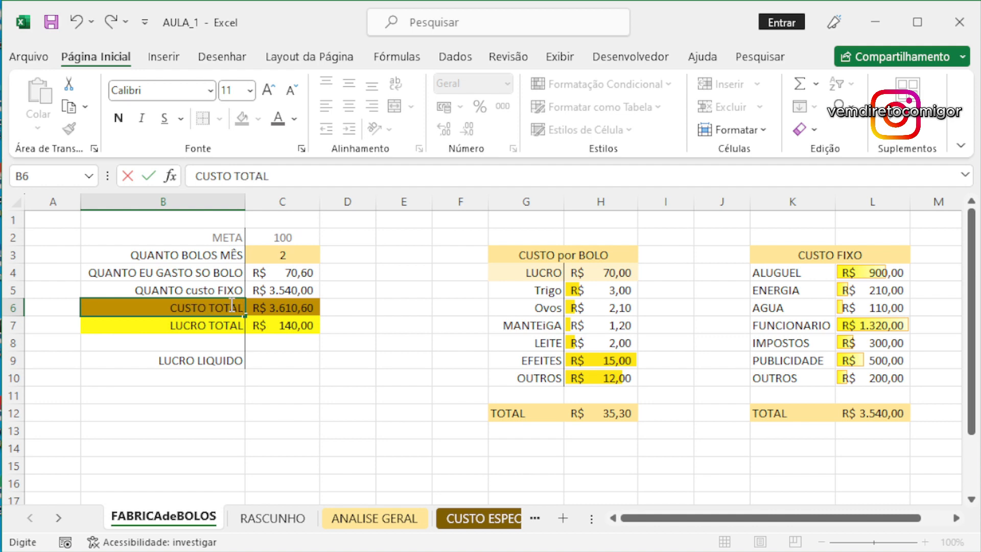
pyautogui.press('Return')
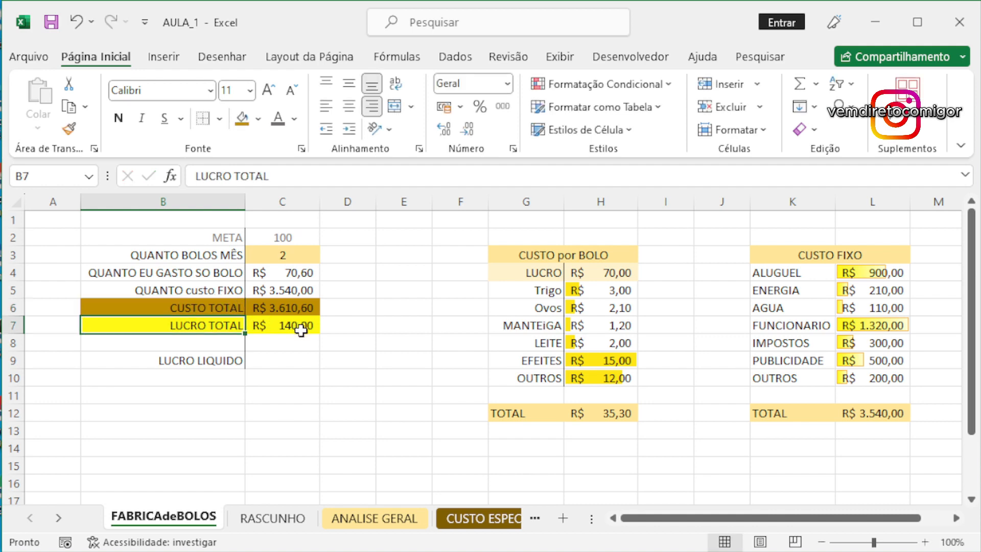
# - Calculate LUCRO LIQUIDO in C9 by subtracting the total cost from the total profit with =C7-C6
pyautogui.click(281, 360)
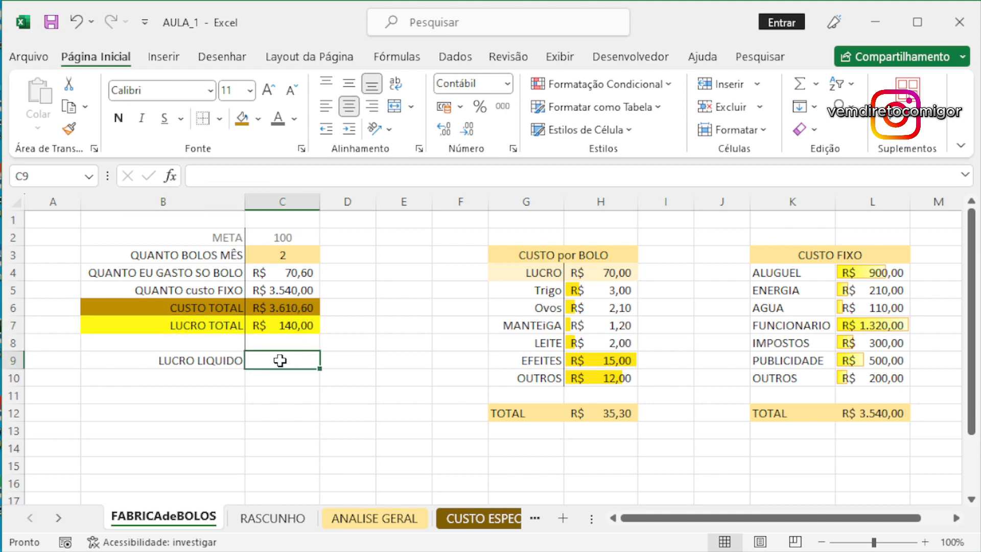
pyautogui.write('=')
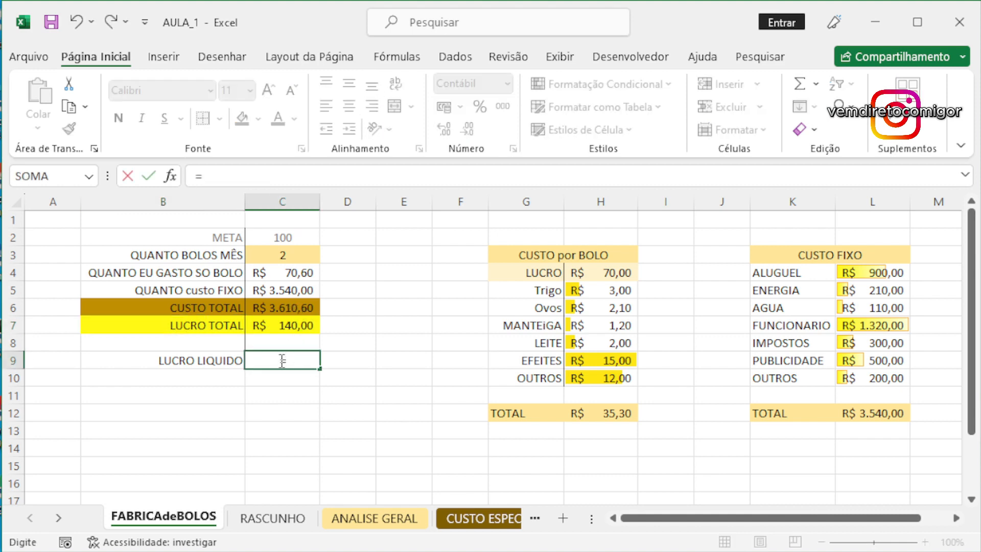
pyautogui.click(290, 326)
pyautogui.write('-')
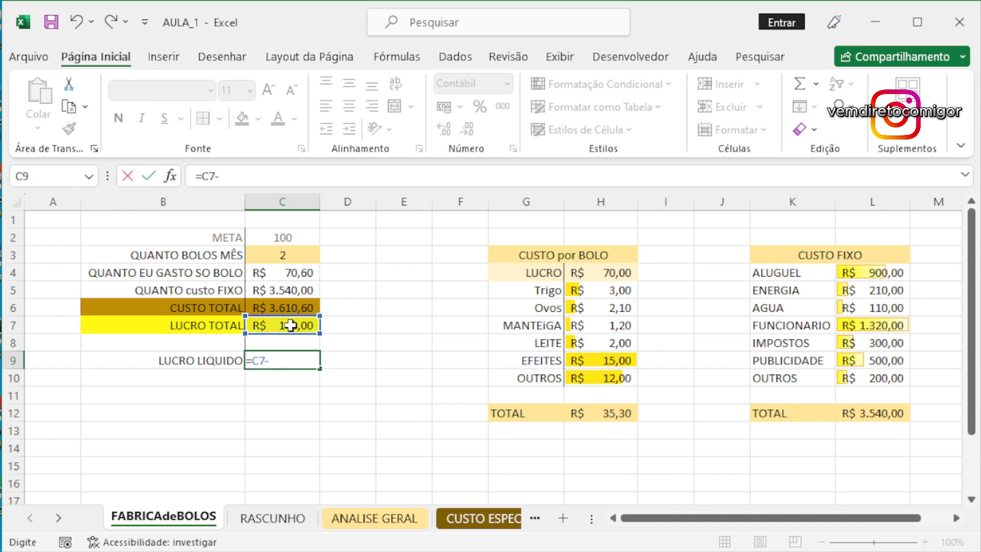
pyautogui.click(293, 308)
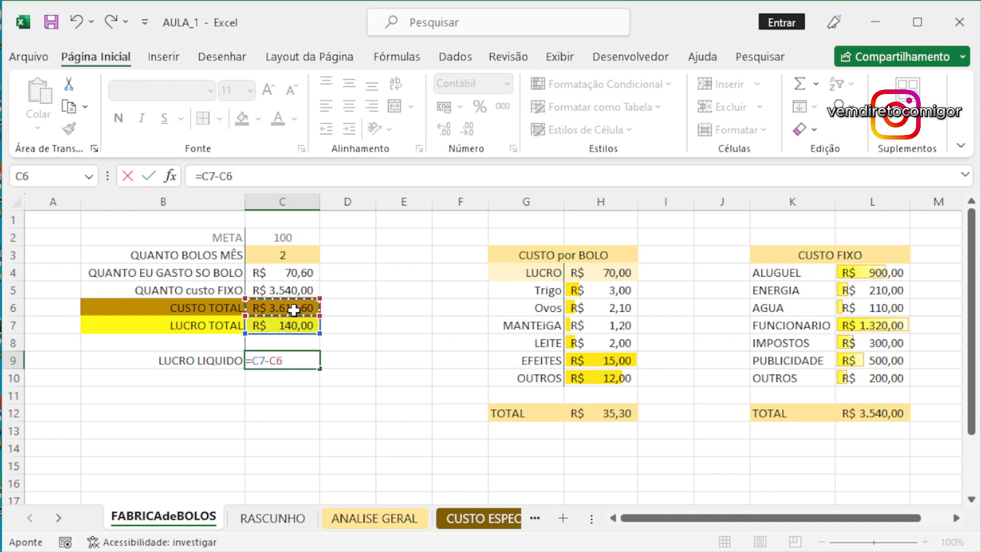
pyautogui.press('Return')
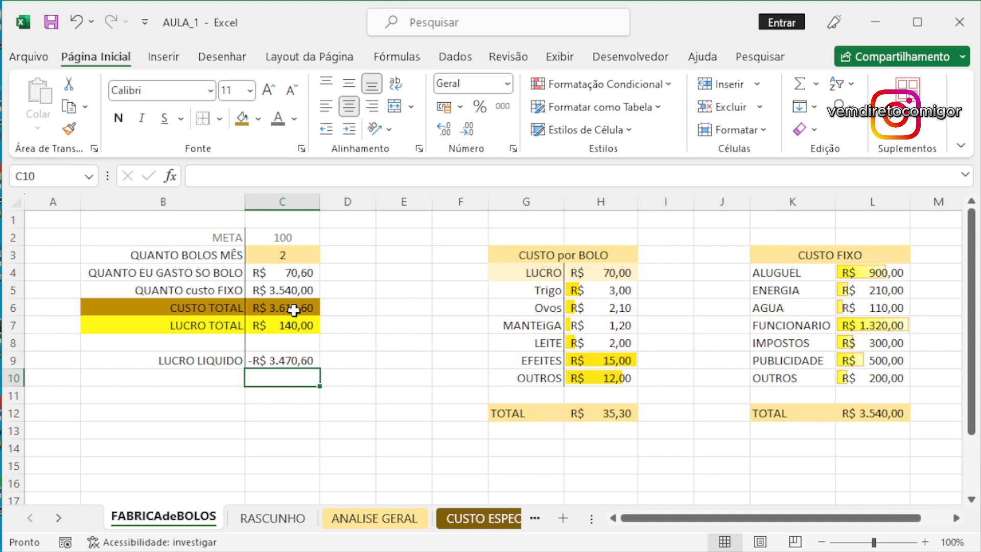
# - Format the LUCRO LIQUIDO value in C9 as Moeda, showing negative numbers in red with a minus sign
pyautogui.click(292, 361)
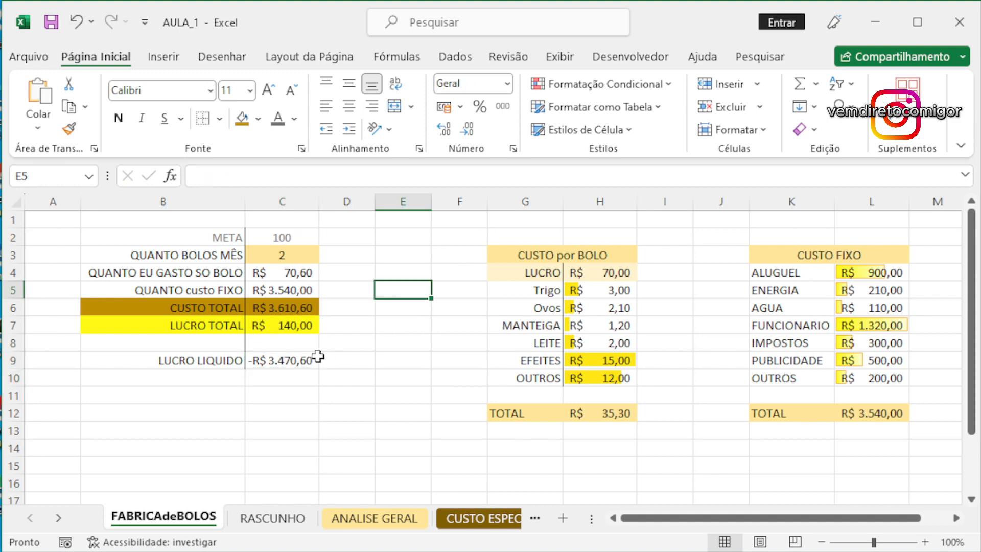
pyautogui.click(291, 361)
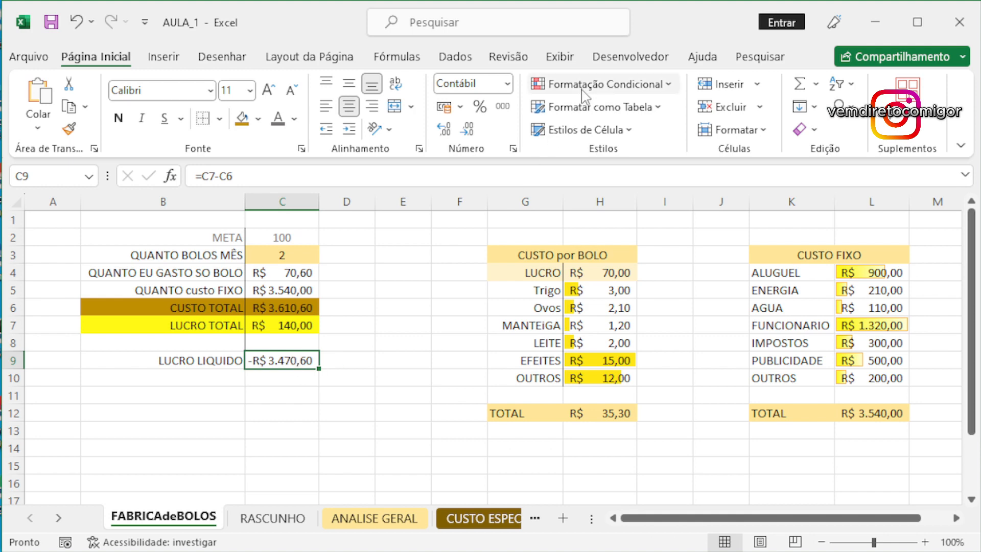
pyautogui.click(508, 87)
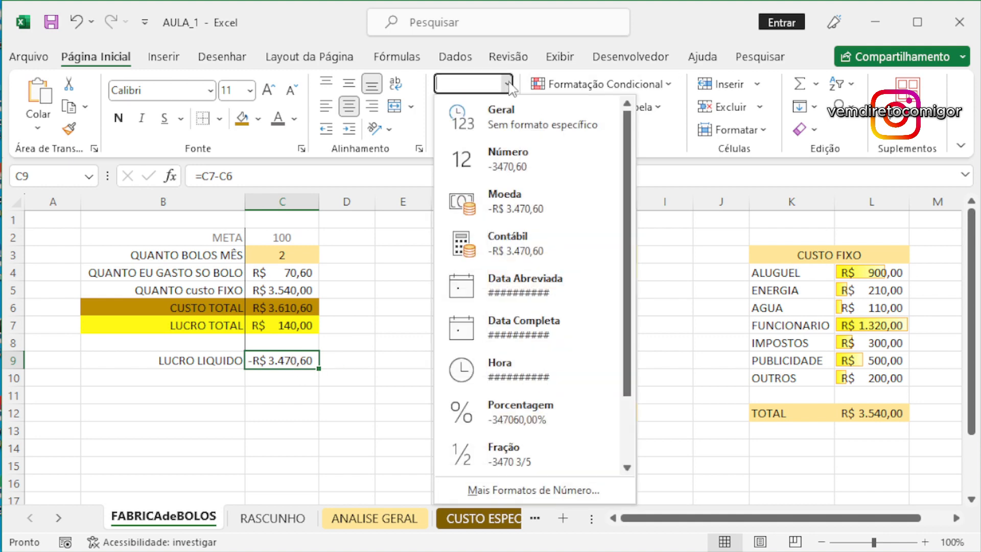
pyautogui.click(511, 89)
pyautogui.click(509, 84)
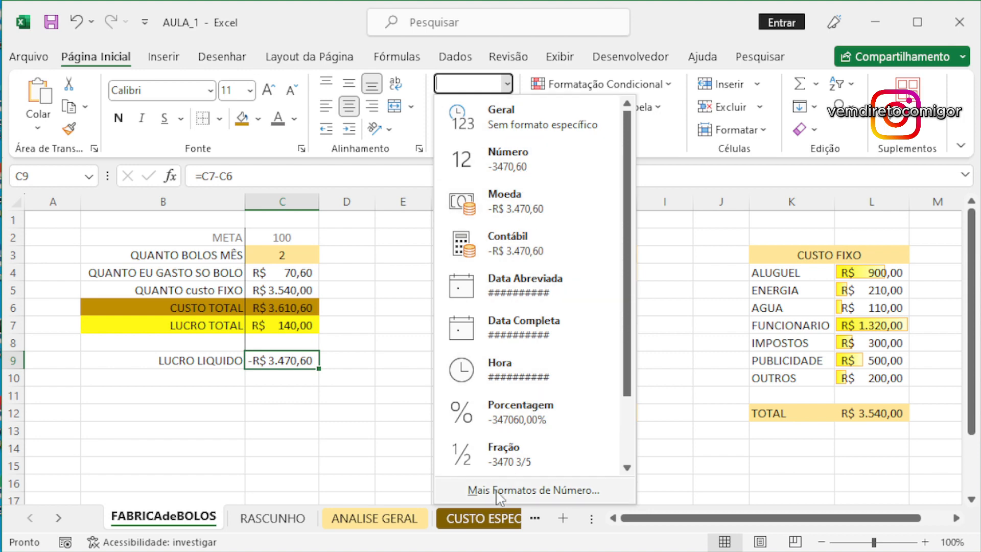
pyautogui.click(526, 492)
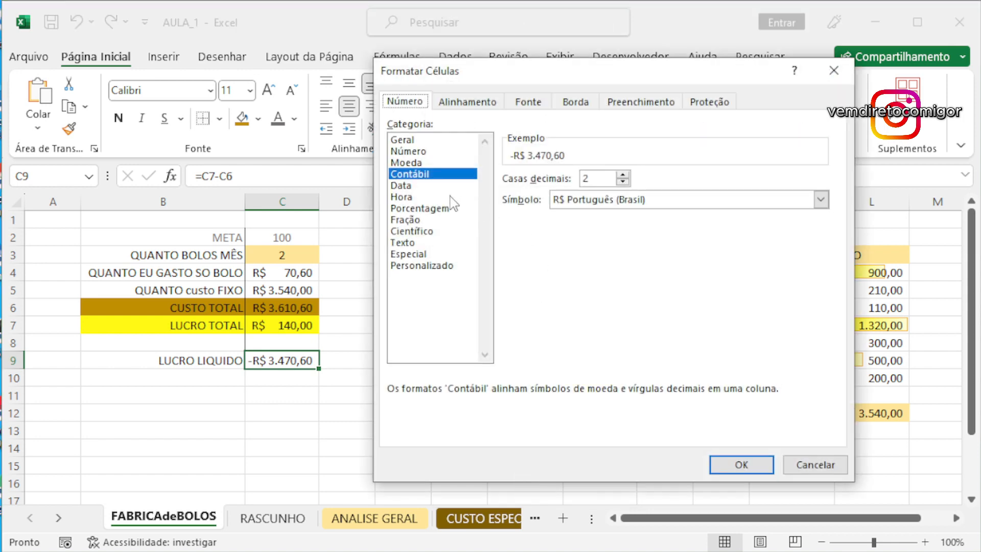
pyautogui.click(422, 162)
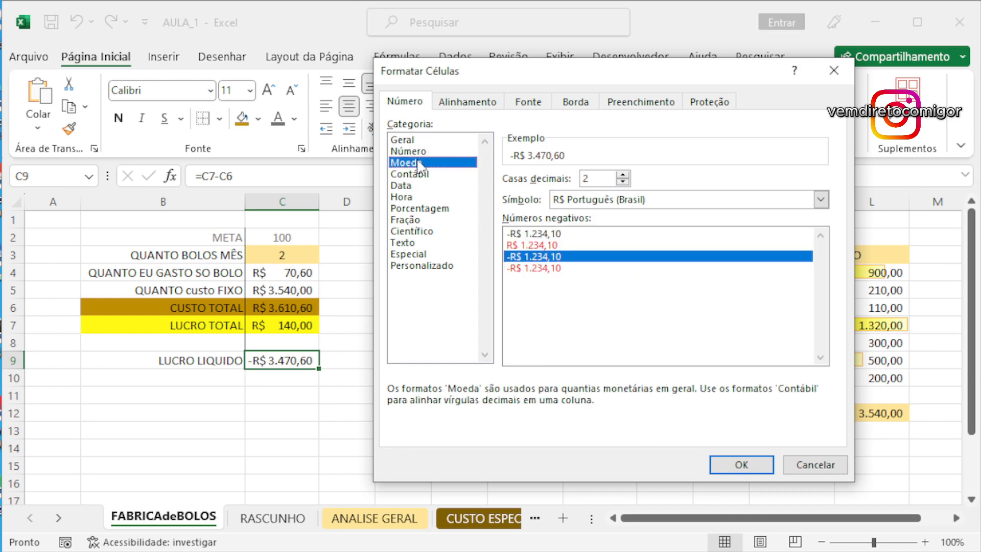
pyautogui.click(537, 268)
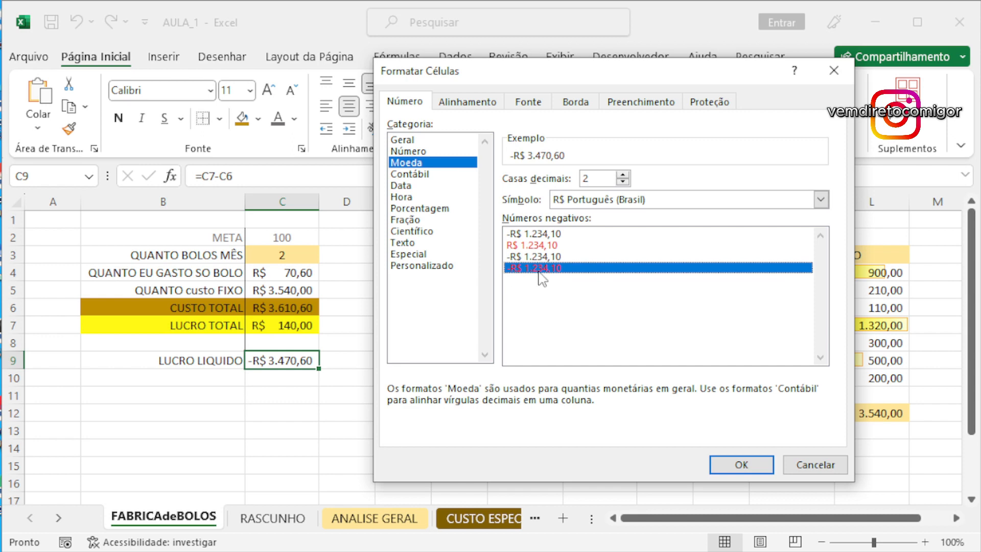
pyautogui.click(741, 465)
pyautogui.click(324, 378)
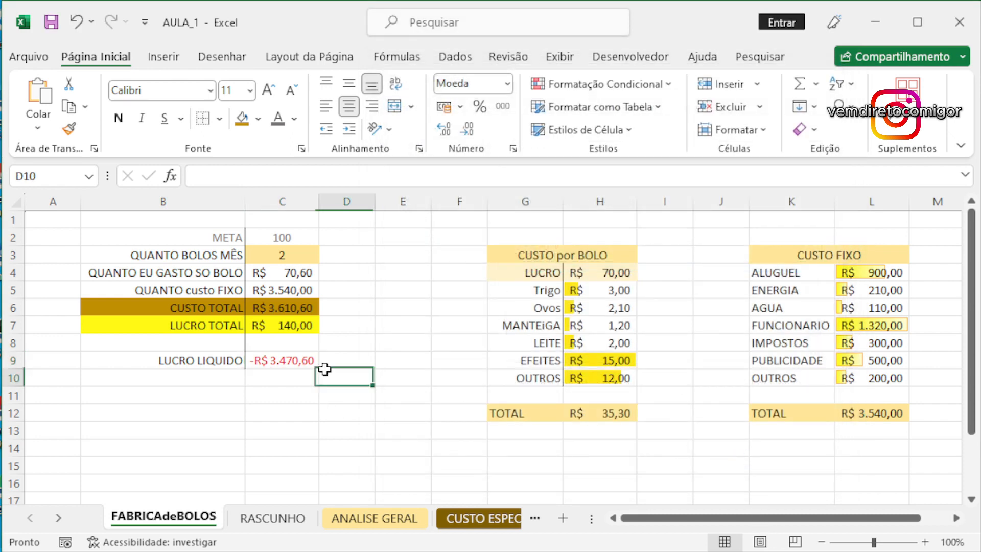
# - Test the calculations with 100 cakes by setting QUANTO BOLOS MÊS in C3 to 100
pyautogui.click(300, 254)
pyautogui.write('100')
pyautogui.press('Return')
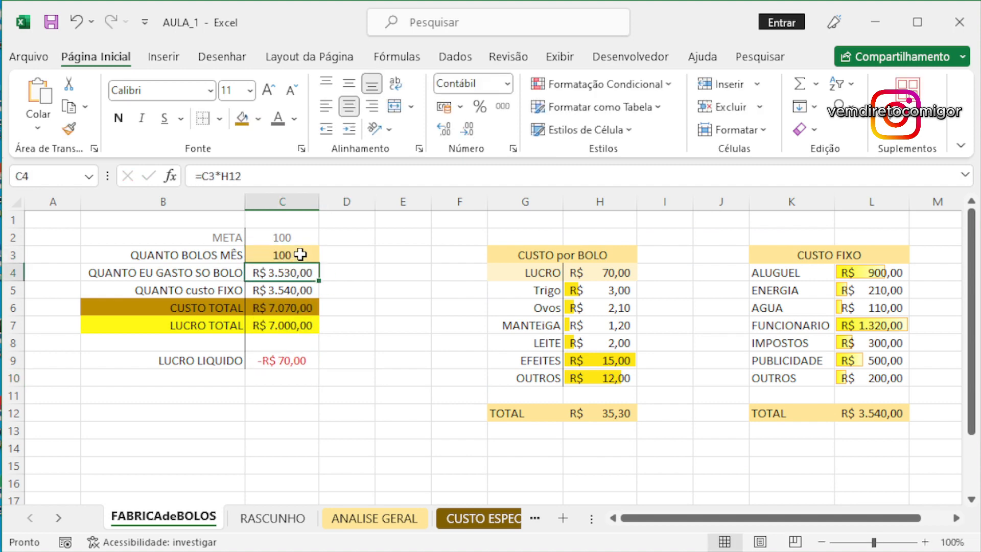
# - Set QUANTO BOLOS MÊS in C3 to 150 and widen column C to fit the LUCRO TOTAL value
pyautogui.click(300, 254)
pyautogui.write('150')
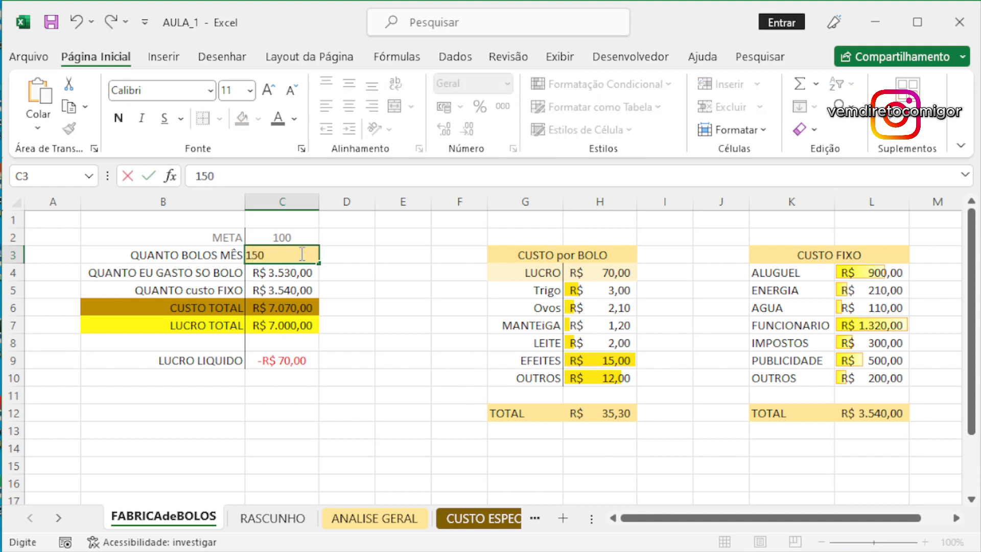
pyautogui.press('Return')
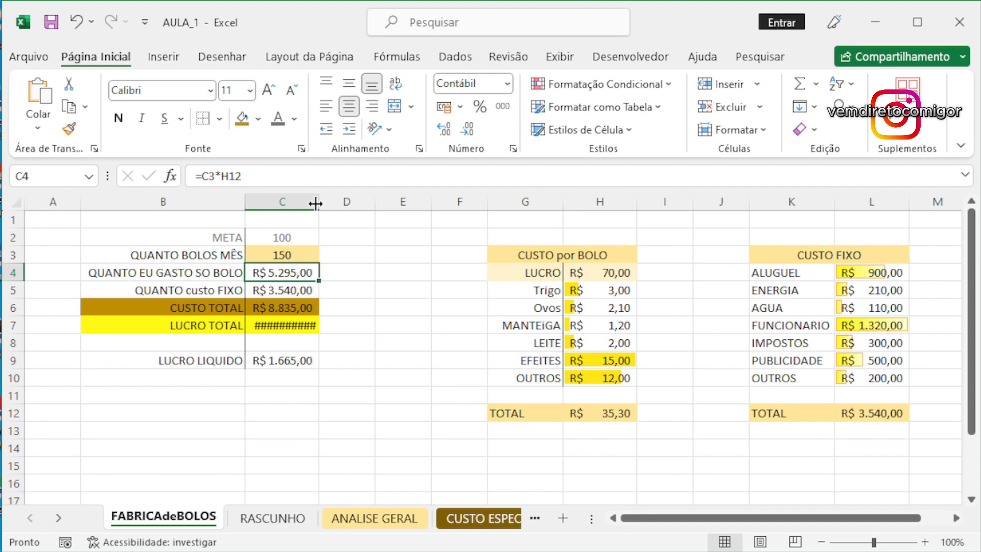
pyautogui.moveTo(318, 207); pyautogui.dragTo(327, 206)
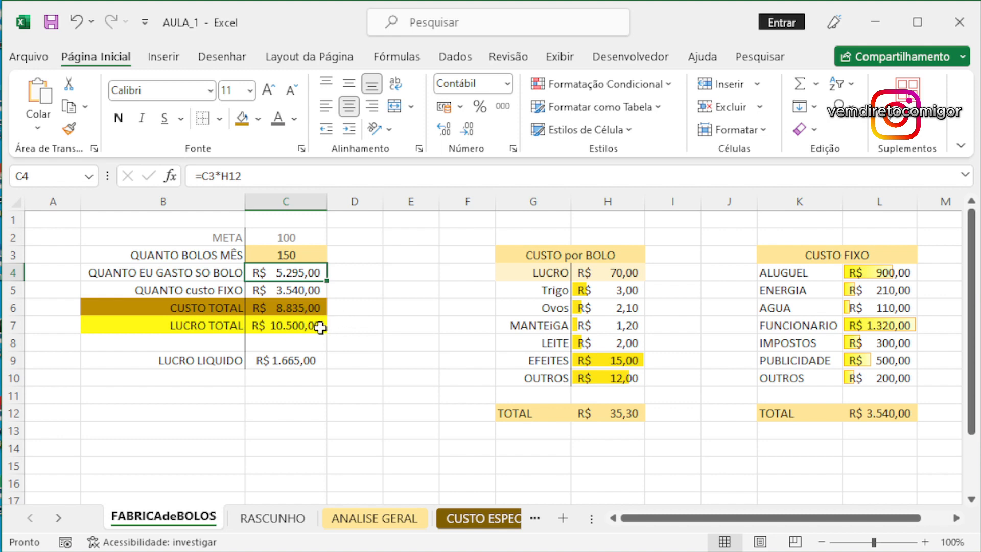
pyautogui.click(299, 361)
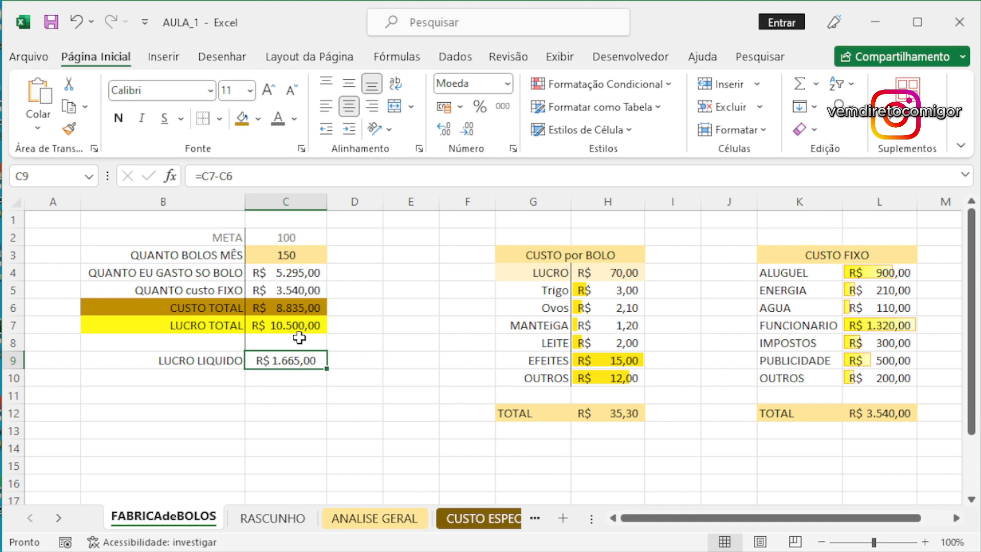
# - Set both META in C2 and QUANTO BOLOS MÊS in C3 to 200
pyautogui.click(293, 239)
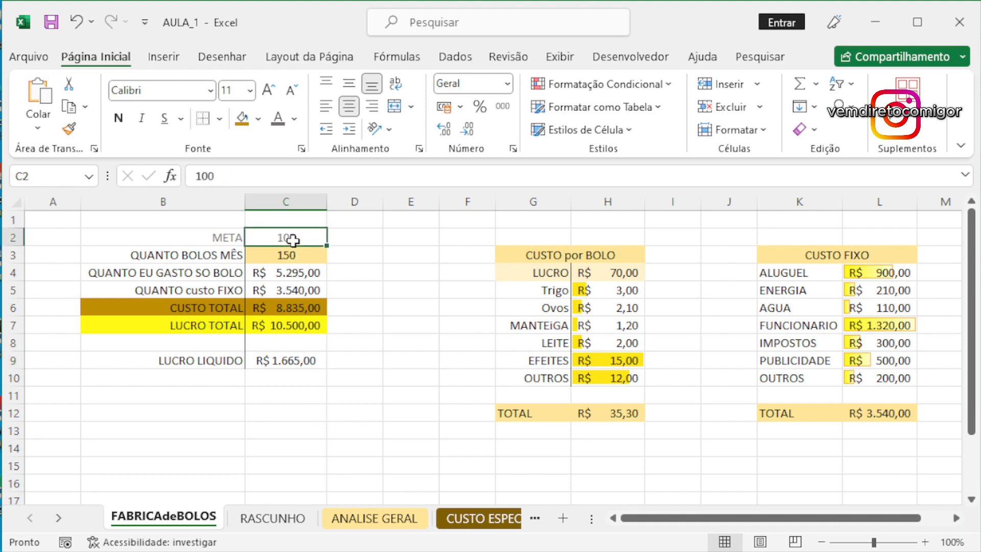
pyautogui.write('200')
pyautogui.press('Return')
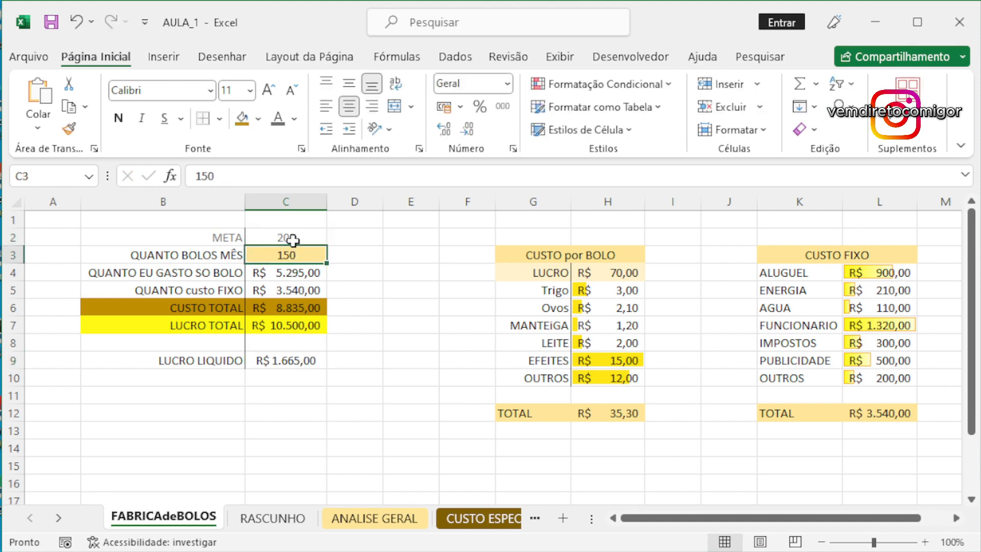
pyautogui.write('200')
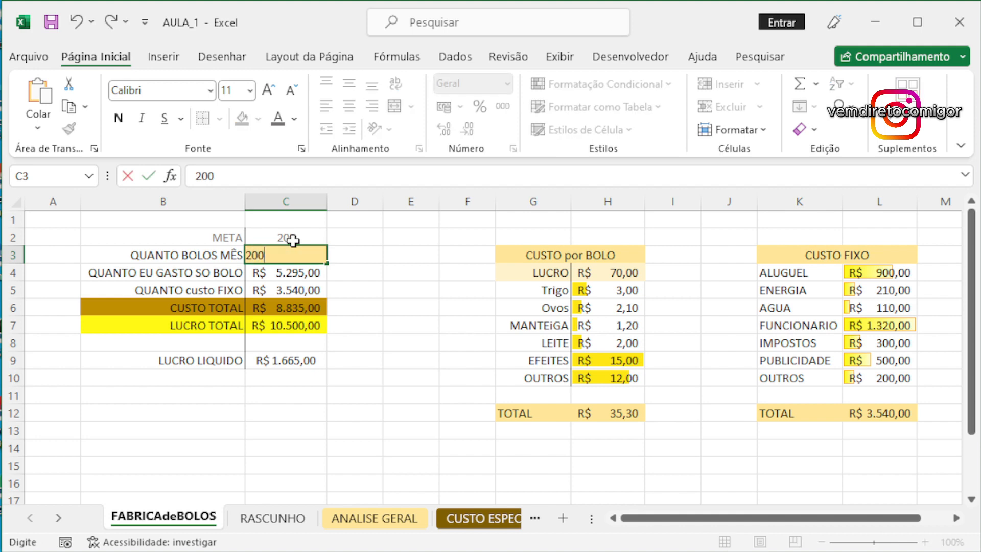
pyautogui.press('Return')
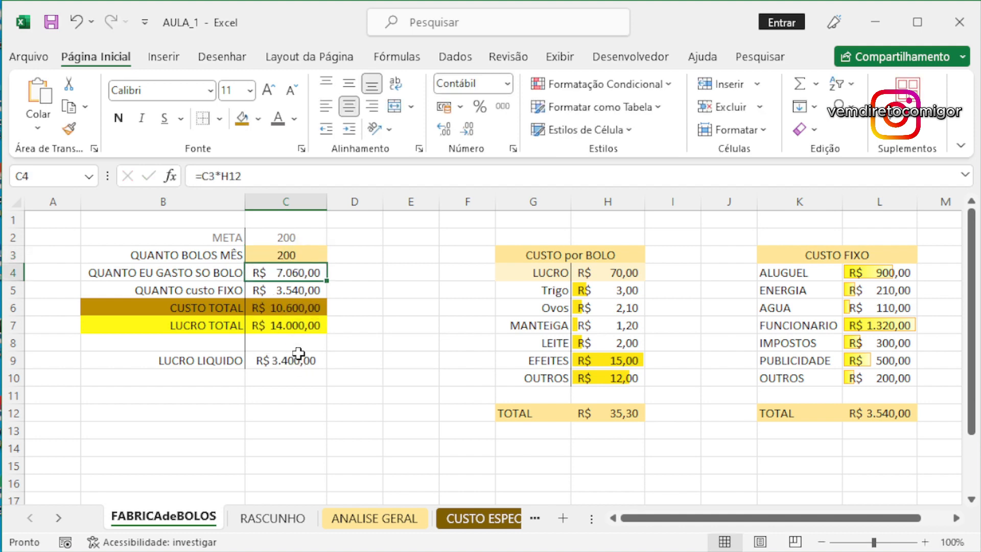
# - Change QUANTO BOLOS MÊS in C3 to 150 and check the CUSTO TOTAL and LUCRO TOTAL formulas
pyautogui.click(299, 255)
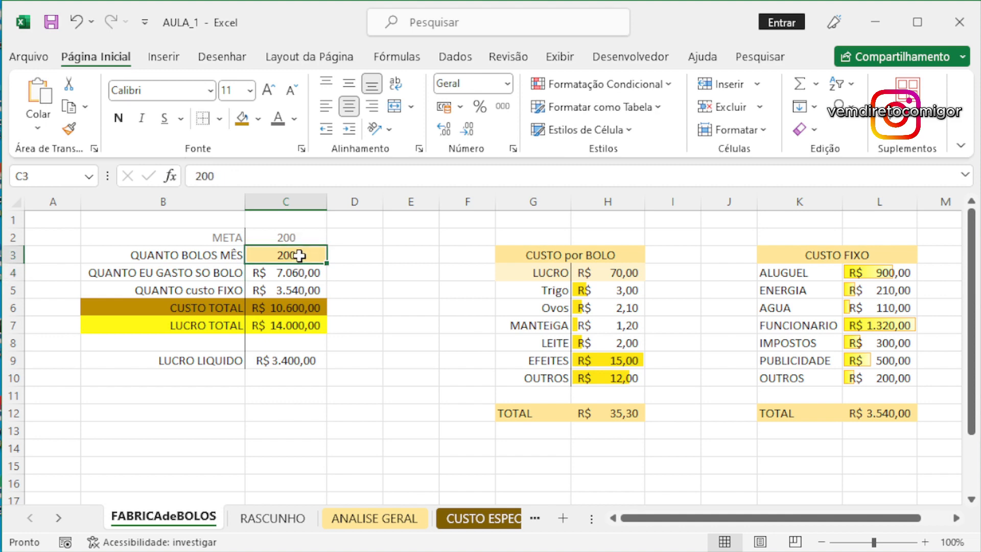
pyautogui.write('150')
pyautogui.press('Return')
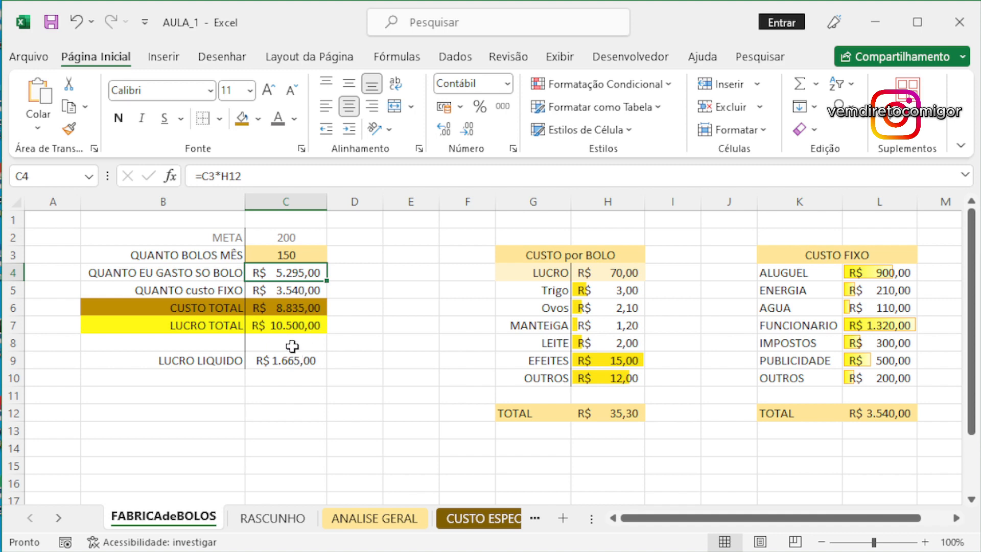
pyautogui.click(314, 309)
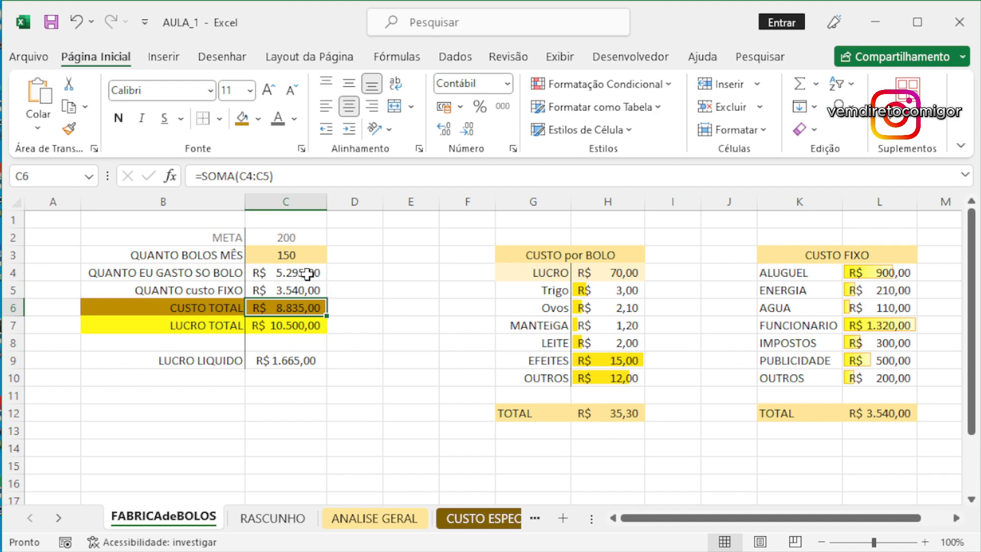
pyautogui.click(295, 325)
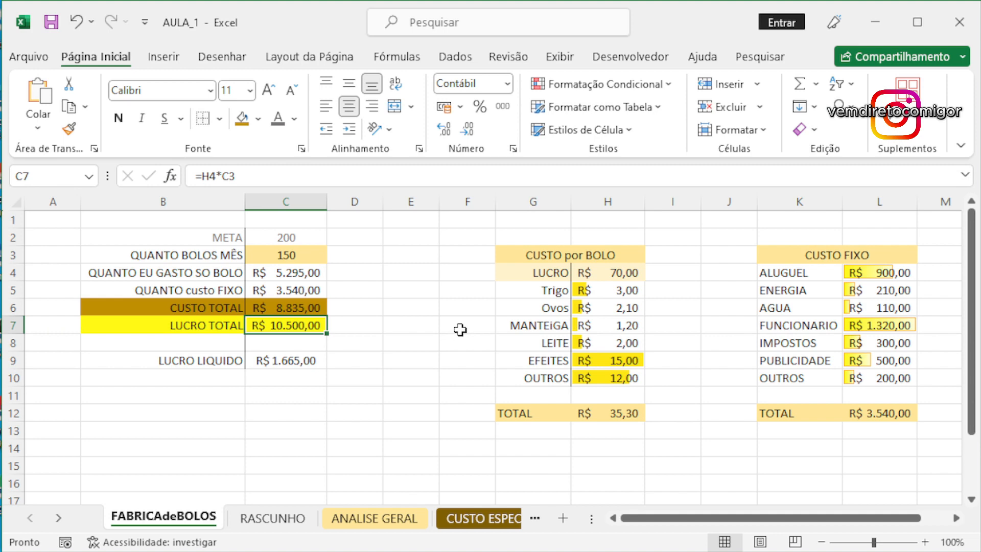
# - Set the LUCRO per cake in H4 of the CUSTO por BOLO table to 90
pyautogui.click(613, 274)
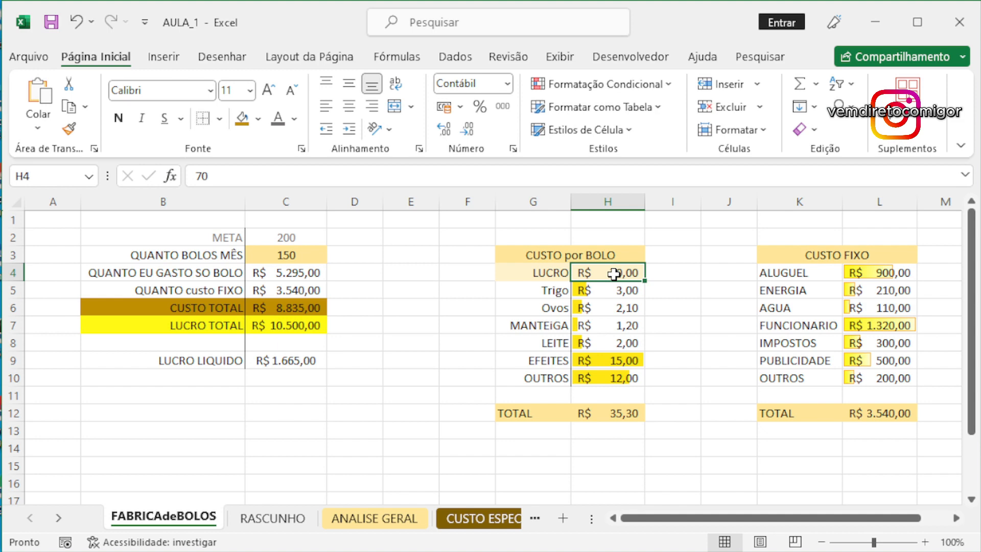
pyautogui.doubleClick(613, 275)
pyautogui.press('BackSpace')
pyautogui.press('BackSpace')
pyautogui.write('90')
pyautogui.press('Return')
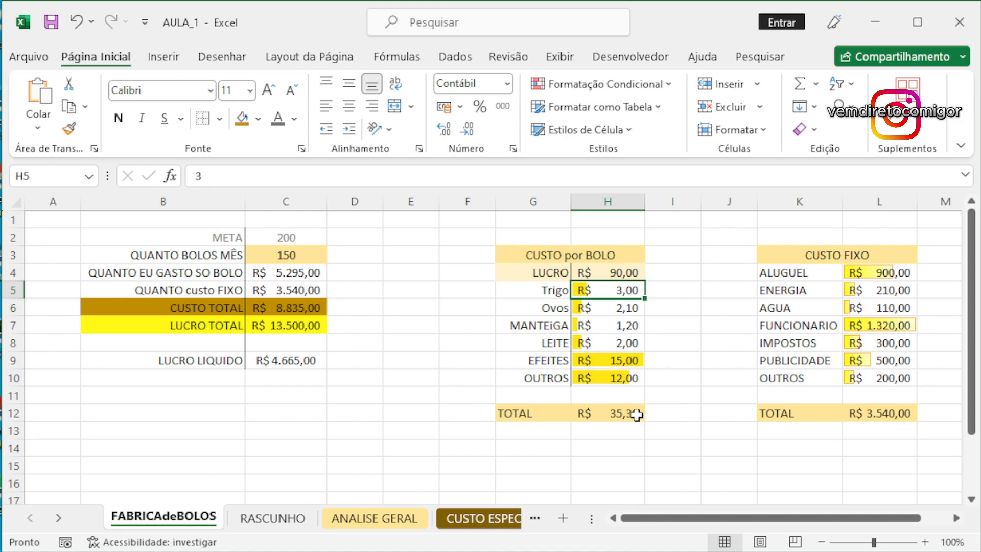
# - Add the label VALOR do BOLO in G14 below the cake cost total and autofit column G to it
pyautogui.moveTo(542, 447); pyautogui.dragTo(543, 430)
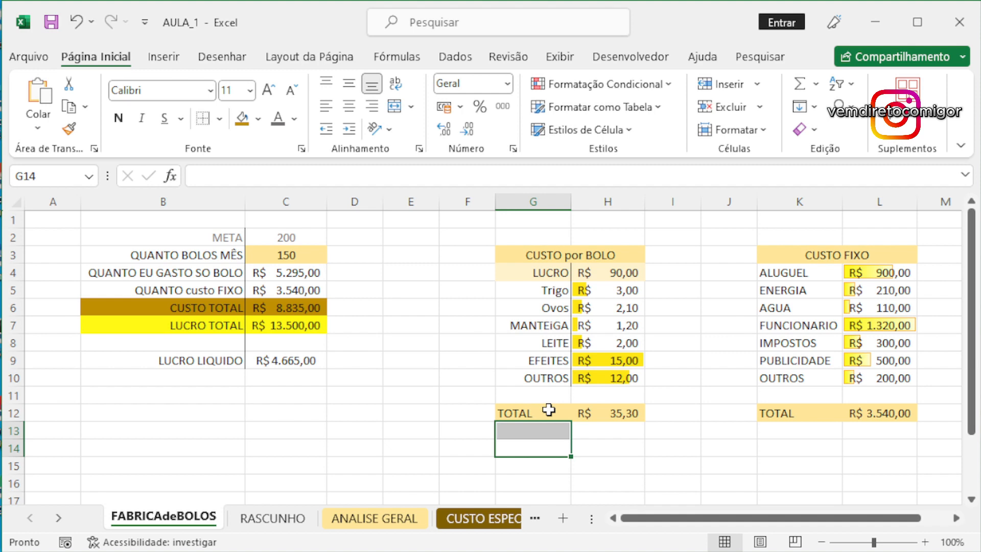
pyautogui.click(556, 447)
pyautogui.write('V')
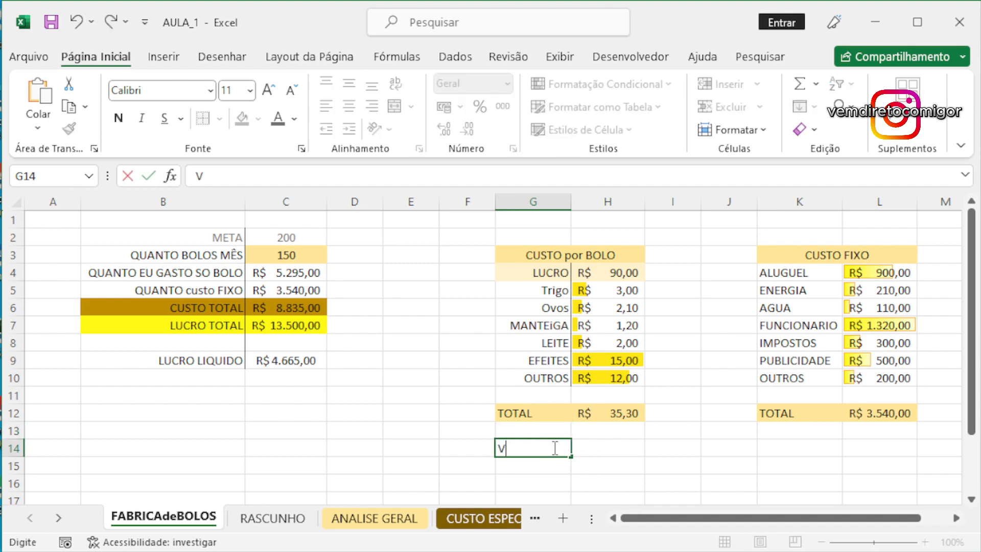
pyautogui.write('ALOR do BOLO')
pyautogui.press('Return')
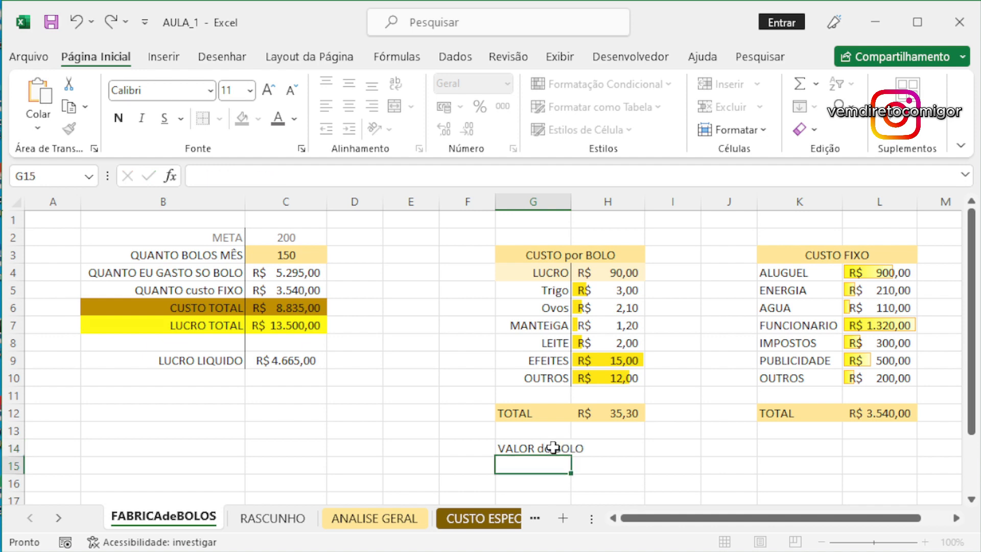
pyautogui.doubleClick(571, 202)
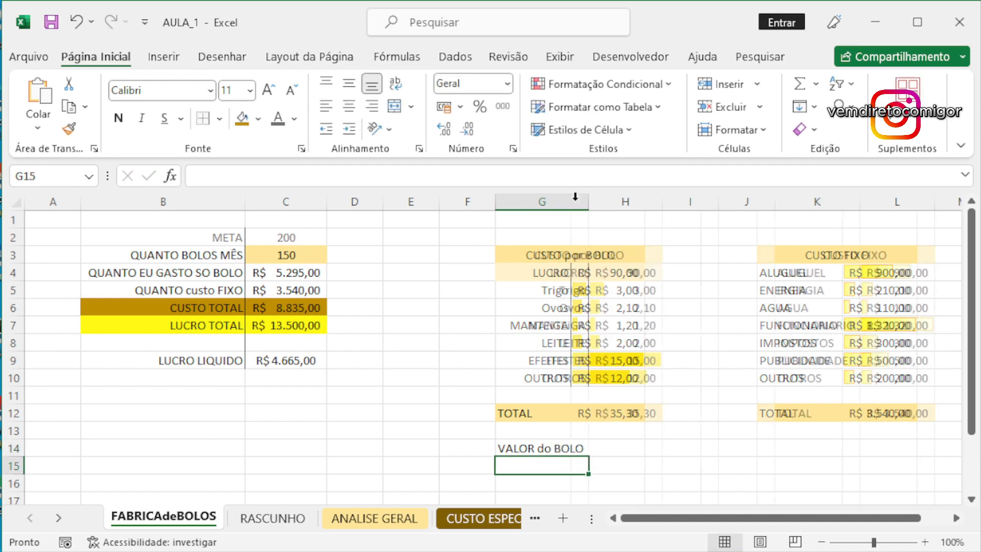
# - Calculate VALOR do BOLO in H14 with the formula =H12+H4, adding the cake cost total and the LUCRO
pyautogui.click(626, 443)
pyautogui.write('=')
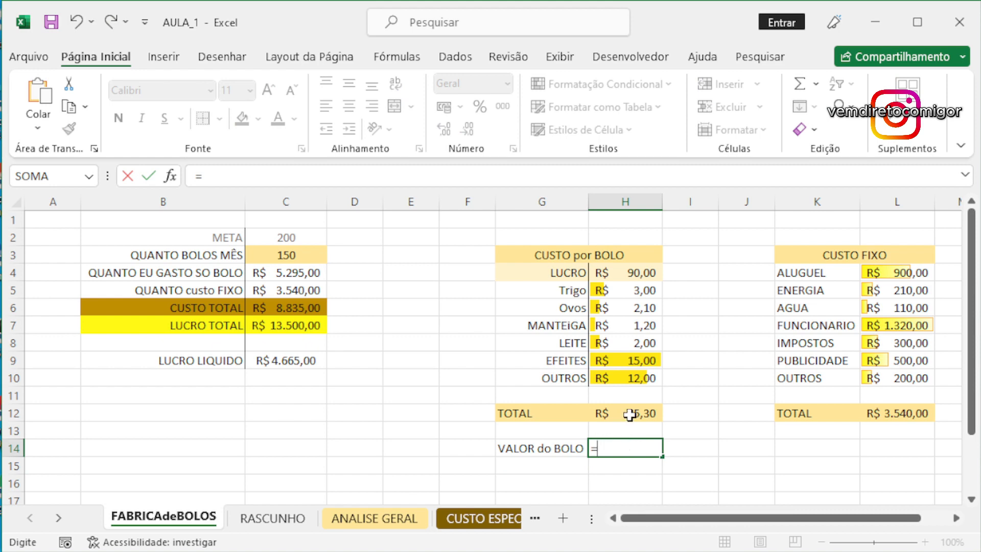
pyautogui.write('SOMA')
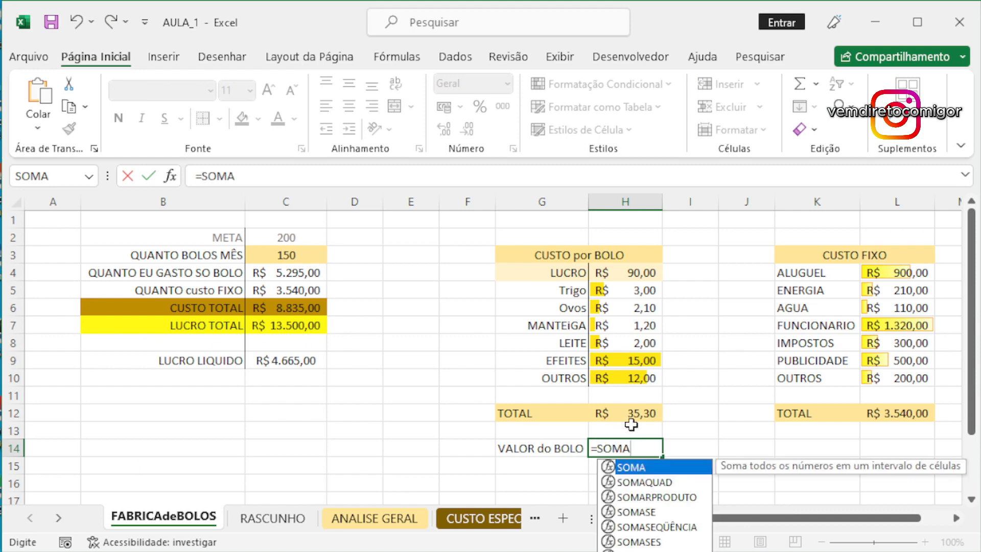
pyautogui.press('BackSpace')
pyautogui.press('BackSpace')
pyautogui.press('BackSpace')
pyautogui.press('BackSpace')
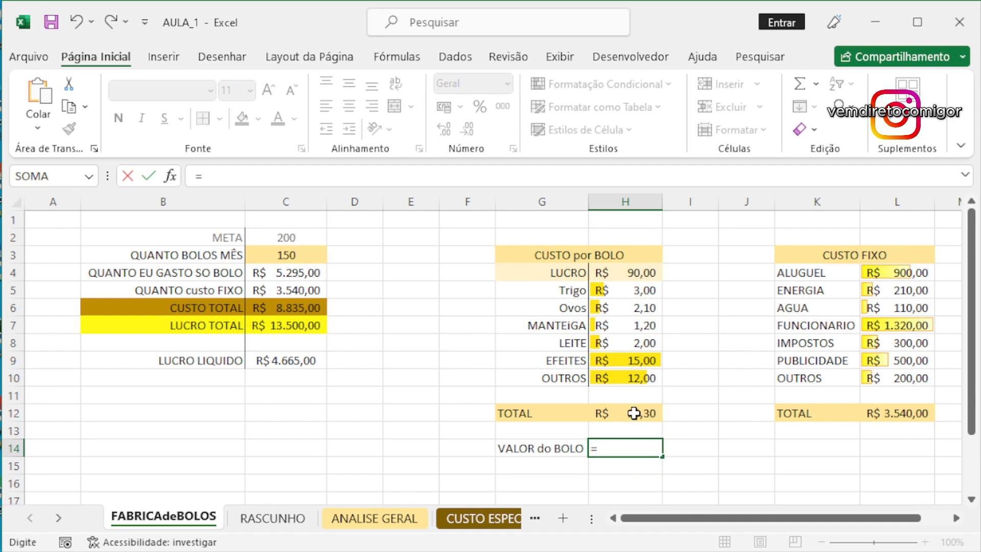
pyautogui.click(632, 413)
pyautogui.write('+')
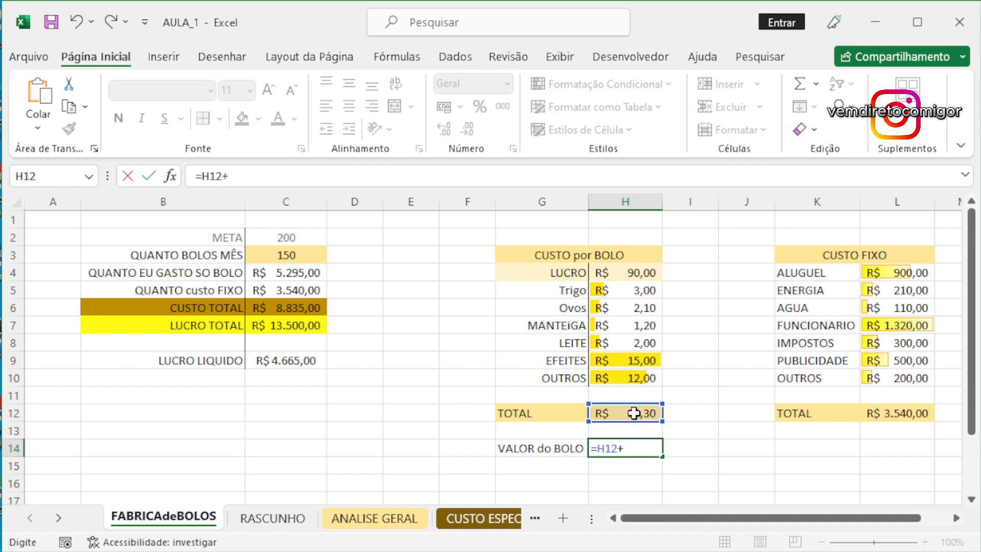
pyautogui.click(638, 274)
pyautogui.press('Return')
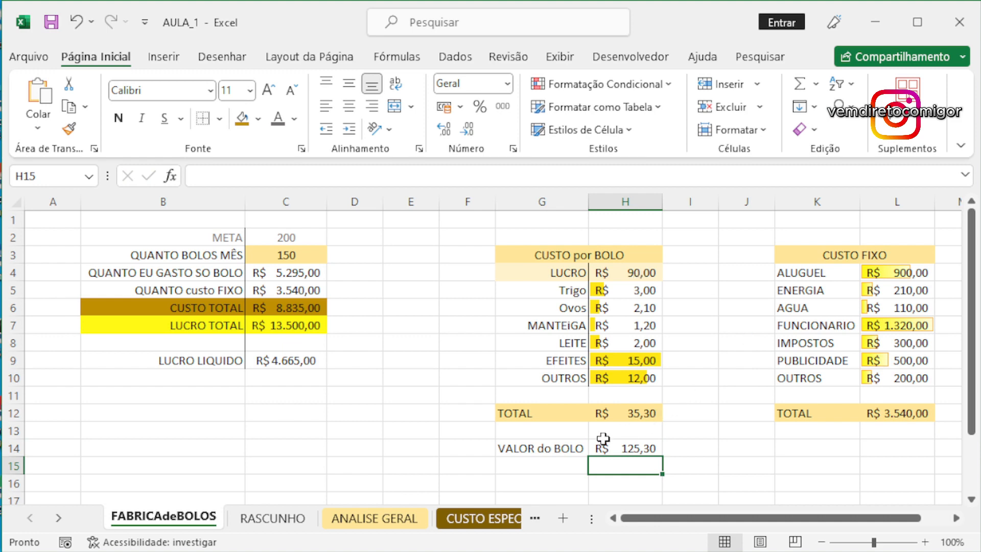
# - Fill the VALOR do BOLO cells G14:H14 with the standard yellow
pyautogui.moveTo(573, 449); pyautogui.dragTo(600, 449)
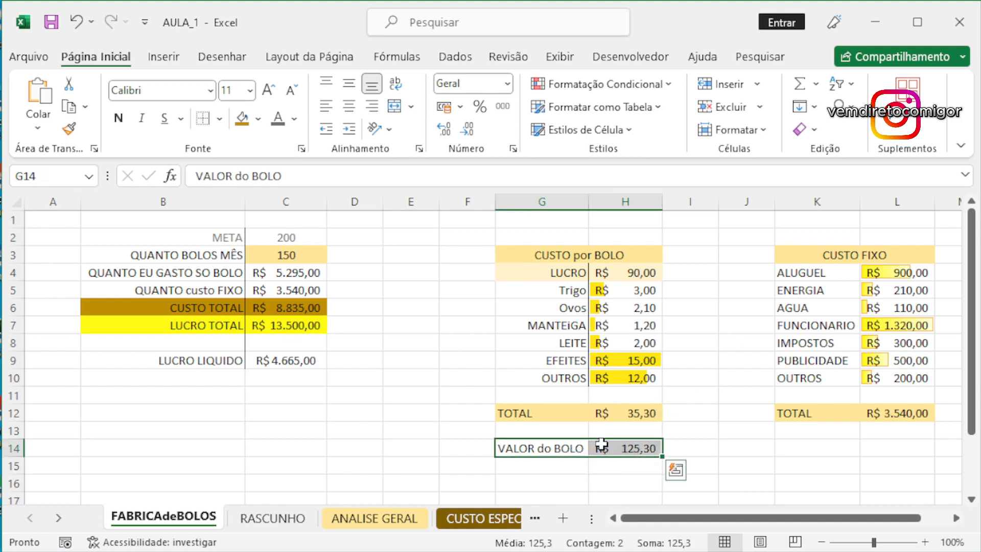
pyautogui.click(258, 119)
pyautogui.click(345, 201)
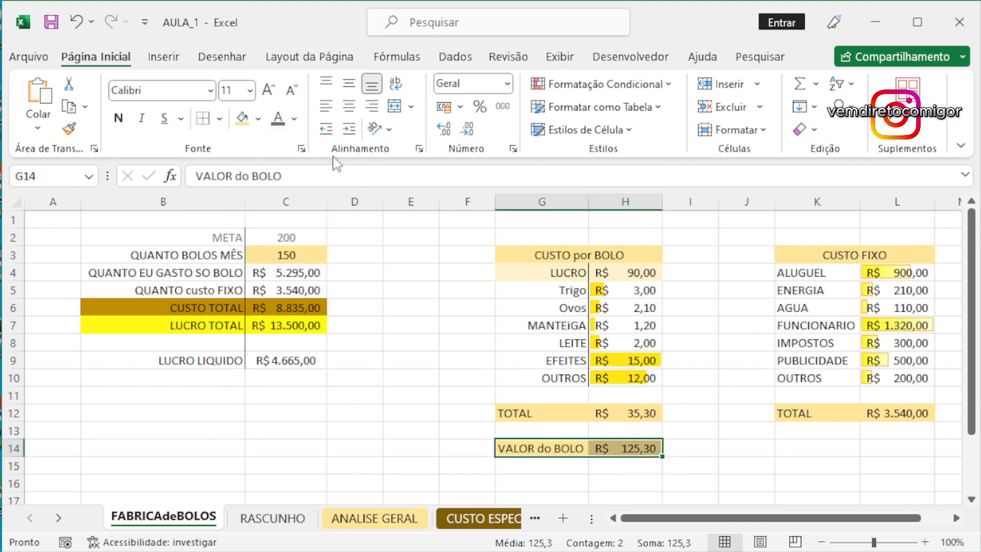
pyautogui.click(260, 121)
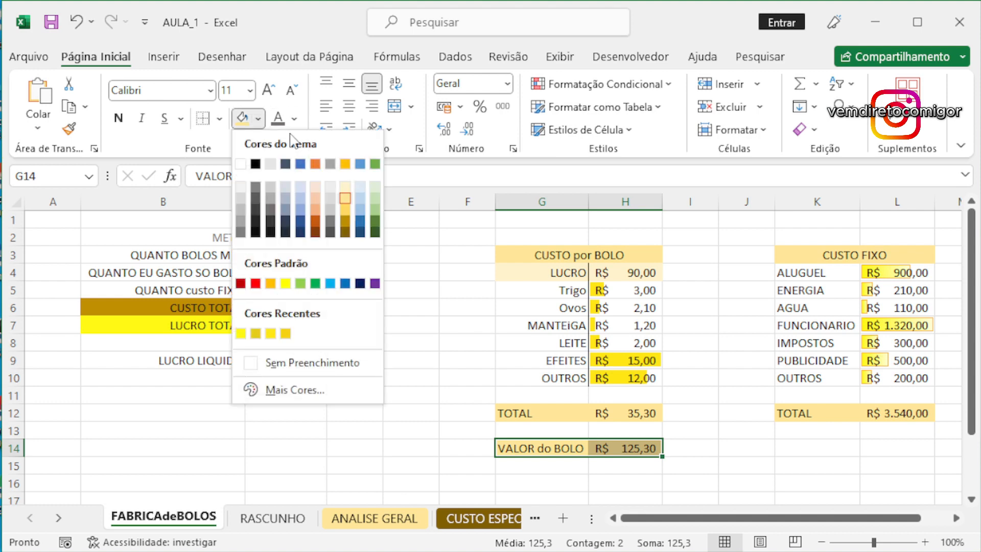
pyautogui.click(287, 286)
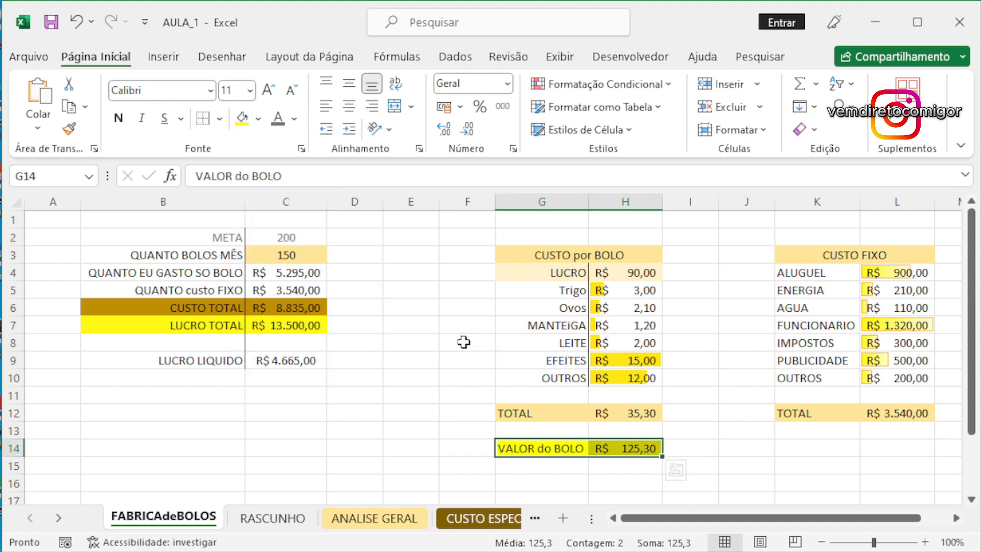
pyautogui.click(460, 340)
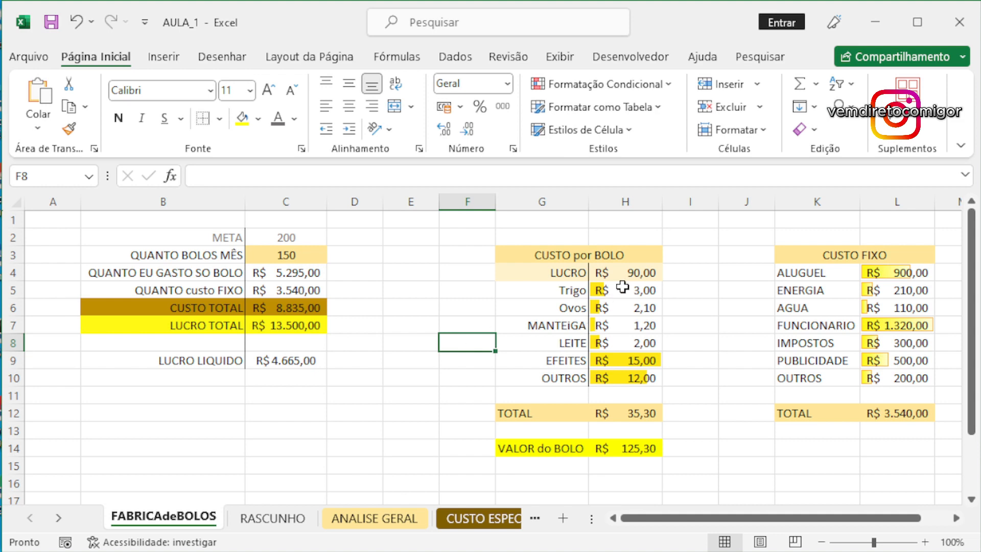
# - Try a LUCRO per cake of 130 and 160 in H4 and check VALOR do BOLO in H14
pyautogui.click(632, 274)
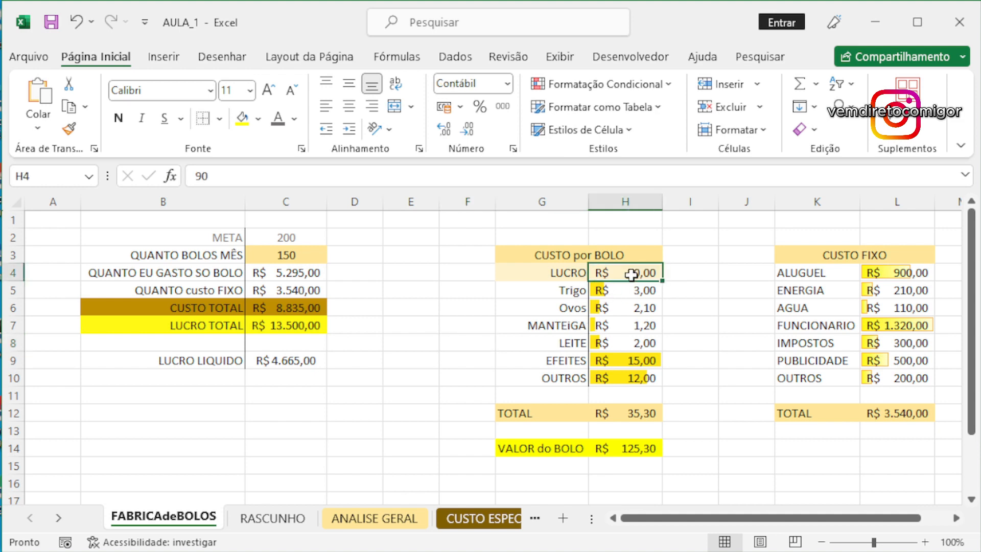
pyautogui.write('130')
pyautogui.press('Return')
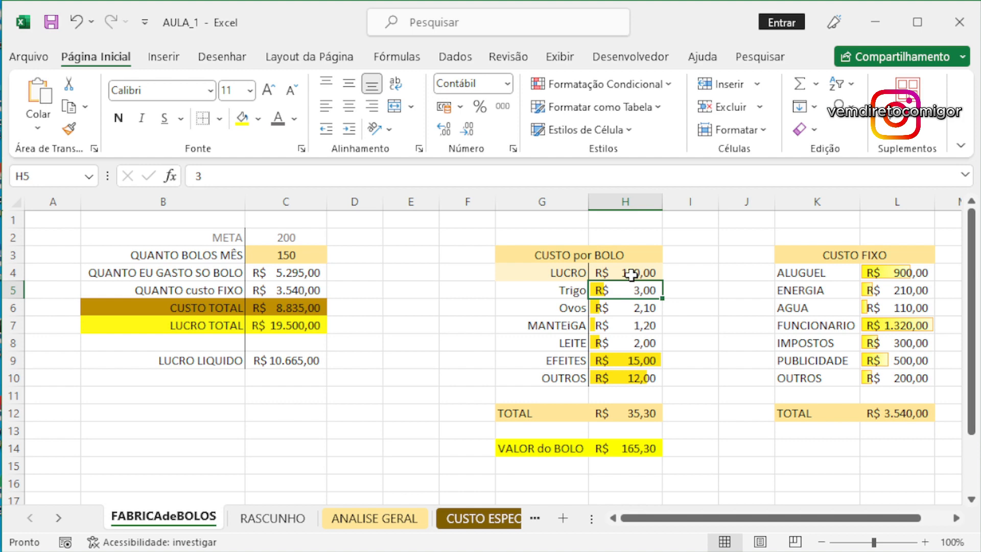
pyautogui.click(625, 276)
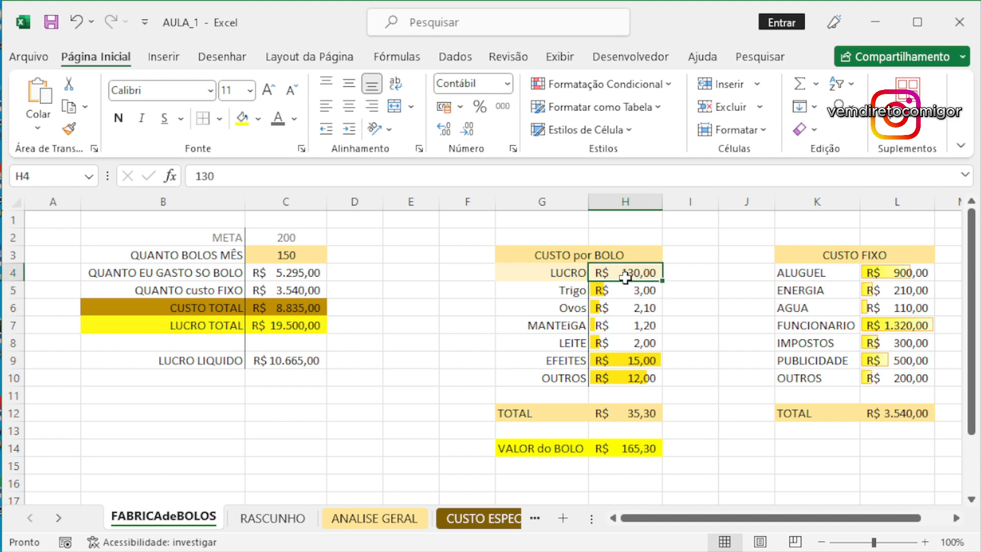
pyautogui.write('1')
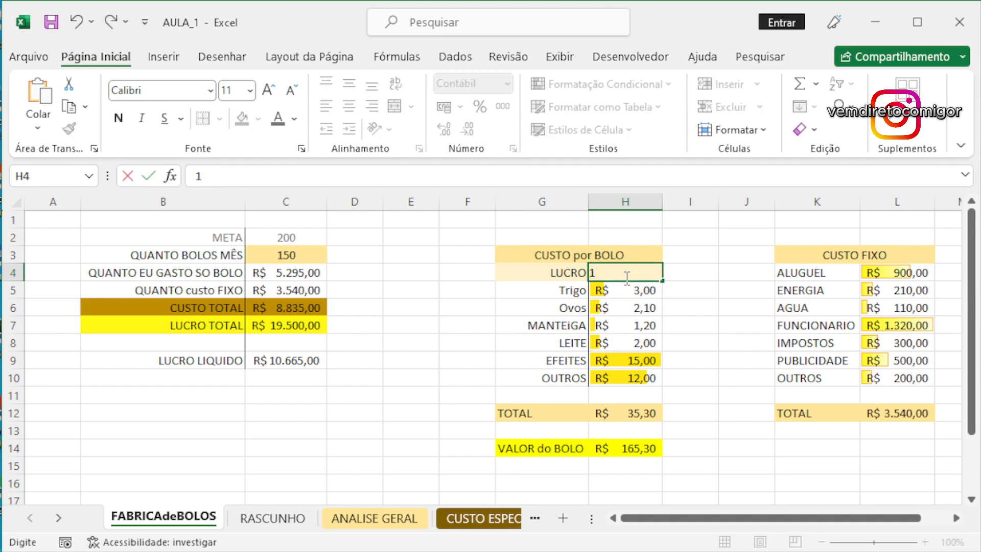
pyautogui.write('60')
pyautogui.press('Return')
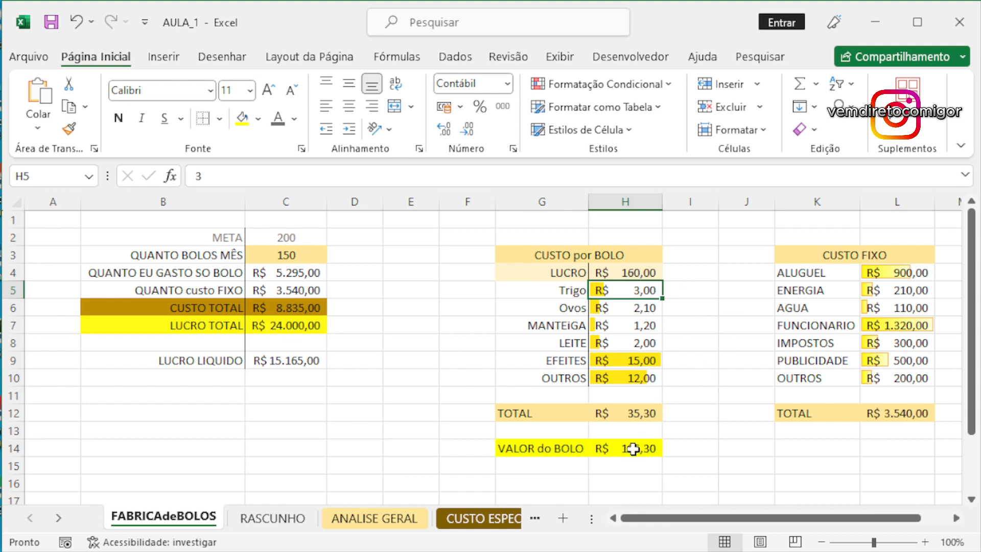
pyautogui.click(633, 449)
pyautogui.click(633, 272)
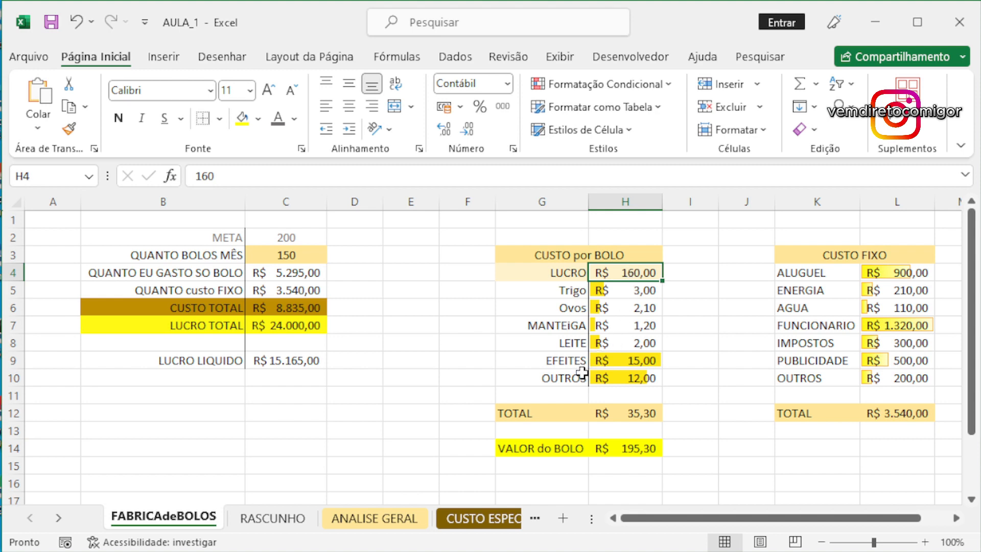
# - Set OUTROS in H10 of the CUSTO por BOLO table to 30 and LUCRO in H4 to 130
pyautogui.click(611, 376)
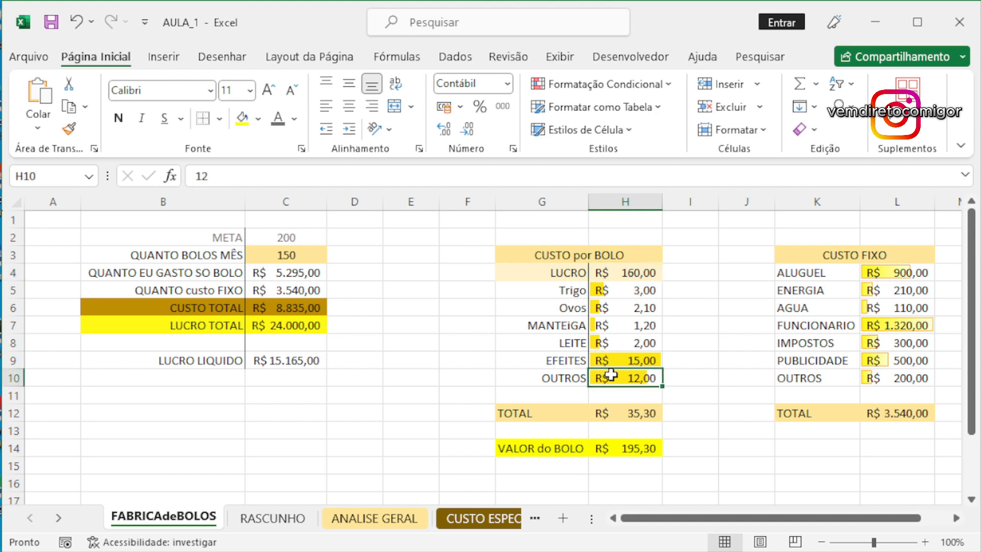
pyautogui.write('30')
pyautogui.press('Return')
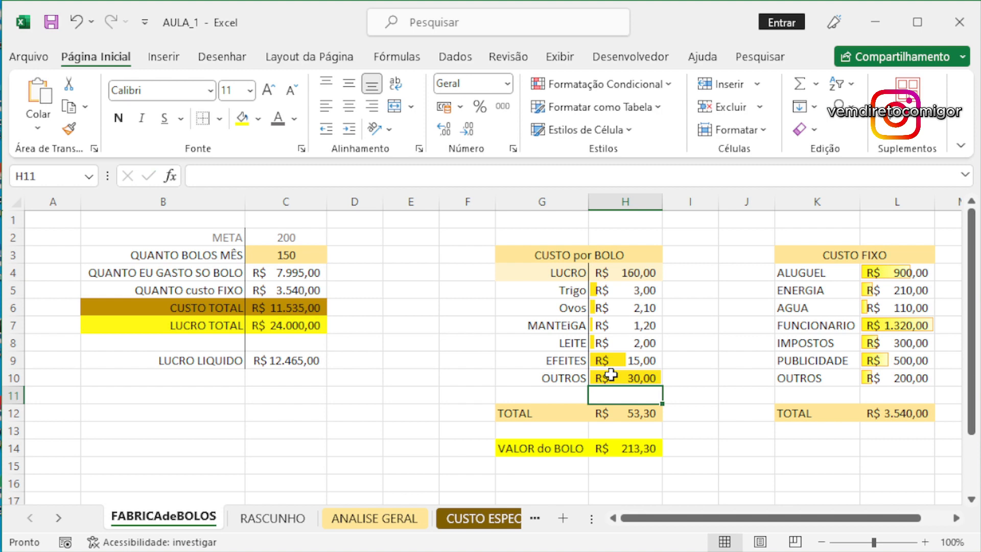
pyautogui.click(645, 272)
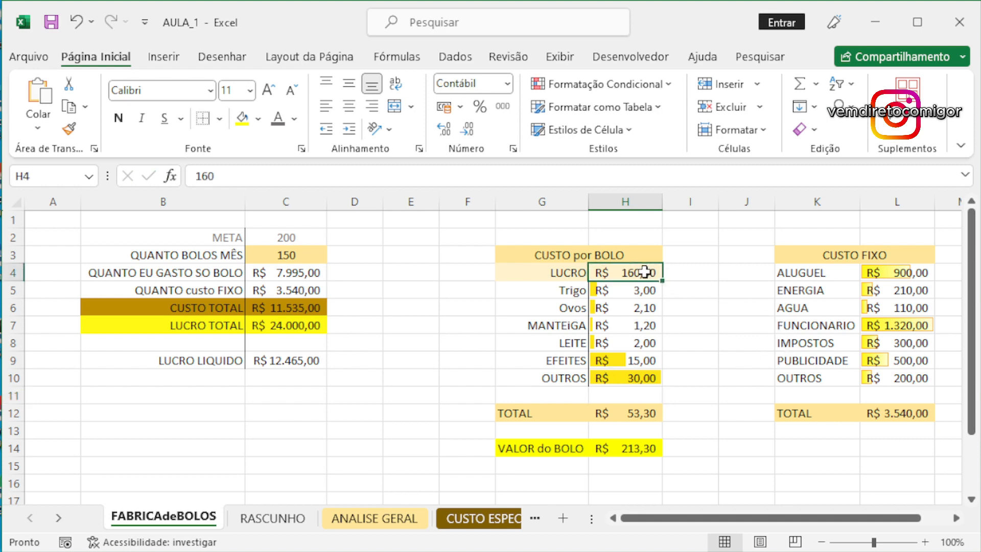
pyautogui.write('130')
pyautogui.press('Return')
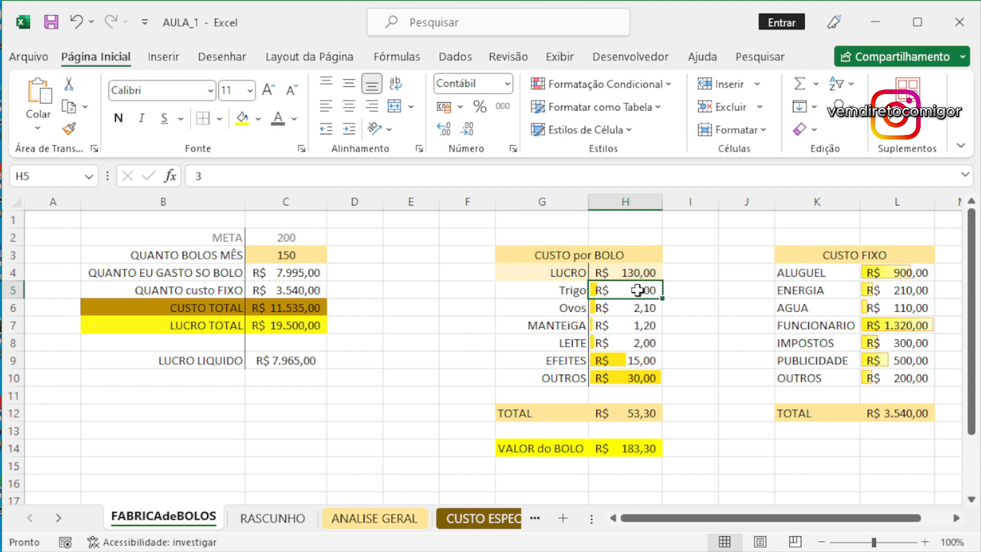
# - Set both Trigo in H5 and LEITE in H8 of the CUSTO por BOLO table to 5
pyautogui.write('5')
pyautogui.press('Return')
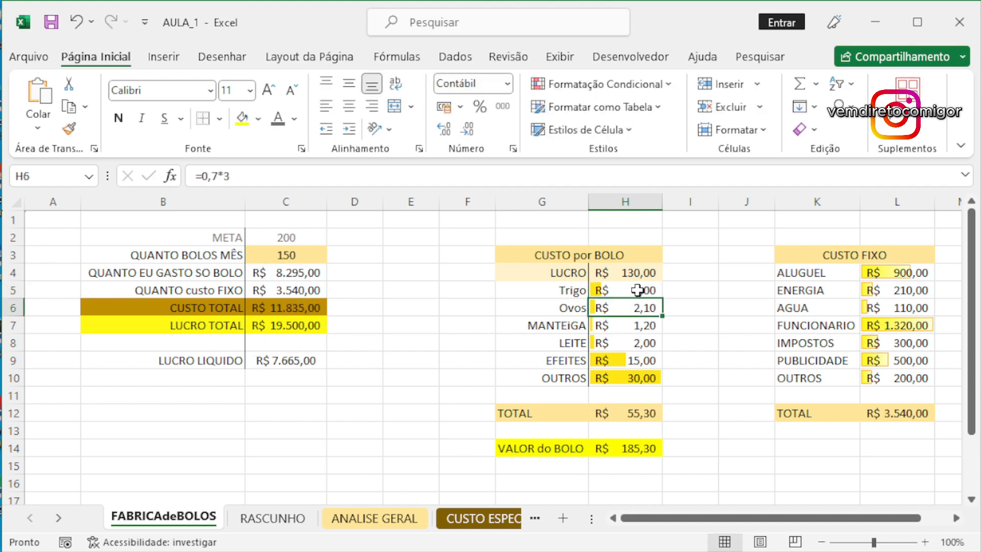
pyautogui.click(633, 338)
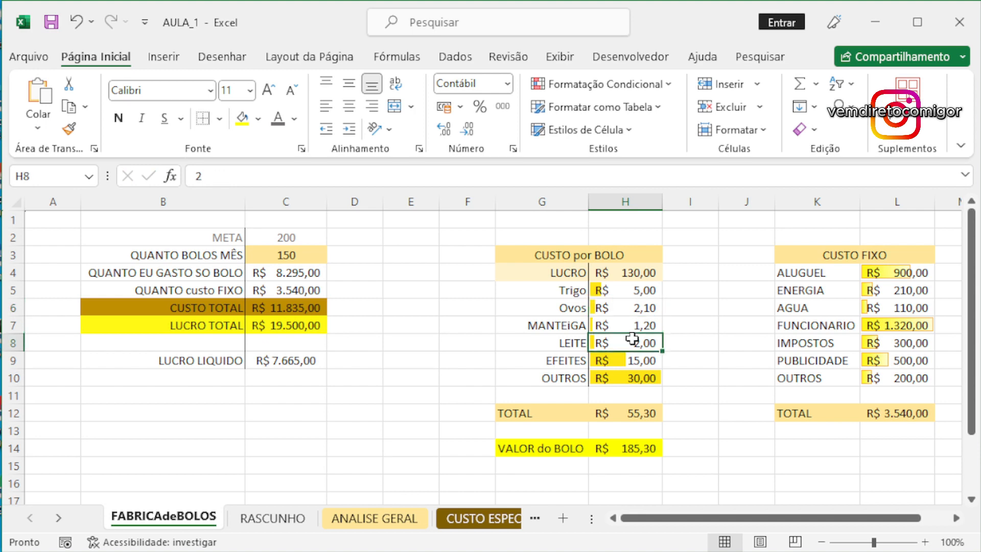
pyautogui.write('5')
pyautogui.press('Return')
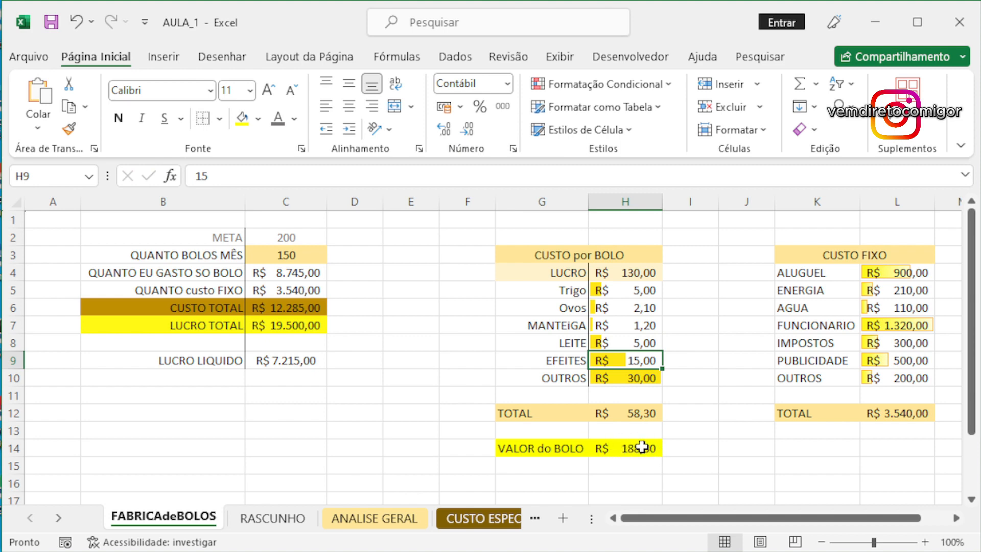
# - Change the LUCRO per cake in H4 to 120
pyautogui.click(647, 269)
pyautogui.write('120')
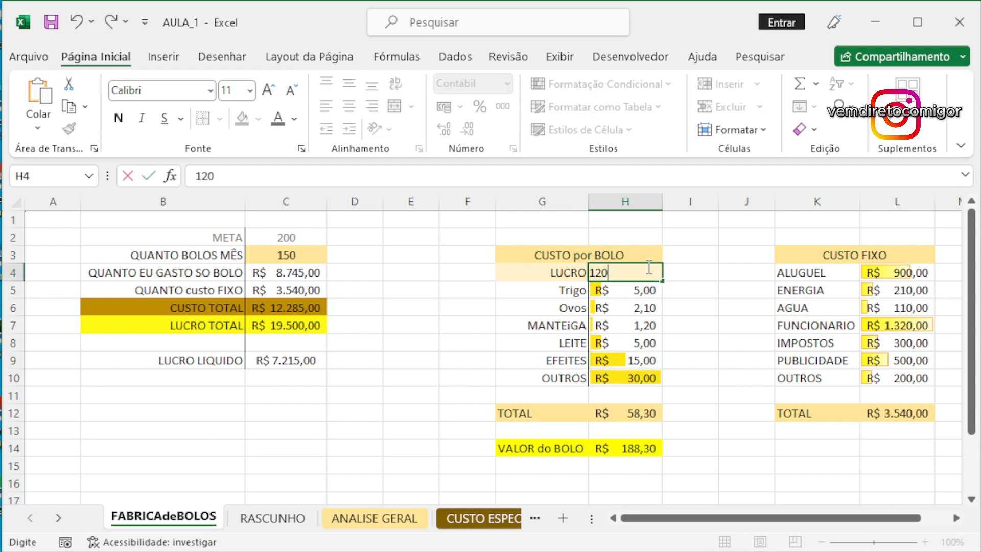
pyautogui.press('Return')
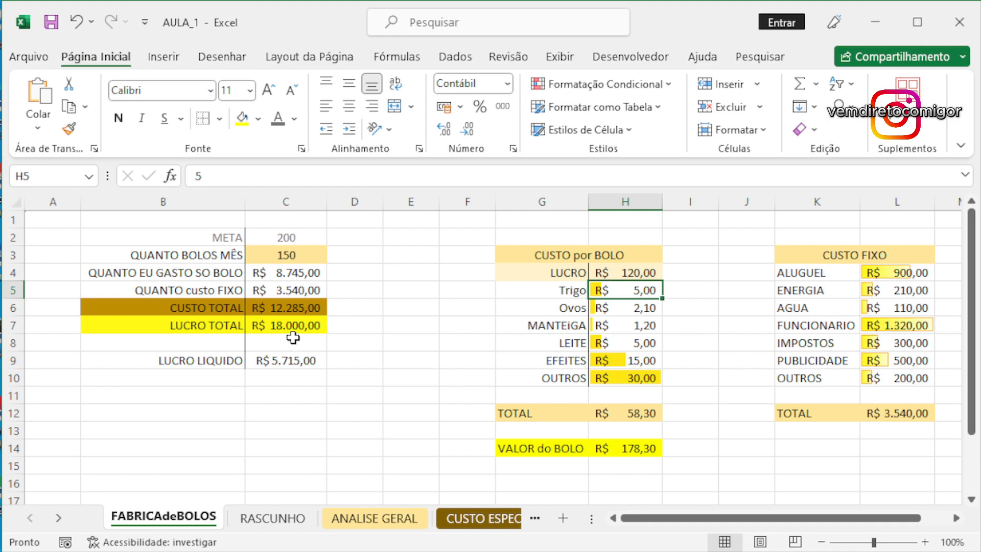
# - Review the monthly summary formulas in C4 to C9 for costs, LUCRO TOTAL and LUCRO LIQUIDO against the cake quantity in C3
pyautogui.click(297, 360)
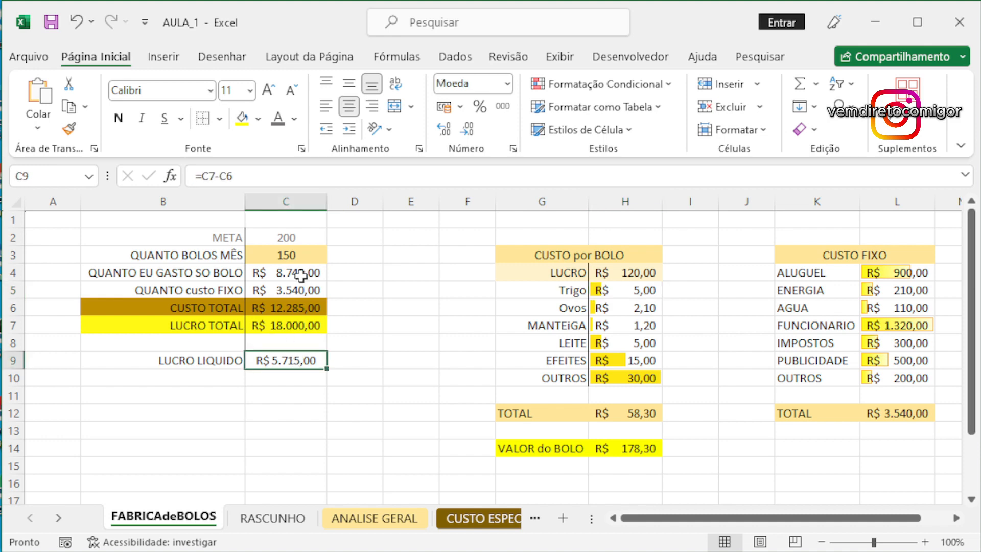
pyautogui.click(287, 308)
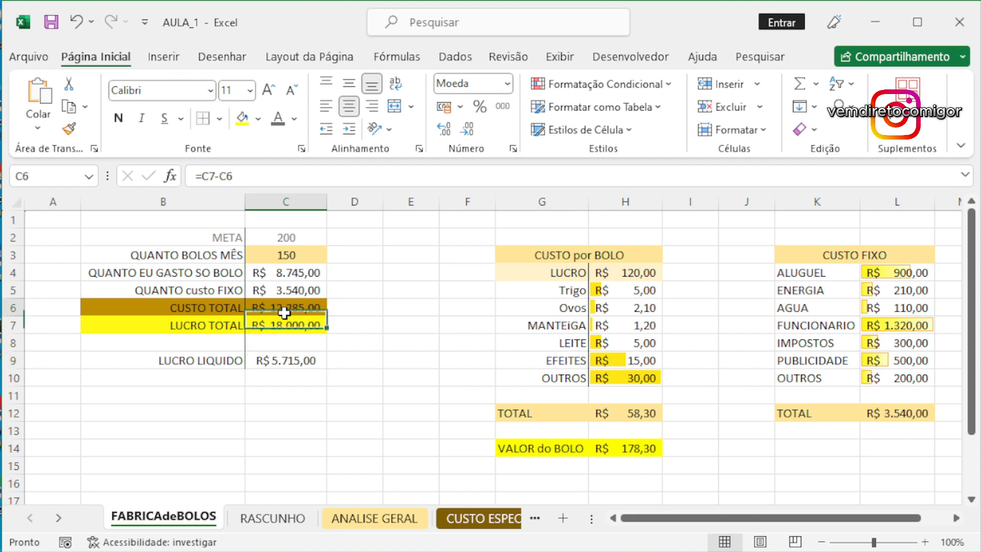
pyautogui.click(304, 271)
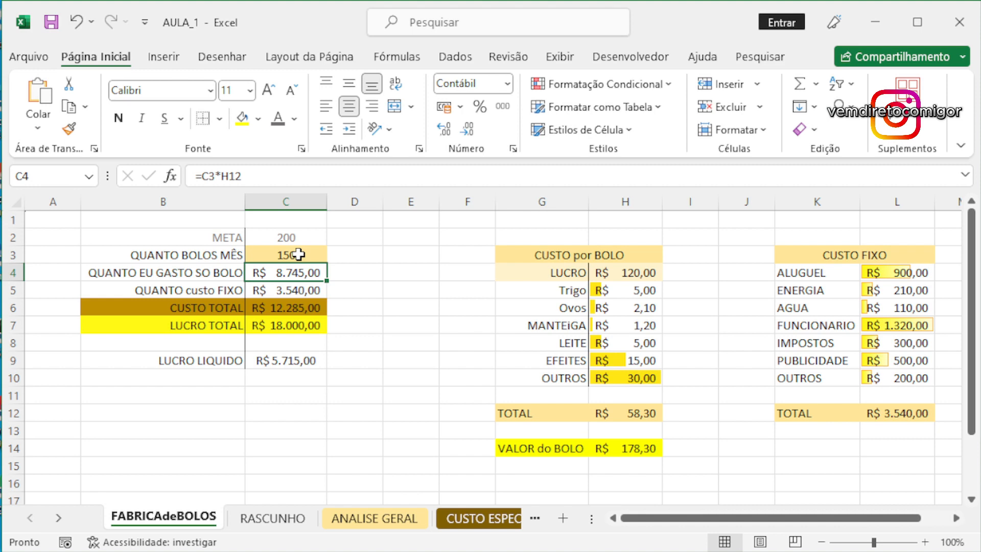
pyautogui.click(288, 290)
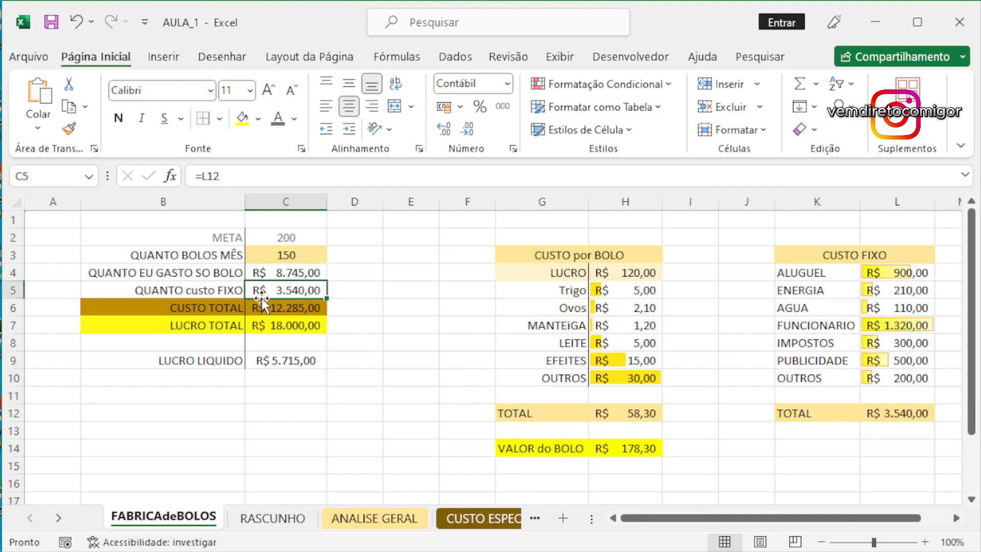
pyautogui.click(296, 306)
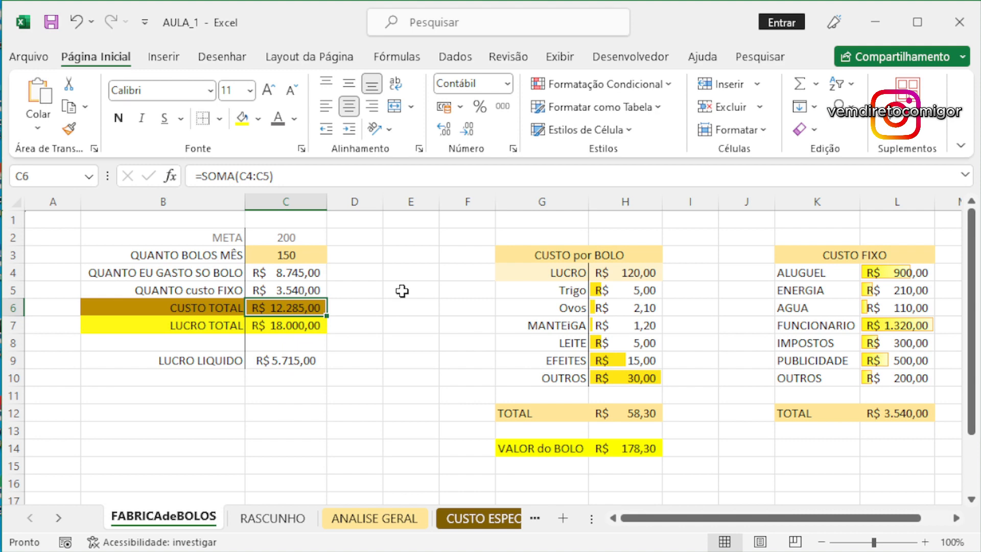
pyautogui.click(307, 253)
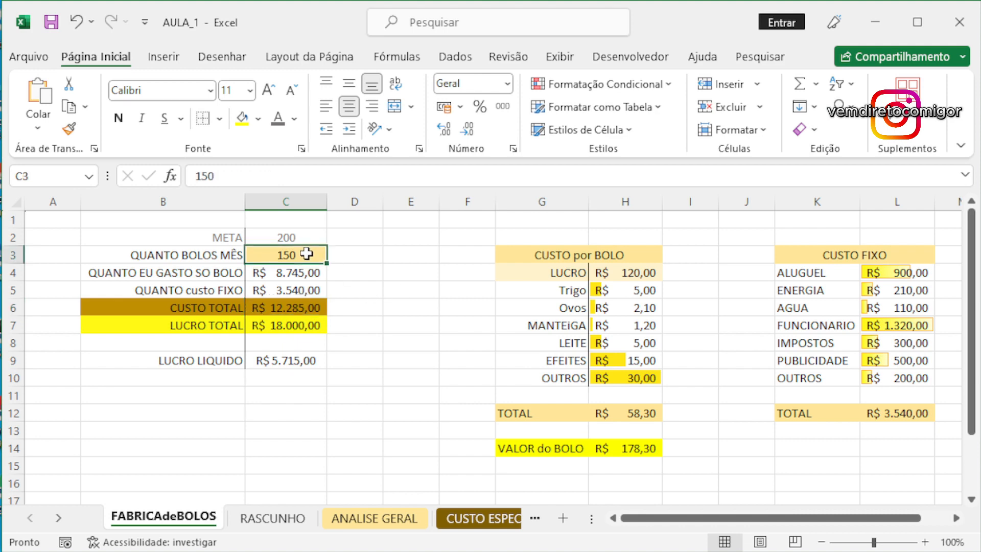
pyautogui.click(300, 328)
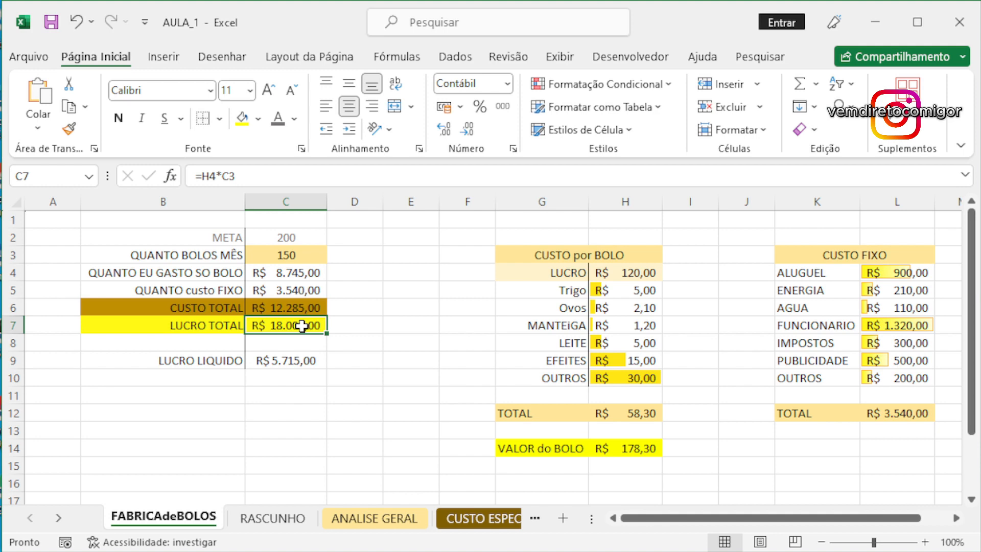
pyautogui.click(300, 254)
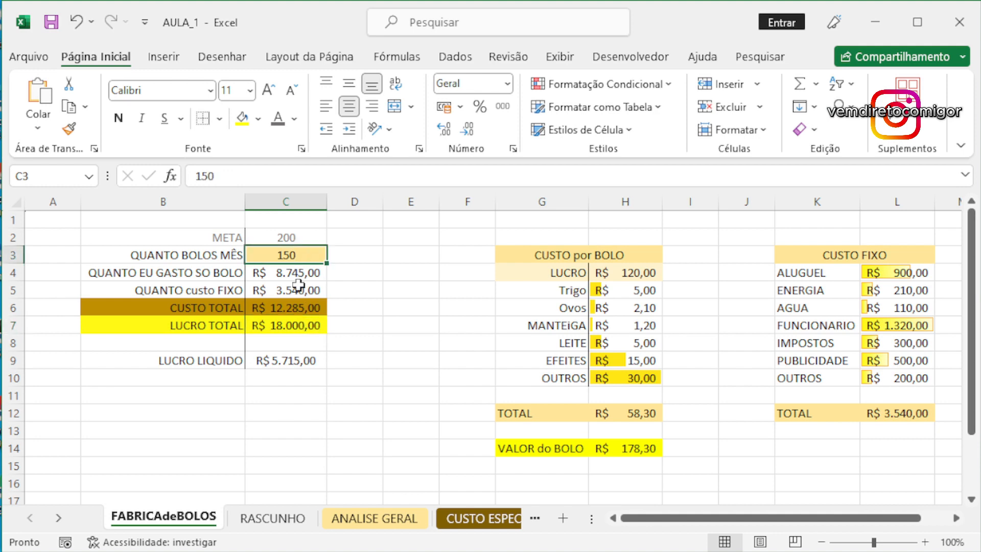
# - Re-enter the LUCRO TOTAL formula in C7 as =C3*H4, multiplying the monthly cake quantity by the LUCRO per cake
pyautogui.click(297, 327)
pyautogui.write('=')
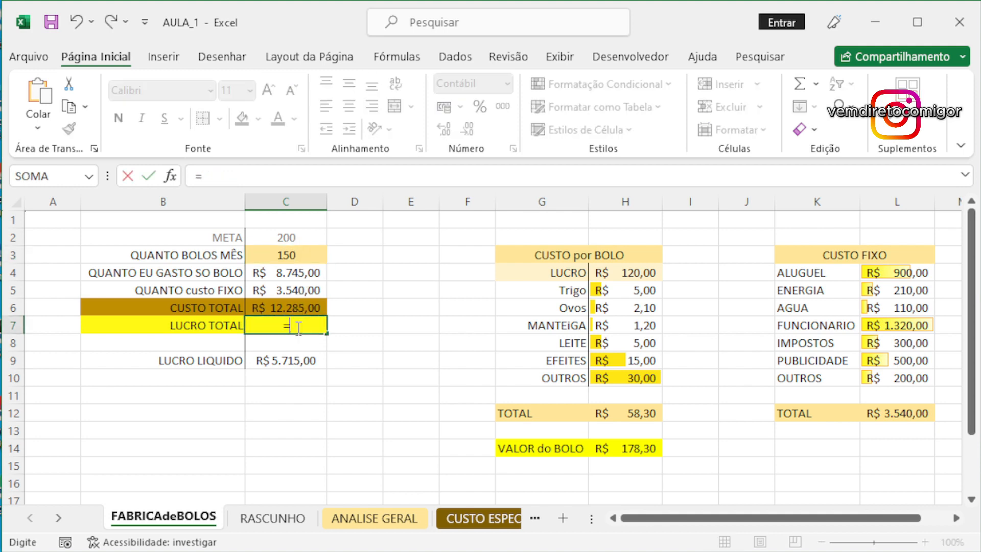
pyautogui.click(292, 255)
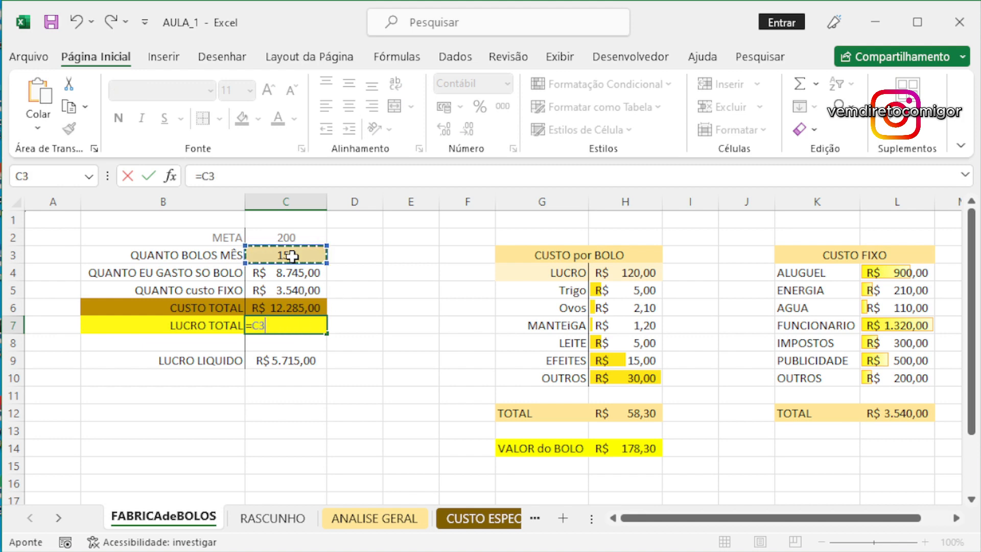
pyautogui.write('*')
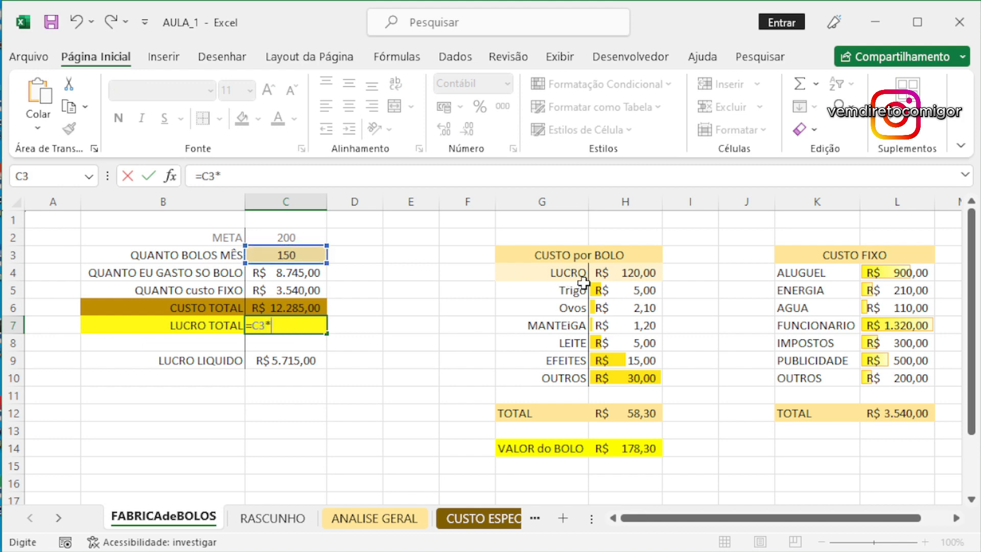
pyautogui.click(610, 270)
pyautogui.press('Return')
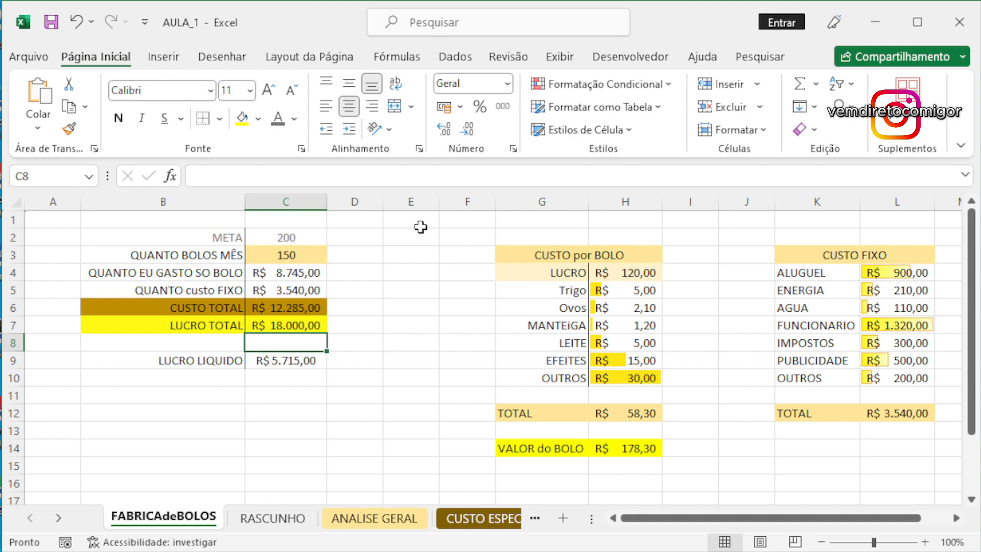
# - Fill the LUCRO LIQUIDO cells B9:C9 yellow and the LUCRO TOTAL cells B7:C7 light gold, and save the workbook
pyautogui.click(235, 363)
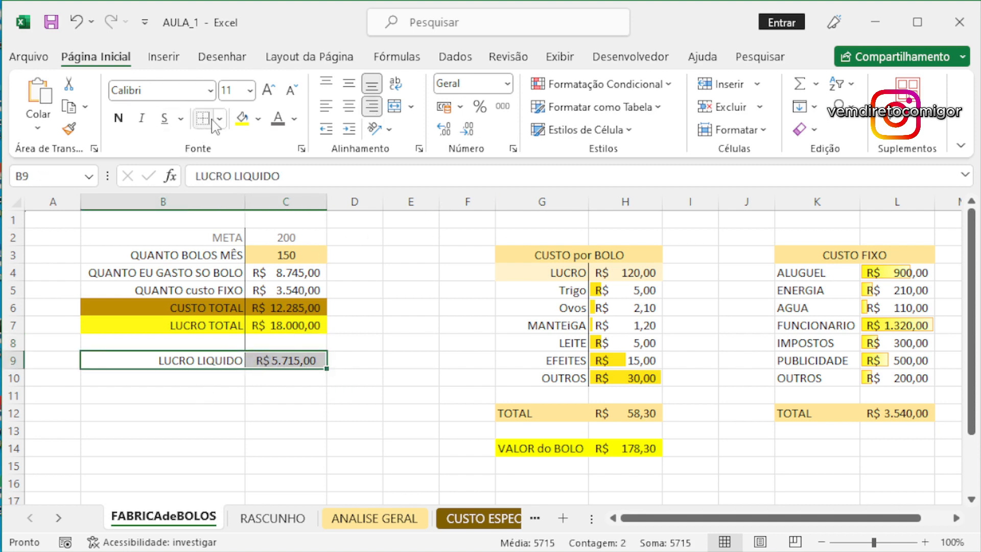
pyautogui.click(242, 119)
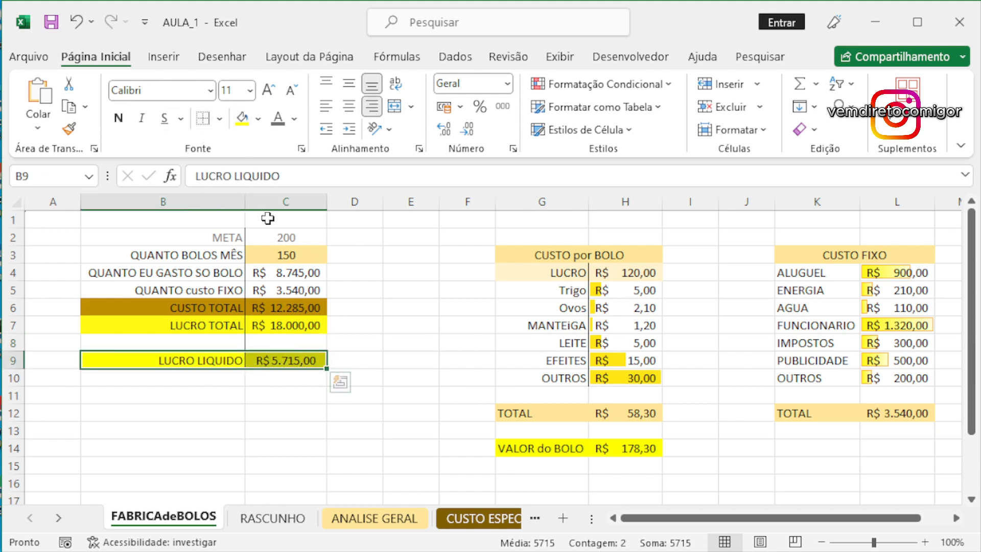
pyautogui.moveTo(227, 325); pyautogui.dragTo(266, 324)
pyautogui.click(259, 119)
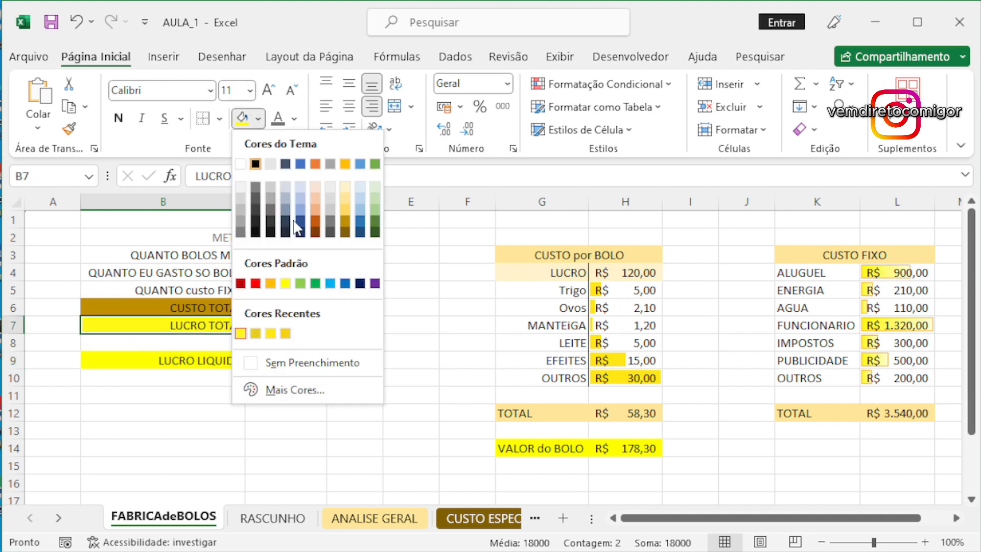
pyautogui.click(346, 202)
pyautogui.click(396, 309)
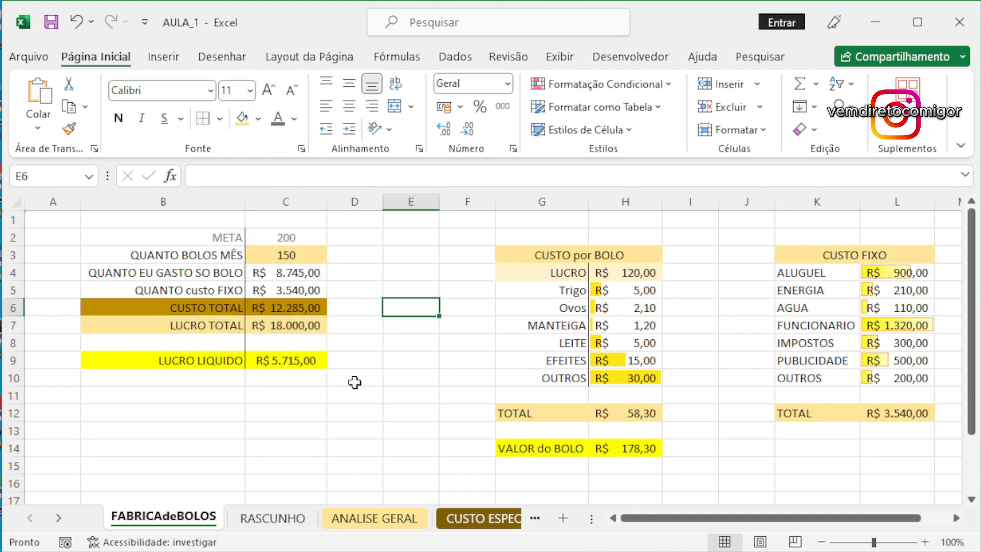
pyautogui.click(51, 23)
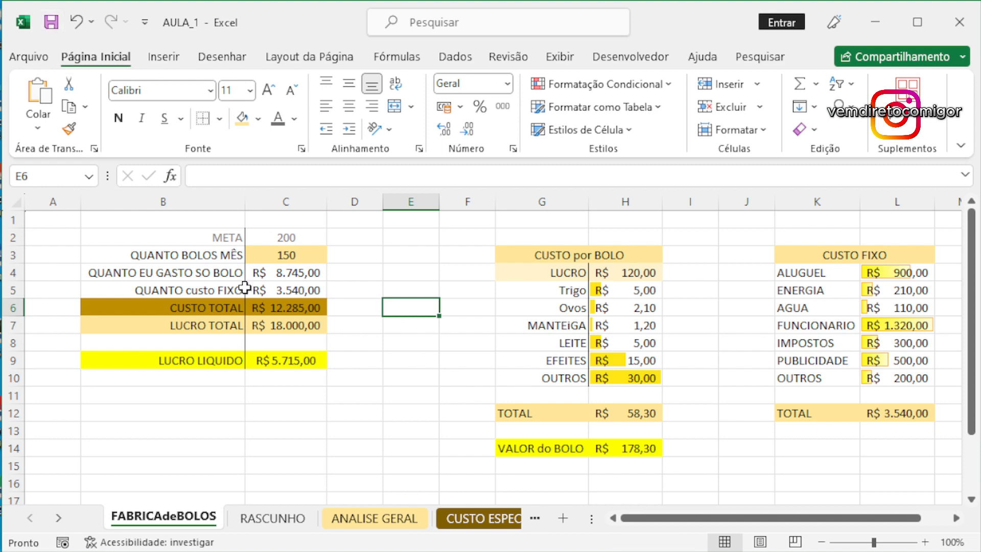
# - Re-enter the LUCRO LIQUIDO formula in C9 as =C7-C6, subtracting CUSTO TOTAL from LUCRO TOTAL
pyautogui.click(298, 364)
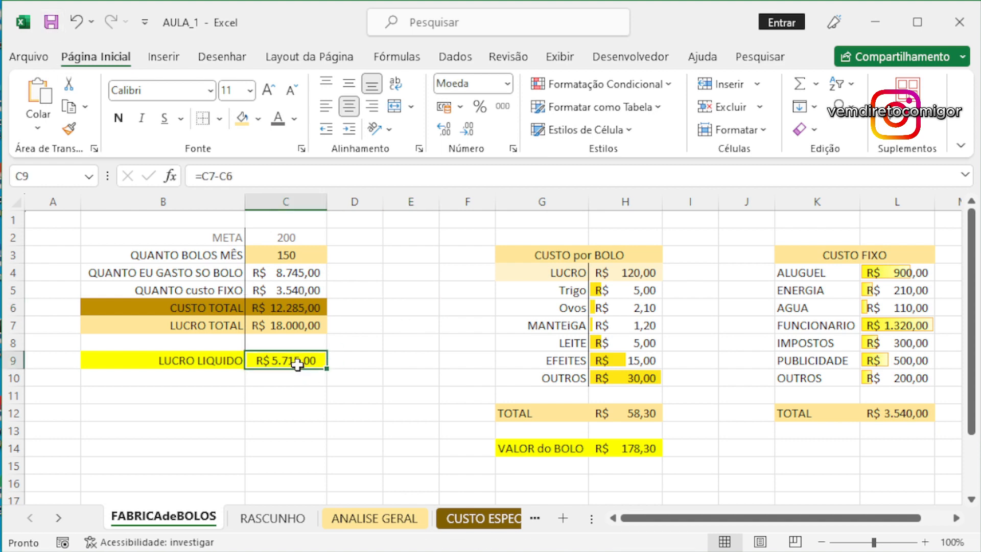
pyautogui.write('=')
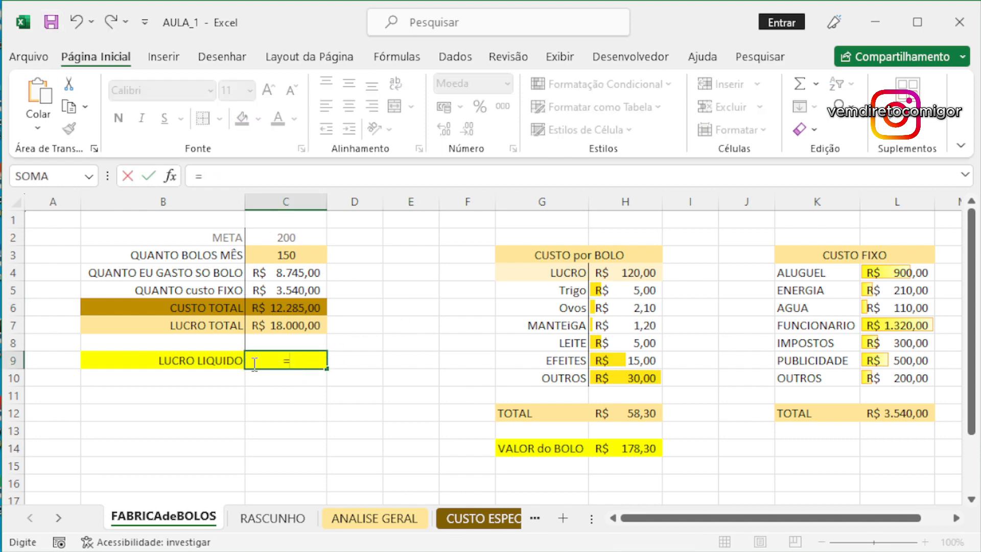
pyautogui.click(281, 324)
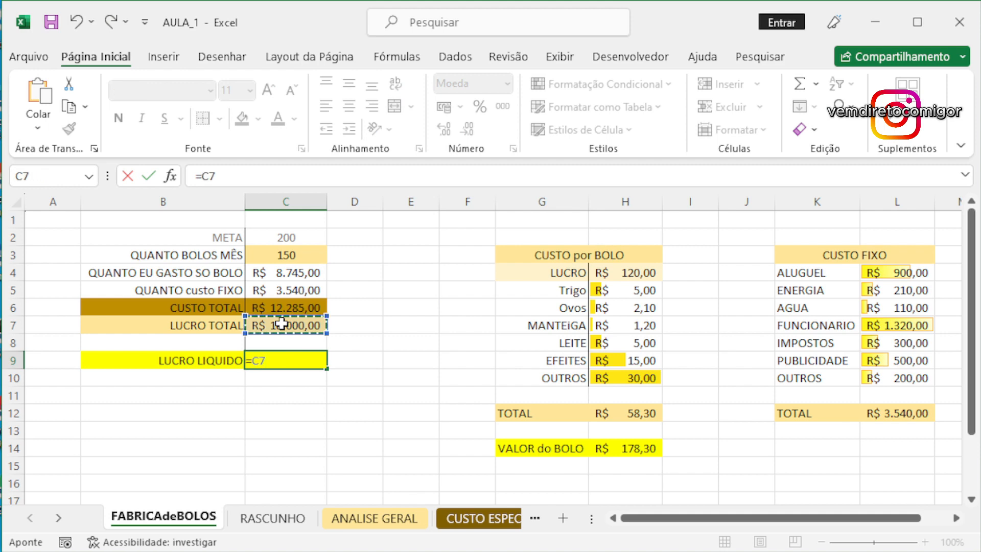
pyautogui.write('-')
pyautogui.click(284, 307)
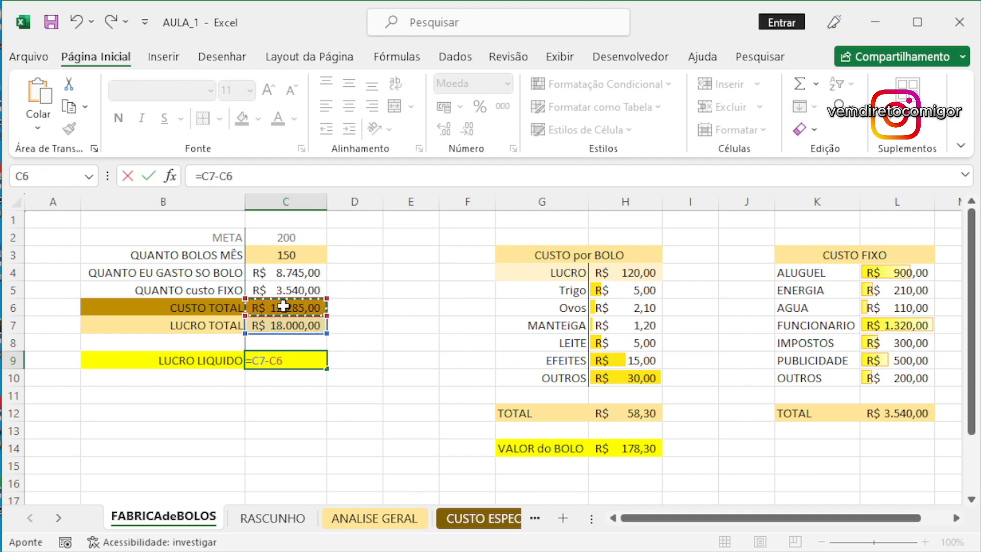
pyautogui.press('Return')
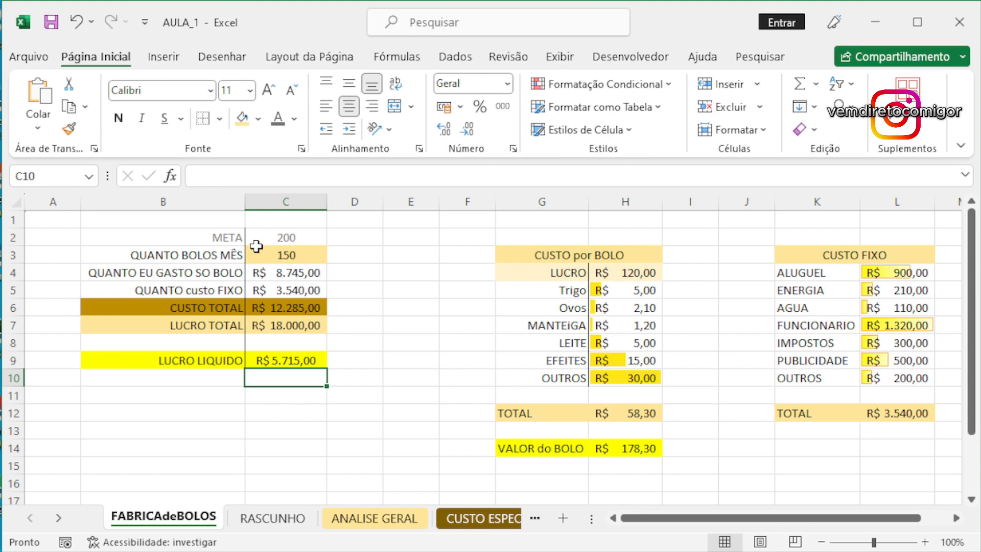
# - Examine the monthly summary rows from META through the cost and profit totals down to LUCRO LIQUIDO
pyautogui.moveTo(235, 239); pyautogui.dragTo(259, 275)
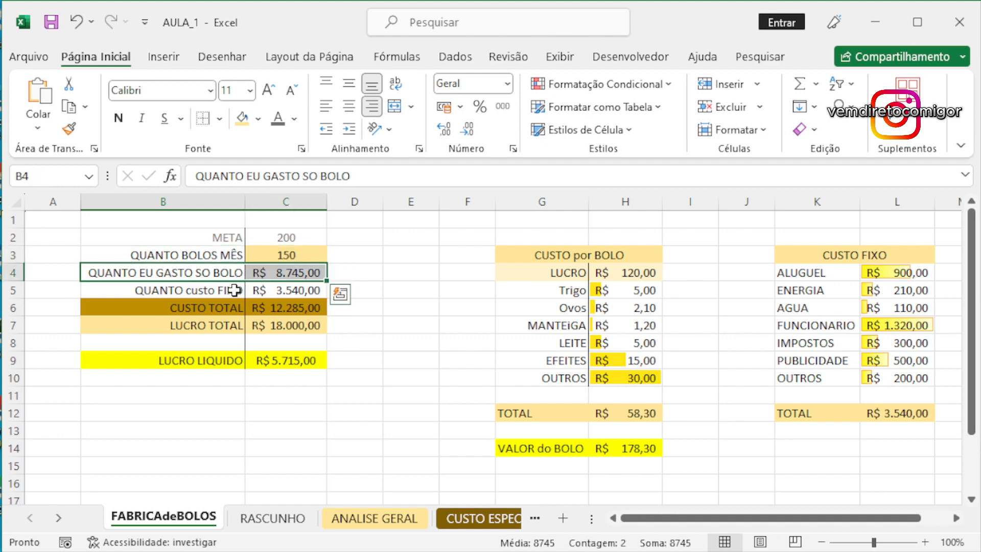
pyautogui.moveTo(234, 290); pyautogui.dragTo(261, 290)
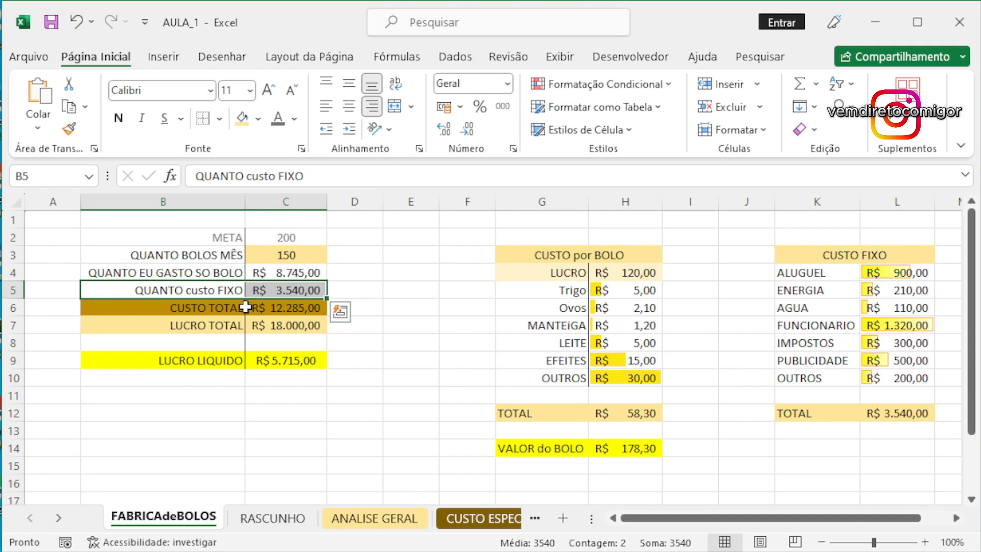
pyautogui.moveTo(230, 308); pyautogui.dragTo(265, 326)
pyautogui.moveTo(230, 360); pyautogui.dragTo(277, 358)
pyautogui.click(425, 355)
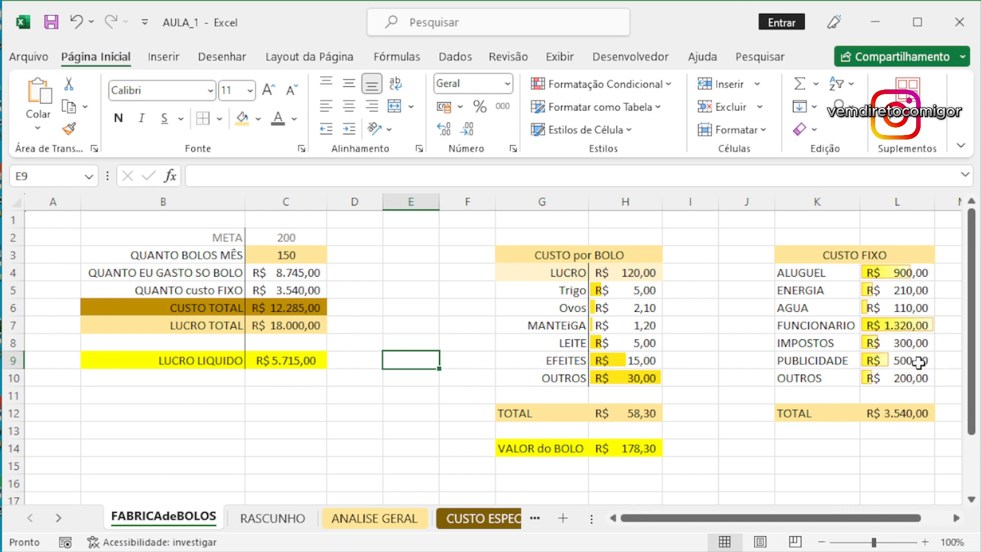
# - Set PUBLICIDADE in L9 of the CUSTO FIXO table to 800 and QUANTO BOLOS MÊS in C3 to 180
pyautogui.click(917, 359)
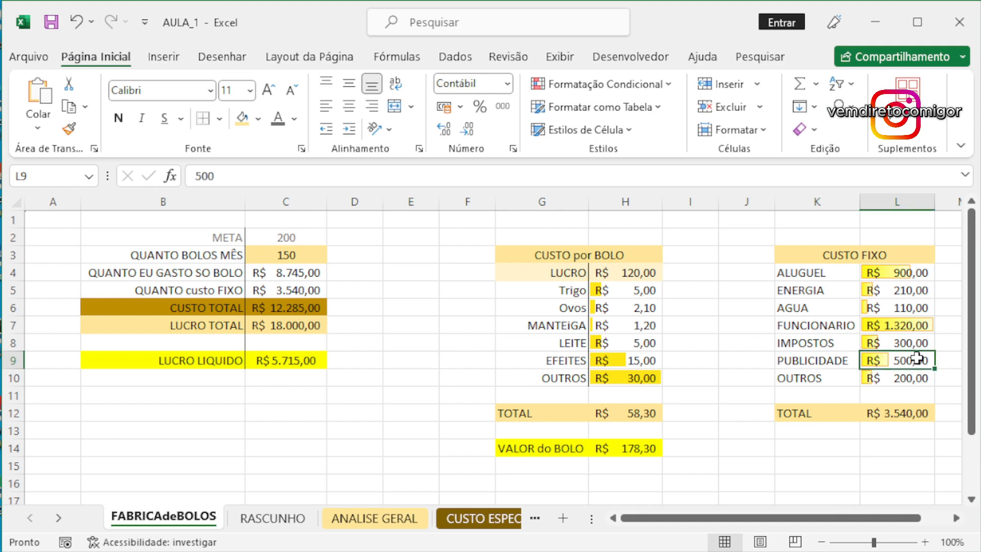
pyautogui.write('800')
pyautogui.press('Return')
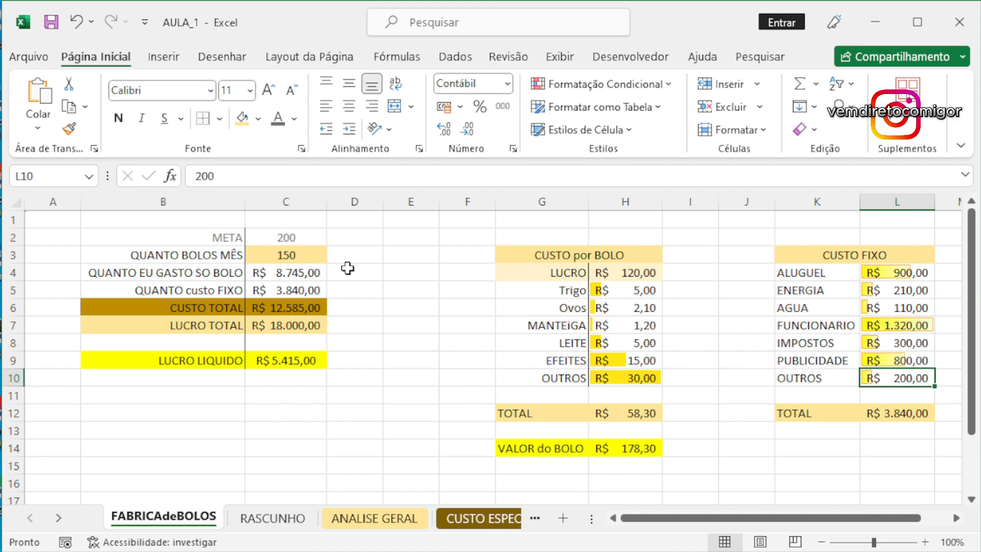
pyautogui.click(299, 258)
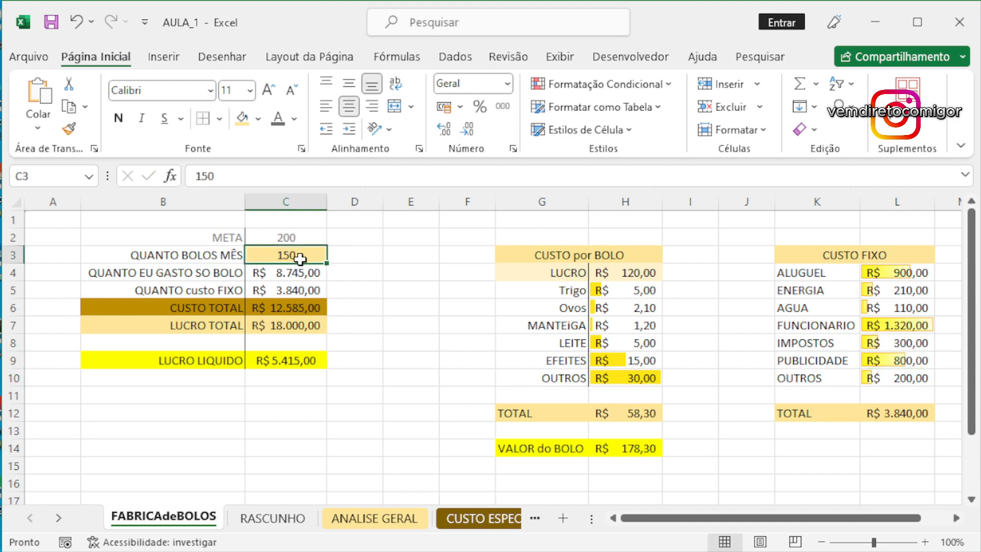
pyautogui.write('180')
pyautogui.press('Return')
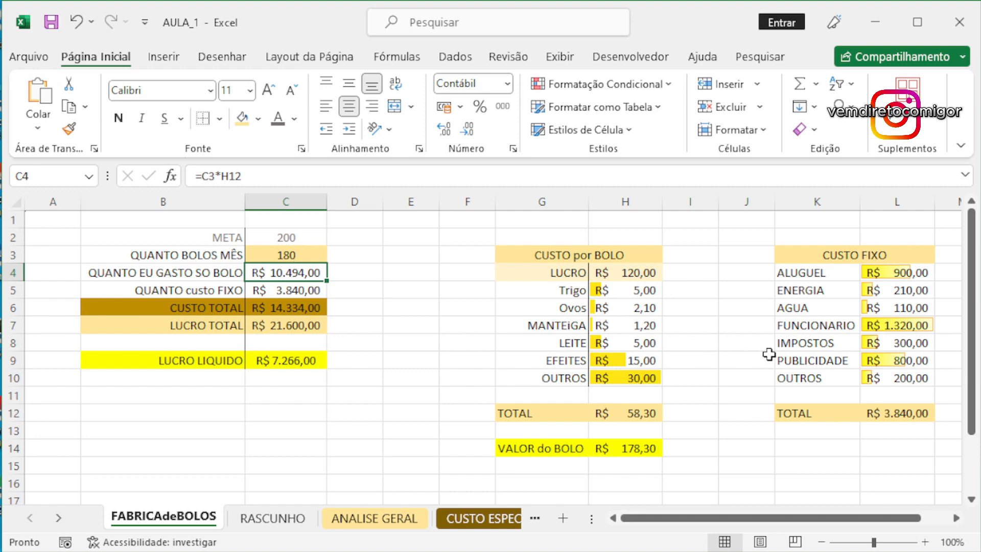
# - Raise PUBLICIDADE in L9 to 900 and reduce the monthly cake quantity in C3 to 120
pyautogui.click(927, 360)
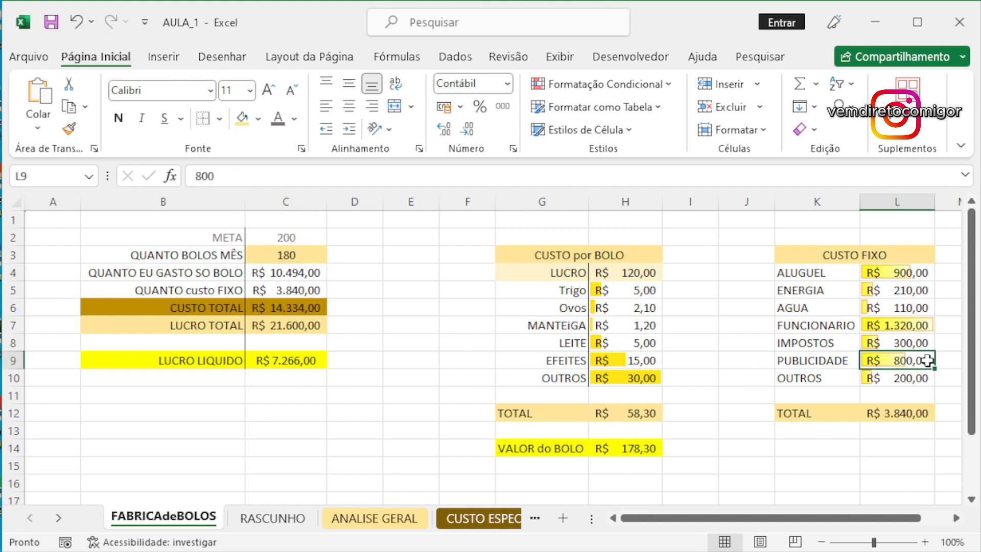
pyautogui.doubleClick(927, 360)
pyautogui.press('BackSpace')
pyautogui.press('BackSpace')
pyautogui.write('900')
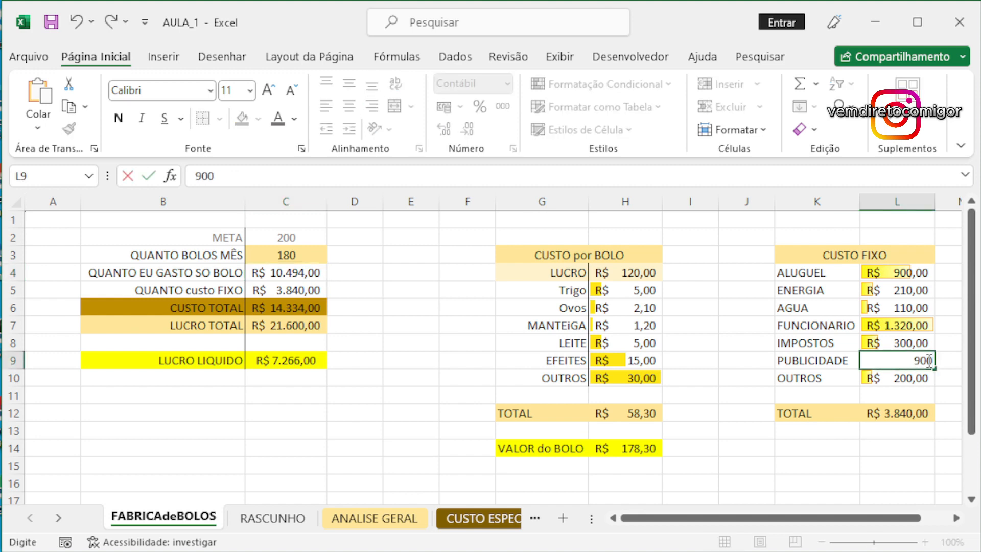
pyautogui.press('Return')
pyautogui.click(283, 258)
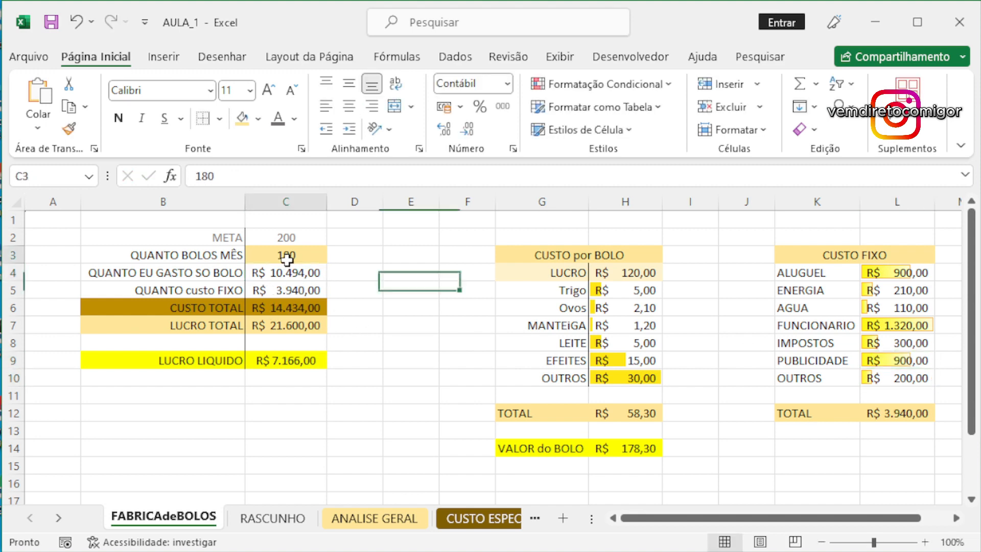
pyautogui.write('120')
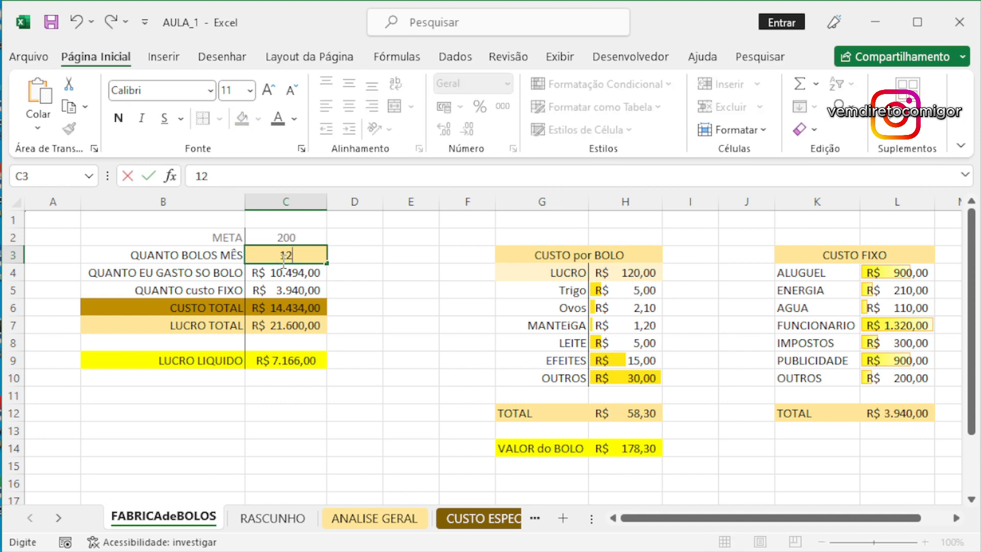
pyautogui.press('Return')
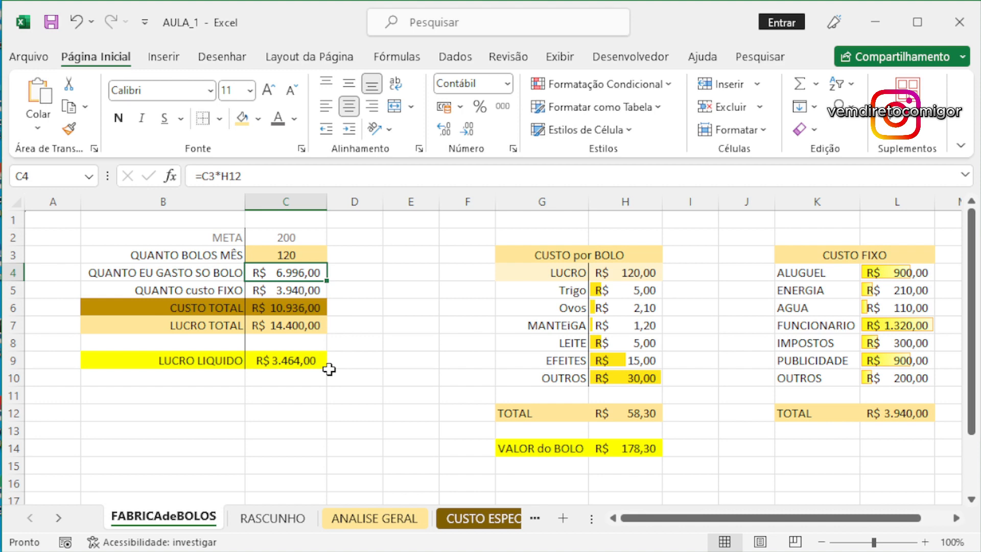
# - Lower PUBLICIDADE in L9 to 800 and raise the monthly cake quantity in C3 to 190
pyautogui.click(894, 358)
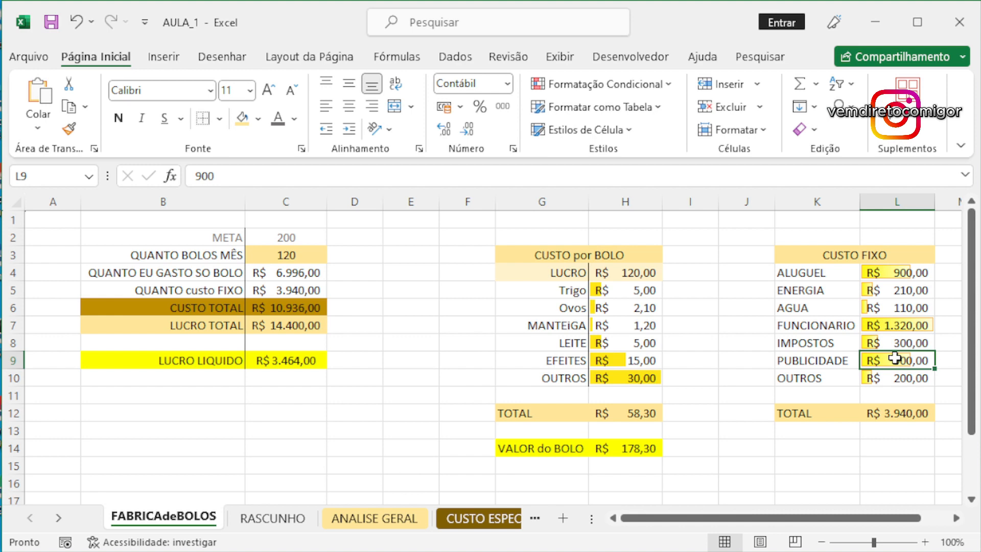
pyautogui.write('800')
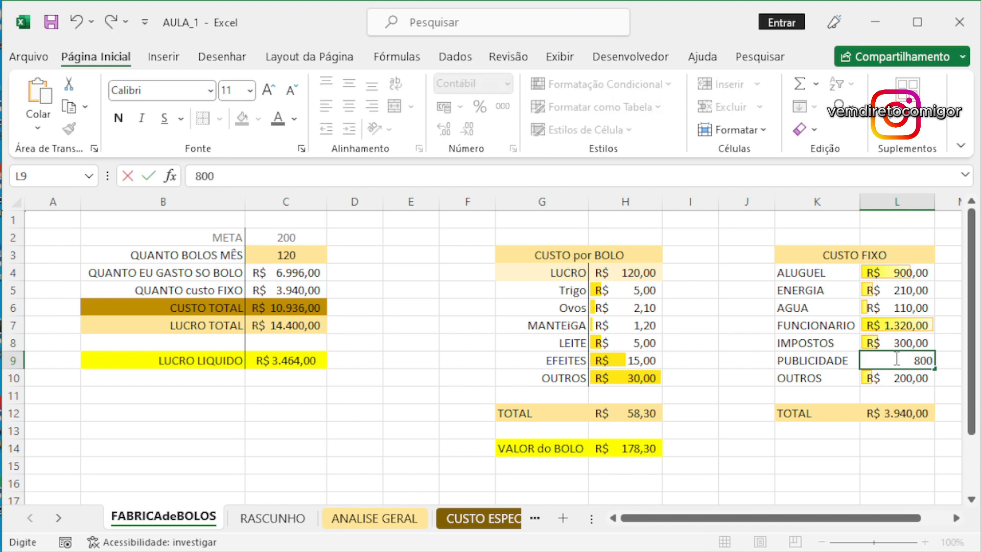
pyautogui.press('Return')
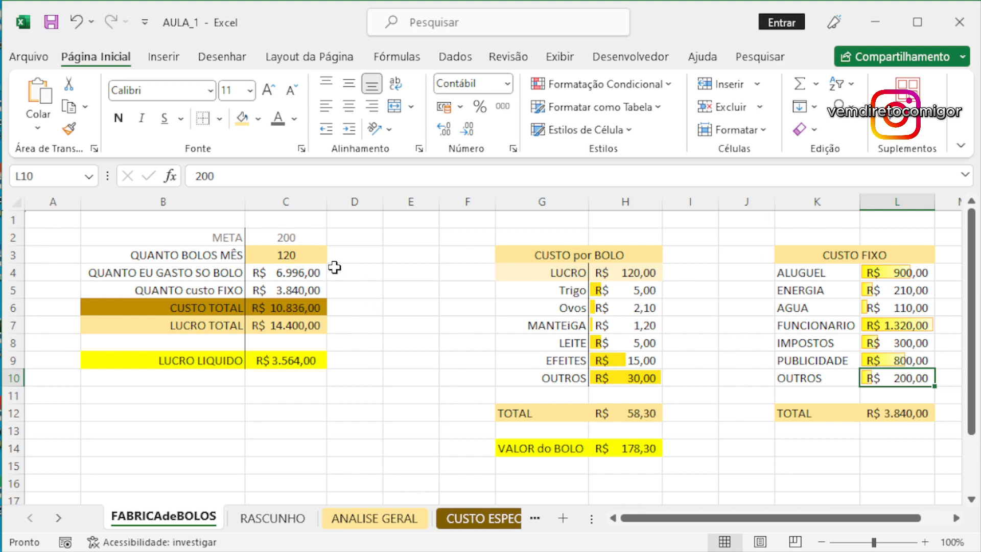
pyautogui.click(290, 253)
pyautogui.write('190')
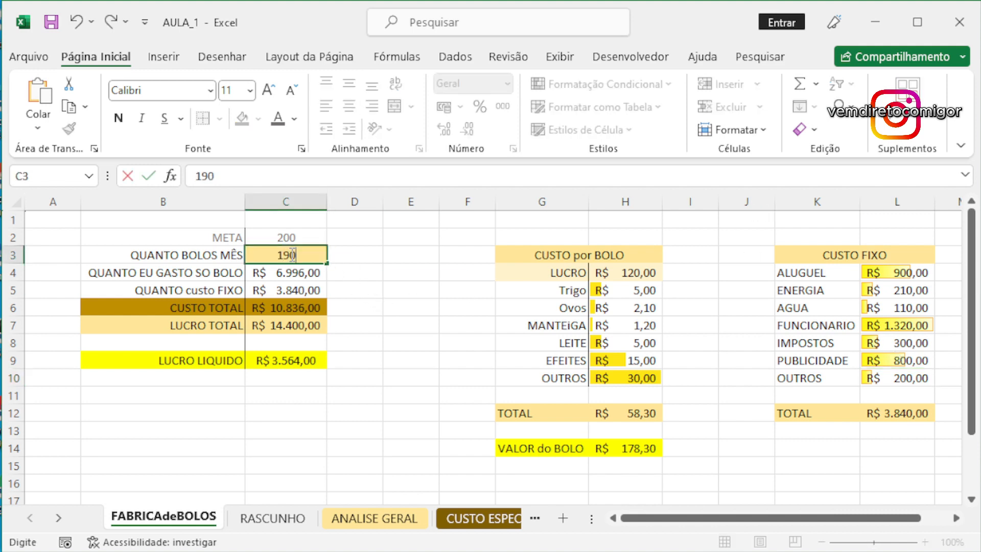
pyautogui.press('Return')
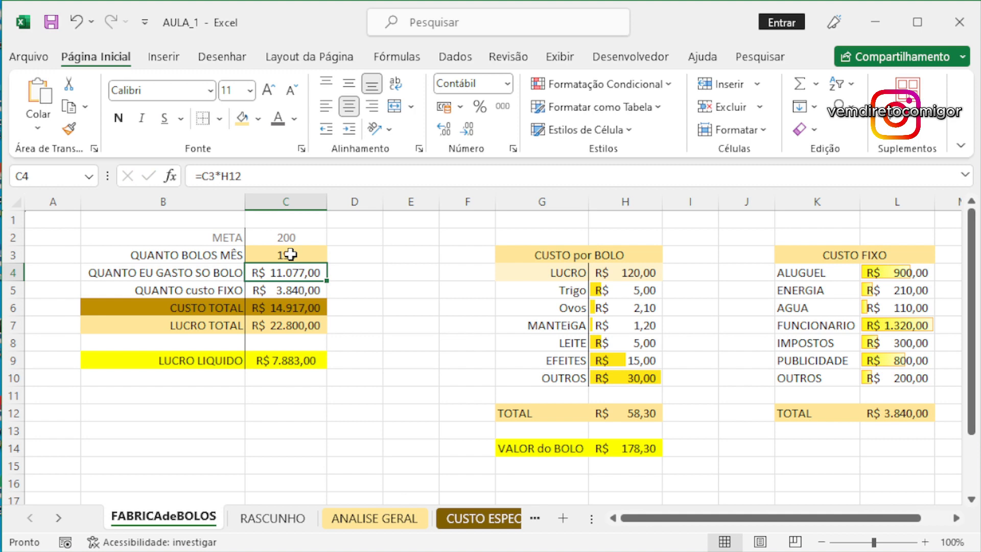
# - Test lower monthly sales by setting QUANTO BOLOS MÊS in C3 first to 100 and finally to 60
pyautogui.click(290, 254)
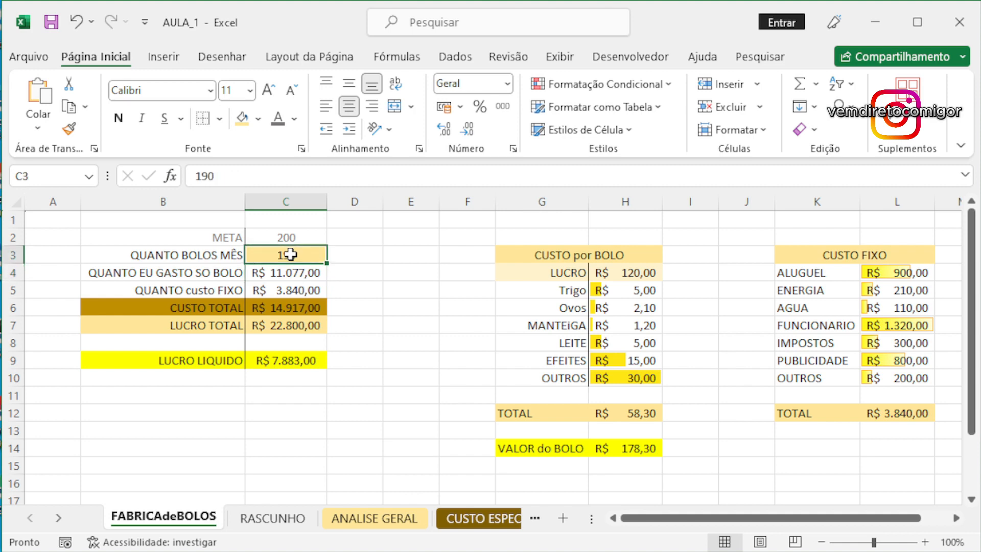
pyautogui.write('100')
pyautogui.press('Return')
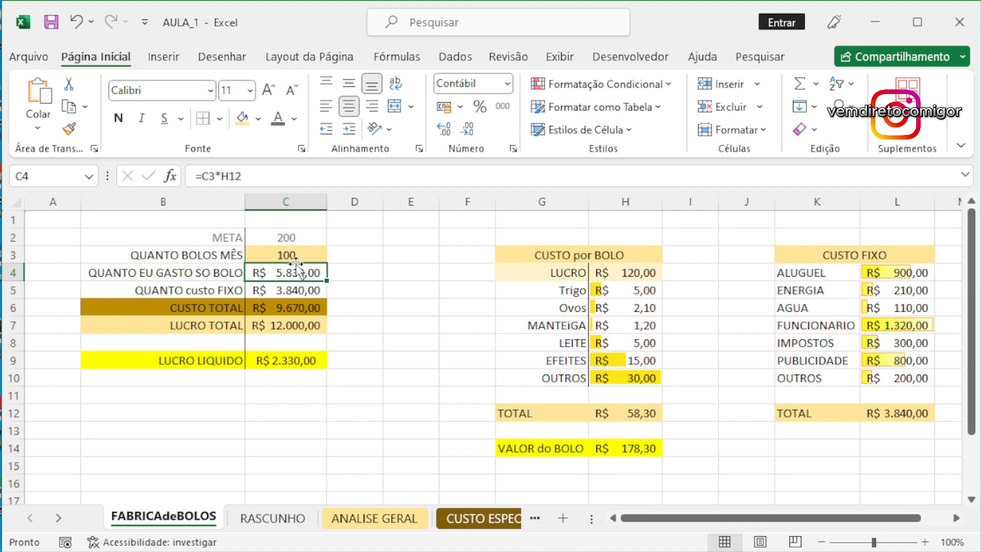
pyautogui.click(298, 255)
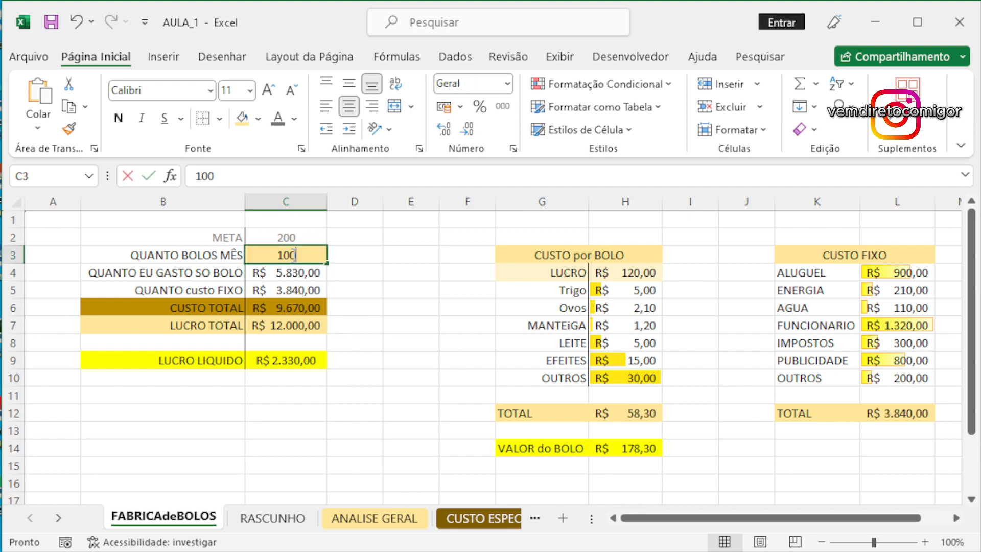
pyautogui.write('60')
pyautogui.press('Return')
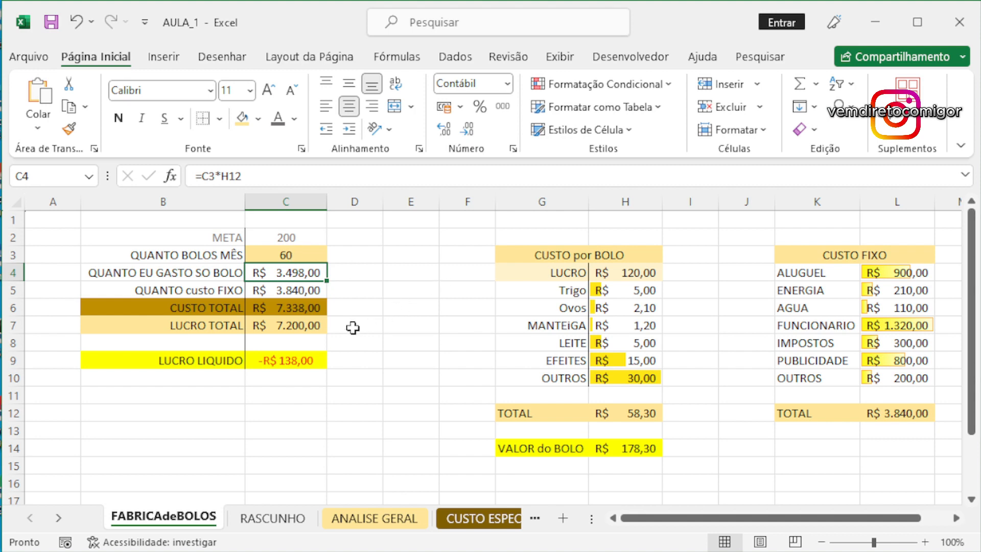
# - Start a new conditional formatting rule for LUCRO LIQUIDO in C9 that formats cell values greater than 3000
pyautogui.click(288, 360)
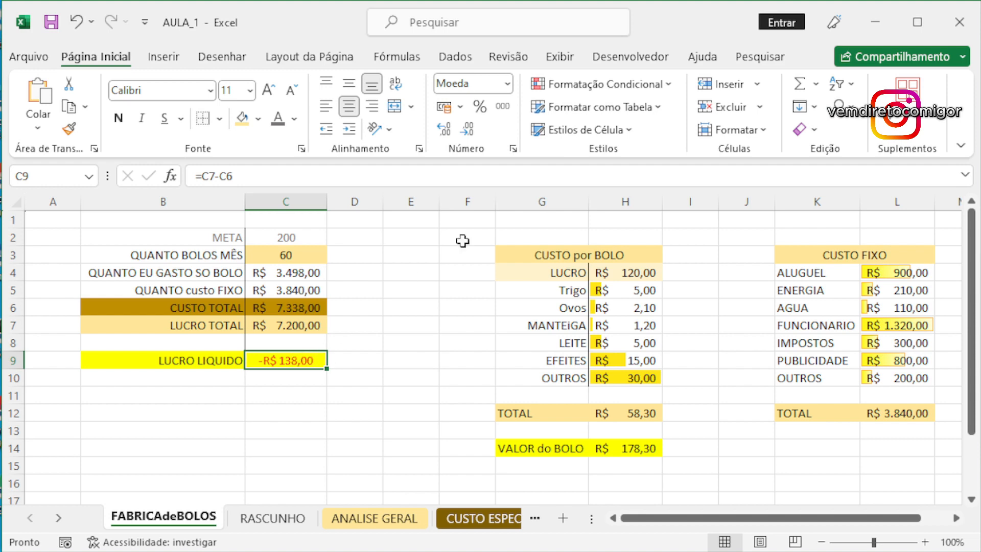
pyautogui.click(598, 84)
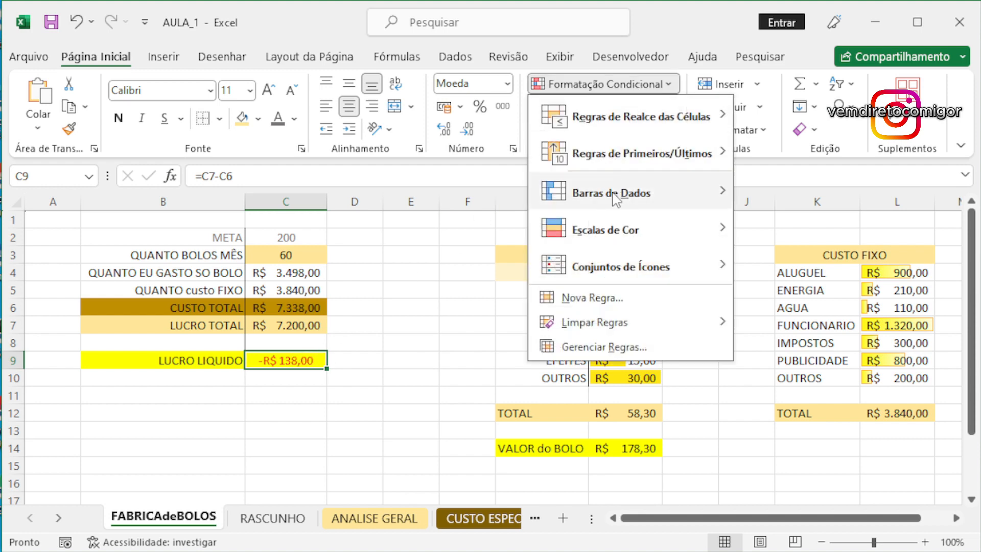
pyautogui.click(600, 299)
pyautogui.moveTo(567, 80); pyautogui.dragTo(566, 73)
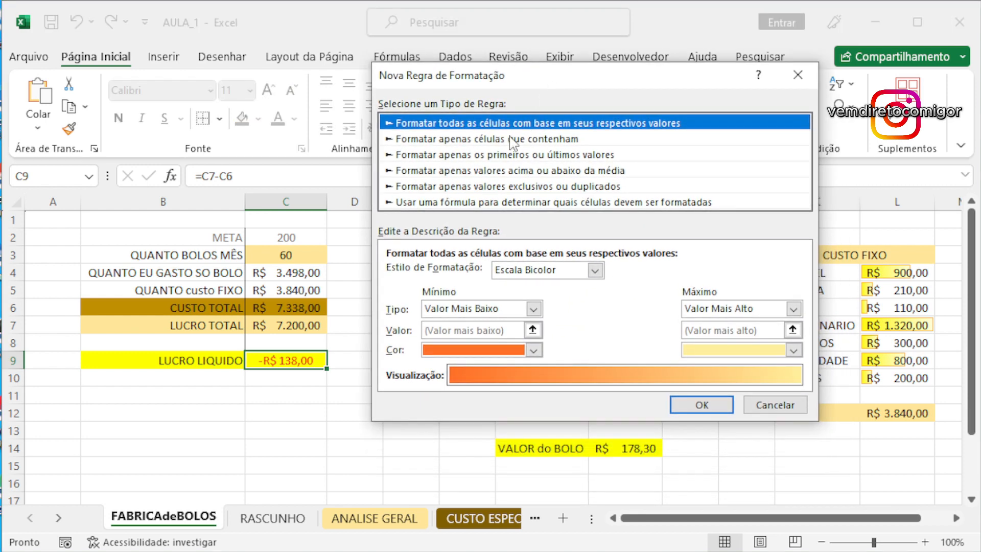
pyautogui.click(511, 140)
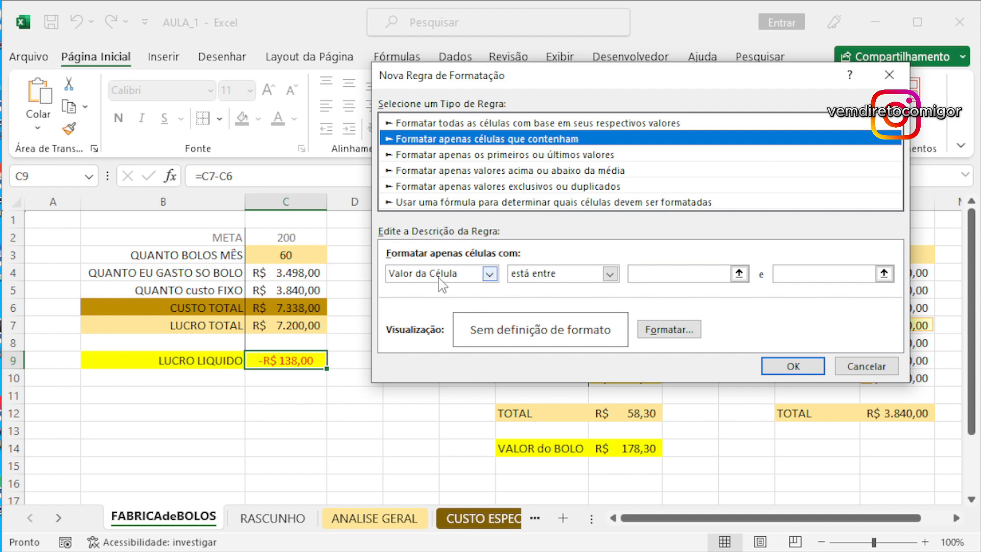
pyautogui.click(609, 274)
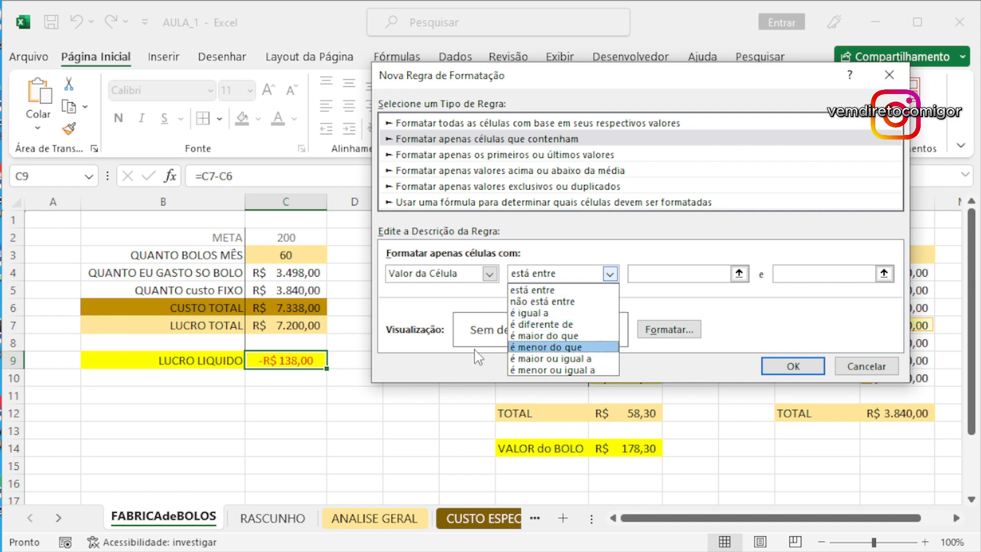
pyautogui.click(549, 337)
pyautogui.click(658, 274)
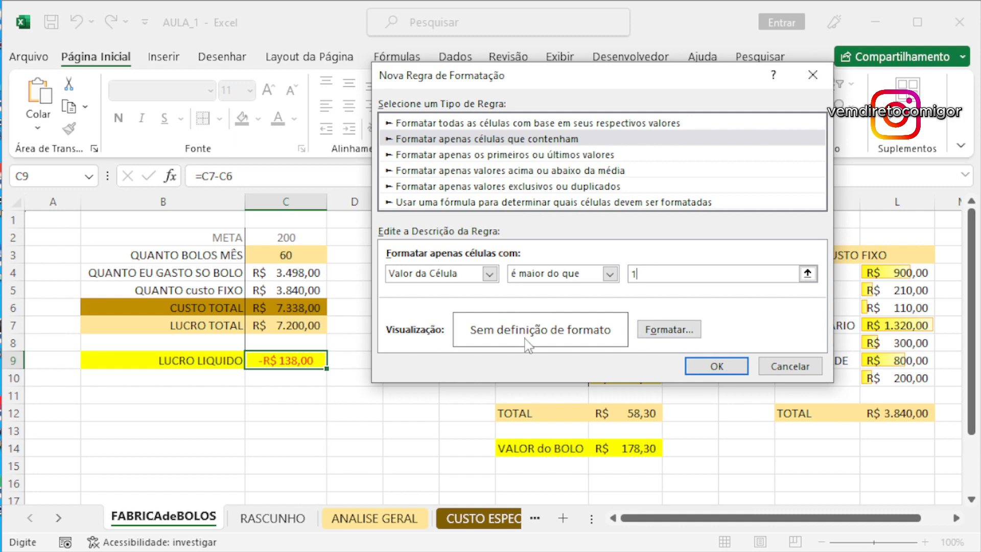
pyautogui.press('BackSpace')
pyautogui.write('3000')
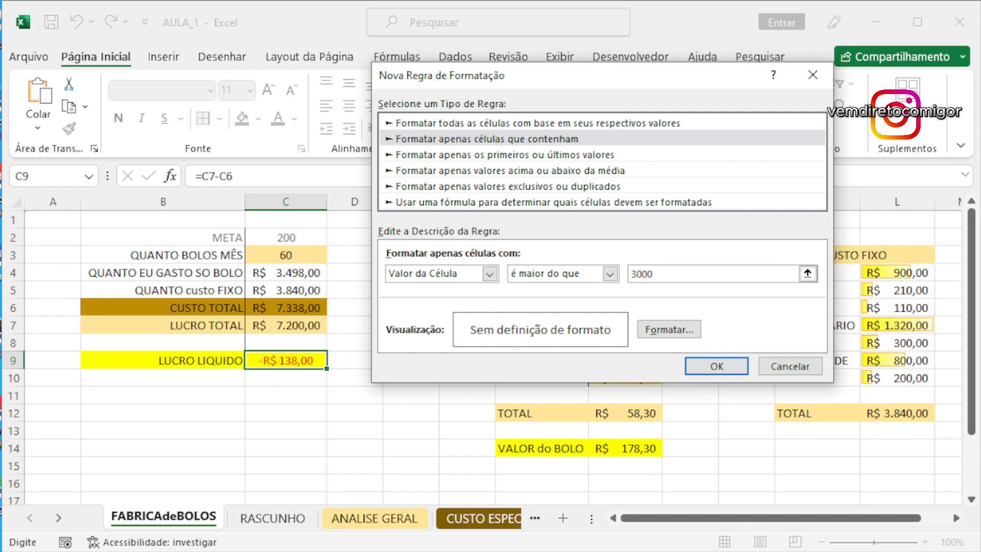
# - Give the greater-than-3000 rule a dark blue theme fill with white font and apply it to C9
pyautogui.click(673, 330)
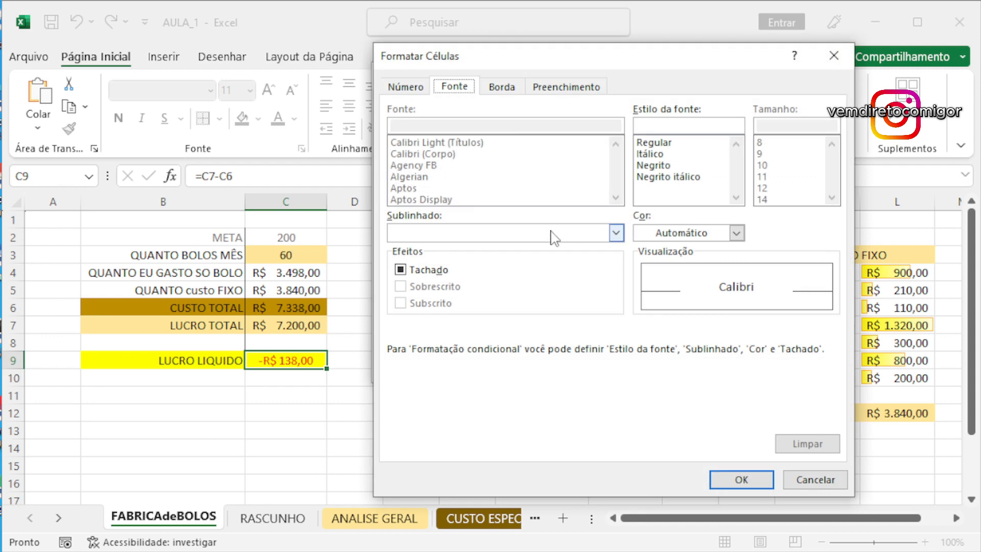
pyautogui.click(556, 89)
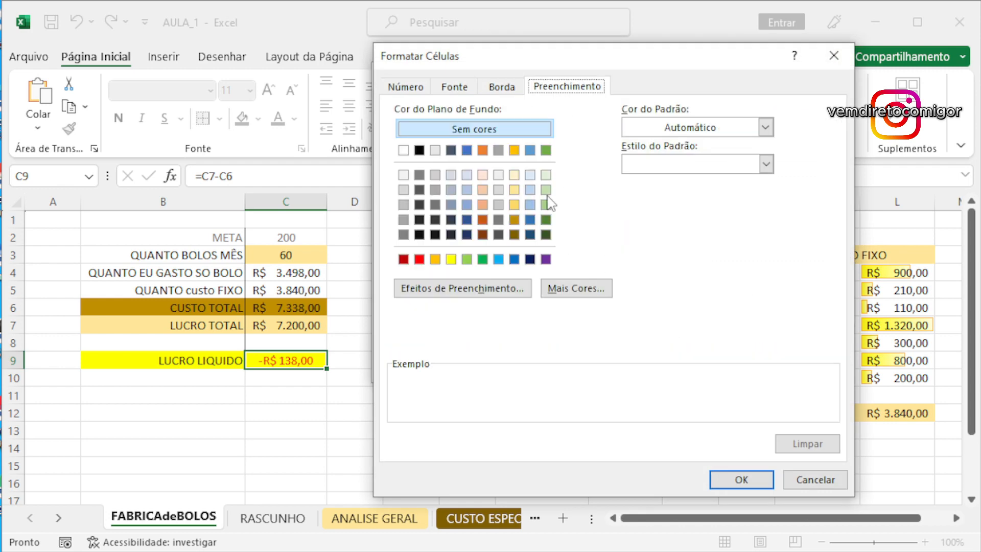
pyautogui.click(531, 222)
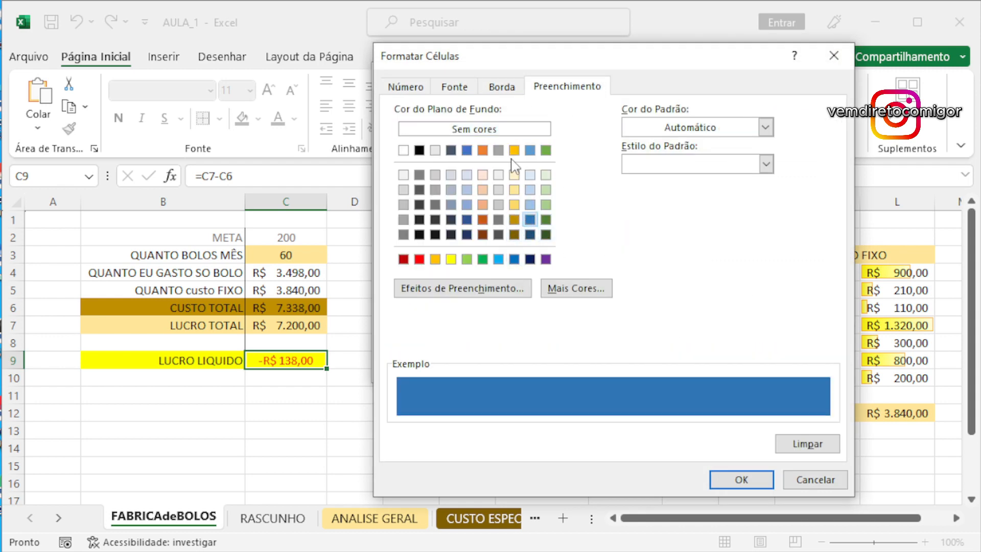
pyautogui.click(454, 88)
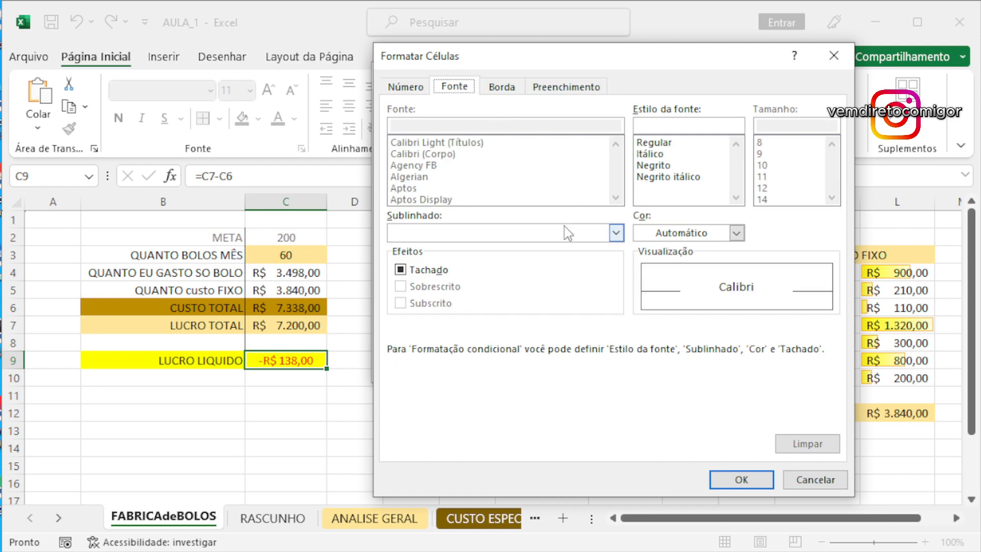
pyautogui.click(664, 233)
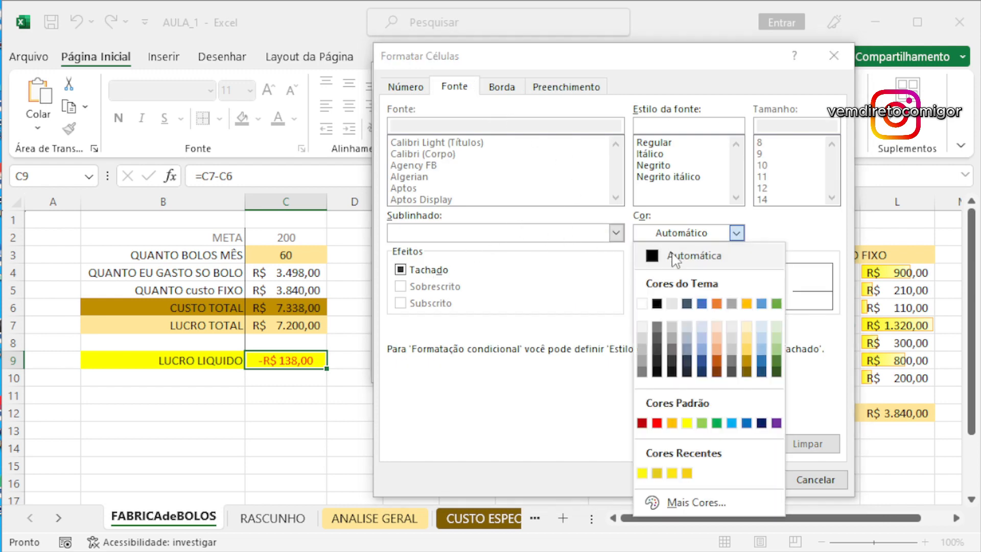
pyautogui.click(643, 301)
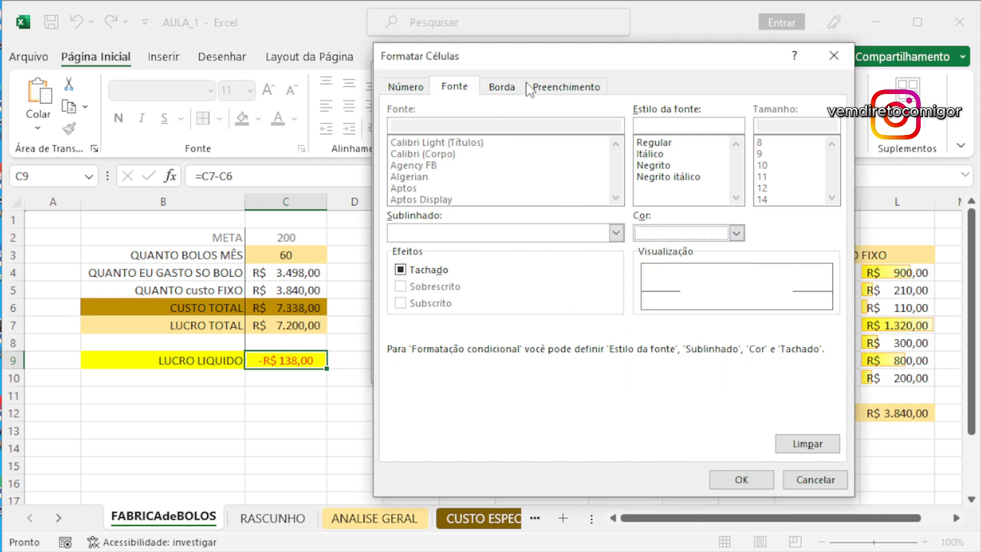
pyautogui.click(550, 86)
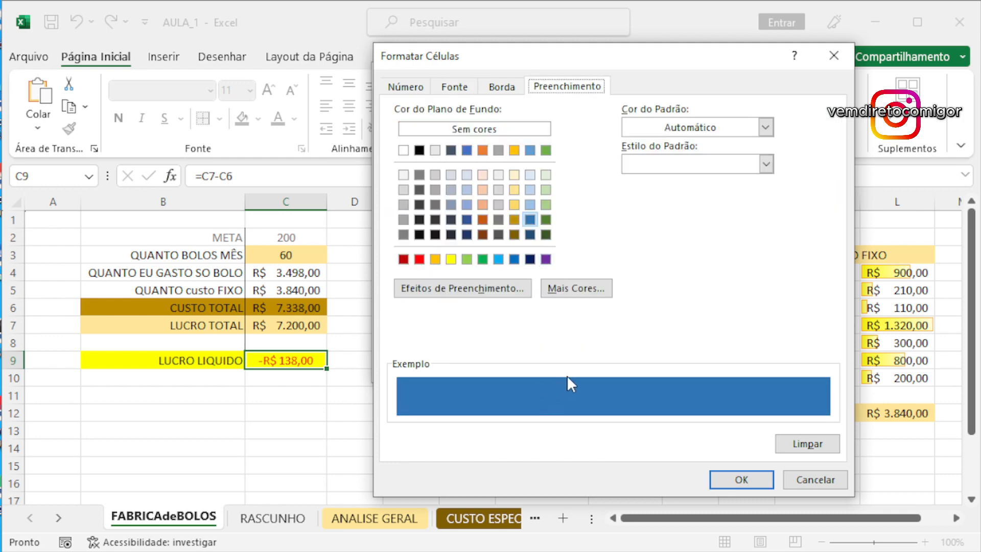
pyautogui.click(528, 260)
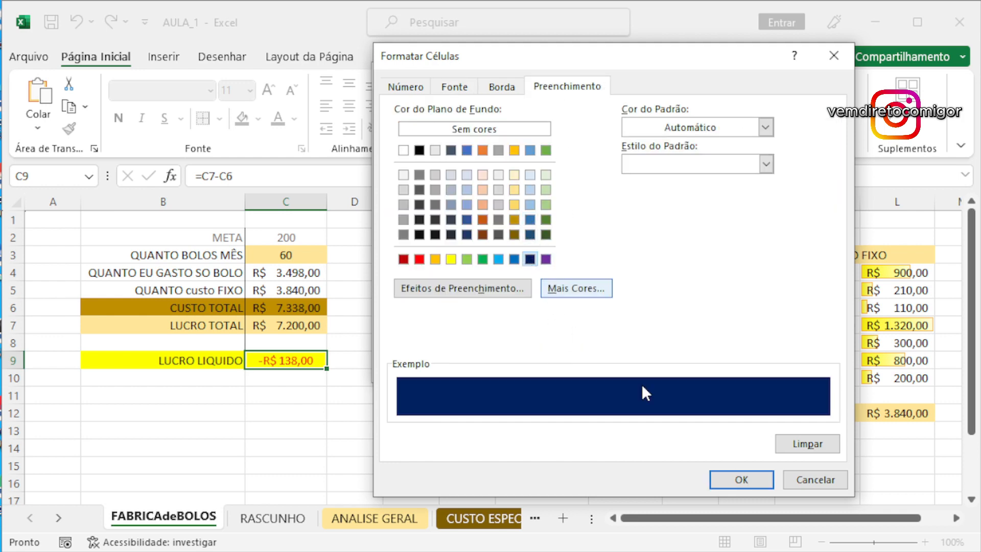
pyautogui.click(526, 234)
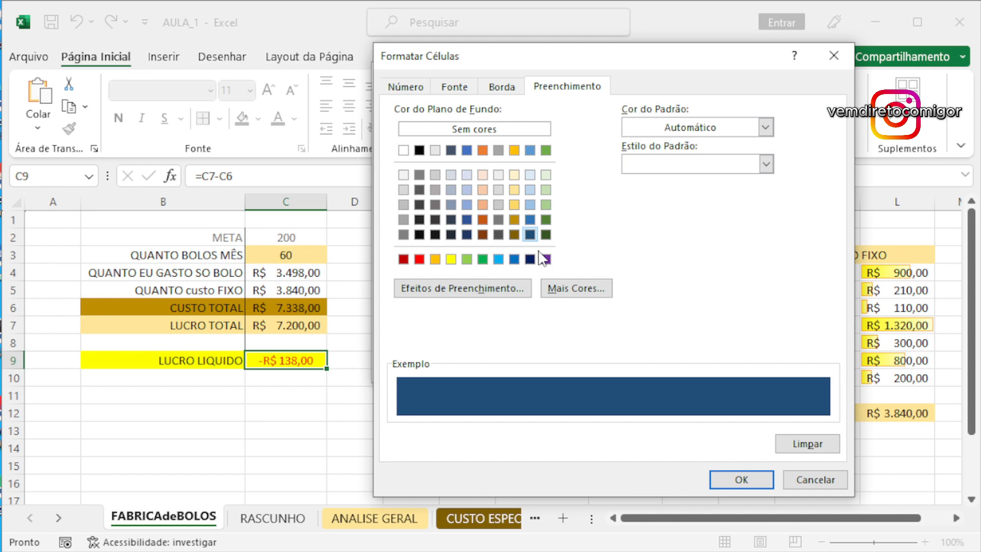
pyautogui.click(722, 481)
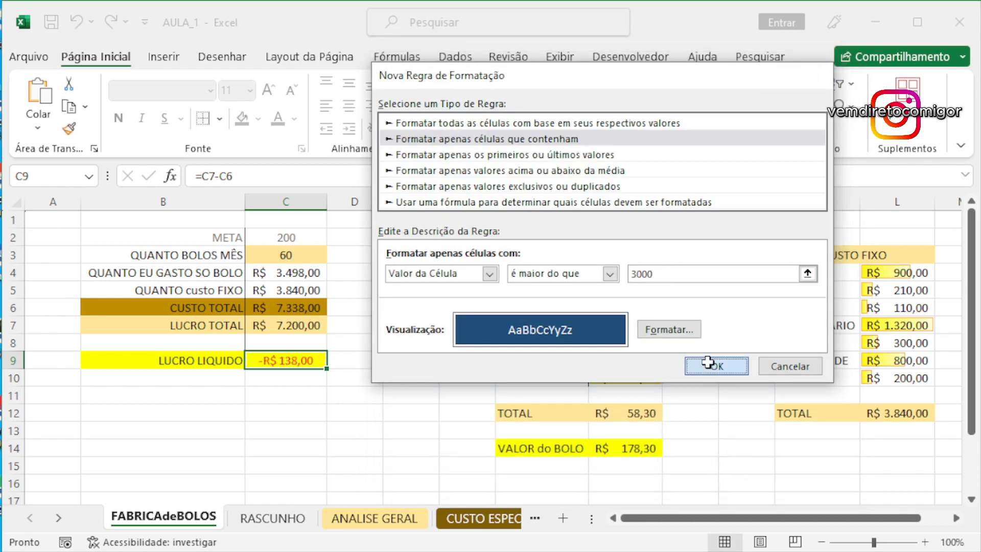
pyautogui.click(714, 366)
# - Test the new rule by setting QUANTO BOLOS MÊS in C3 first to 190 and finally to 120
pyautogui.click(295, 254)
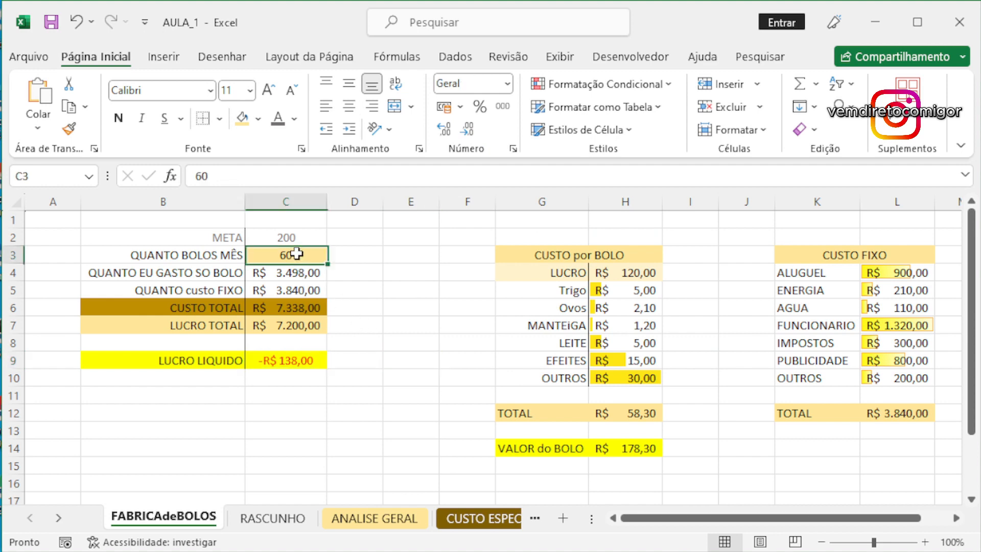
pyautogui.write('190')
pyautogui.press('Return')
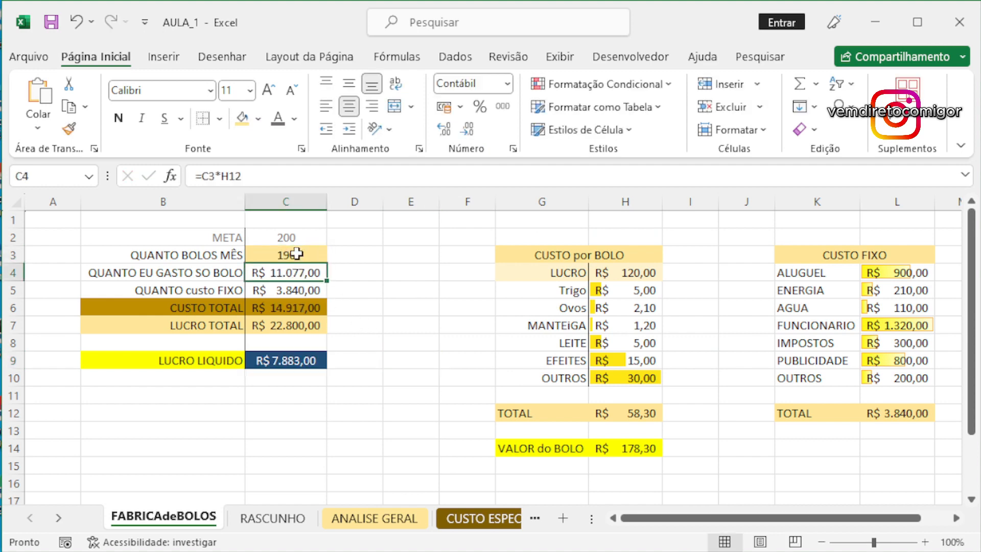
pyautogui.click(296, 254)
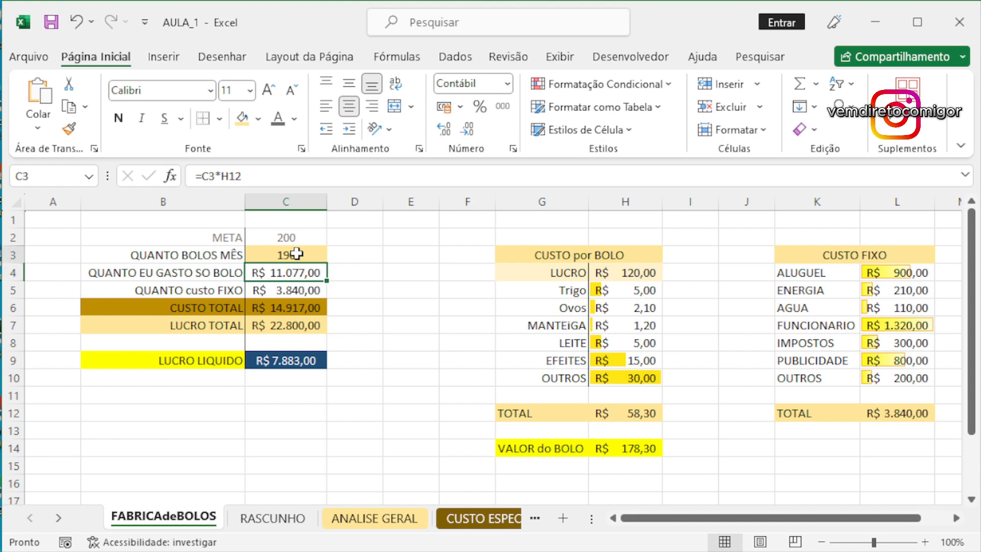
pyautogui.write('120')
pyautogui.press('Return')
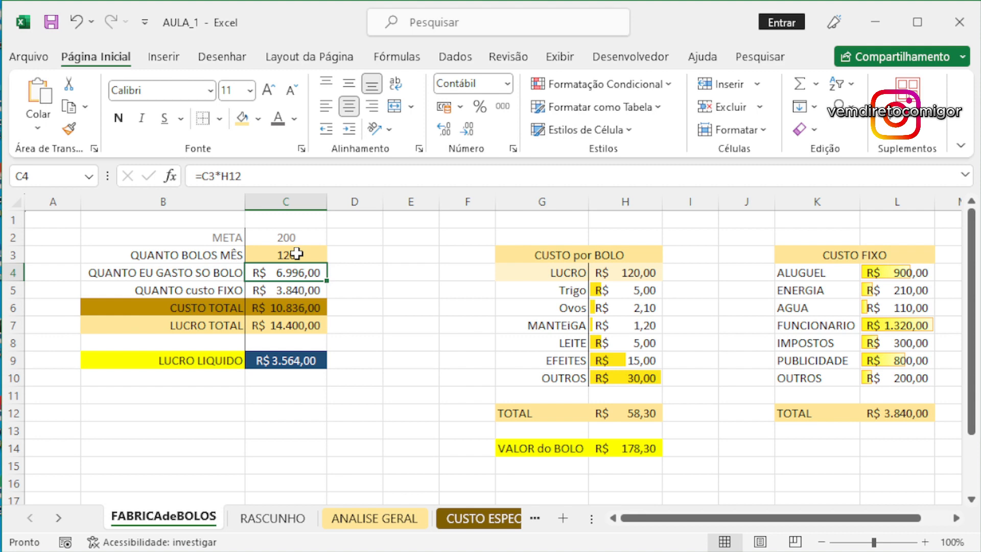
# - Start a second conditional formatting rule for LUCRO LIQUIDO in C9 that formats cell values less than 2000
pyautogui.click(307, 359)
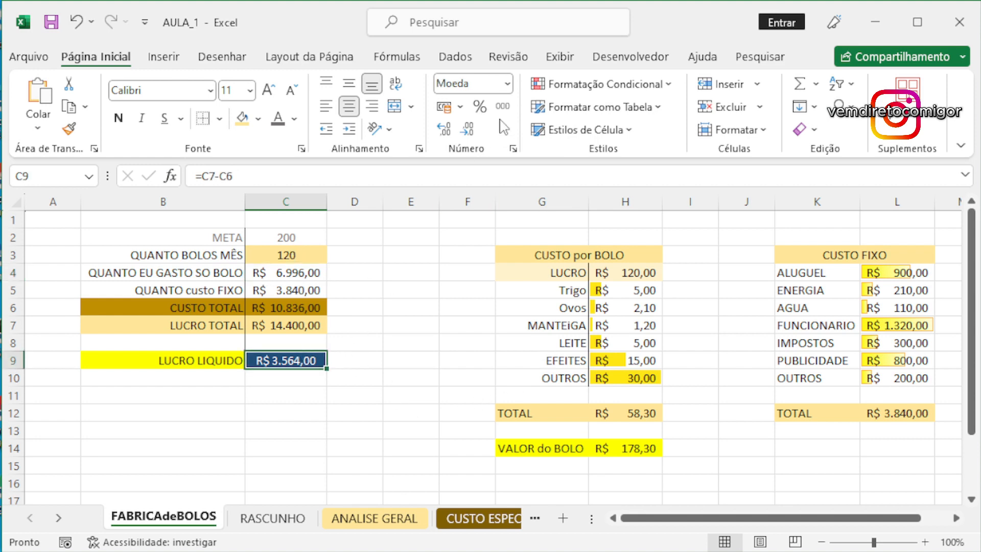
pyautogui.click(600, 84)
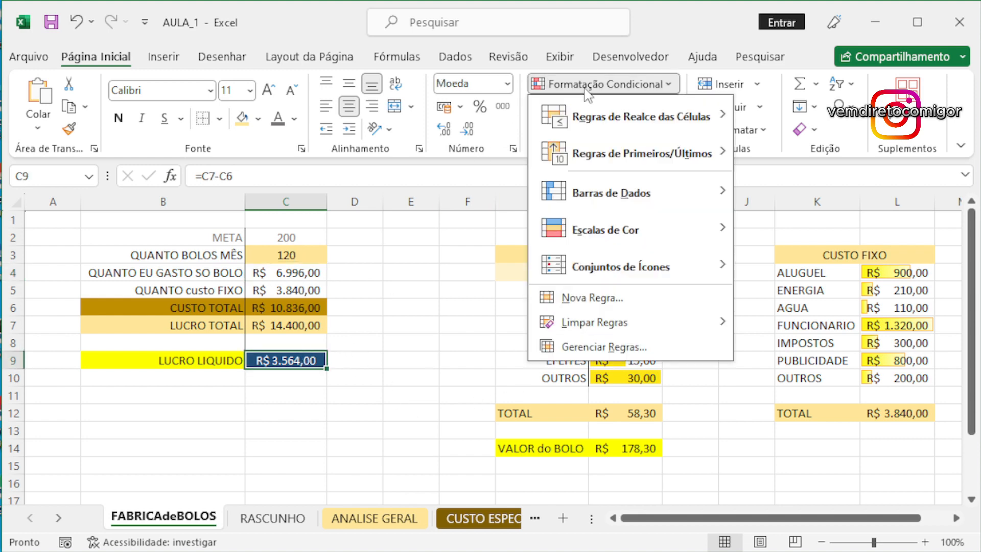
pyautogui.click(592, 298)
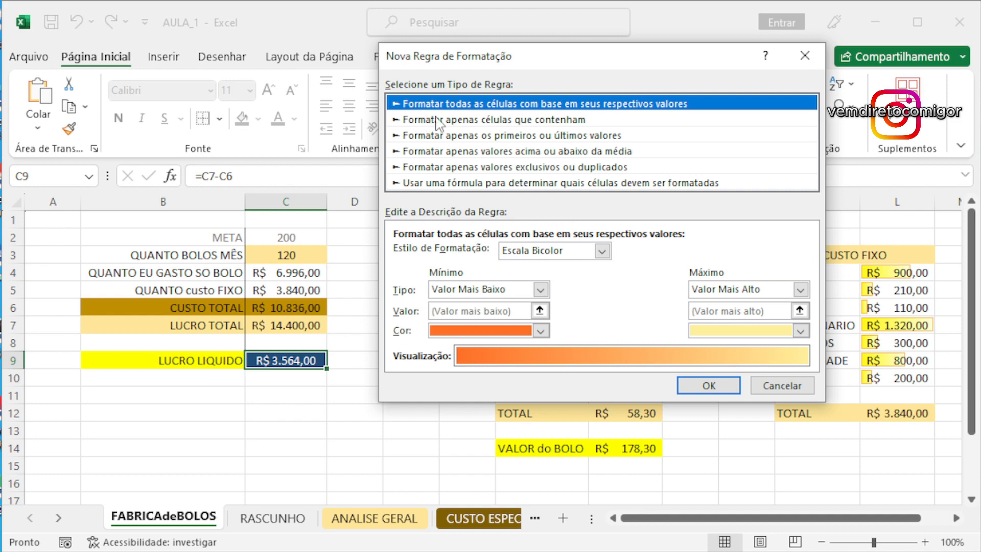
pyautogui.click(543, 126)
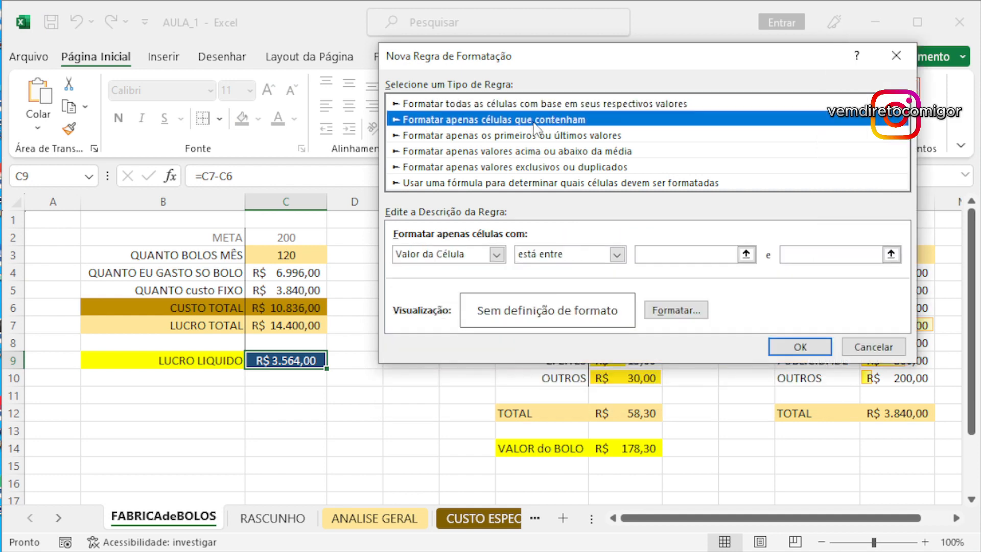
pyautogui.moveTo(549, 58); pyautogui.dragTo(535, 115)
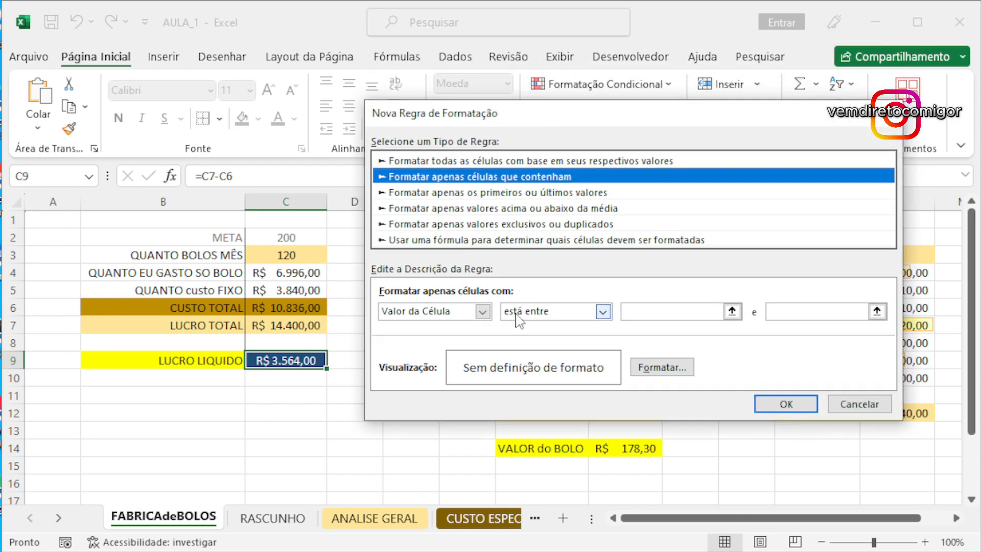
pyautogui.click(549, 317)
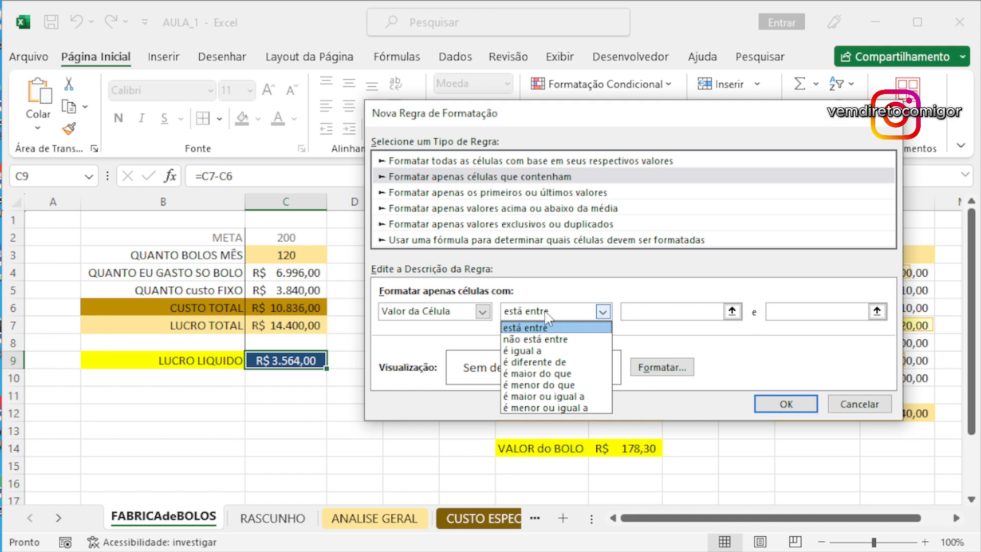
pyautogui.click(539, 385)
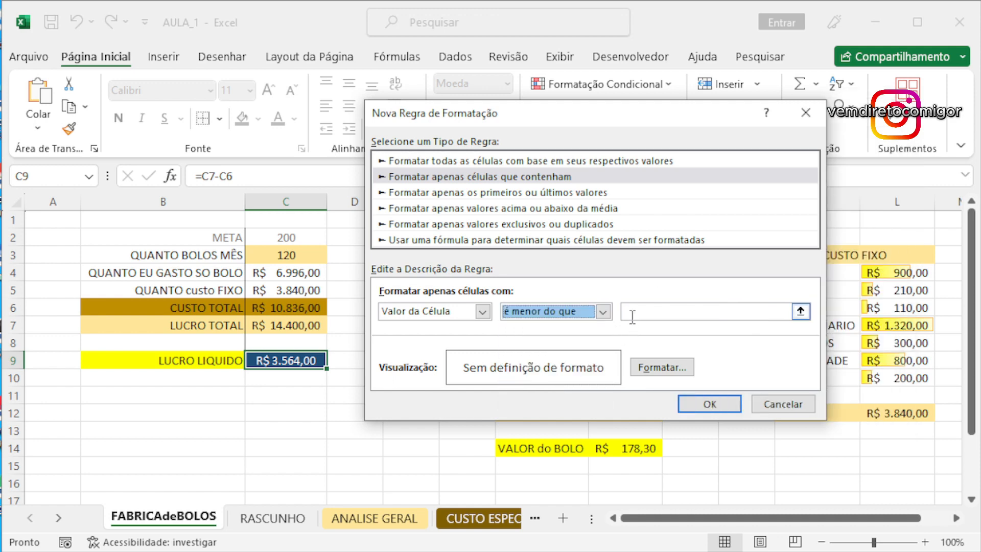
pyautogui.click(634, 314)
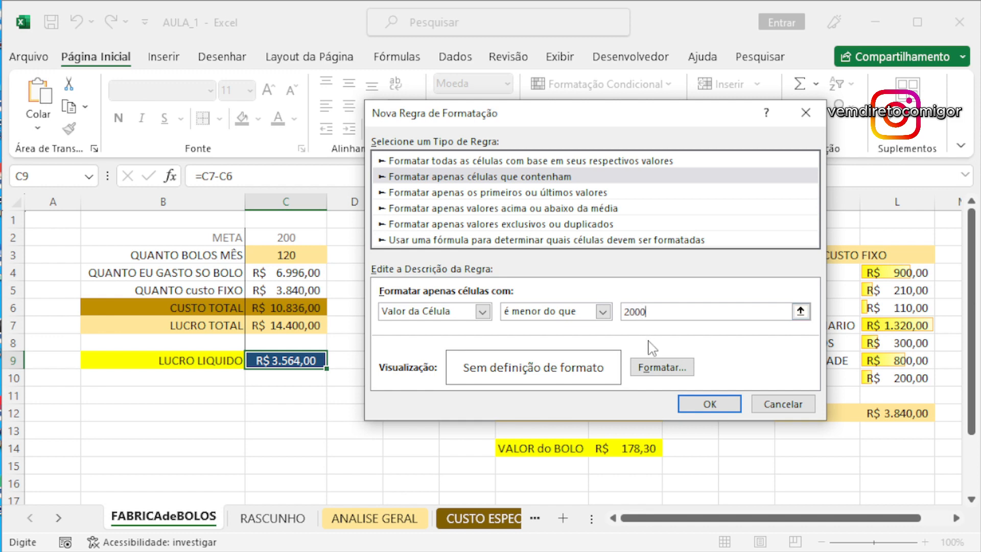
# - Give the less-than-2000 rule a dark red fill with white font and apply it to C9
pyautogui.click(662, 367)
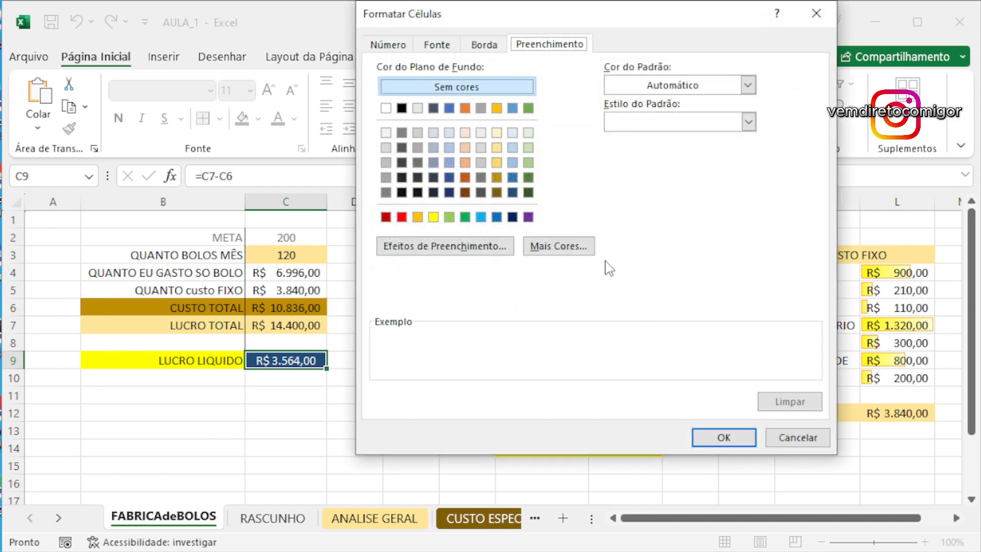
pyautogui.click(402, 217)
pyautogui.click(386, 216)
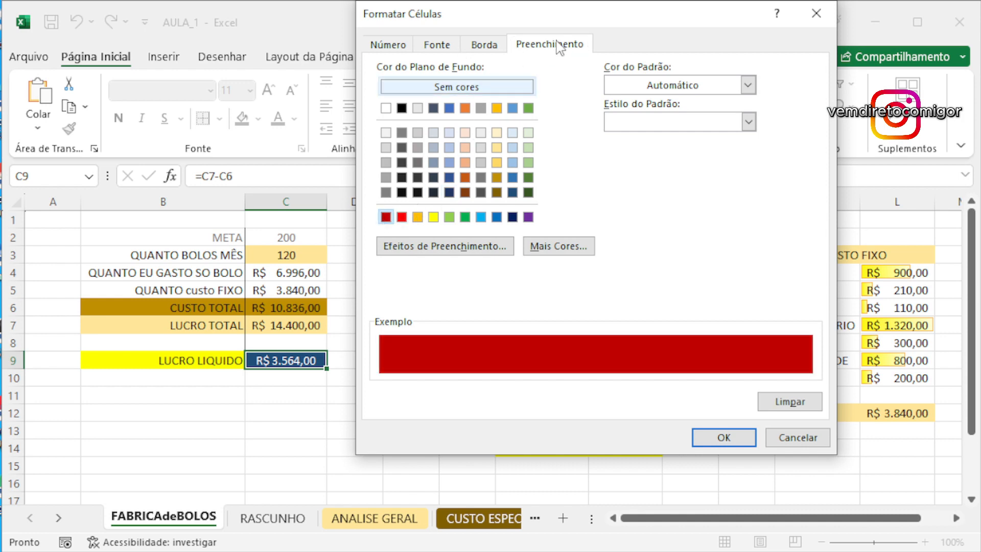
pyautogui.click(453, 47)
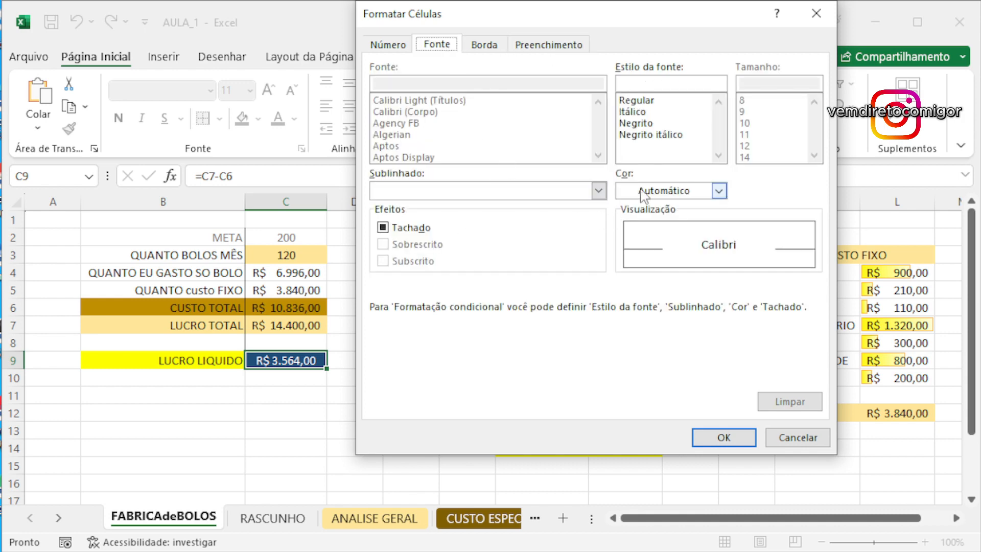
pyautogui.click(718, 191)
pyautogui.click(626, 261)
pyautogui.click(722, 437)
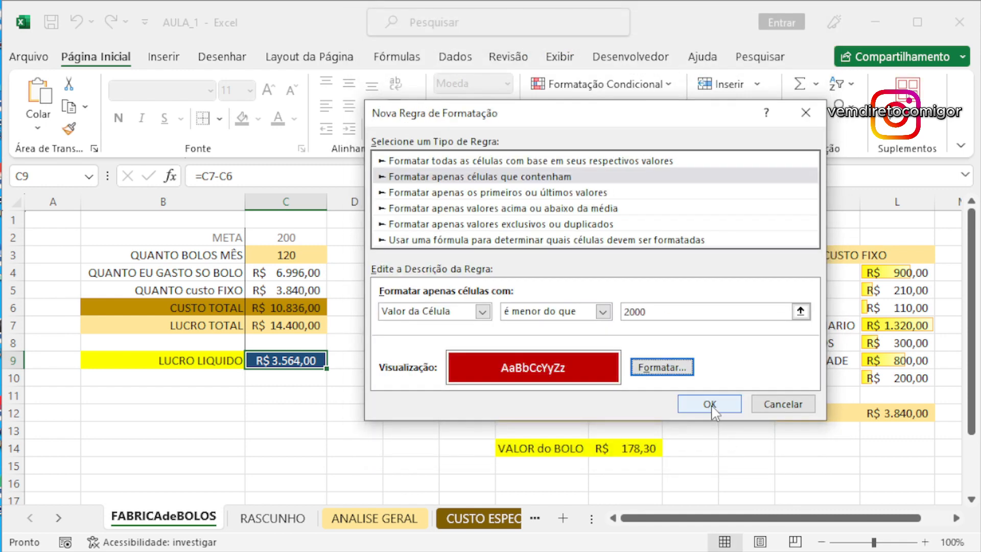
pyautogui.click(710, 405)
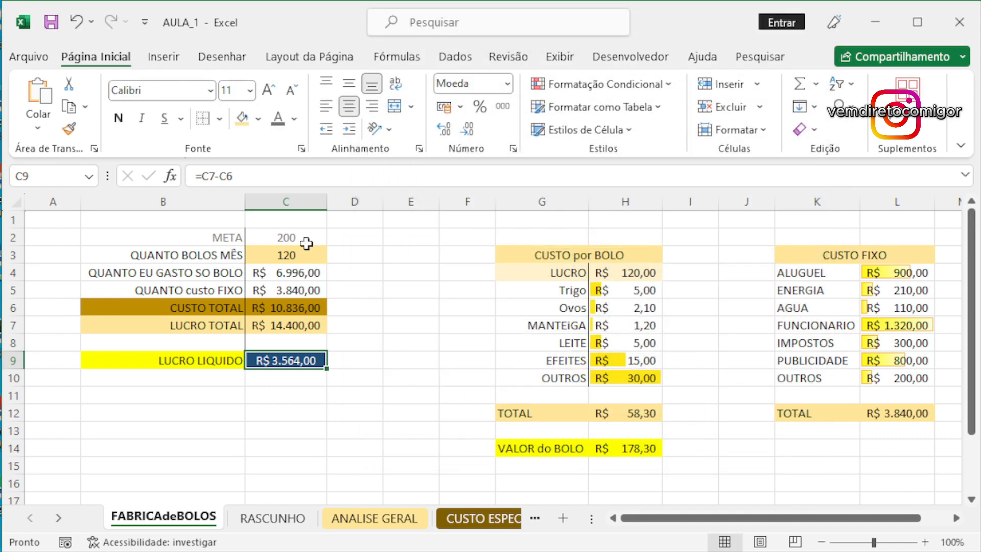
# - Test the less-than-2000 rule by setting QUANTO BOLOS MÊS in C3 to 70
pyautogui.click(302, 250)
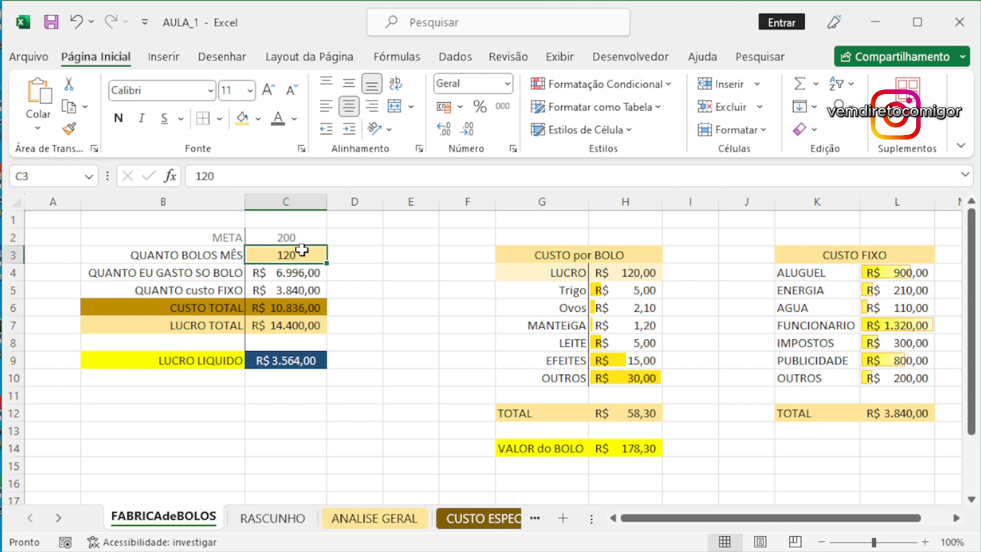
pyautogui.write('70')
pyautogui.press('Return')
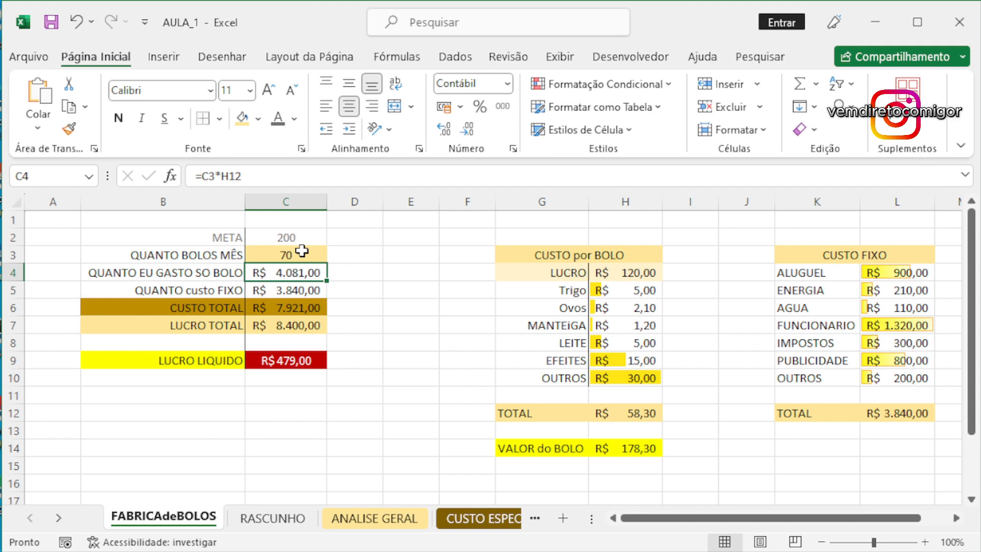
# - Open the less-than-2000 conditional formatting rule of LUCRO LIQUIDO in C9 for editing and change its condition to "está entre"
pyautogui.click(281, 379)
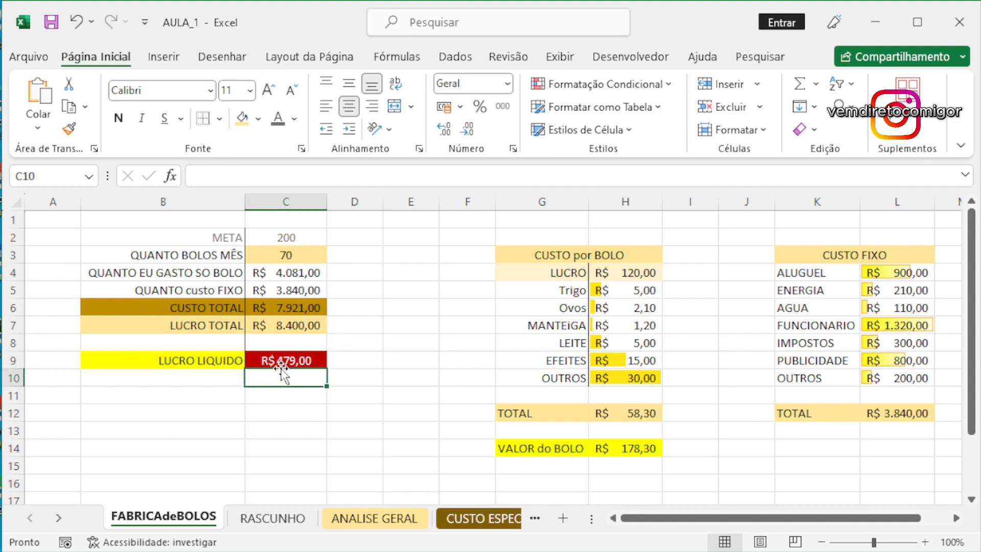
pyautogui.click(285, 360)
pyautogui.click(602, 86)
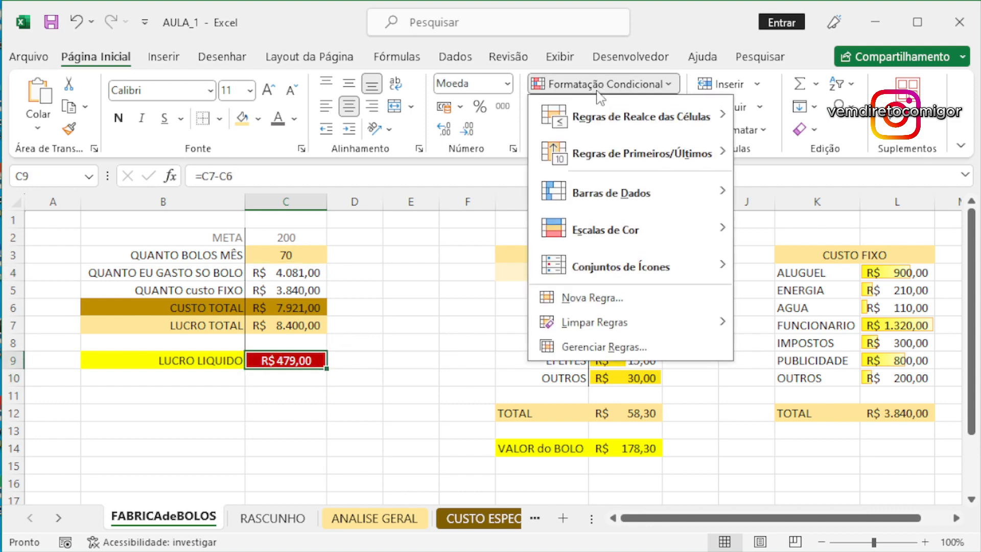
pyautogui.click(596, 348)
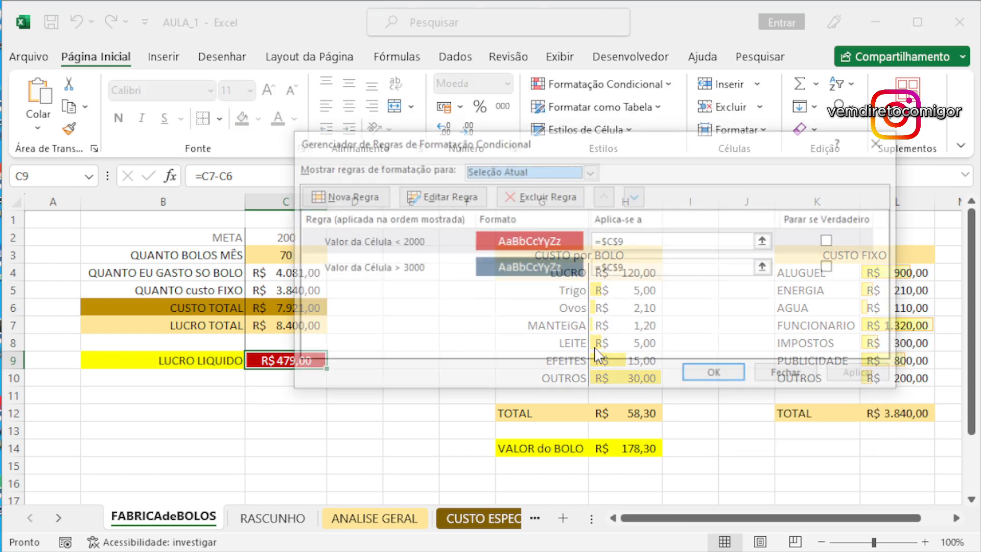
pyautogui.moveTo(562, 142); pyautogui.dragTo(631, 156)
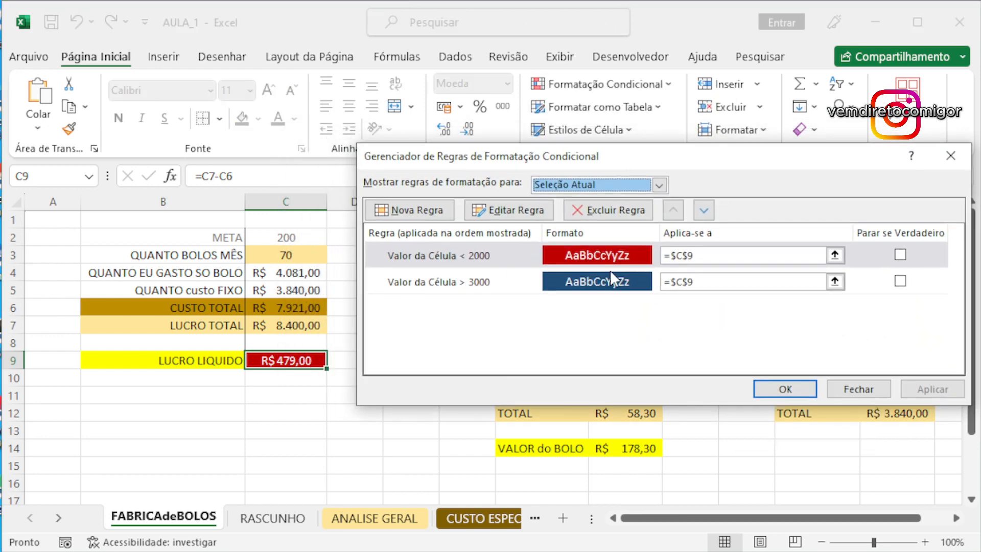
pyautogui.click(611, 258)
pyautogui.doubleClick(612, 263)
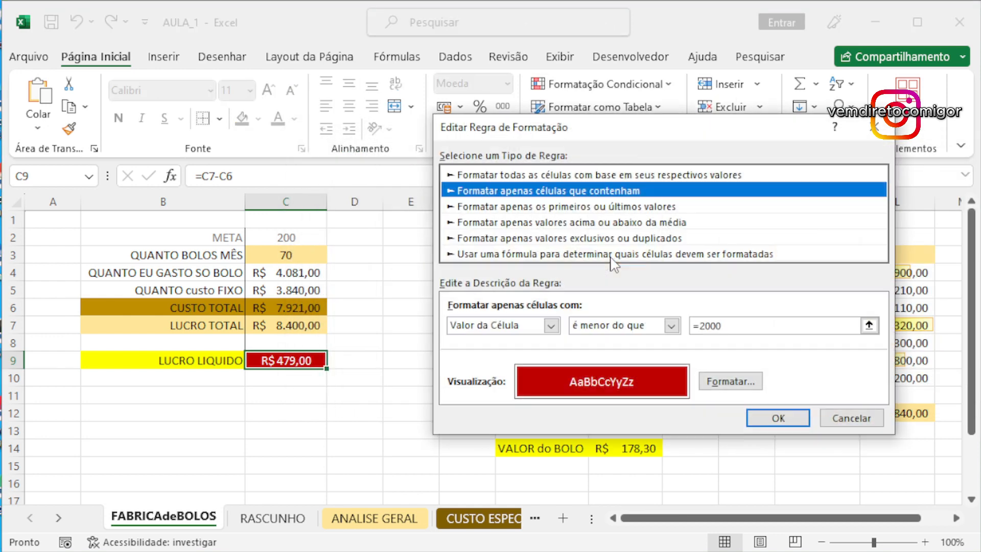
pyautogui.click(603, 327)
pyautogui.click(607, 342)
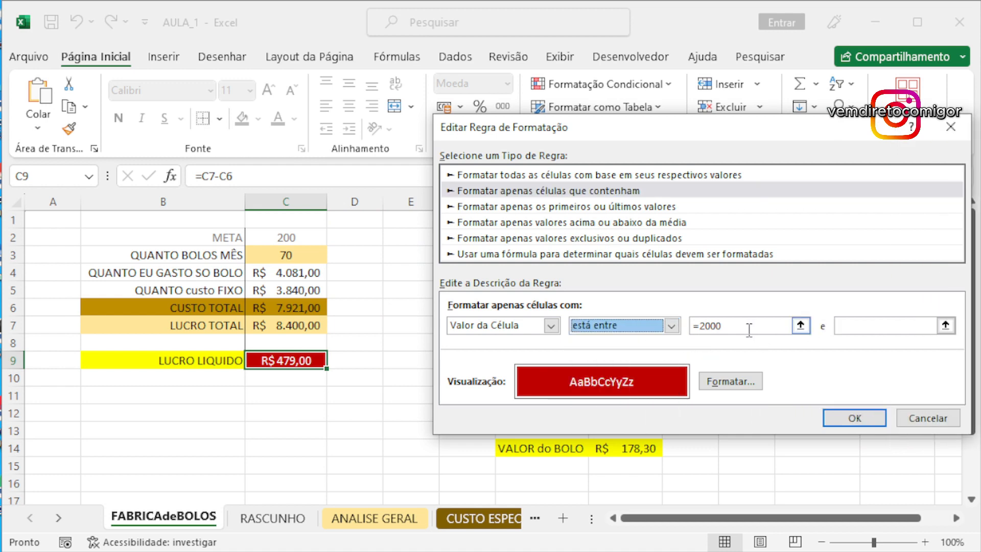
pyautogui.click(846, 326)
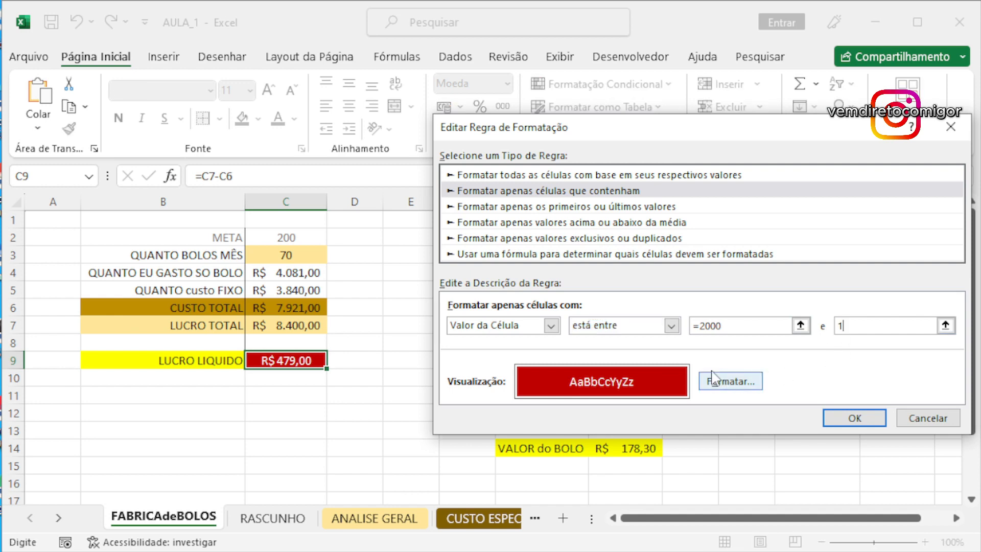
# - Change the fill of the edited rule to the dark orange theme color
pyautogui.click(743, 381)
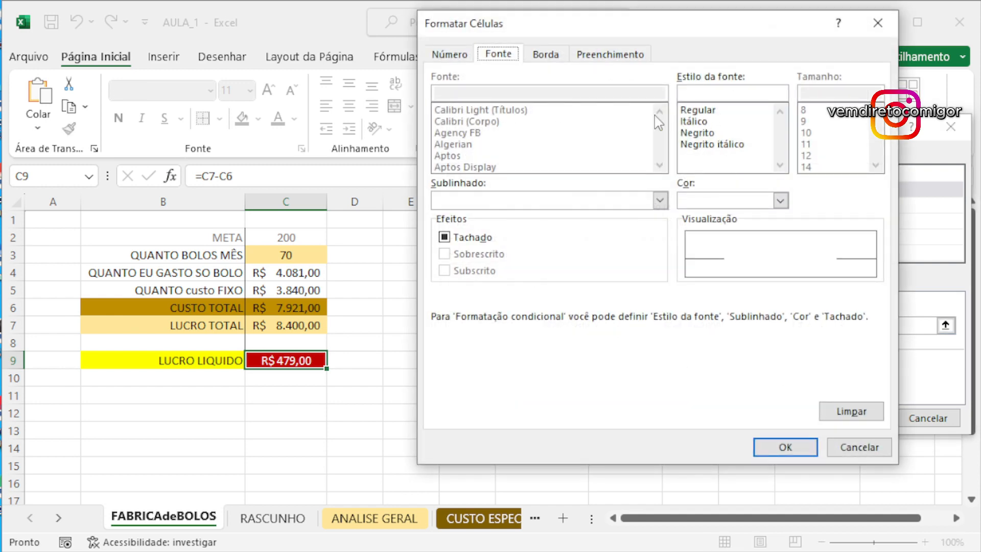
pyautogui.click(608, 54)
pyautogui.click(526, 188)
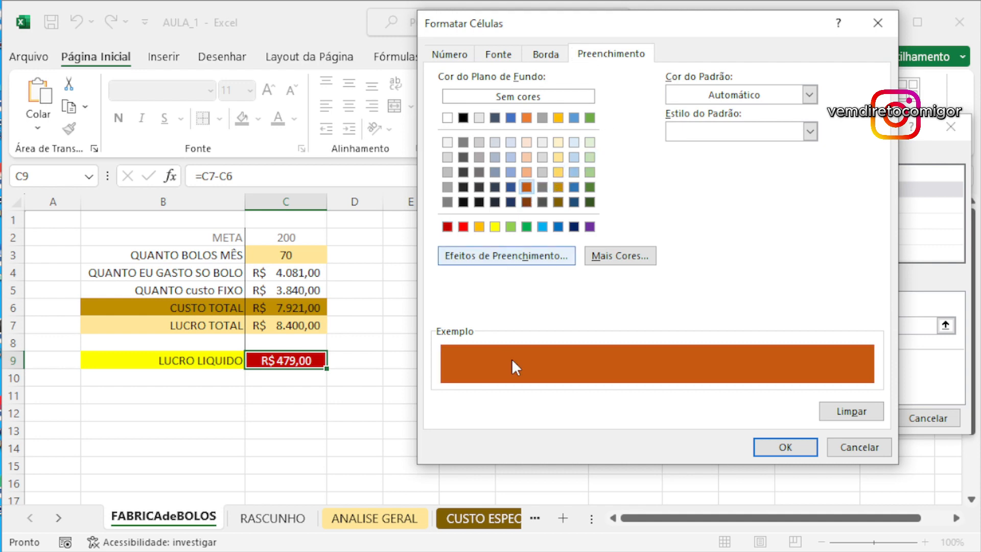
pyautogui.click(785, 446)
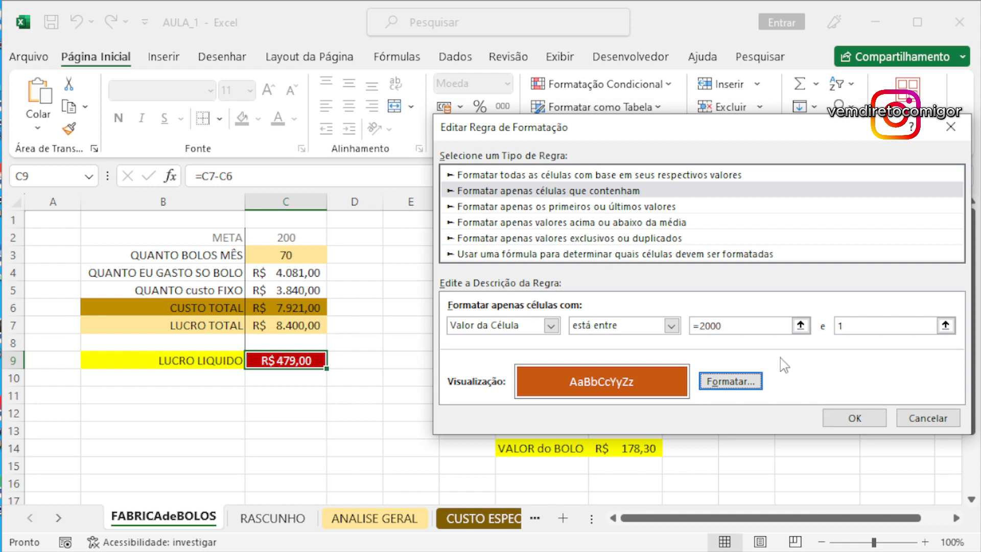
# - Set the limits of the "está entre" rule to 1 and 2000 and apply it to C9
pyautogui.moveTo(733, 324); pyautogui.dragTo(684, 325)
pyautogui.write('1')
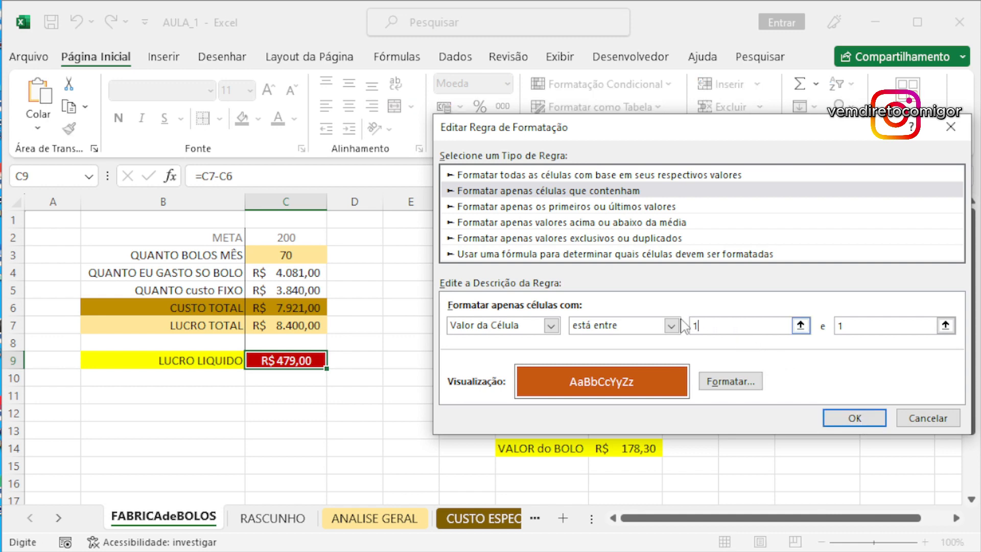
pyautogui.moveTo(841, 326); pyautogui.dragTo(820, 326)
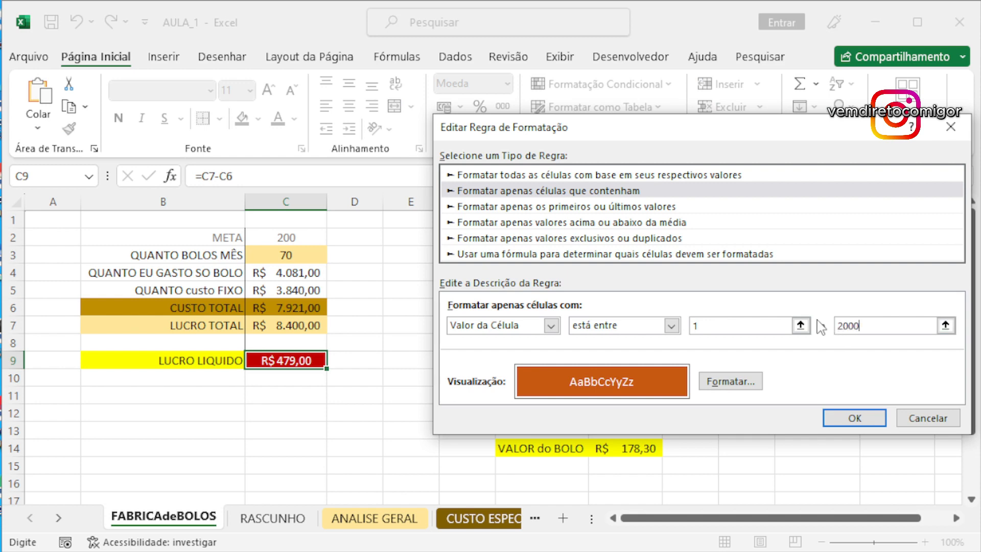
pyautogui.write('2000')
pyautogui.click(855, 418)
pyautogui.click(802, 387)
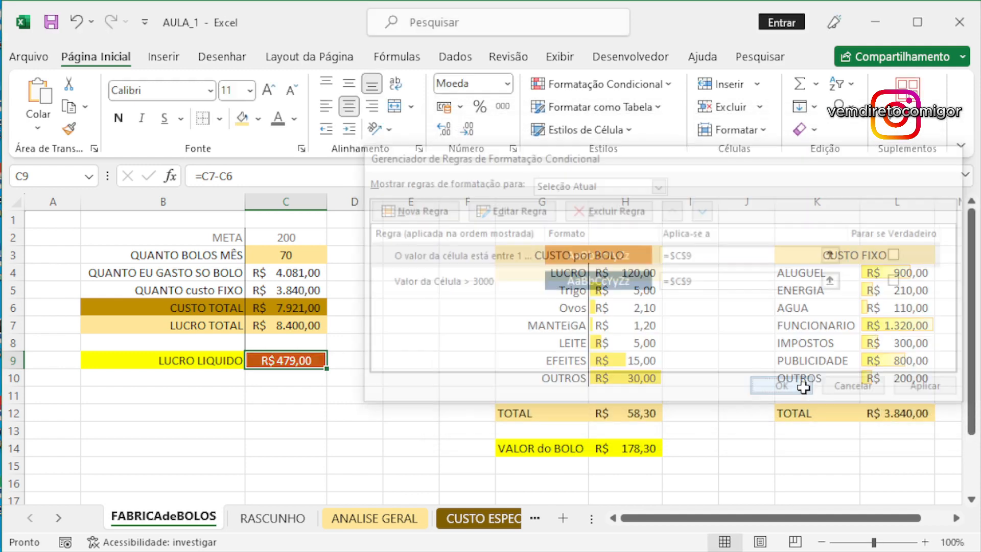
# - Test the between rule by setting QUANTO BOLOS MÊS in C3 to 50, 60 and finally 80
pyautogui.click(359, 405)
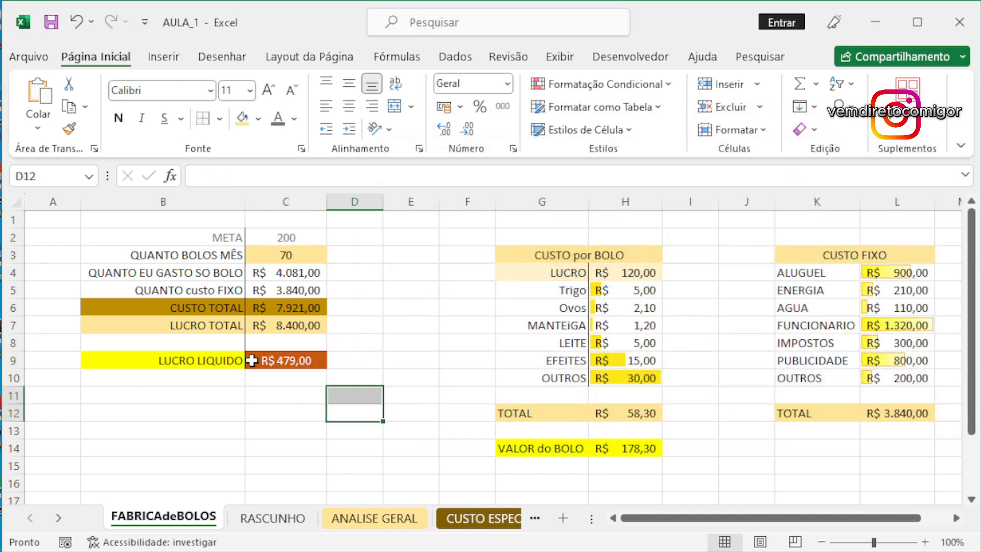
pyautogui.click(309, 255)
pyautogui.write('50')
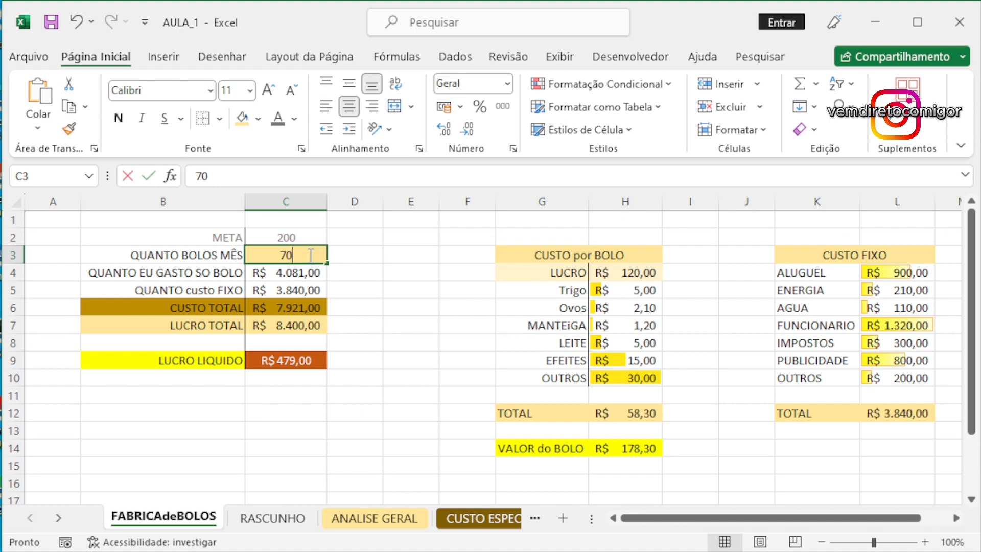
pyautogui.press('Return')
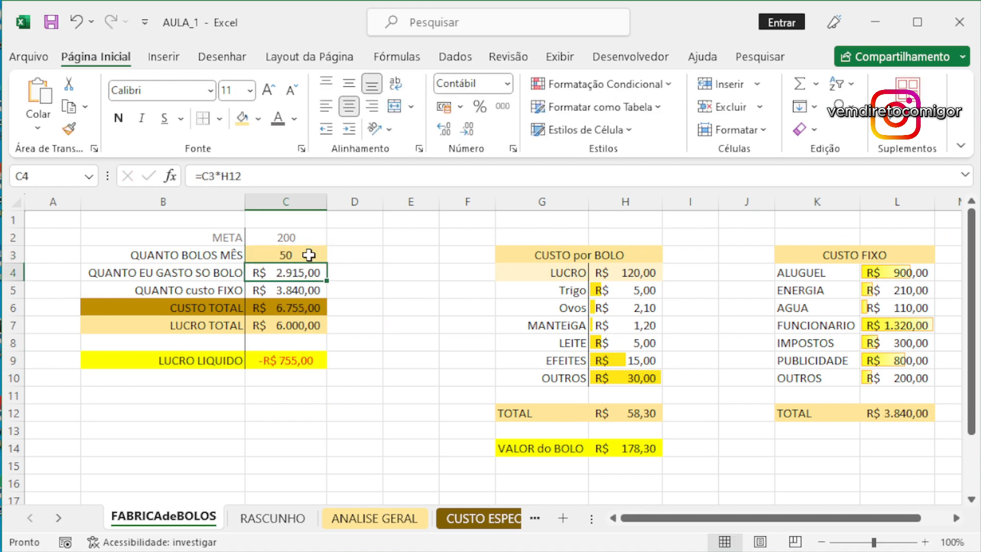
pyautogui.click(309, 255)
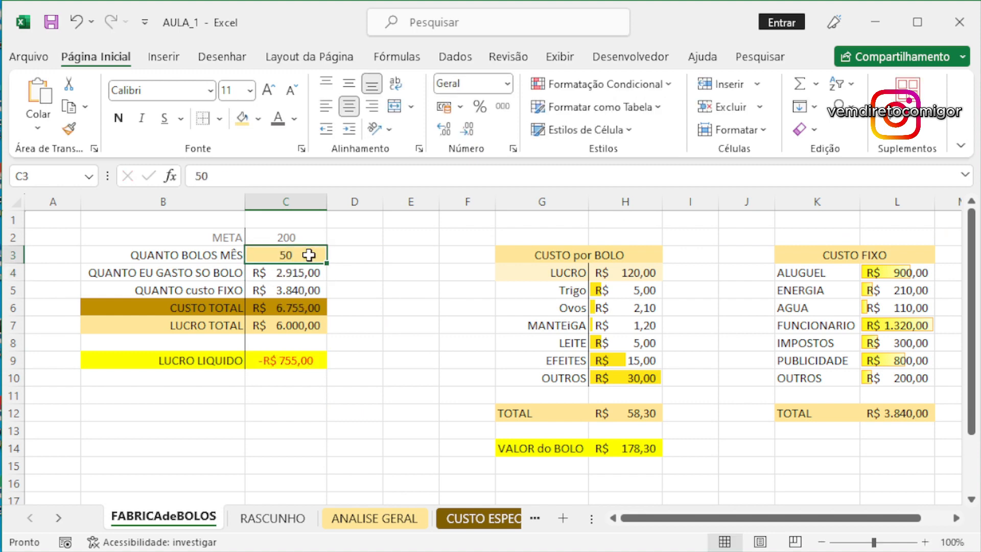
pyautogui.write('60')
pyautogui.press('Return')
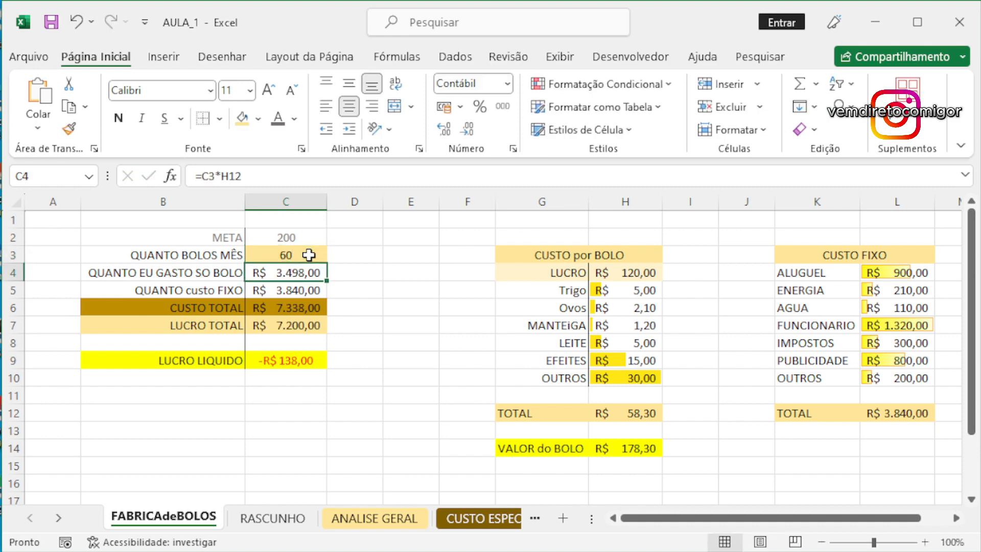
pyautogui.click(309, 255)
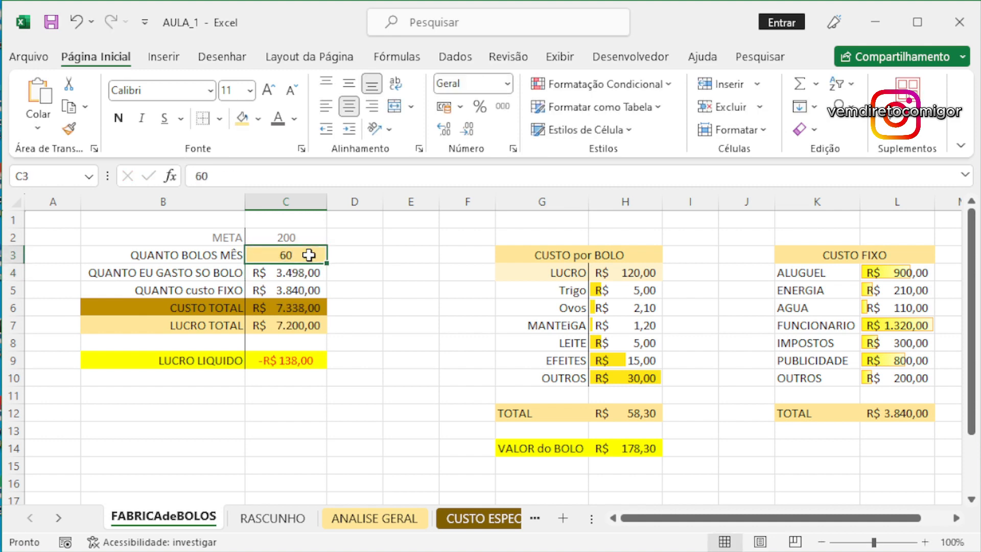
pyautogui.write('80')
pyautogui.press('Return')
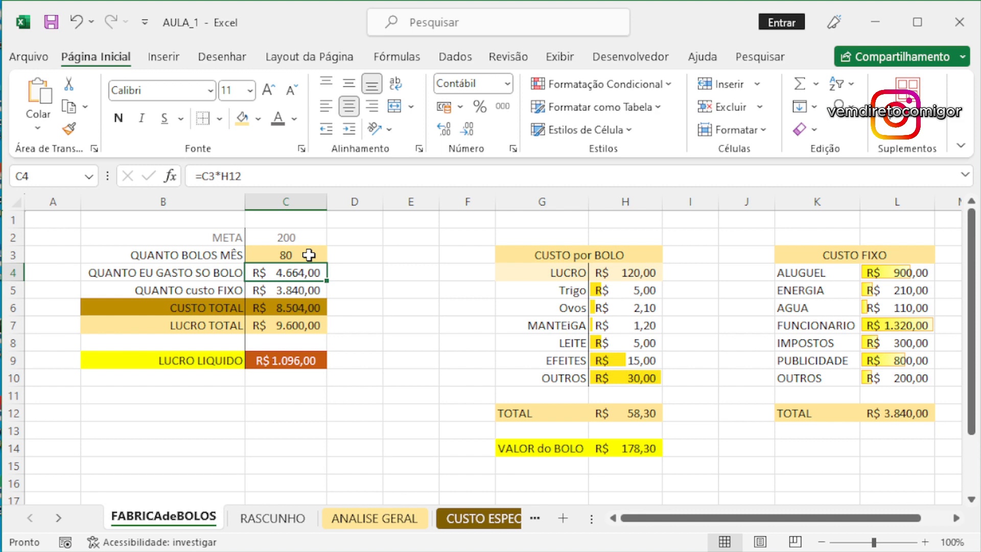
# - Start a new conditional formatting rule for LUCRO LIQUIDO in C9 that formats cell values less than 1
pyautogui.click(313, 358)
pyautogui.click(613, 85)
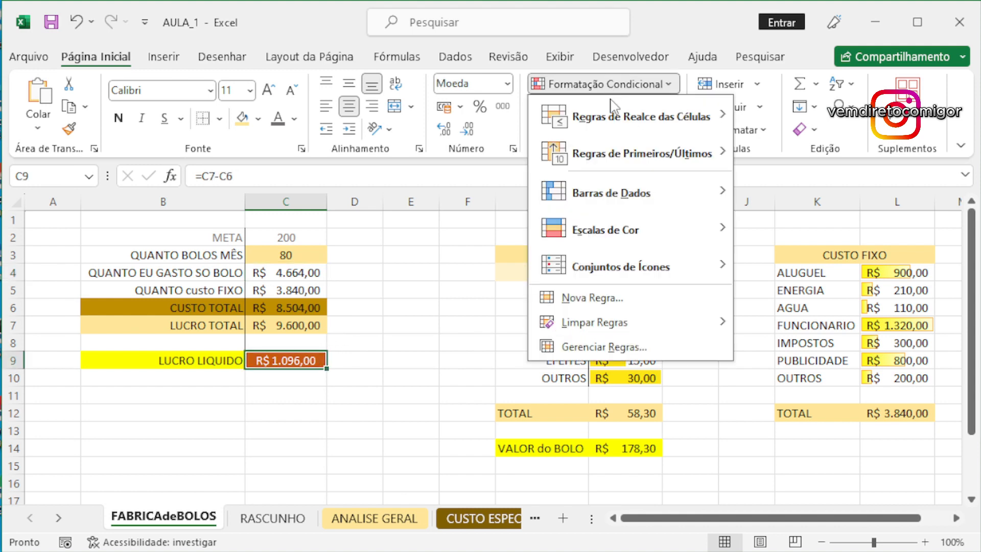
pyautogui.click(85, 61)
pyautogui.click(605, 84)
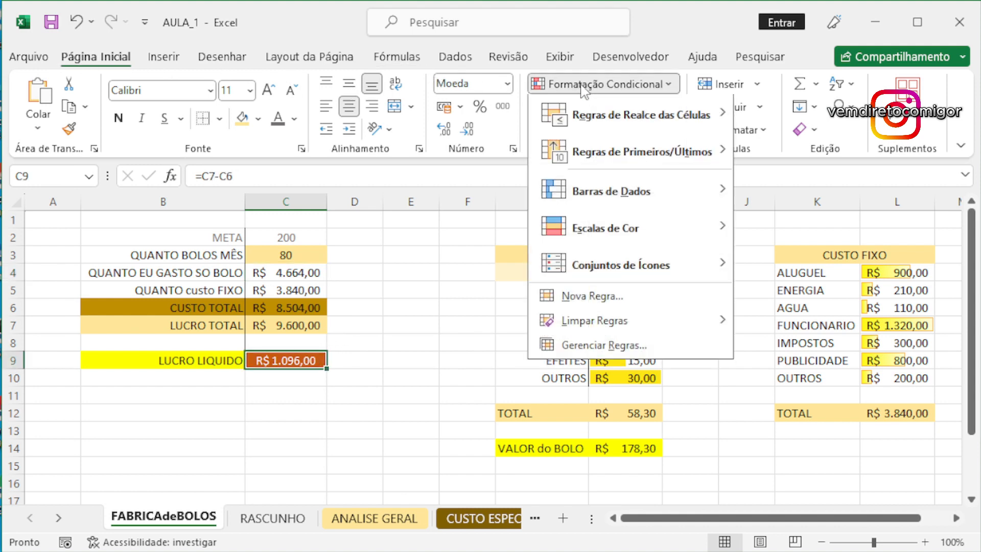
pyautogui.click(586, 301)
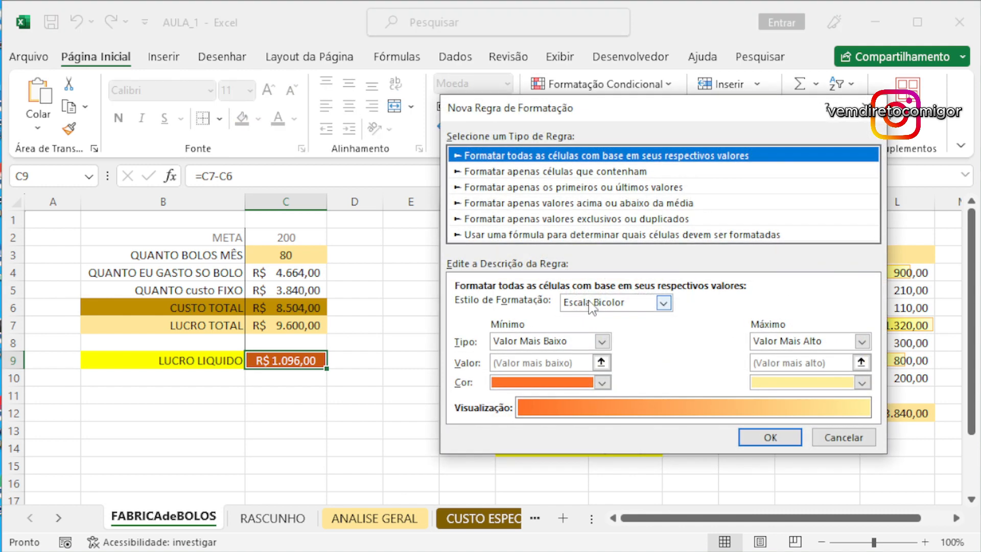
pyautogui.click(526, 173)
pyautogui.moveTo(571, 114); pyautogui.dragTo(494, 137)
pyautogui.click(548, 334)
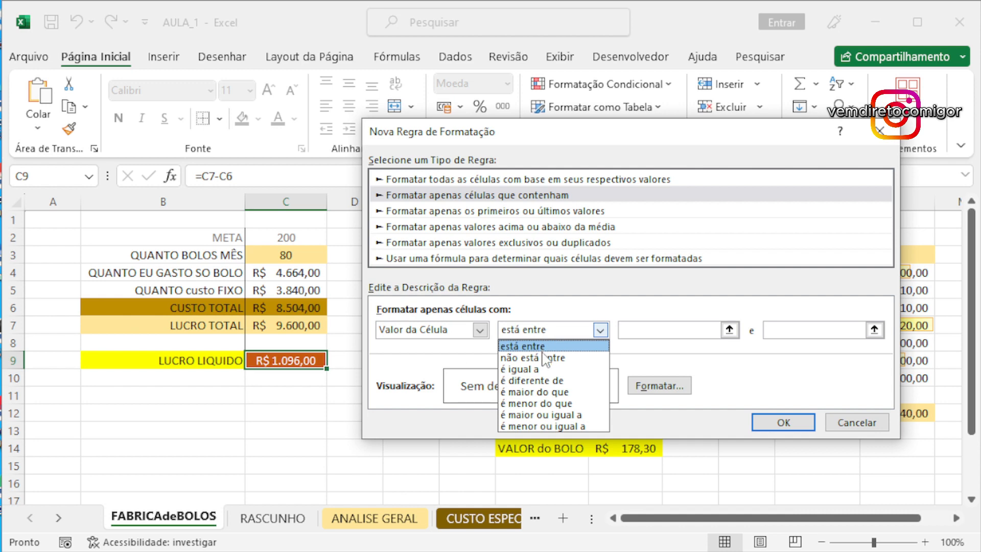
pyautogui.click(550, 403)
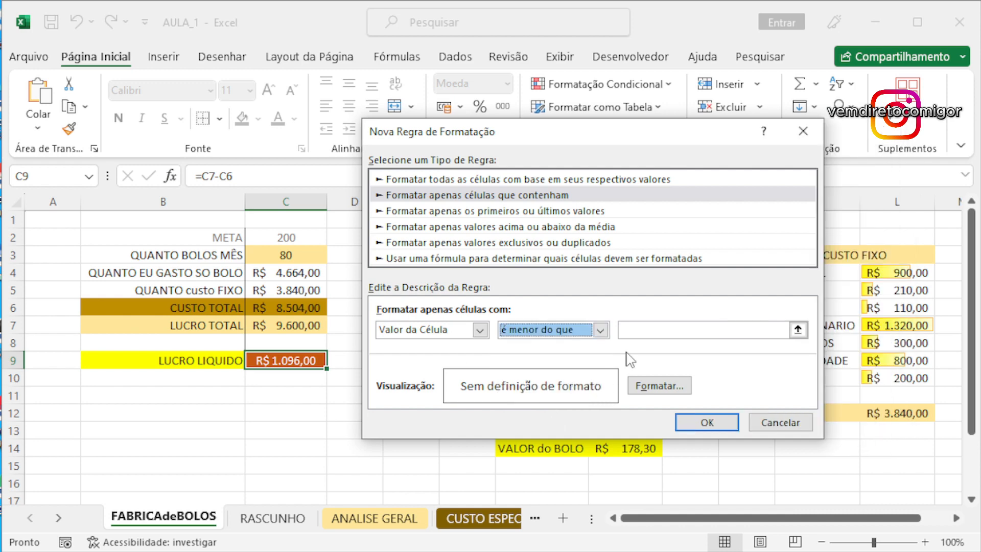
pyautogui.click(633, 330)
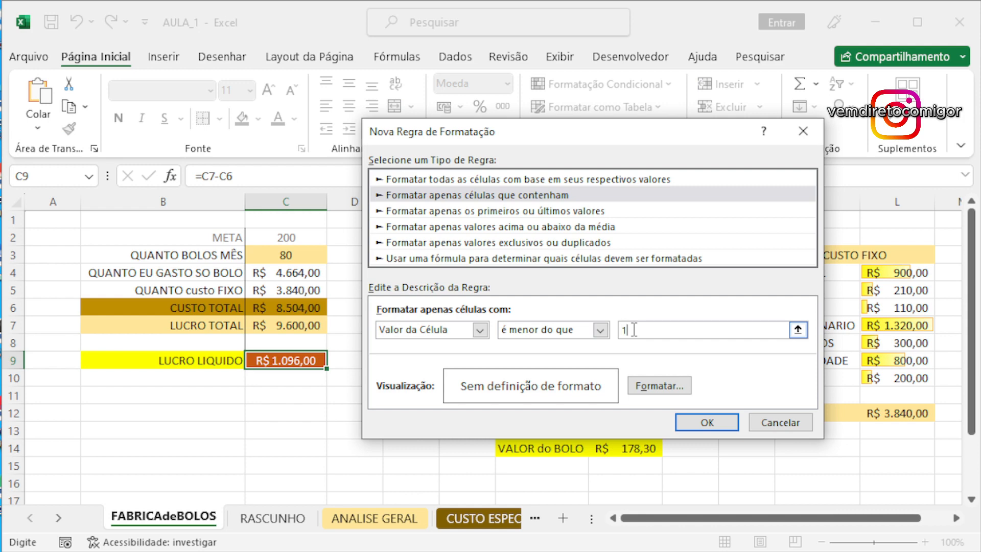
# - Give the less-than-1 rule a dark red fill with white font and apply it to C9
pyautogui.click(659, 385)
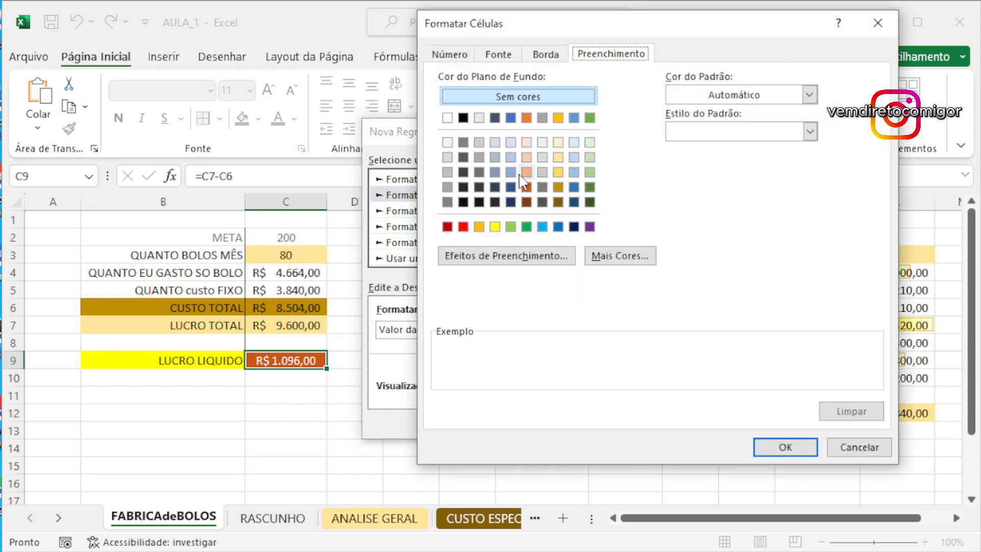
pyautogui.click(447, 227)
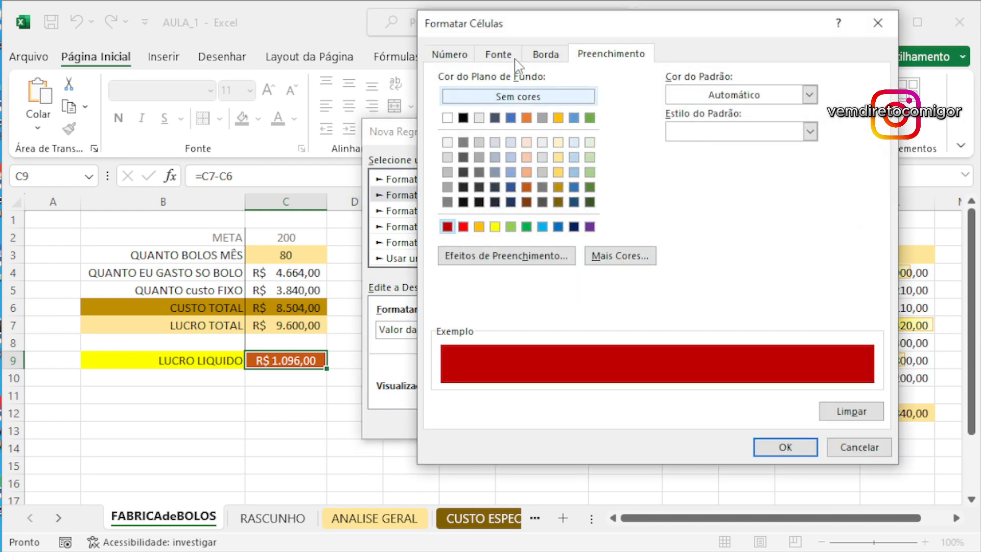
pyautogui.click(498, 54)
pyautogui.click(687, 201)
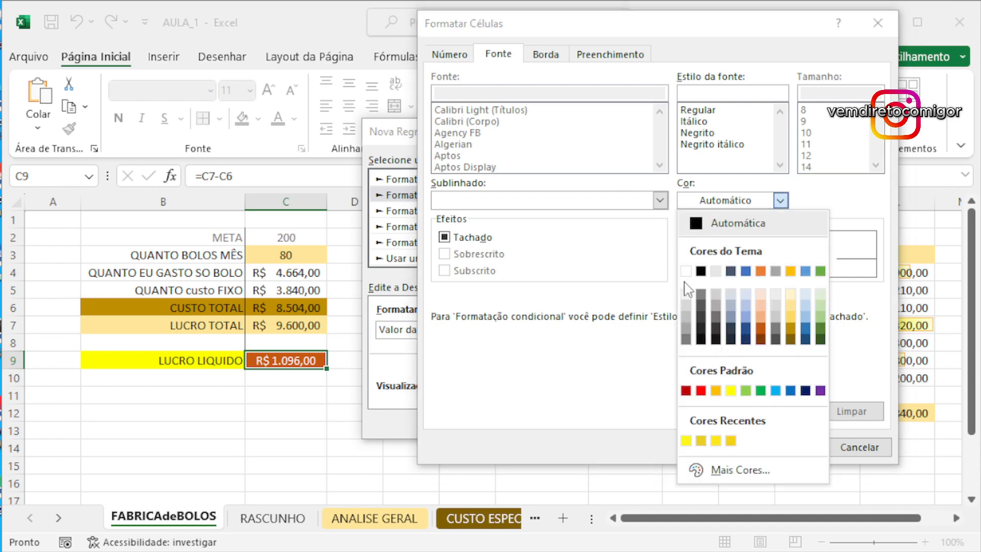
pyautogui.click(685, 267)
pyautogui.click(785, 447)
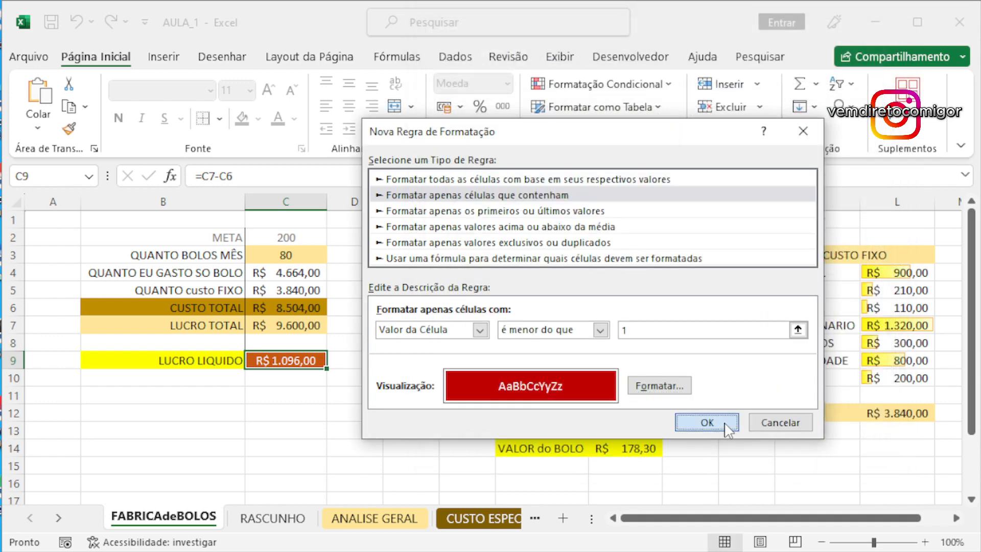
pyautogui.click(713, 420)
# - Test the less-than-1 rule by setting QUANTO BOLOS MÊS in C3 to 50, and select the LUCRO value in H4
pyautogui.click(276, 260)
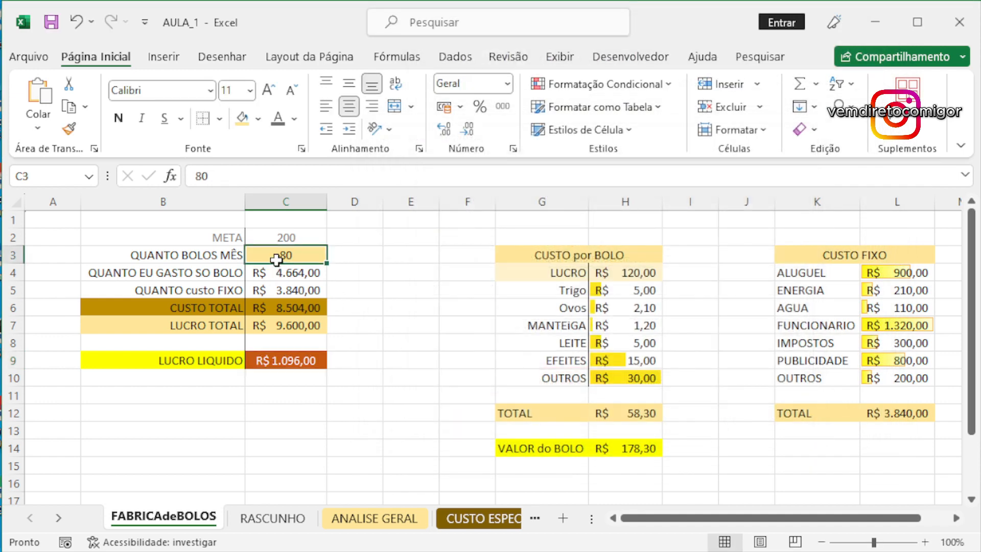
pyautogui.write('50')
pyautogui.press('Return')
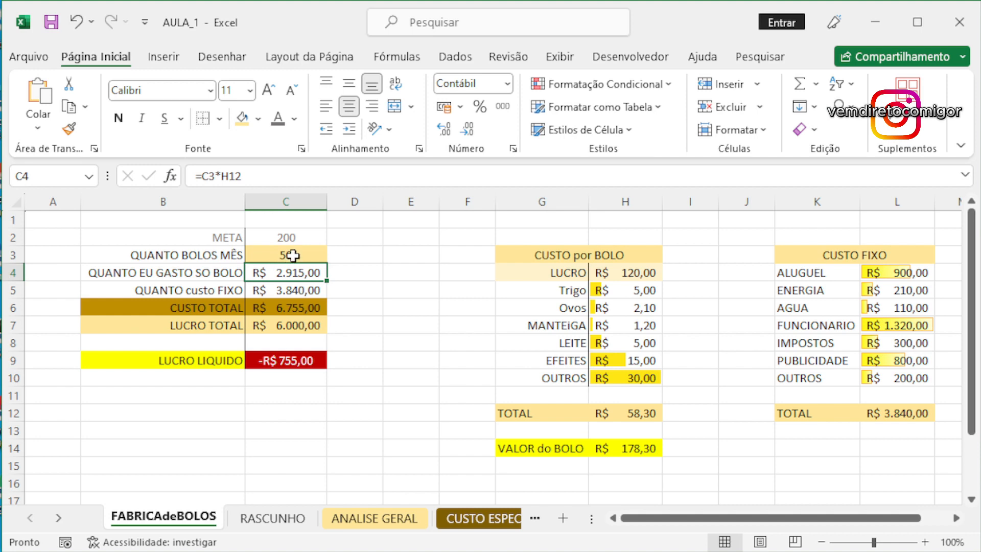
pyautogui.click(623, 276)
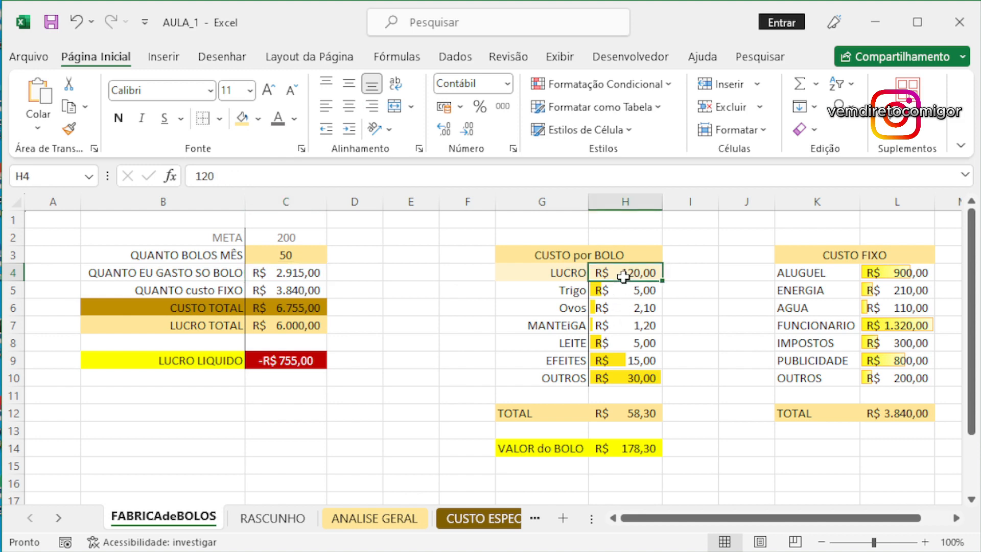
# - Set the LUCRO value in H4 to 170 and the OUTROS cost per cake in H10 to 20
pyautogui.write('170')
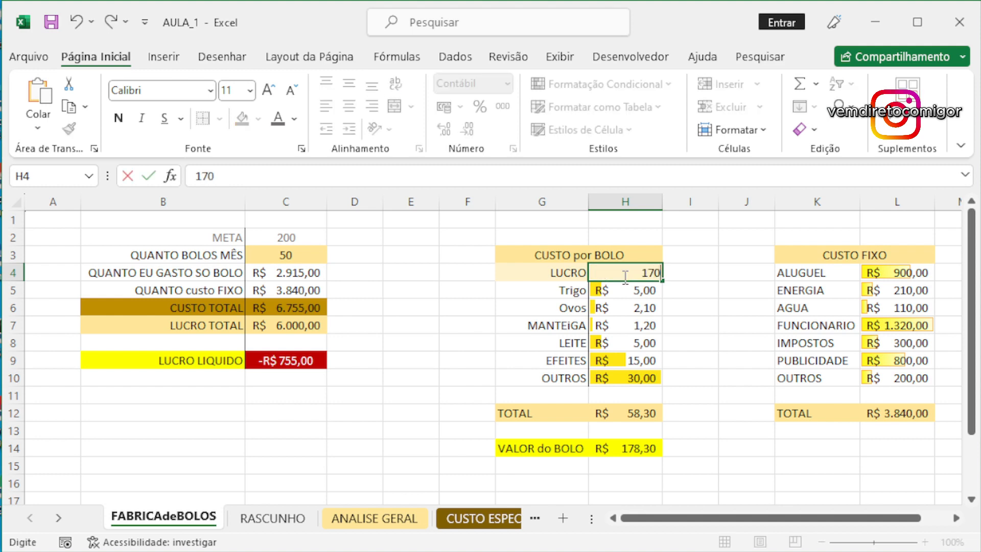
pyautogui.press('Return')
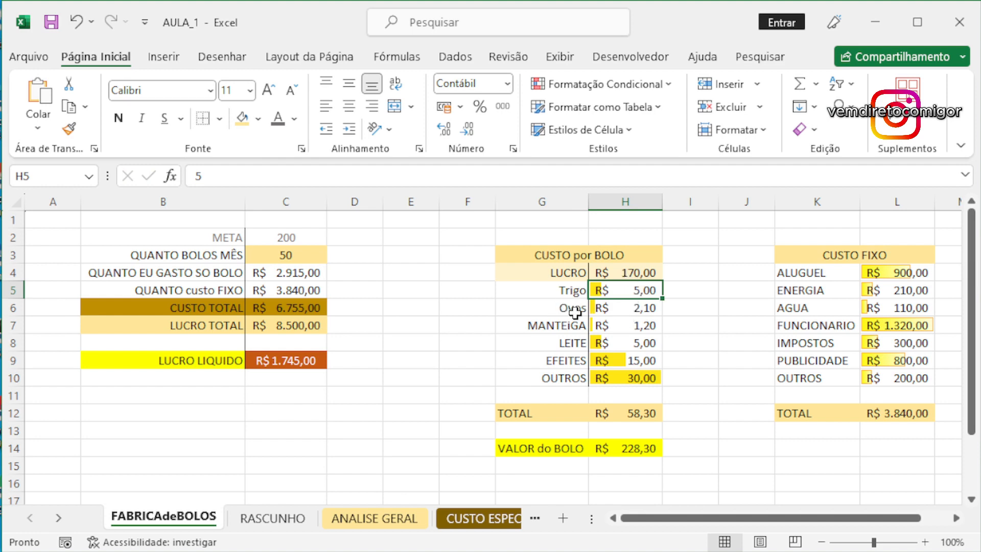
pyautogui.click(629, 381)
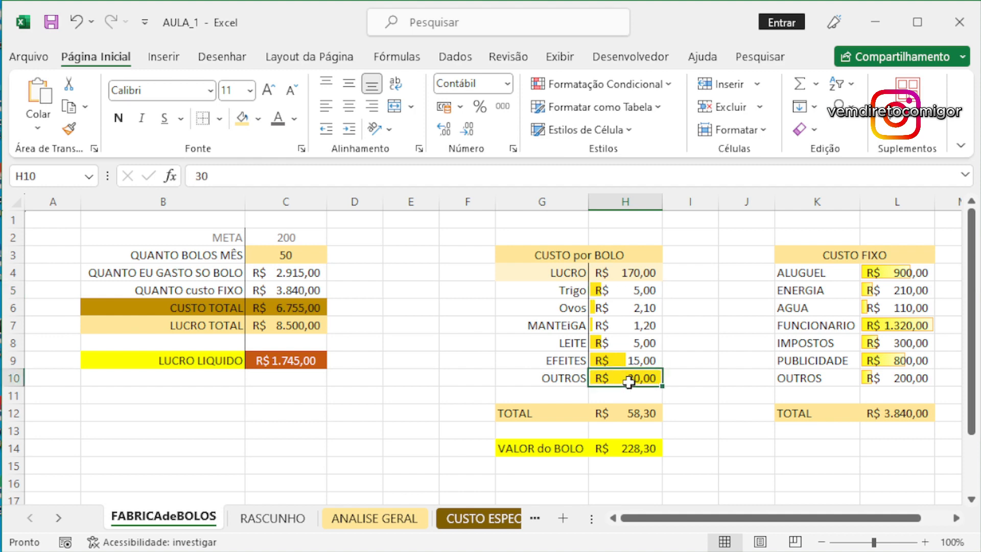
pyautogui.write('20')
pyautogui.press('Return')
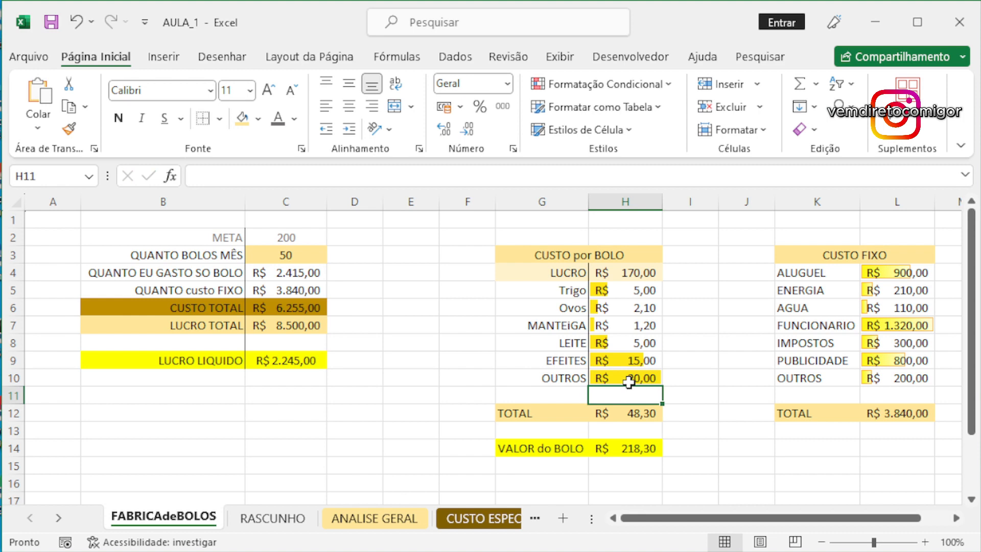
# - Edit the orange between rule on LUCRO LIQUIDO in C9 so its upper limit is 3000
pyautogui.click(292, 362)
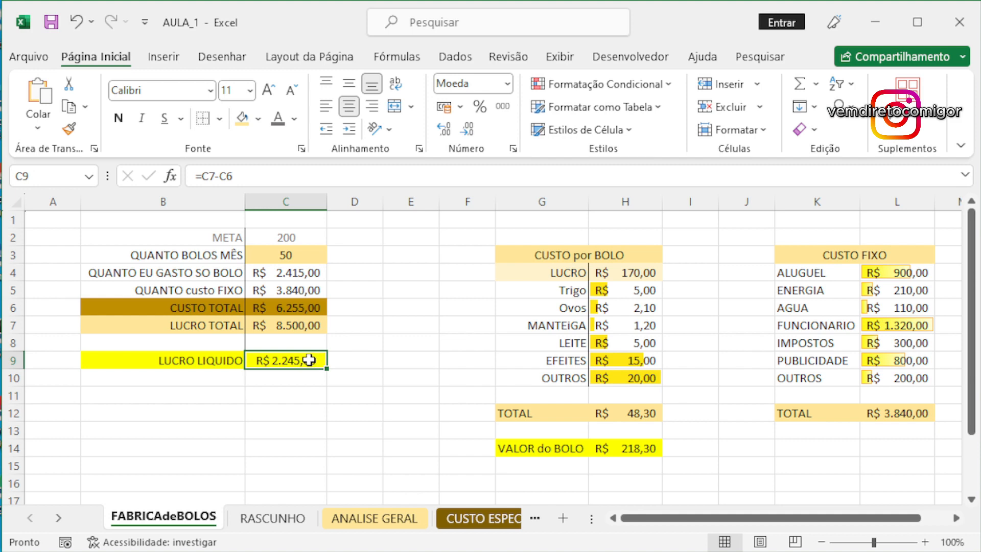
pyautogui.click(593, 81)
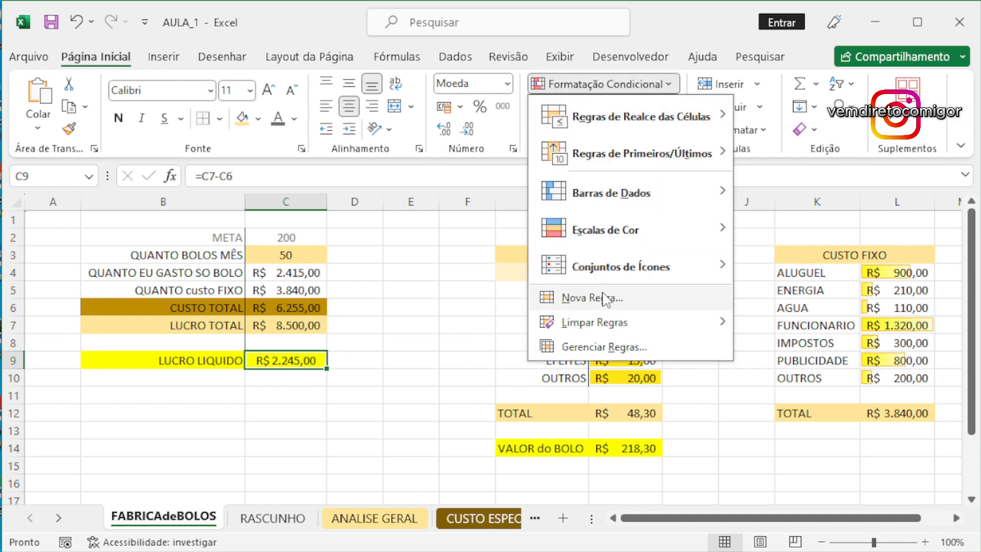
pyautogui.click(599, 349)
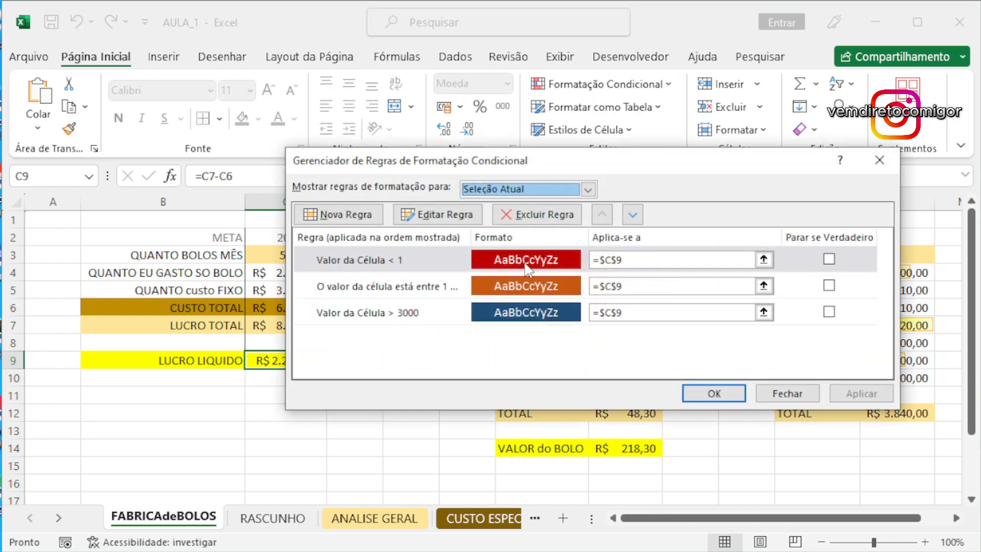
pyautogui.doubleClick(528, 289)
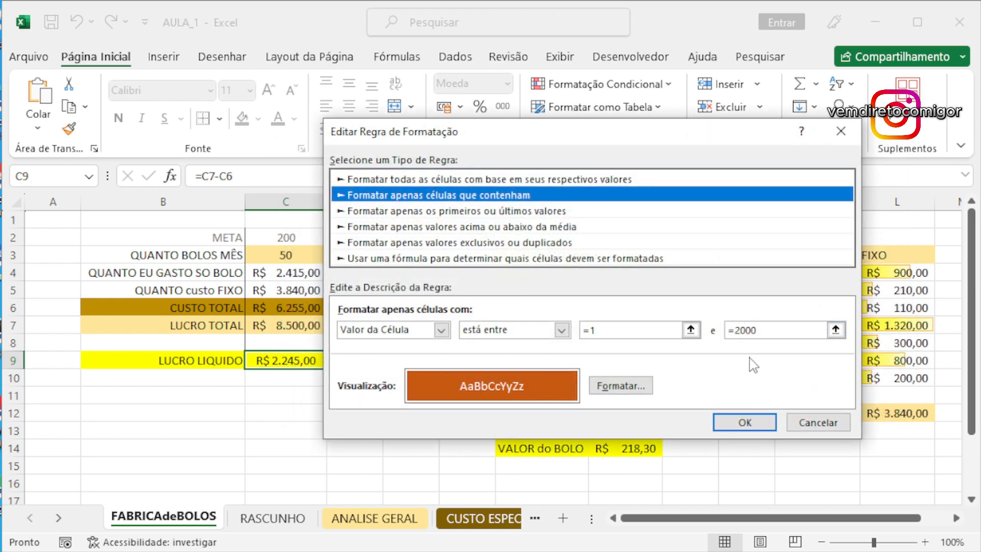
pyautogui.click(741, 330)
pyautogui.click(742, 330)
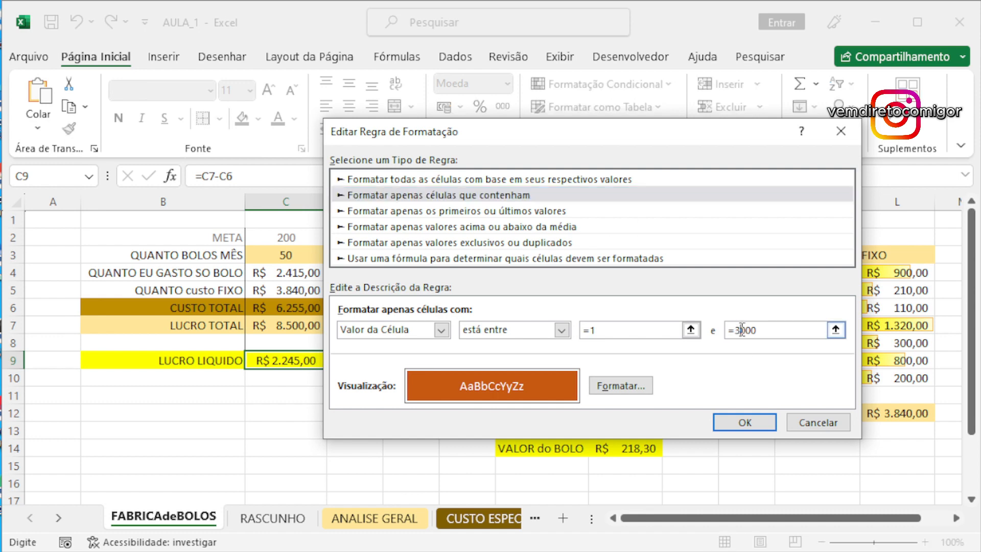
pyautogui.press('Return')
pyautogui.press('Return')
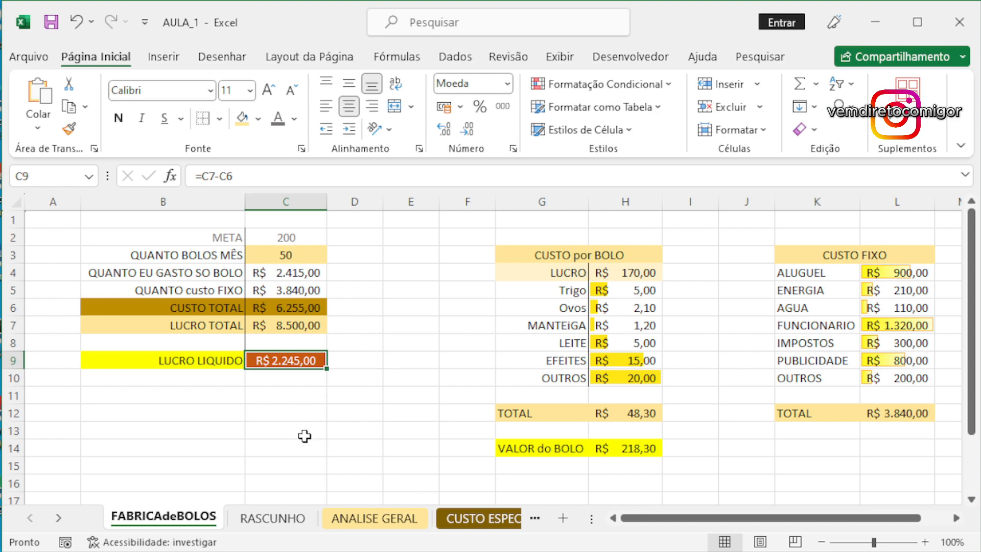
# - Test the edited color rules by setting QUANTO BOLOS MÊS in C3 to 70, 60 and finally 50
pyautogui.moveTo(306, 271); pyautogui.dragTo(305, 257)
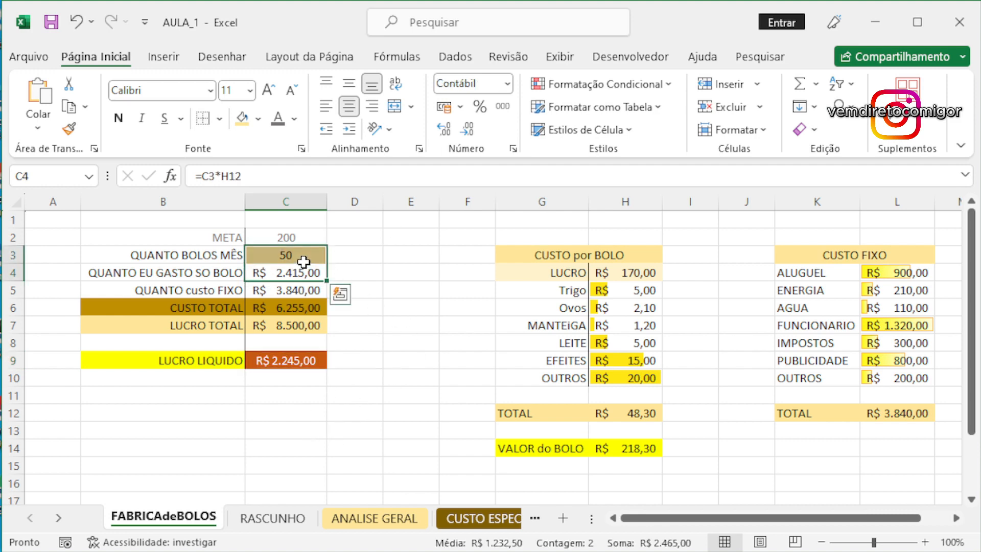
pyautogui.click(305, 256)
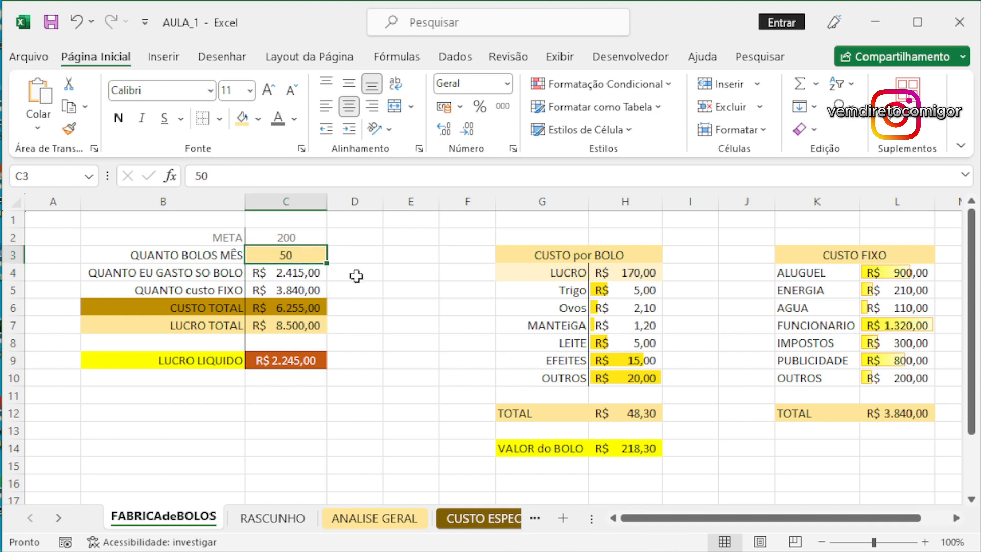
pyautogui.write('70')
pyautogui.press('Return')
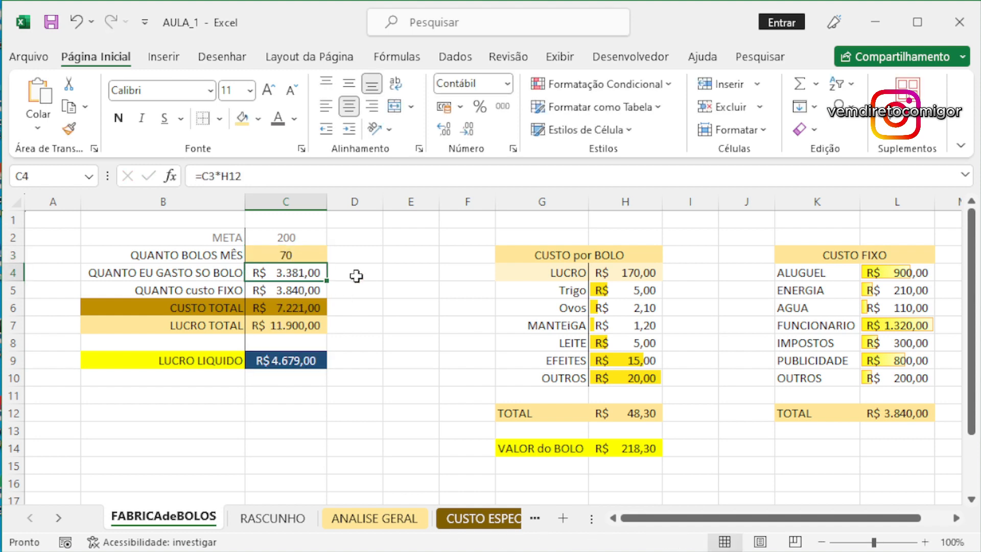
pyautogui.click(637, 272)
pyautogui.click(301, 253)
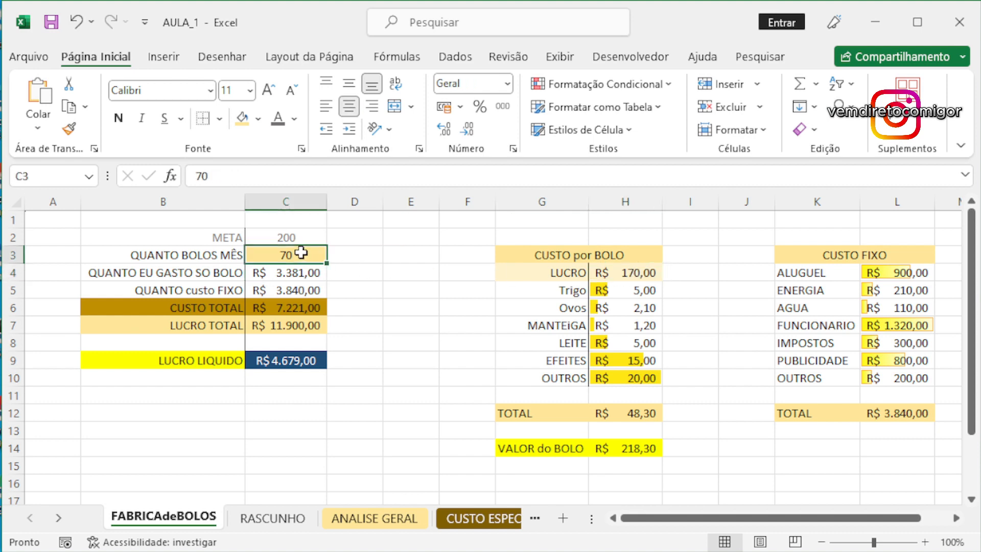
pyautogui.write('60')
pyautogui.press('Return')
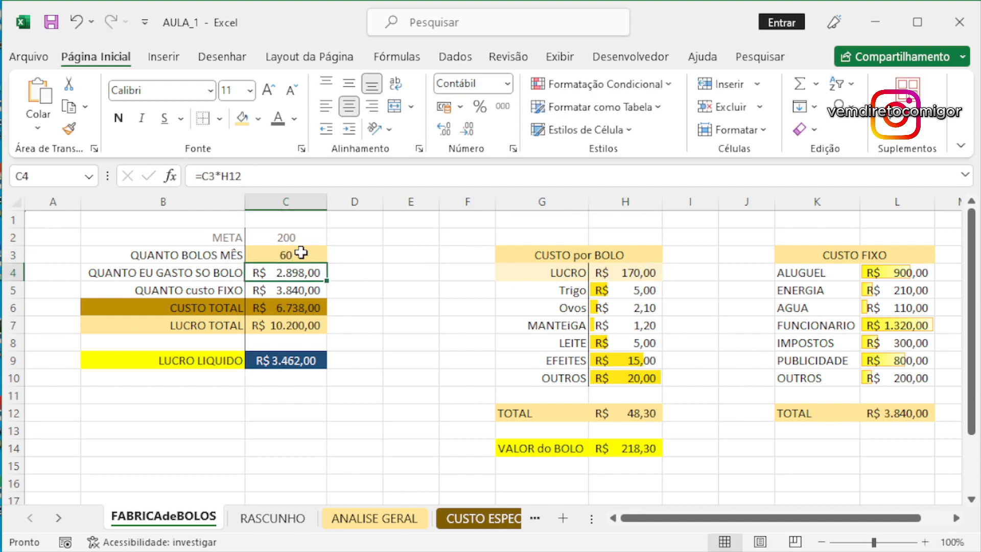
pyautogui.click(272, 256)
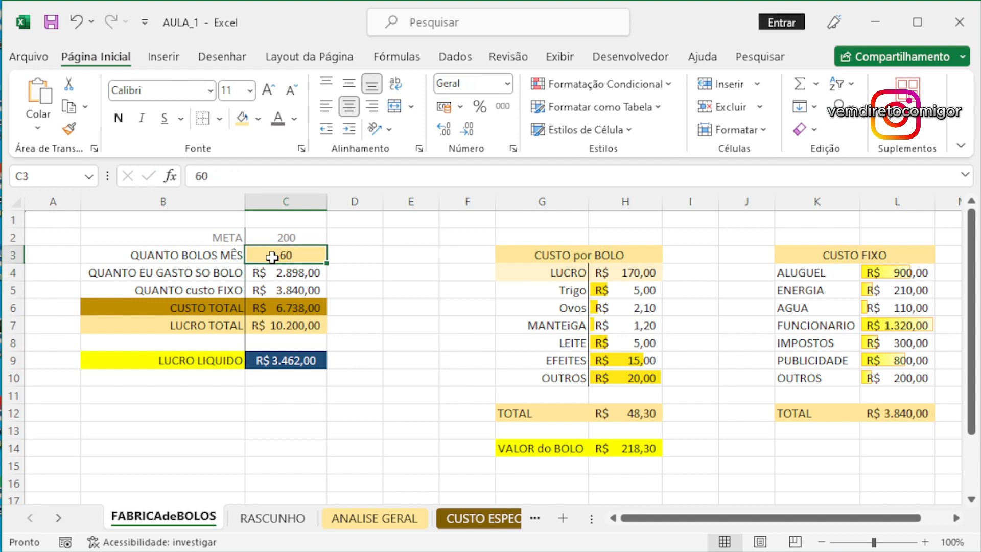
pyautogui.write('50')
pyautogui.press('Return')
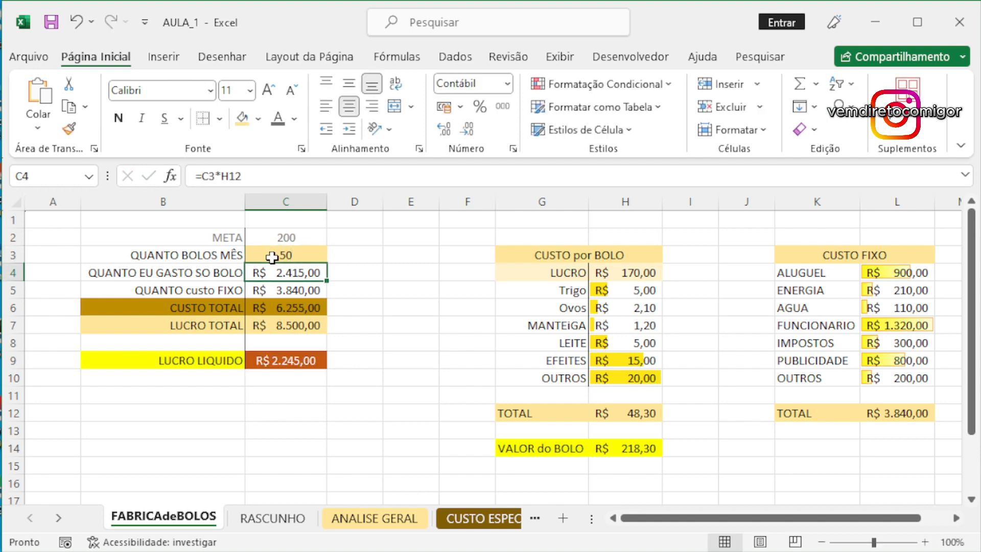
# - Try a LUCRO value of 190 in H4 and finally set it to 150
pyautogui.click(597, 273)
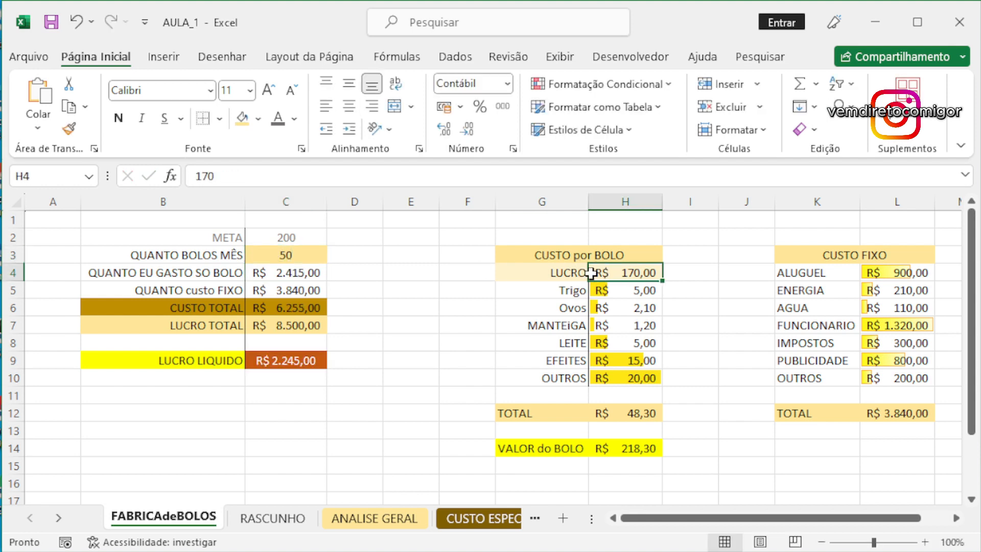
pyautogui.write('190')
pyautogui.press('Return')
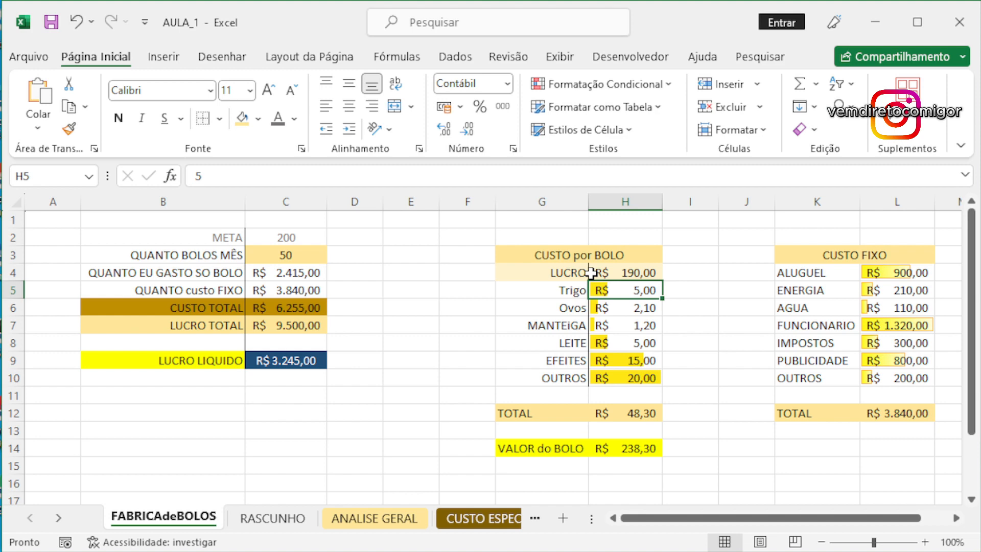
pyautogui.click(632, 271)
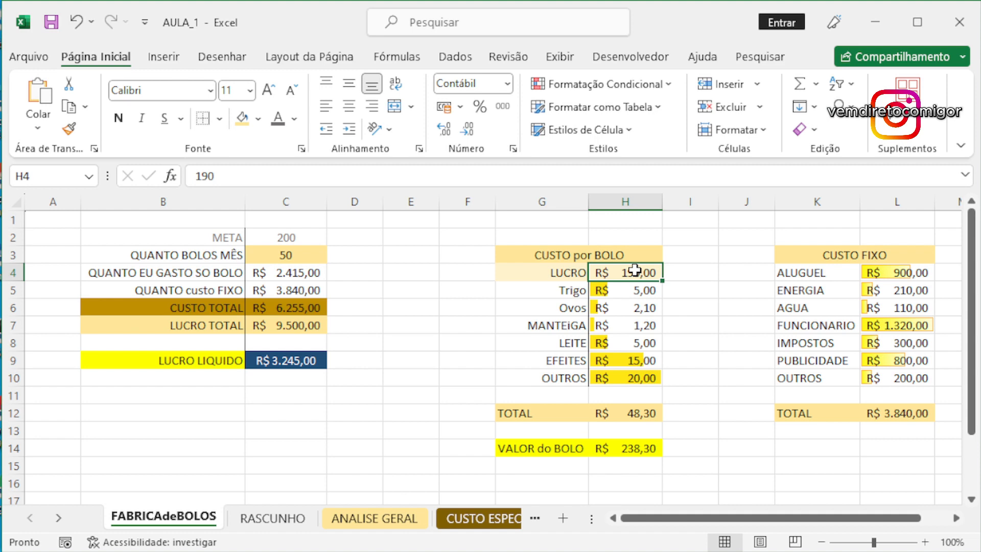
pyautogui.doubleClick(634, 270)
pyautogui.press('BackSpace')
pyautogui.press('BackSpace')
pyautogui.write('20')
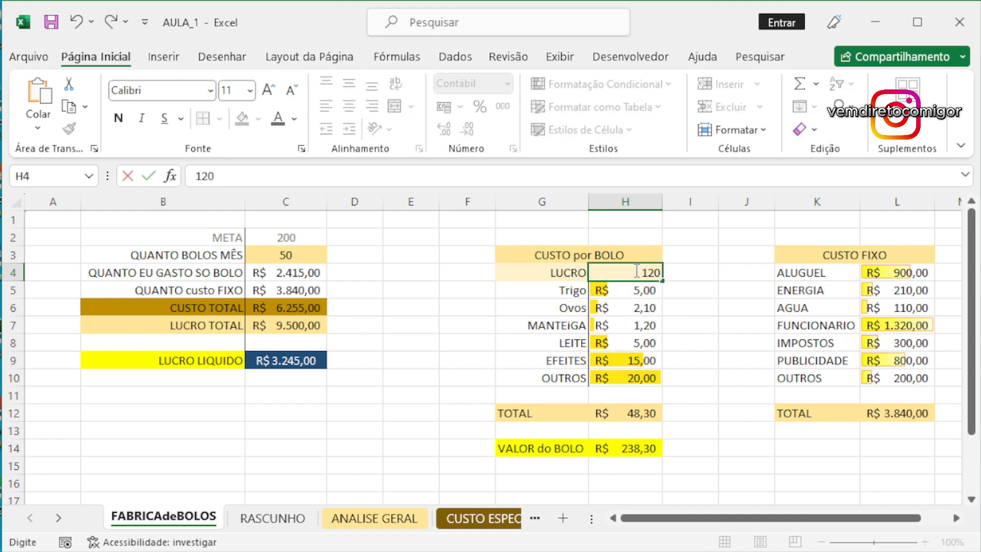
pyautogui.press('BackSpace')
pyautogui.press('BackSpace')
pyautogui.write('50')
pyautogui.press('Return')
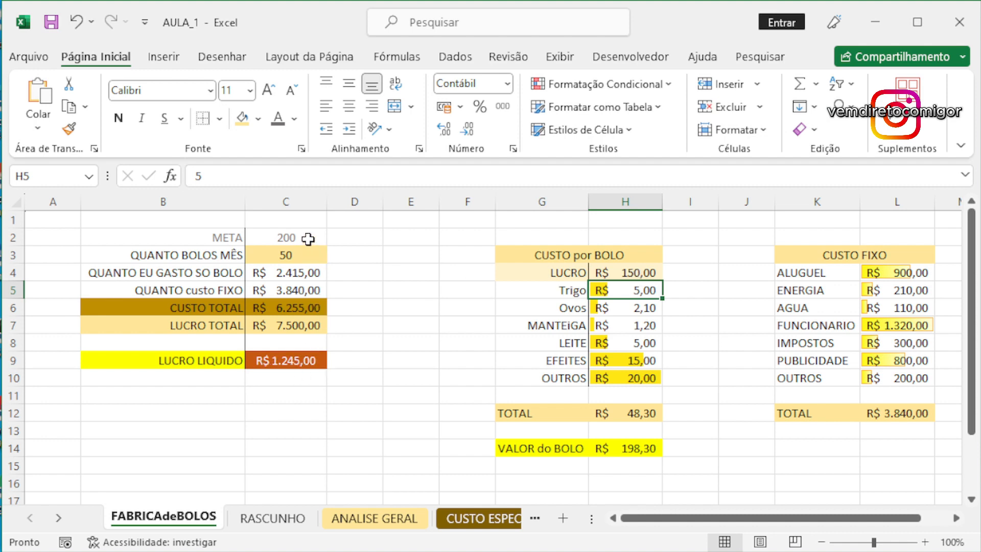
# - Set QUANTO BOLOS MÊS in C3 to 100
pyautogui.click(298, 256)
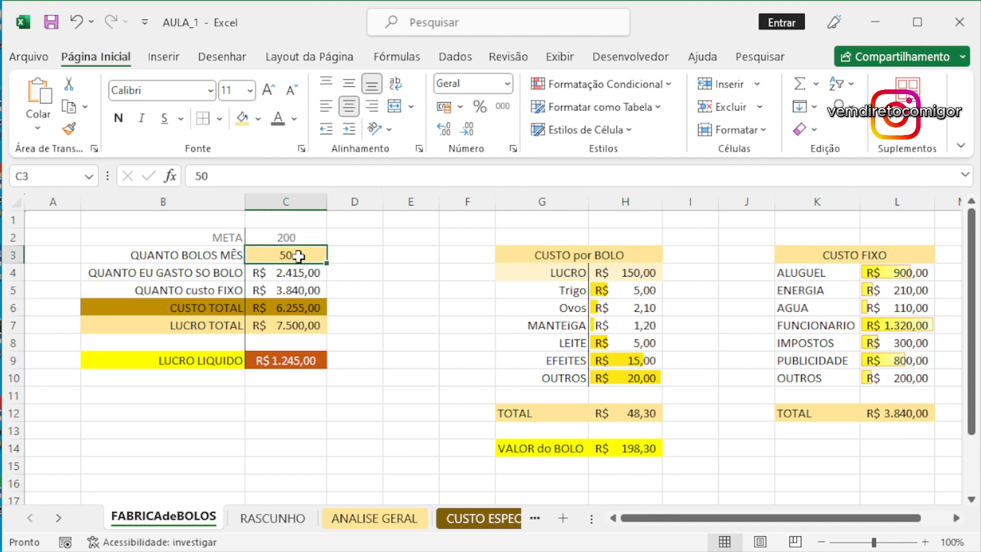
pyautogui.write('100')
pyautogui.press('Return')
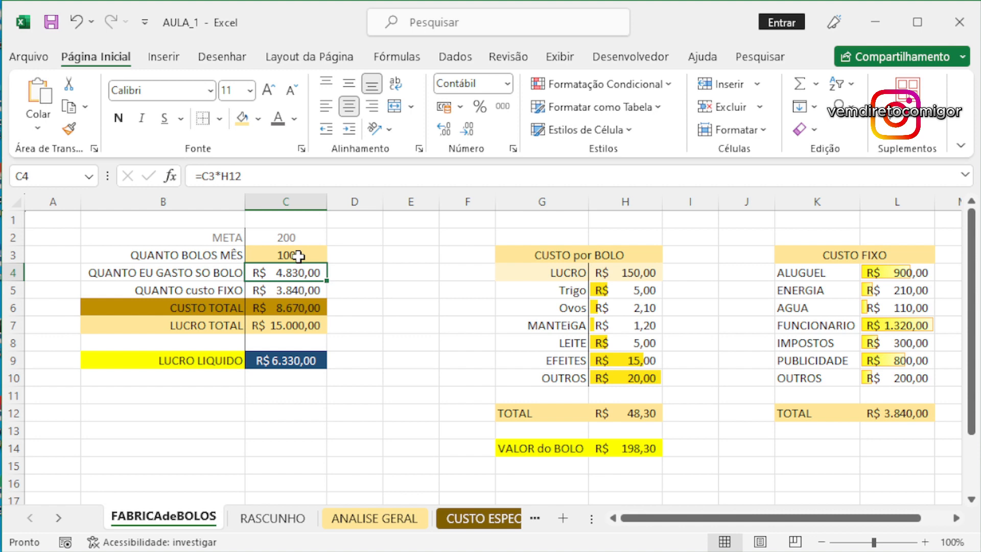
pyautogui.click(446, 311)
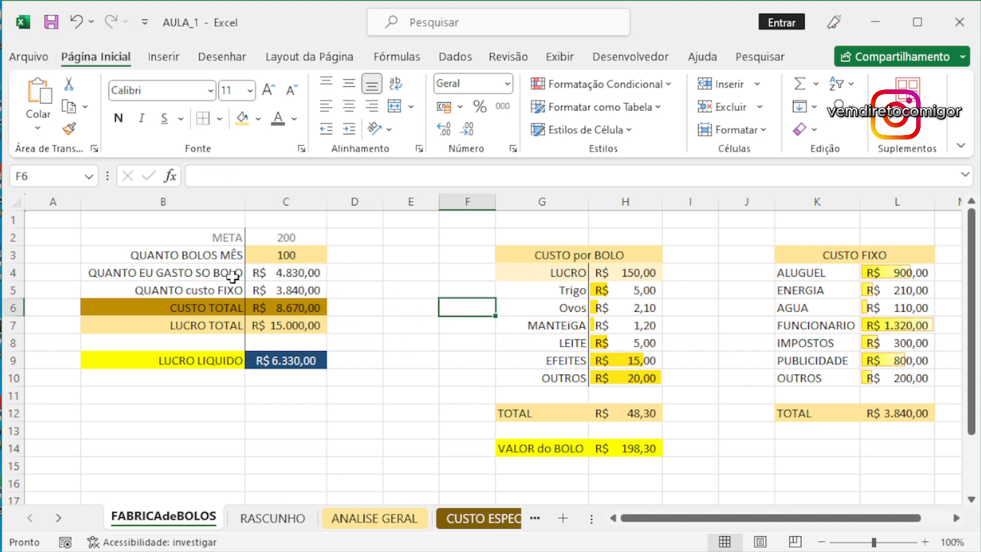
pyautogui.moveTo(188, 238); pyautogui.dragTo(299, 364)
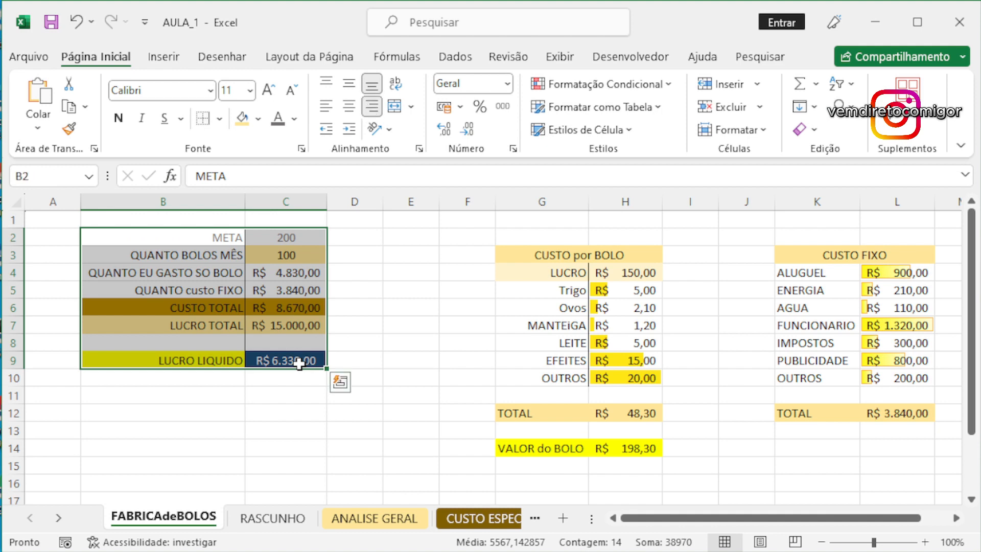
pyautogui.moveTo(309, 399); pyautogui.dragTo(309, 411)
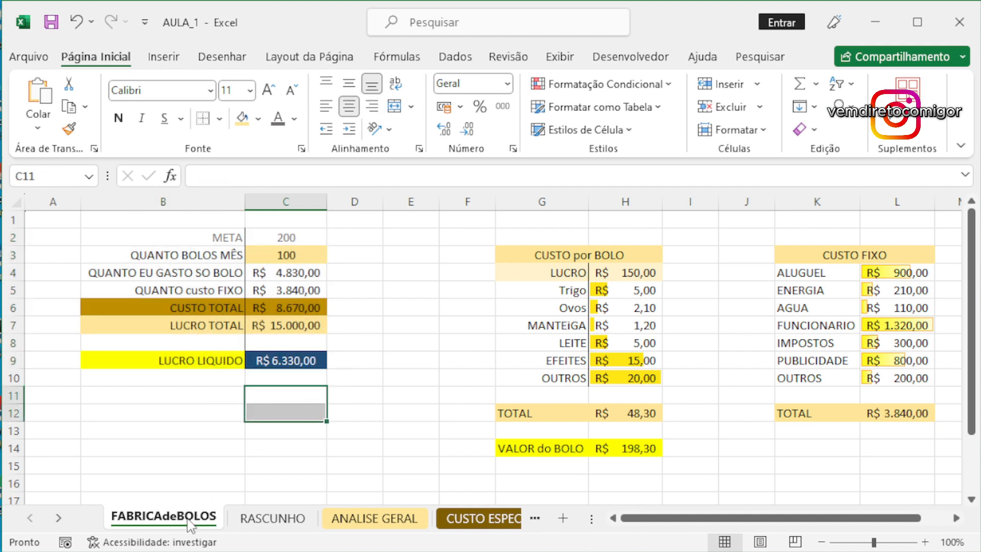
pyautogui.click(412, 379)
# - Rename the FABRICAdeBOLOS sheet as BASE DE DAADOS
pyautogui.doubleClick(163, 517)
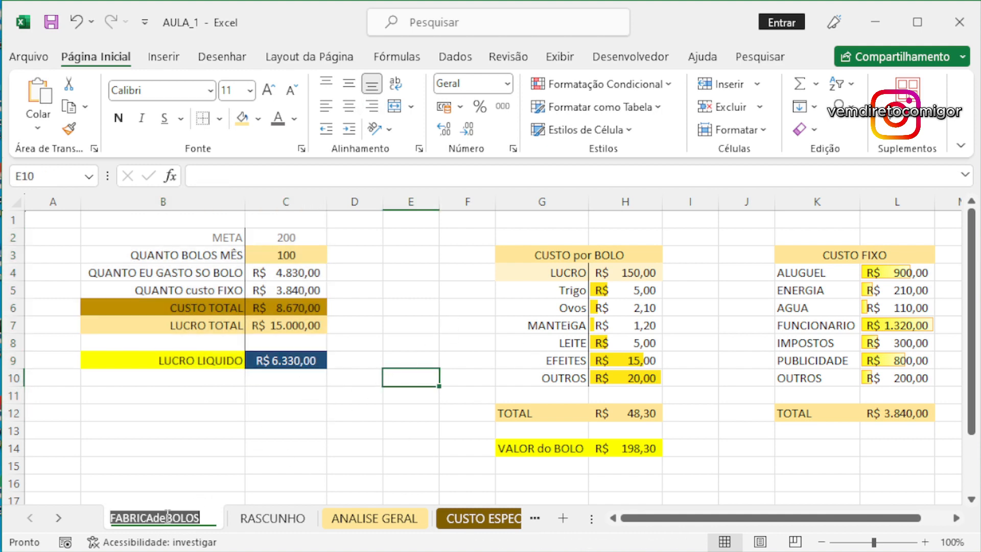
pyautogui.write('BASE')
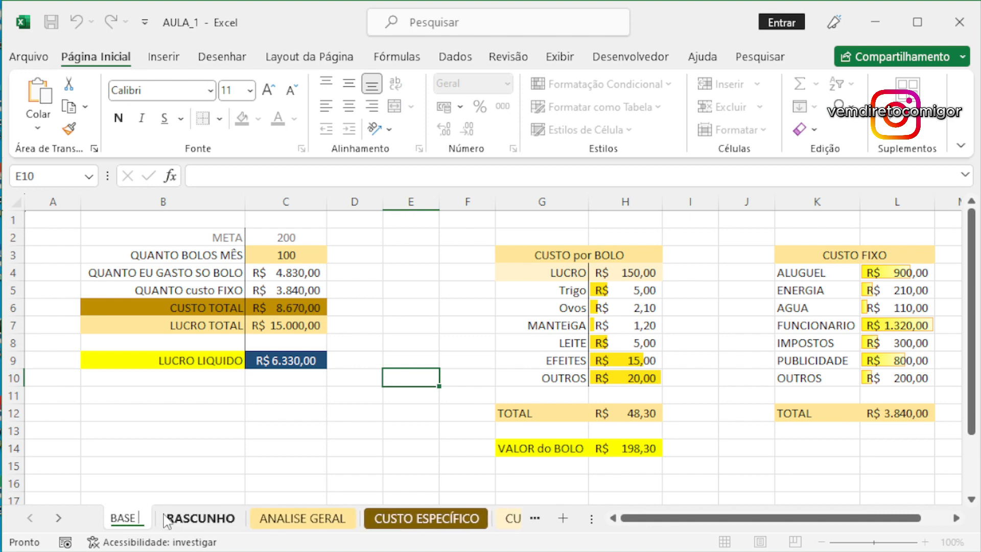
pyautogui.write(' DE DASO')
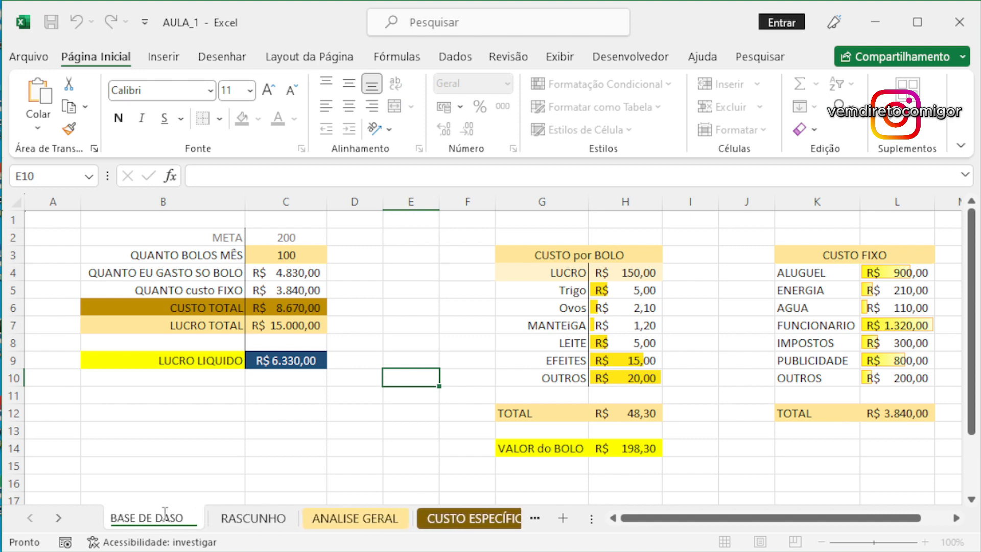
pyautogui.press('BackSpace')
pyautogui.press('BackSpace')
pyautogui.write('ADOS')
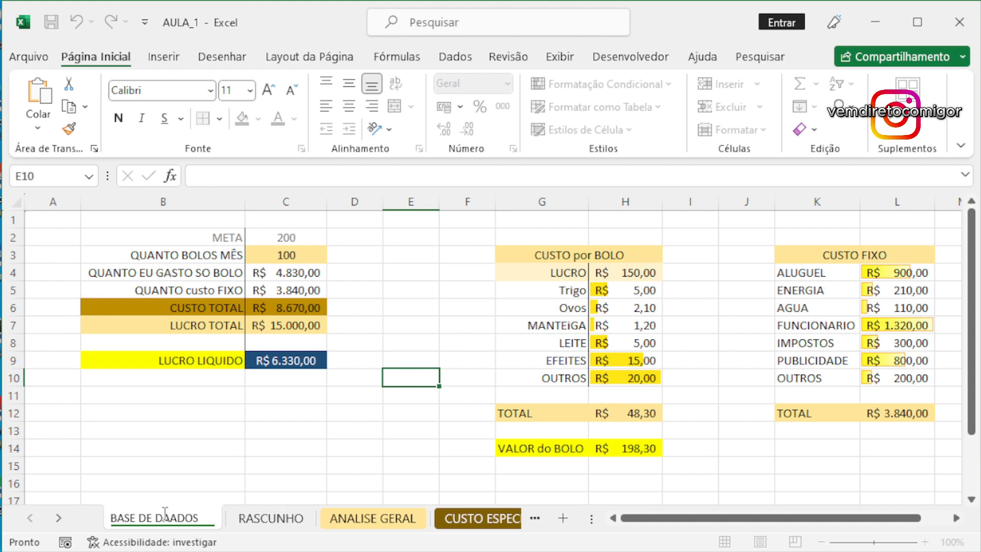
pyautogui.press('Return')
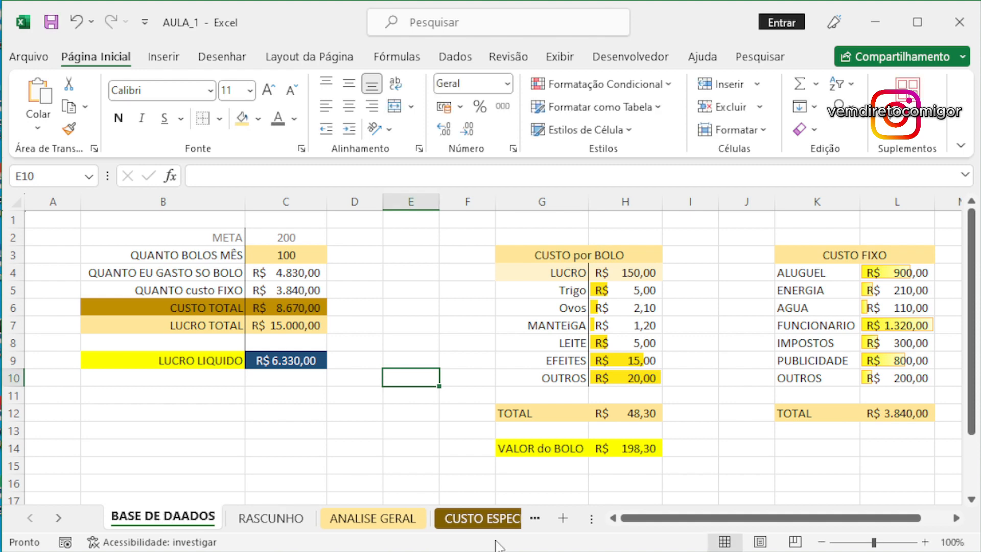
# - Look through the workbook's other sheets as far as NOTA and return to BASE DE DAADOS
pyautogui.click(533, 517)
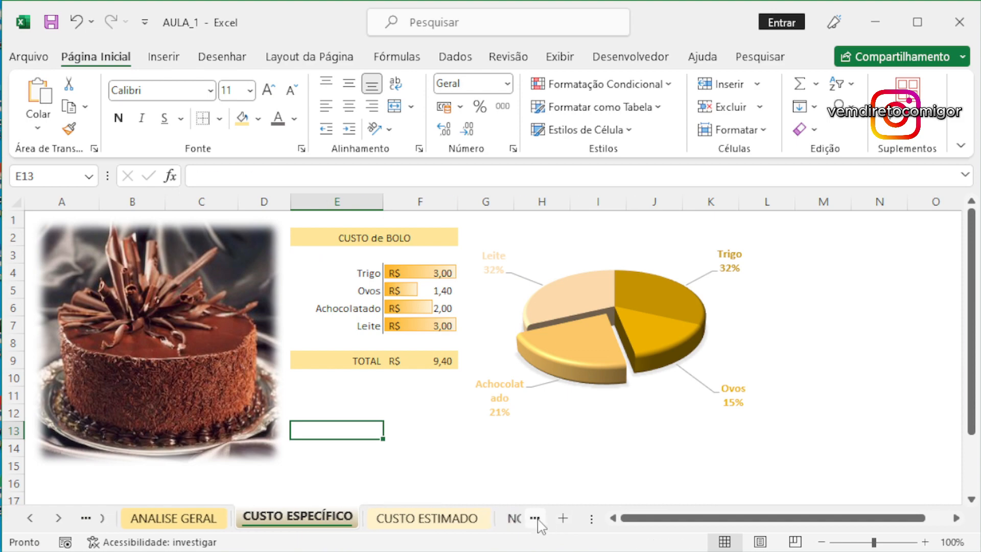
pyautogui.click(533, 518)
pyautogui.click(534, 519)
pyautogui.click(87, 518)
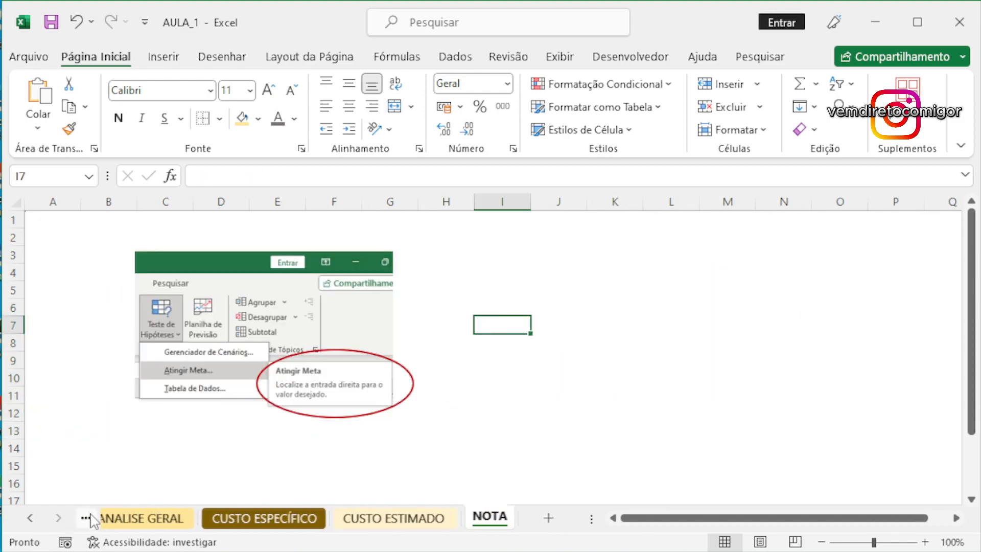
pyautogui.click(88, 518)
pyautogui.click(92, 516)
pyautogui.click(94, 517)
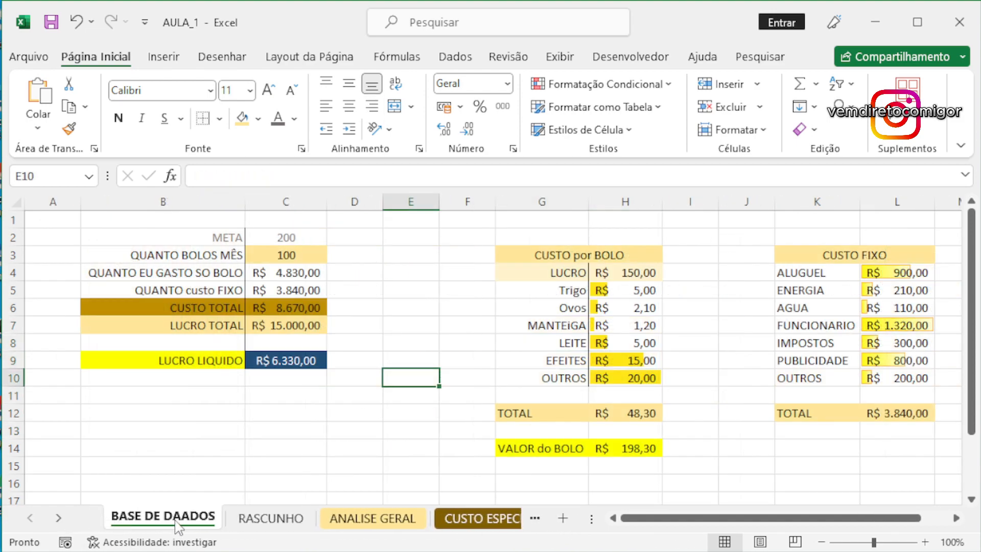
# - Correct the sheet name BASE DE DAADOS to BASE DE DADOS
pyautogui.doubleClick(173, 518)
pyautogui.click(173, 517)
pyautogui.press('BackSpace')
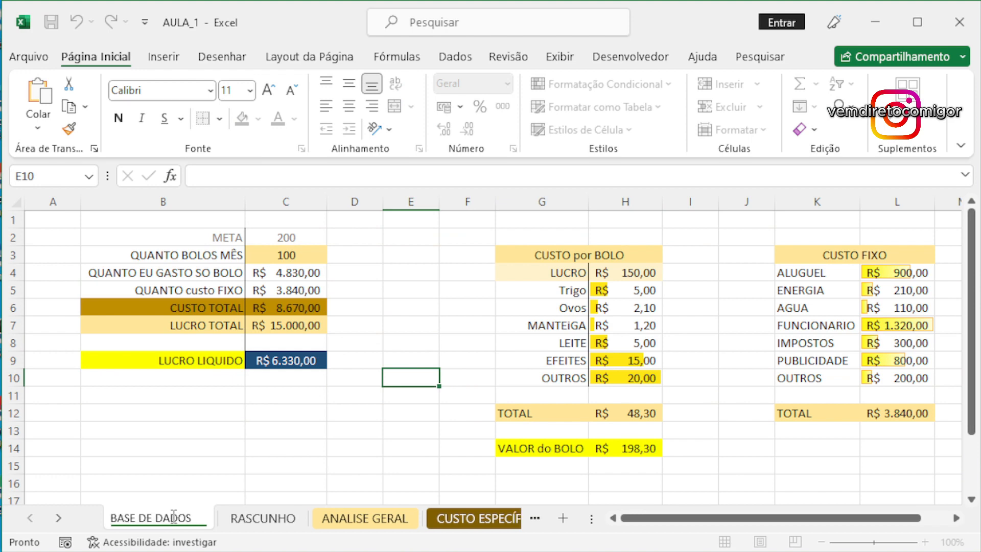
pyautogui.press('Return')
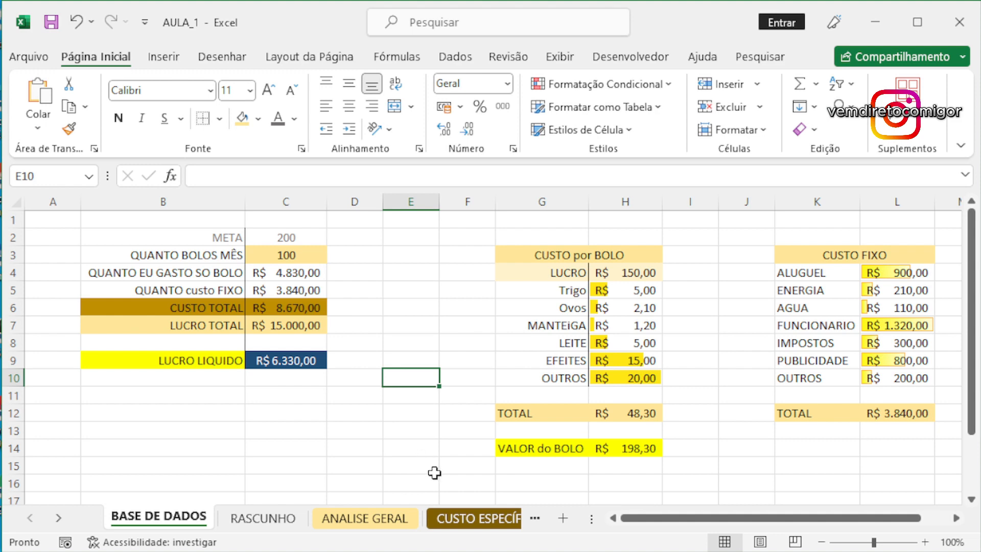
pyautogui.click(391, 359)
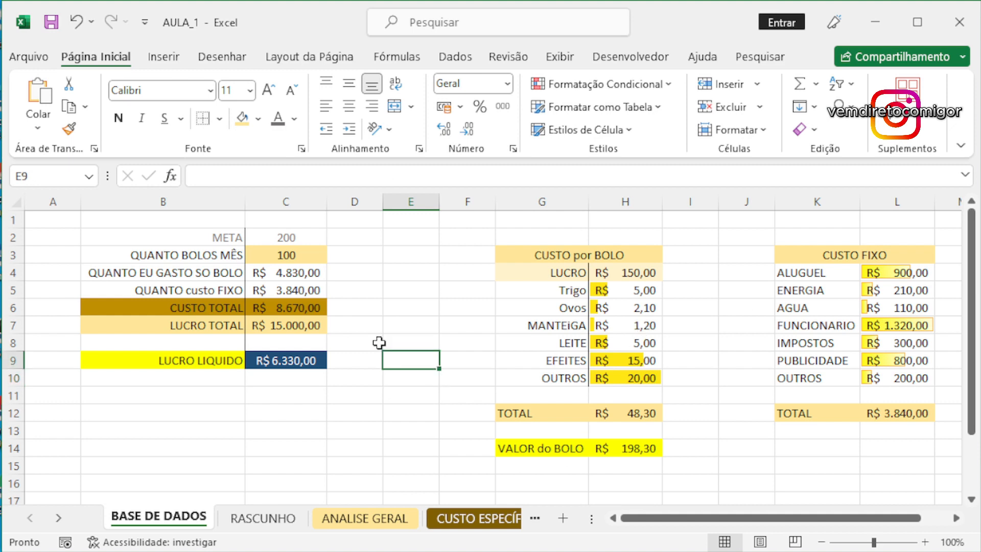
# - Copy the META to LUCRO LIQUIDO table (B2:C9) from BASE DE DADOS into B2 of a new sheet named 1
pyautogui.moveTo(160, 234); pyautogui.dragTo(275, 353)
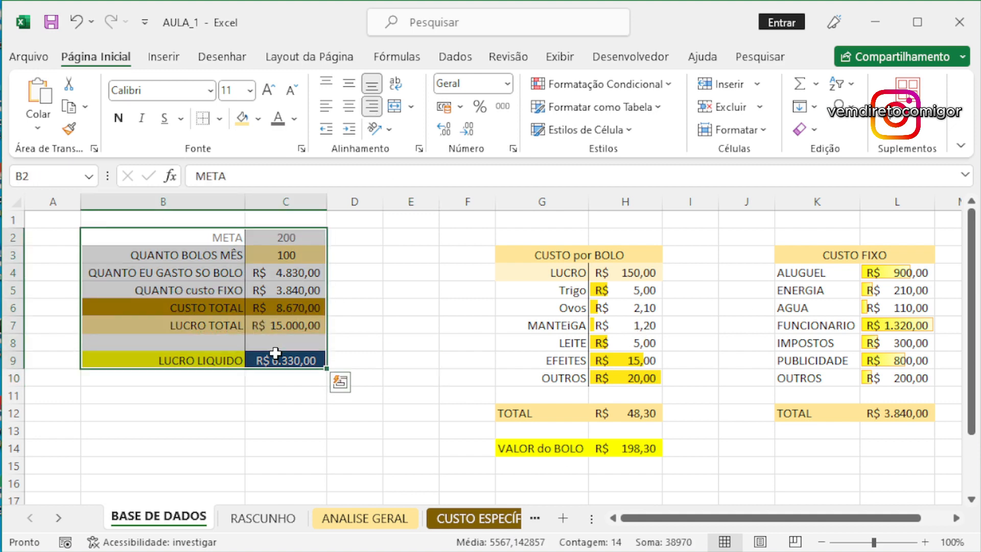
pyautogui.hotkey('ctrl', 'c')
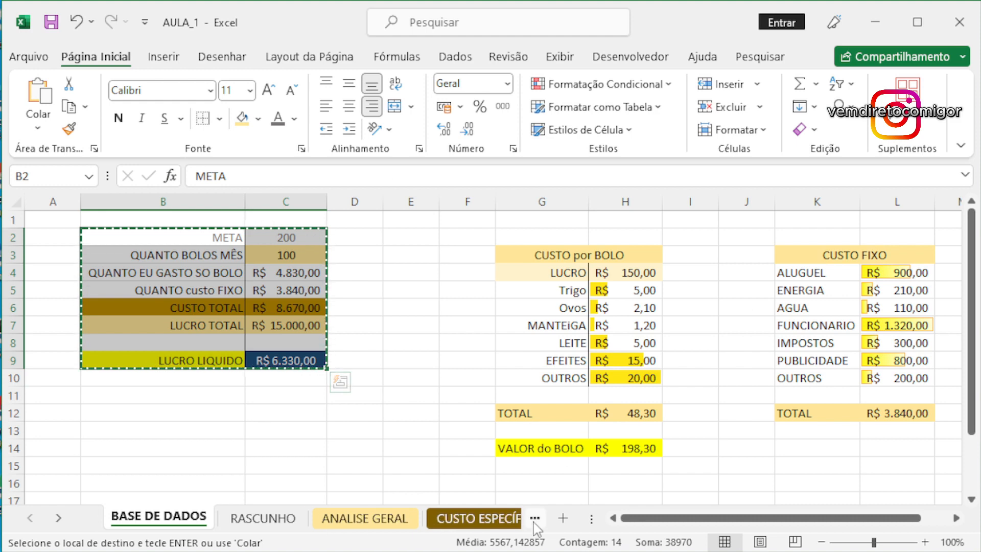
pyautogui.click(563, 517)
pyautogui.doubleClick(266, 517)
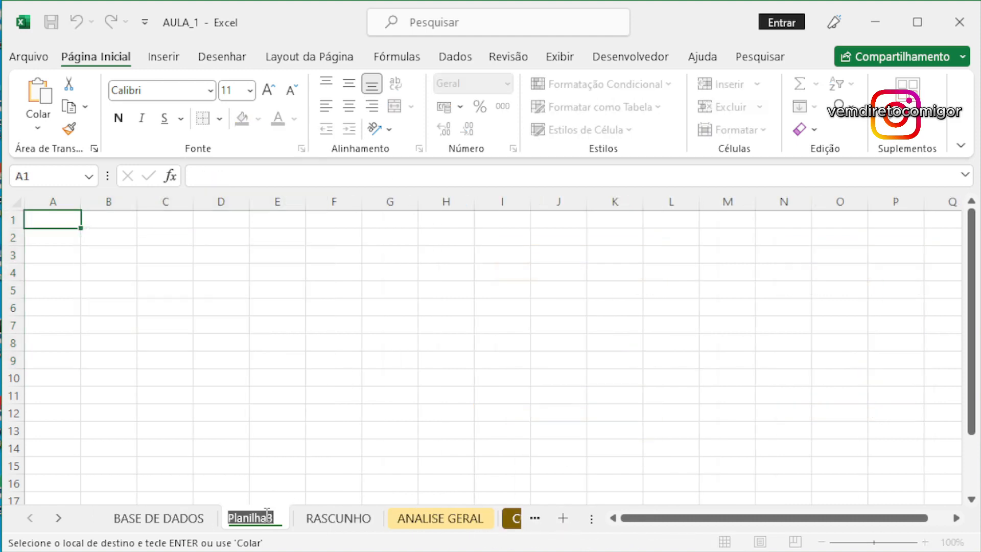
pyautogui.write('1')
pyautogui.press('Return')
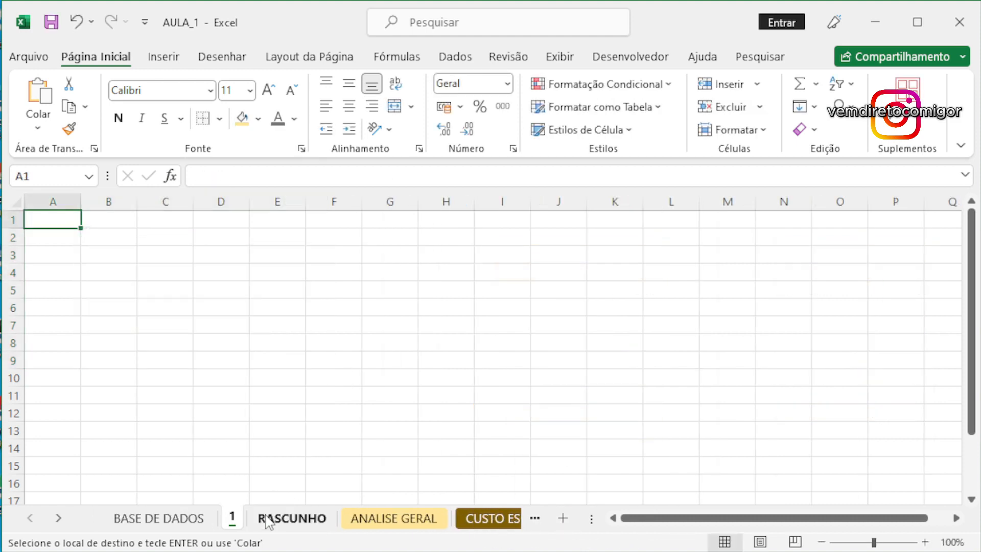
pyautogui.rightClick(105, 238)
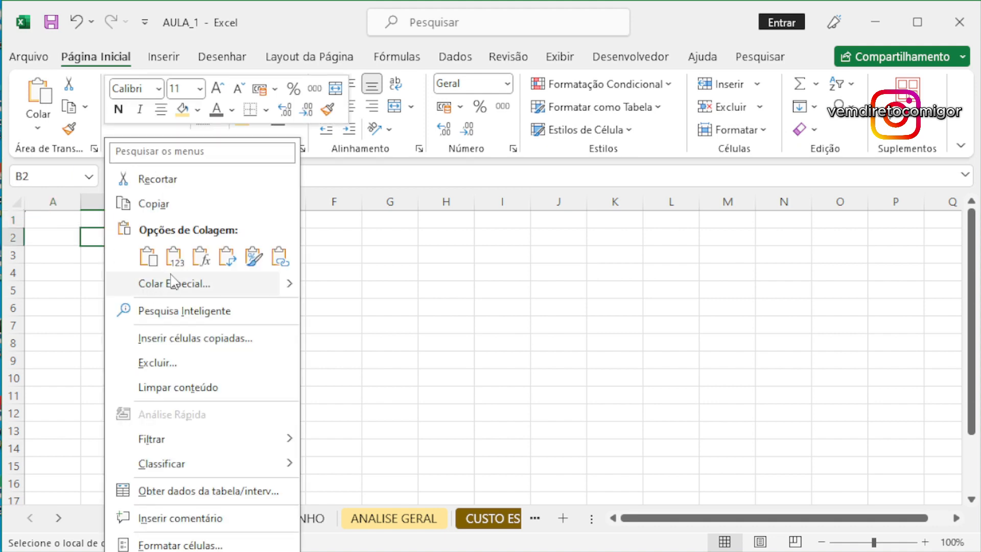
pyautogui.click(148, 256)
# - Reduce column B's font size on sheet 1 so its labels fit, and narrow column C slightly
pyautogui.click(197, 213)
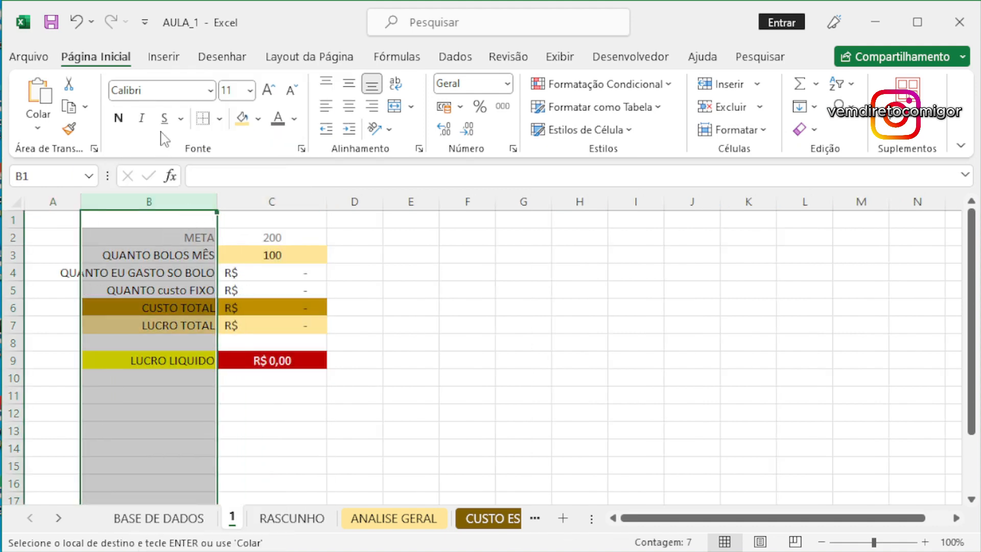
pyautogui.click(250, 91)
pyautogui.click(232, 145)
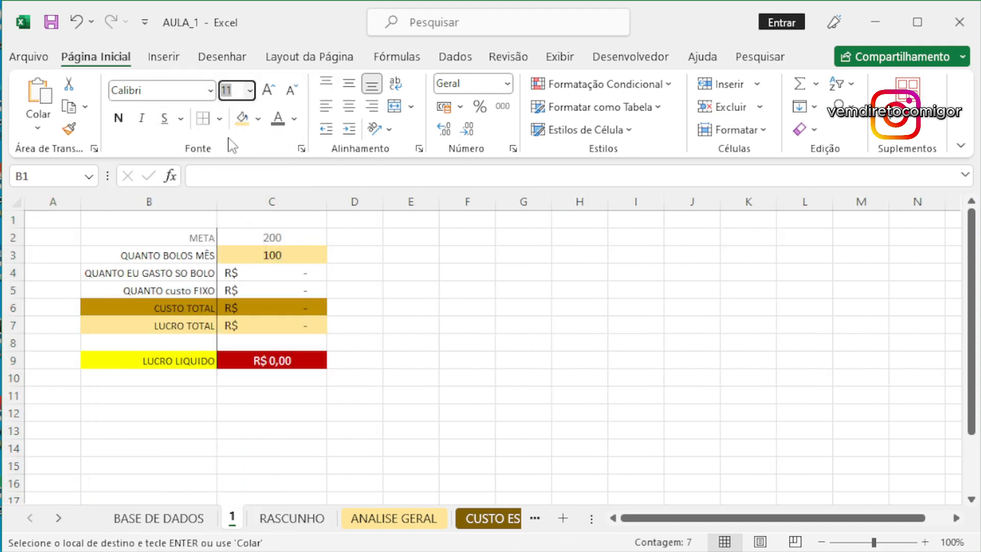
pyautogui.click(400, 273)
pyautogui.click(330, 268)
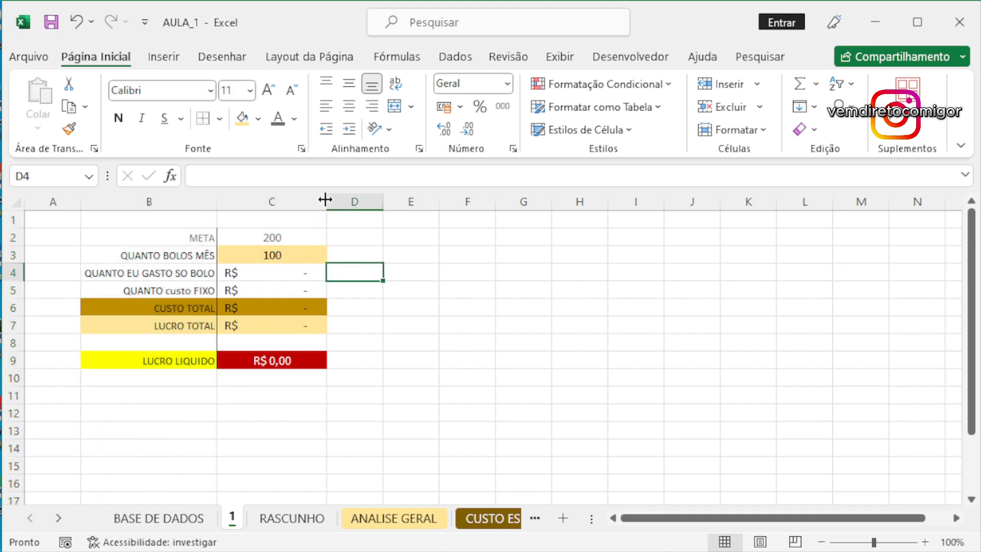
pyautogui.moveTo(324, 200); pyautogui.dragTo(311, 199)
pyautogui.click(364, 308)
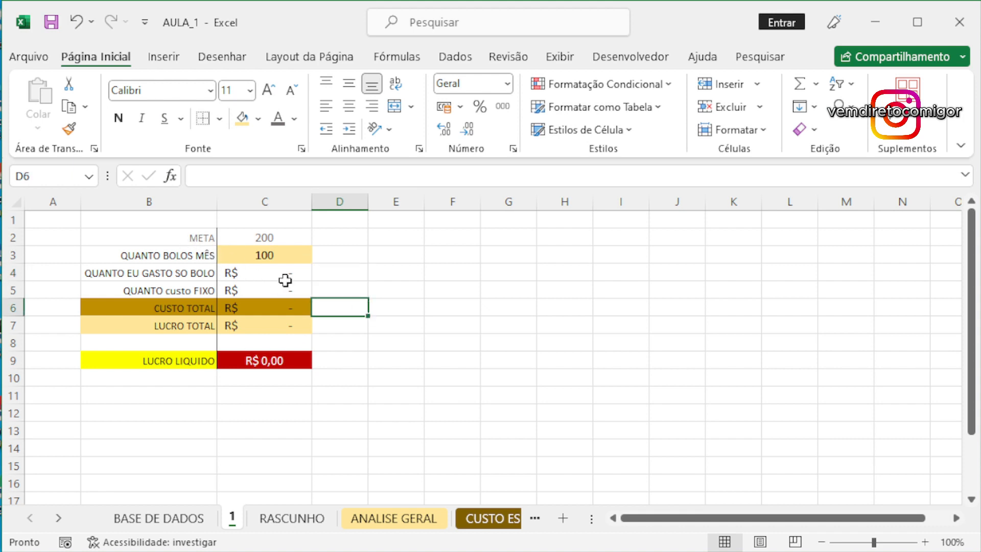
# - Add a new sheet after sheet 1 and name it 2
pyautogui.rightClick(234, 524)
pyautogui.click(563, 518)
pyautogui.click(563, 518)
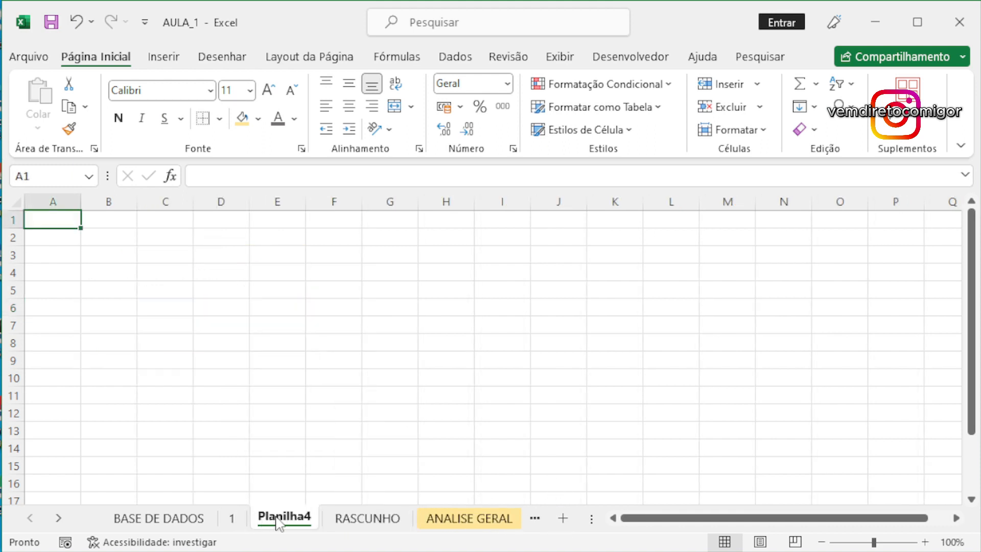
pyautogui.write('2')
pyautogui.press('Return')
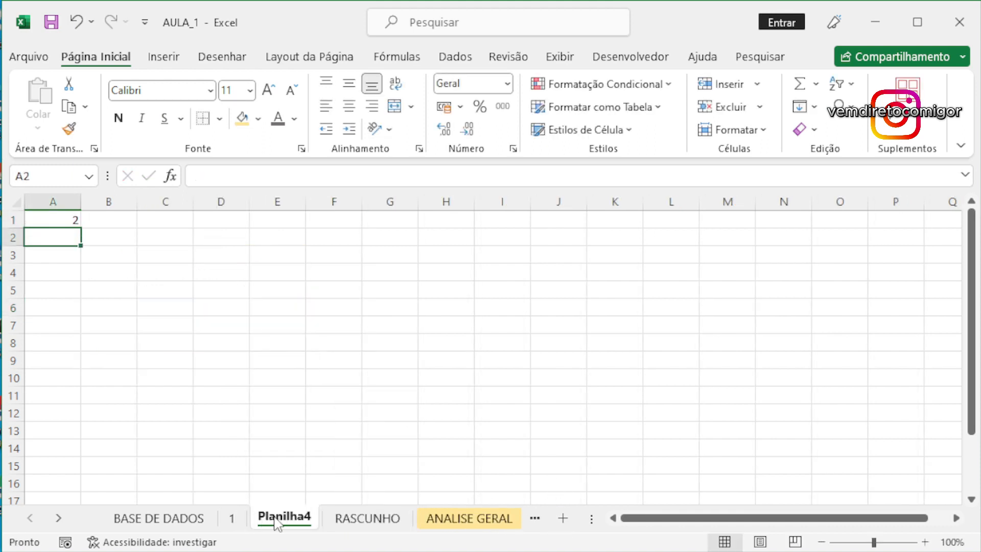
pyautogui.doubleClick(277, 517)
pyautogui.write('2')
pyautogui.press('Return')
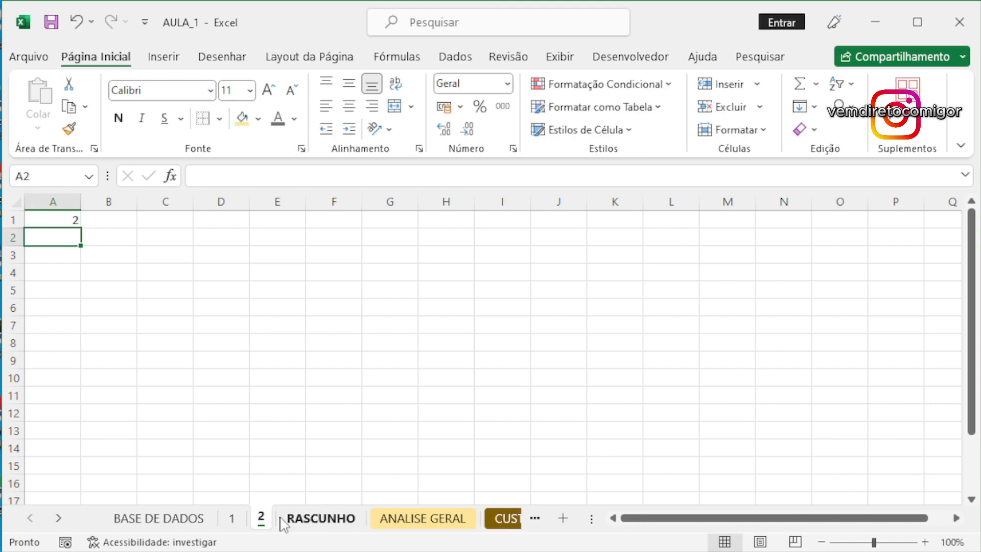
# - Add another new sheet after sheet 2 and name it 3
pyautogui.click(562, 518)
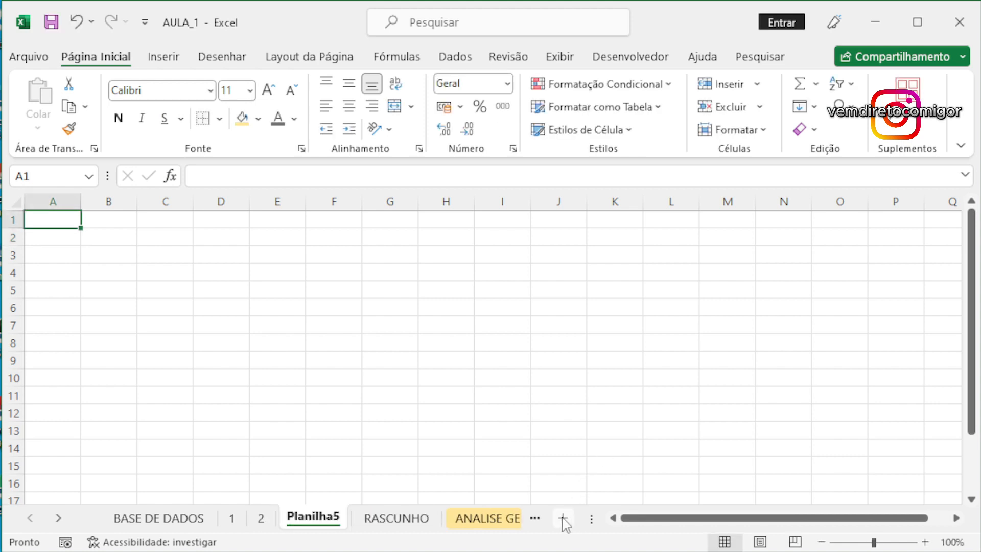
pyautogui.doubleClick(297, 519)
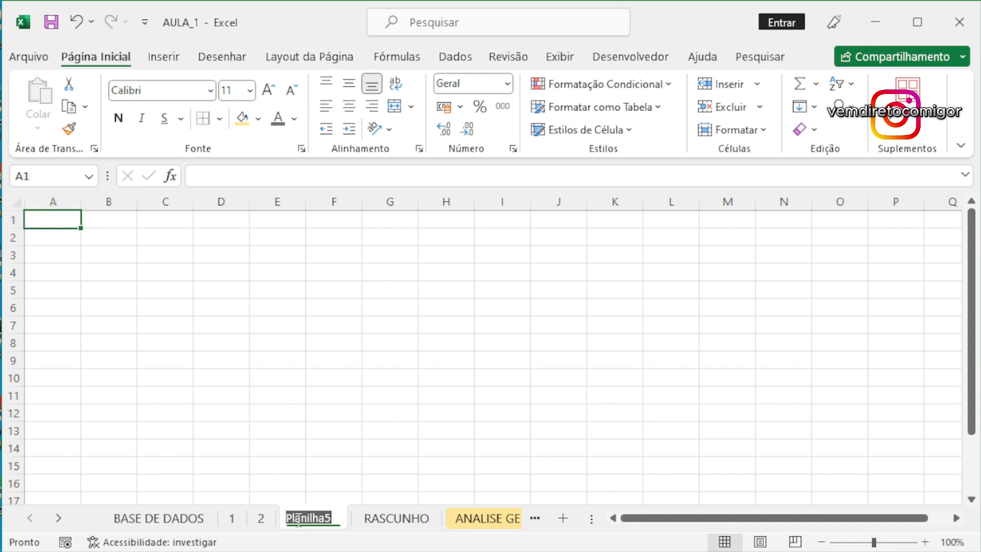
pyautogui.write('2')
pyautogui.press('BackSpace')
pyautogui.write('3')
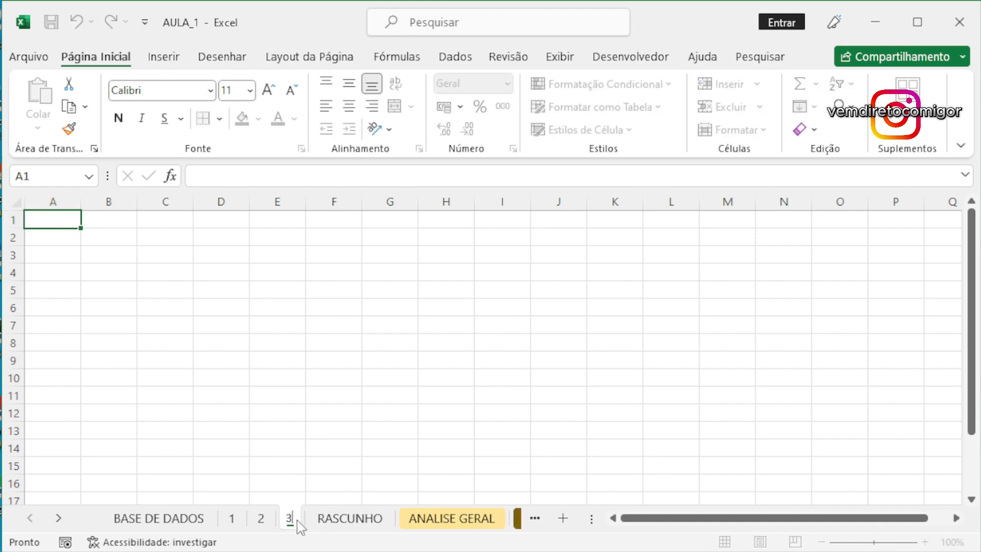
pyautogui.press('Return')
# - Move the BASE DE DADOS sheet after sheet 3, then check sheets 1 to 3 and return to BASE DE DADOS
pyautogui.moveTo(198, 528); pyautogui.dragTo(317, 530)
pyautogui.click(209, 468)
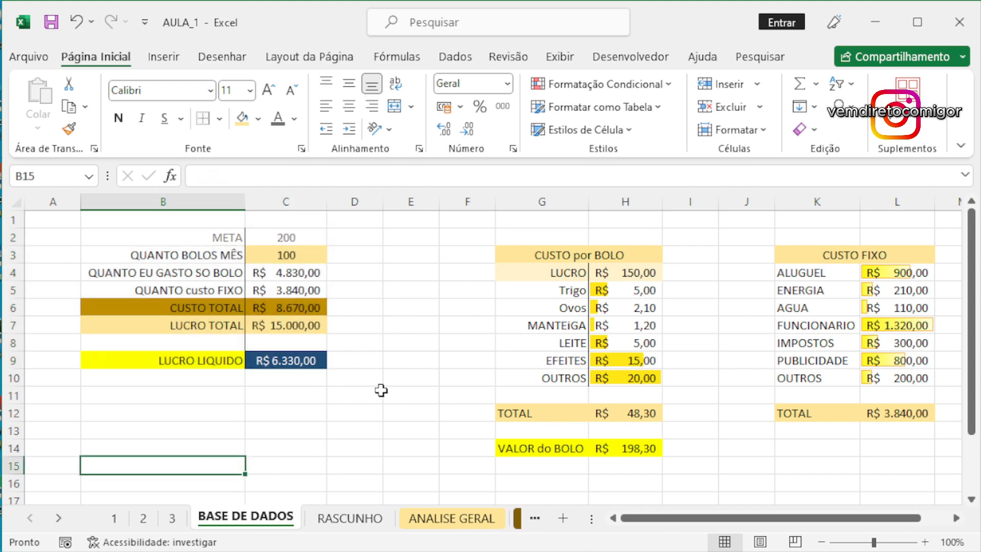
pyautogui.click(115, 518)
pyautogui.click(143, 519)
pyautogui.click(172, 518)
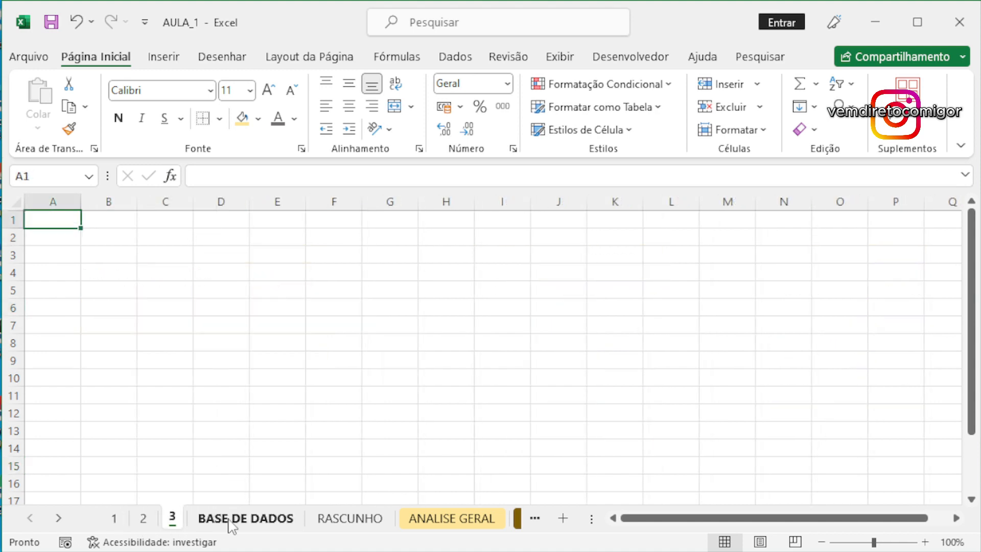
pyautogui.click(234, 518)
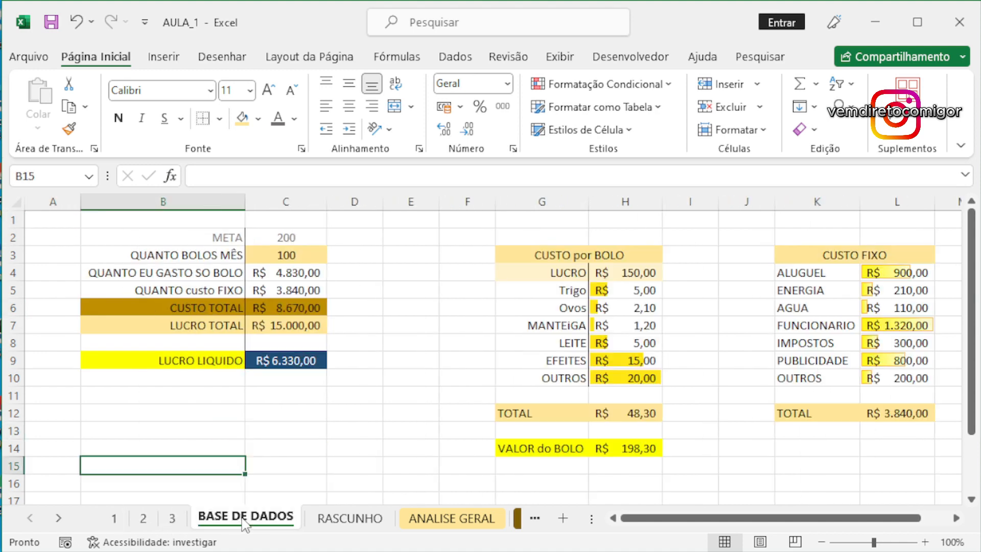
# - Copy the CUSTO por BOLO table (G3:H14) from BASE DE DADOS into B2 of sheet 2
pyautogui.moveTo(555, 253); pyautogui.dragTo(633, 447)
pyautogui.hotkey('ctrl', 'c')
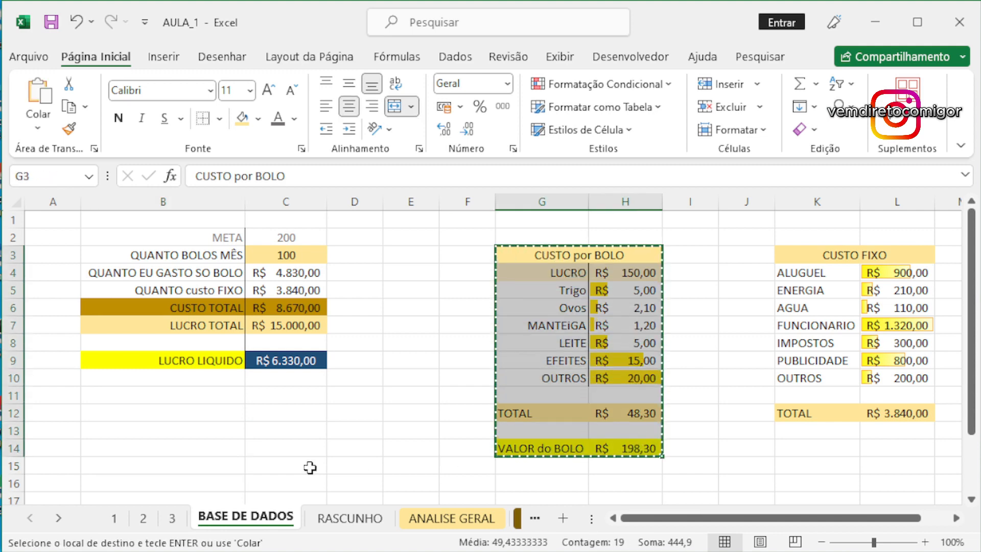
pyautogui.click(144, 518)
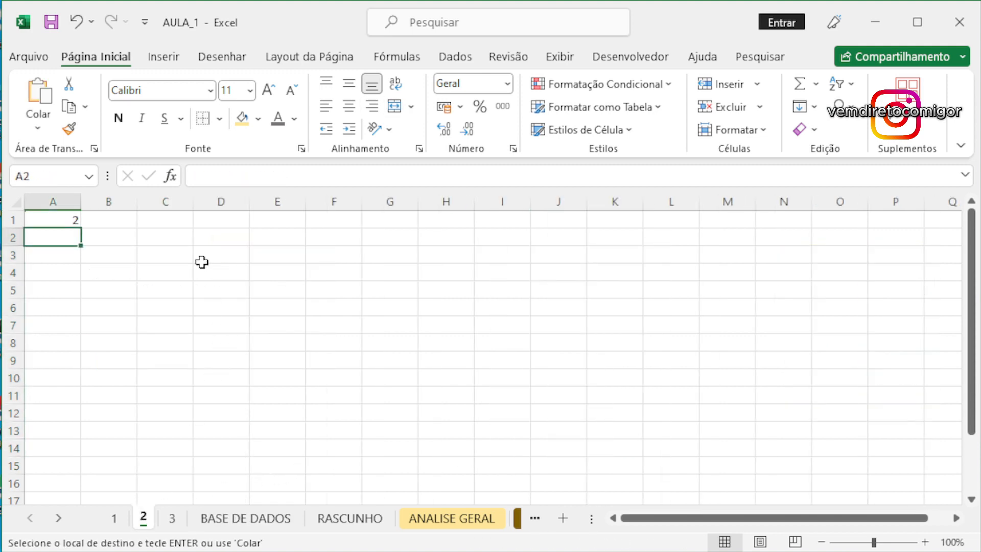
pyautogui.rightClick(170, 236)
pyautogui.rightClick(117, 240)
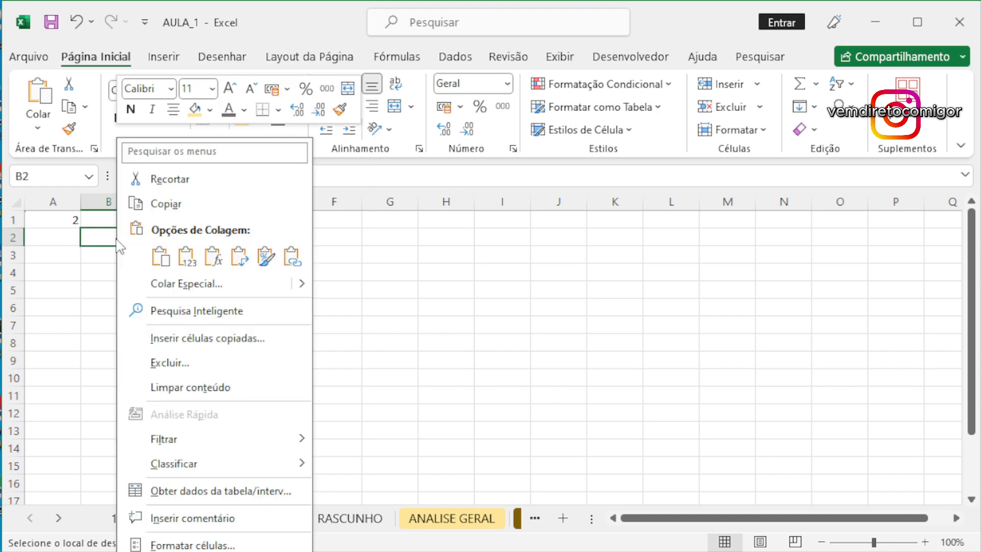
pyautogui.click(160, 255)
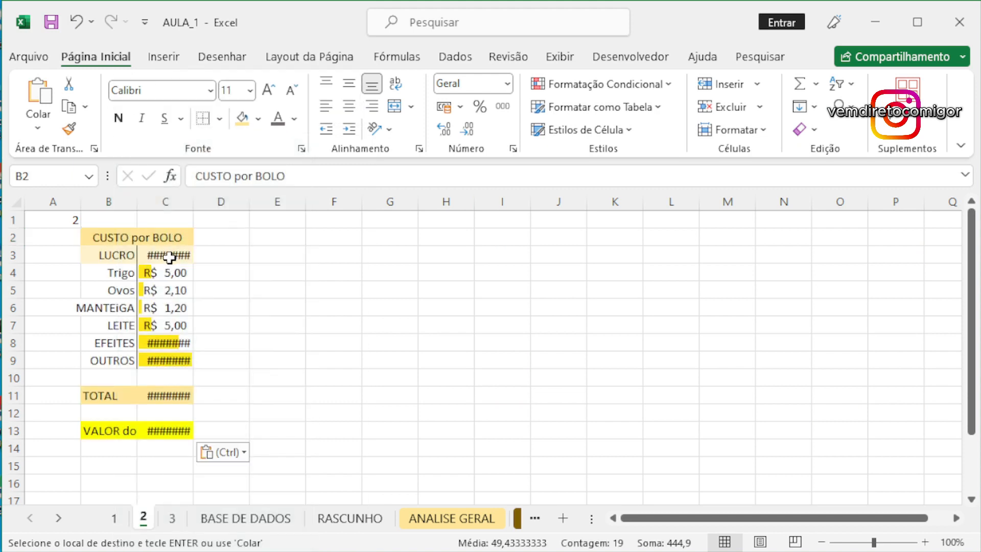
# - Clear cell A1 on sheet 2 and autofit column C to its amounts
pyautogui.click(68, 220)
pyautogui.press('Escape')
pyautogui.press('Delete')
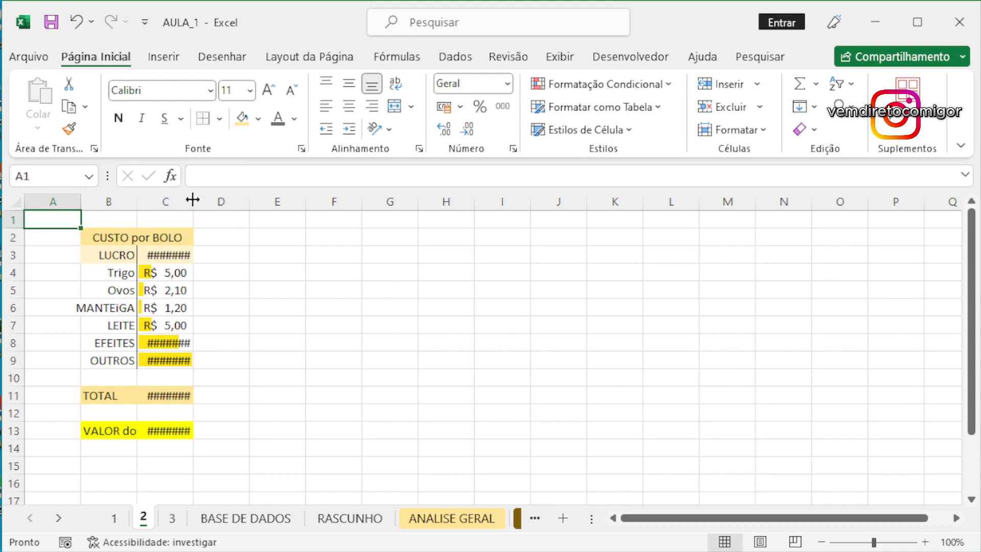
pyautogui.doubleClick(192, 199)
pyautogui.click(269, 307)
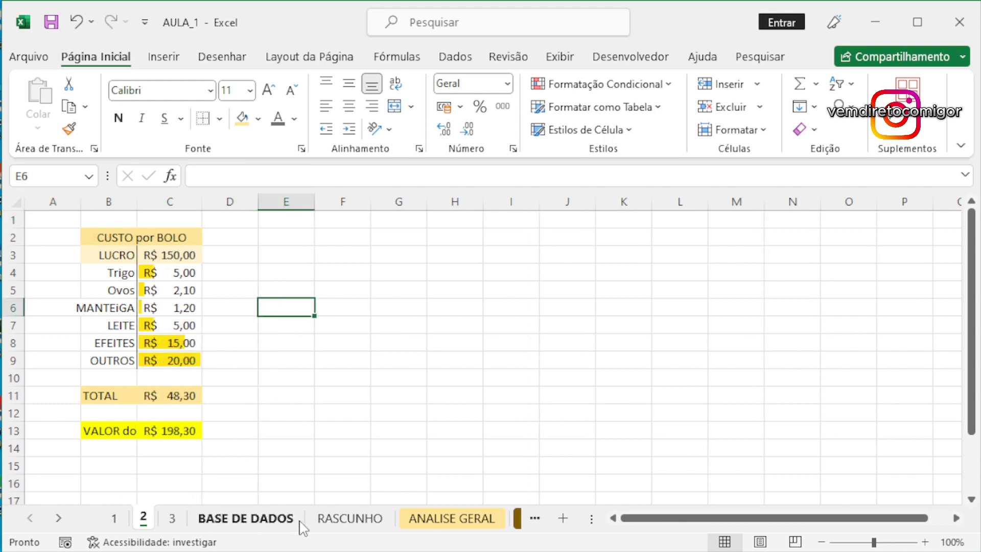
# - Copy the CUSTO FIXO table (K3:L12) from BASE DE DADOS into B2 of sheet 3
pyautogui.click(276, 518)
pyautogui.moveTo(821, 256); pyautogui.dragTo(885, 414)
pyautogui.hotkey('ctrl', 'c')
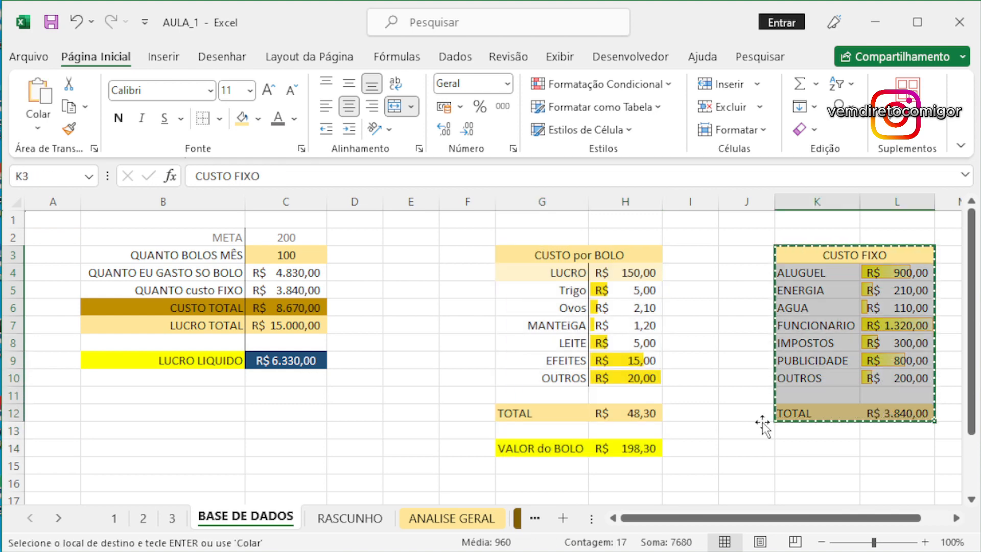
pyautogui.click(174, 518)
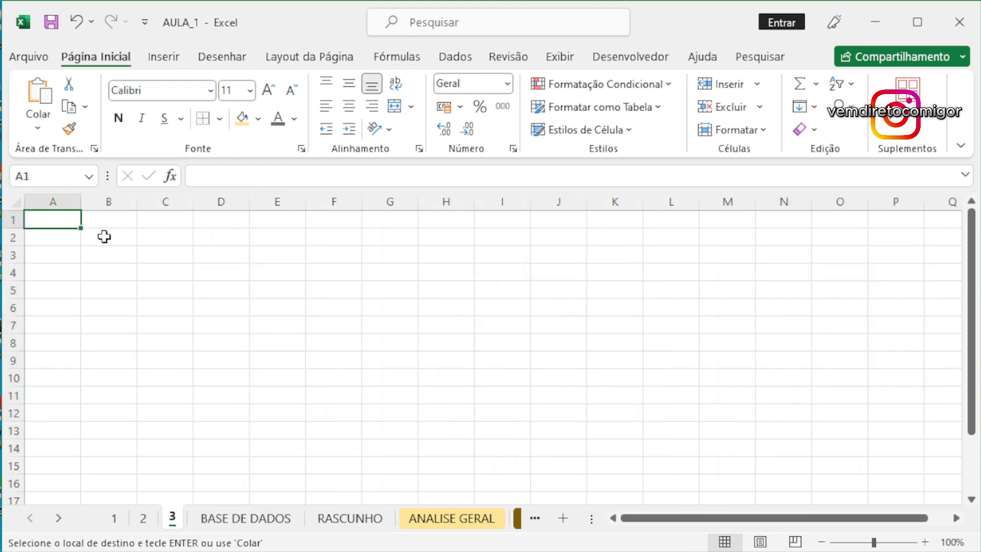
pyautogui.click(104, 237)
pyautogui.rightClick(104, 236)
pyautogui.click(144, 254)
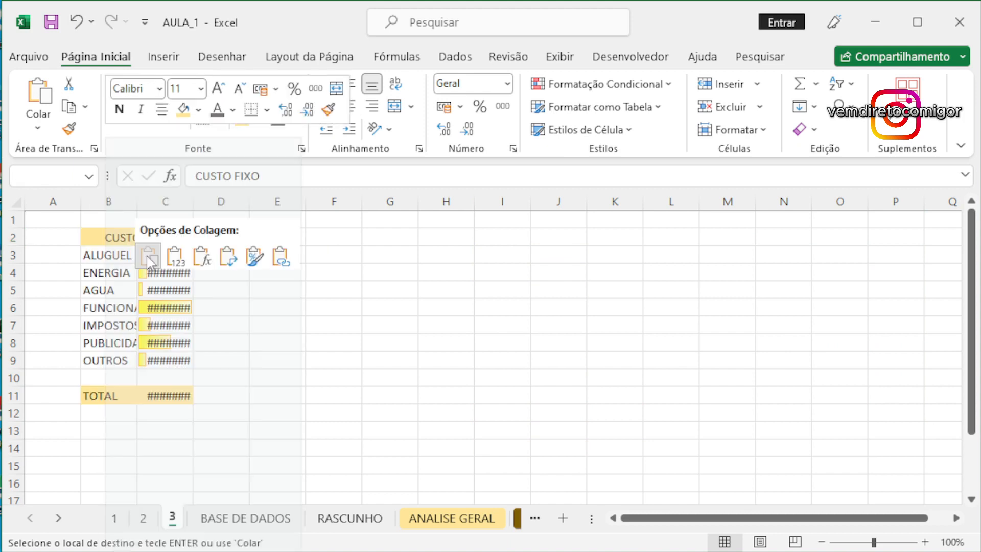
# - Autofit column C on sheet 3 to its amounts and widen it a little more
pyautogui.doubleClick(195, 202)
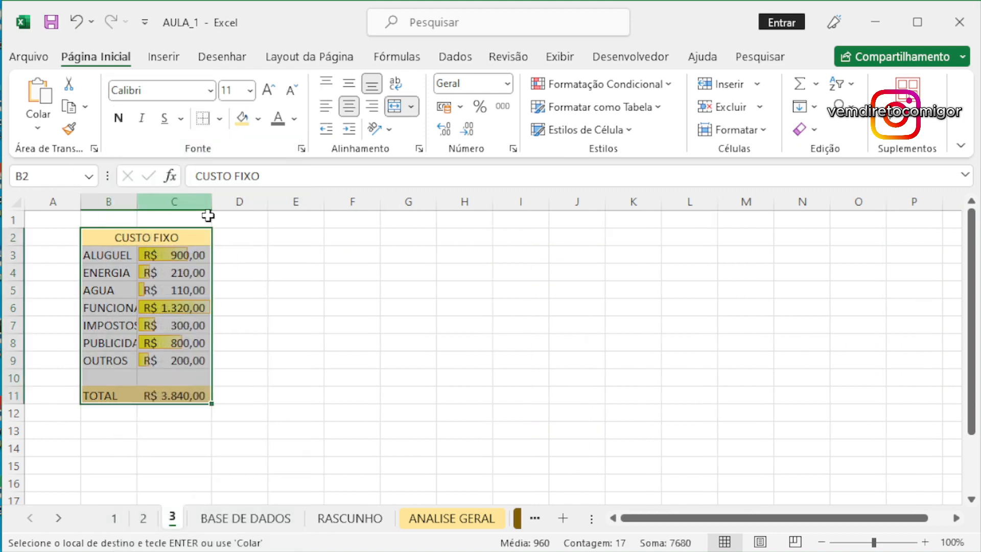
pyautogui.click(269, 273)
pyautogui.moveTo(212, 203); pyautogui.dragTo(230, 204)
pyautogui.click(304, 360)
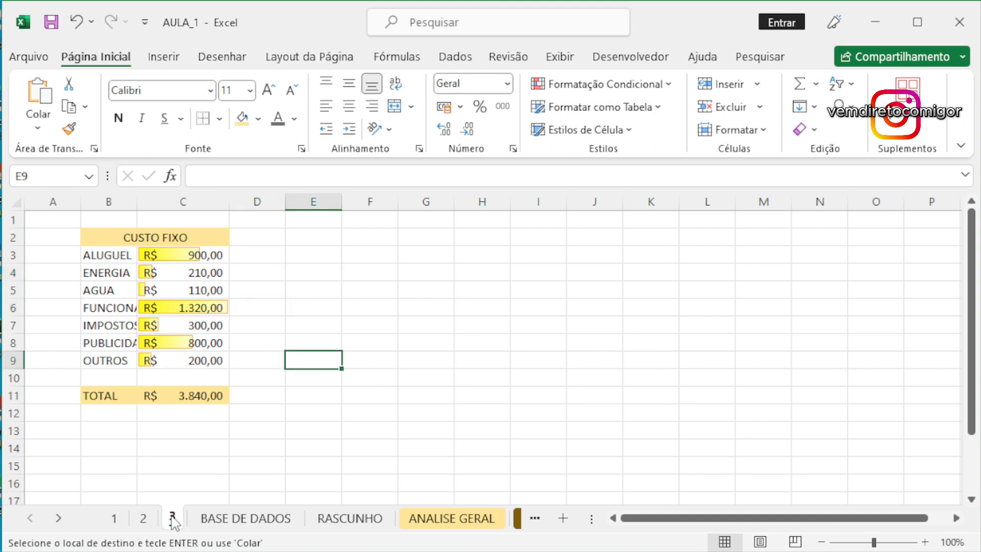
# - Open the sheet options for sheet 3
pyautogui.doubleClick(172, 516)
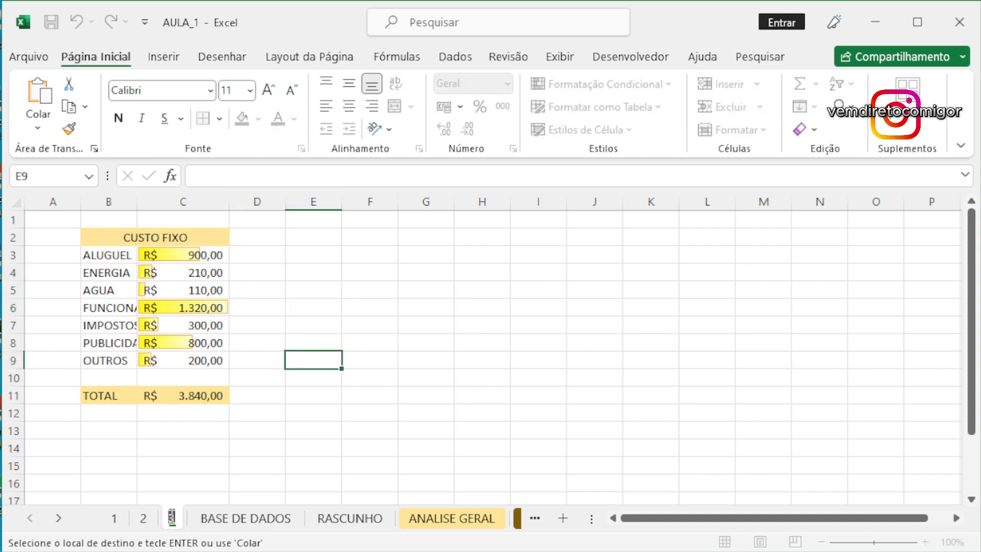
pyautogui.click(180, 479)
pyautogui.rightClick(172, 517)
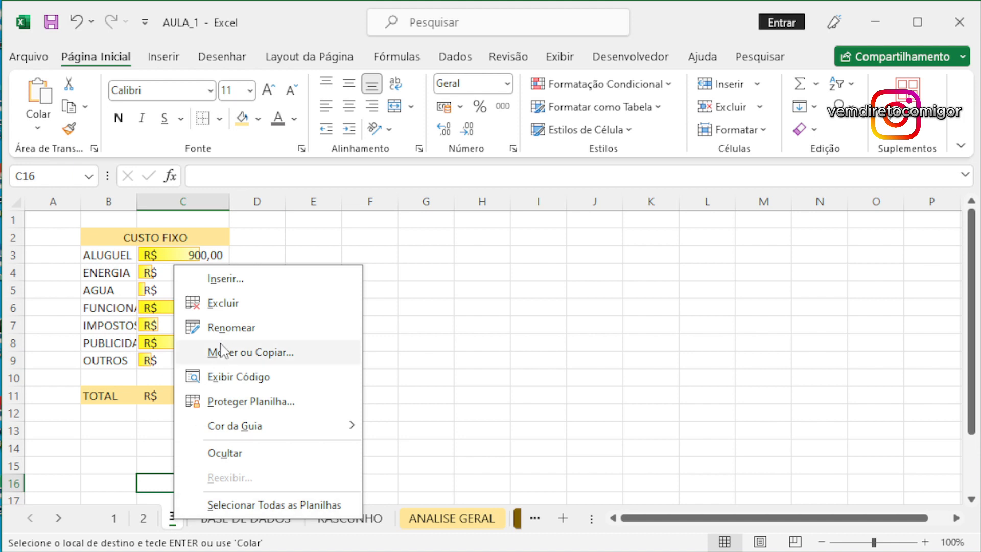
# - Rename sheet 3 as CUSTOS FIXO
pyautogui.click(230, 327)
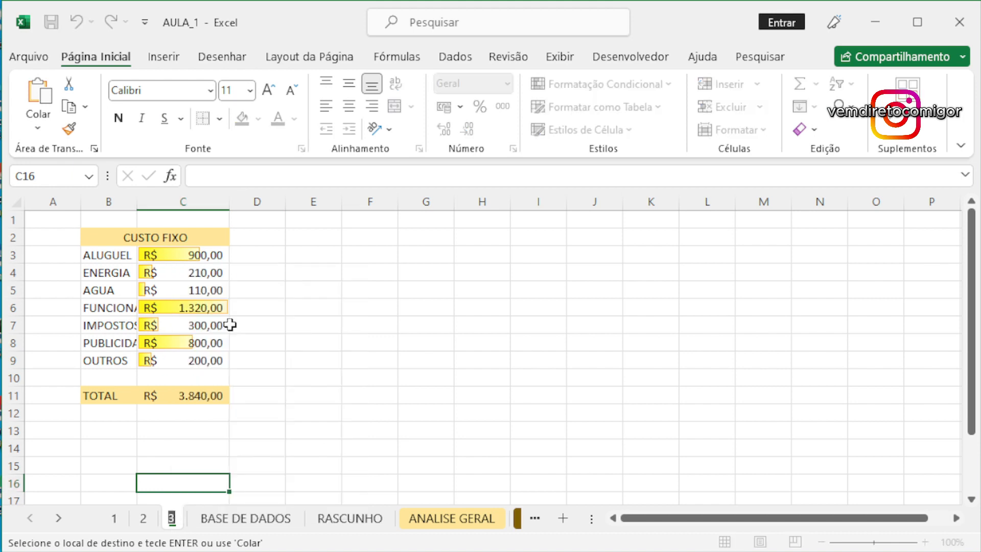
pyautogui.write('CUSTO')
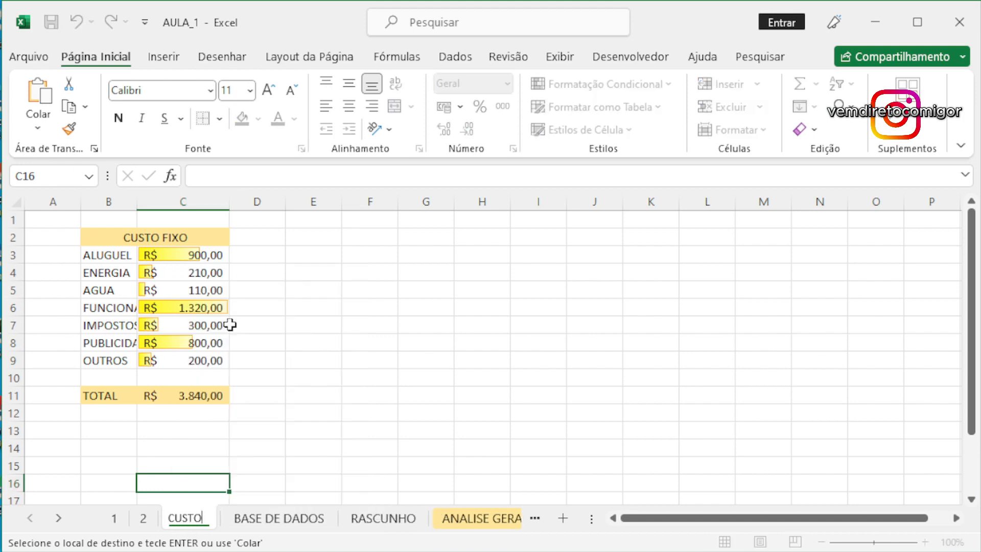
pyautogui.write(' FIXO')
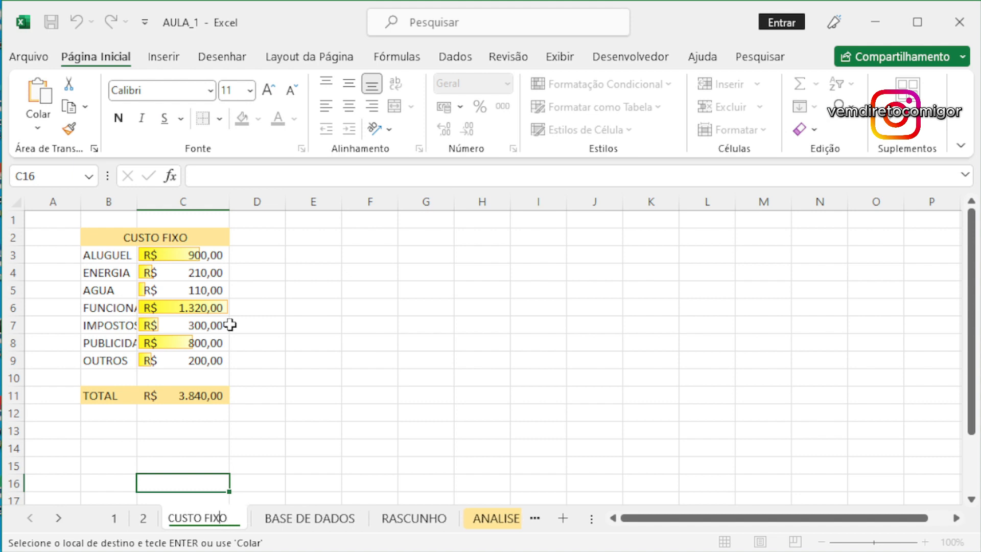
pyautogui.write('S')
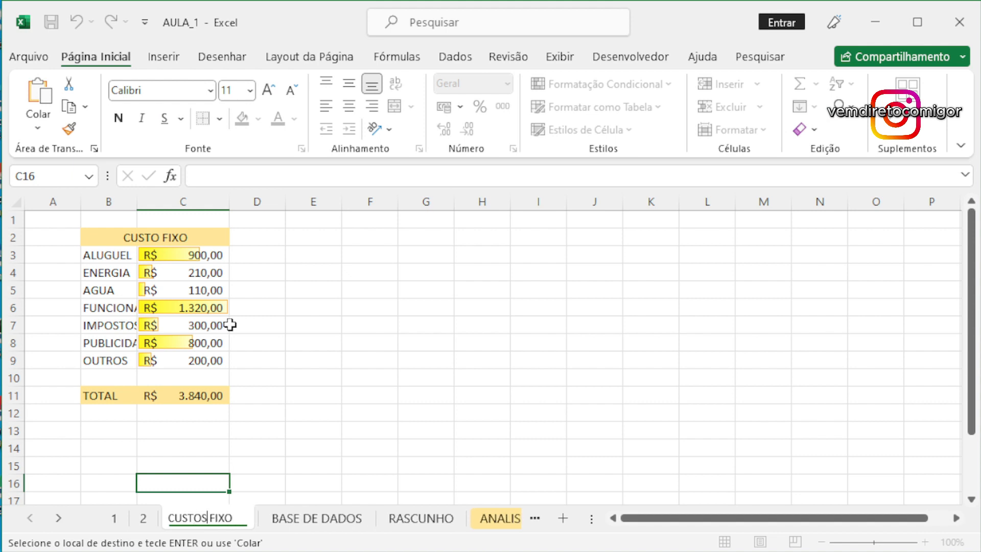
pyautogui.press('Return')
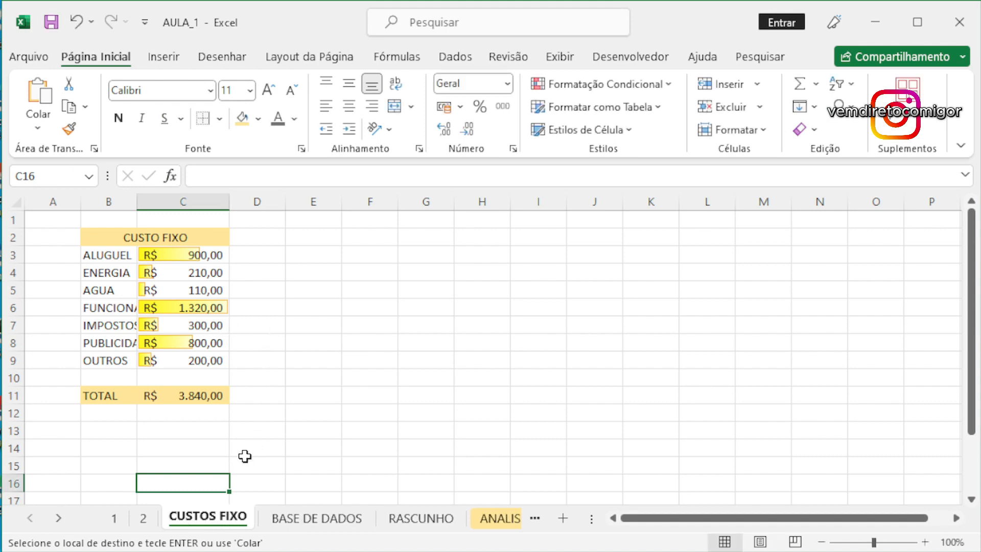
# - Rename sheet 2 as CUSTO BOLO
pyautogui.click(145, 518)
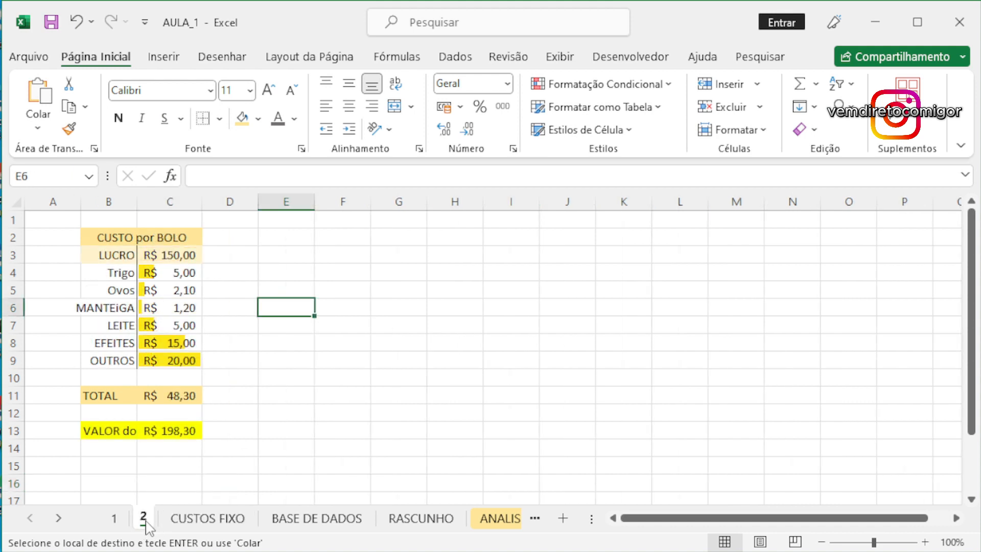
pyautogui.doubleClick(148, 519)
pyautogui.write('CUSTO')
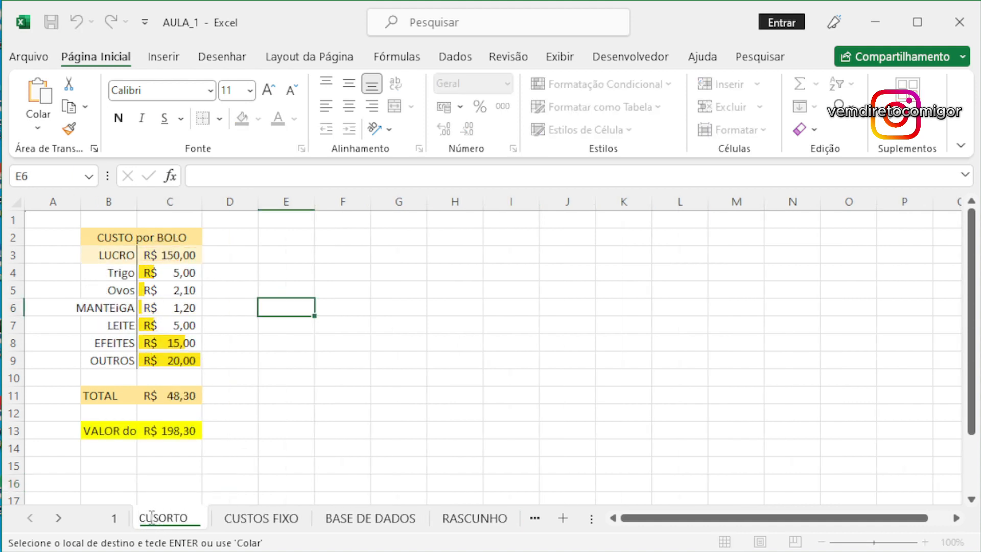
pyautogui.press('BackSpace')
pyautogui.write('T')
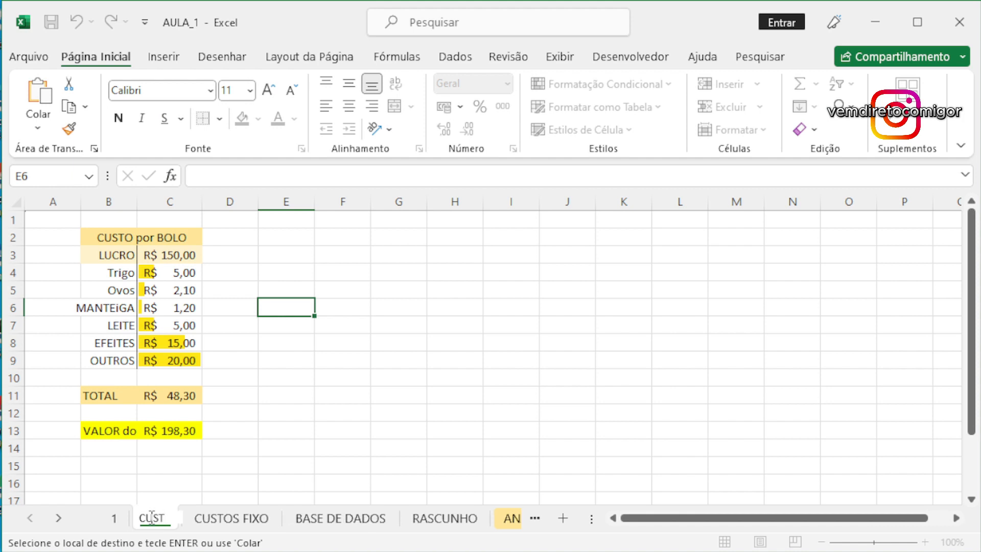
pyautogui.write('O BOLO')
pyautogui.press('Return')
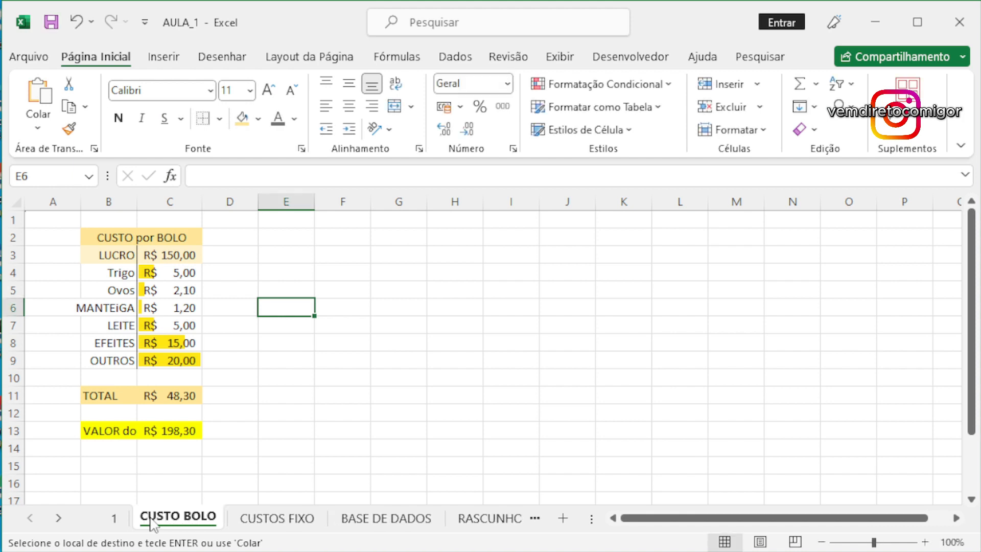
# - Rename sheet 1 as NEGOCIO
pyautogui.click(116, 518)
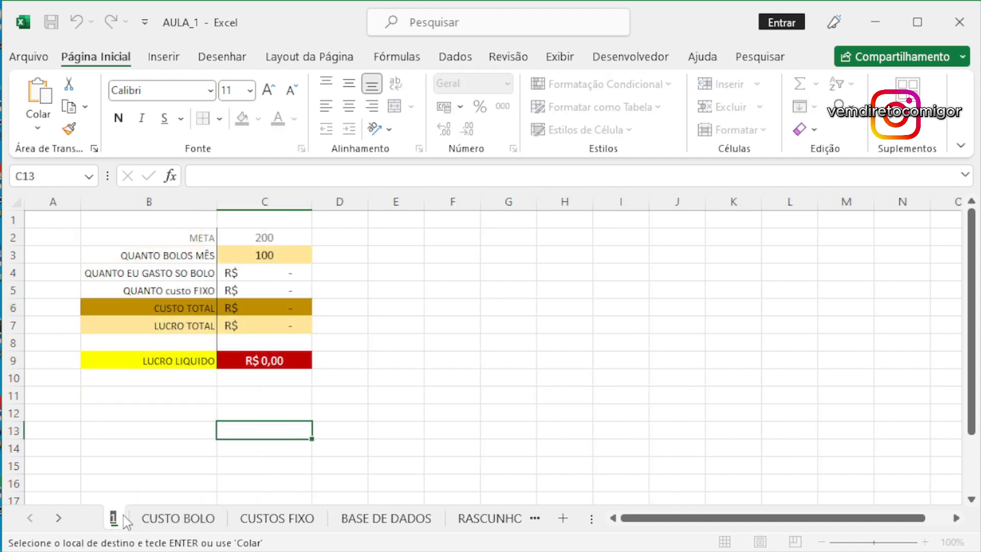
pyautogui.write('NE')
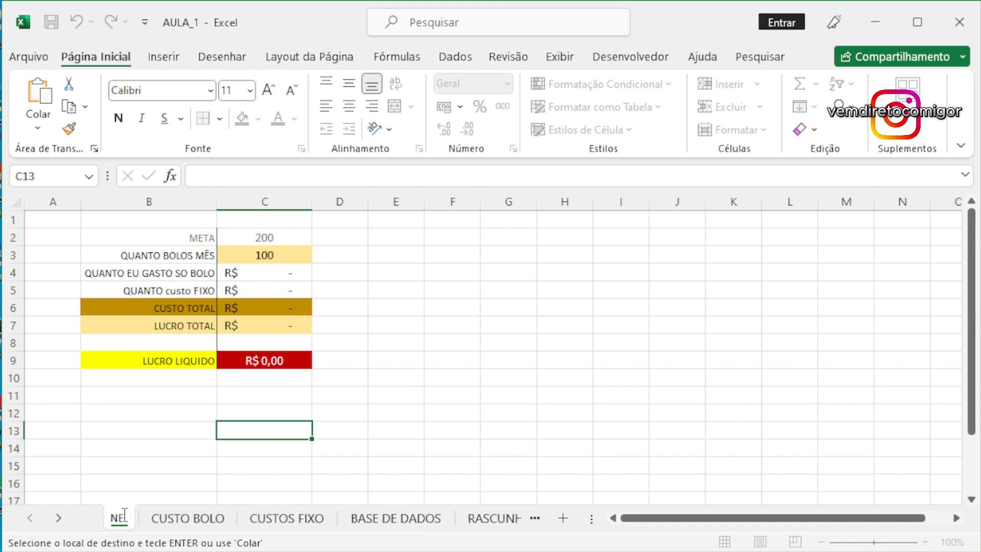
pyautogui.write('GOCIO')
pyautogui.press('Return')
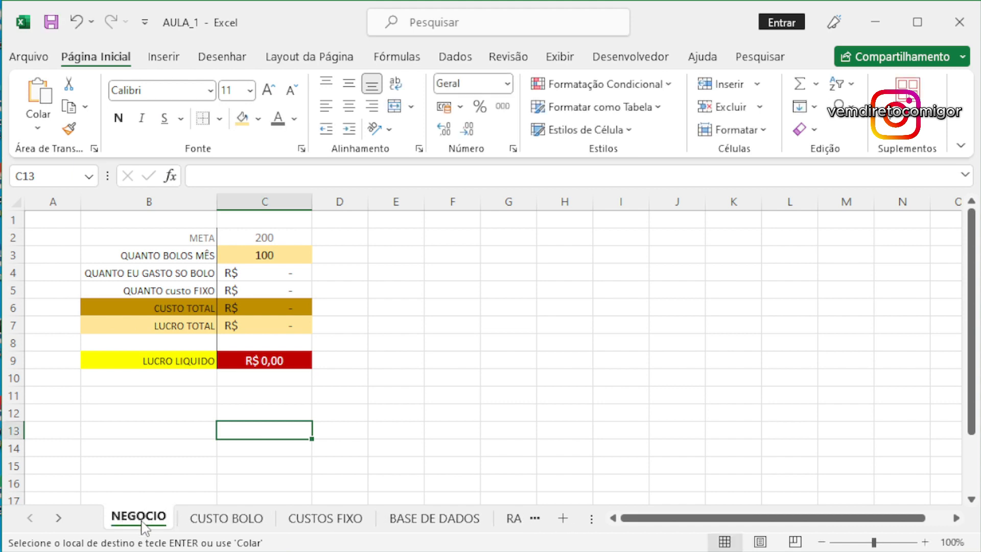
# - Try to give the NEGOCIO sheet tab a theme colour
pyautogui.rightClick(143, 524)
pyautogui.moveTo(260, 429)
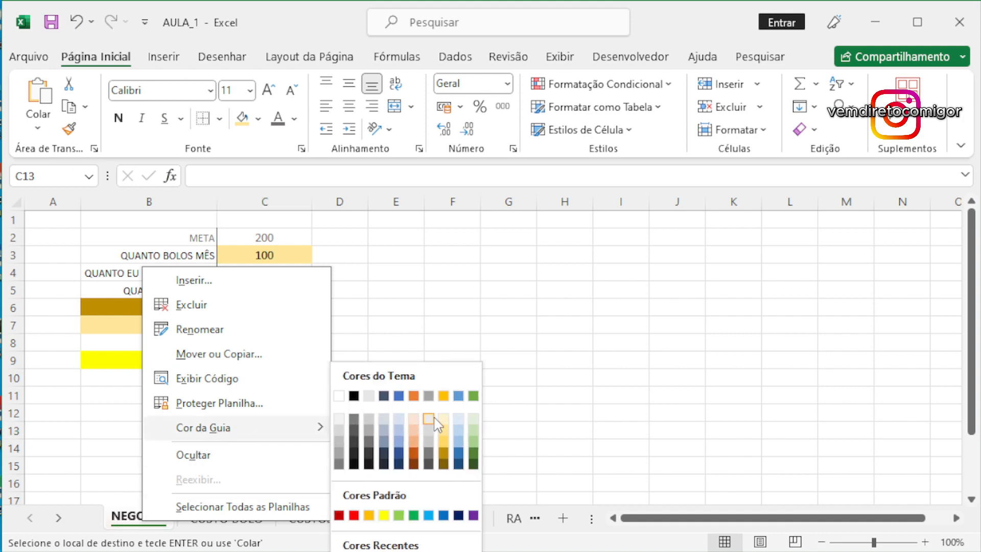
pyautogui.click(361, 435)
# - Colour the CUSTO BOLO sheet tab with the second-lightest gold theme shade and the CUSTOS FIXO tab one gold shade darker
pyautogui.click(224, 517)
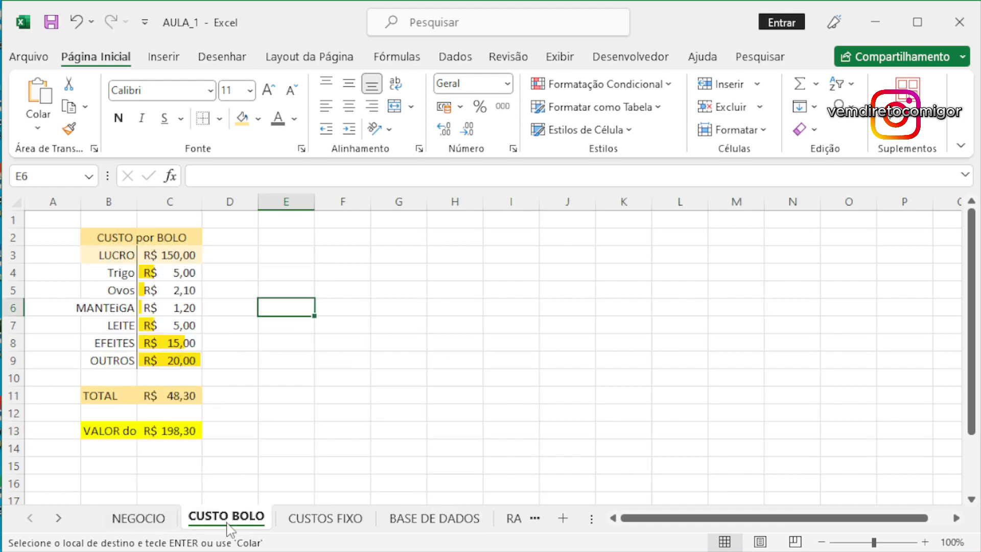
pyautogui.rightClick(227, 526)
pyautogui.moveTo(314, 435)
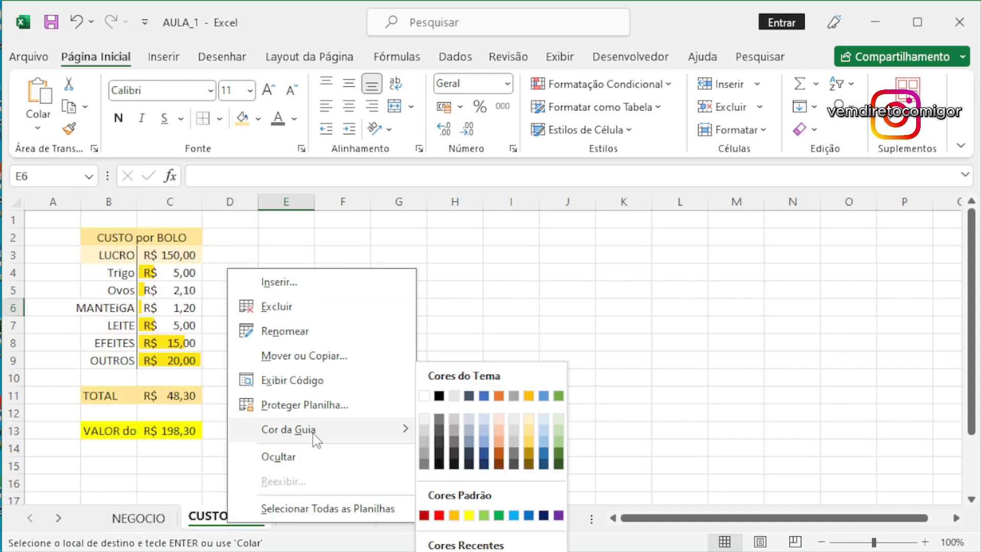
pyautogui.click(528, 429)
pyautogui.click(342, 520)
pyautogui.rightClick(335, 528)
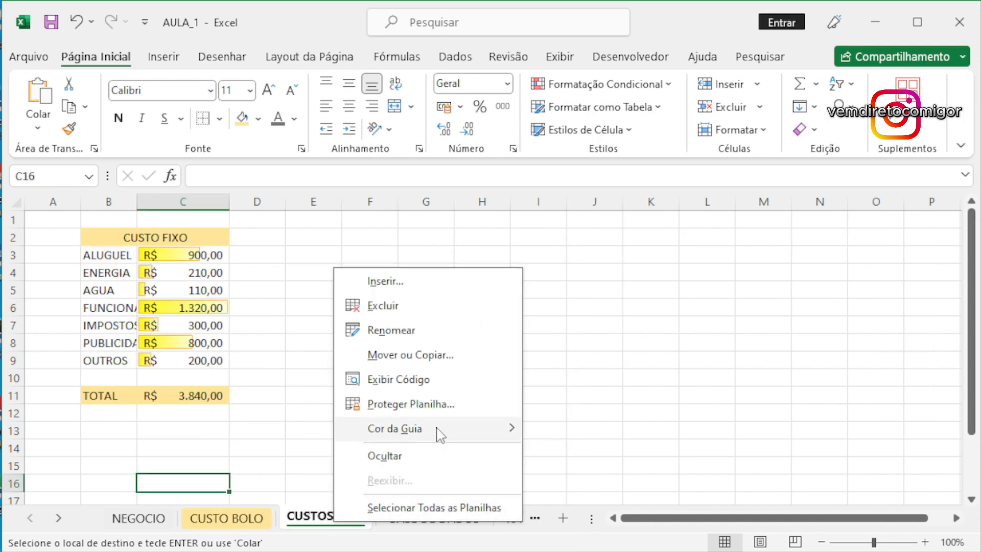
pyautogui.moveTo(438, 489)
pyautogui.click(630, 442)
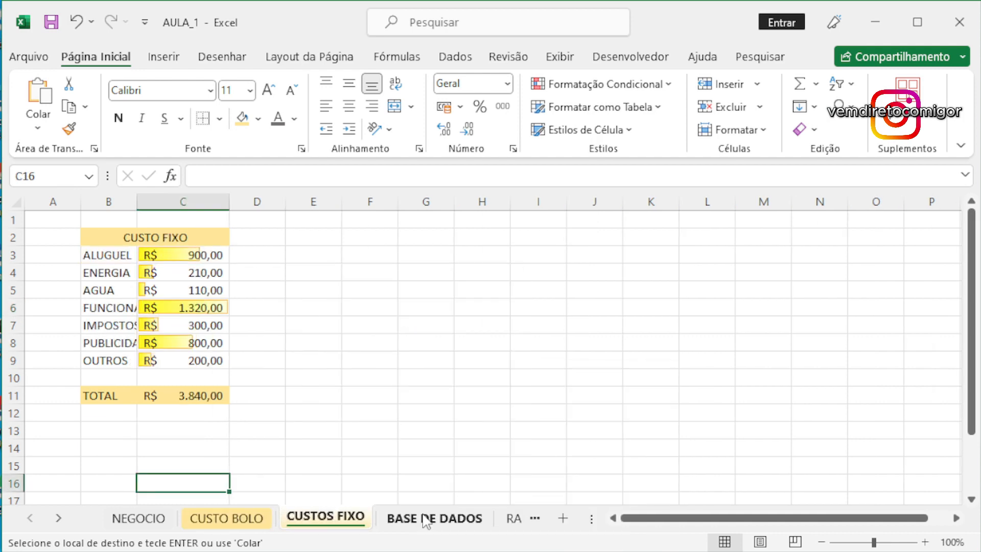
# - Colour the BASE DE DADOS sheet tab dark gold and the NEGOCIO tab with the lightest gold theme shade
pyautogui.rightClick(403, 519)
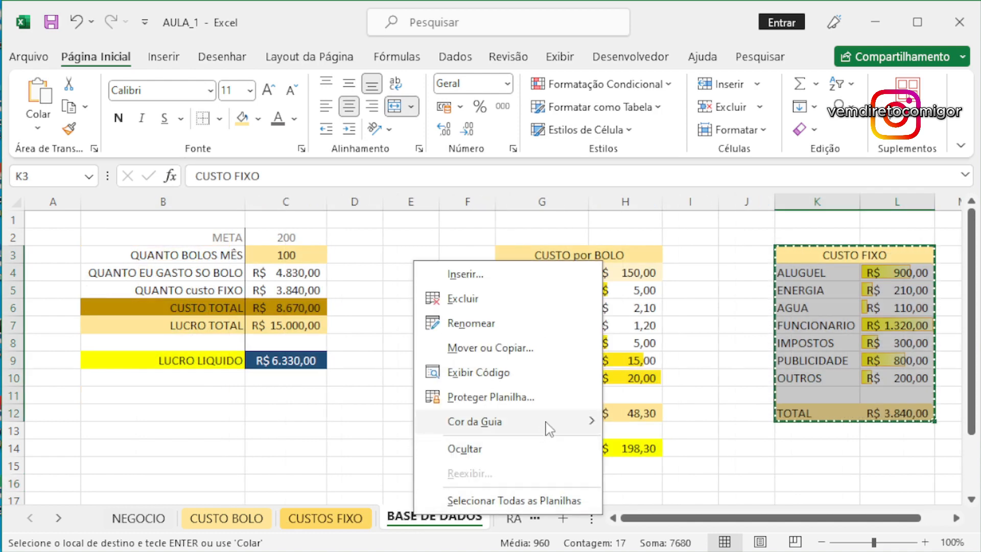
pyautogui.moveTo(550, 424)
pyautogui.click(715, 454)
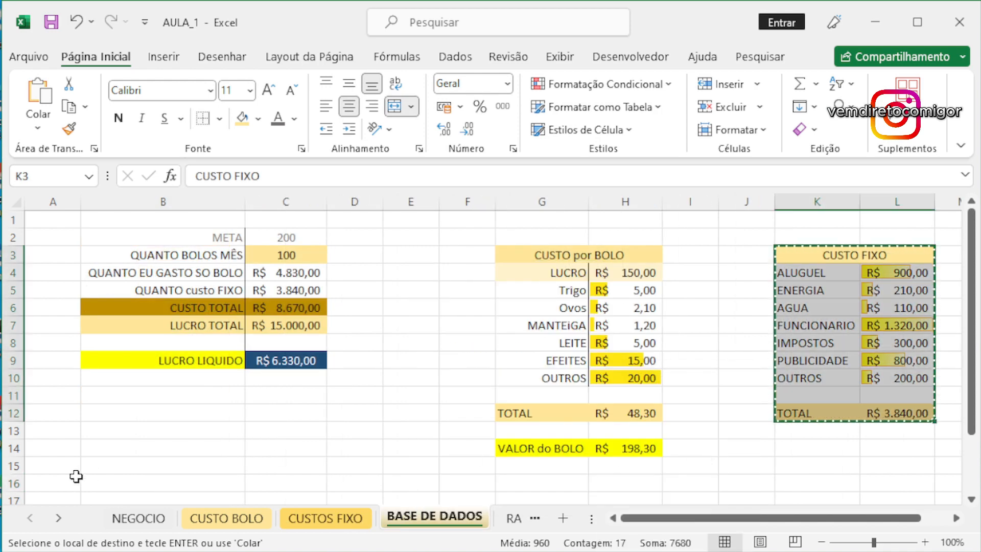
pyautogui.rightClick(137, 518)
pyautogui.moveTo(286, 423)
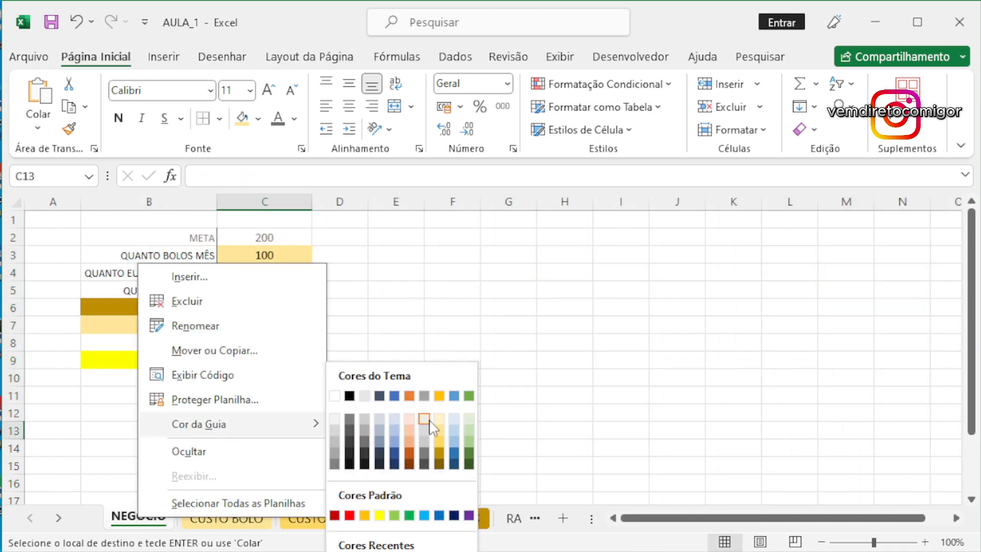
pyautogui.click(439, 420)
pyautogui.click(421, 429)
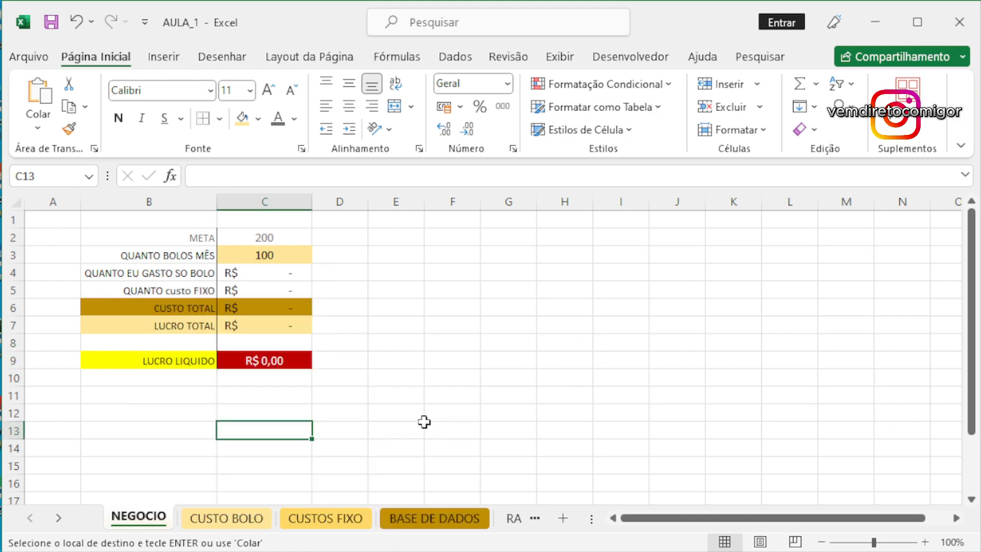
# - Look through the coloured sheets and examine the META, QUANTO BOLOS MÊS and QUANTO EU GASTO SO BOLO entries in C2:C4 of NEGOCIO
pyautogui.click(226, 518)
pyautogui.click(337, 518)
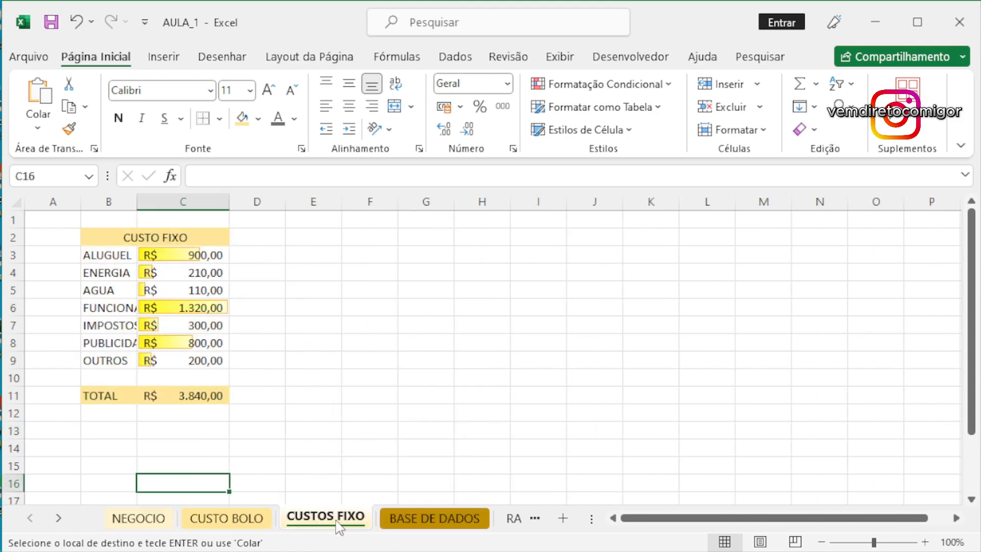
pyautogui.click(404, 519)
pyautogui.click(227, 519)
pyautogui.click(138, 518)
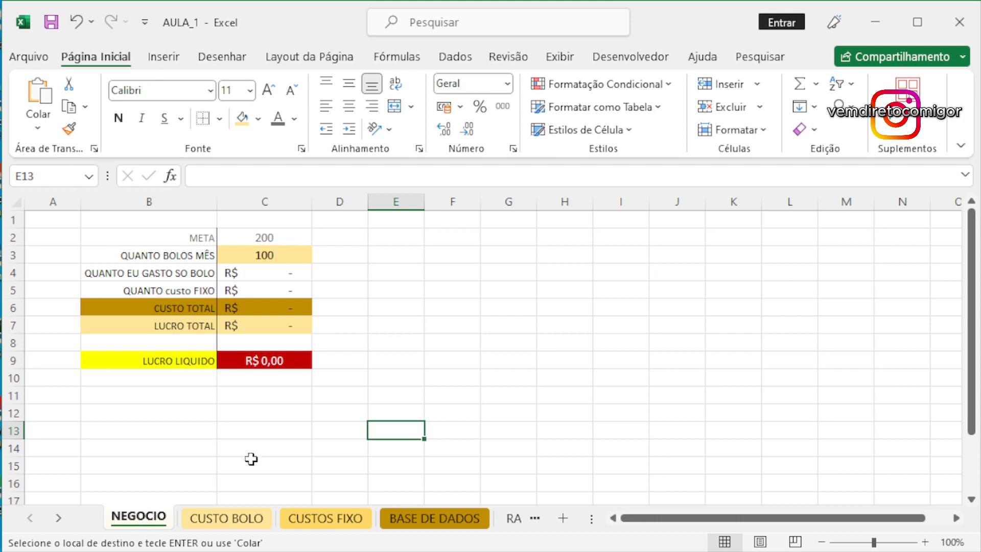
pyautogui.click(407, 362)
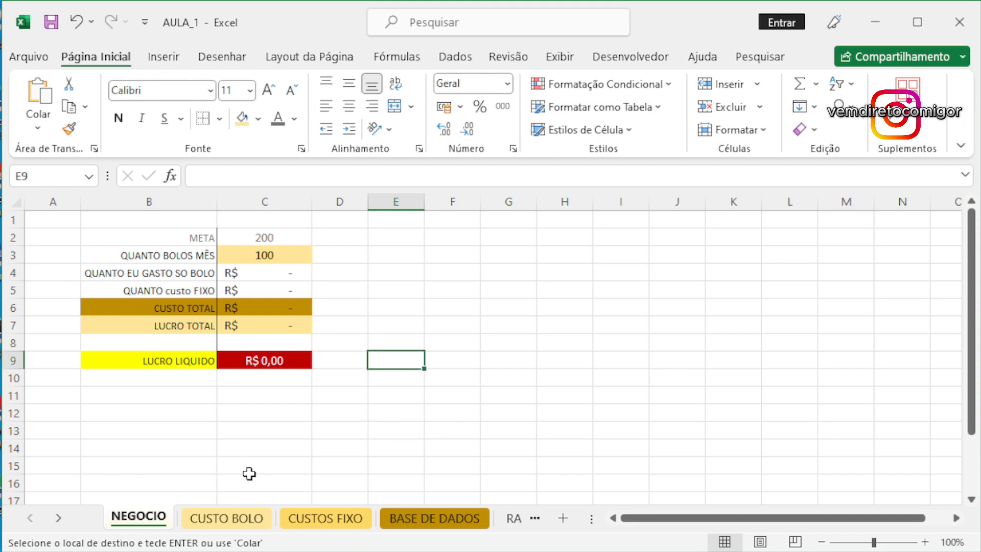
pyautogui.click(277, 236)
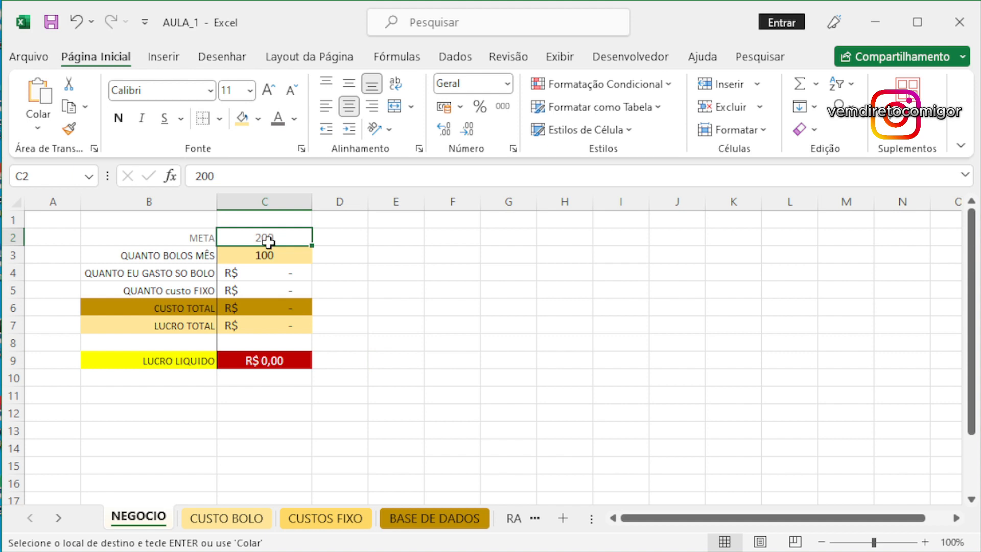
pyautogui.click(268, 254)
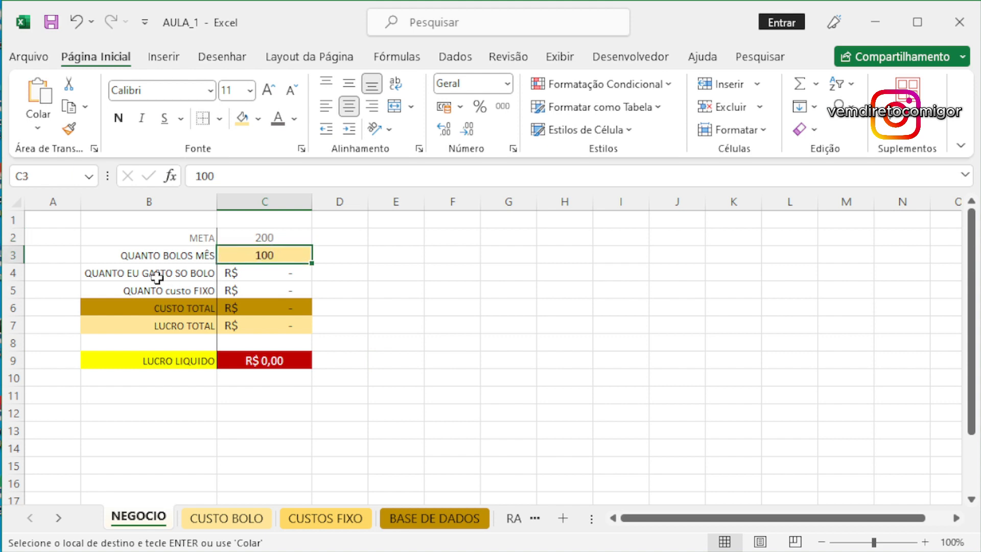
pyautogui.click(260, 271)
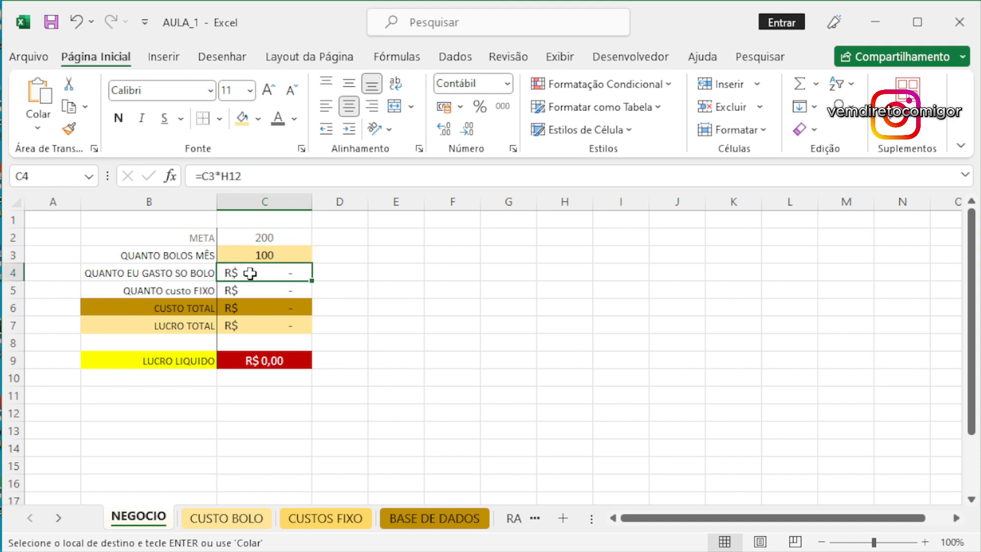
# - Replace the formula in C4 of NEGOCIO, trying references across the sheets, and enter =NEGOCIO!E6
pyautogui.moveTo(241, 176); pyautogui.dragTo(198, 165)
pyautogui.click(245, 175)
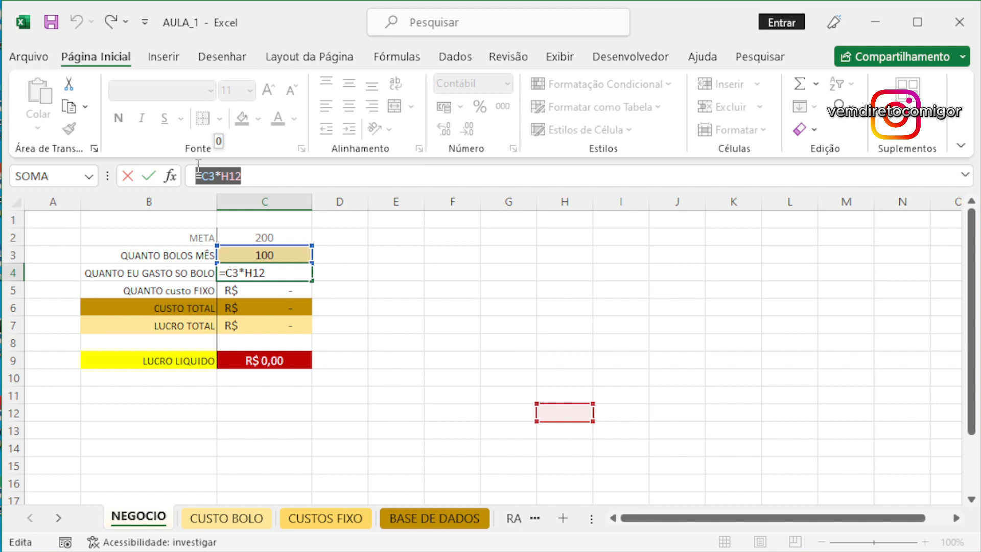
pyautogui.click(462, 431)
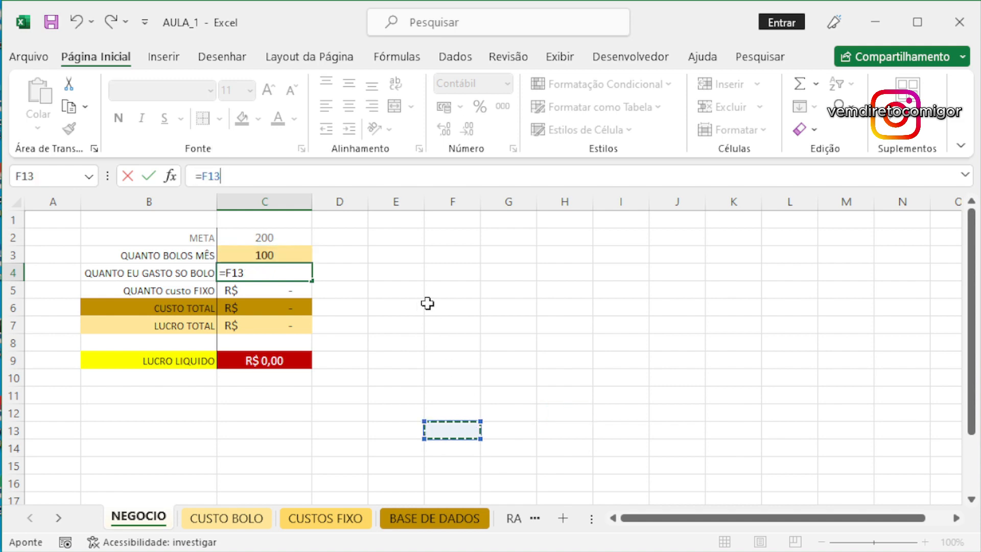
pyautogui.click(325, 518)
pyautogui.click(237, 519)
pyautogui.click(145, 519)
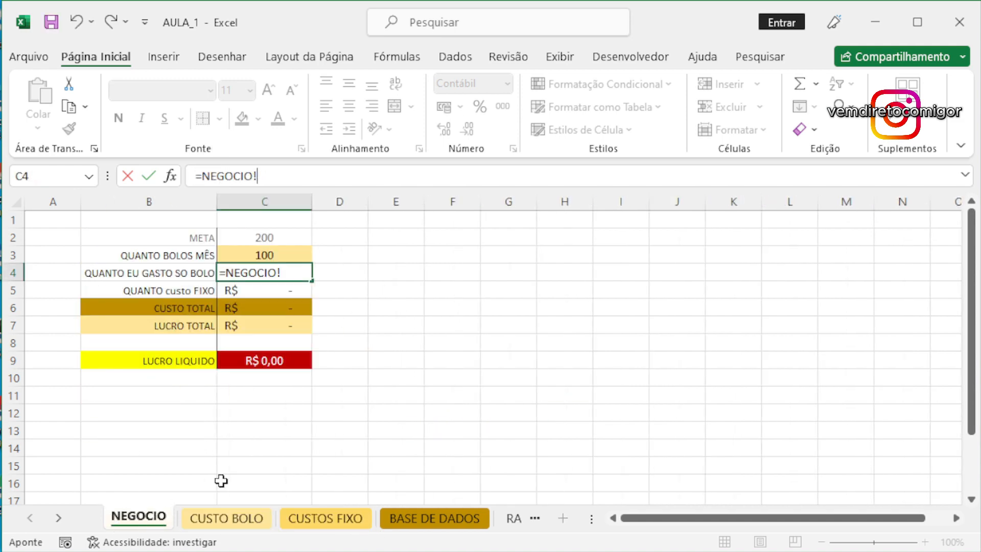
pyautogui.click(389, 307)
pyautogui.click(281, 273)
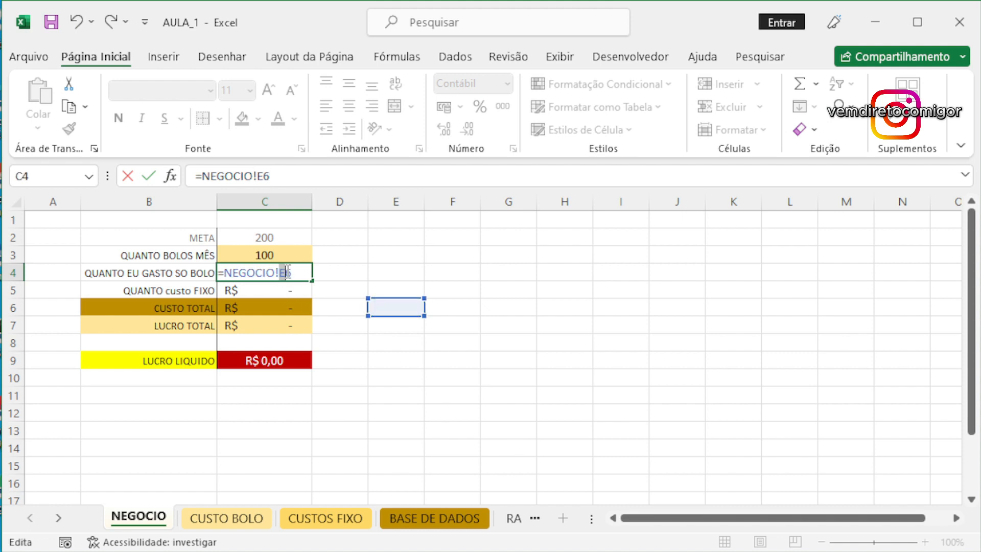
pyautogui.click(354, 271)
pyautogui.click(307, 272)
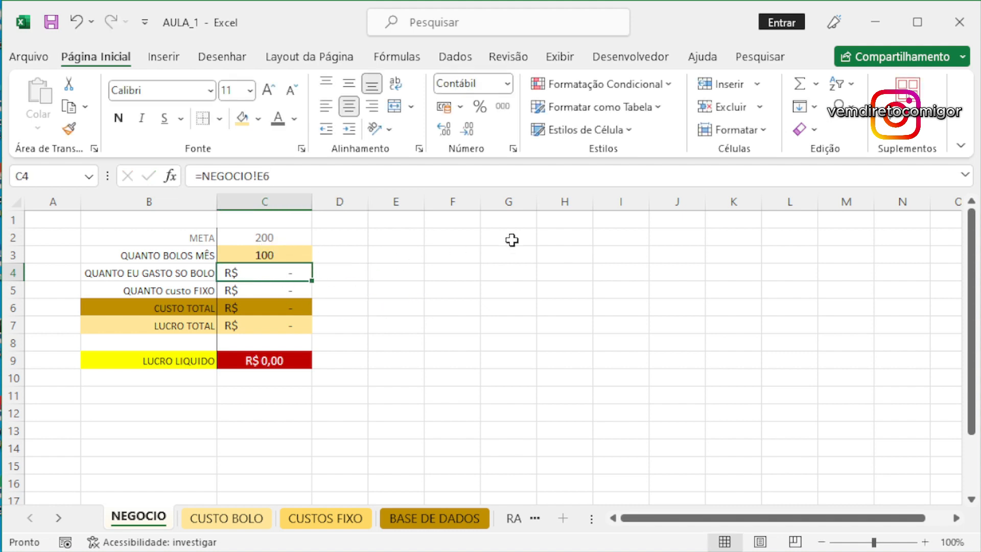
# - Clear all contents and formatting from C4 of NEGOCIO and enter =C3*'CUSTO BOLO'!C11 for QUANTO EU GASTO SO BOLO
pyautogui.click(804, 130)
pyautogui.click(840, 156)
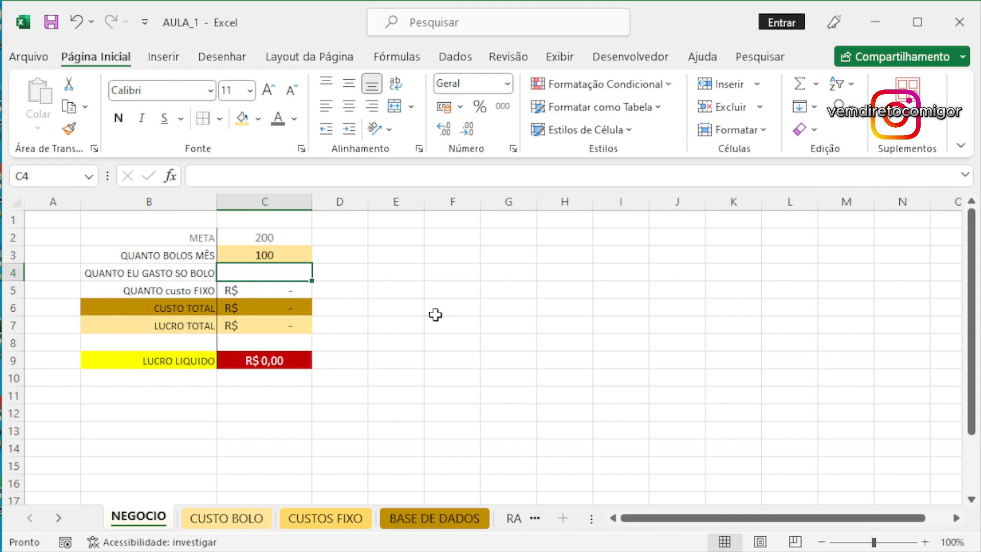
pyautogui.write('=')
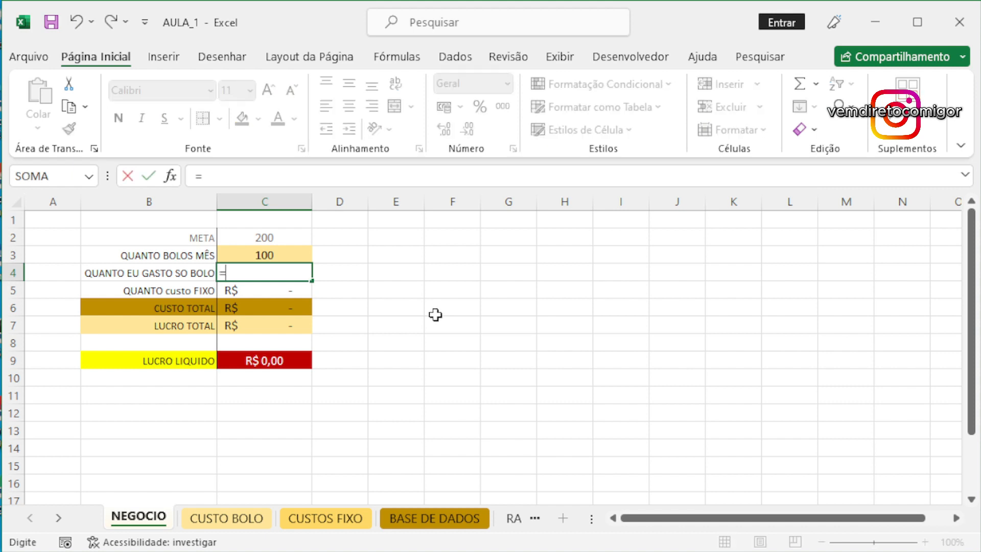
pyautogui.click(284, 251)
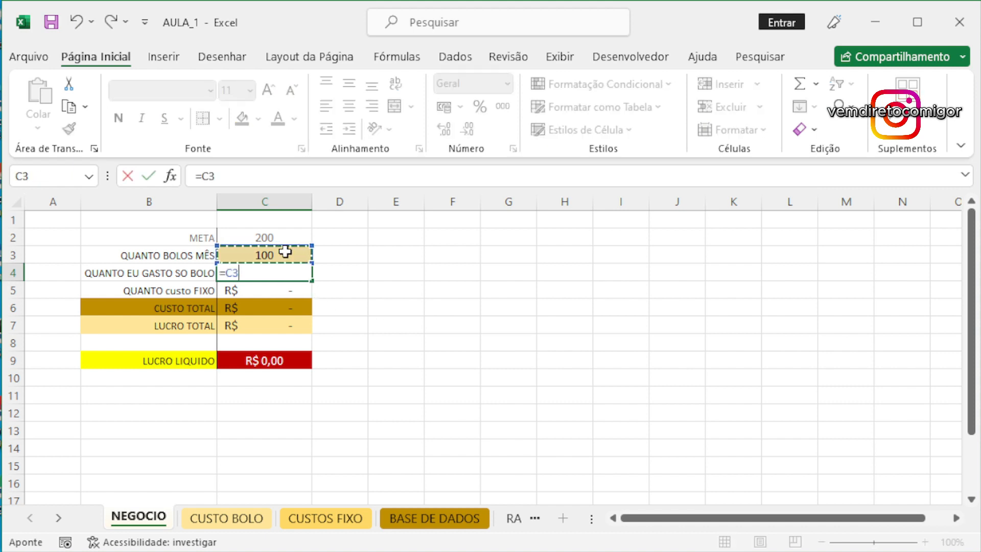
pyautogui.write('*')
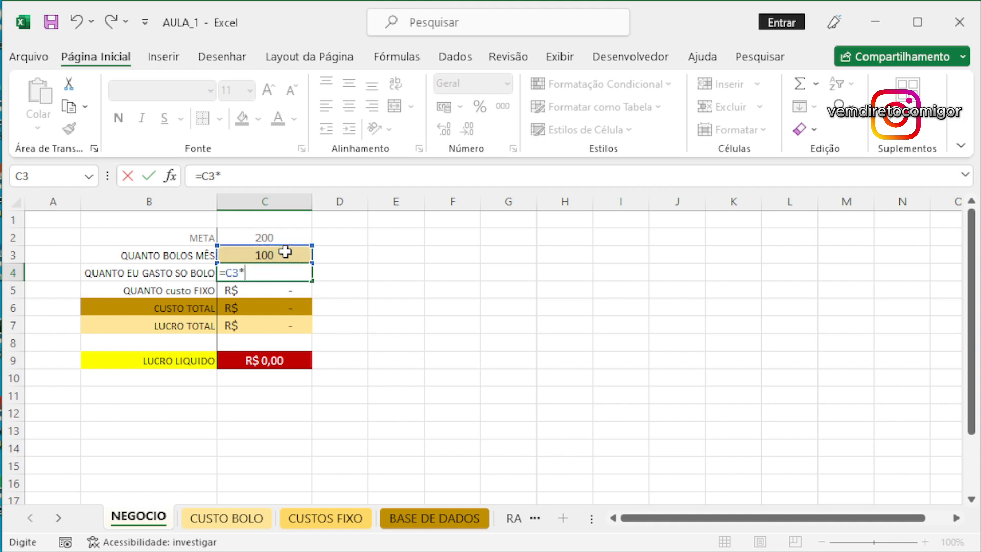
pyautogui.click(238, 521)
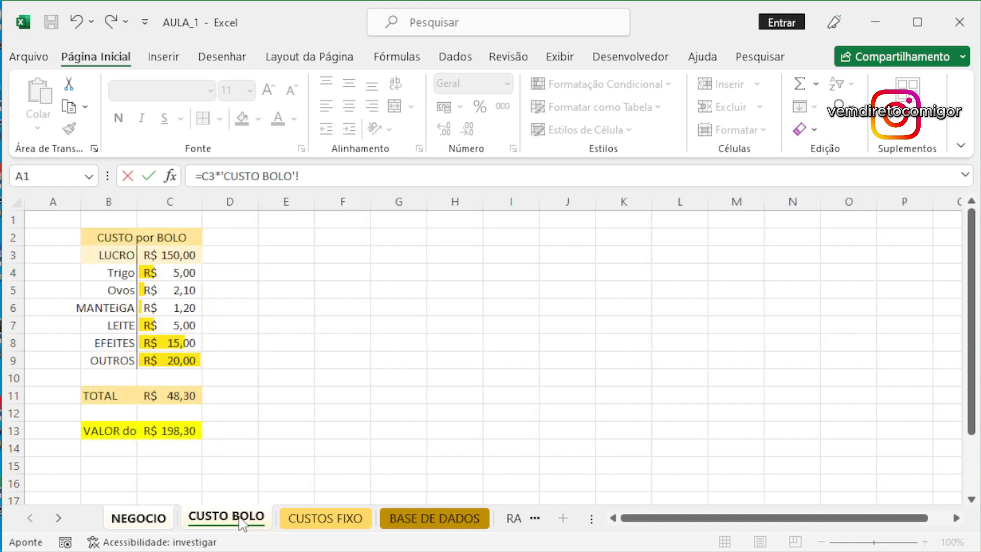
pyautogui.click(187, 395)
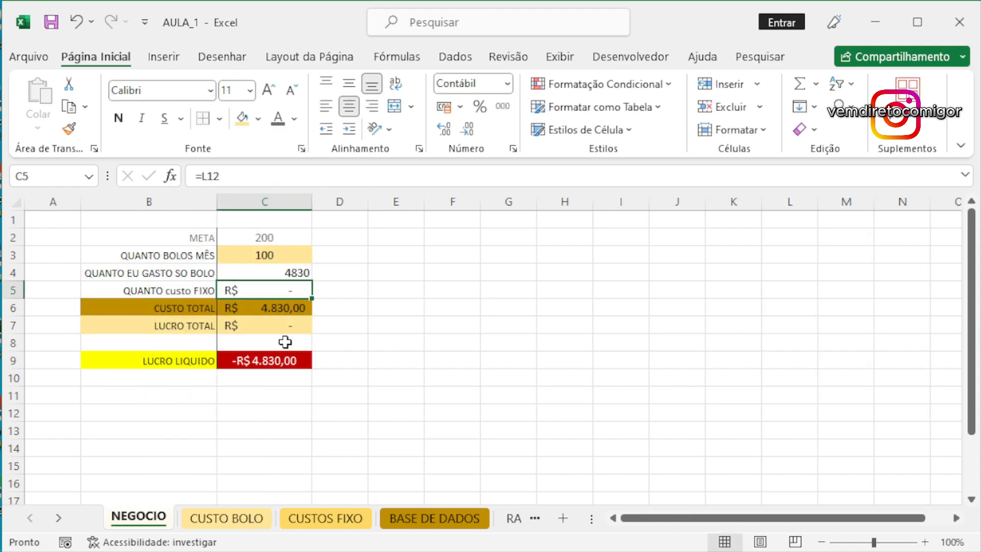
# - Apply the R$ accounting number format to the QUANTO EU GASTO SO BOLO value in C4
pyautogui.click(297, 271)
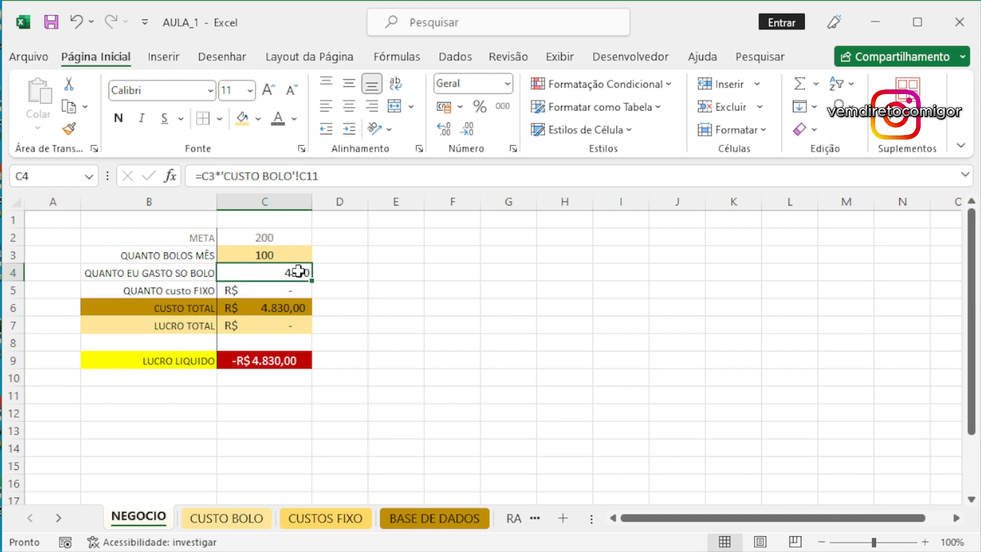
pyautogui.click(459, 107)
pyautogui.click(468, 136)
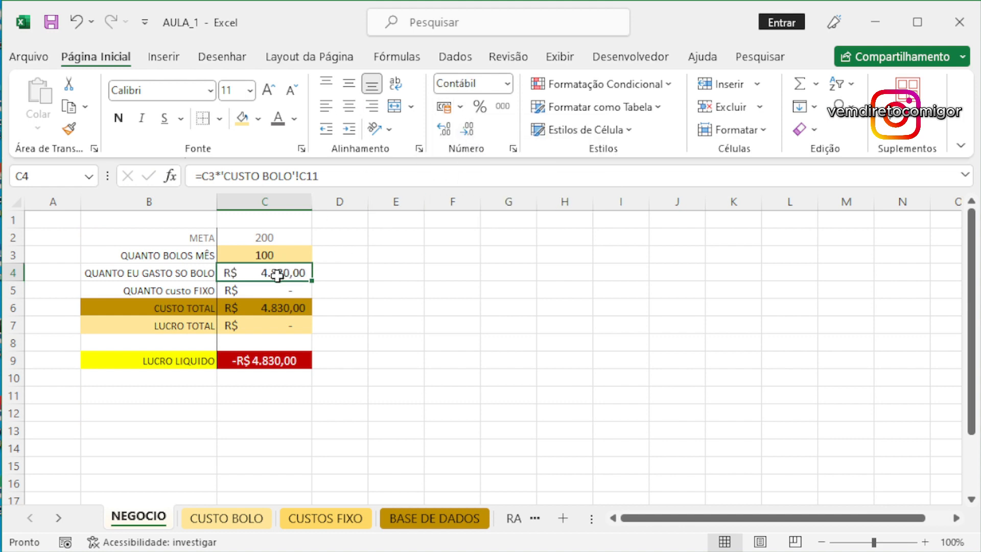
# - Test the C4 formula with 1 in QUANTO BOLOS MÊS (C3) and compare it with the CUSTO BOLO total
pyautogui.click(289, 256)
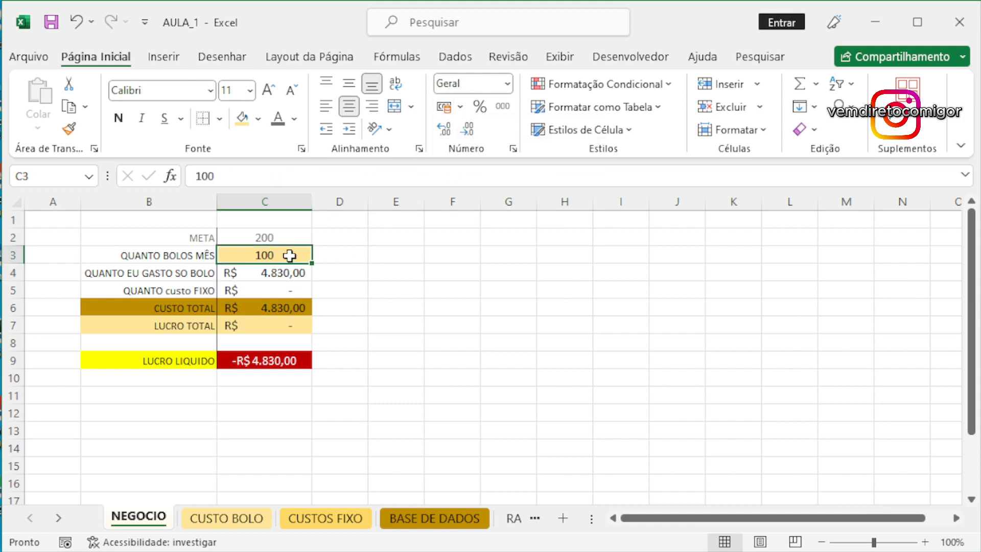
pyautogui.write('1')
pyautogui.press('Return')
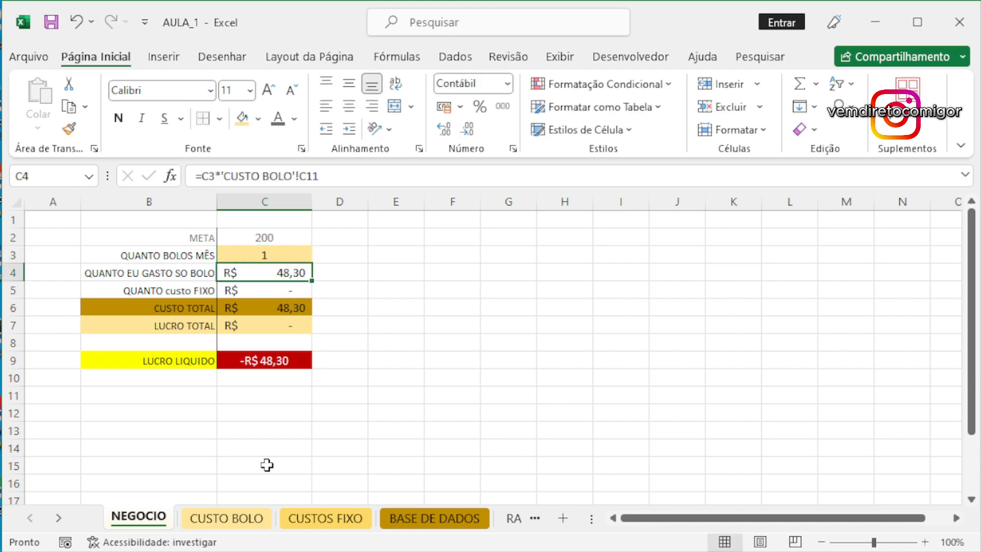
pyautogui.click(227, 517)
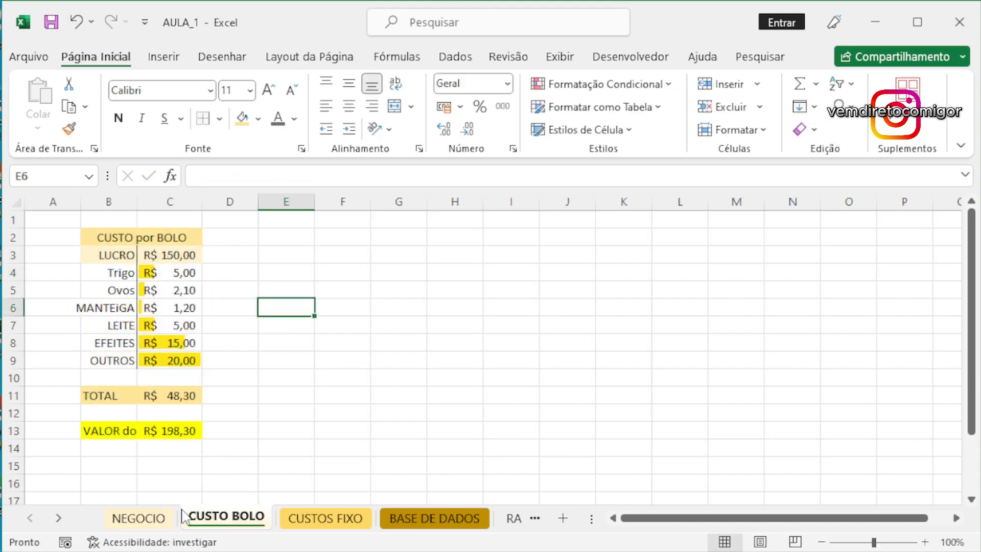
pyautogui.click(153, 519)
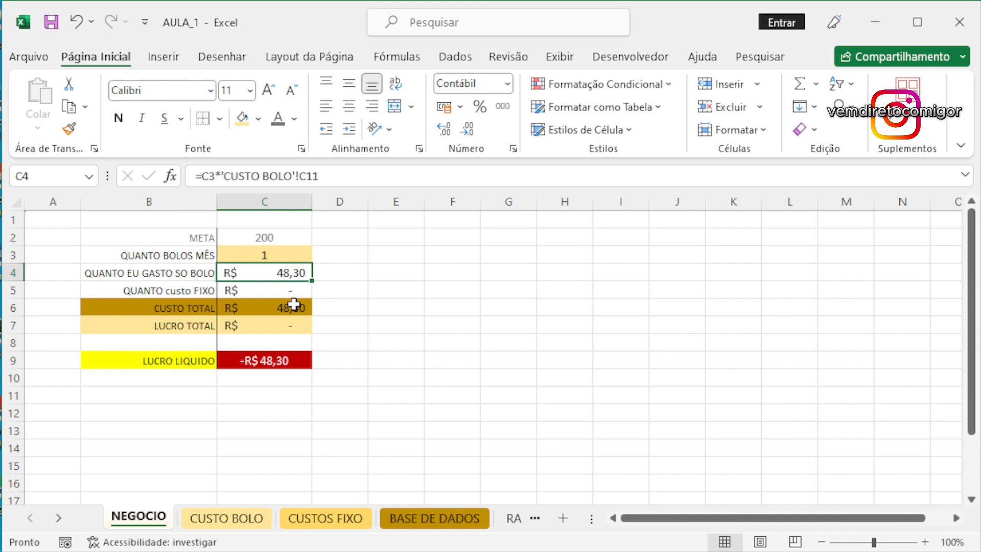
# - Replace the QUANTO custo FIXO formula in C5 of NEGOCIO with ='CUSTOS FIXO'!C11
pyautogui.click(285, 291)
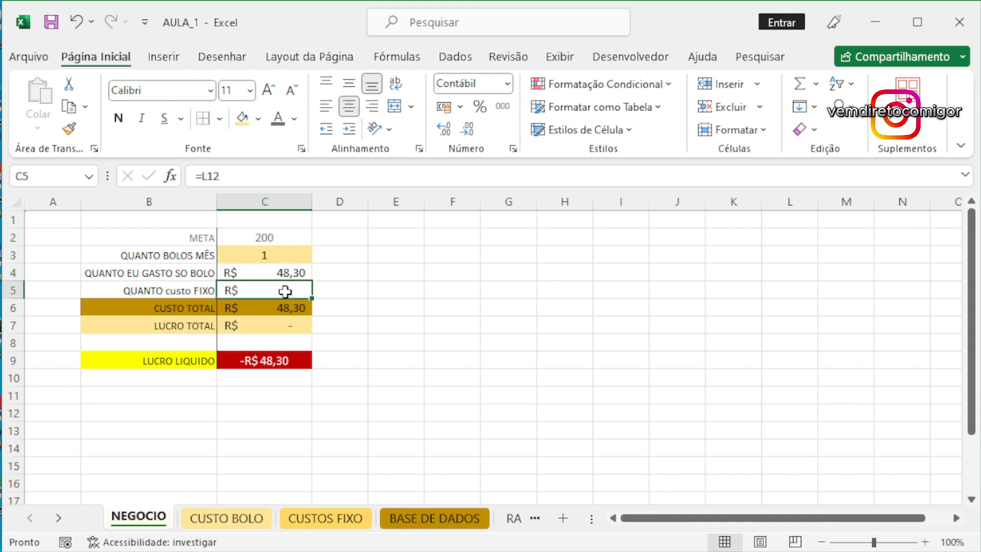
pyautogui.write('=')
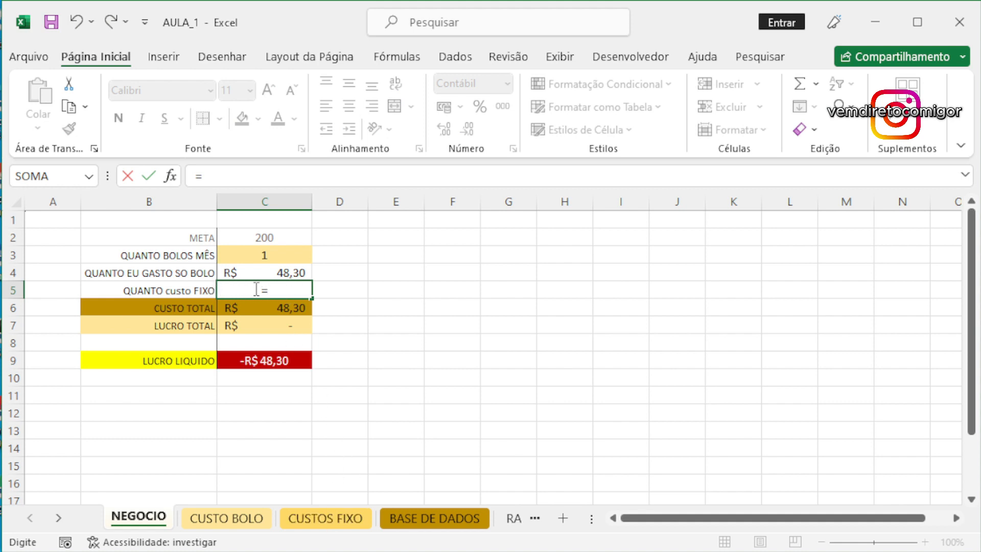
pyautogui.click(332, 525)
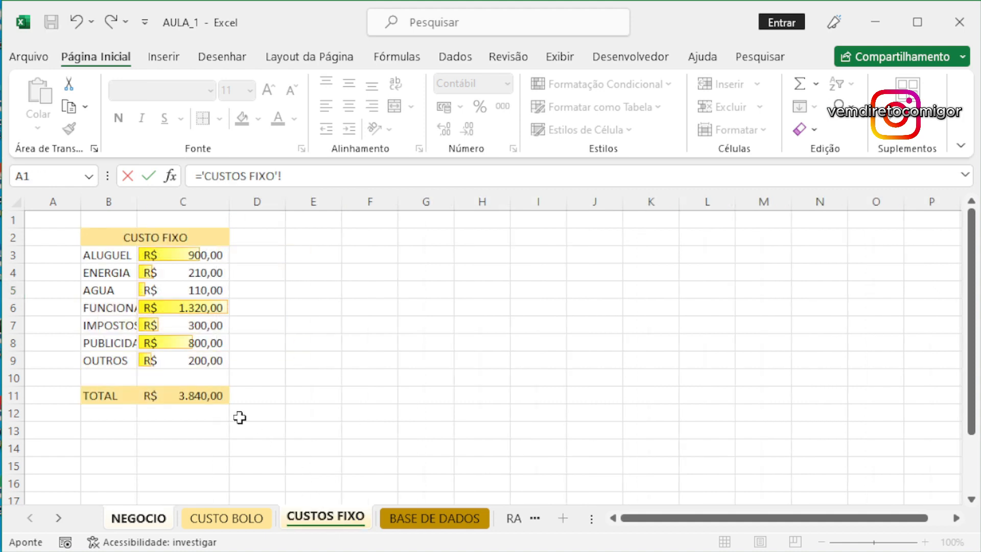
pyautogui.click(195, 398)
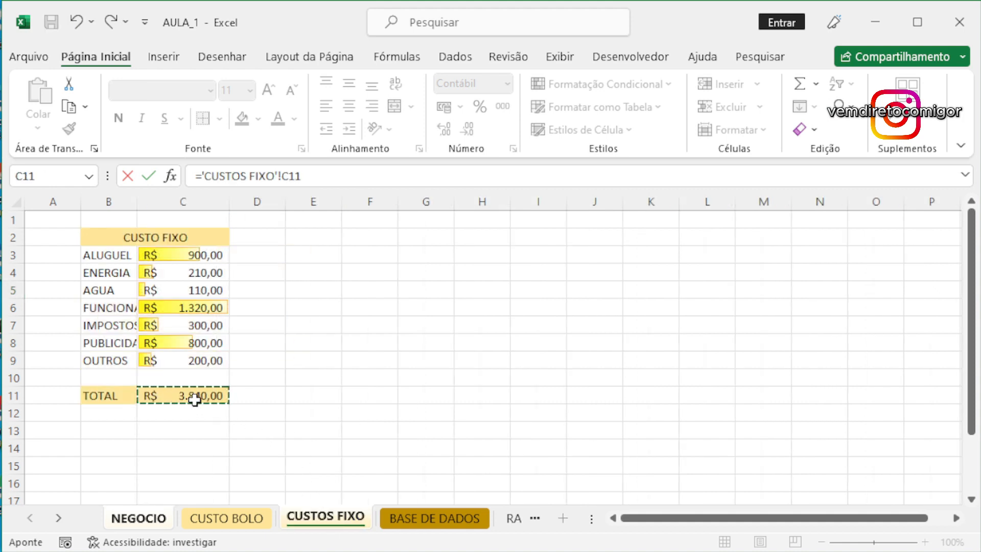
pyautogui.press('Return')
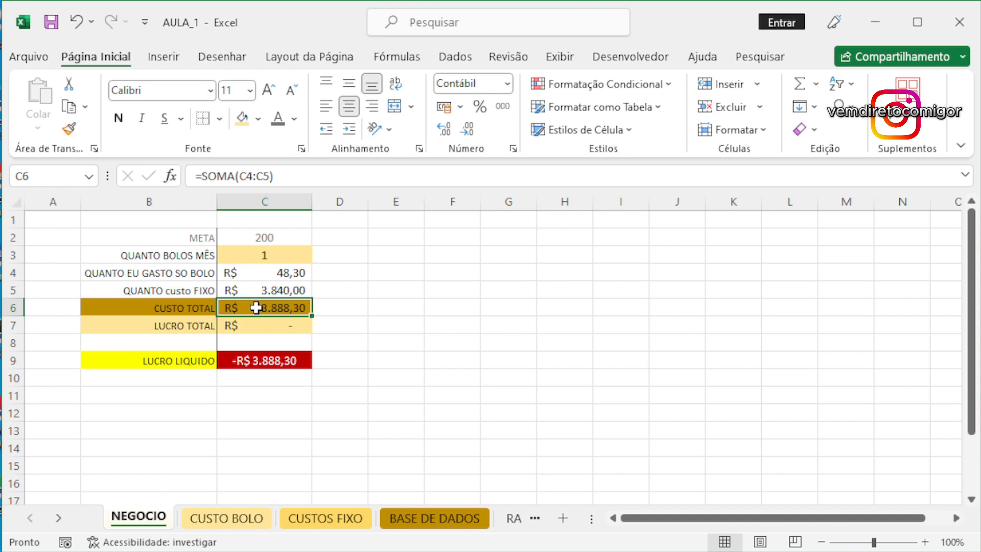
pyautogui.write('=')
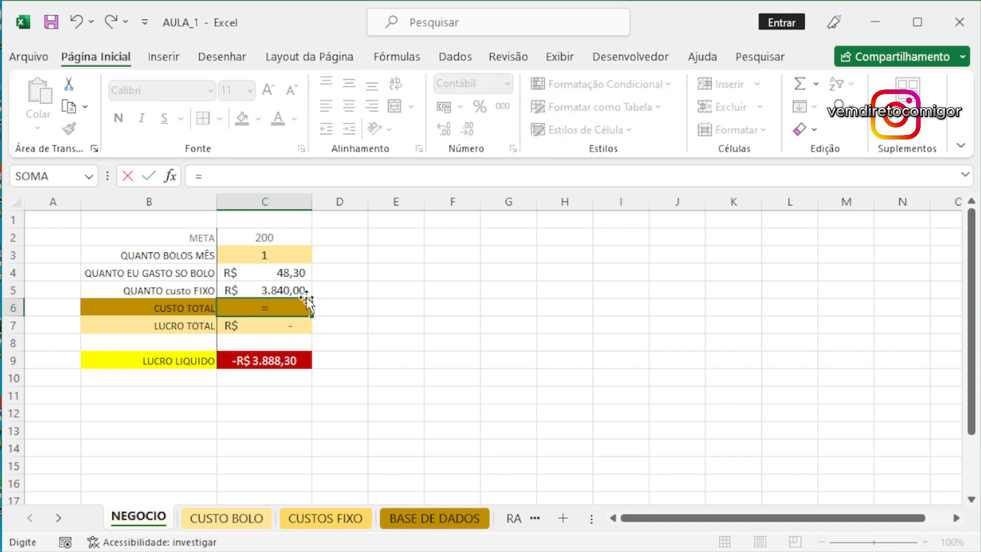
pyautogui.click(337, 309)
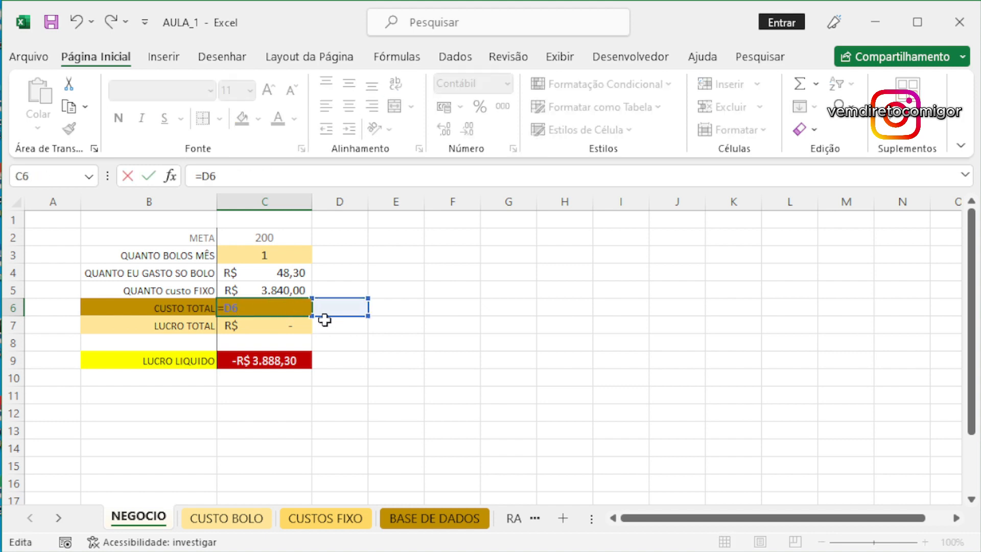
pyautogui.press('Escape')
# - Clear all contents and formatting from the CUSTO TOTAL cell C6 and enter =C5+C4
pyautogui.click(806, 130)
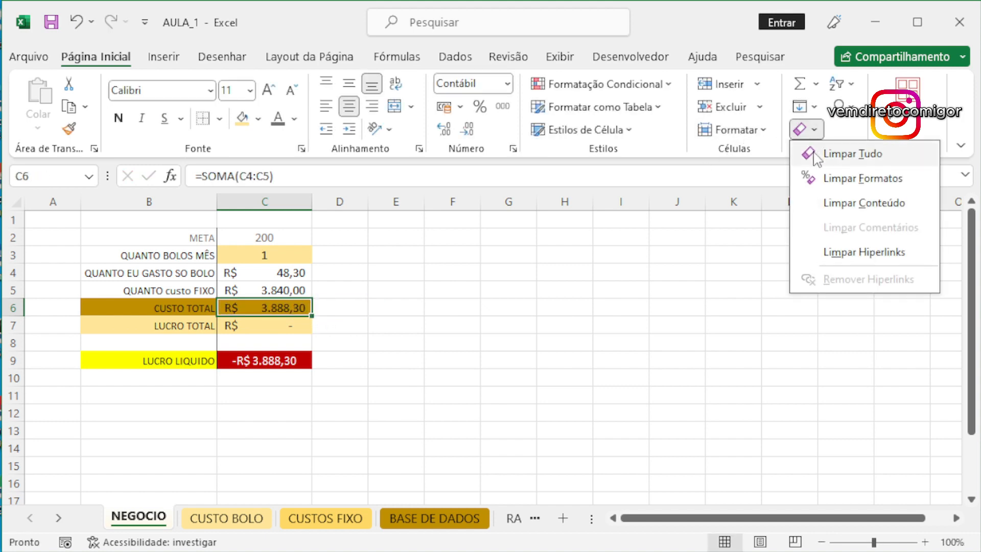
pyautogui.click(814, 155)
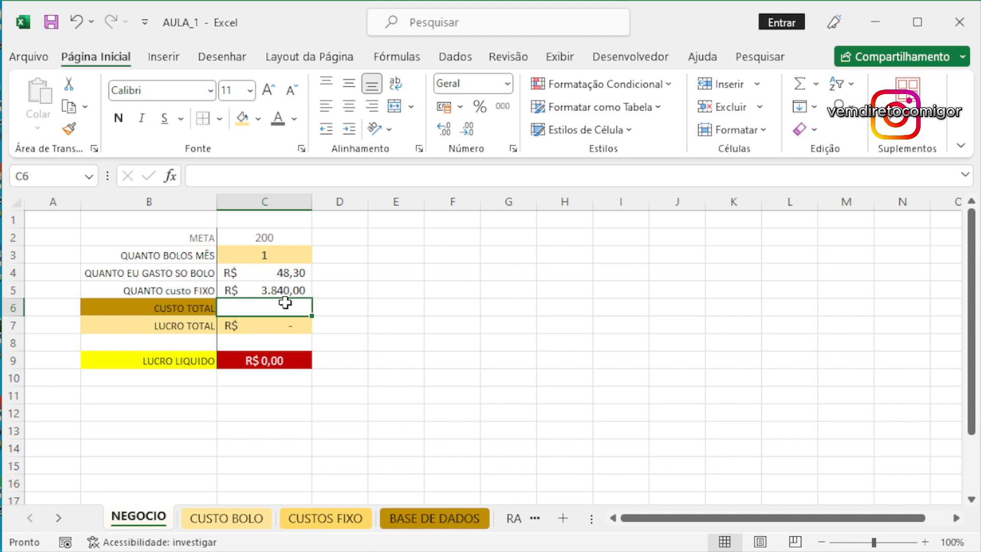
pyautogui.write('=')
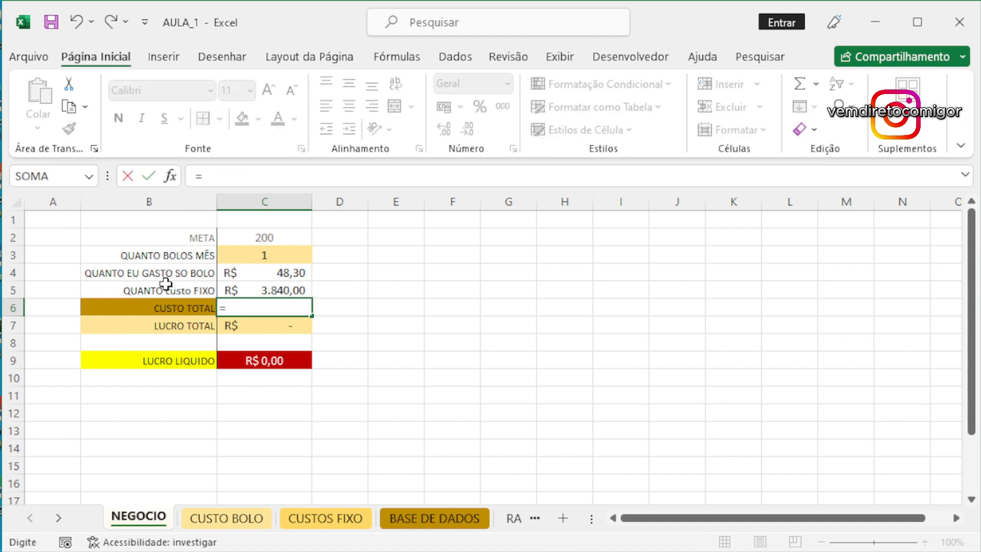
pyautogui.click(235, 290)
pyautogui.write('+')
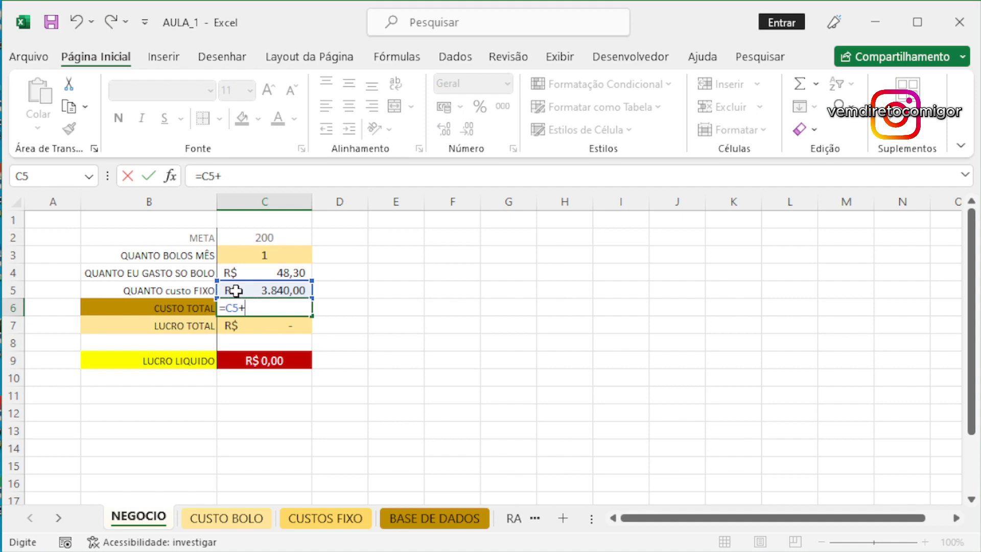
pyautogui.click(296, 273)
pyautogui.press('Return')
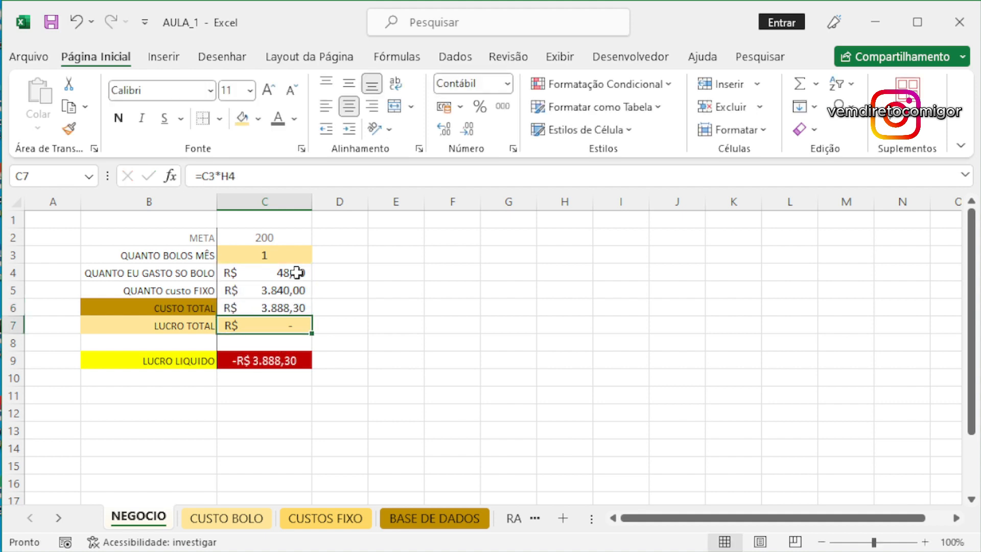
# - Set QUANTO BOLOS MÊS in C3 of NEGOCIO to 100
pyautogui.click(273, 251)
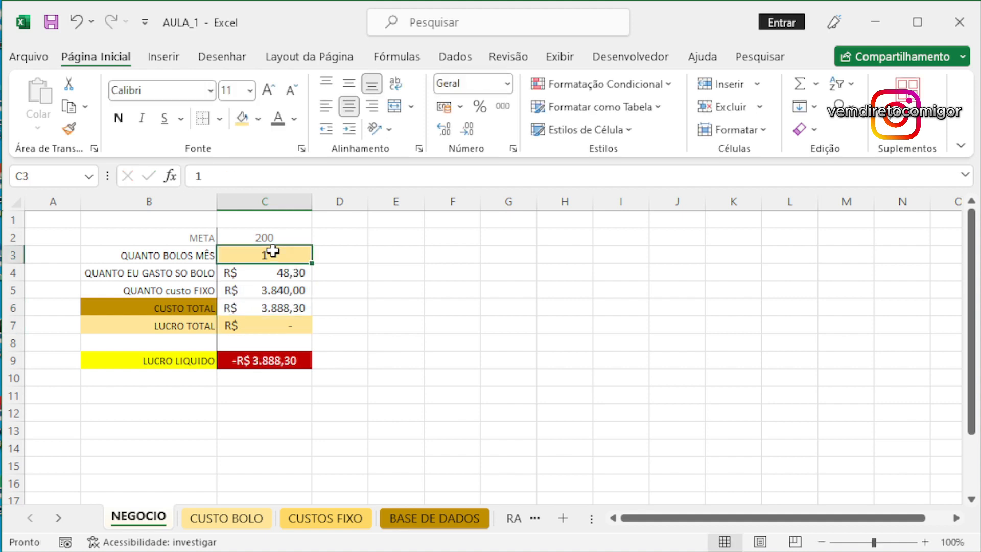
pyautogui.write('100')
pyautogui.press('Return')
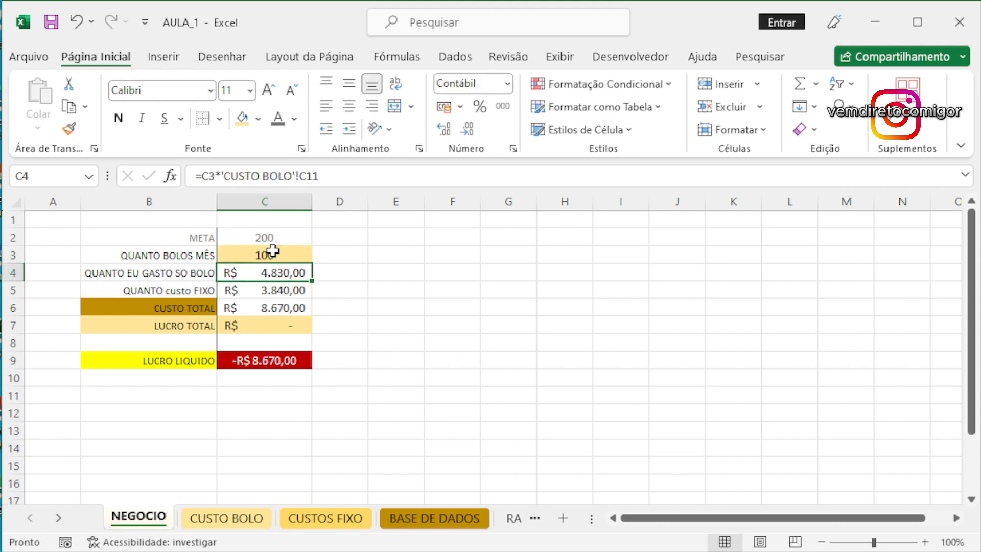
pyautogui.click(277, 309)
pyautogui.moveTo(207, 307); pyautogui.dragTo(271, 290)
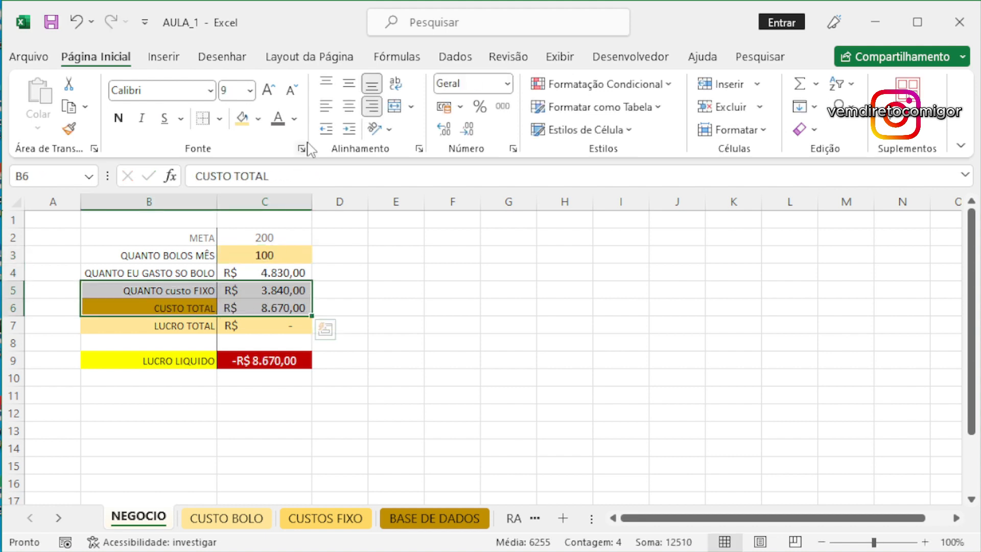
pyautogui.click(259, 118)
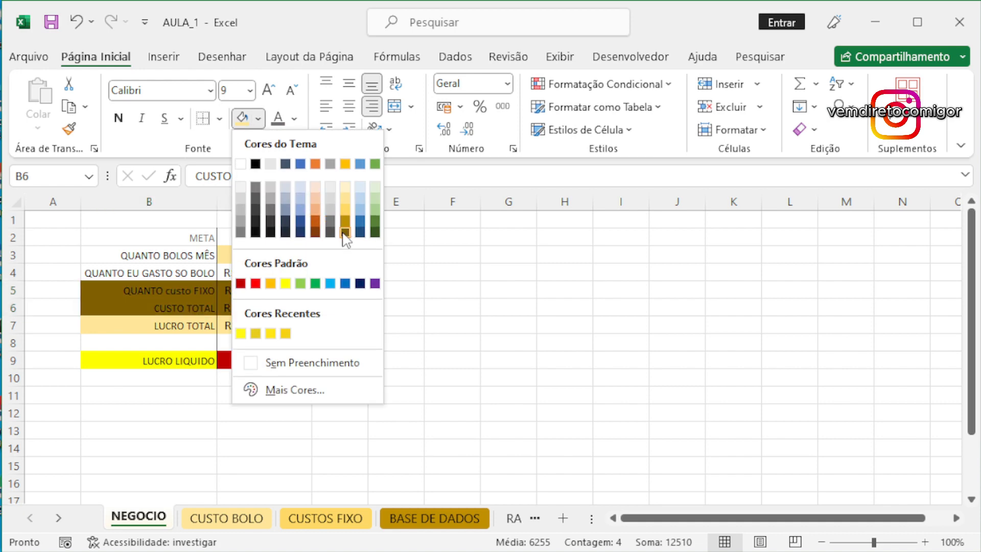
pyautogui.click(449, 272)
# - Fill the CUSTO TOTAL row B6:C6 with the darkest gold theme shade and make its text white
pyautogui.moveTo(202, 309); pyautogui.dragTo(231, 308)
pyautogui.click(258, 118)
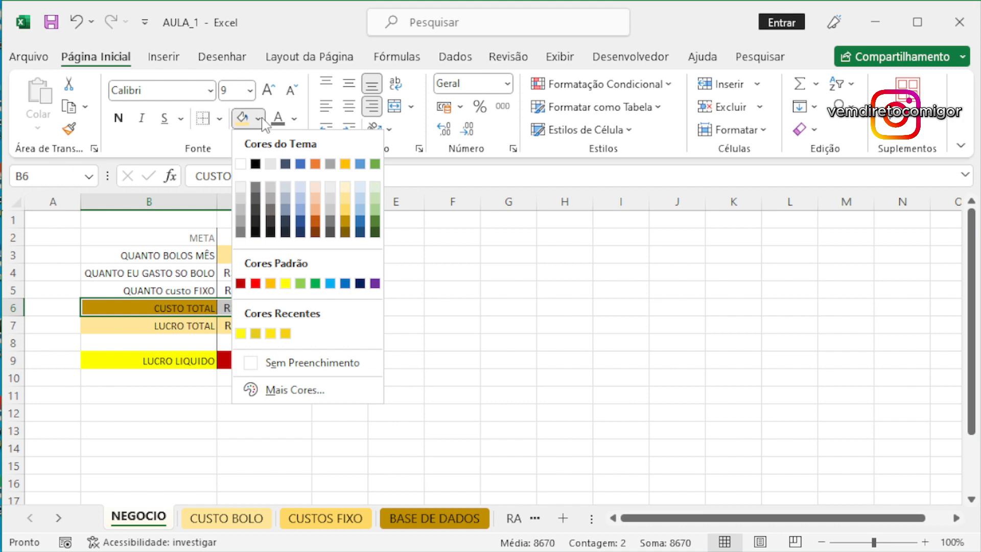
pyautogui.click(346, 236)
pyautogui.click(294, 118)
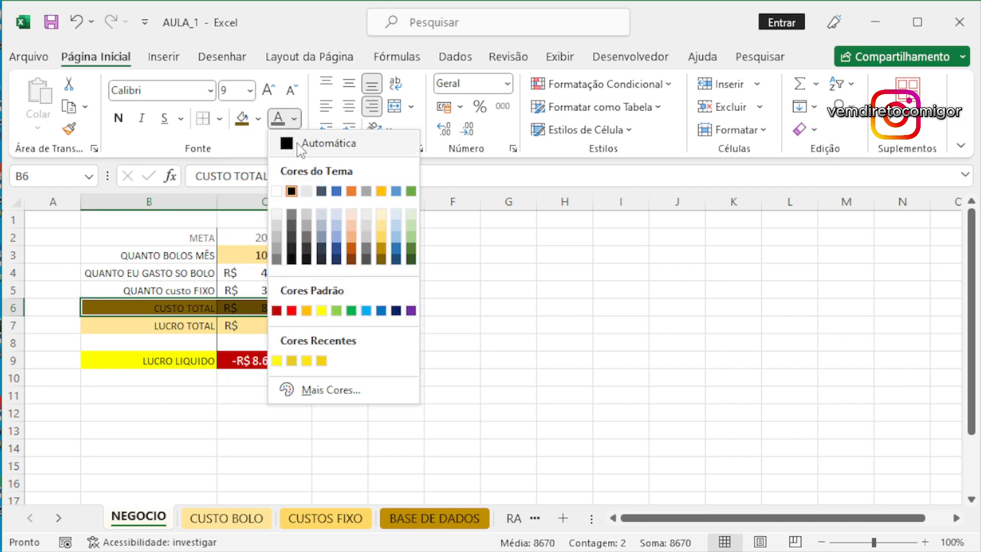
pyautogui.click(276, 190)
pyautogui.click(447, 290)
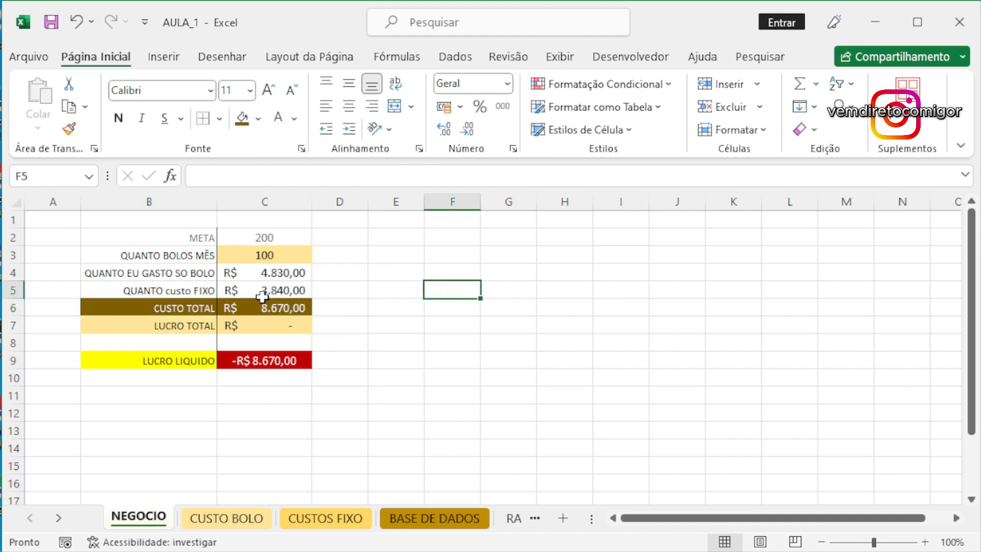
pyautogui.click(278, 326)
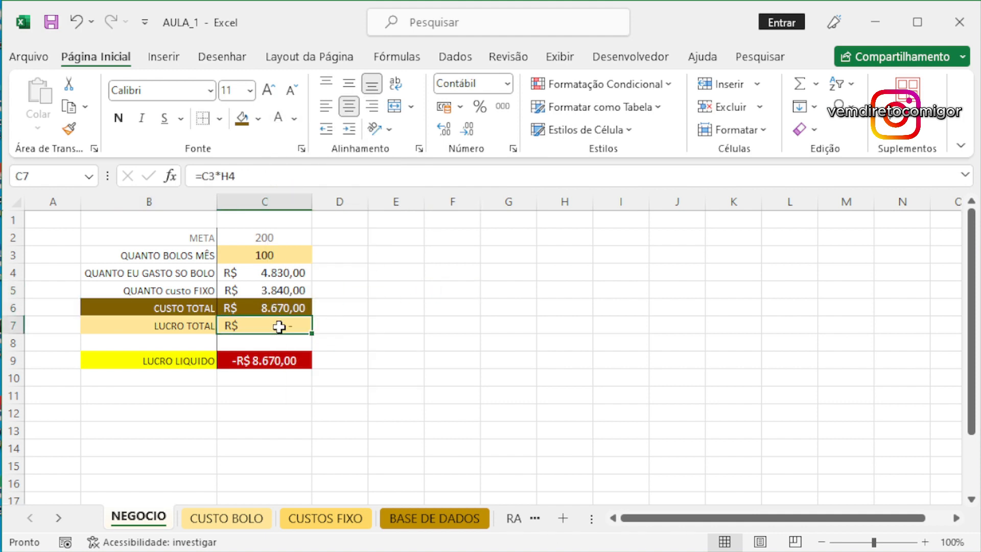
pyautogui.write('=')
pyautogui.moveTo(340, 289); pyautogui.dragTo(325, 309)
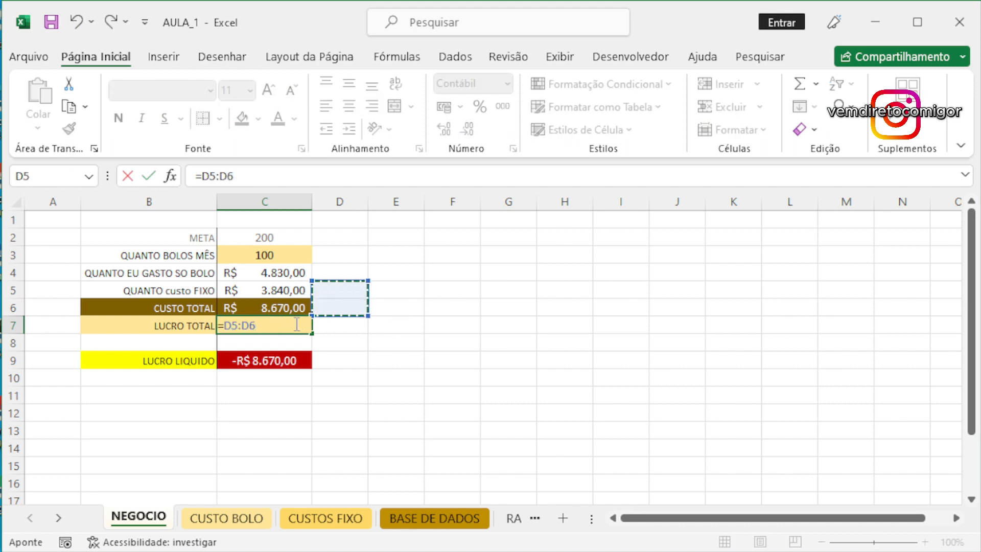
pyautogui.press('Escape')
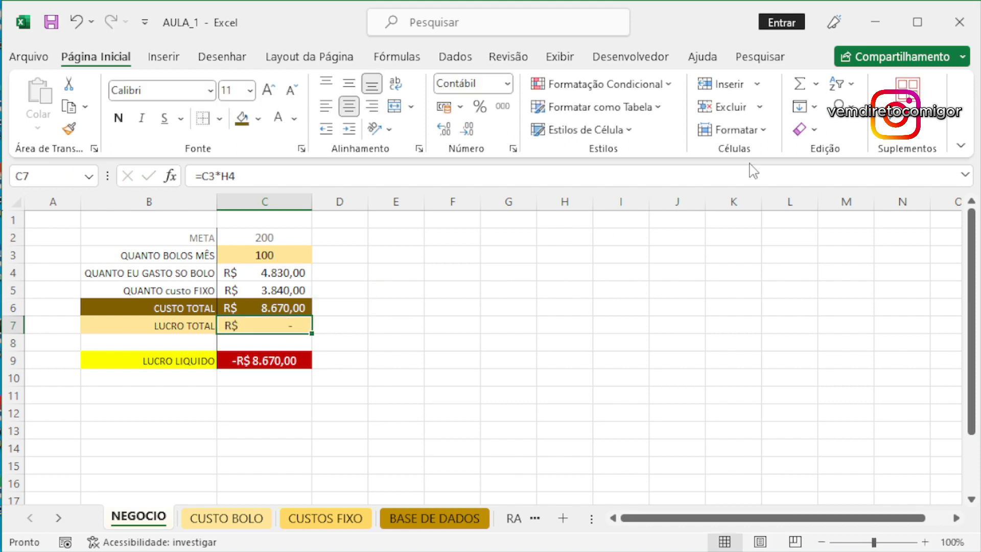
# - Clear all contents and formatting from the LUCRO TOTAL cell C7 of NEGOCIO
pyautogui.click(806, 129)
pyautogui.click(816, 155)
pyautogui.moveTo(492, 271); pyautogui.dragTo(460, 271)
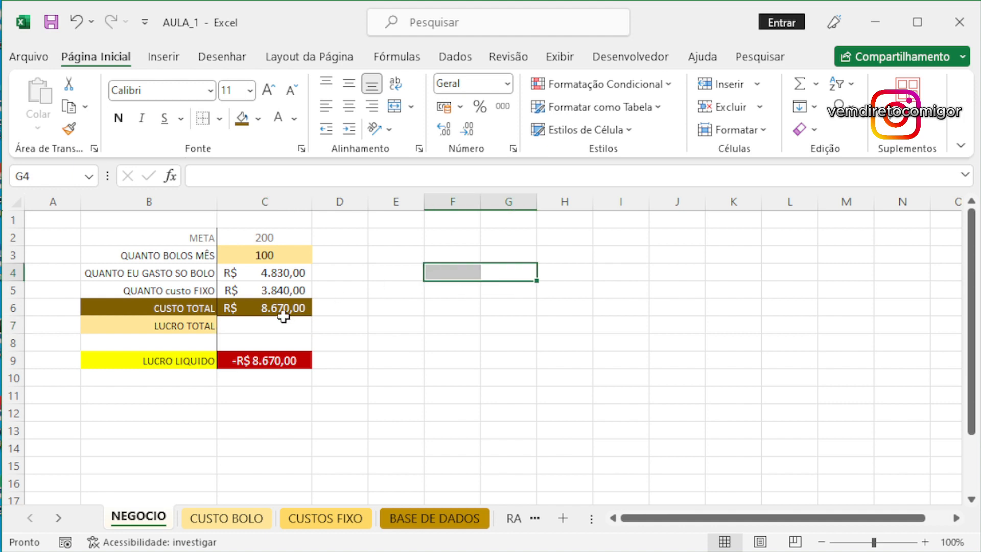
# - Fill the LUCRO TOTAL cell C7 with the same light gold theme shade as its label
pyautogui.click(305, 325)
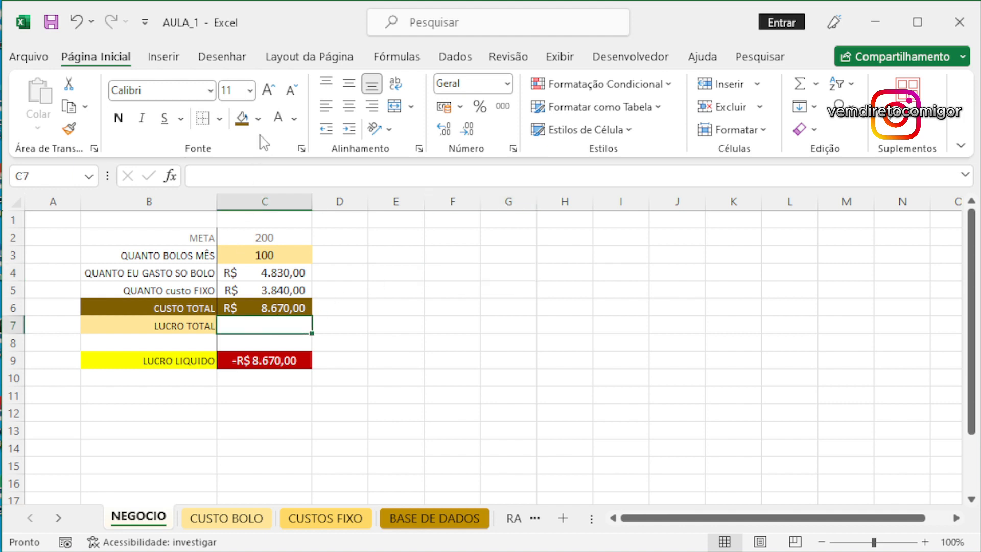
pyautogui.click(258, 119)
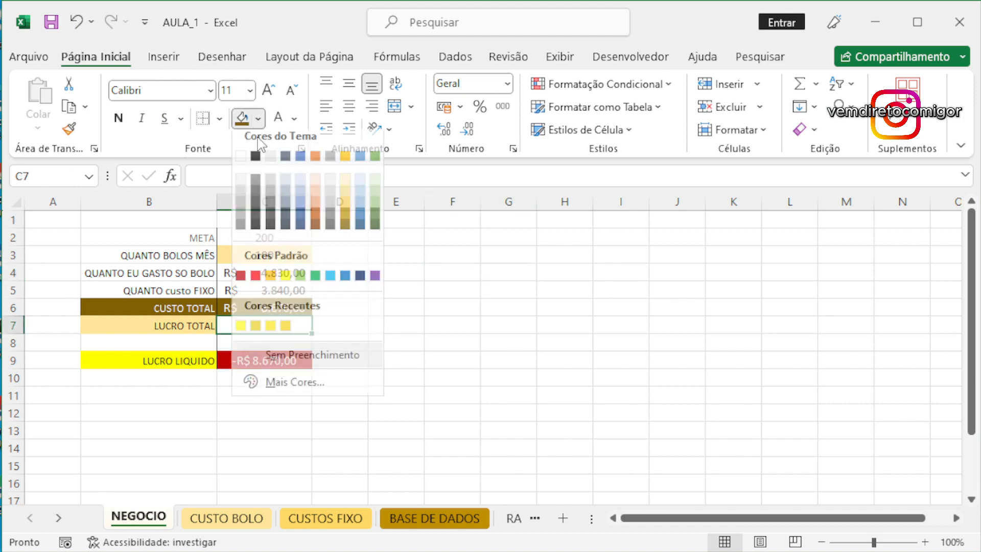
pyautogui.click(348, 202)
# - Enter =C3*'CUSTO BOLO'!C3 in the LUCRO TOTAL cell C7 of NEGOCIO
pyautogui.write('=')
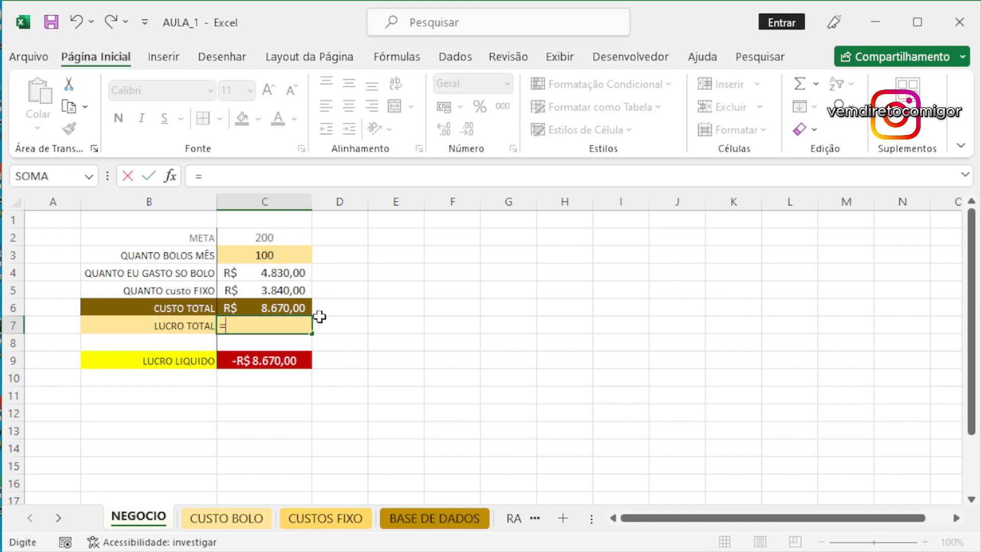
pyautogui.click(272, 255)
pyautogui.write('*')
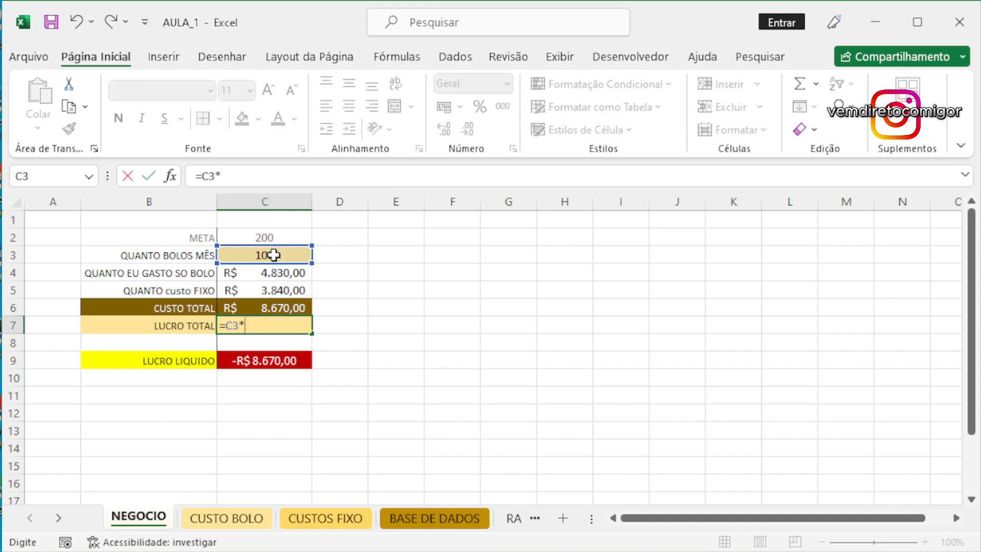
pyautogui.click(245, 518)
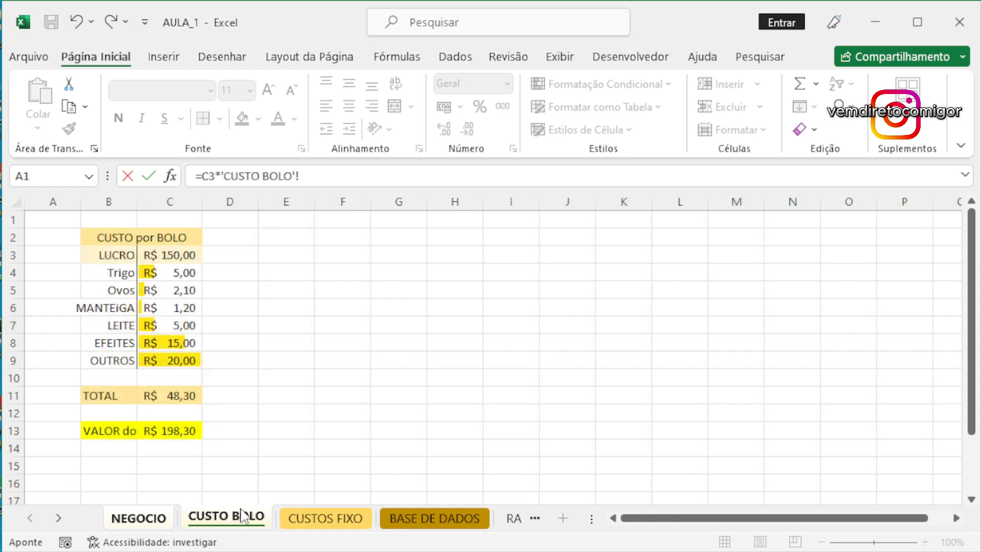
pyautogui.click(178, 254)
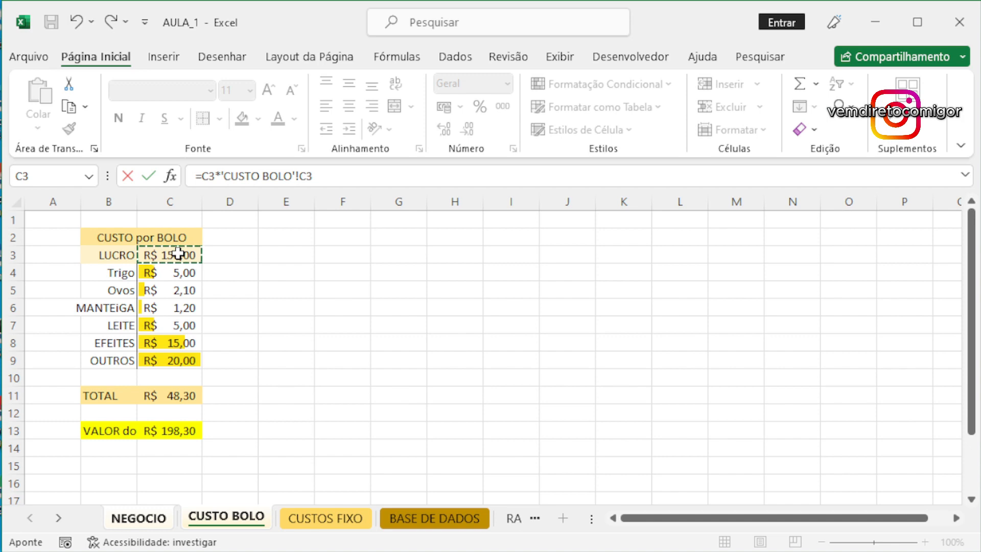
pyautogui.press('Return')
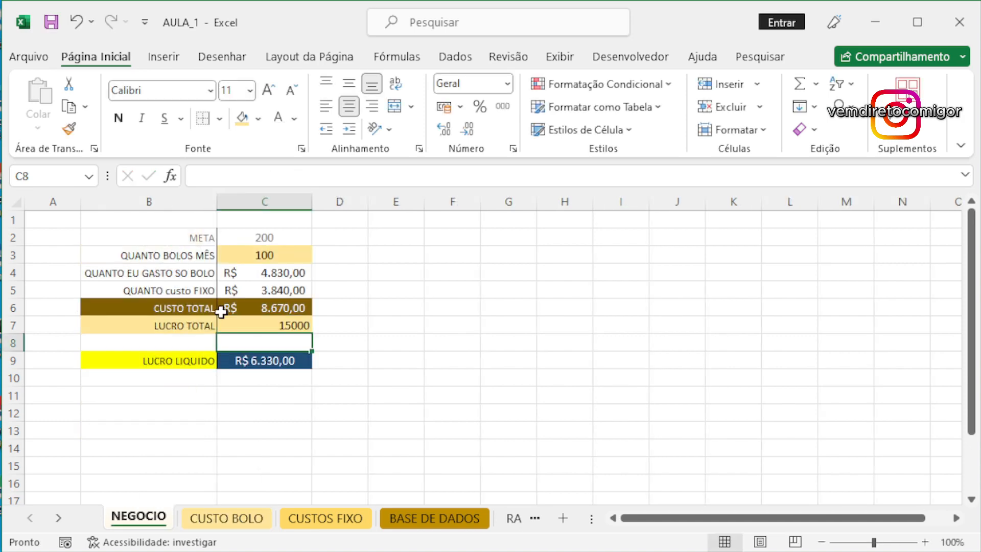
# - Format the LUCRO TOTAL cell C7 with the R$ accounting number format
pyautogui.click(278, 326)
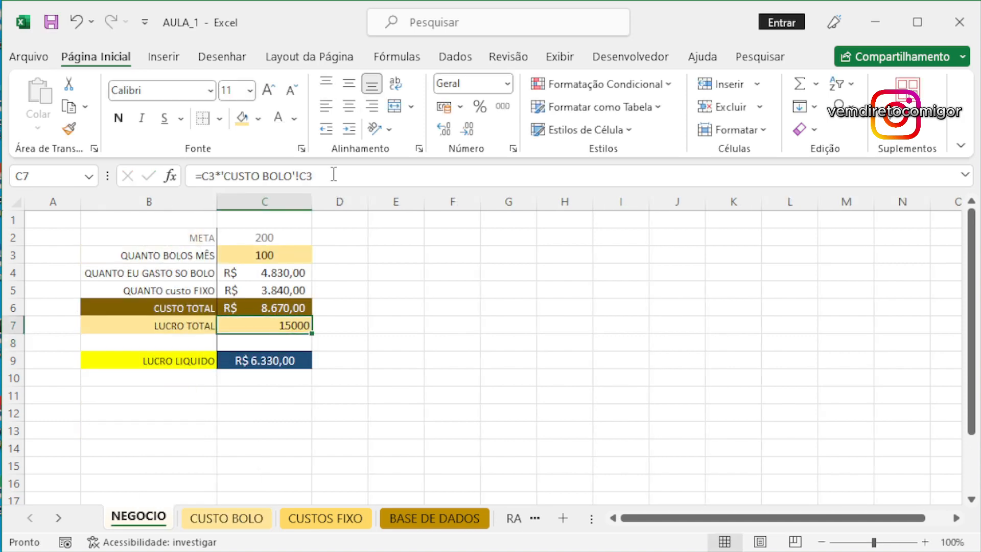
pyautogui.click(460, 106)
pyautogui.click(467, 128)
pyautogui.click(371, 289)
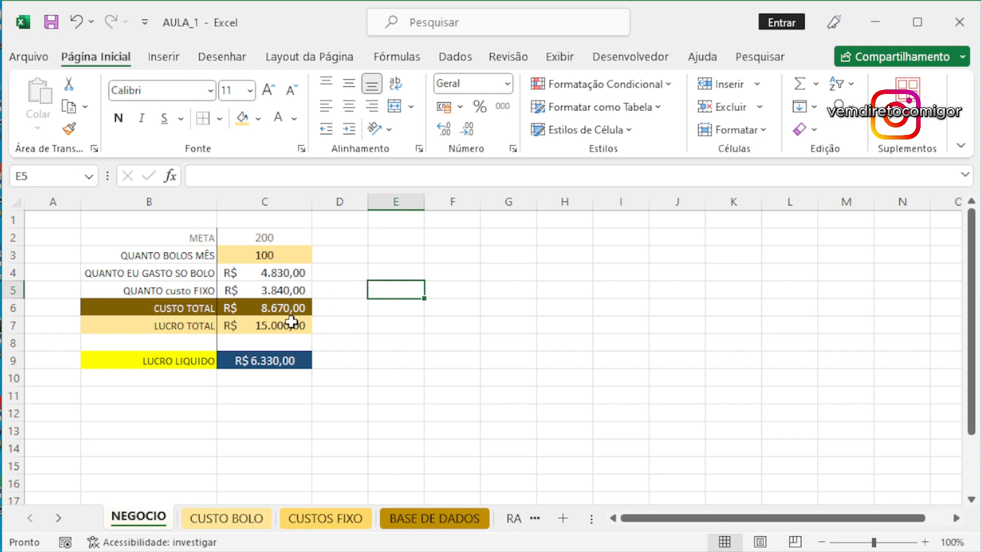
# - Review the conditional formatting rules applied to the LUCRO LIQUIDO cell C9, and close the rules manager without changes
pyautogui.click(276, 360)
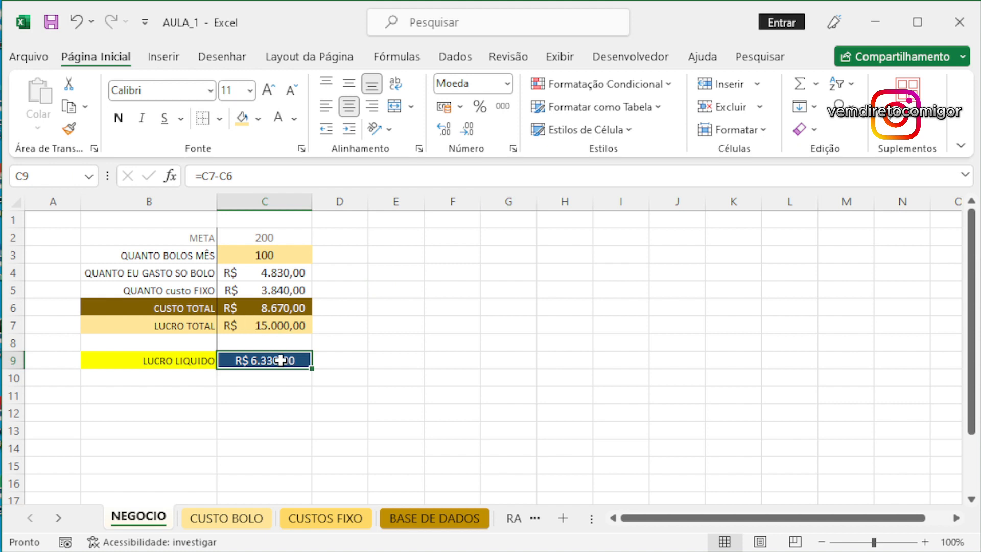
pyautogui.click(646, 91)
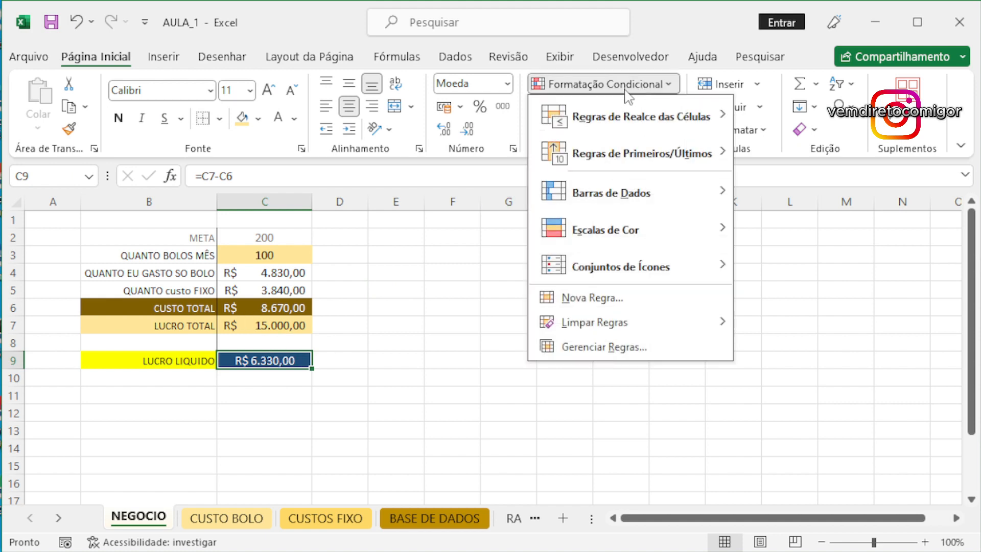
pyautogui.click(604, 347)
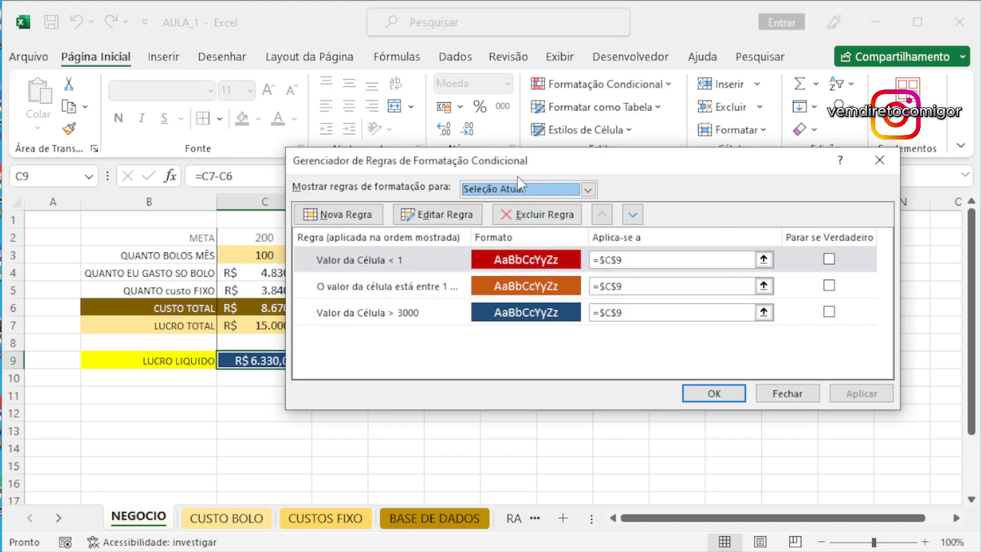
pyautogui.moveTo(518, 166); pyautogui.dragTo(629, 158)
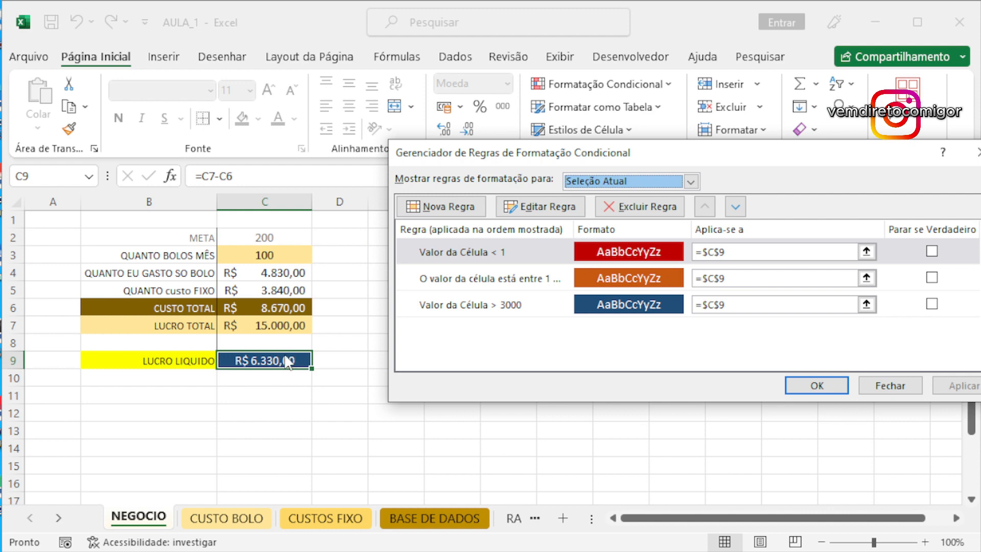
pyautogui.click(890, 385)
pyautogui.click(408, 240)
pyautogui.rightClick(408, 241)
pyautogui.press('Escape')
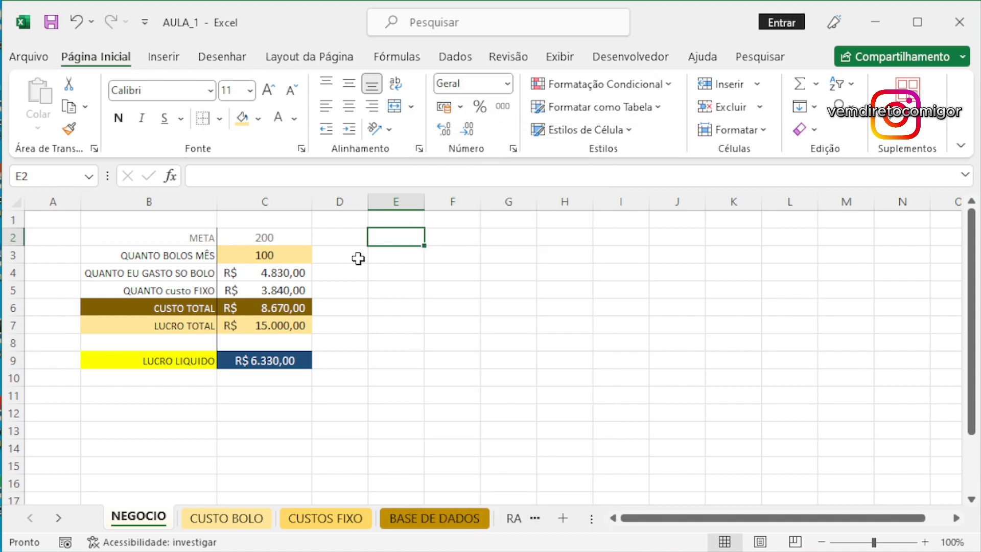
pyautogui.moveTo(182, 238); pyautogui.dragTo(265, 360)
pyautogui.hotkey('ctrl', 'c')
pyautogui.rightClick(424, 254)
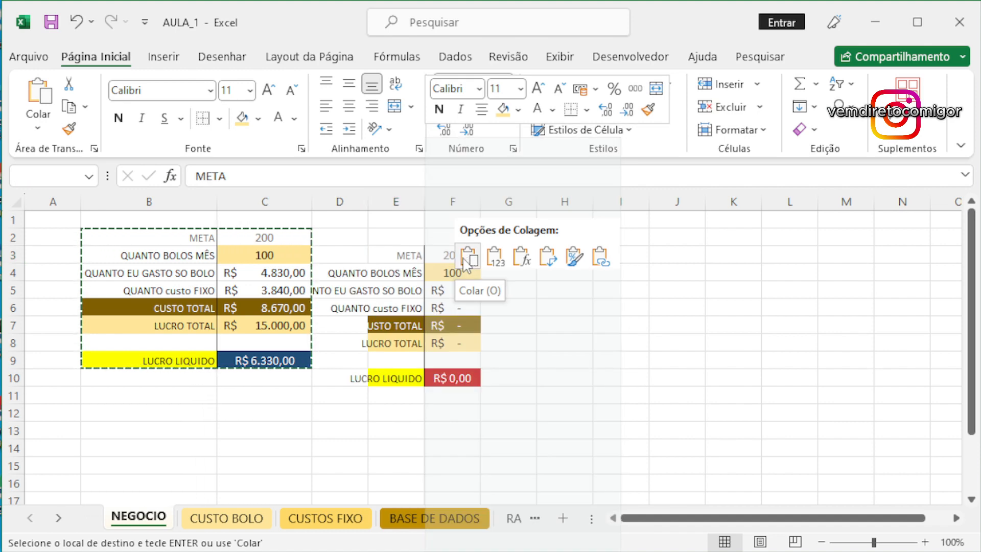
pyautogui.press('Escape')
pyautogui.click(406, 289)
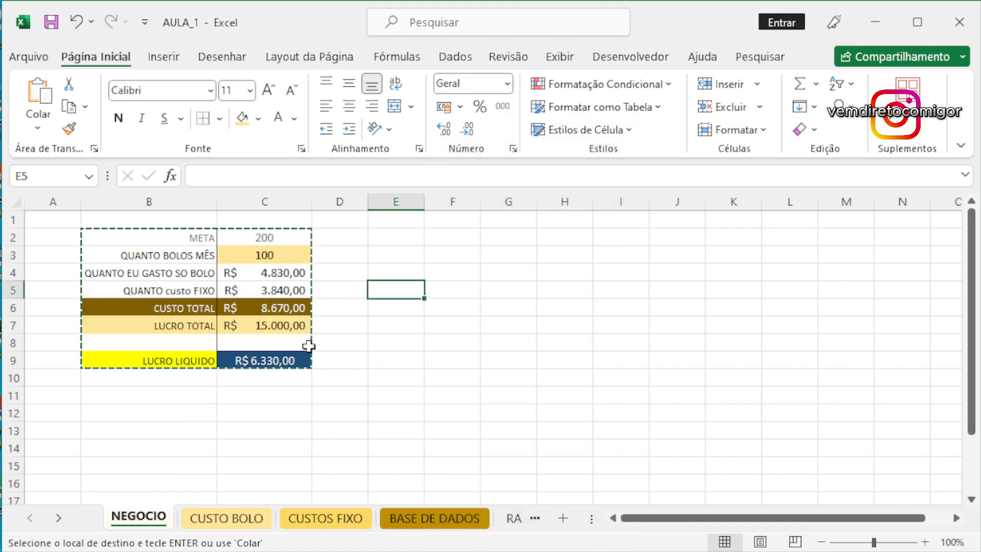
pyautogui.press('Escape')
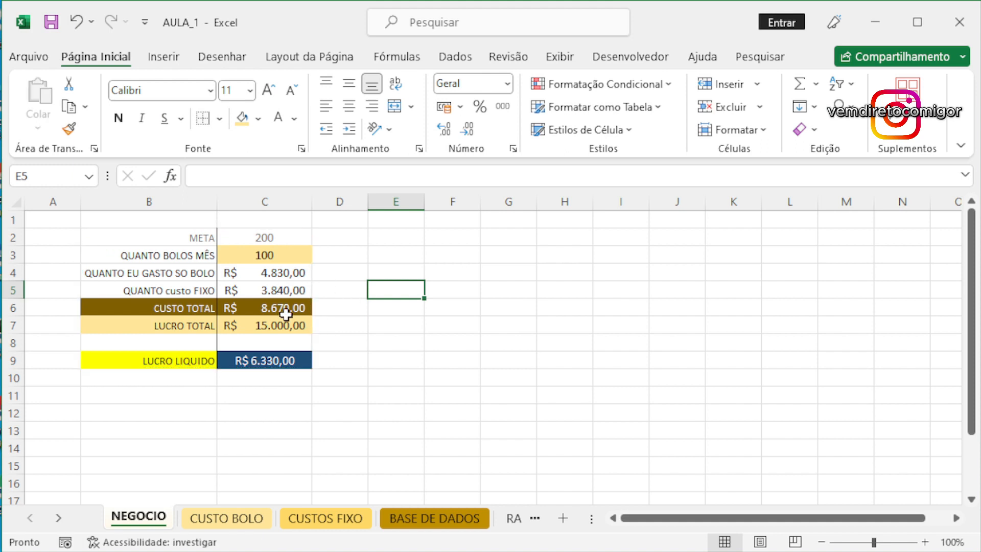
# - Test the profit calculation by setting QUANTO BOLOS MÊS in C3 to 1, 150 and 100 in turn
pyautogui.click(279, 253)
pyautogui.write('1')
pyautogui.press('Return')
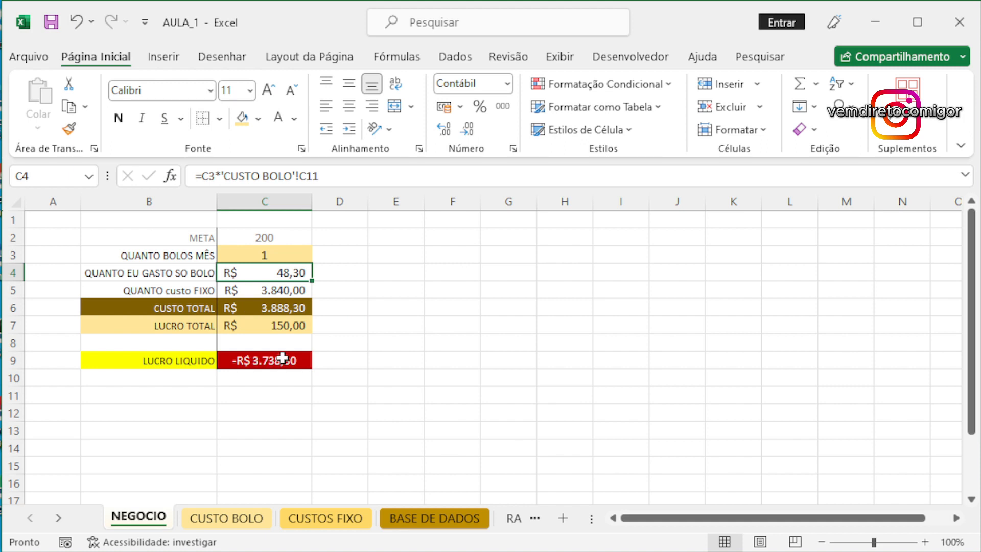
pyautogui.click(279, 252)
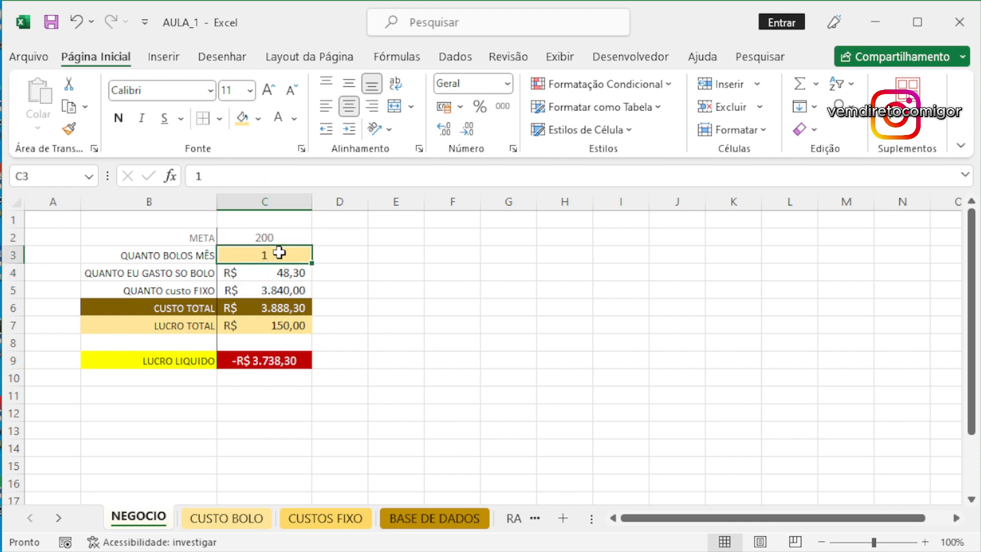
pyautogui.write('Q')
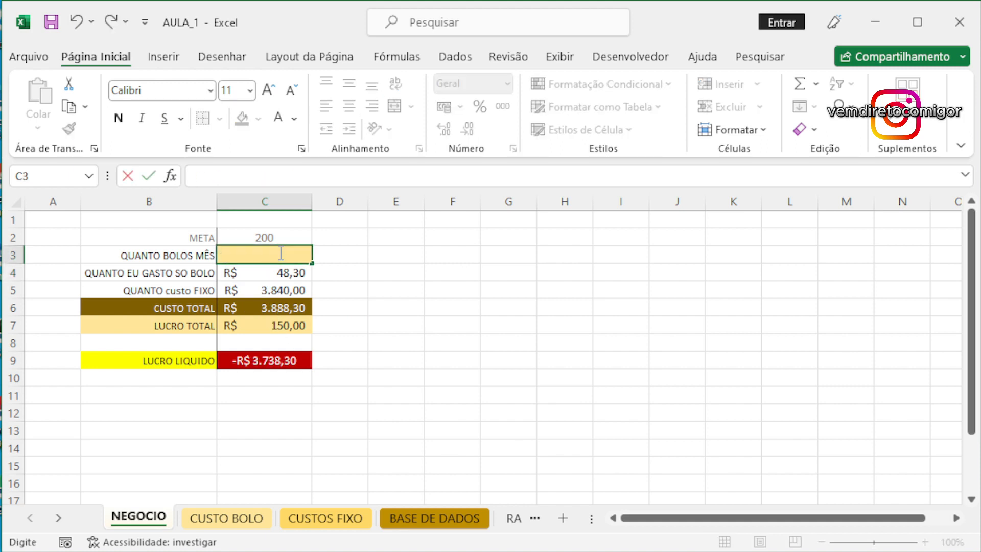
pyautogui.press('Return')
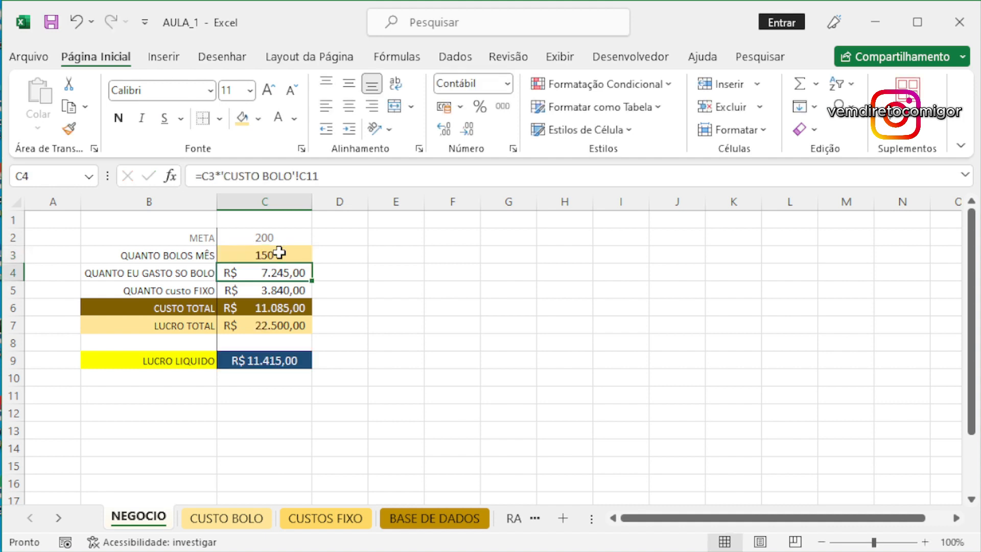
pyautogui.click(278, 252)
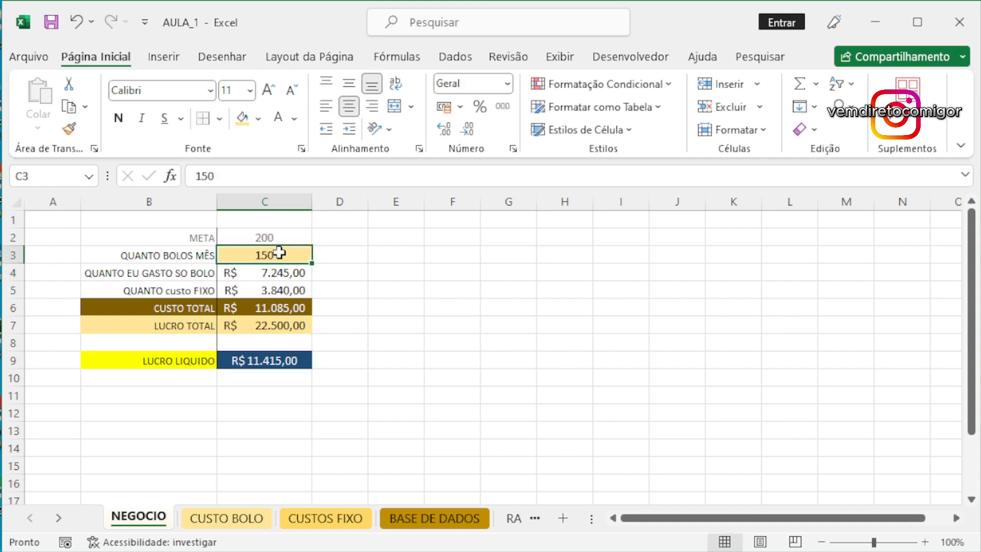
pyautogui.write('10')
pyautogui.press('Return')
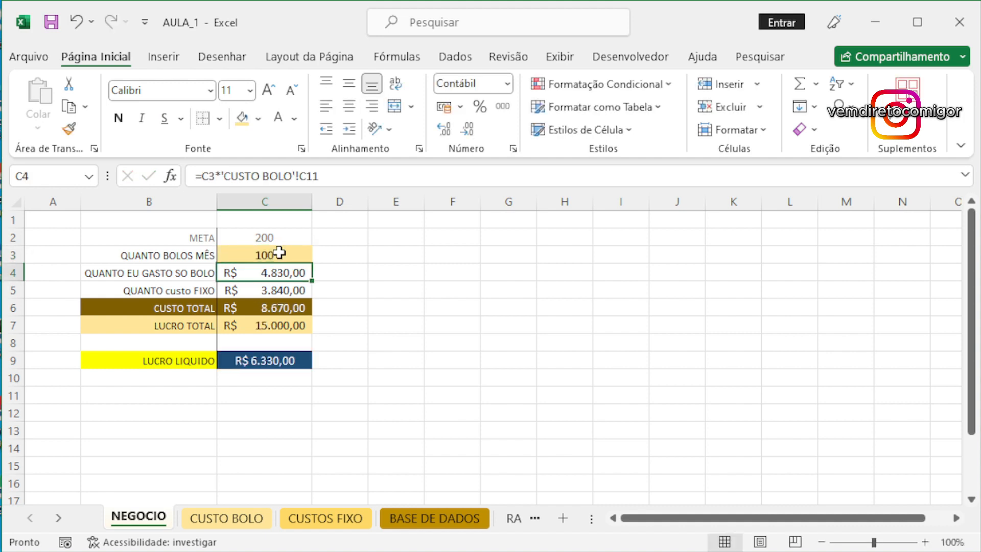
# - Test lower monthly sales by setting QUANTO BOLOS MÊS in C3 to 70, 50 and 20 in turn
pyautogui.click(279, 252)
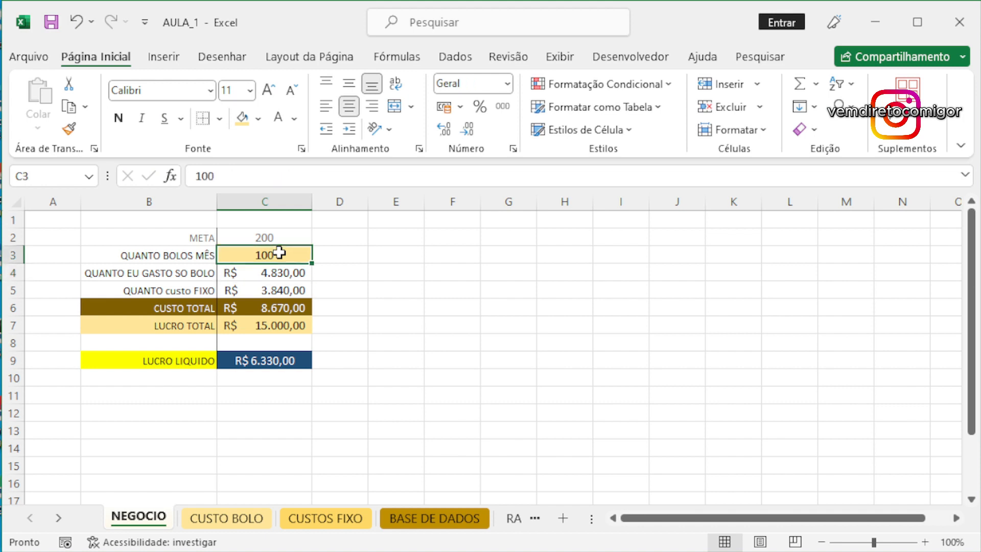
pyautogui.write('70')
pyautogui.press('Return')
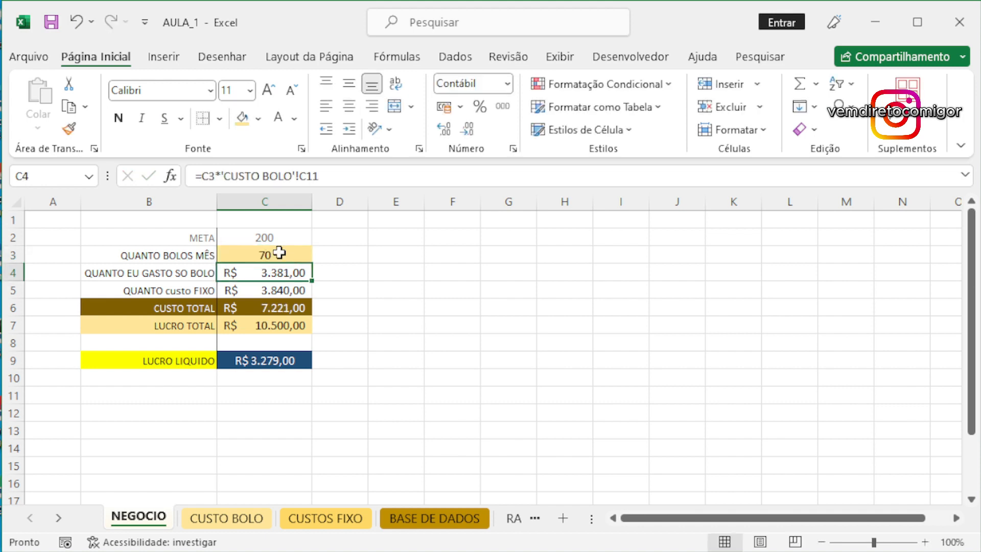
pyautogui.click(279, 252)
pyautogui.write('50')
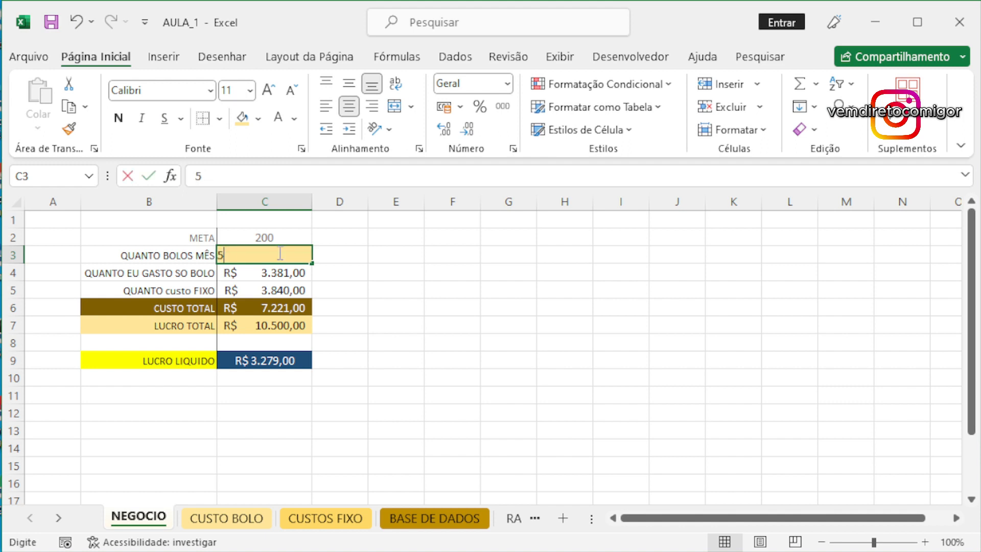
pyautogui.press('Return')
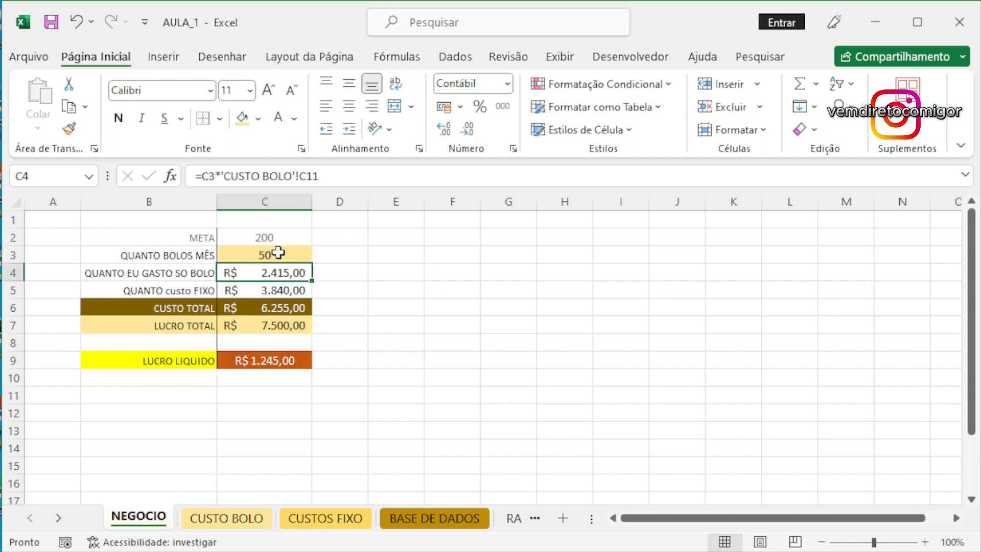
pyautogui.click(279, 252)
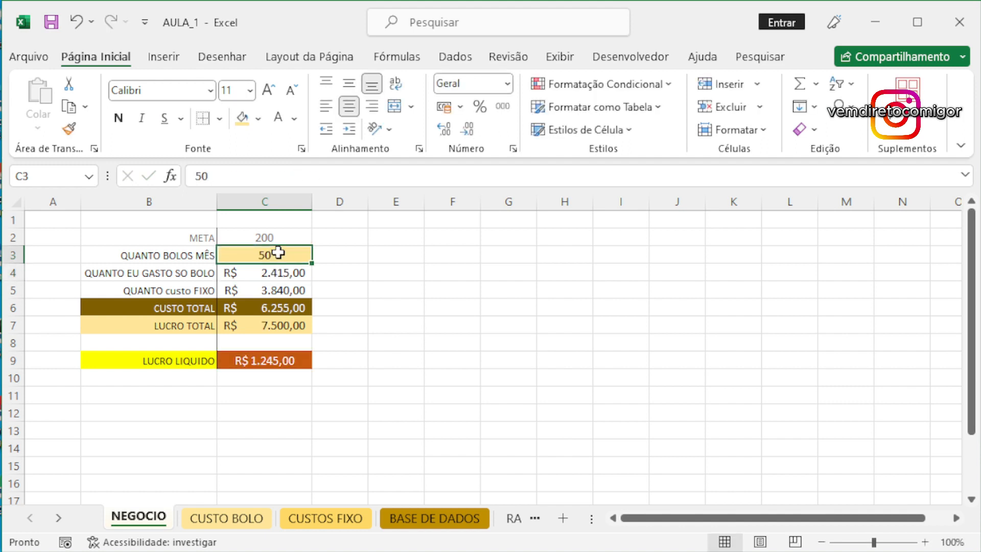
pyautogui.write('20')
pyautogui.press('Return')
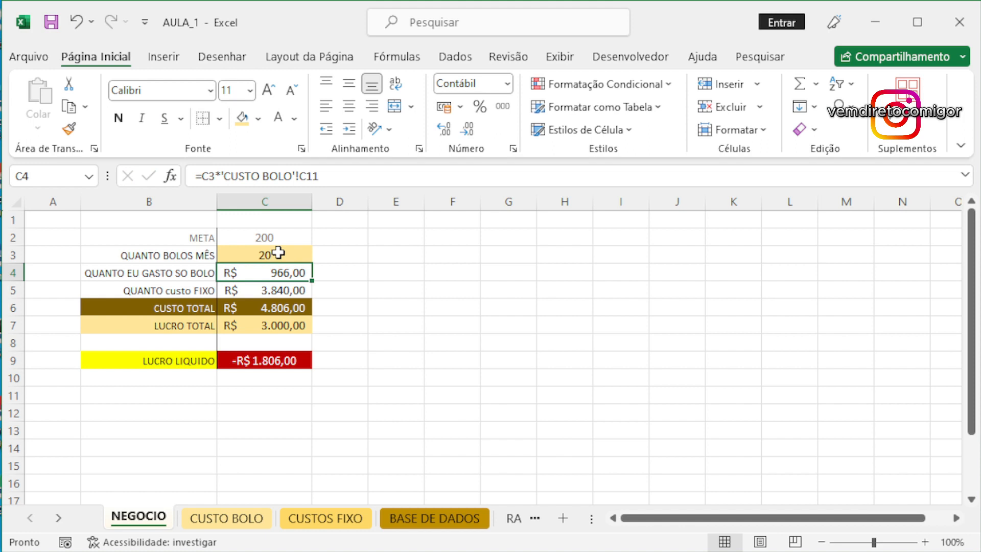
# - Set QUANTO BOLOS MÊS in C3 of NEGOCIO to 90
pyautogui.click(279, 251)
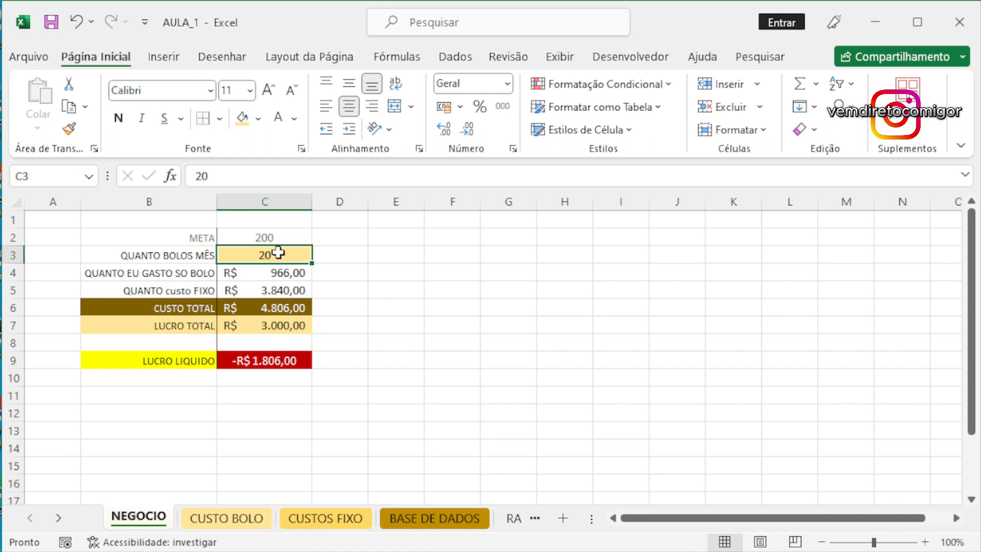
pyautogui.write('90')
pyautogui.press('Return')
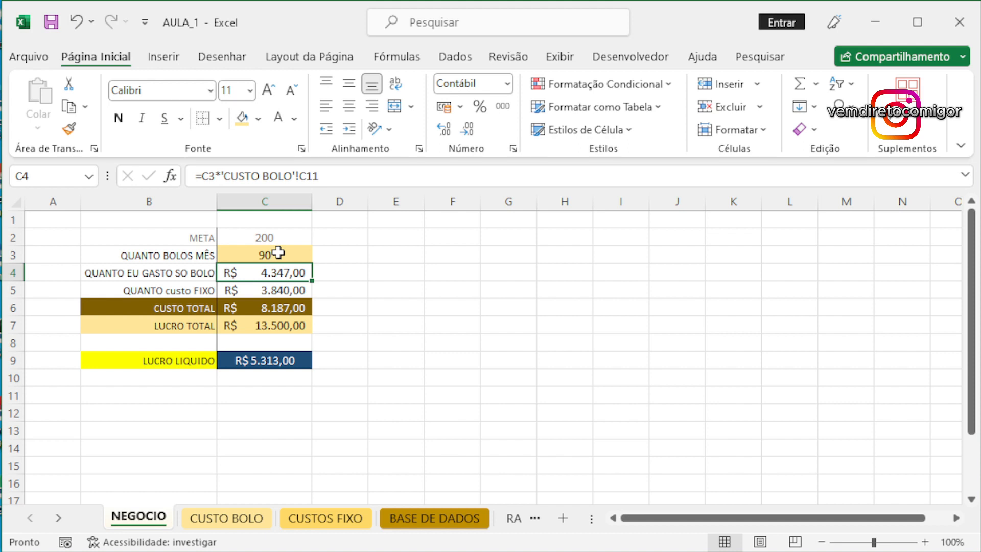
# - Set the META value in C2 of NEGOCIO to 100
pyautogui.click(287, 237)
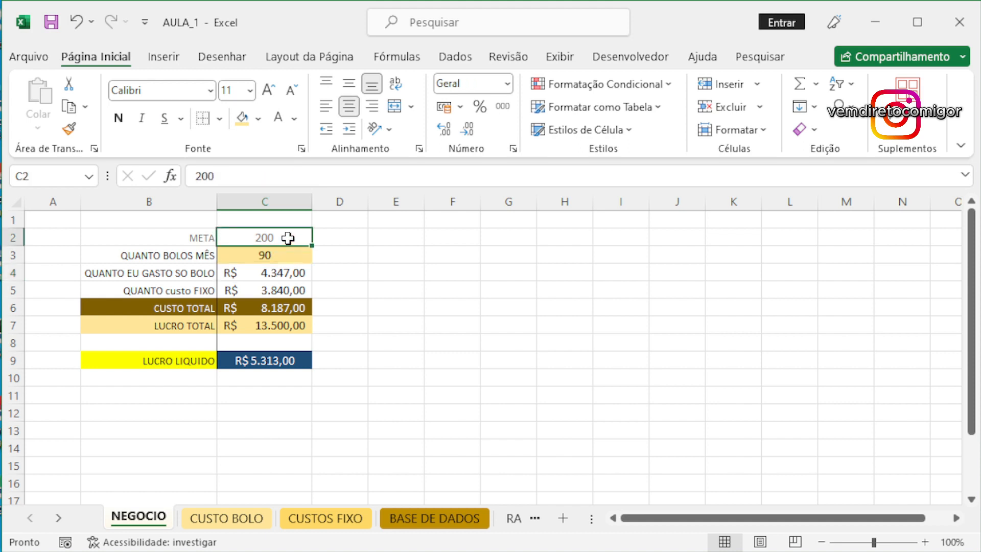
pyautogui.write('100')
pyautogui.press('Return')
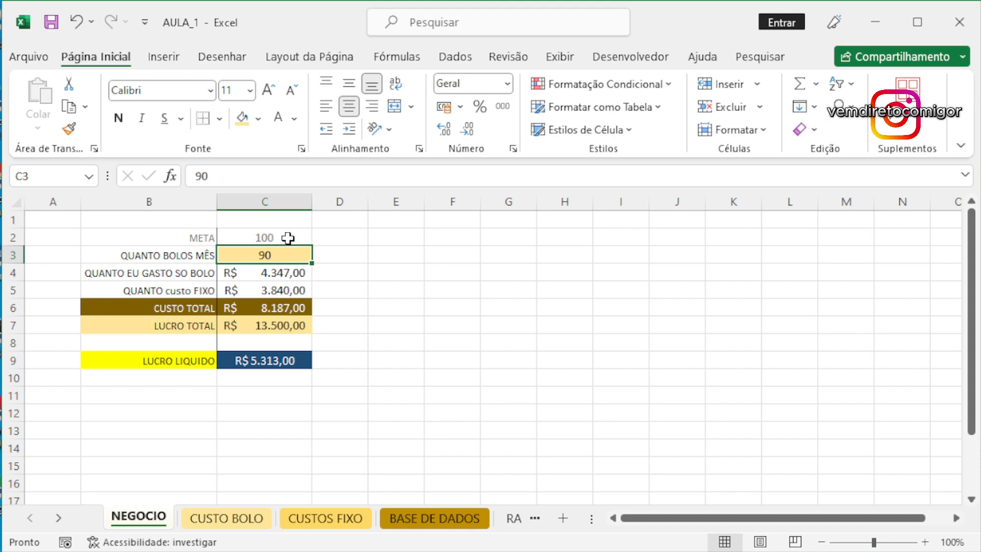
pyautogui.click(361, 313)
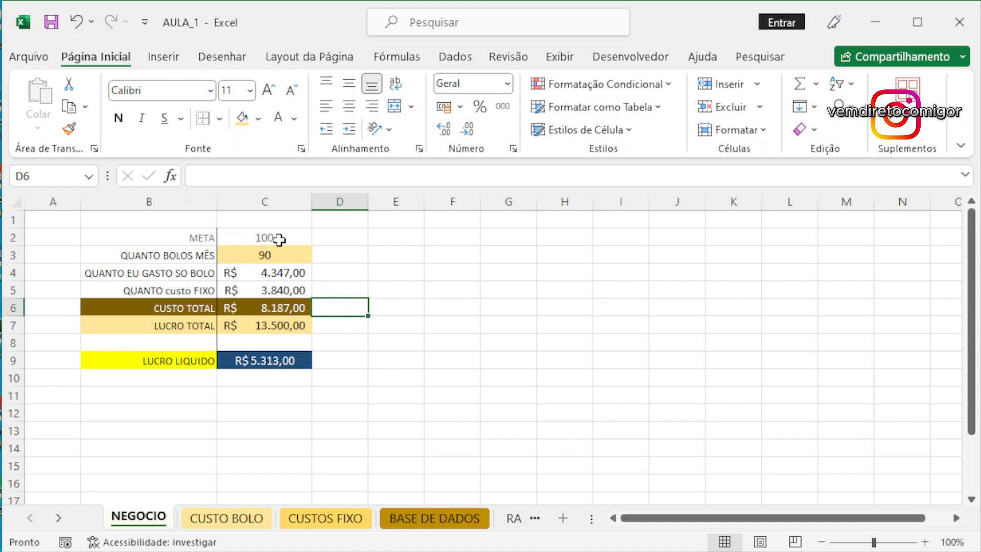
pyautogui.click(399, 242)
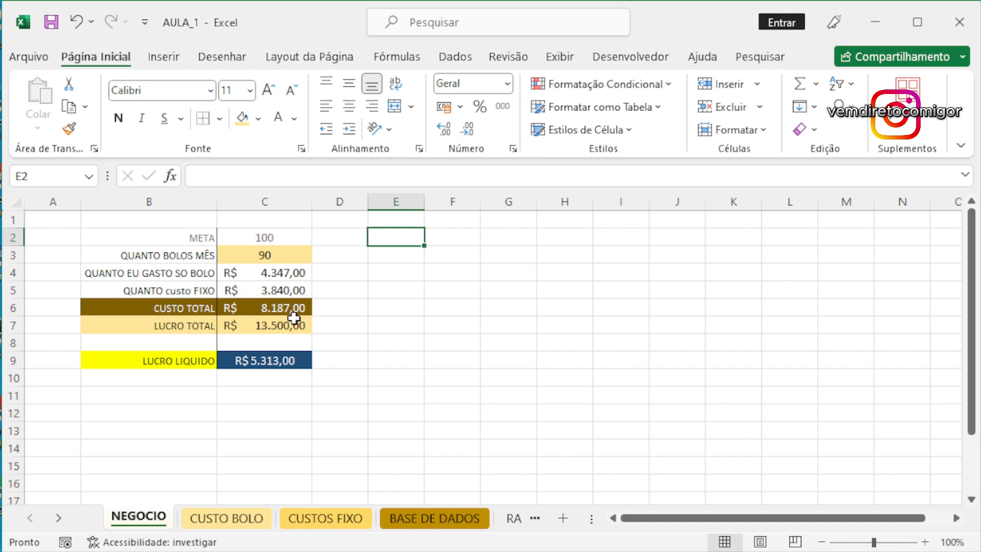
# - Try a 3D clustered column chart of B2:C9 with a grey gradient style beside the table, and delete it
pyautogui.click(387, 287)
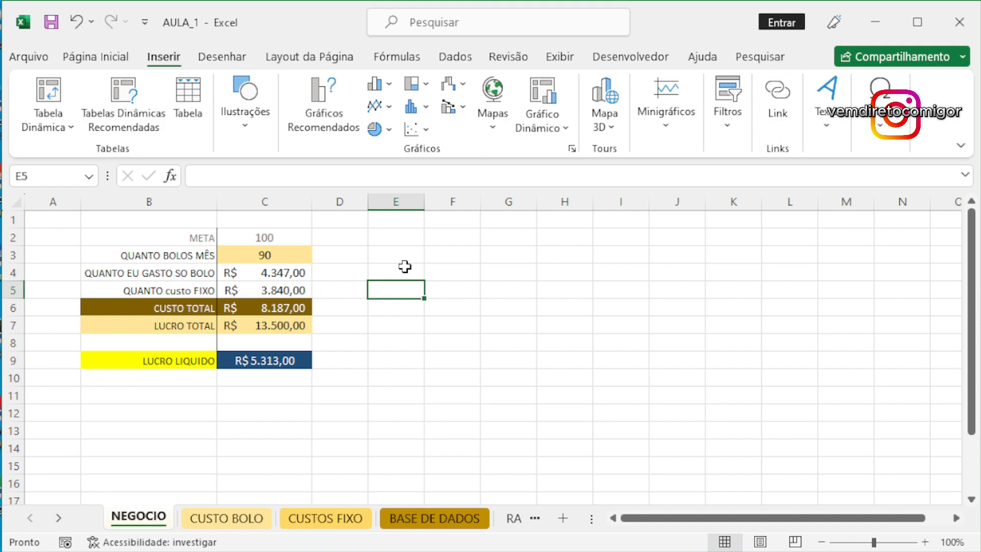
pyautogui.click(364, 268)
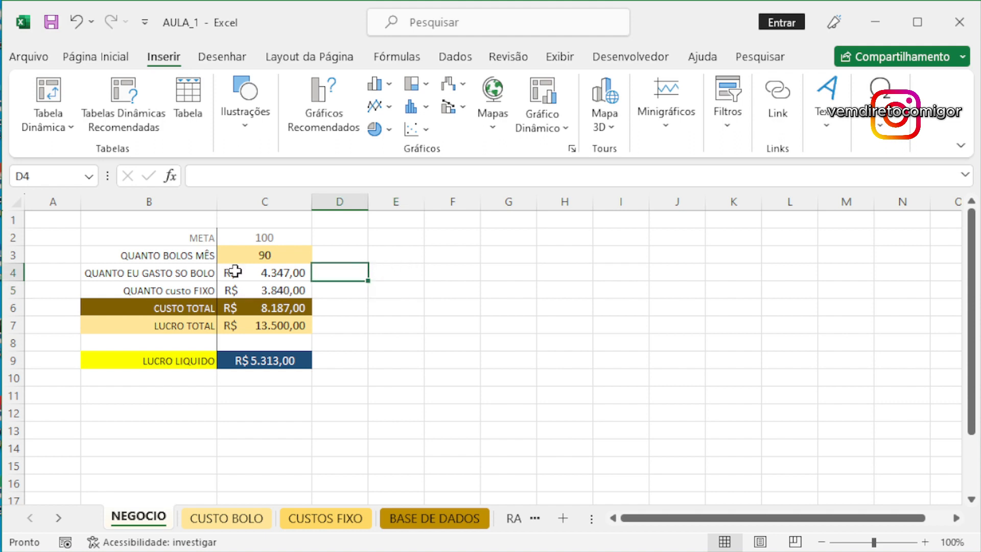
pyautogui.moveTo(160, 235); pyautogui.dragTo(286, 352)
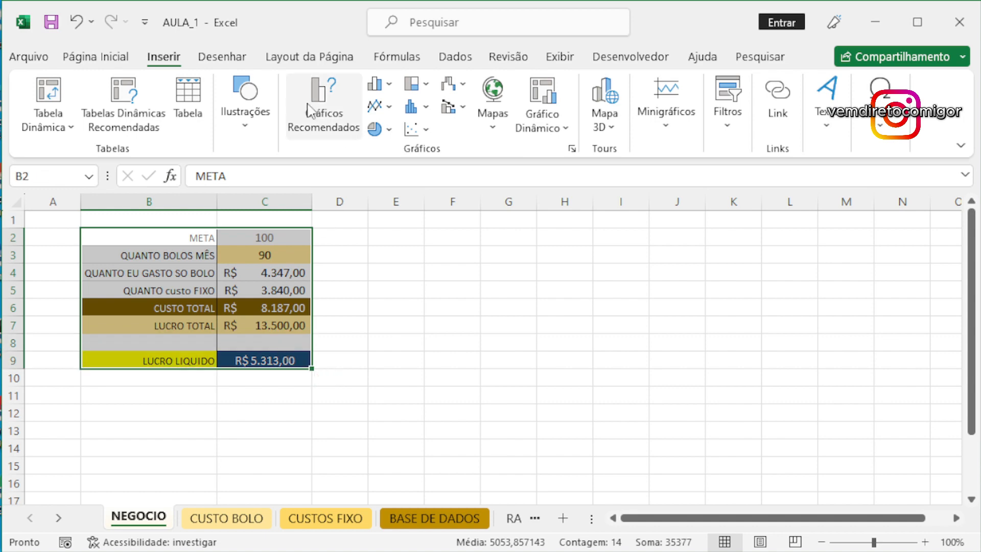
pyautogui.click(378, 83)
pyautogui.click(385, 228)
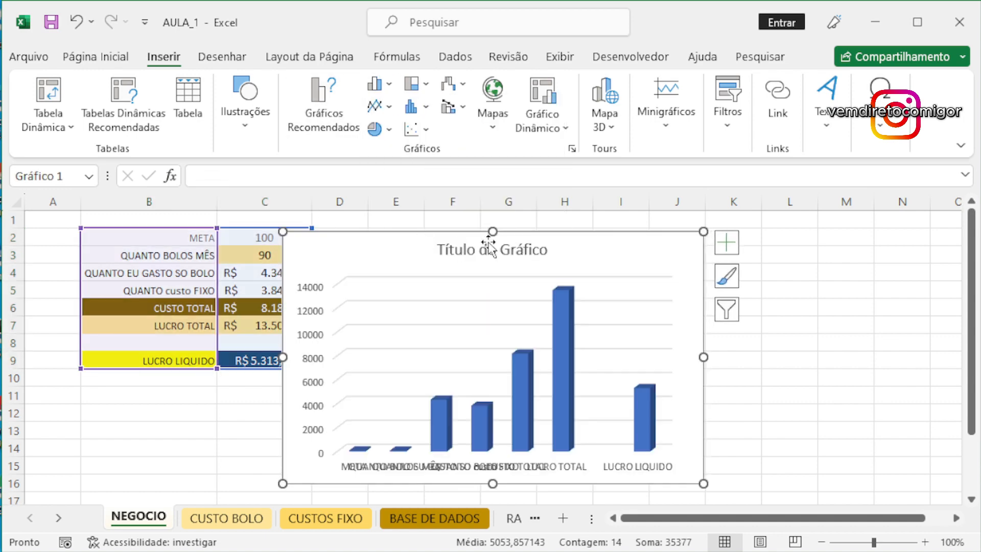
pyautogui.moveTo(429, 232); pyautogui.dragTo(566, 232)
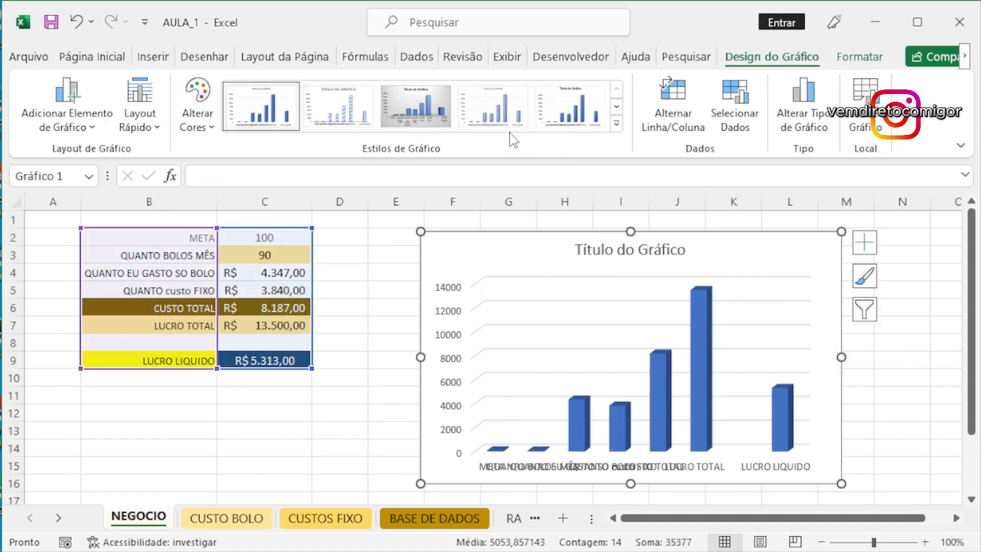
pyautogui.click(415, 105)
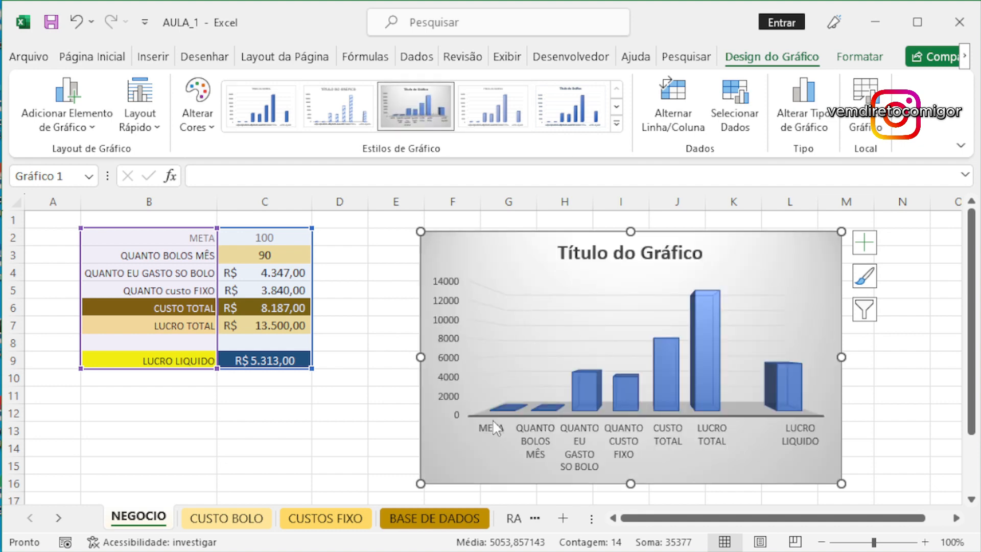
pyautogui.moveTo(718, 404)
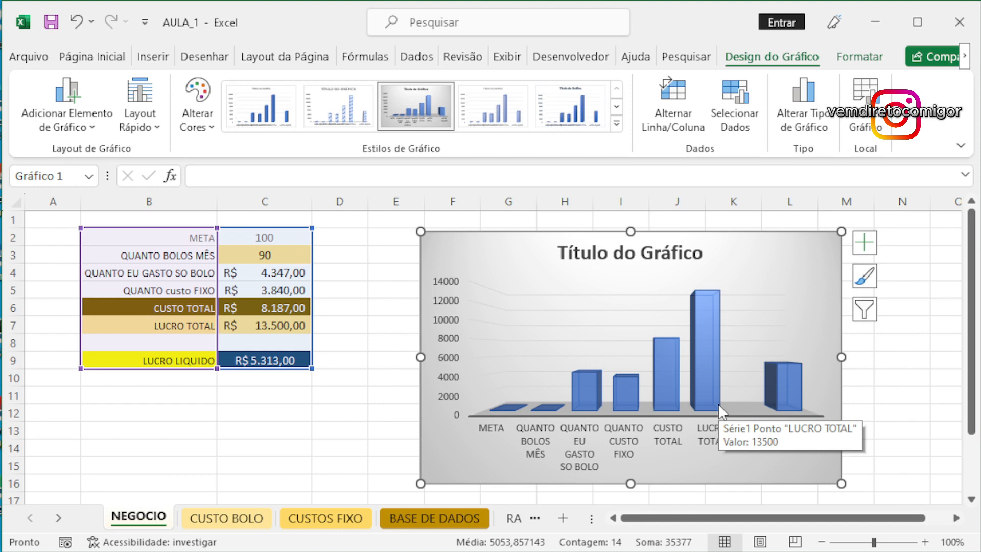
pyautogui.press('Delete')
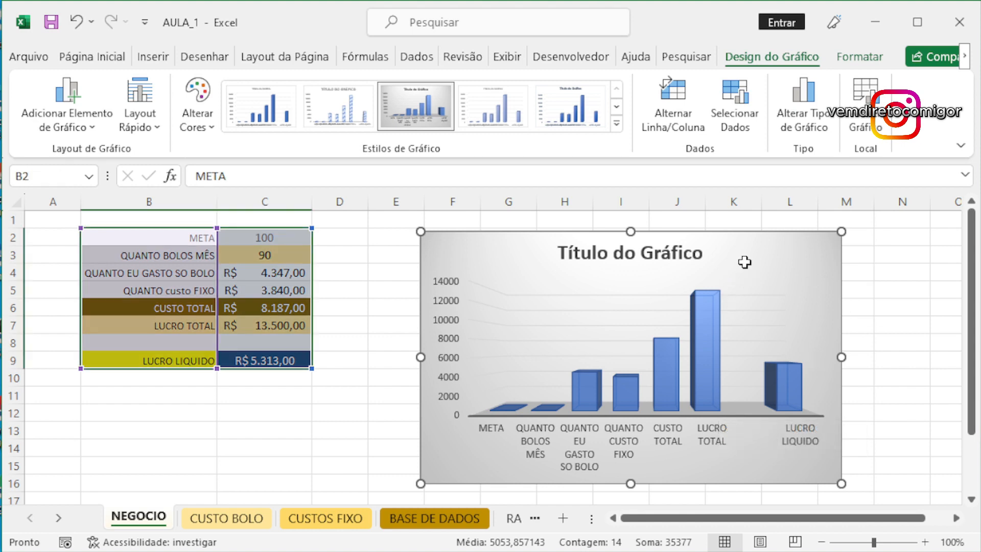
pyautogui.click(399, 290)
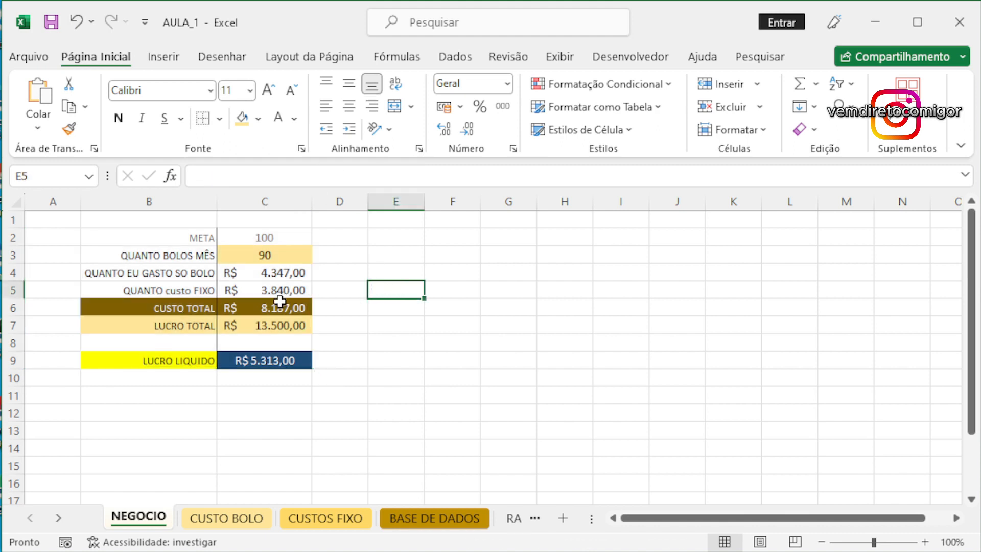
# - Insert a 2D clustered column chart from CUSTO TOTAL (B6:C6) and LUCRO LIQUIDO (B9:C9), and position it beside the table
pyautogui.moveTo(192, 308); pyautogui.dragTo(226, 322)
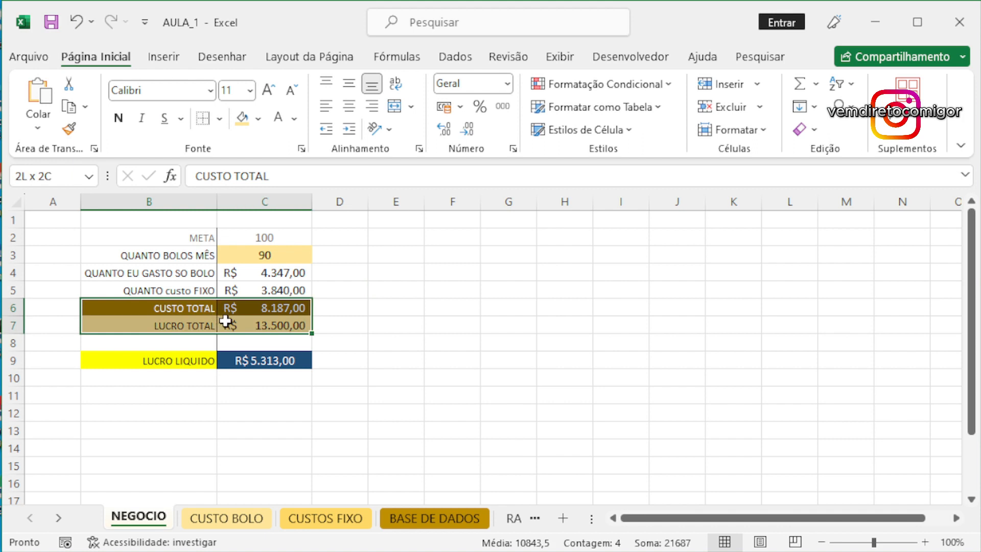
pyautogui.click(205, 308)
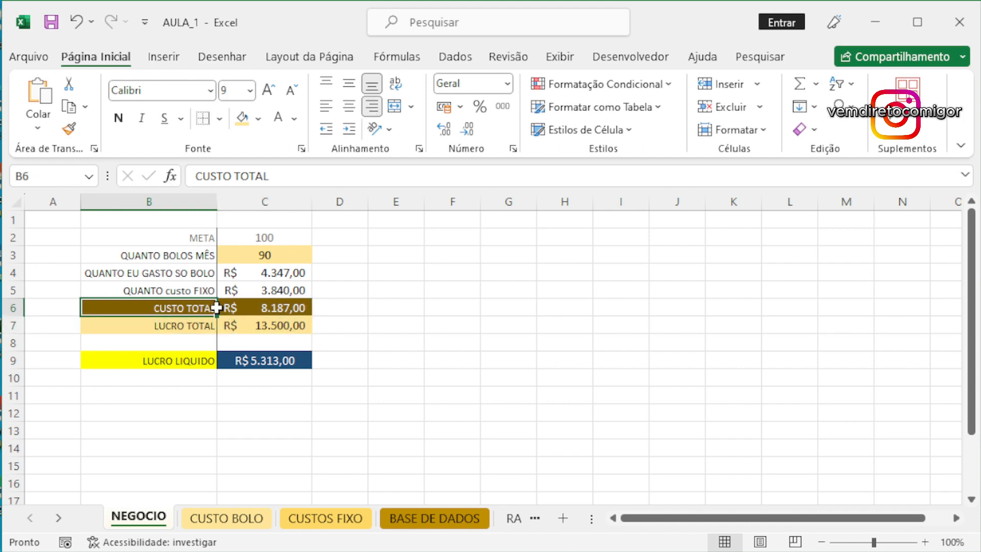
pyautogui.moveTo(217, 307); pyautogui.dragTo(243, 308)
pyautogui.keyDown('ctrl'); pyautogui.moveTo(186, 361); pyautogui.dragTo(244, 362); pyautogui.keyUp('ctrl')
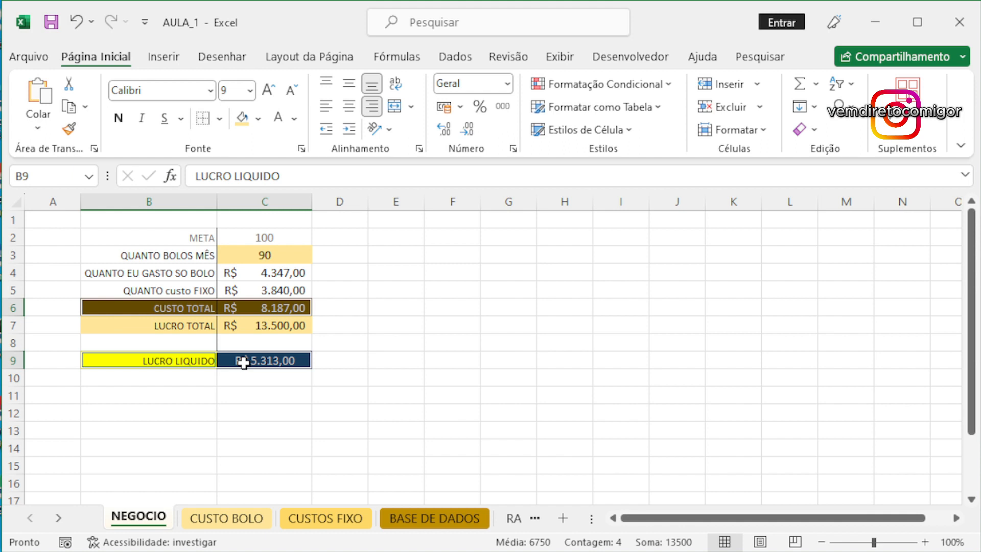
pyautogui.click(163, 57)
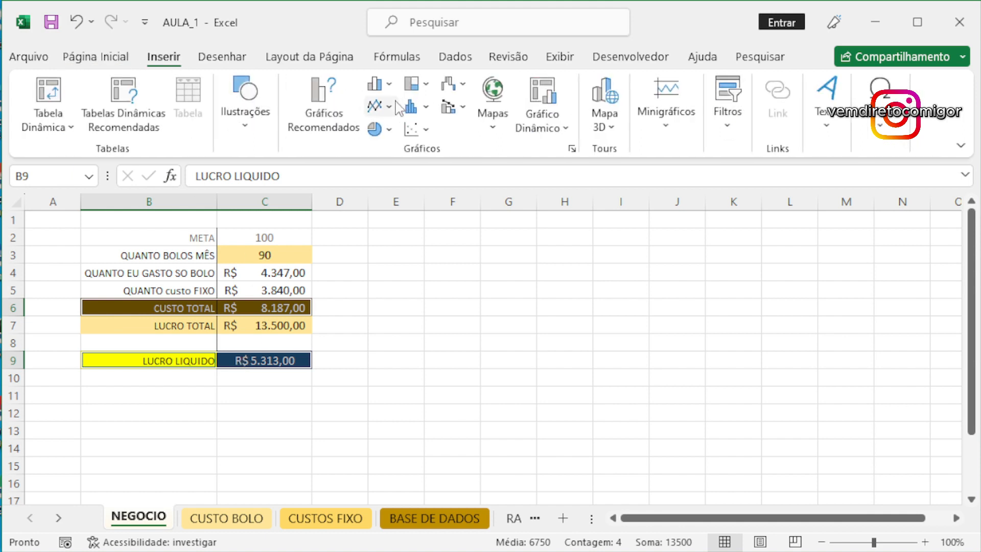
pyautogui.click(378, 83)
pyautogui.click(422, 87)
pyautogui.click(422, 87)
pyautogui.click(449, 84)
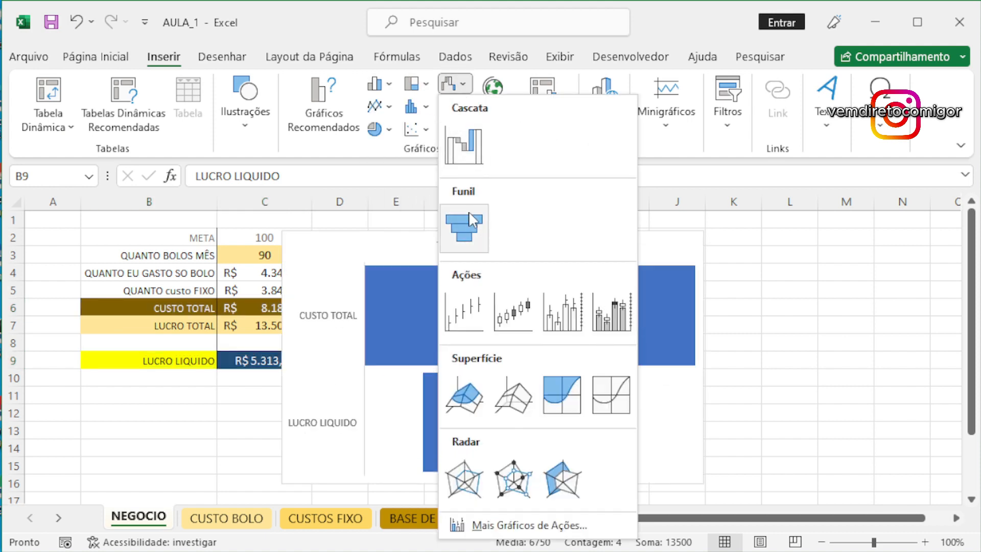
pyautogui.click(391, 86)
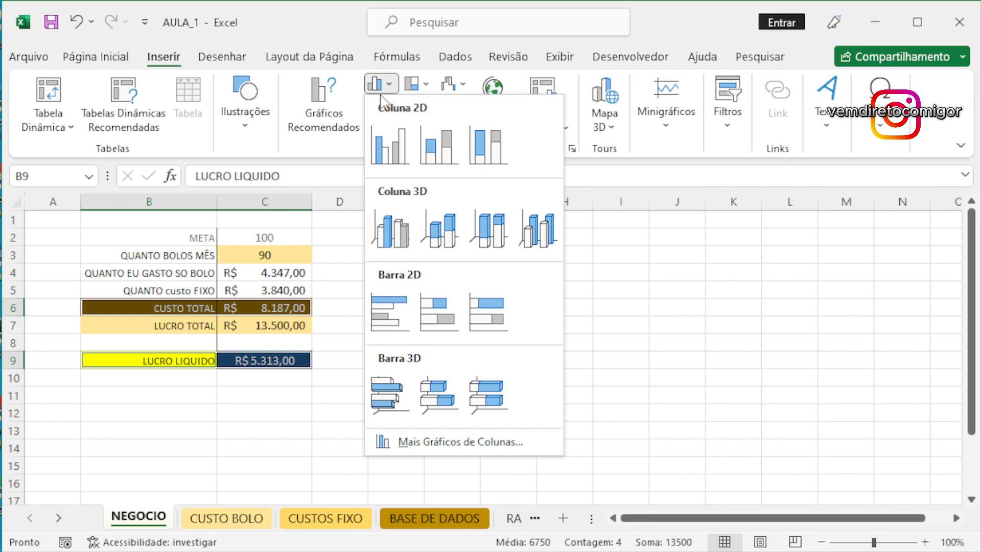
pyautogui.click(397, 150)
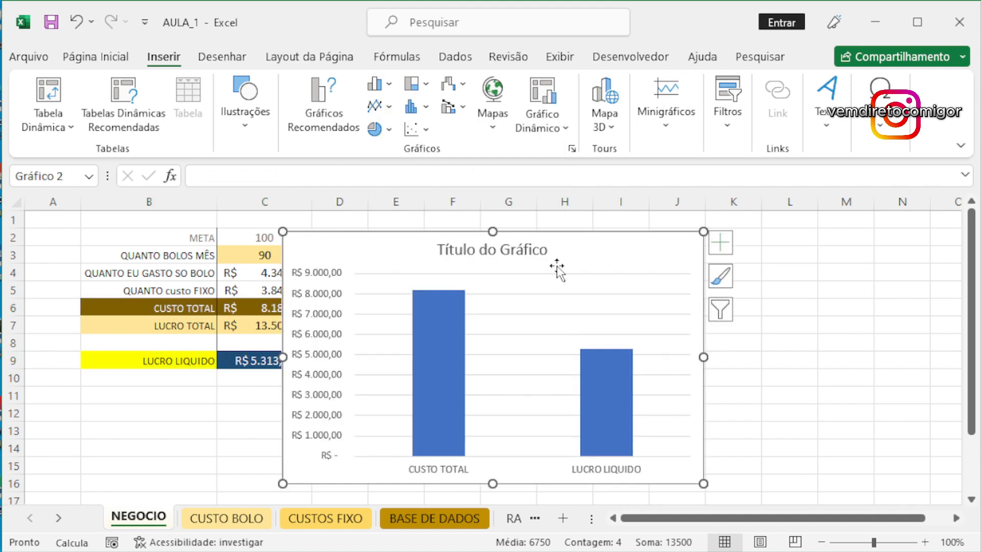
pyautogui.moveTo(580, 247); pyautogui.dragTo(634, 236)
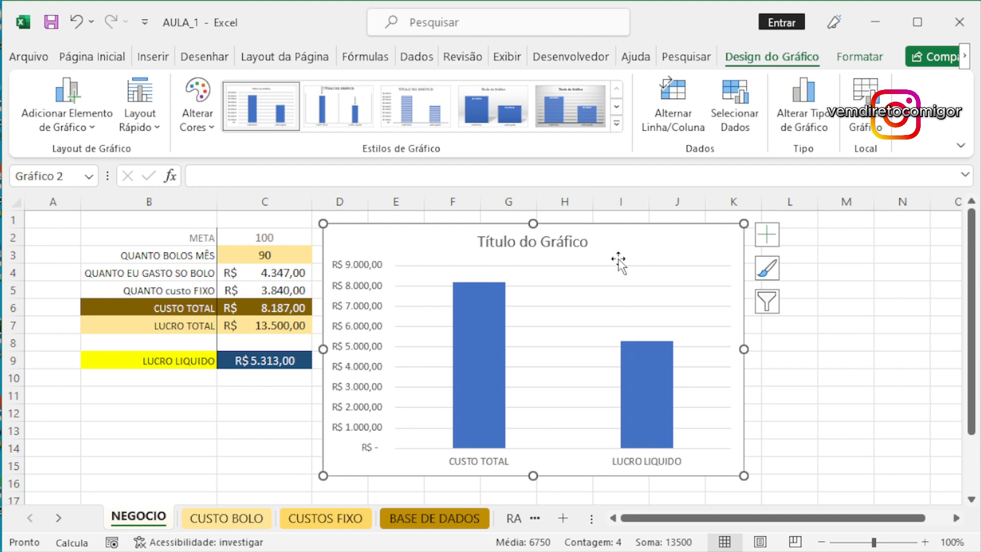
pyautogui.click(825, 276)
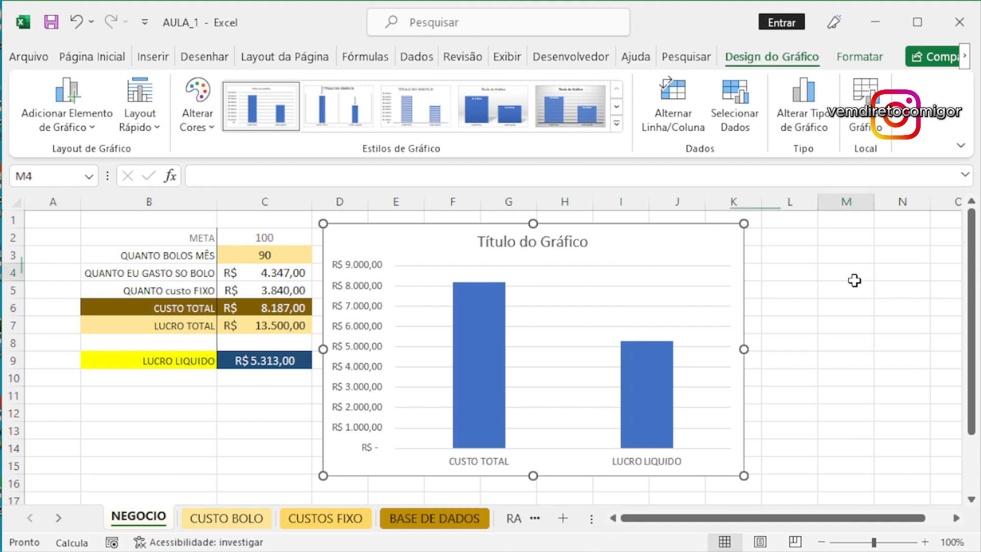
# - Apply the chart style with wide shadowed columns, value labels inside them and a light gradient background
pyautogui.click(726, 237)
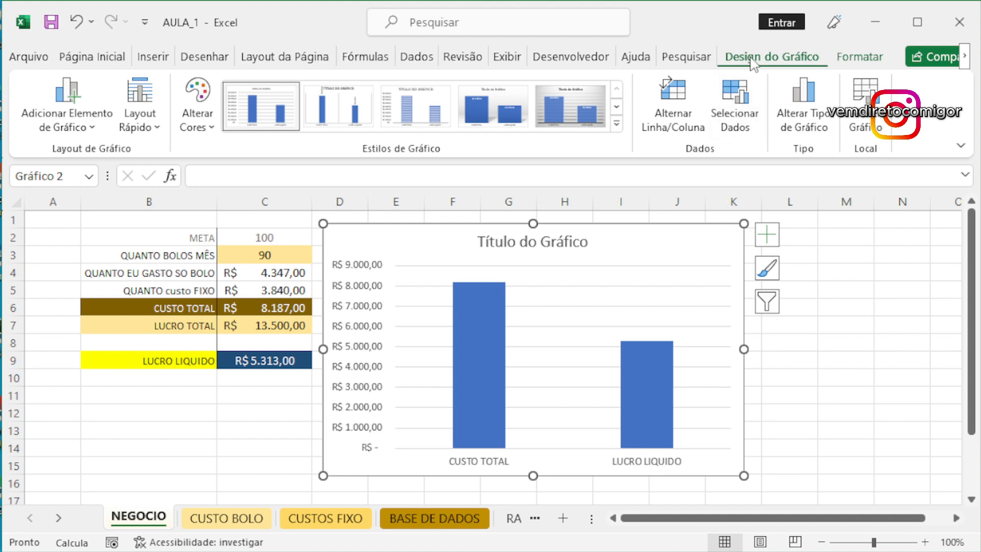
pyautogui.click(617, 124)
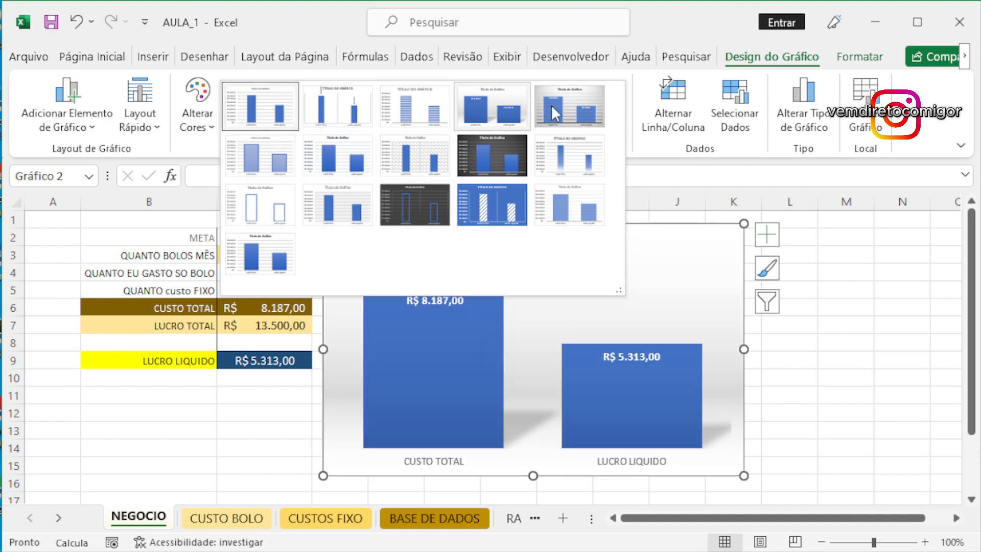
pyautogui.click(552, 105)
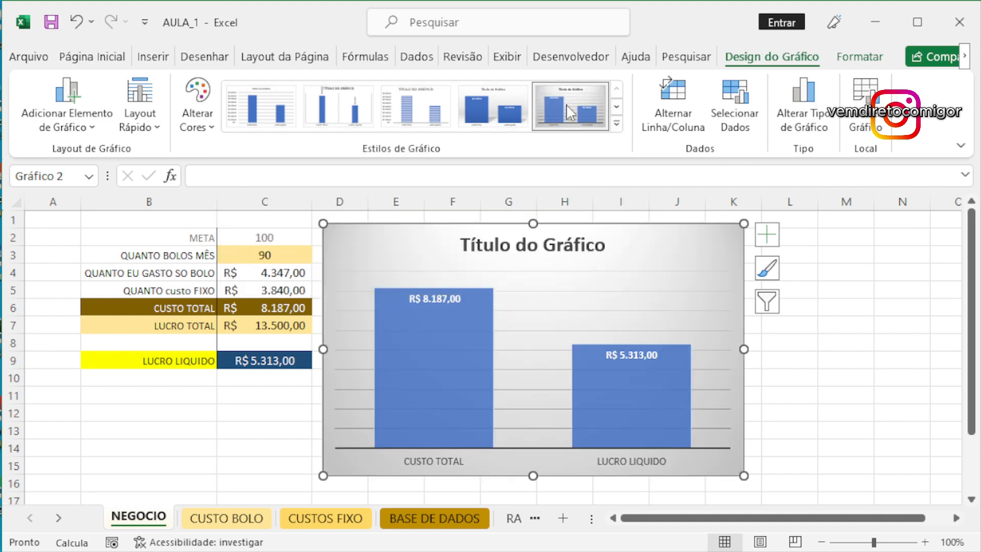
pyautogui.click(486, 102)
pyautogui.click(840, 326)
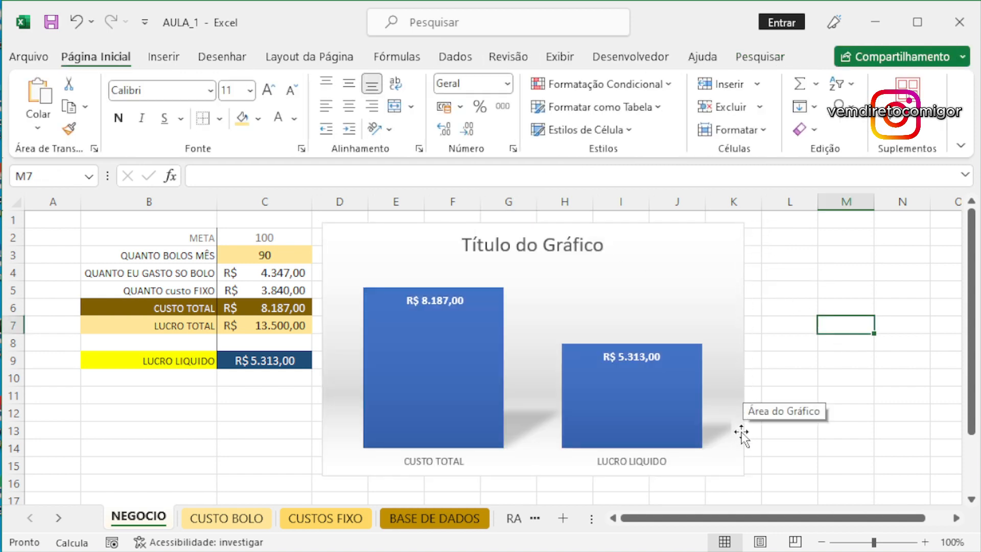
# - Remove the outline around the chart area of the CUSTO TOTAL and LUCRO LIQUIDO chart
pyautogui.rightClick(722, 243)
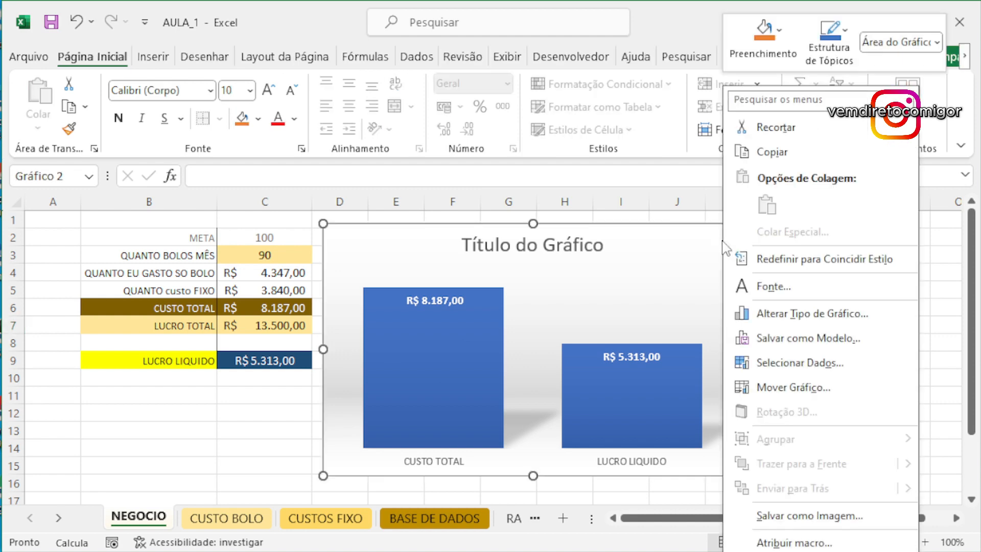
pyautogui.click(831, 57)
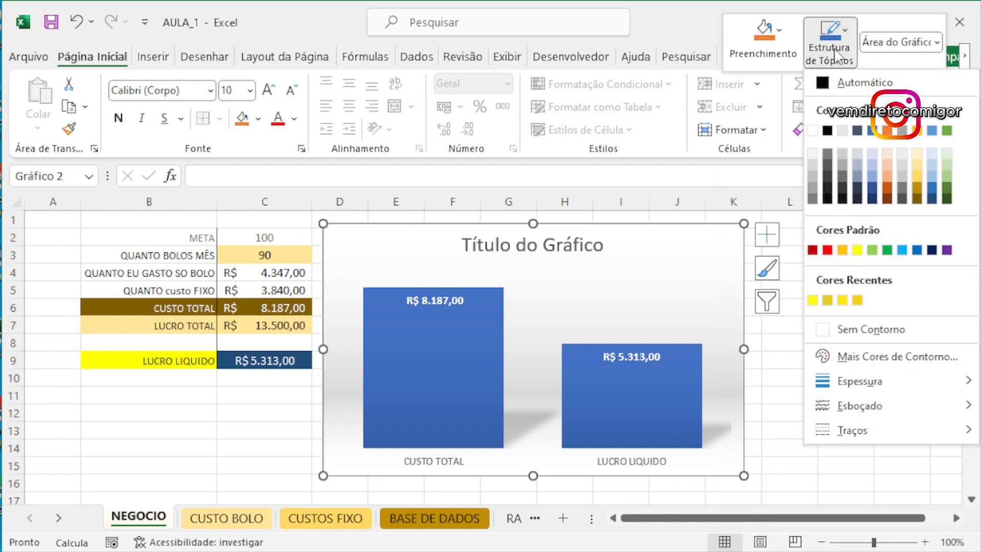
pyautogui.click(830, 331)
pyautogui.click(827, 326)
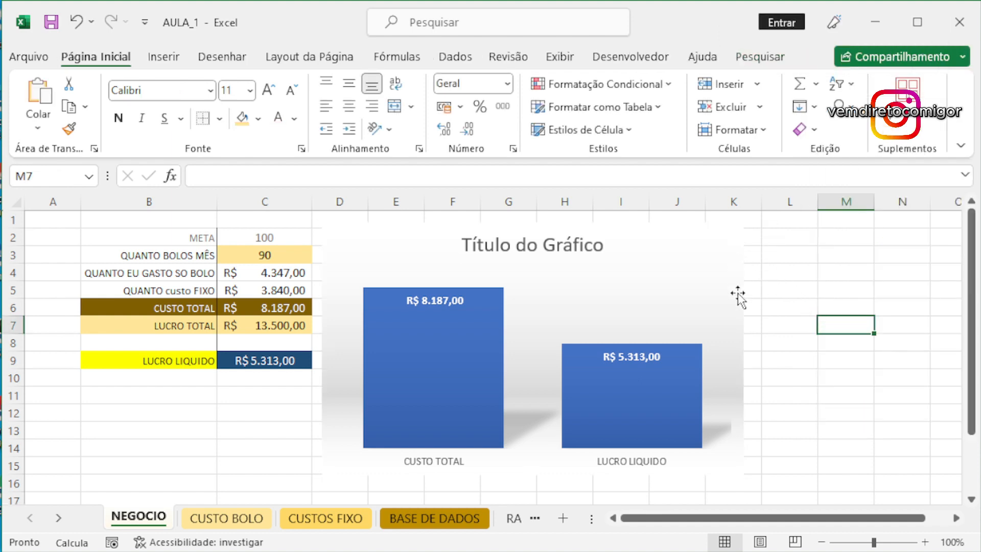
# - Hide the gridlines (Linhas de Grade) on the NEGOCIO sheet
pyautogui.click(551, 58)
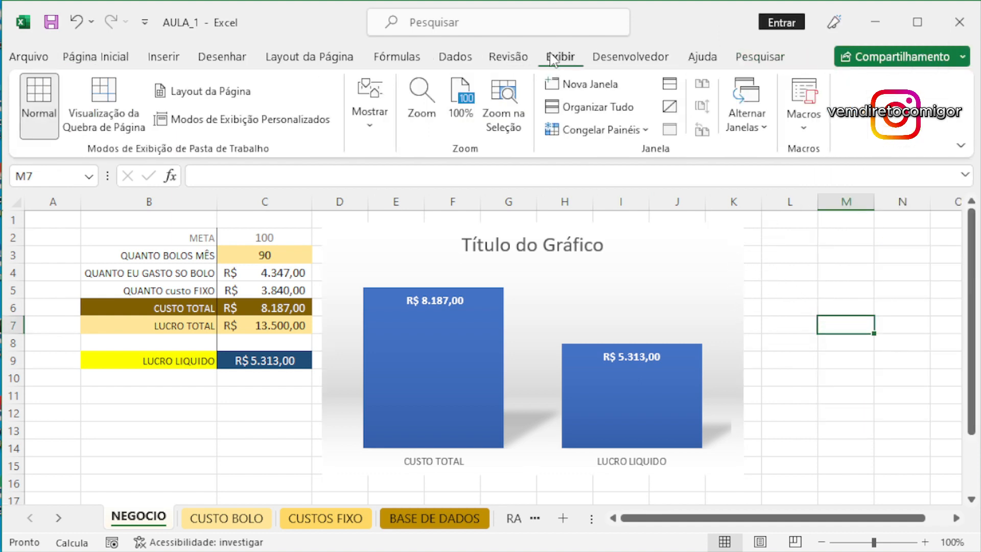
pyautogui.click(371, 110)
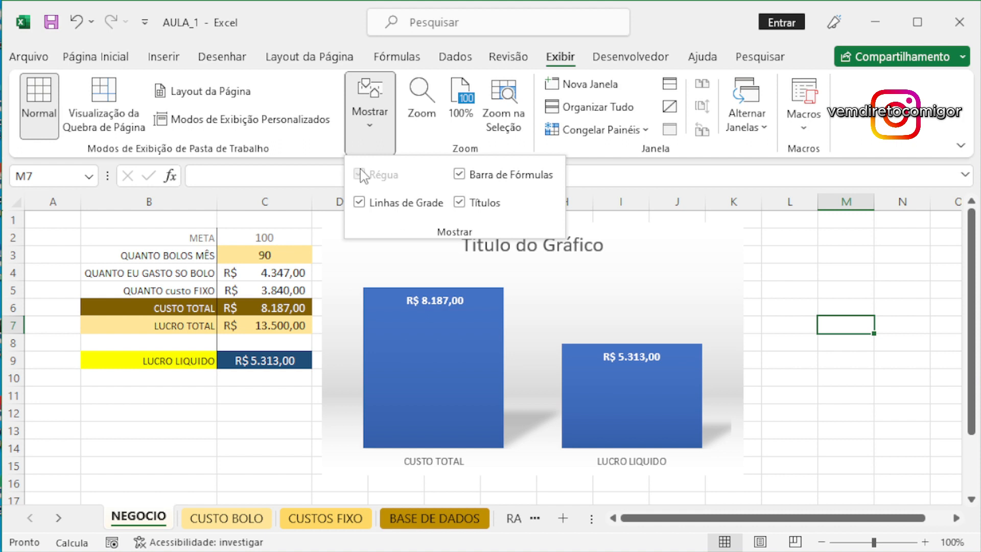
pyautogui.click(359, 203)
pyautogui.click(841, 351)
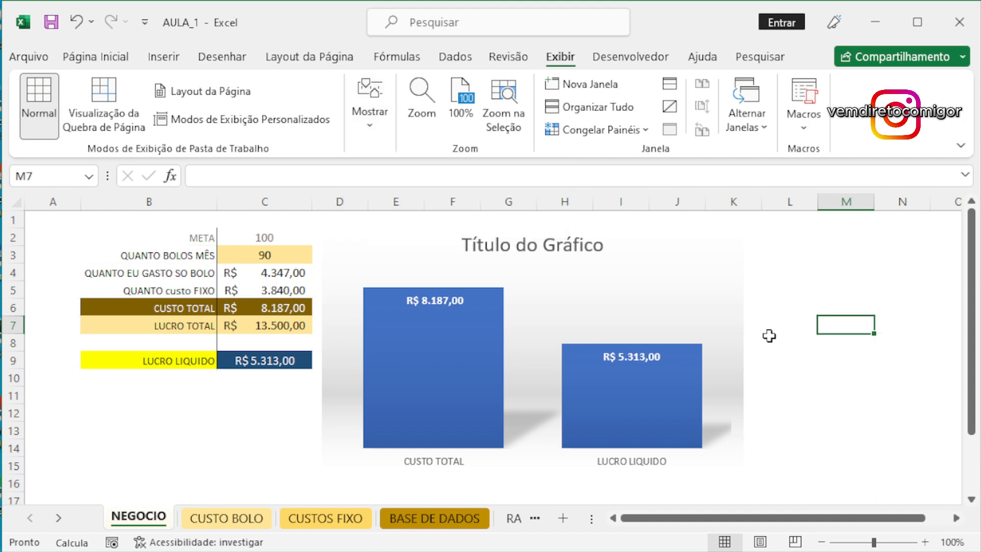
pyautogui.click(765, 308)
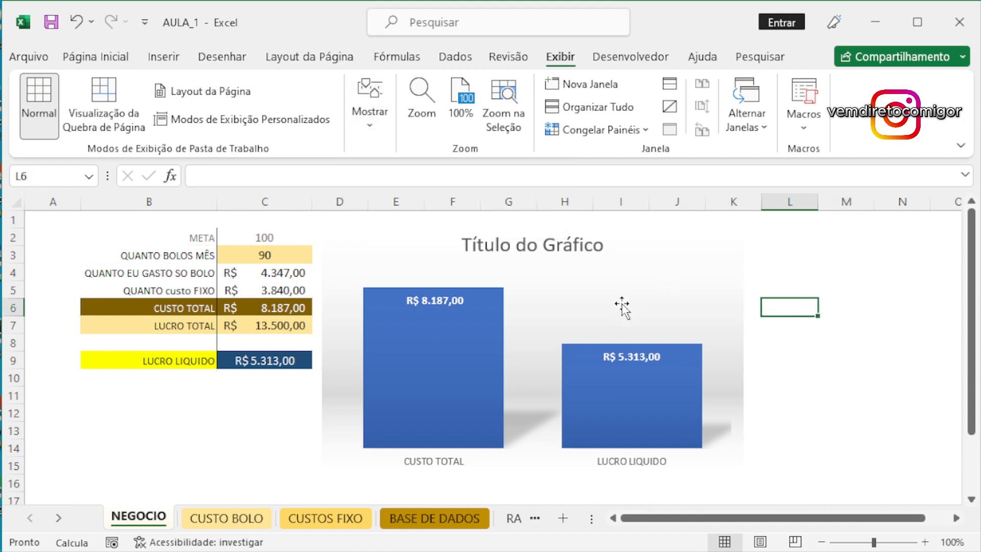
# - Try replacing the chart's placeholder title with "AVALIAÇÃO DOS RESULCTA" and erase it back to "AVALIA"
pyautogui.click(569, 241)
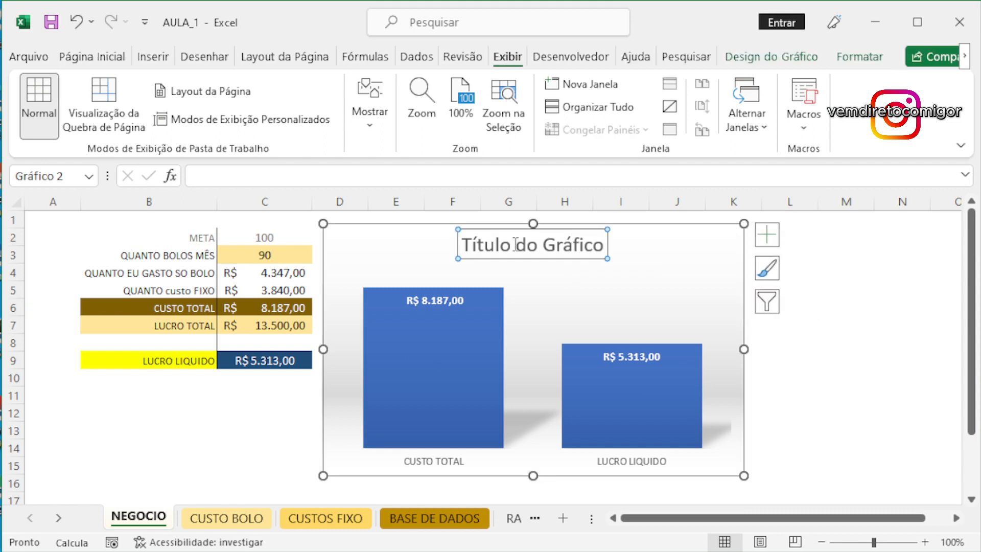
pyautogui.moveTo(462, 244); pyautogui.dragTo(582, 248)
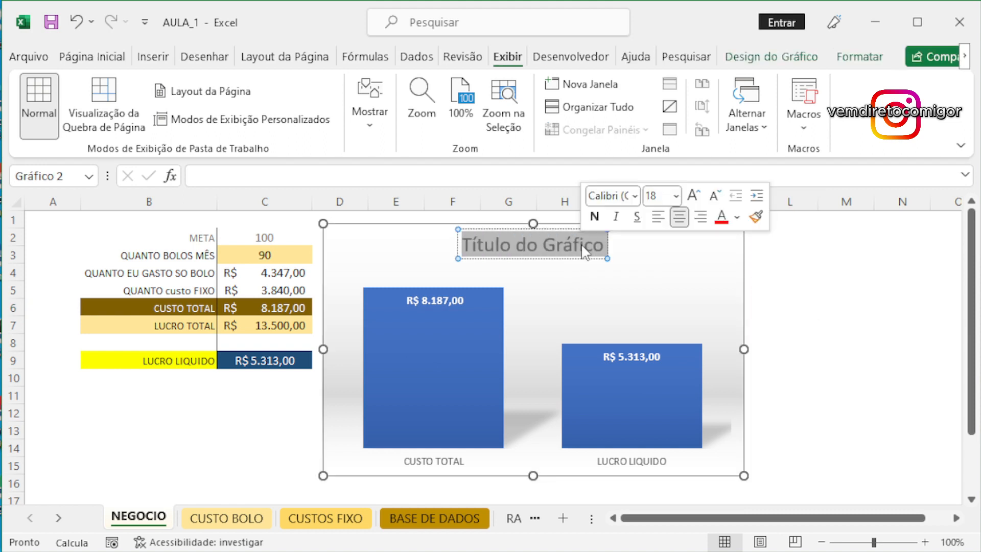
pyautogui.write('AVALIAÇÃO')
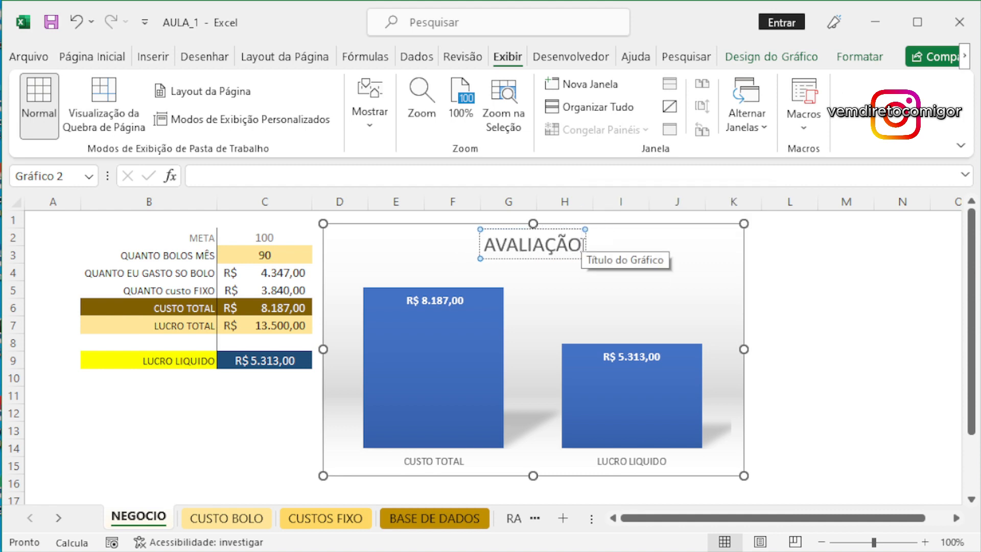
pyautogui.write(' DOS R')
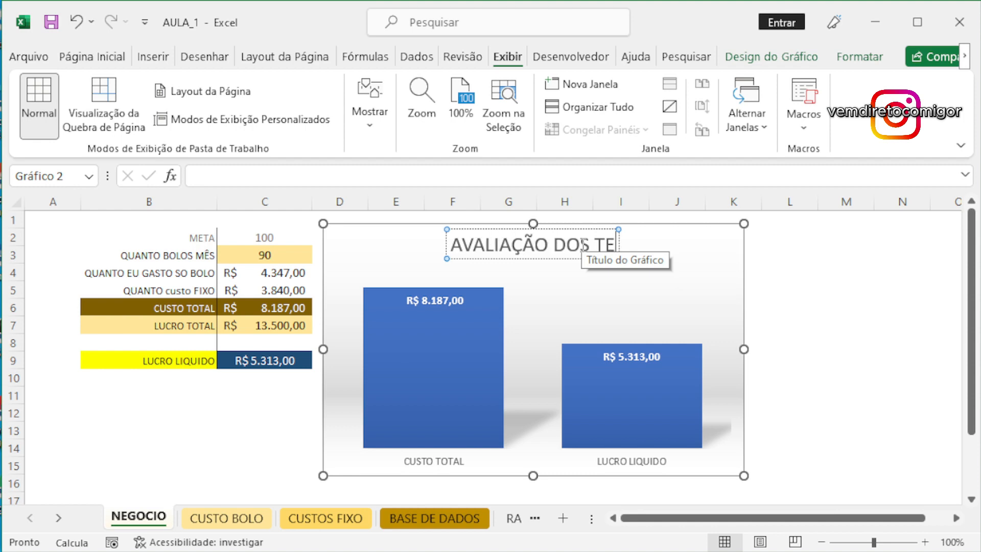
pyautogui.write('ESULCTADO')
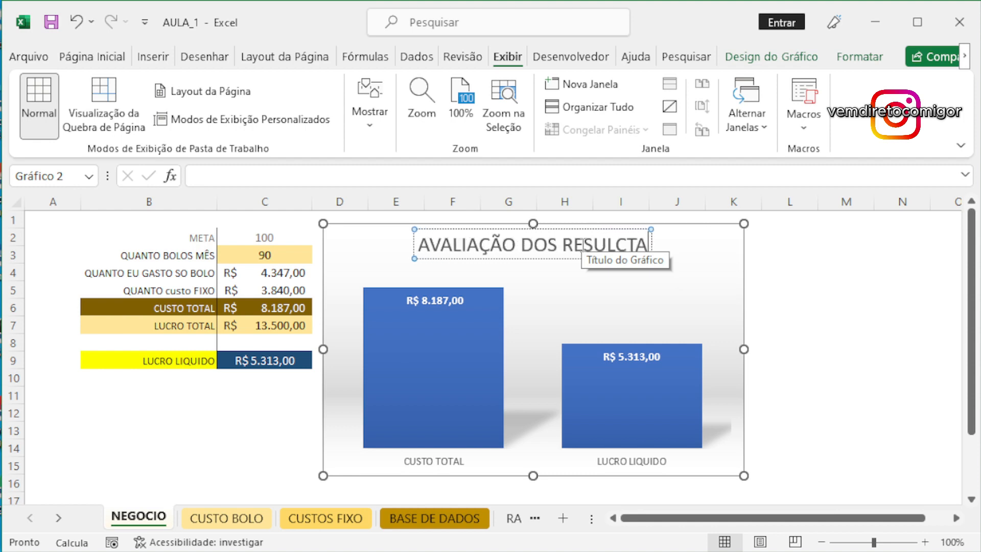
pyautogui.press('BackSpace')
pyautogui.press('BackSpace')
pyautogui.press('BackSpace')
pyautogui.press('BackSpace')
pyautogui.press('BackSpace')
pyautogui.press('BackSpace')
pyautogui.press('BackSpace')
pyautogui.press('BackSpace')
pyautogui.press('BackSpace')
pyautogui.press('BackSpace')
pyautogui.press('BackSpace')
pyautogui.press('BackSpace')
pyautogui.press('BackSpace')
pyautogui.press('BackSpace')
pyautogui.press('BackSpace')
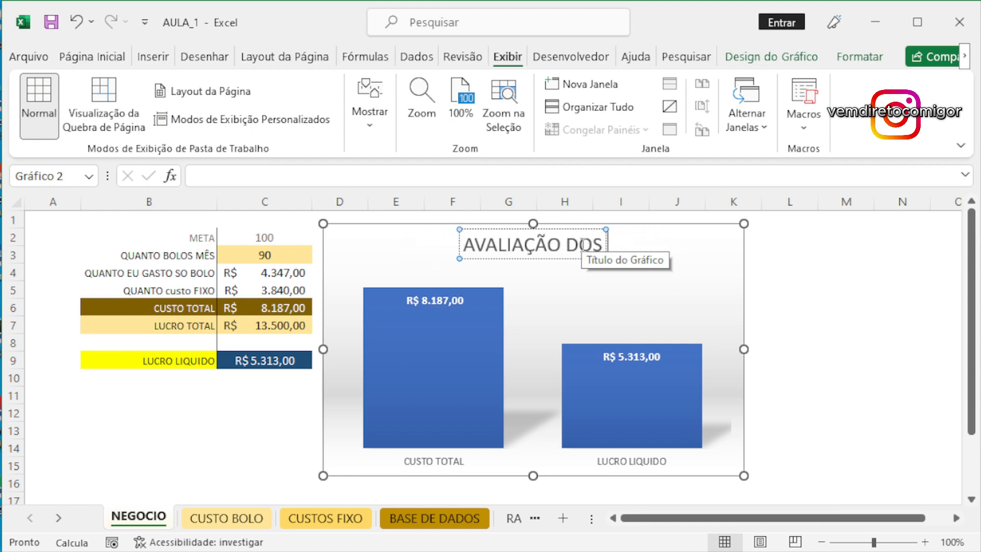
pyautogui.press('BackSpace')
pyautogui.press('BackSpace')
pyautogui.press('BackSpace')
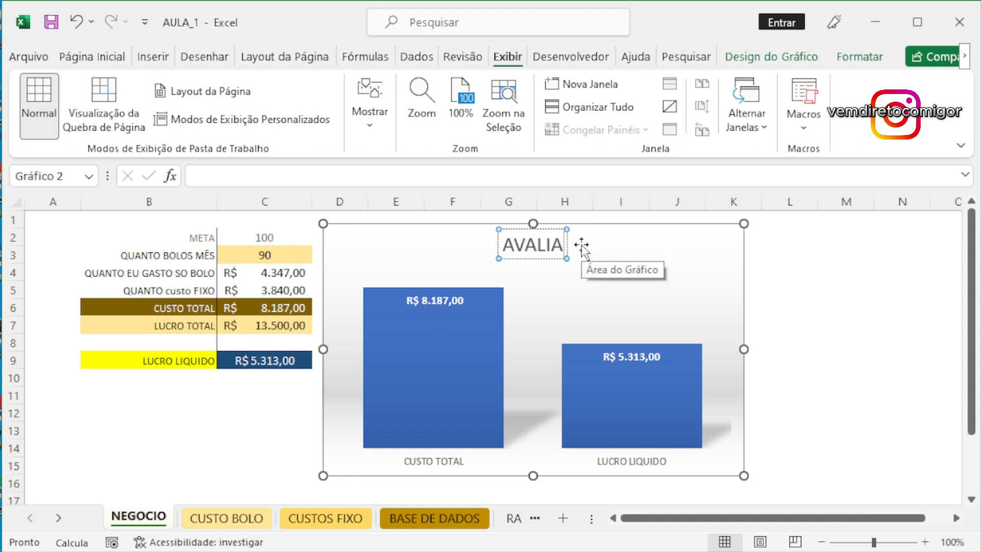
# - Try to complete the chart title as "AVALIAÇÃO DE NEGO"
pyautogui.write('ÇÃO DE NEGOC')
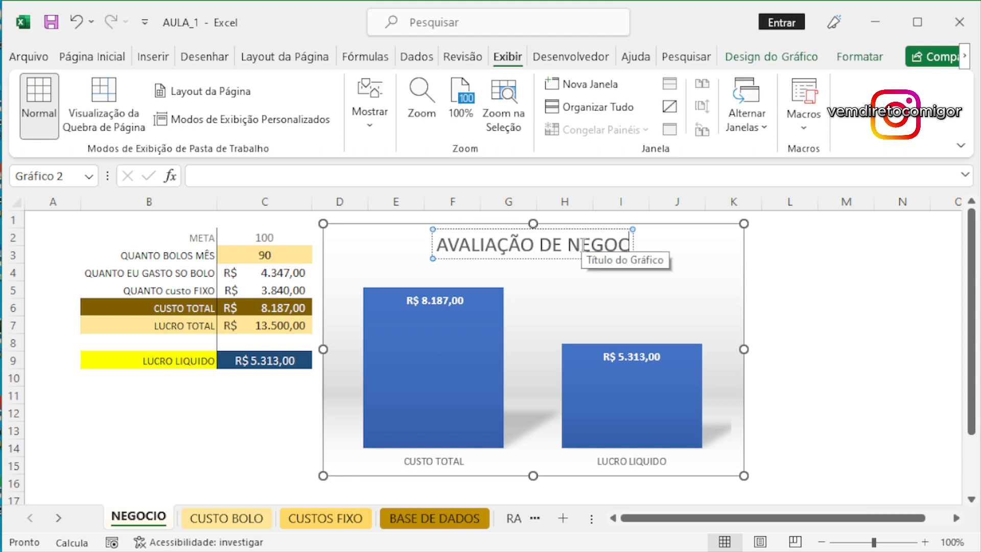
pyautogui.write('O')
pyautogui.press('BackSpace')
pyautogui.press('BackSpace')
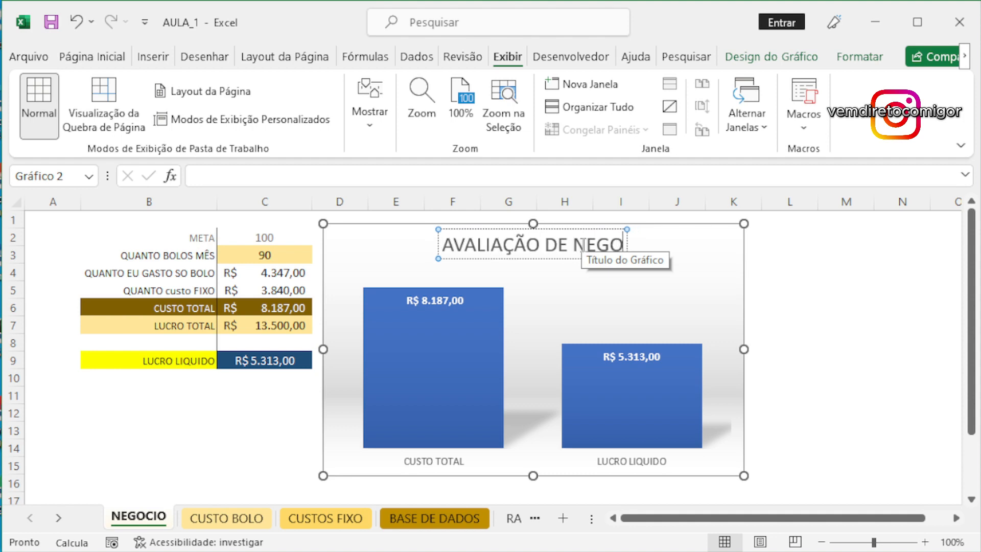
# - Delete the title from the CUSTO TOTAL and LUCRO LIQUIDO chart
pyautogui.click(884, 247)
pyautogui.click(606, 240)
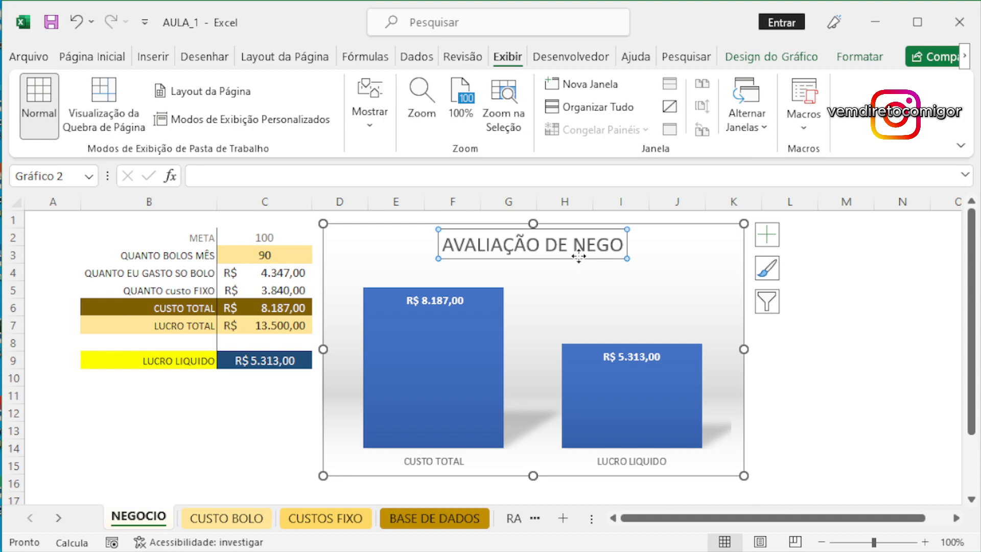
pyautogui.press('Delete')
pyautogui.click(842, 375)
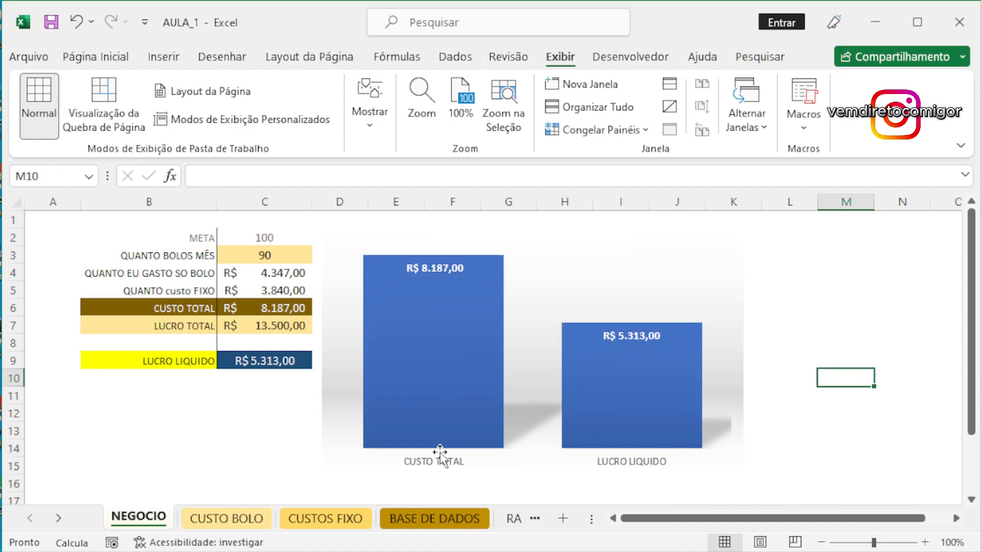
# - Select only the CUSTO TOTAL column in the chart, separately from the LUCRO LIQUIDO column, and release the selection
pyautogui.moveTo(443, 276)
pyautogui.moveTo(626, 346)
pyautogui.click(468, 284)
pyautogui.click(477, 280)
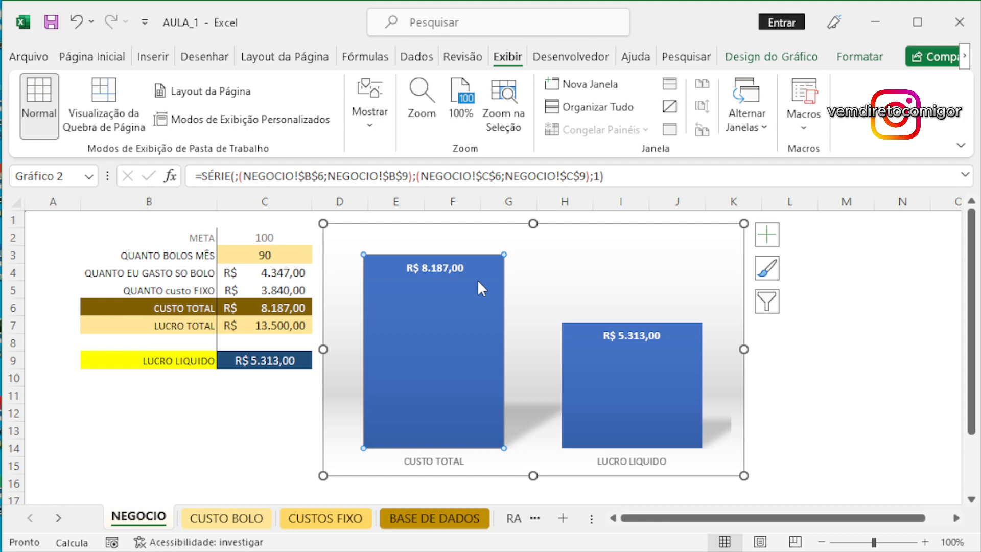
pyautogui.click(276, 394)
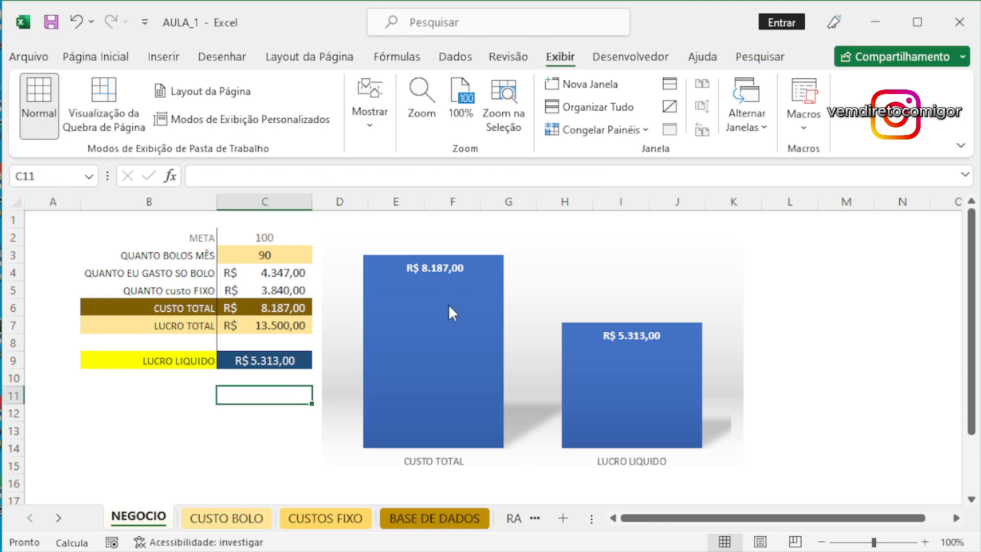
pyautogui.click(451, 302)
pyautogui.click(463, 288)
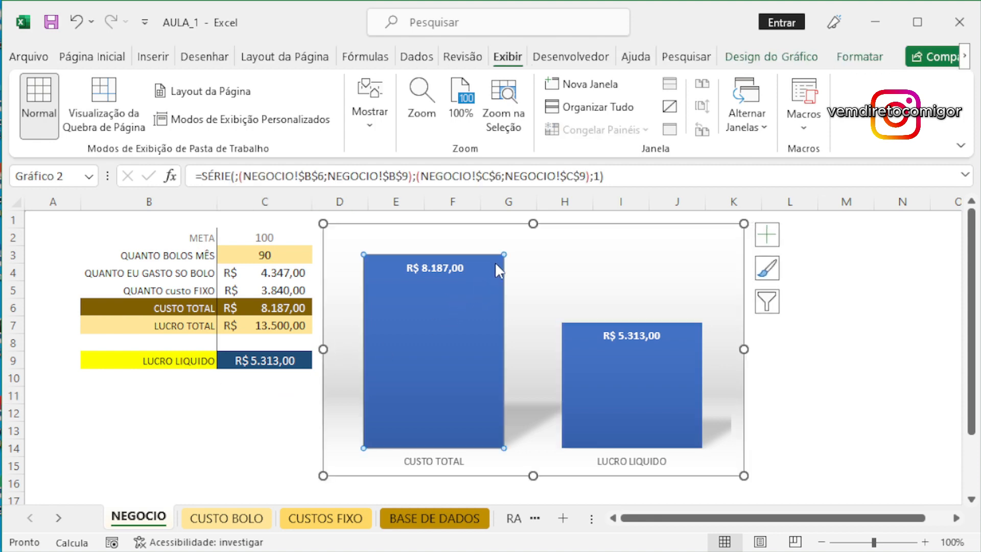
pyautogui.click(228, 406)
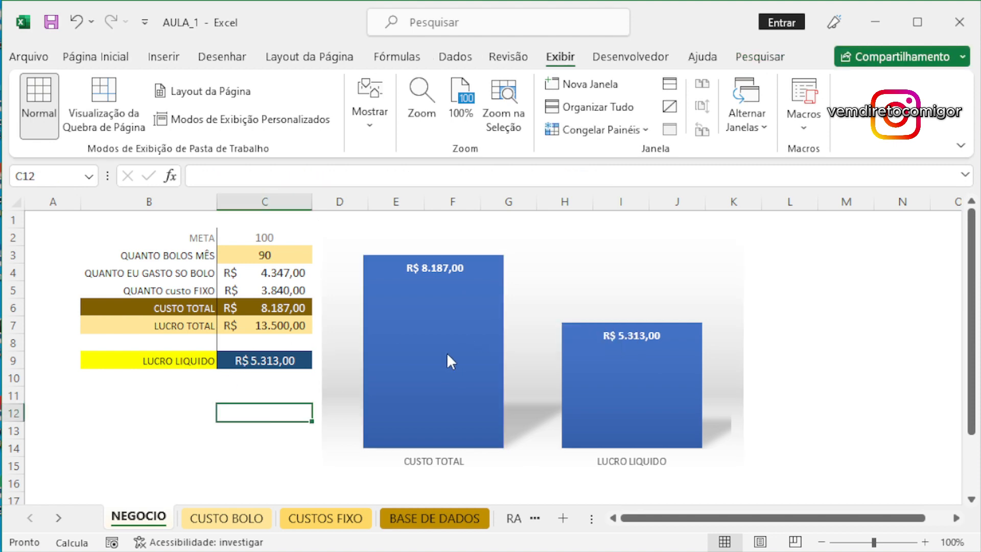
pyautogui.click(446, 314)
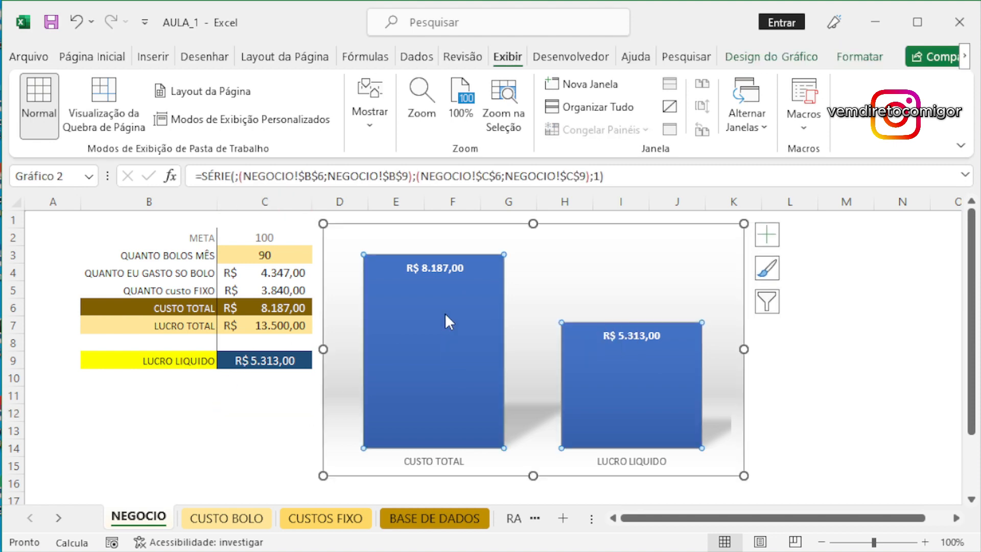
pyautogui.click(444, 314)
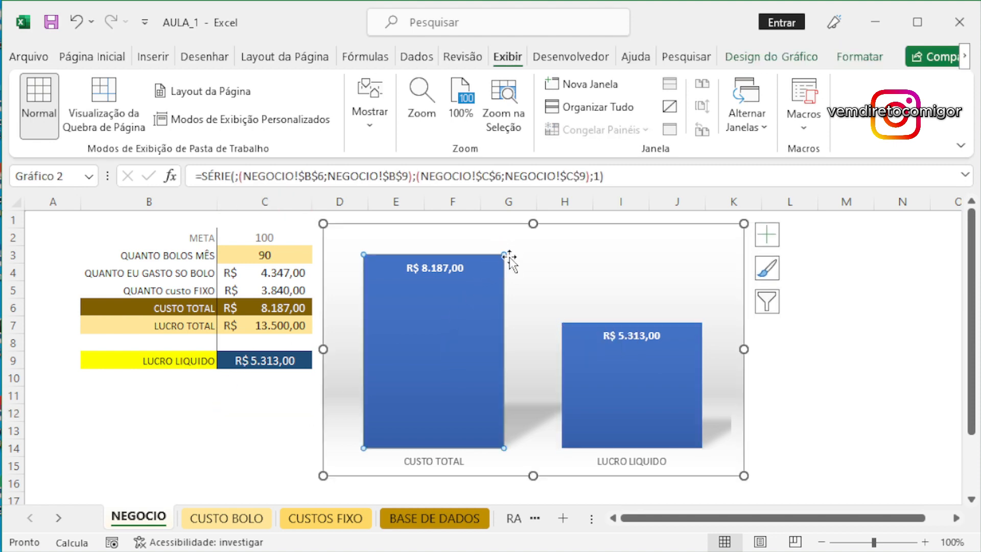
pyautogui.click(263, 388)
# - Fill only the chart's CUSTO TOTAL column with the standard dark red colour
pyautogui.click(461, 357)
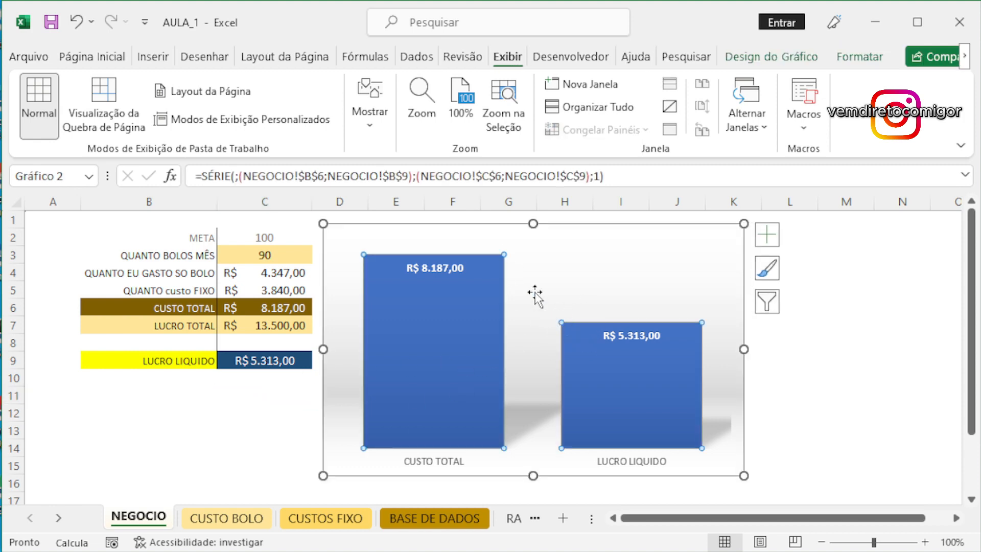
pyautogui.click(478, 324)
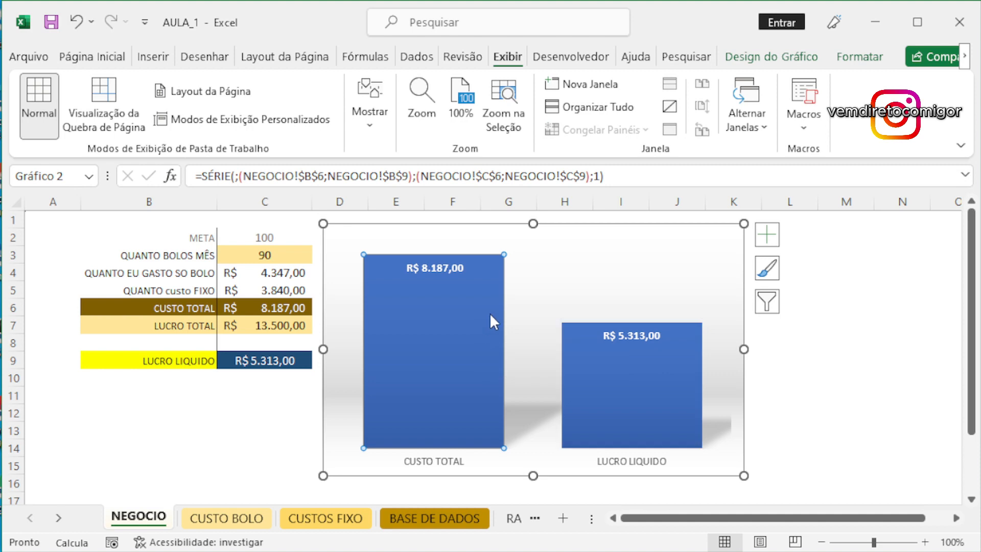
pyautogui.rightClick(498, 284)
pyautogui.click(539, 262)
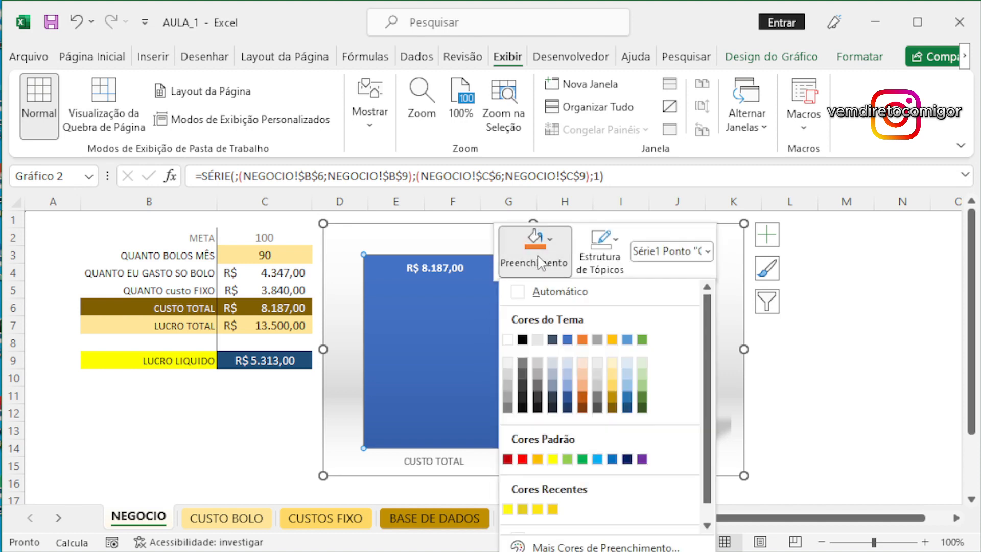
pyautogui.click(507, 459)
pyautogui.click(265, 411)
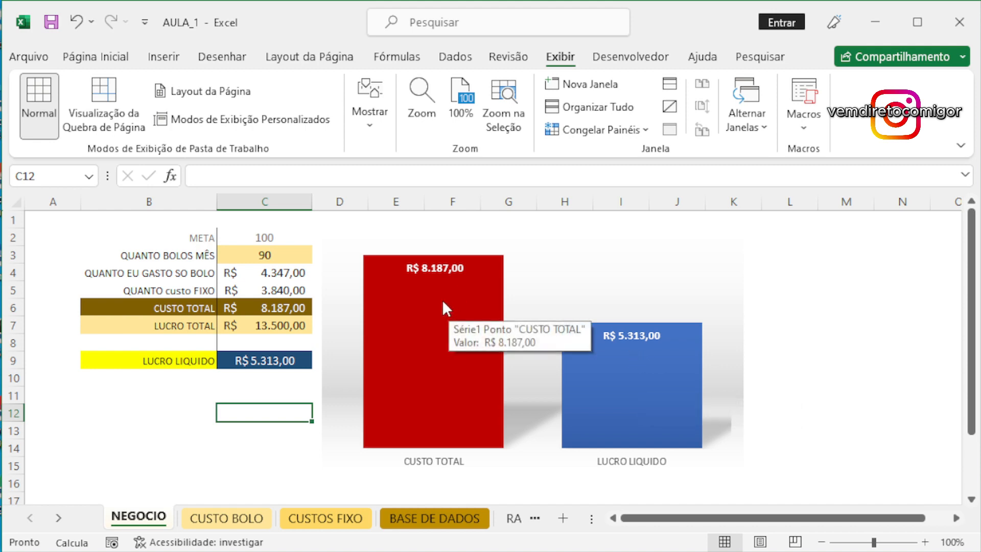
# - On the CUSTOS FIXO sheet, set the ENERGIA cost in C4 to 180 and the AGUA cost in C5 to 90
pyautogui.click(327, 518)
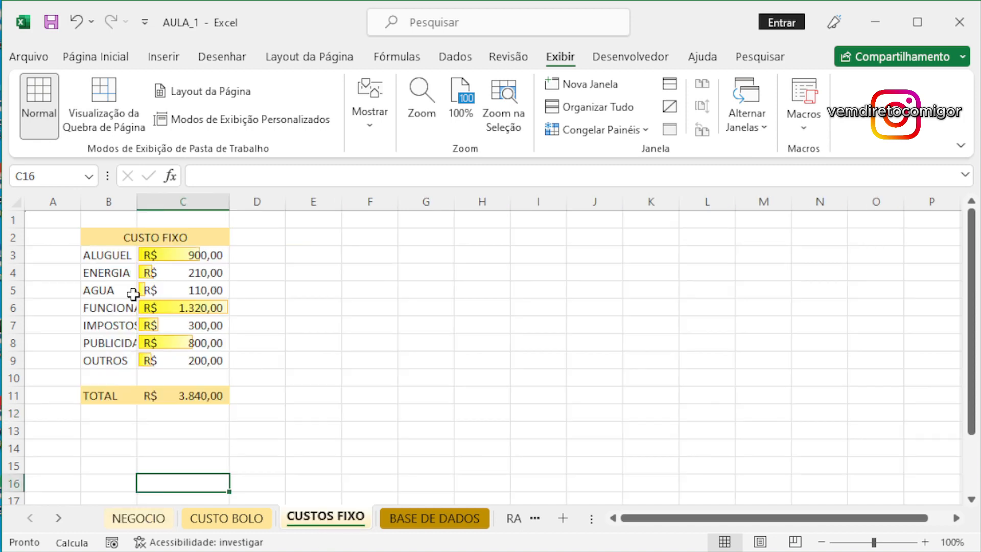
pyautogui.click(179, 255)
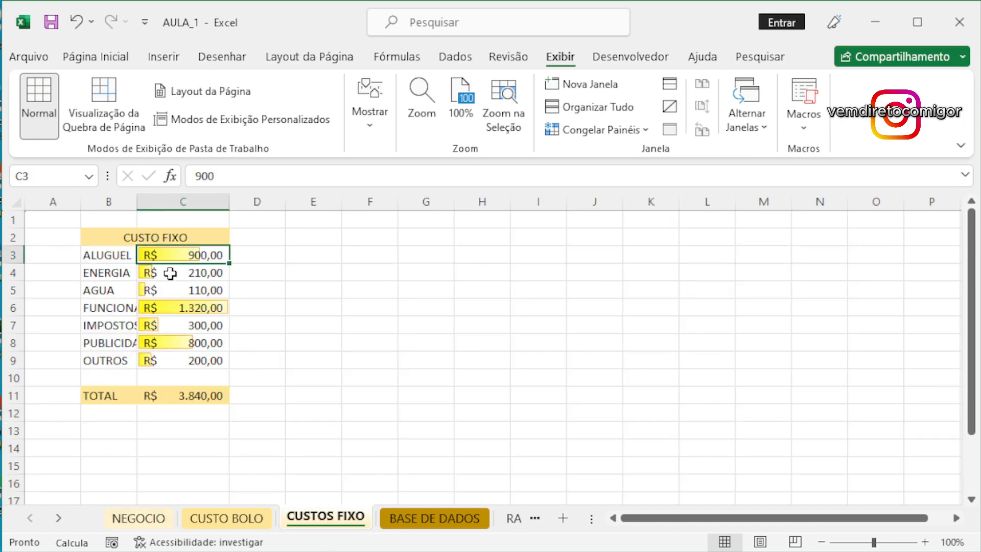
pyautogui.click(170, 273)
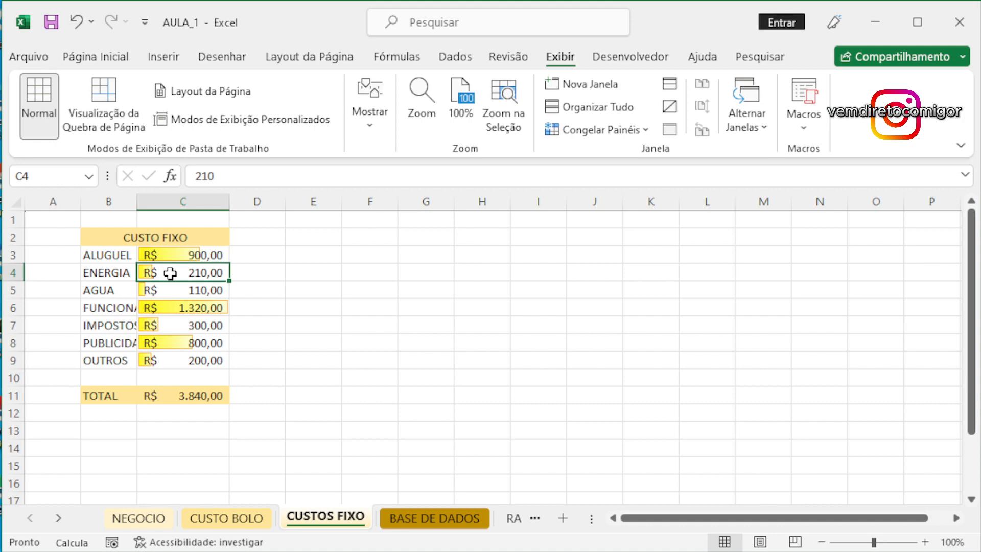
pyautogui.write('180')
pyautogui.hotkey('ctrl', 'Return')
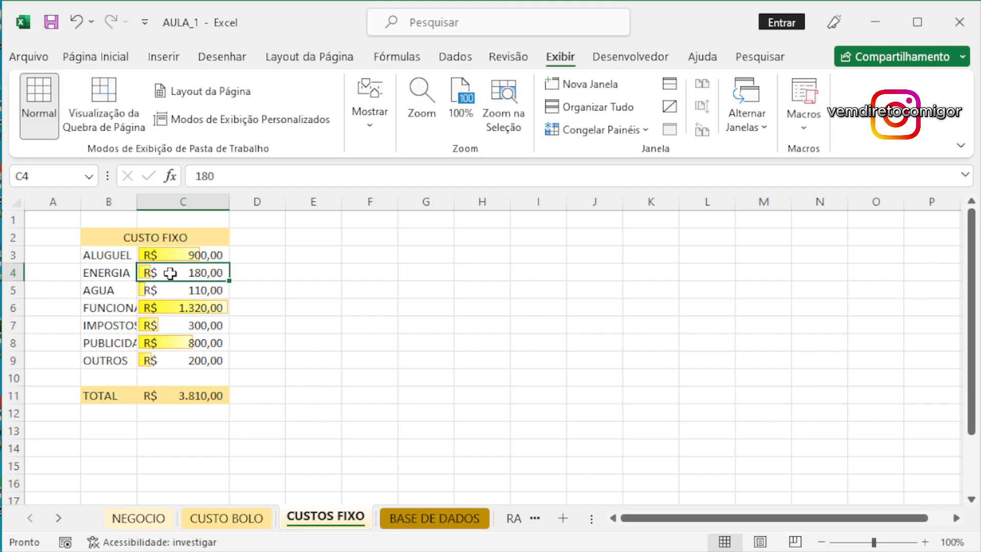
pyautogui.click(187, 290)
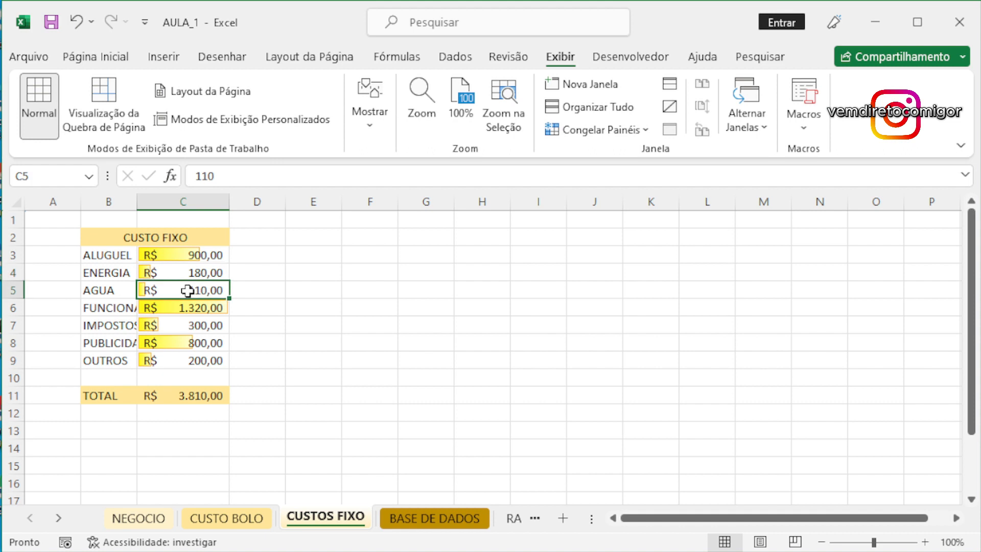
pyautogui.write('90')
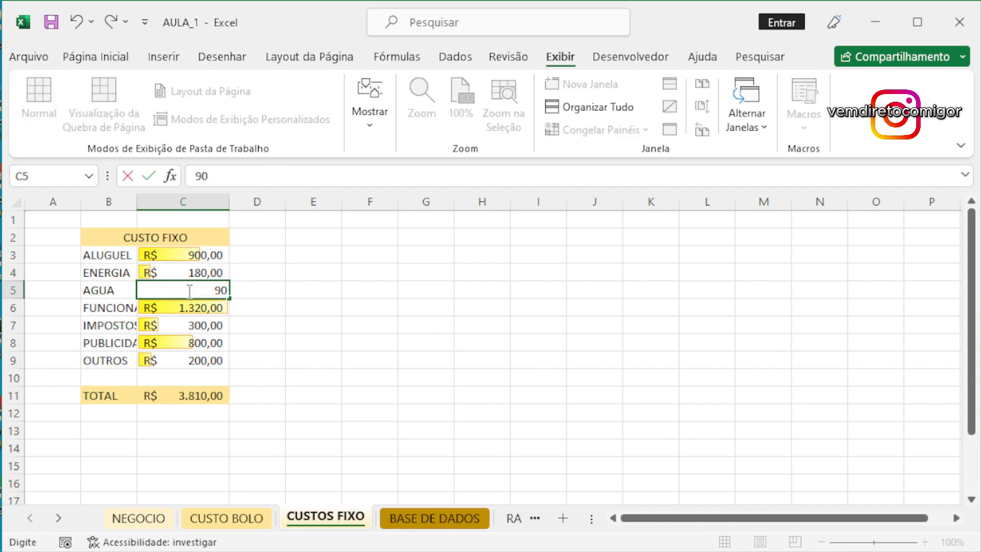
pyautogui.press('Return')
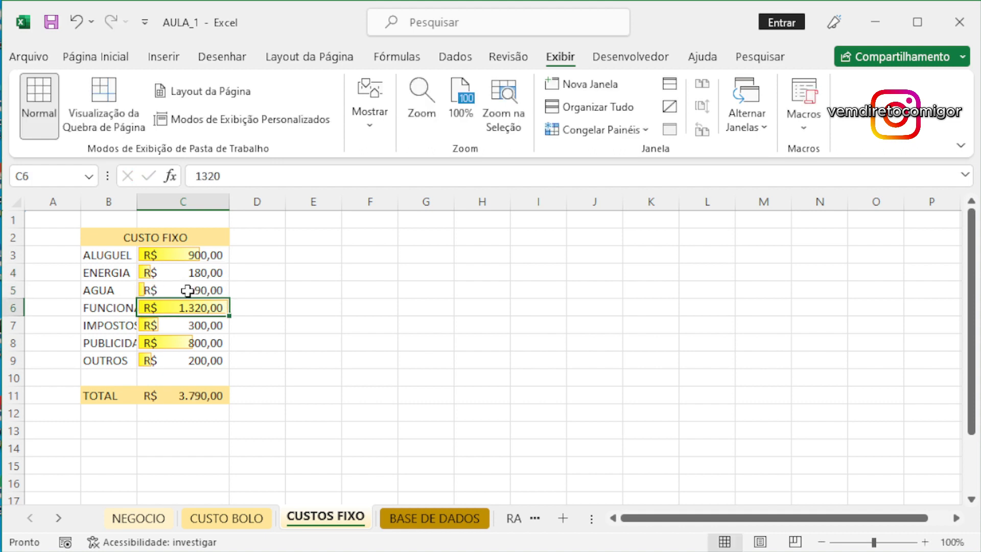
# - Widen column B of the CUSTOS FIXO sheet so that the full cost names such as FUNCIONARIO and PUBLICIDADE fit
pyautogui.moveTo(139, 203); pyautogui.dragTo(178, 204)
pyautogui.click(168, 203)
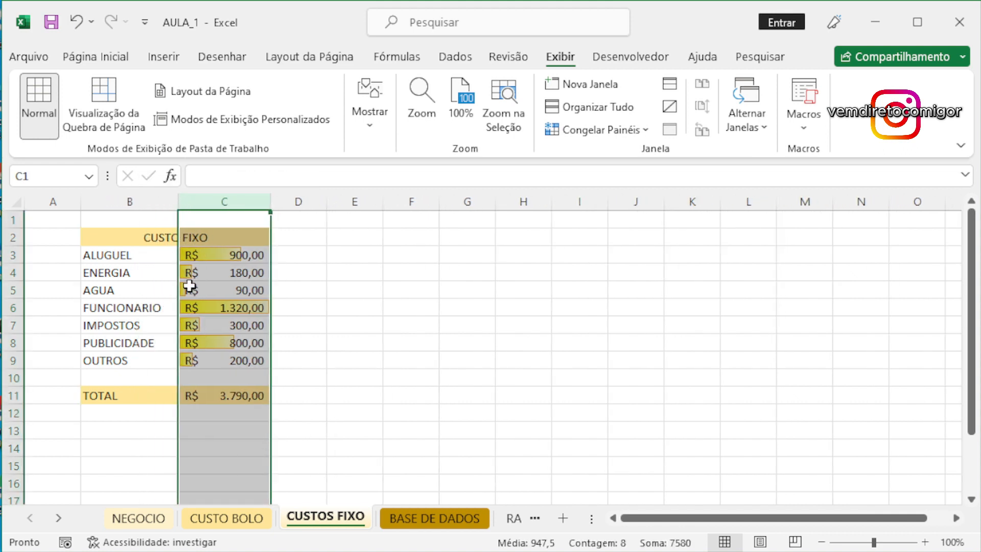
pyautogui.click(227, 325)
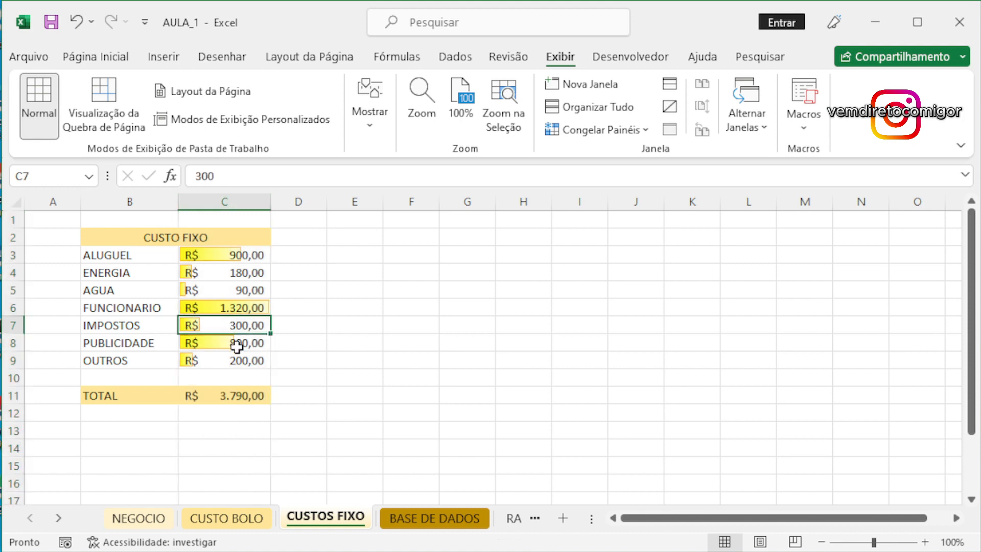
# - Set the PUBLICIDADE cost in C8 to 600 and the OUTROS cost in C9 to 100
pyautogui.click(238, 346)
pyautogui.write('600')
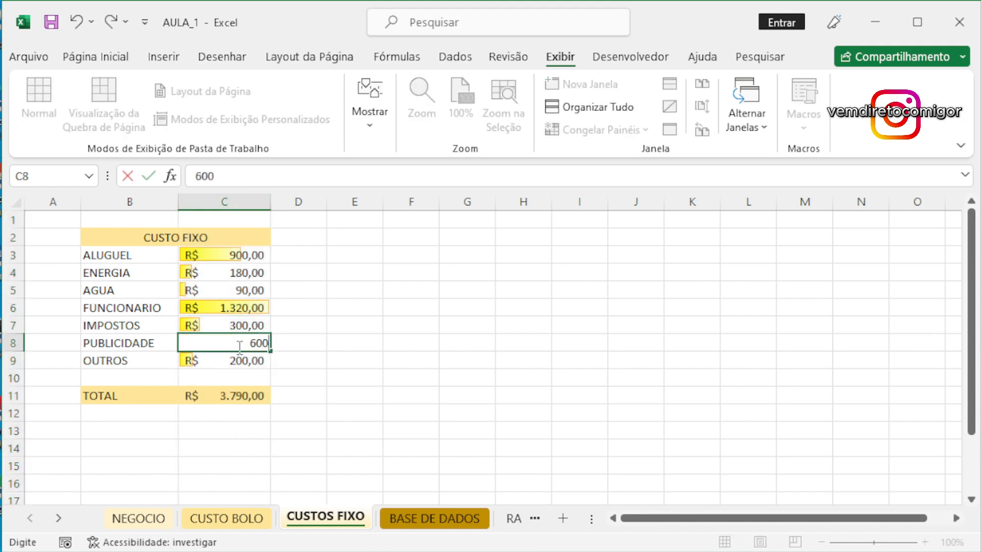
pyautogui.press('Return')
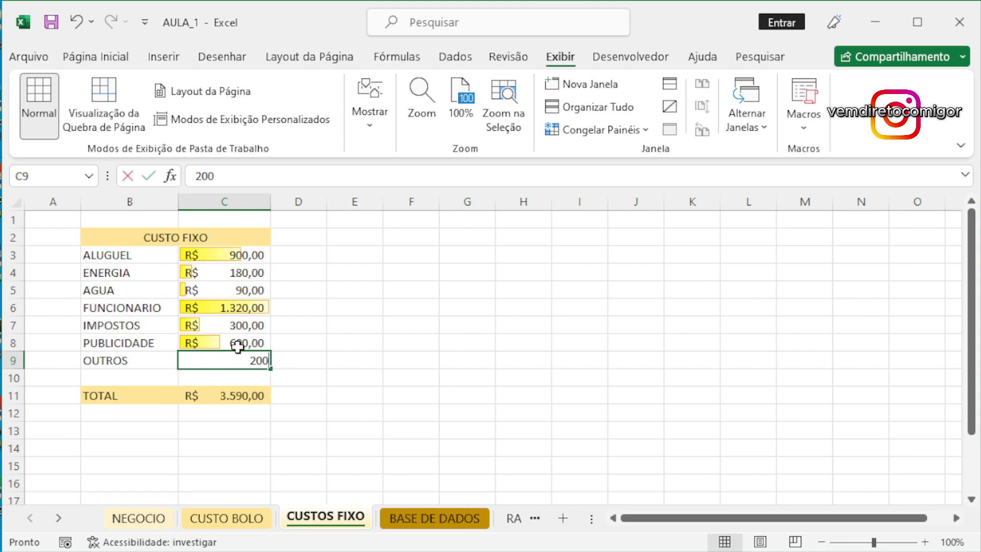
pyautogui.write('100')
pyautogui.press('Return')
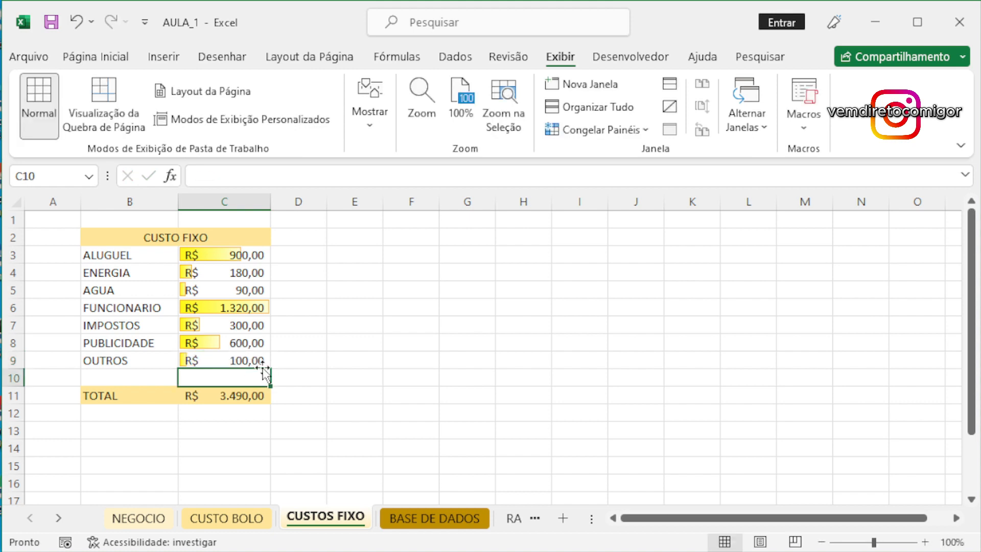
# - Return to the NEGOCIO sheet and examine how the chart's CUSTO TOTAL and LUCRO LIQUIDO columns reflect the edited fixed costs
pyautogui.click(162, 521)
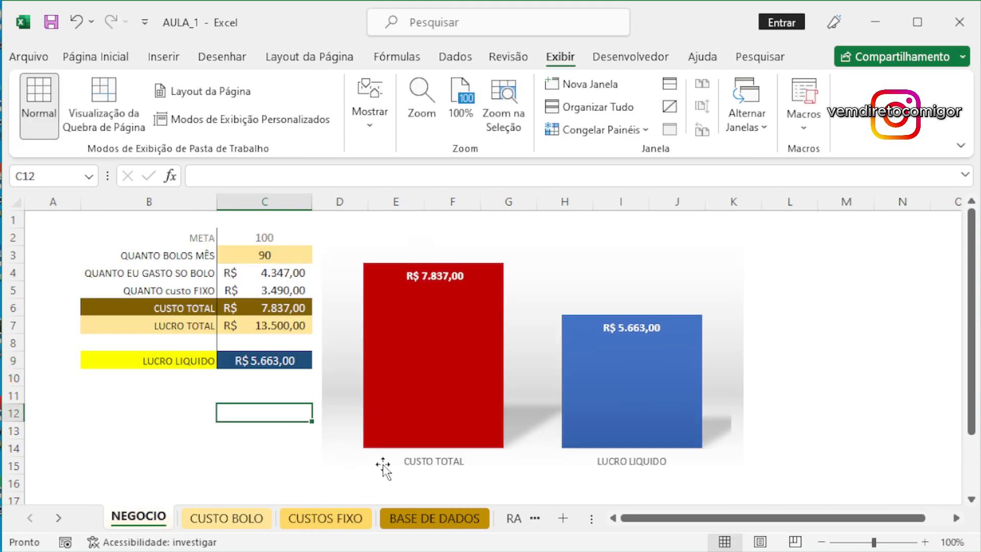
pyautogui.moveTo(640, 363)
pyautogui.moveTo(458, 303)
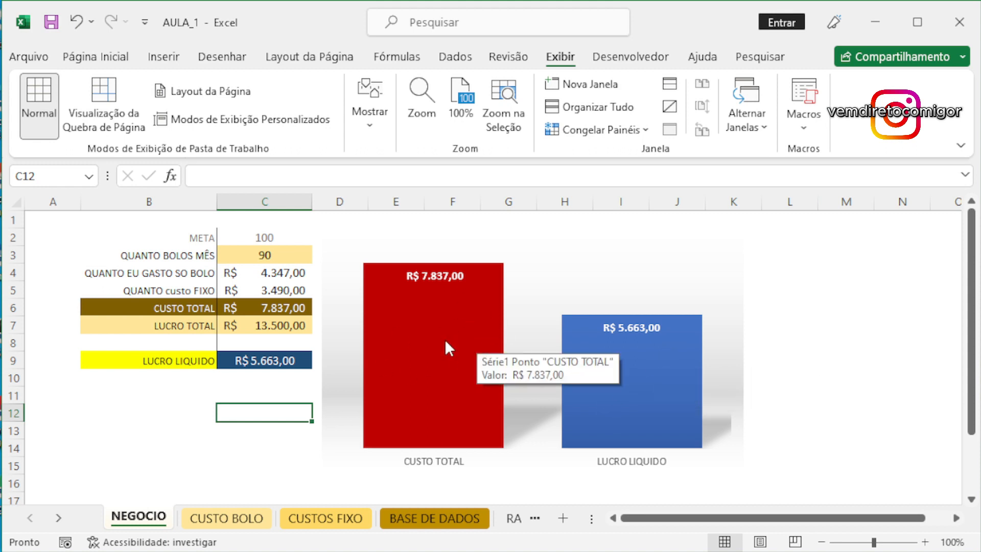
# - On the NEGOCIO sheet, set QUANTO BOLOS MÊS in C3 to 200 and META in C2 to 200
pyautogui.moveTo(641, 364)
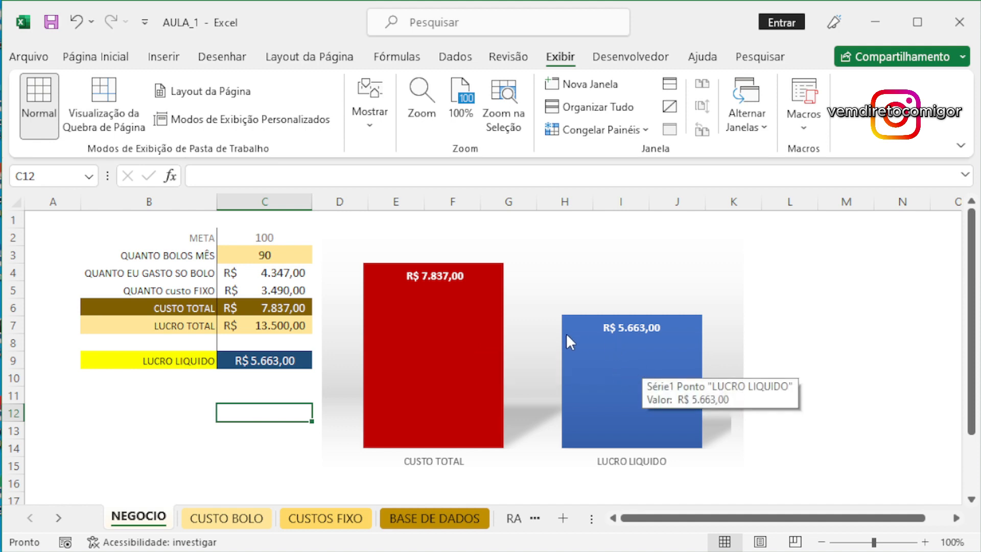
pyautogui.click(267, 255)
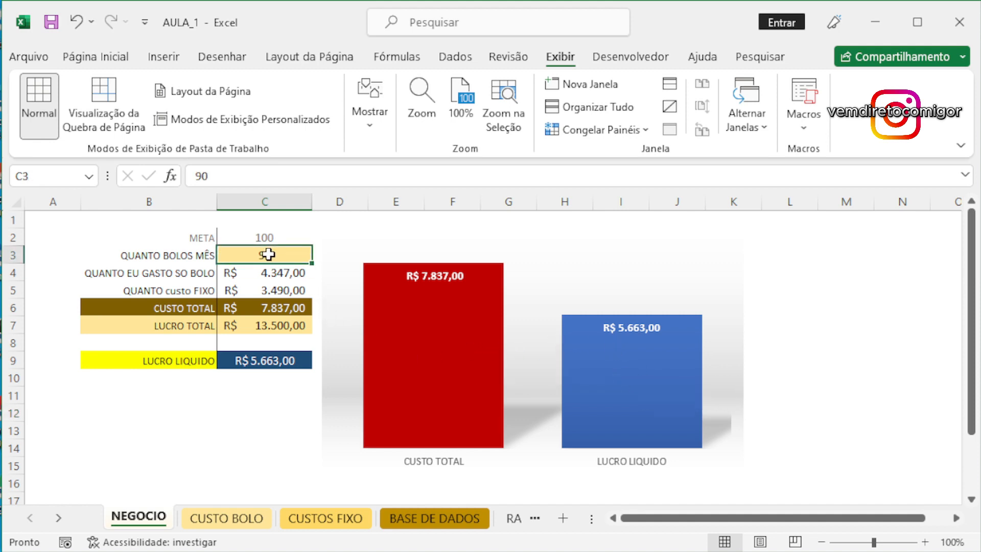
pyautogui.write('200')
pyautogui.press('Return')
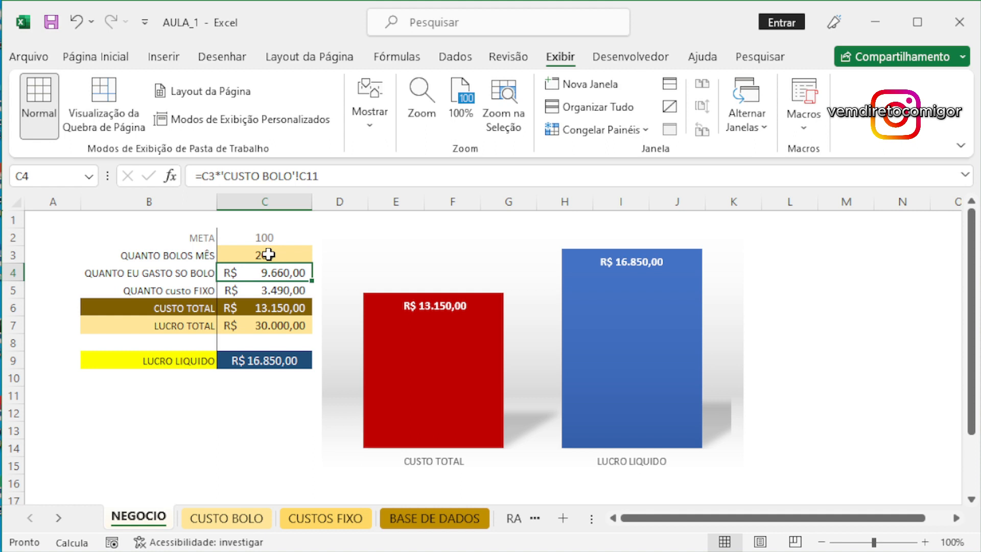
pyautogui.click(279, 236)
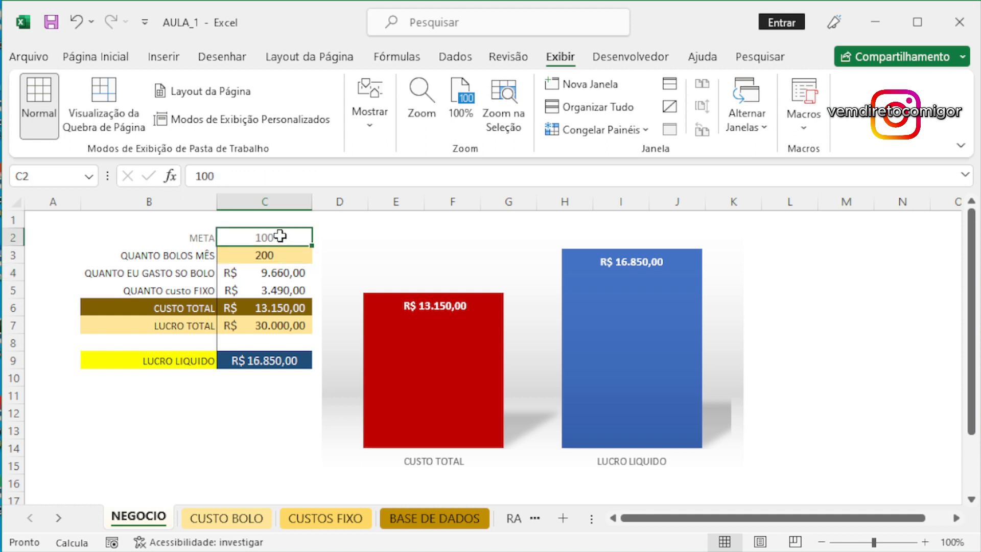
pyautogui.write('200')
pyautogui.press('Return')
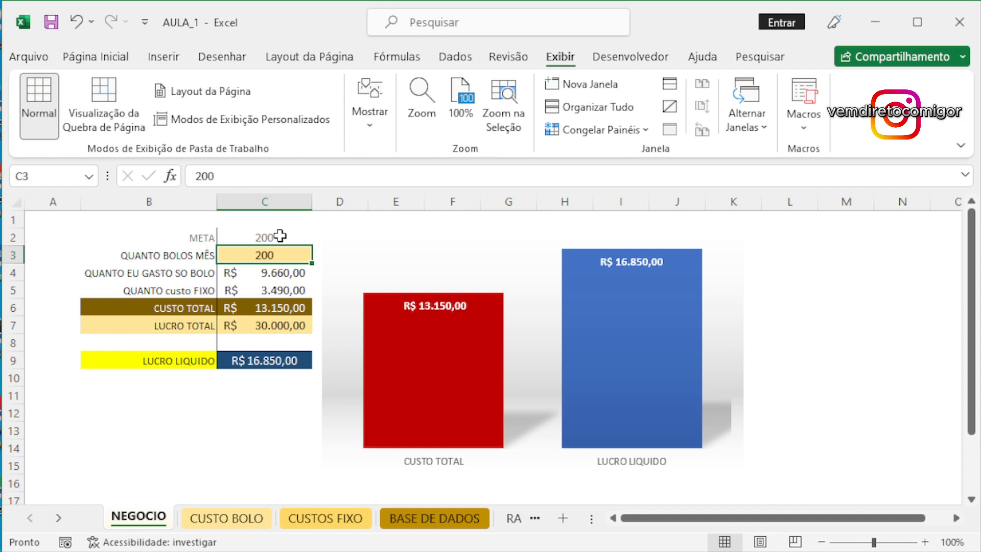
# - On the CUSTO BOLO sheet, set the LUCRO per cake in C3 to 100 and widen column C slightly
pyautogui.click(223, 519)
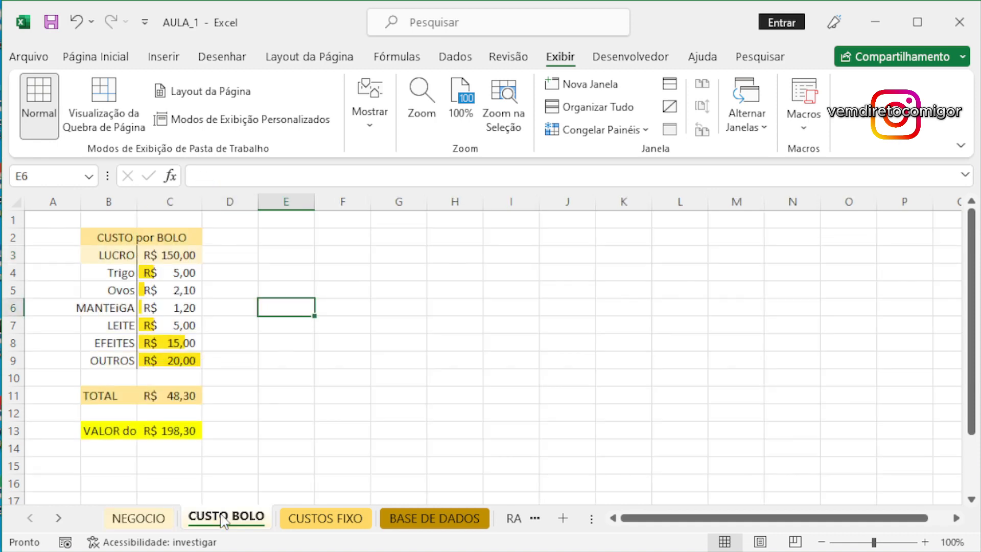
pyautogui.click(172, 254)
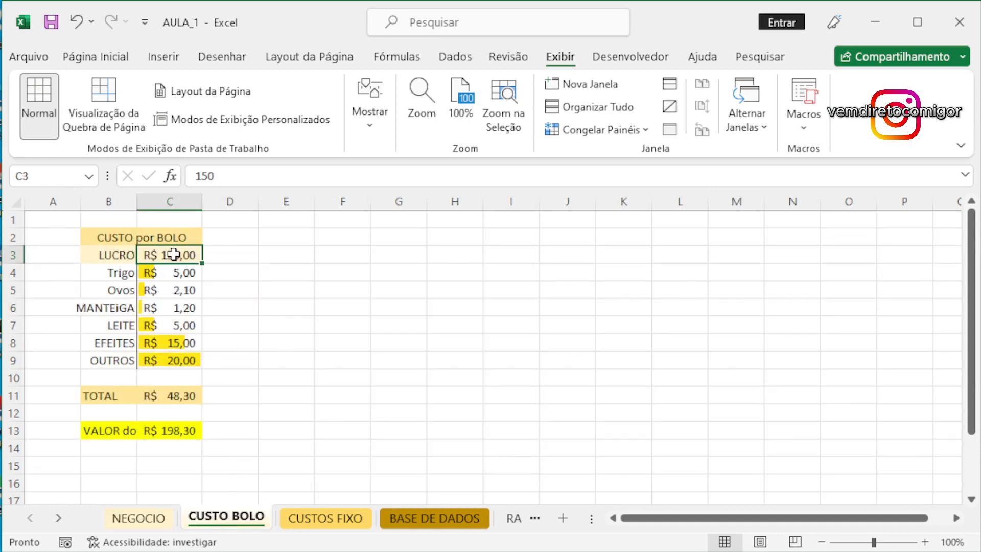
pyautogui.write('1100')
pyautogui.press('BackSpace')
pyautogui.press('BackSpace')
pyautogui.press('BackSpace')
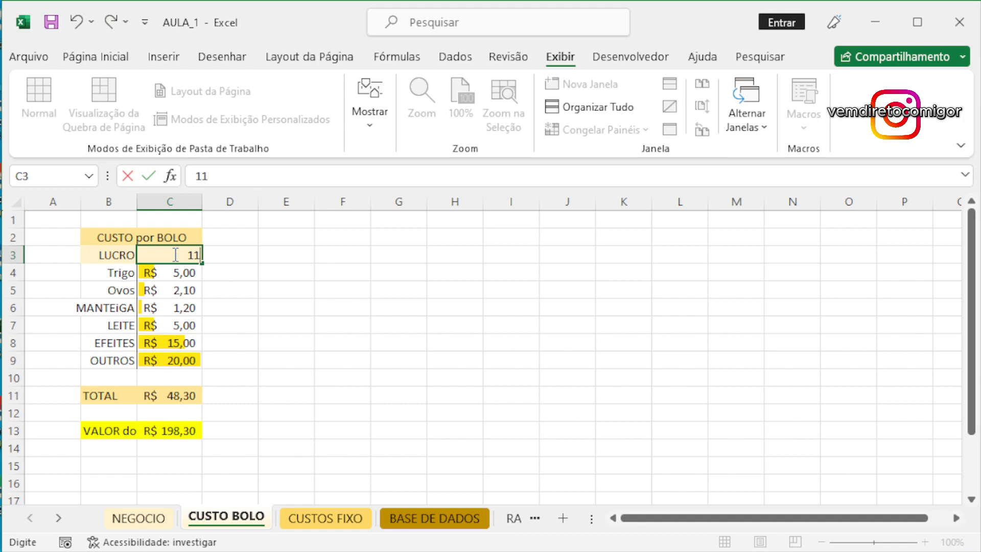
pyautogui.write('00')
pyautogui.press('Return')
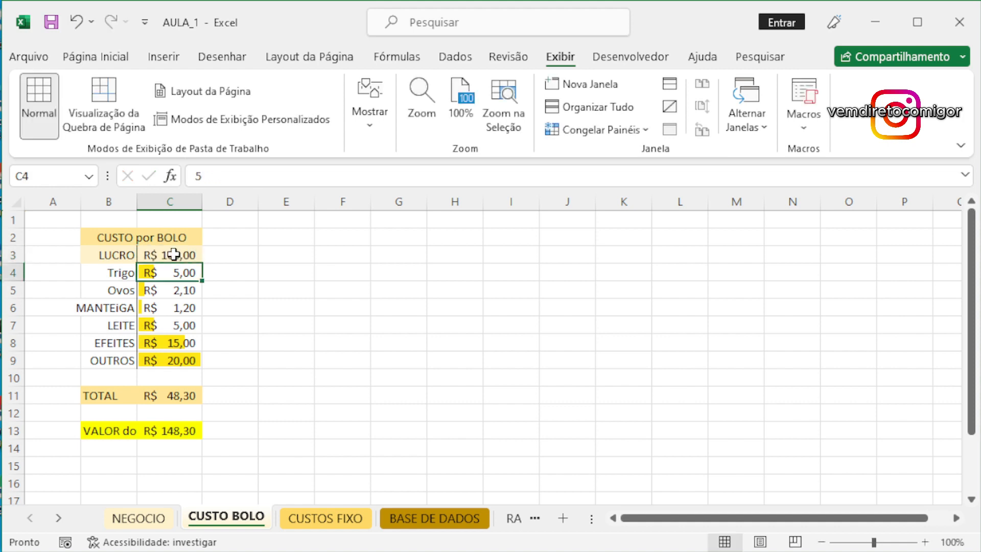
pyautogui.moveTo(206, 204); pyautogui.dragTo(221, 202)
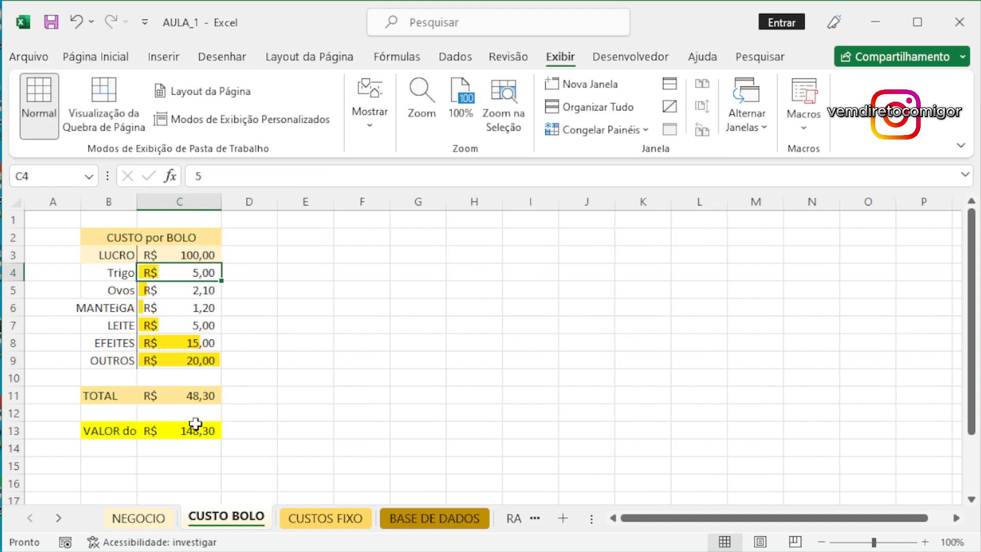
pyautogui.click(217, 431)
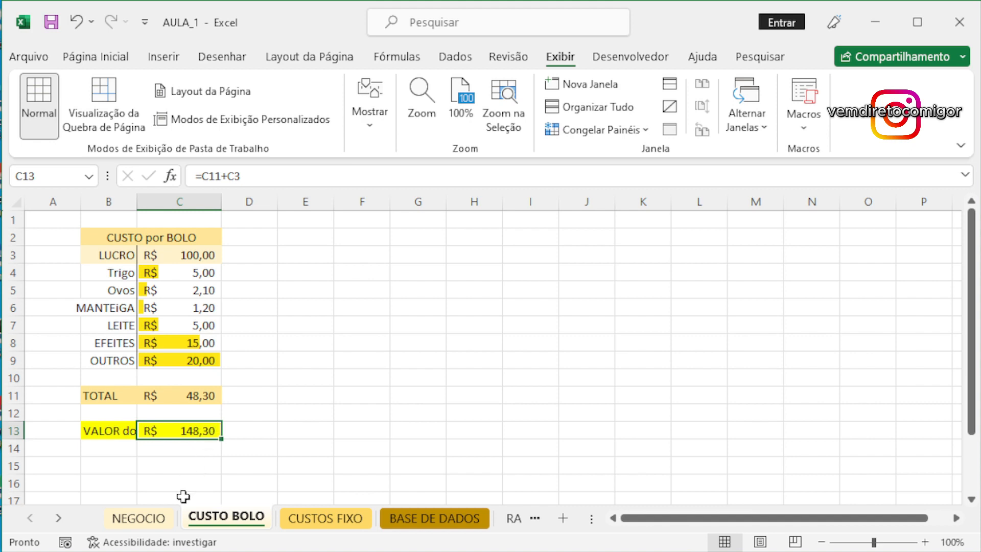
# - Return to the NEGOCIO sheet and set QUANTO BOLOS MÊS in C3 to 300
pyautogui.click(146, 520)
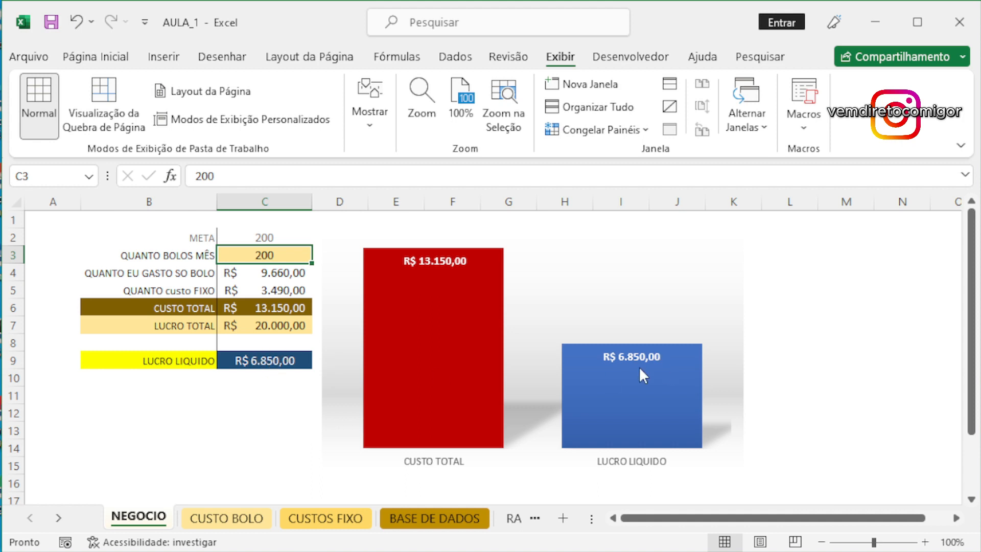
pyautogui.doubleClick(288, 259)
pyautogui.press('BackSpace')
pyautogui.press('BackSpace')
pyautogui.press('BackSpace')
pyautogui.write('300')
pyautogui.press('Return')
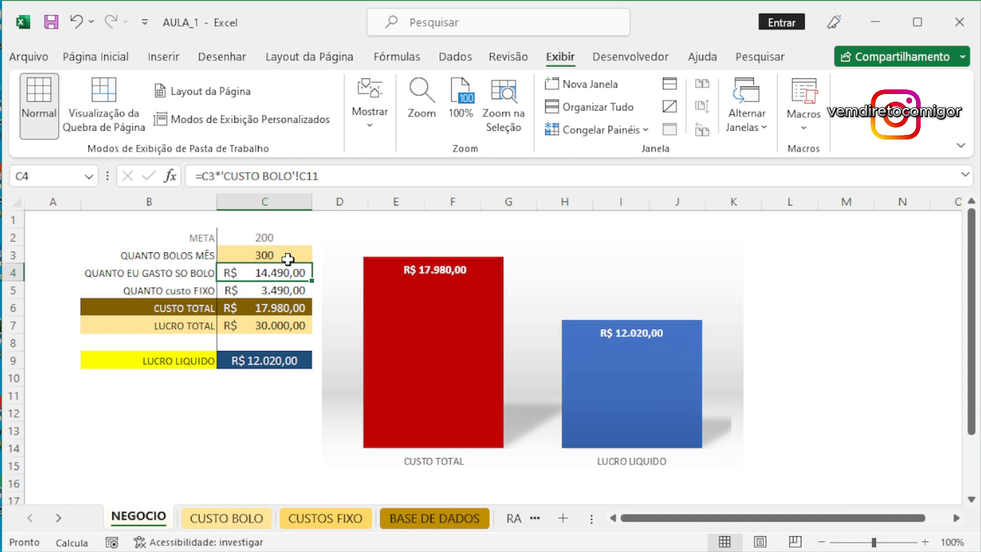
# - Set QUANTO BOLOS MÊS in C3 of the NEGOCIO sheet to 400
pyautogui.click(288, 259)
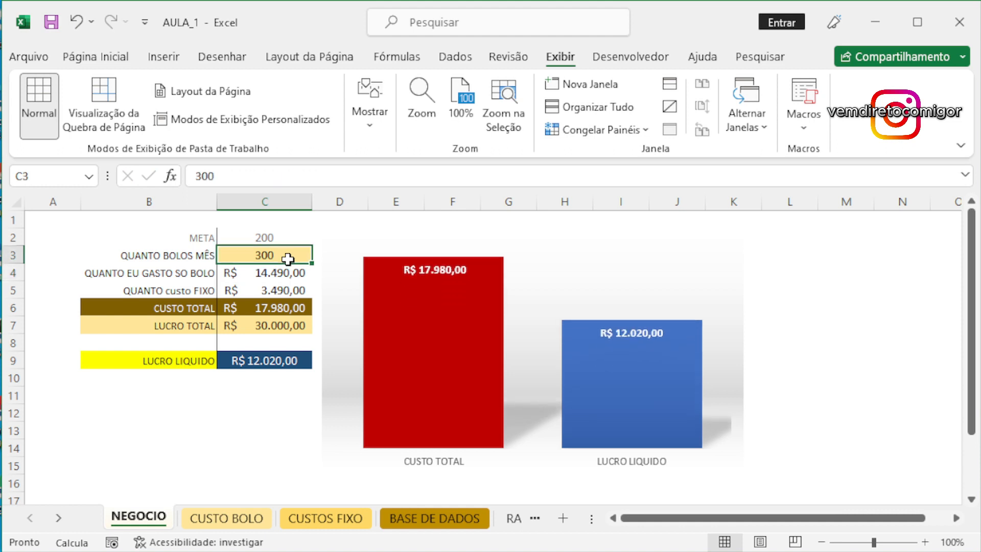
pyautogui.write('49')
pyautogui.press('BackSpace')
pyautogui.write('-00')
pyautogui.press('BackSpace')
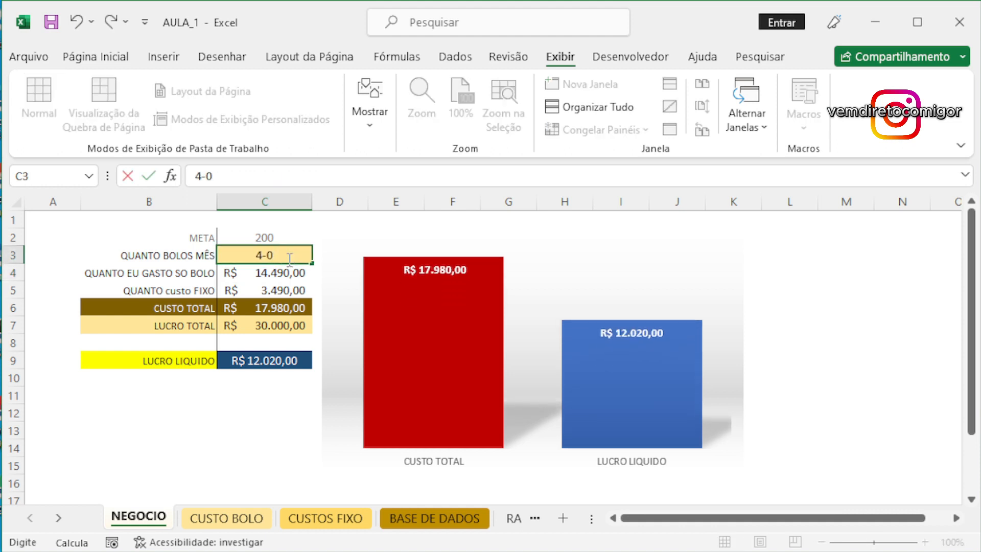
pyautogui.press('BackSpace')
pyautogui.press('BackSpace')
pyautogui.write('00')
pyautogui.press('Return')
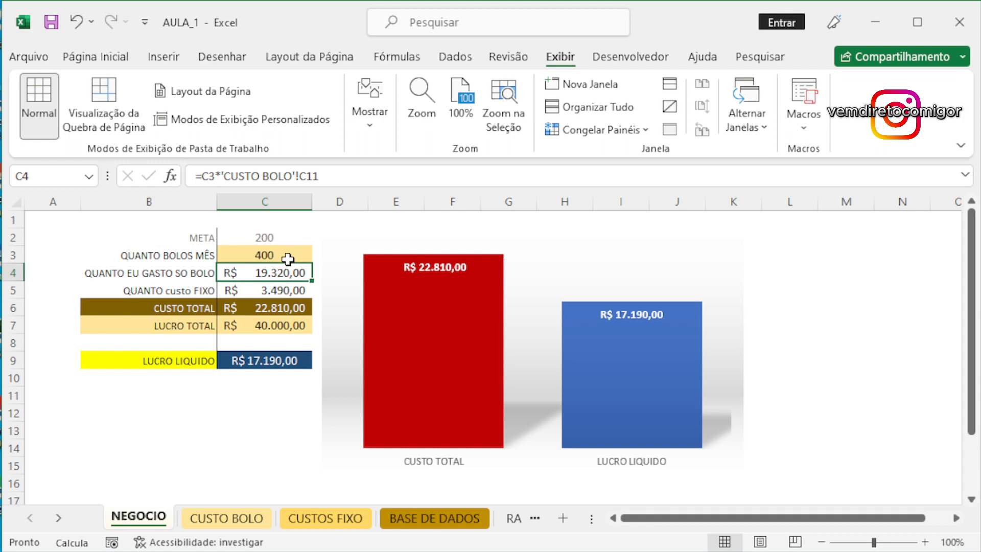
# - Test QUANTO BOLOS MÊS in C3 with 600 cakes and check the chart's CUSTO TOTAL column
pyautogui.click(289, 254)
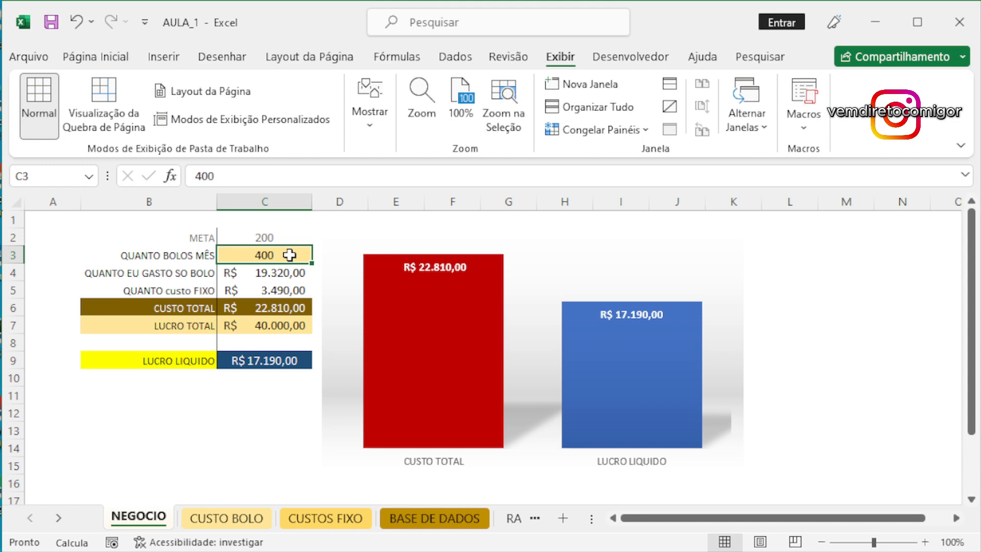
pyautogui.write('600')
pyautogui.press('Return')
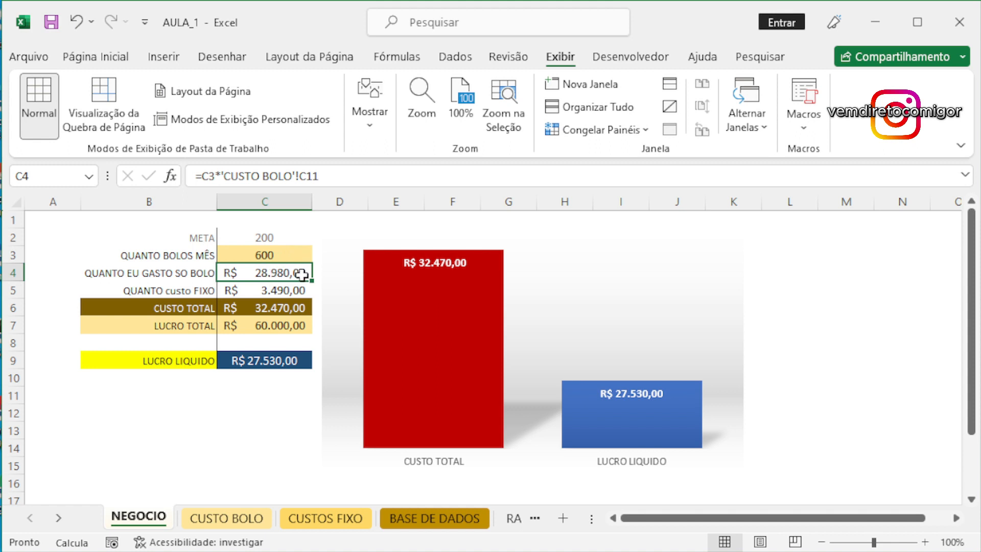
pyautogui.moveTo(456, 367)
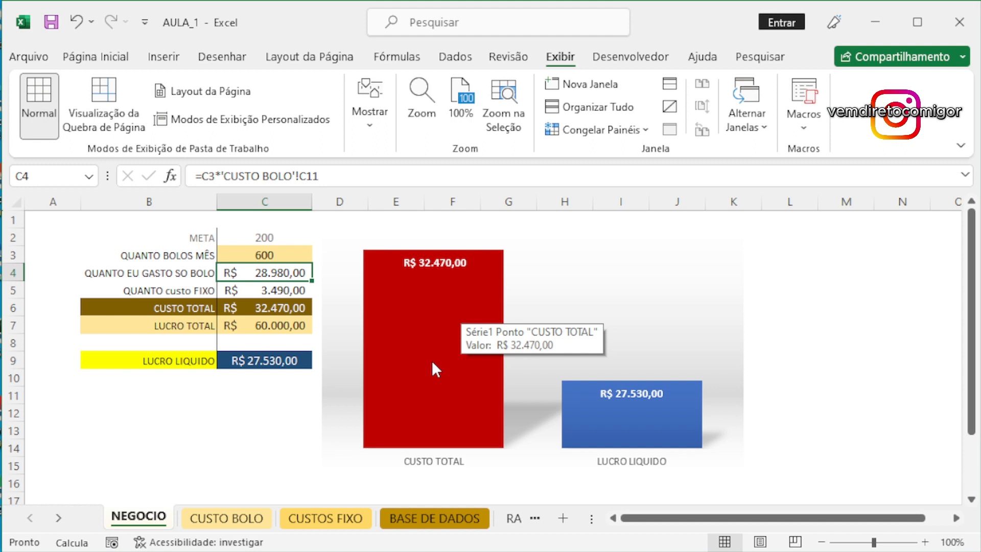
# - Set QUANTO BOLOS MÊS in C3 of the NEGOCIO sheet to 150
pyautogui.click(260, 252)
pyautogui.write('150')
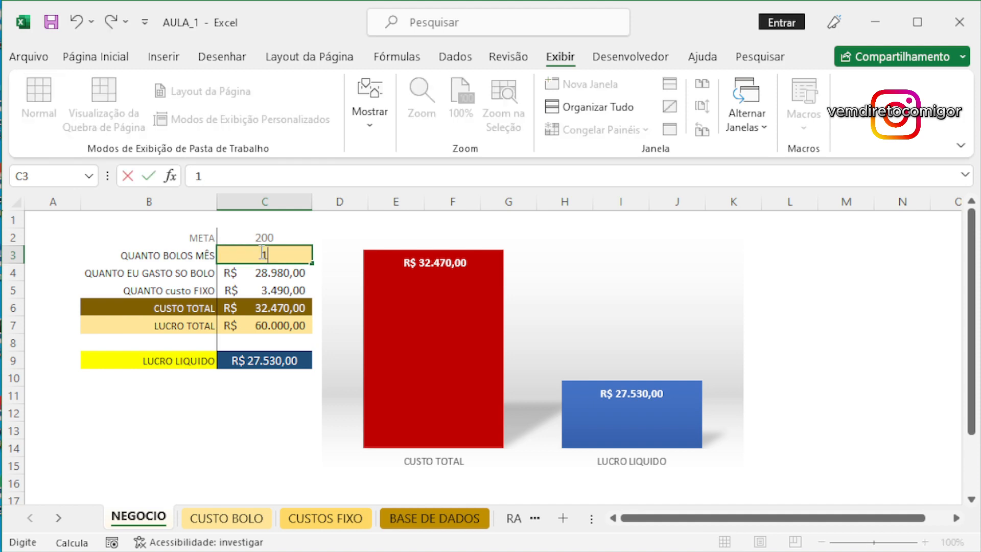
pyautogui.press('Return')
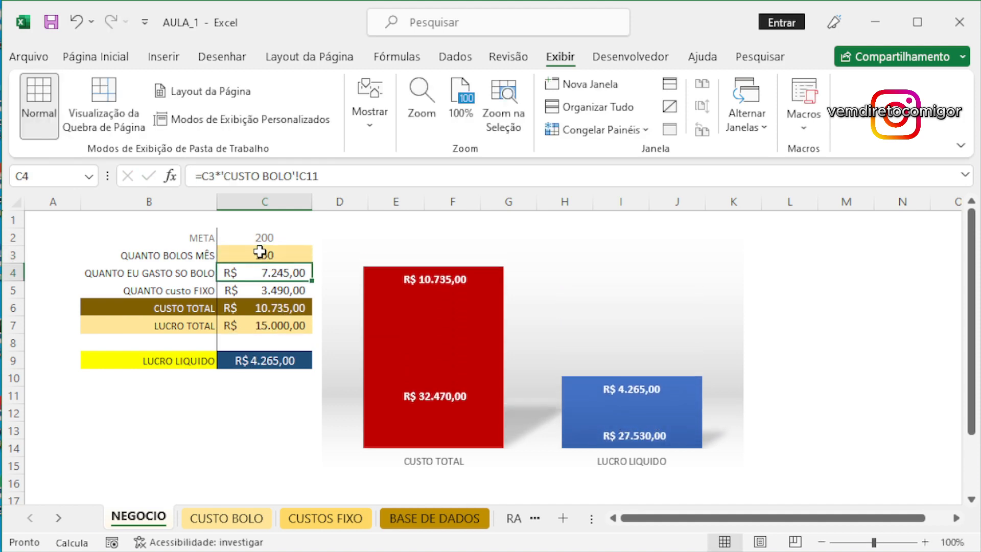
# - On the CUSTO BOLO sheet, set LUCRO in C3 to 180, and return to the NEGOCIO sheet to check the chart
pyautogui.click(225, 518)
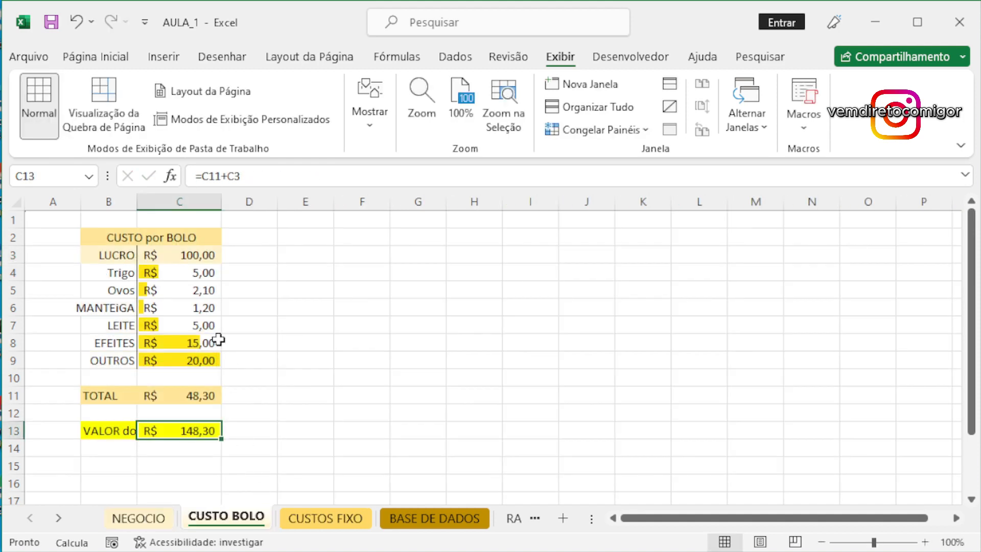
pyautogui.click(198, 254)
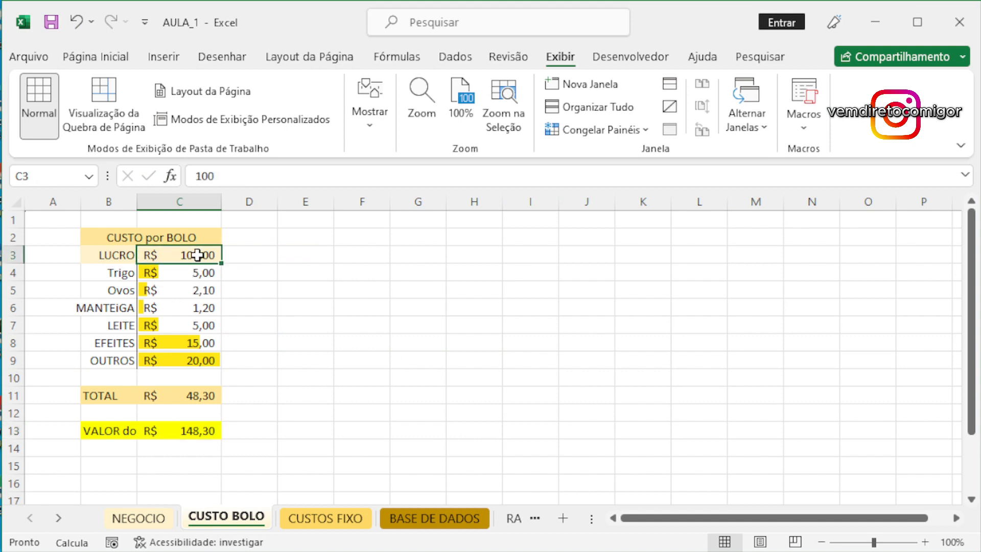
pyautogui.write('180')
pyautogui.press('Return')
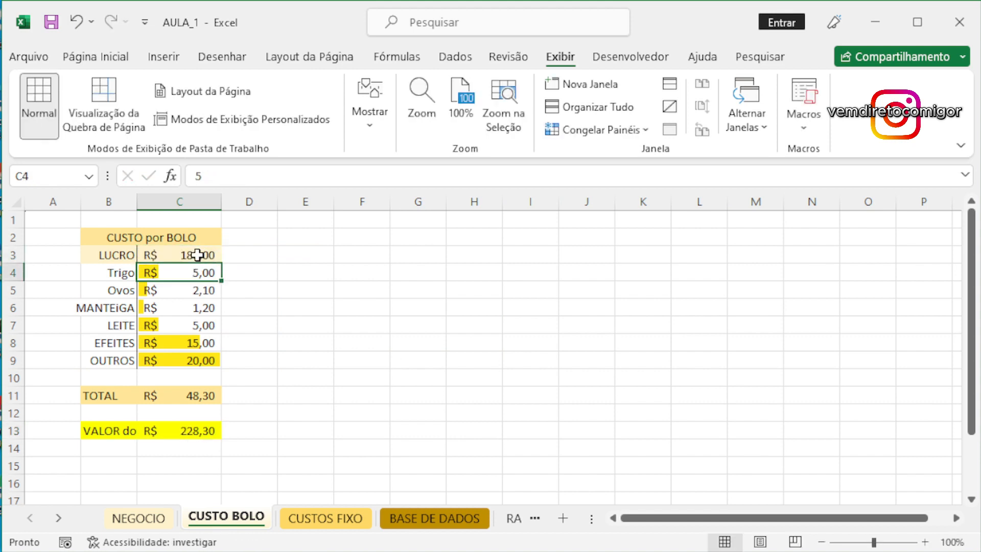
pyautogui.click(158, 520)
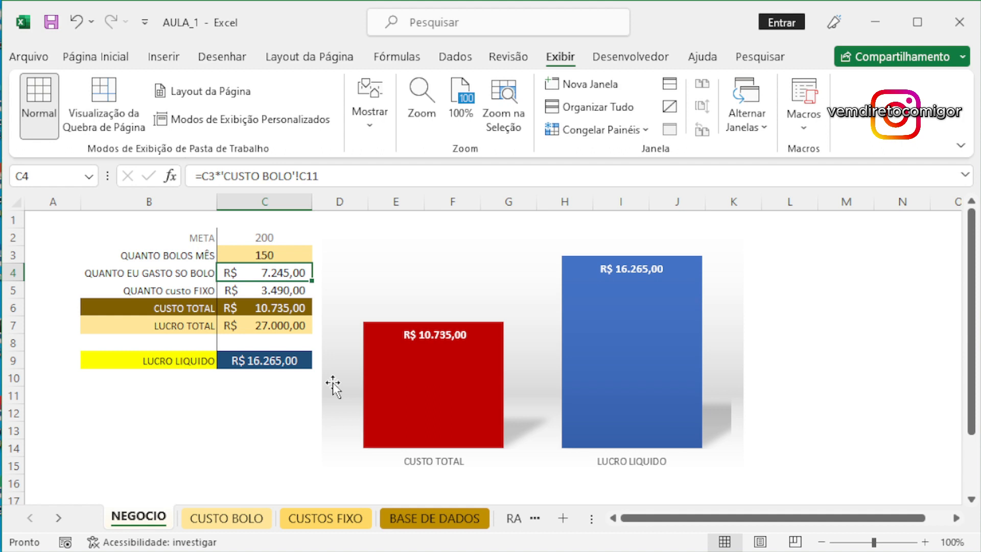
# - On the CUSTO BOLO sheet, autofit column B and insert a 3-D pie chart of the ingredient costs in B4:C9
pyautogui.click(247, 519)
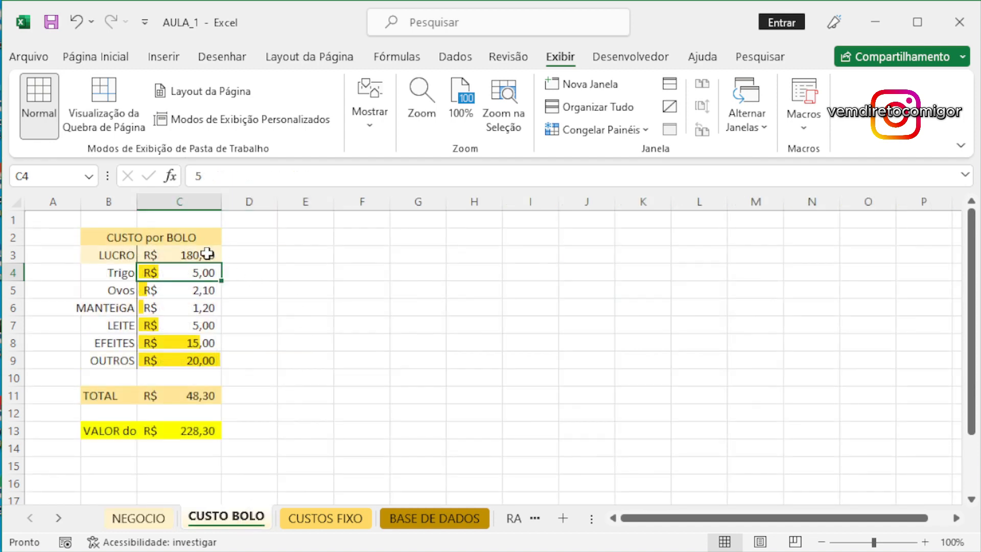
pyautogui.doubleClick(137, 201)
pyautogui.moveTo(138, 268); pyautogui.dragTo(209, 359)
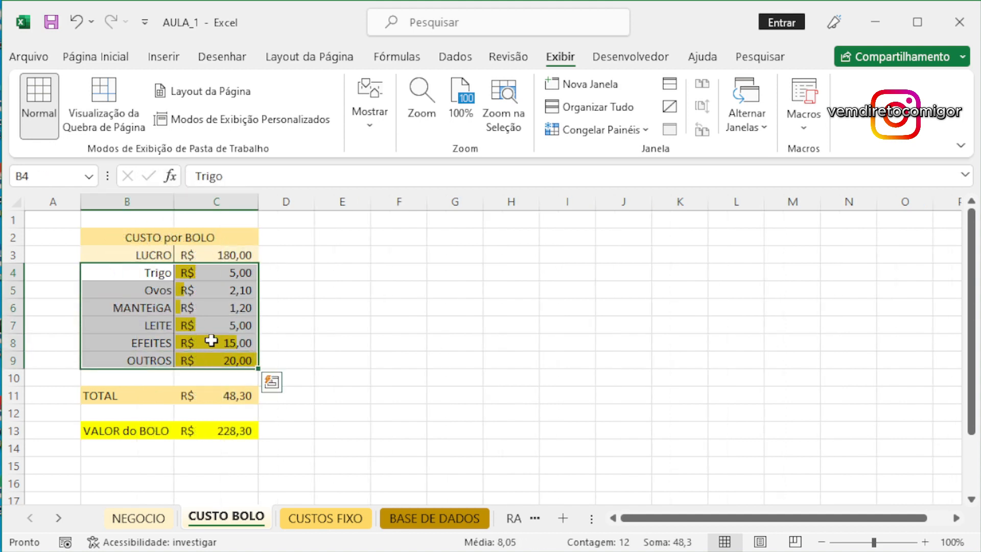
pyautogui.click(163, 56)
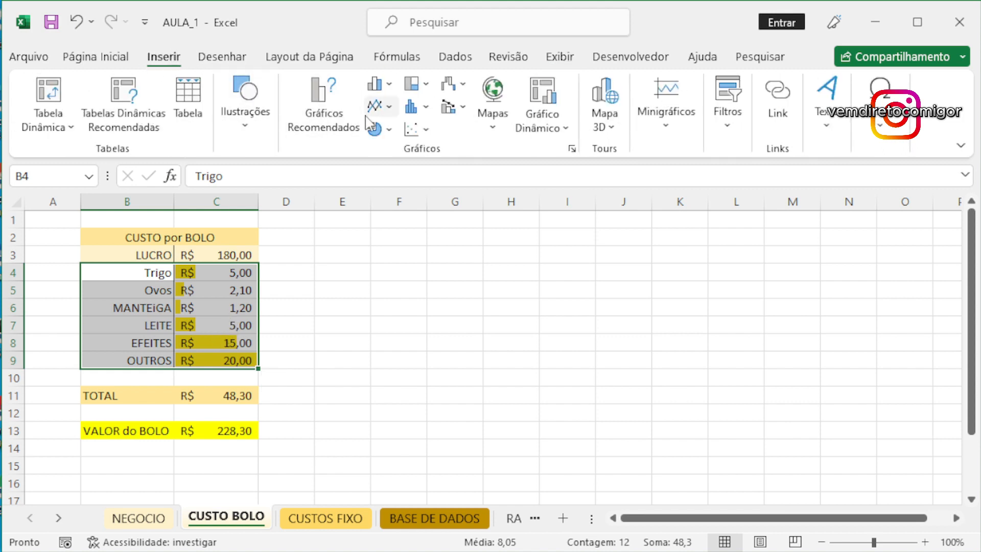
pyautogui.click(390, 132)
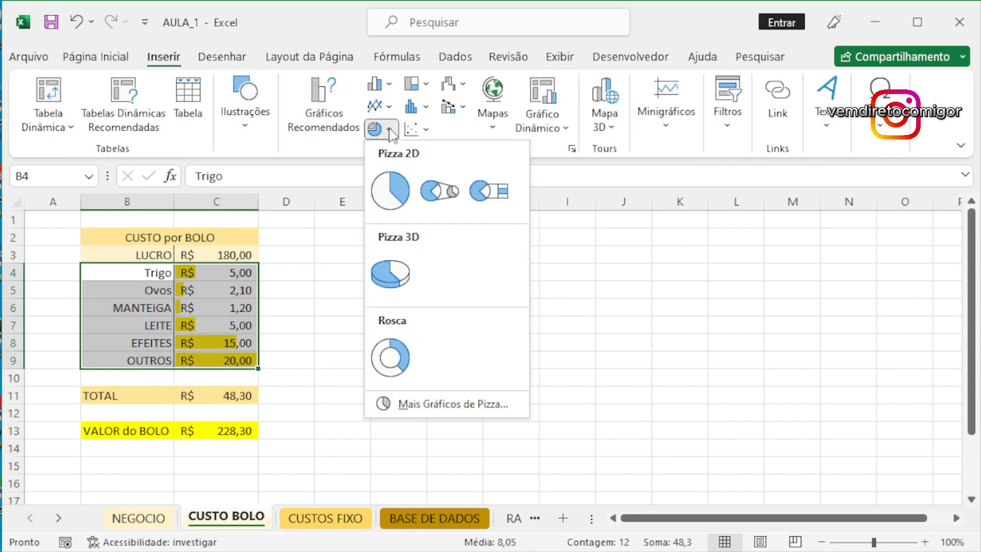
pyautogui.click(392, 270)
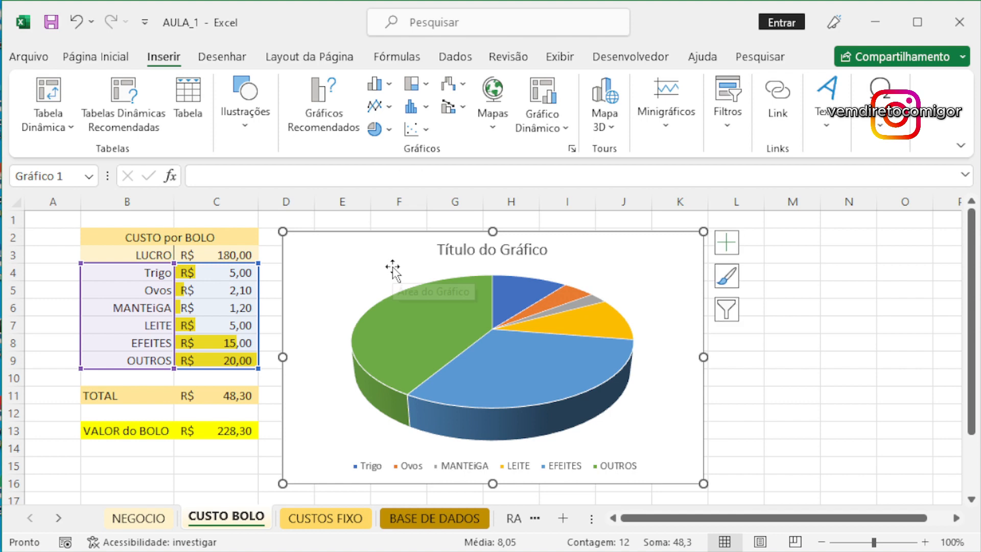
# - Delete the pie chart's title and apply the fifth preset chart style after trying Estilo 4
pyautogui.click(460, 246)
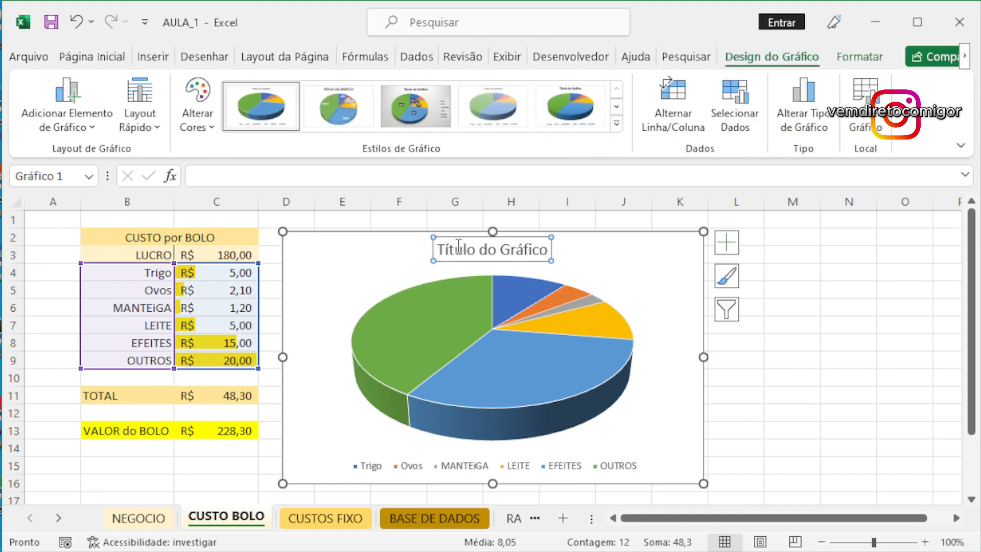
pyautogui.press('Delete')
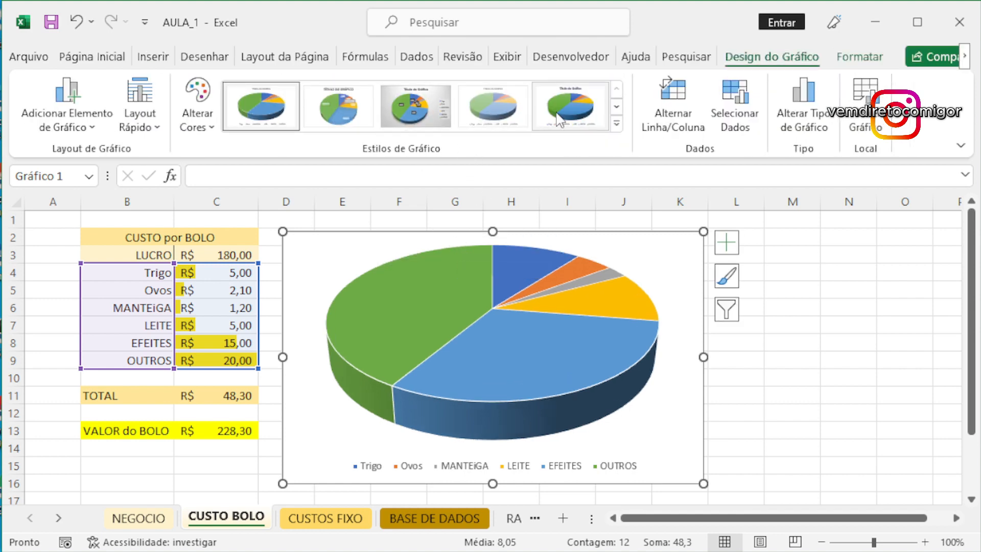
pyautogui.click(617, 122)
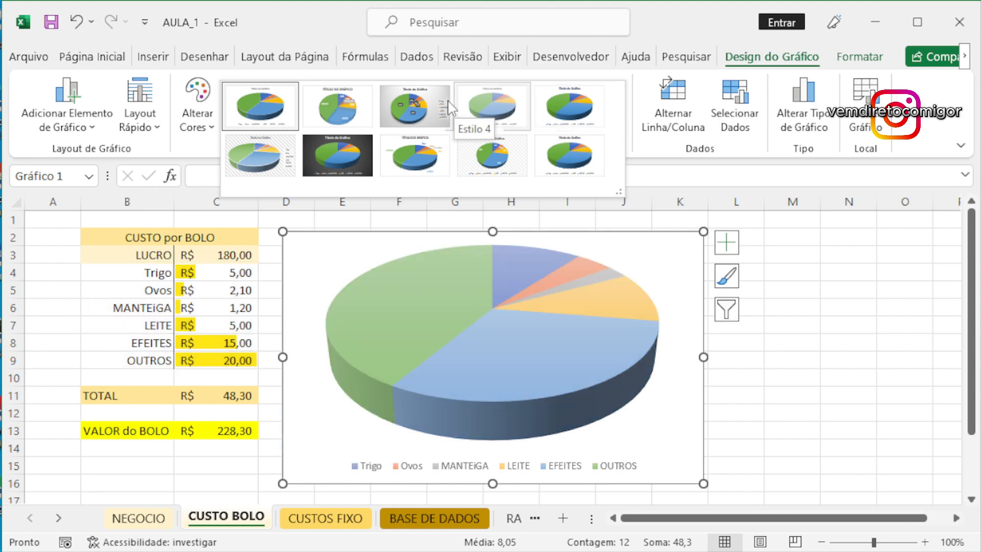
pyautogui.click(475, 109)
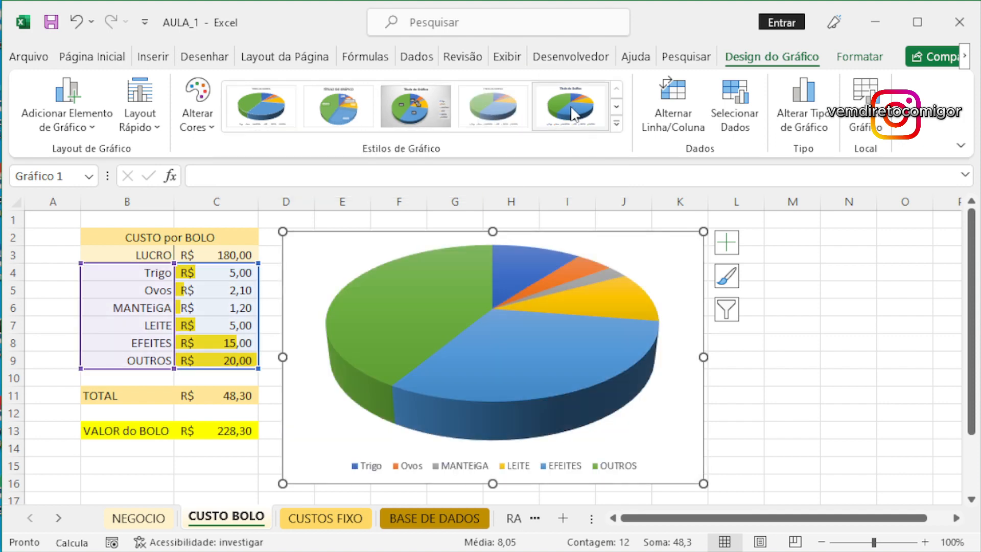
pyautogui.click(570, 108)
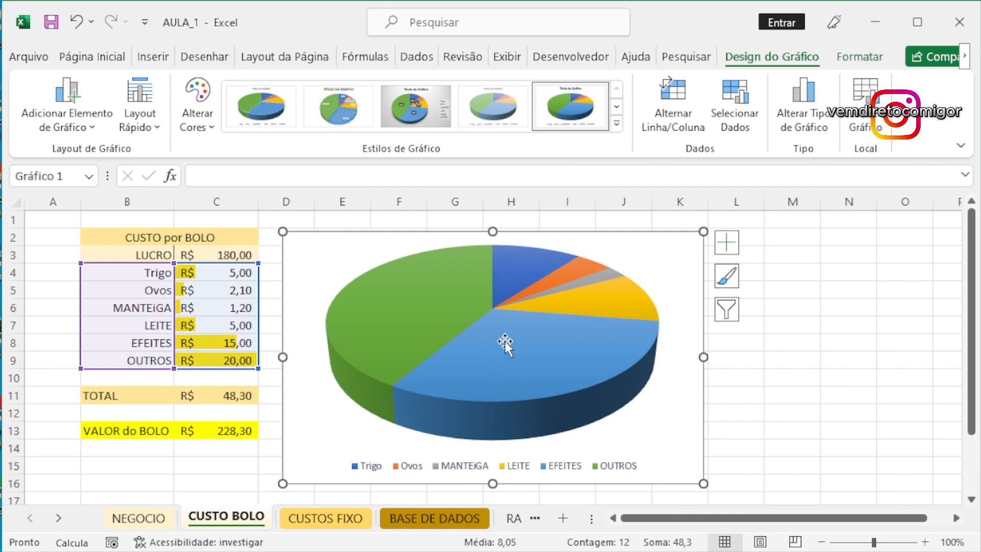
# - Apply the first quick layout, with category names and percentages on the slices, to the cake-cost pie chart and delete its title
pyautogui.click(138, 127)
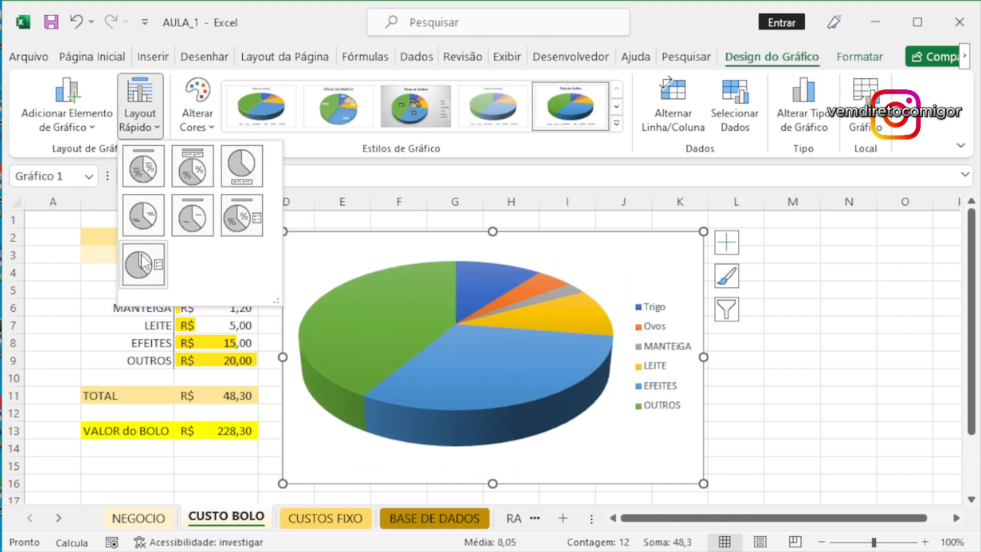
pyautogui.click(149, 175)
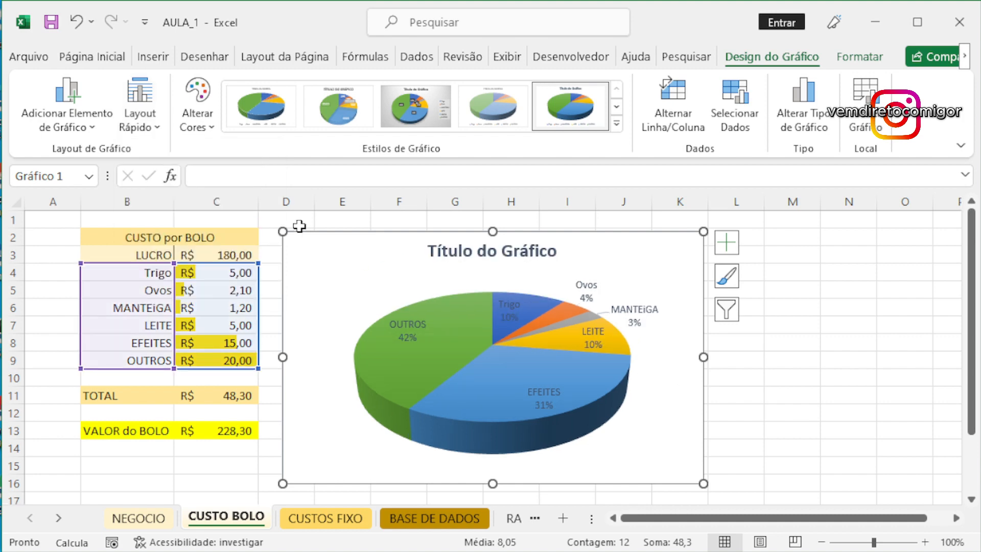
pyautogui.click(481, 249)
pyautogui.press('Delete')
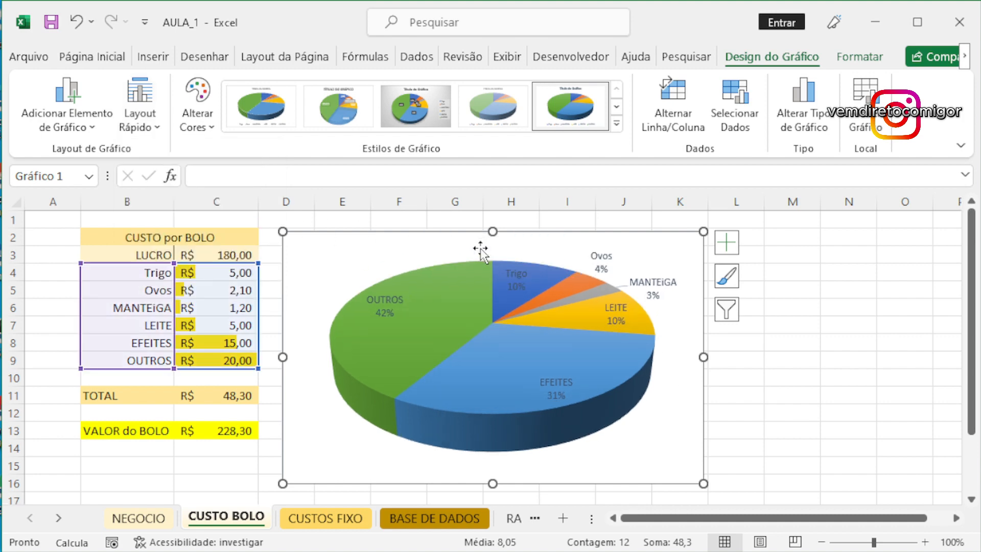
pyautogui.click(888, 309)
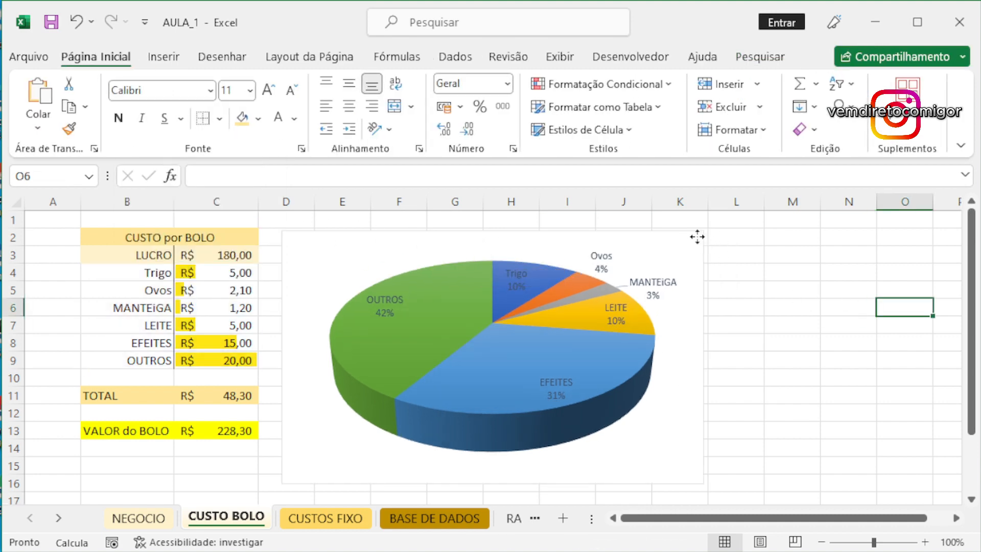
# - Remove the outline of the cake-cost chart area with Sem Contorno
pyautogui.rightClick(696, 234)
pyautogui.click(803, 39)
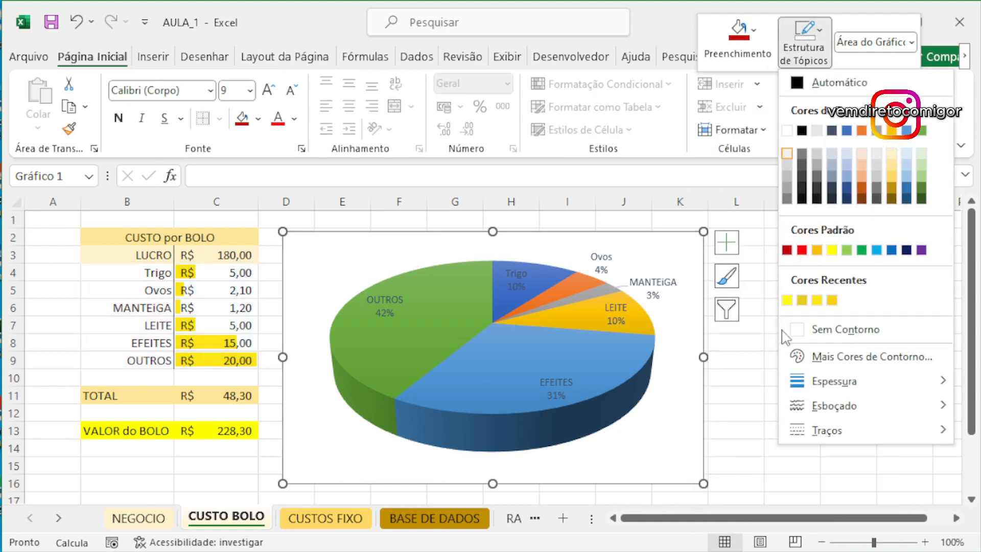
pyautogui.click(786, 330)
pyautogui.click(805, 324)
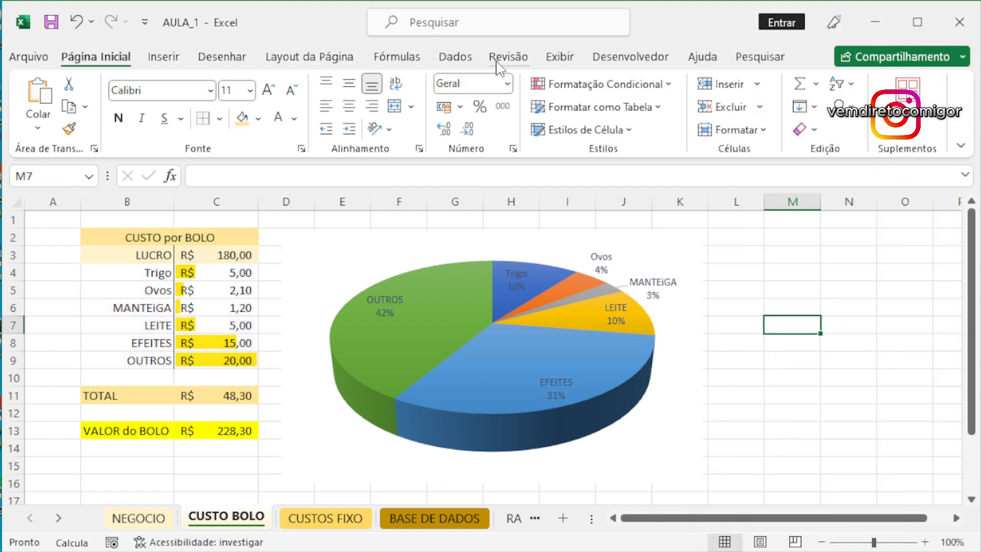
# - Hide the gridlines on the CUSTO BOLO sheet
pyautogui.click(559, 58)
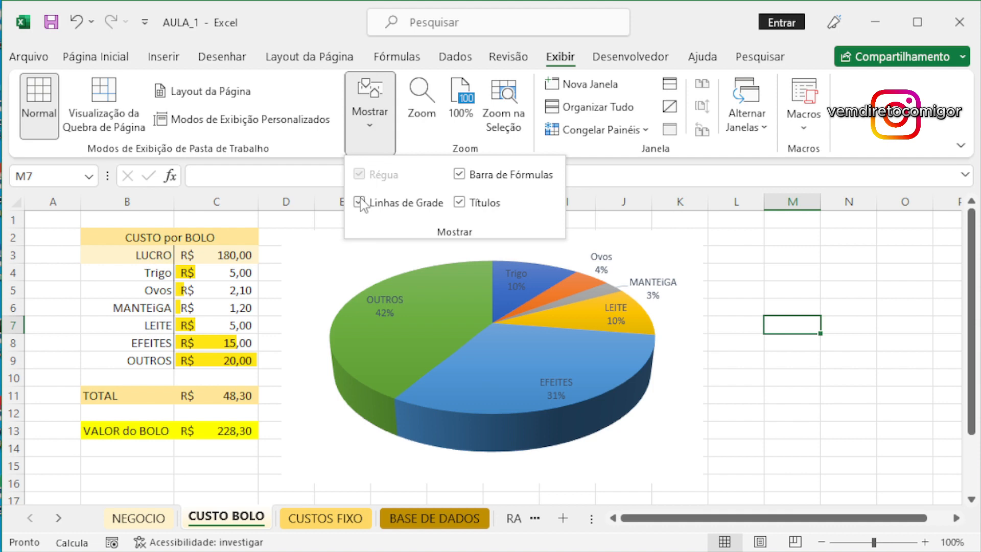
pyautogui.click(359, 202)
pyautogui.click(764, 308)
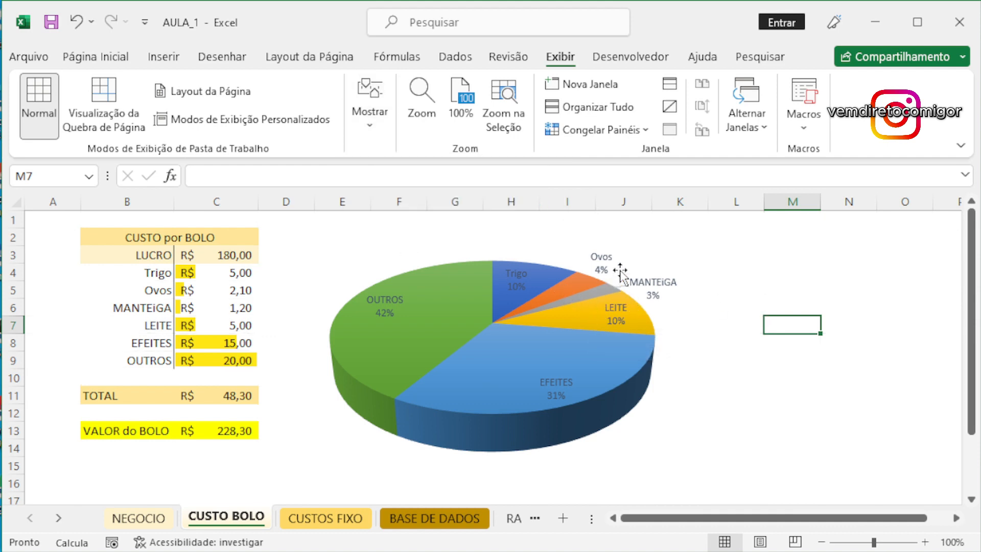
# - Move the Ovos label farther from the pie and the LEITE label outside its slice so both have leader lines
pyautogui.click(607, 249)
pyautogui.click(604, 247)
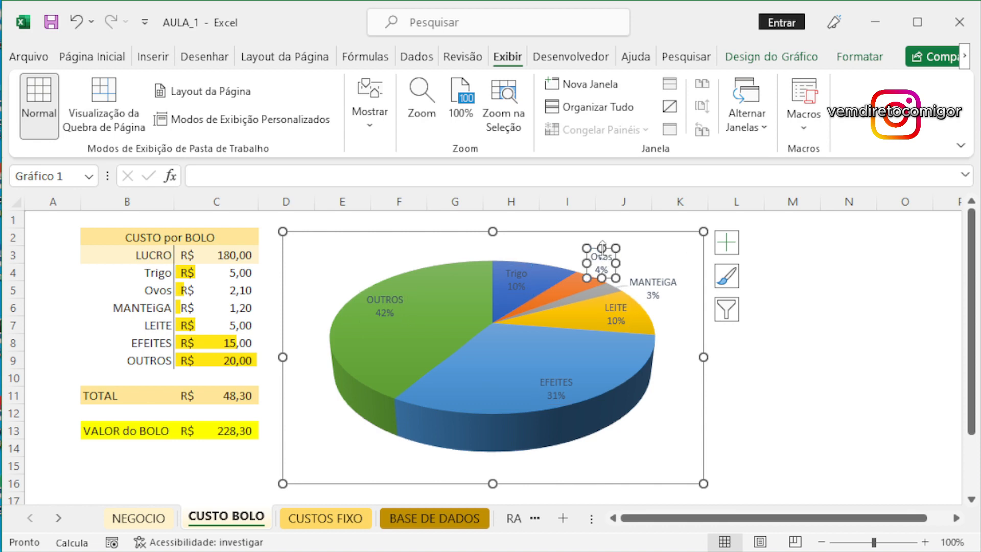
pyautogui.click(955, 350)
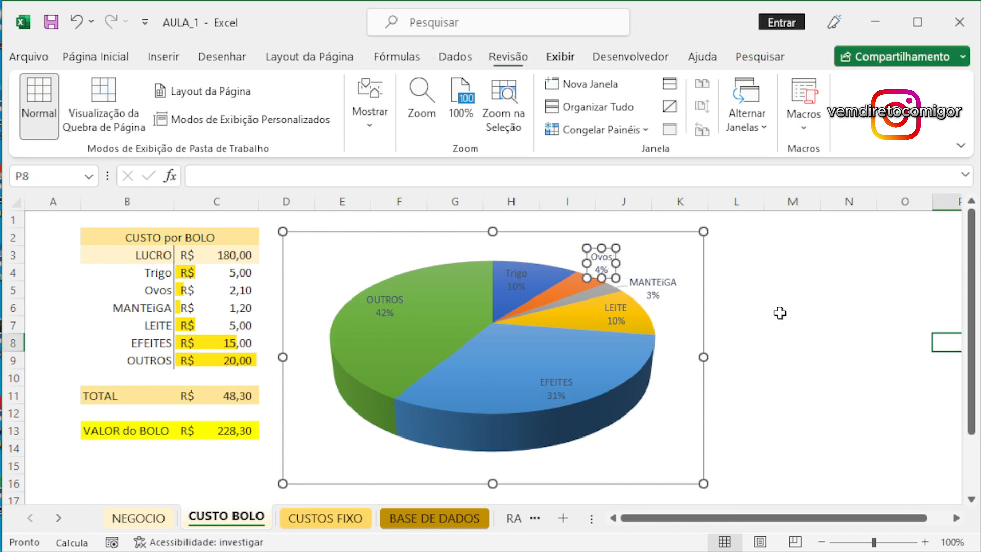
pyautogui.click(610, 258)
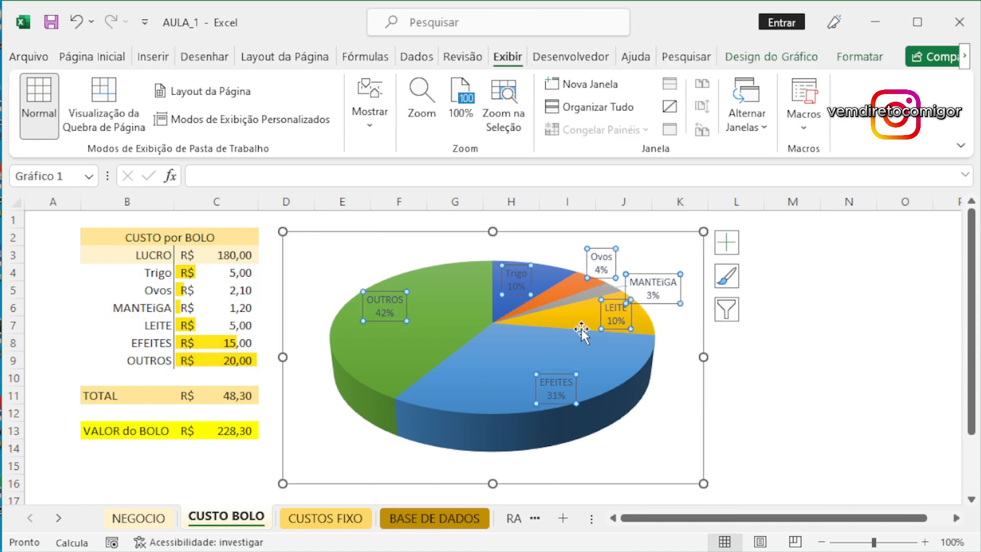
pyautogui.click(601, 251)
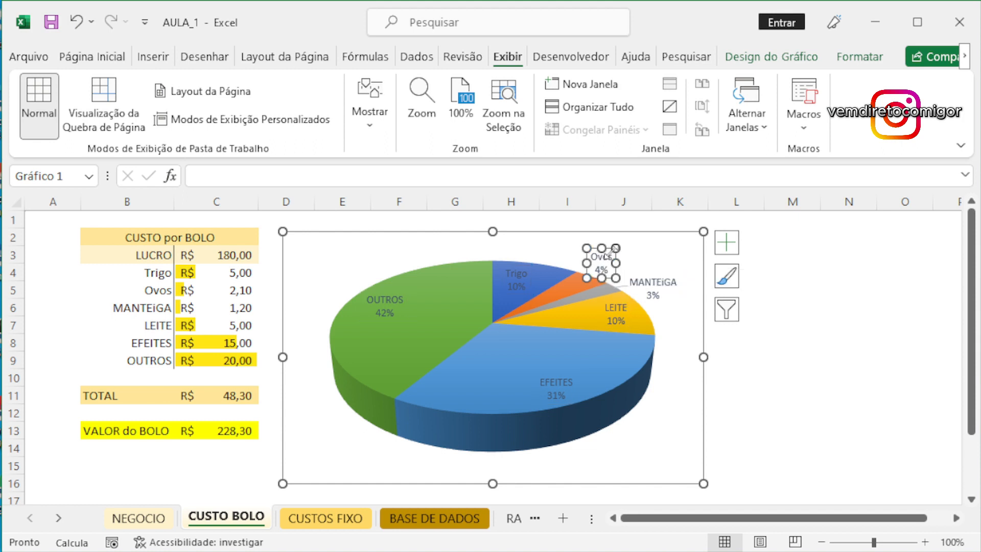
pyautogui.moveTo(607, 248); pyautogui.dragTo(625, 238)
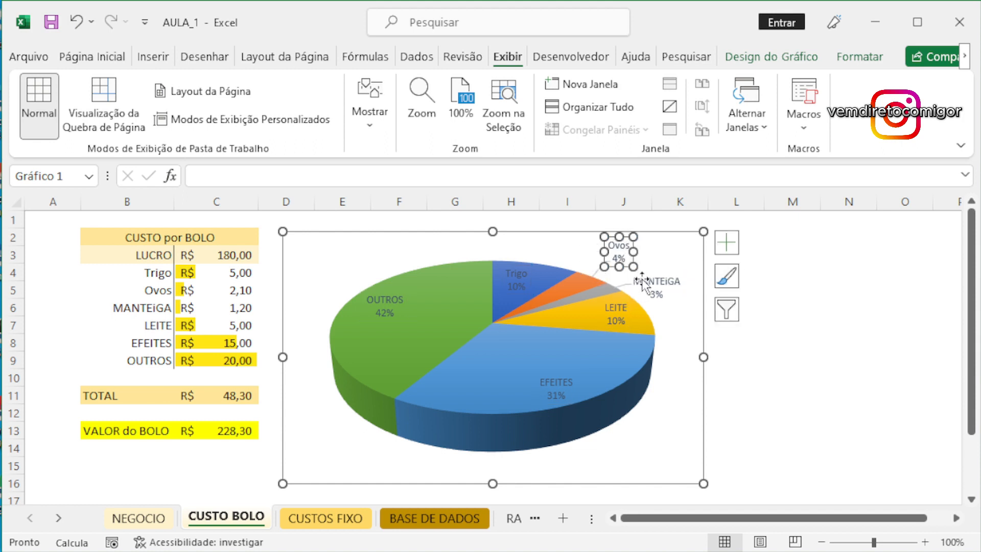
pyautogui.click(618, 312)
pyautogui.moveTo(623, 299); pyautogui.dragTo(692, 314)
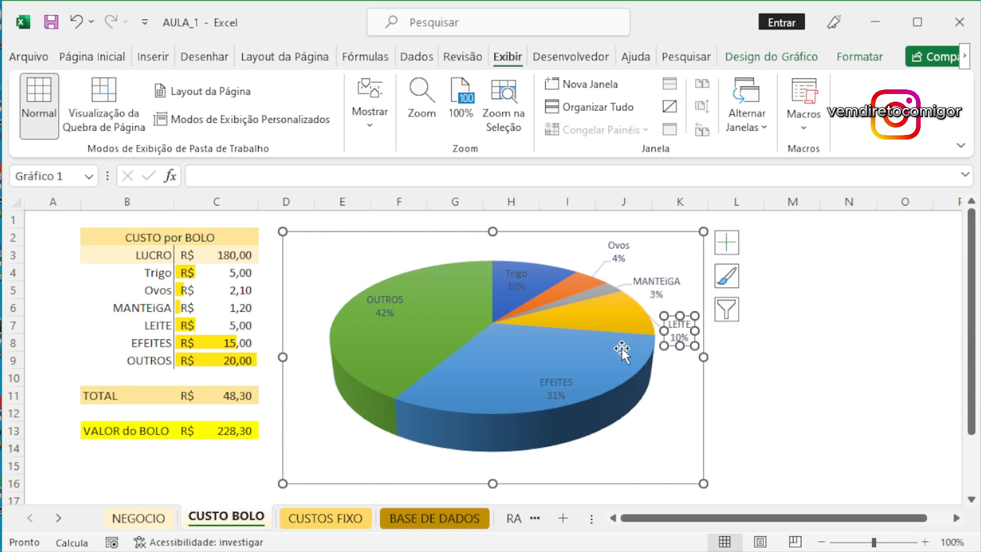
pyautogui.click(835, 356)
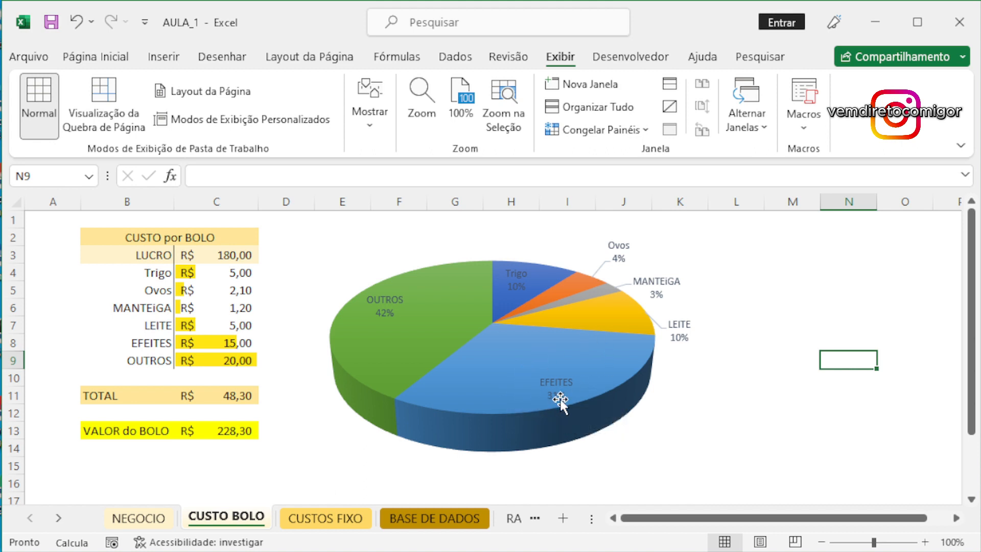
# - Test the cake-cost chart by setting OUTROS in C9 to 10 and EFEITES in C8 to 10
pyautogui.moveTo(440, 317)
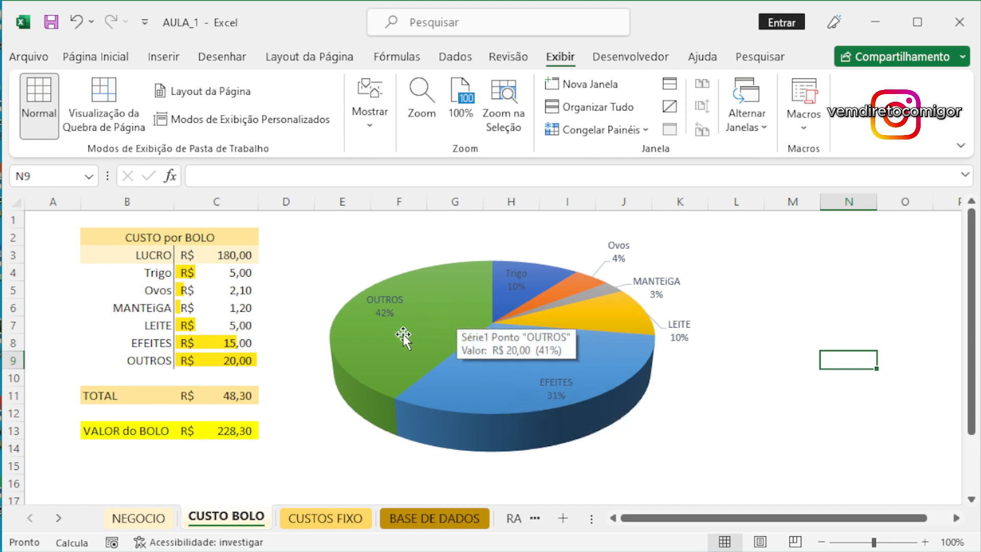
pyautogui.click(243, 361)
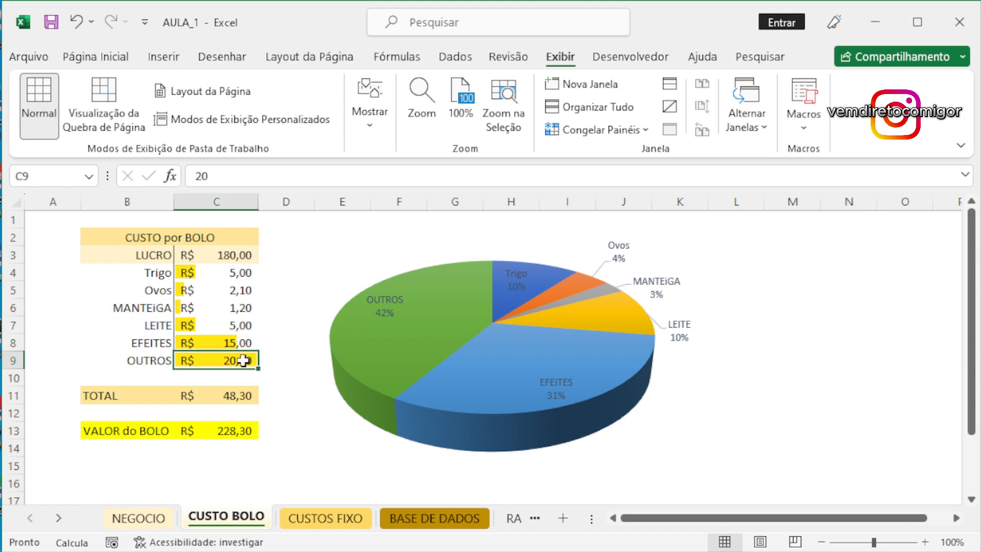
pyautogui.write('10')
pyautogui.press('Return')
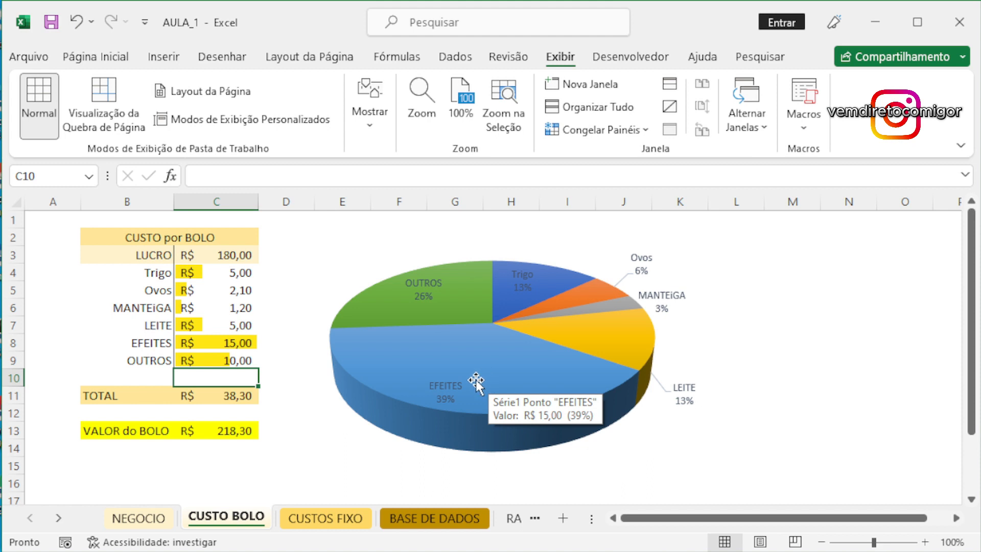
pyautogui.click(227, 345)
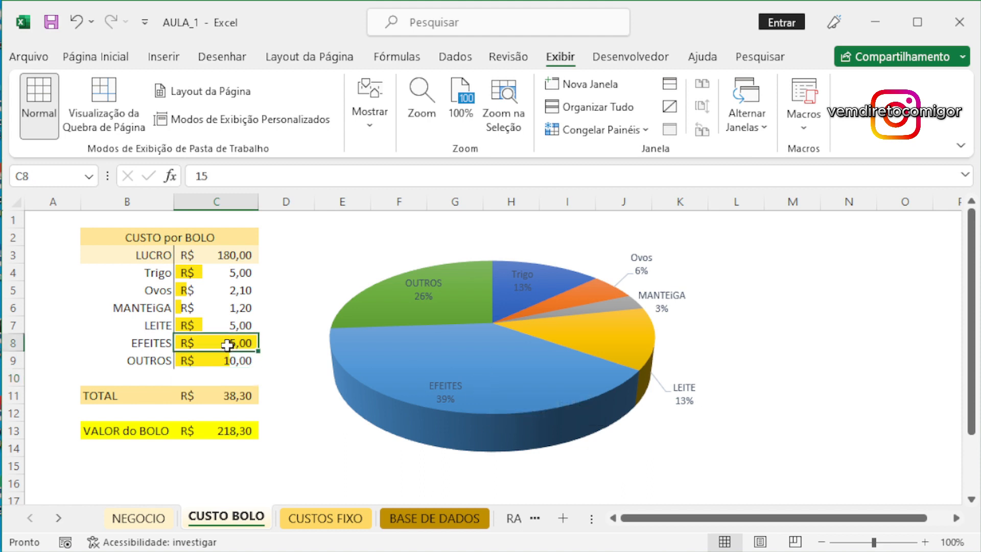
pyautogui.write('10')
pyautogui.press('Return')
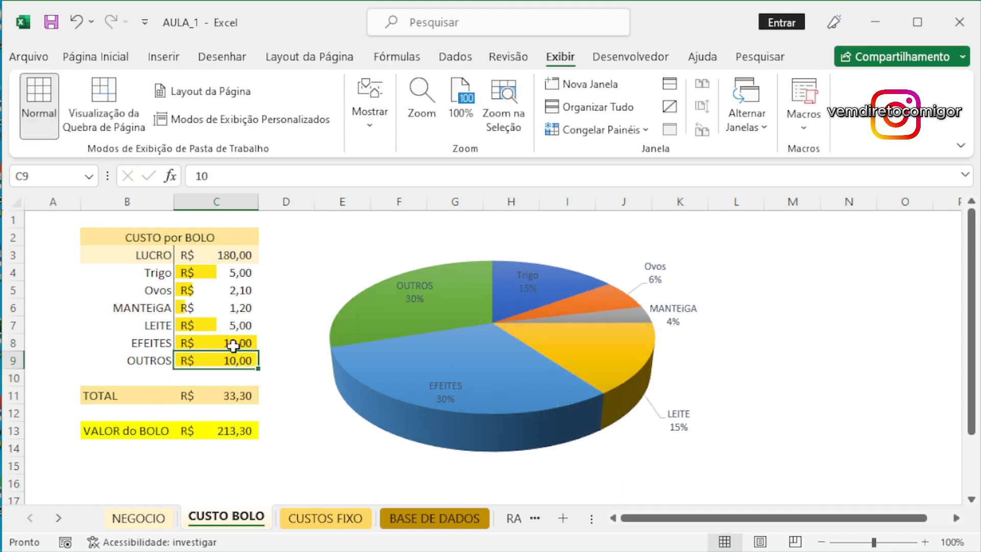
# - Move the Trigo and OUTROS data labels off their slices to just above the pie
pyautogui.click(539, 281)
pyautogui.click(534, 269)
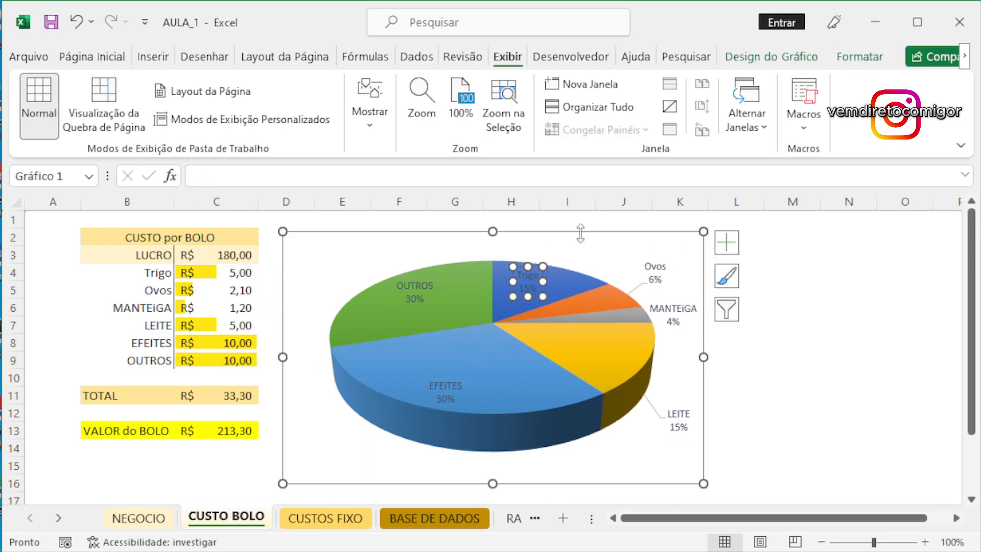
pyautogui.moveTo(580, 233); pyautogui.dragTo(580, 234)
pyautogui.click(417, 278)
pyautogui.moveTo(406, 278); pyautogui.dragTo(311, 243)
# - Try the EFEITES label outside the pie, and place it back inside its slice, slightly higher than before
pyautogui.click(440, 388)
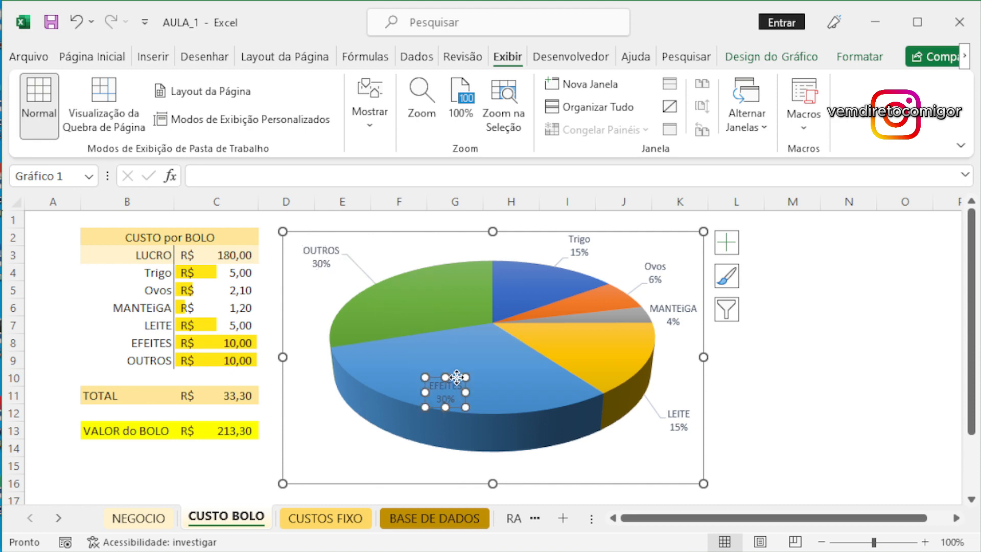
pyautogui.moveTo(458, 376); pyautogui.dragTo(319, 433)
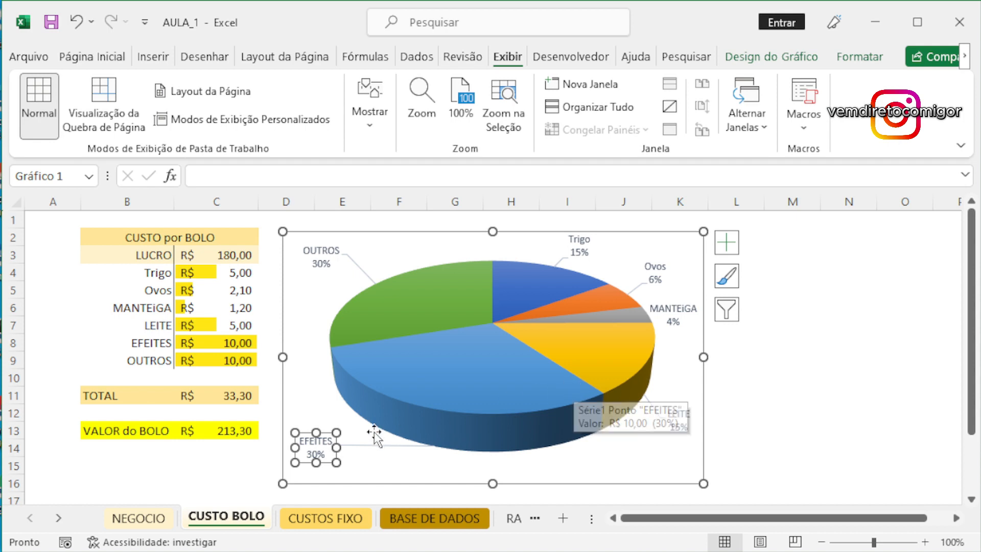
pyautogui.moveTo(327, 434); pyautogui.dragTo(464, 359)
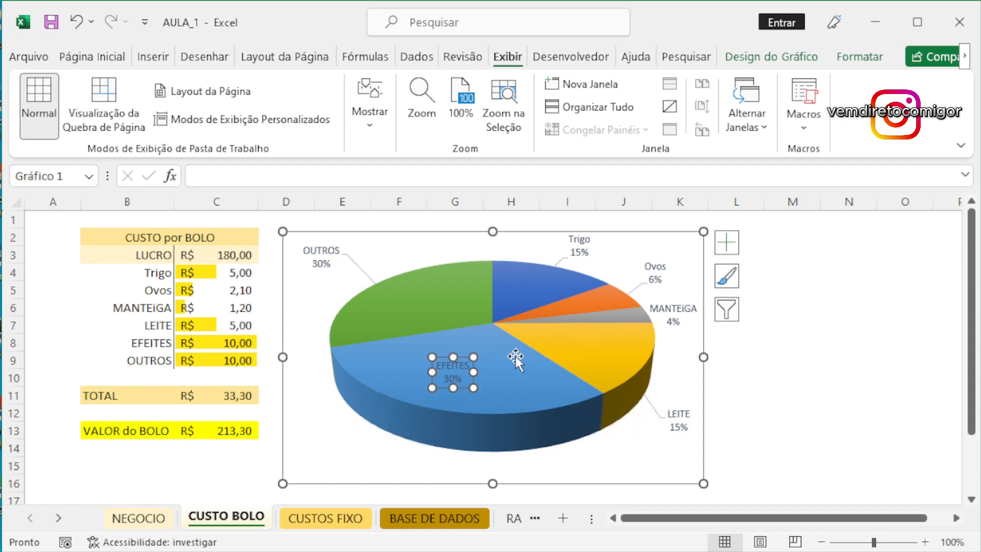
pyautogui.click(579, 467)
pyautogui.click(783, 399)
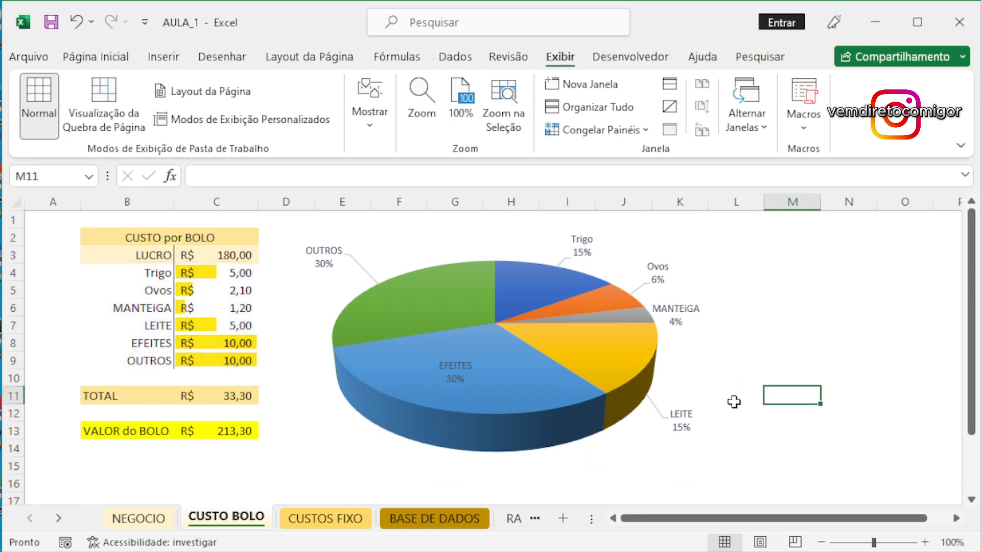
# - Try pulling all slices of the pie apart, and undo the separation
pyautogui.click(530, 385)
pyautogui.moveTo(525, 385); pyautogui.dragTo(522, 401)
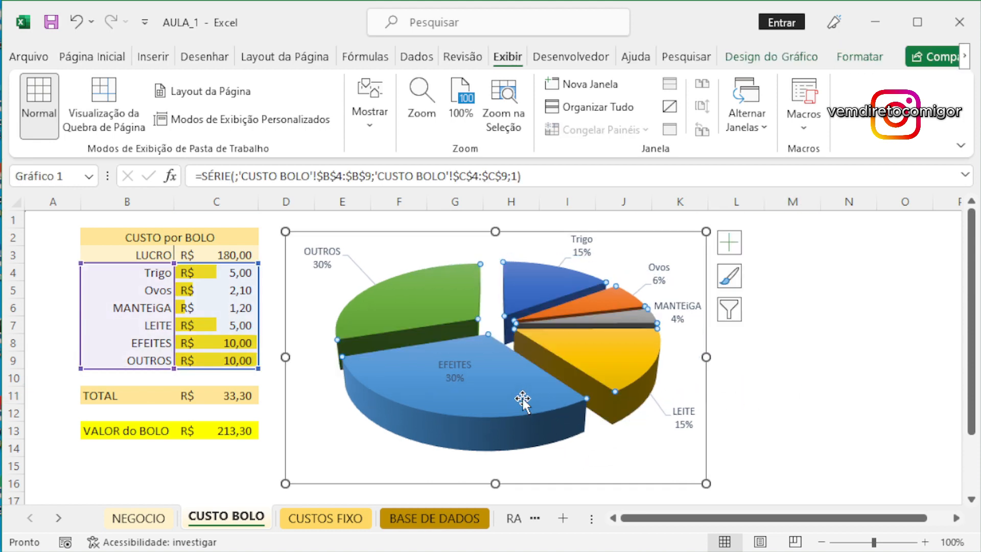
pyautogui.hotkey('ctrl', 'z')
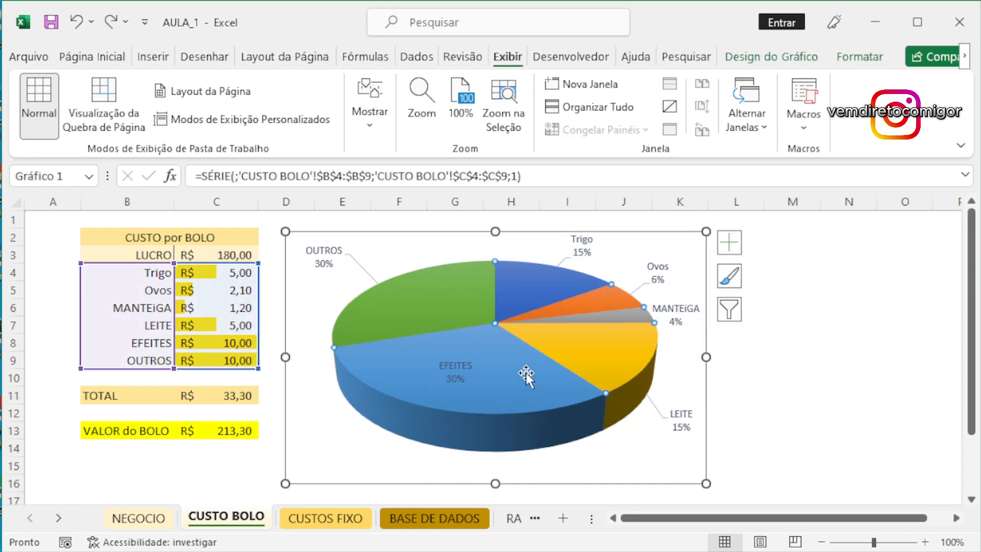
# - Pull only the EFEITES slice out from the rest of the cake-cost pie
pyautogui.click(512, 352)
pyautogui.click(789, 344)
pyautogui.click(608, 339)
pyautogui.click(504, 347)
pyautogui.moveTo(506, 345); pyautogui.dragTo(504, 366)
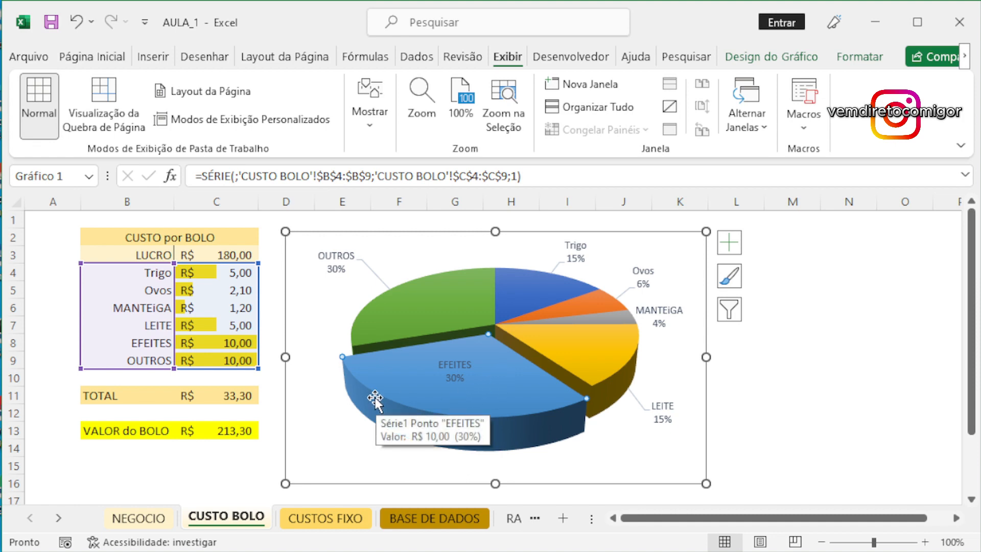
pyautogui.click(799, 361)
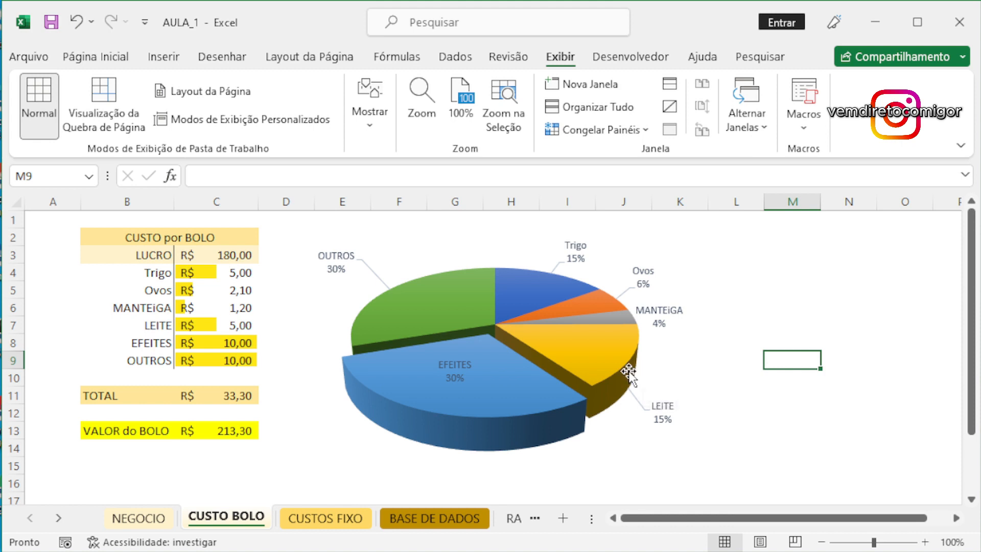
pyautogui.moveTo(628, 371)
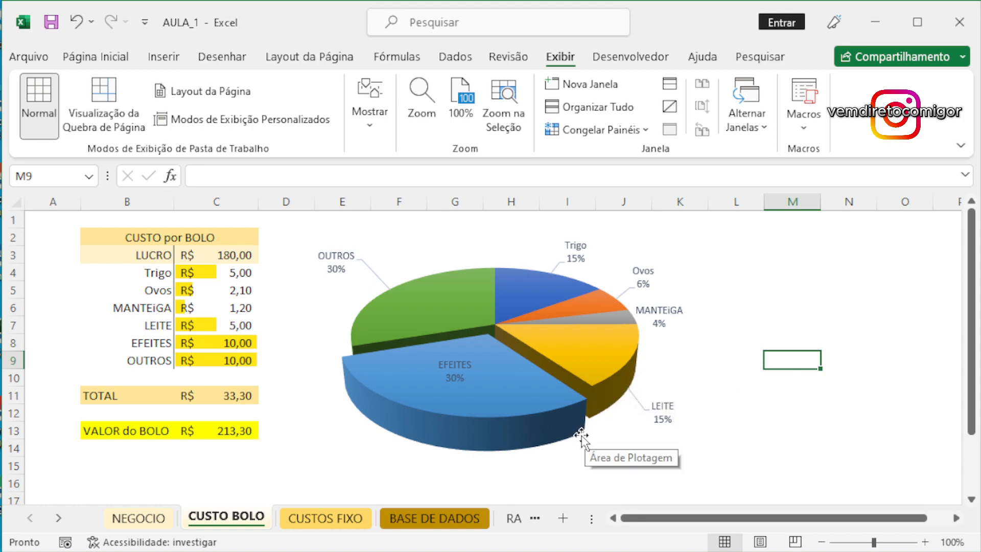
# - On the CUSTOS FIXO sheet, insert a 3-D pie chart of the fixed costs in B3:C9
pyautogui.click(325, 518)
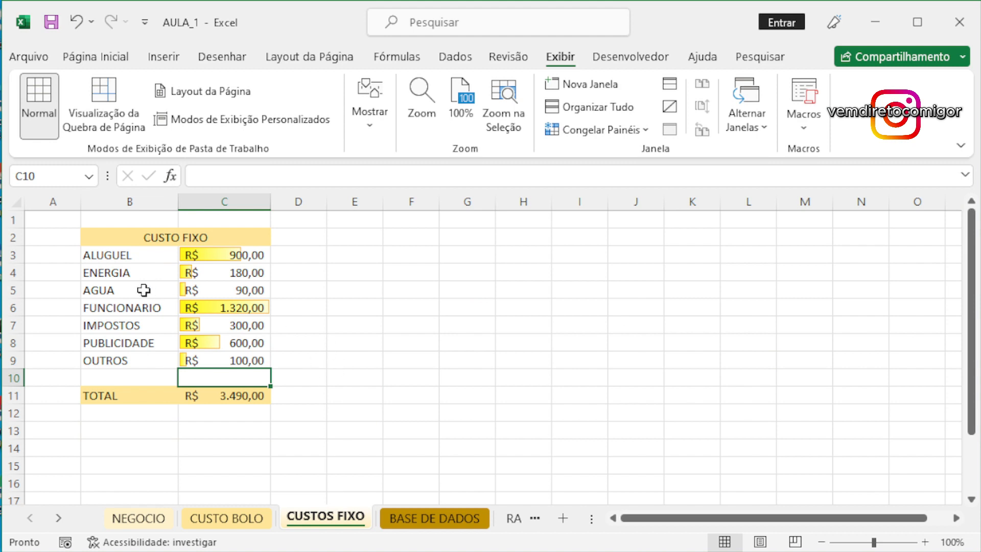
pyautogui.moveTo(137, 258); pyautogui.dragTo(257, 360)
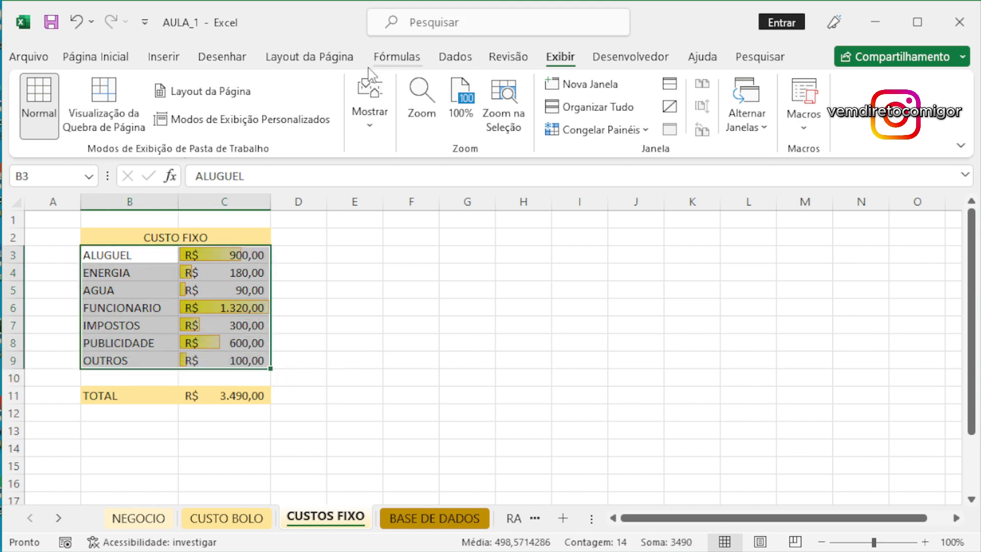
pyautogui.click(163, 57)
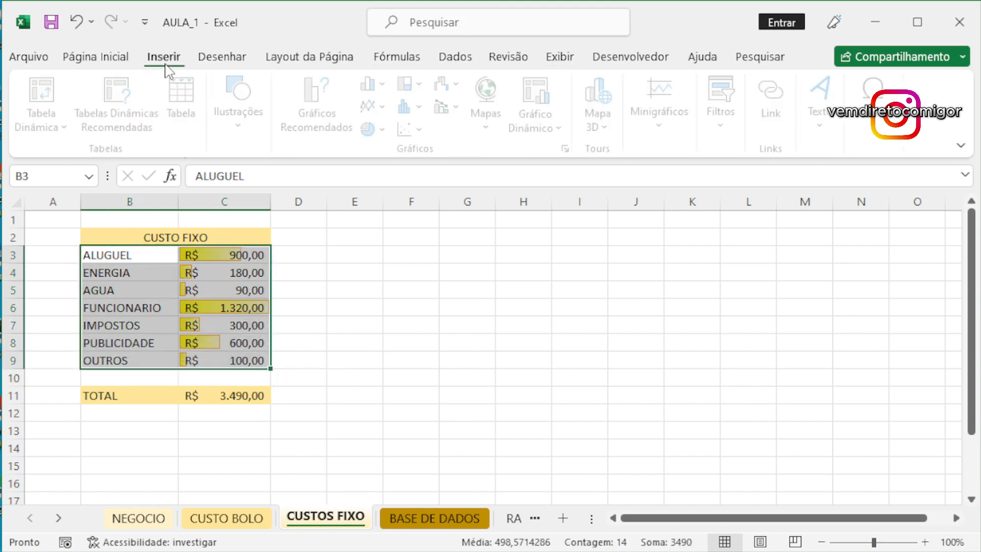
pyautogui.click(376, 129)
pyautogui.click(393, 263)
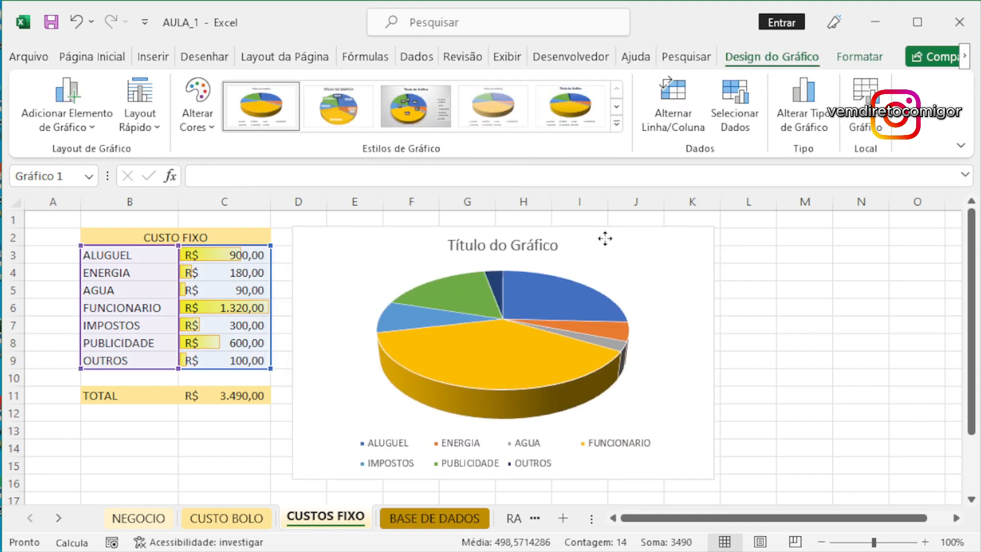
# - Apply the chart style Estilo 9 to the fixed-cost pie chart
pyautogui.click(580, 119)
pyautogui.click(616, 123)
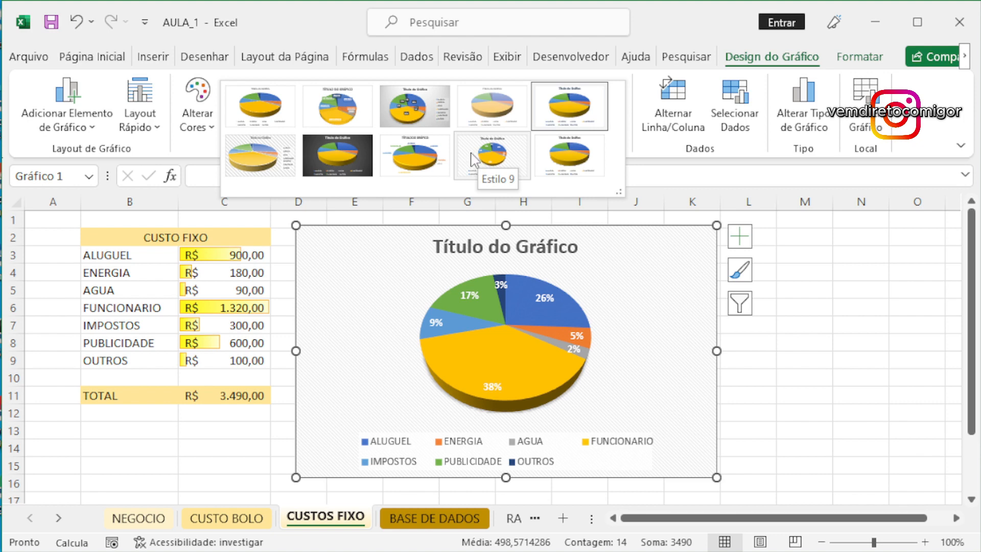
pyautogui.click(457, 155)
# - Delete the title and the legend of the fixed-cost pie chart
pyautogui.click(540, 247)
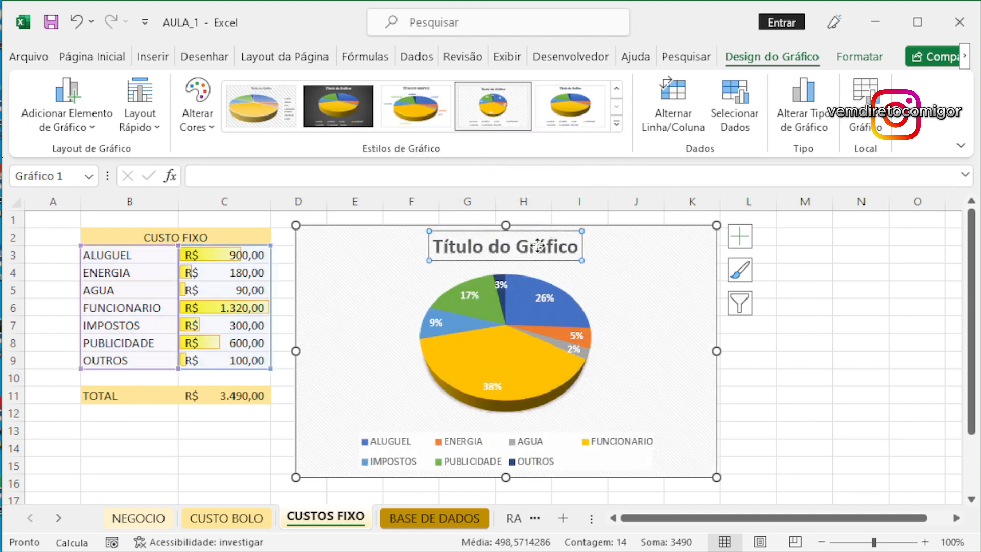
pyautogui.press('Delete')
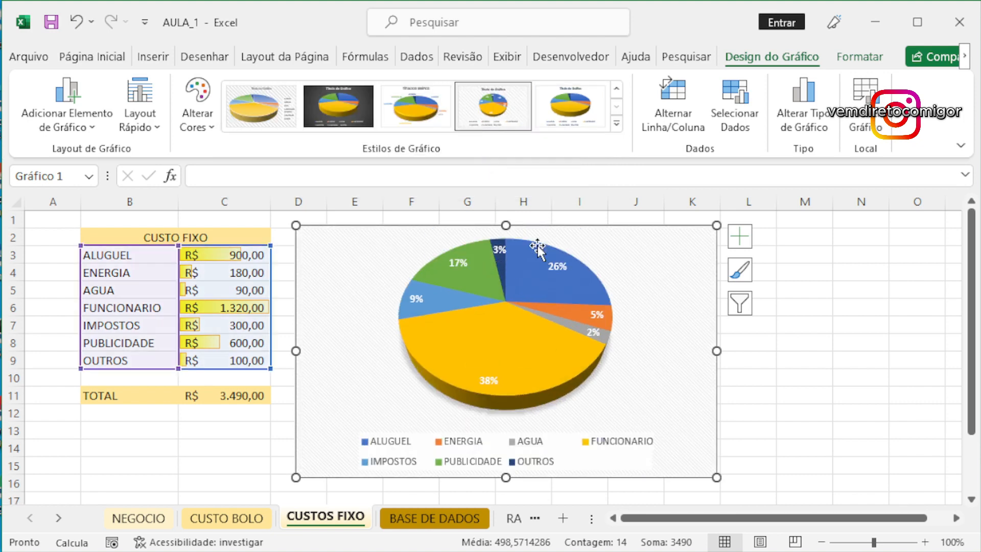
pyautogui.click(447, 451)
pyautogui.press('Delete')
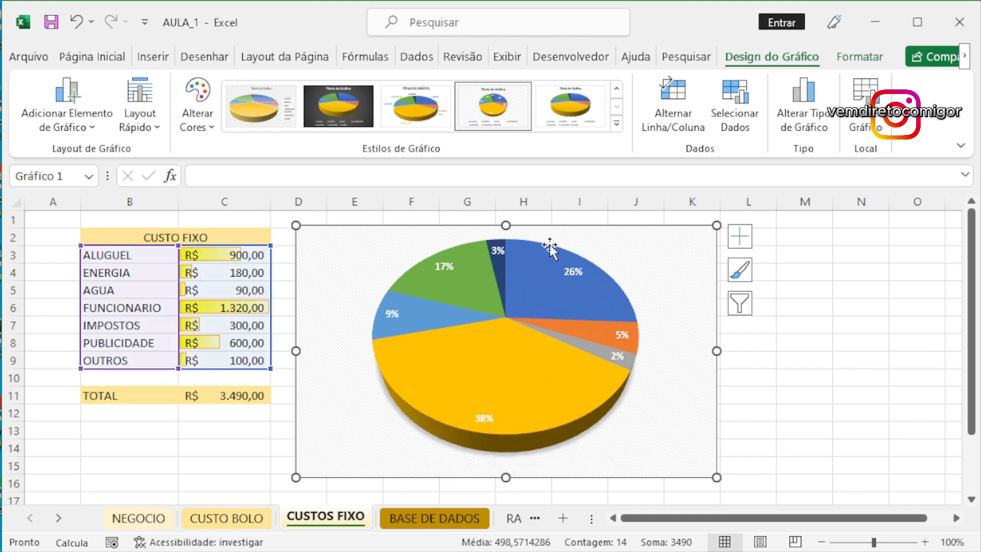
# - Try the quick layout with category names and percentages without a title, combined with Estilo 9
pyautogui.click(145, 121)
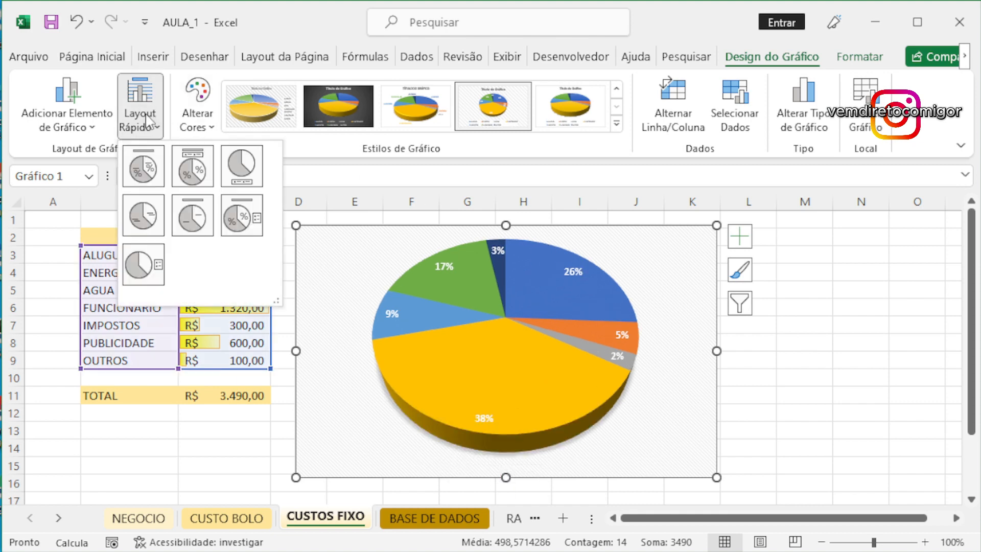
pyautogui.click(148, 174)
pyautogui.click(463, 240)
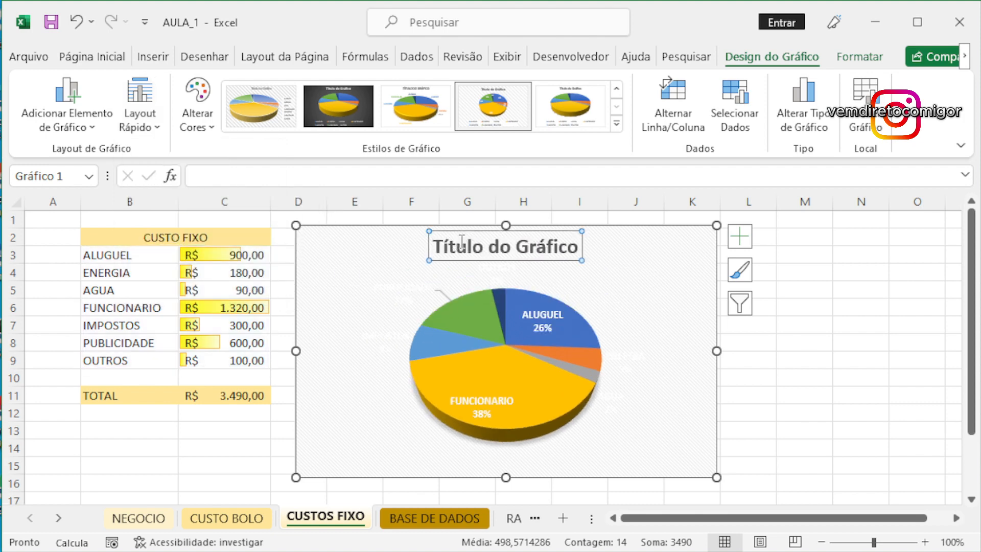
pyautogui.press('Delete')
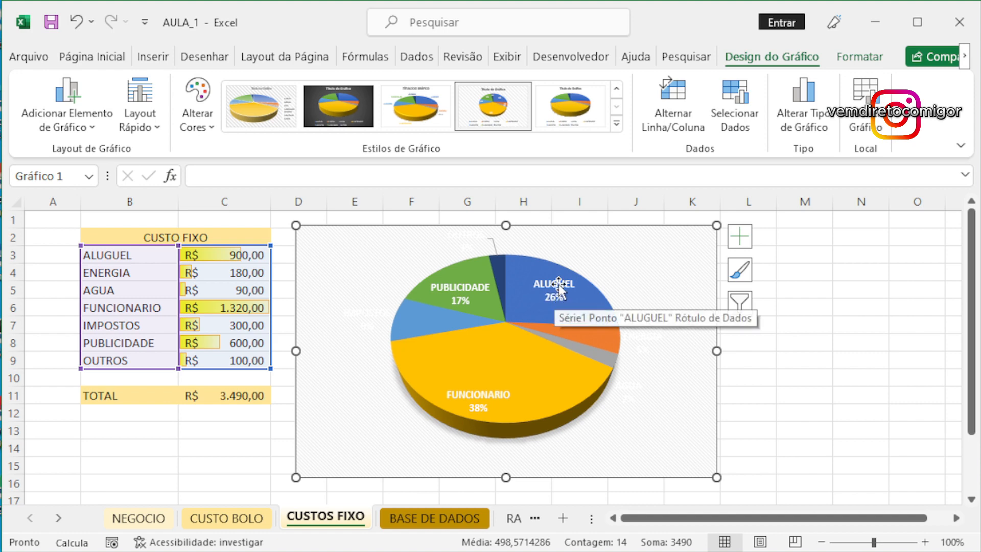
pyautogui.click(525, 107)
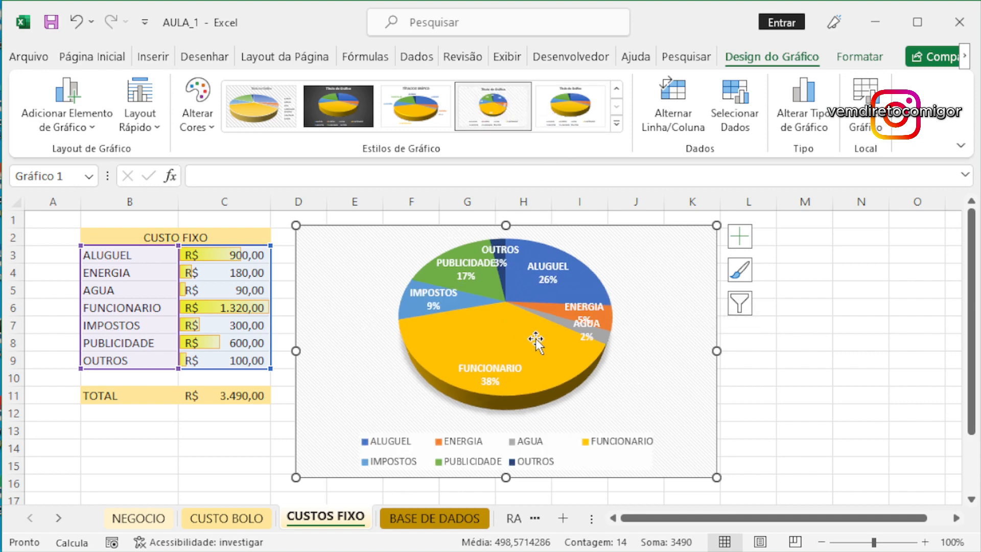
pyautogui.click(469, 454)
# - Apply the first quick layout, with category names and percentages, to the fixed-cost pie and reapply Estilo 9
pyautogui.click(125, 120)
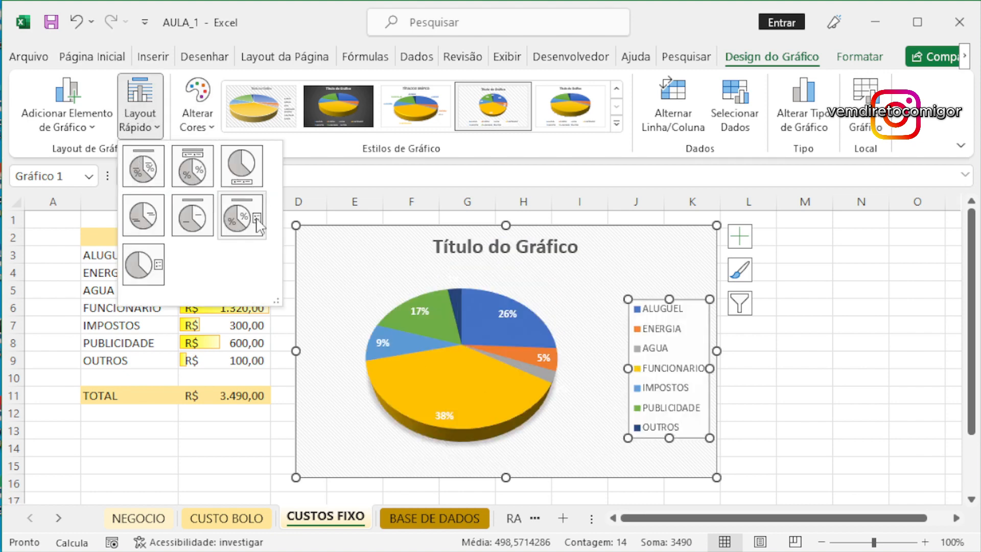
pyautogui.click(151, 167)
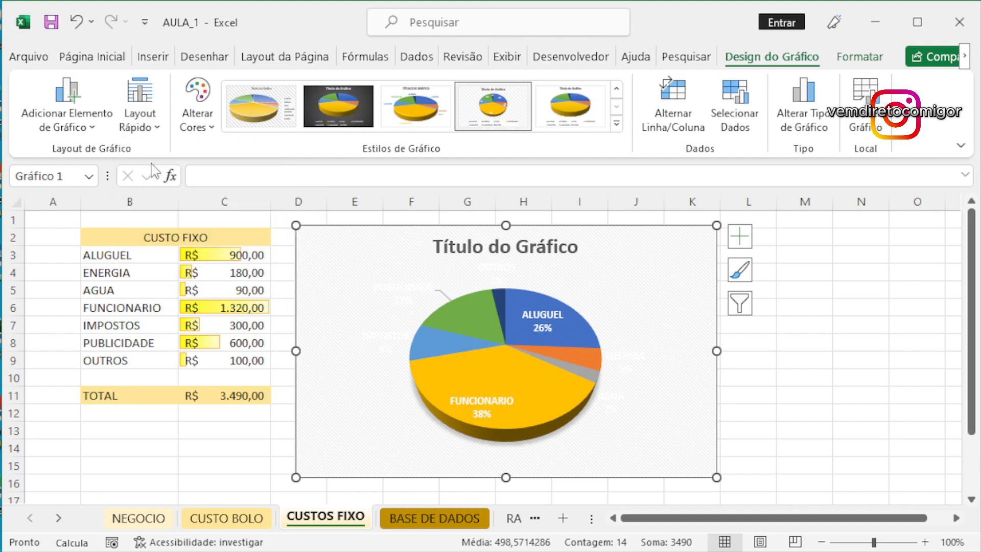
pyautogui.click(510, 121)
# - Remove the legend and the title from the restyled fixed-cost pie so only the labelled slices remain
pyautogui.click(478, 449)
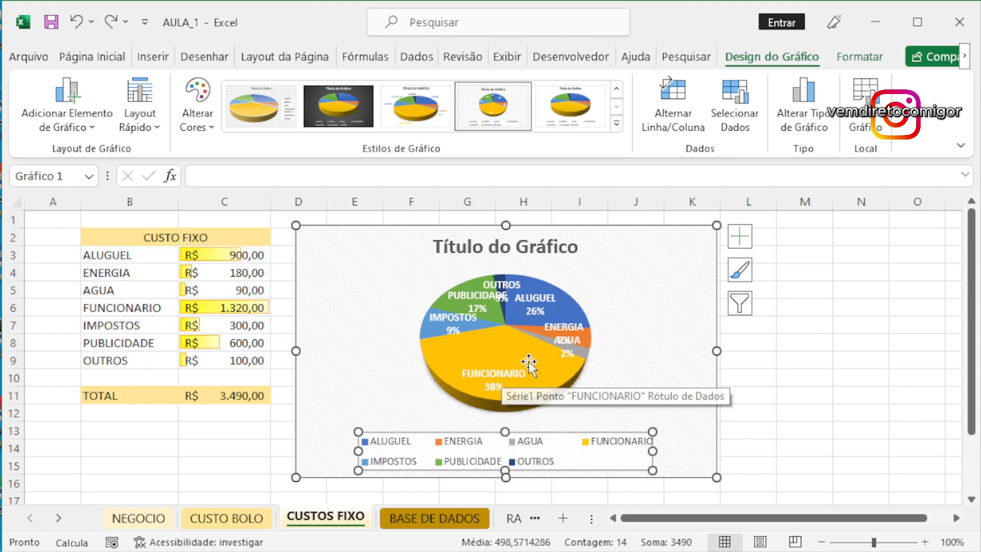
pyautogui.press('Delete')
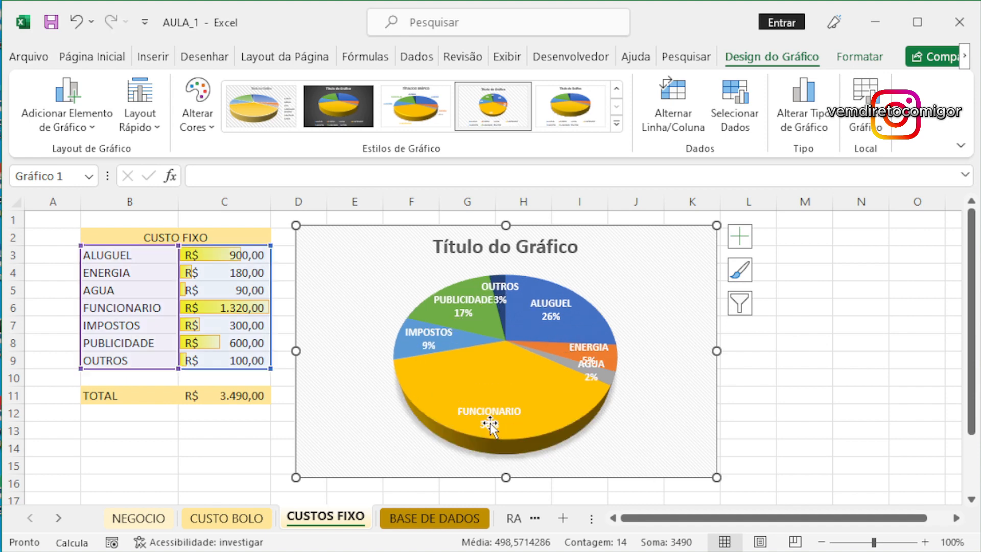
pyautogui.click(506, 247)
pyautogui.press('Delete')
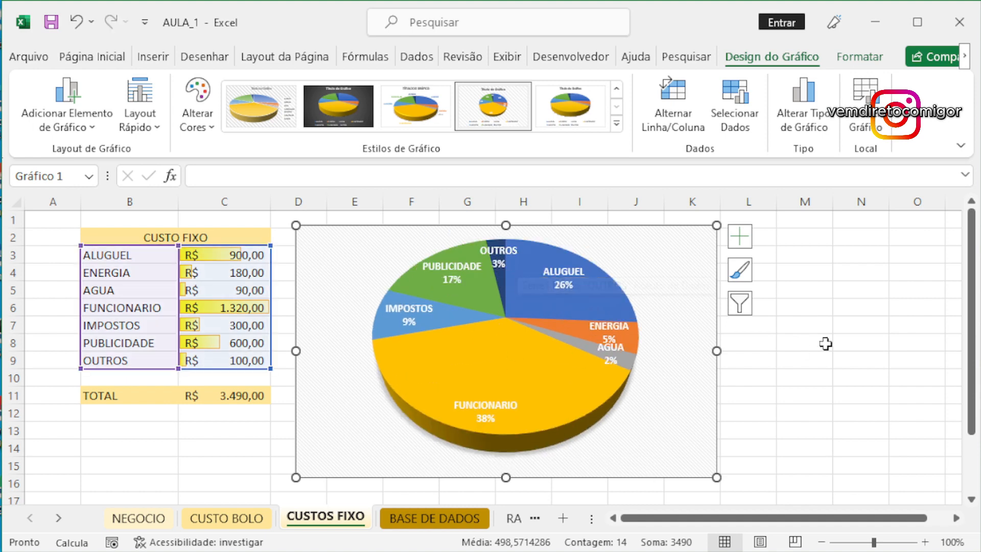
pyautogui.click(857, 324)
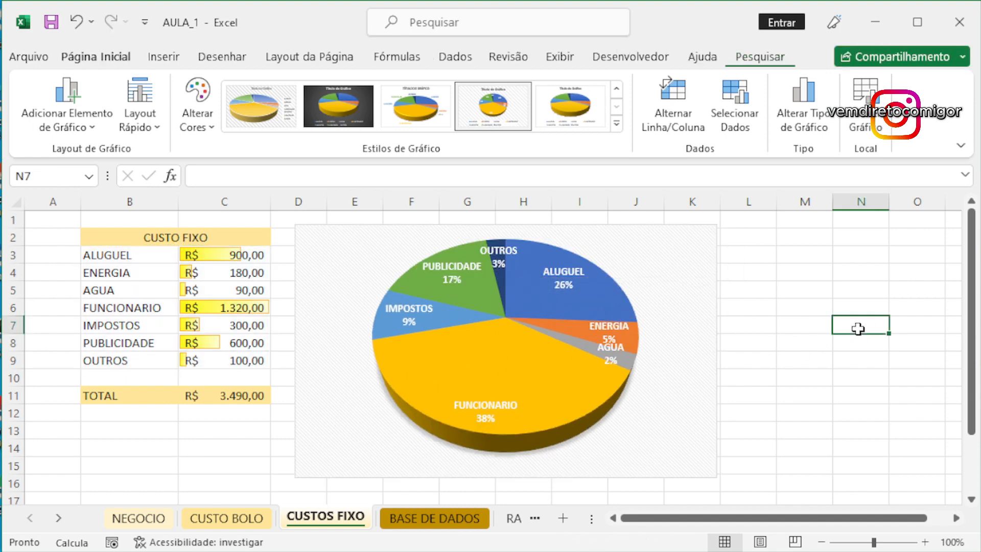
# - Hide the gridlines on the CUSTOS FIXO sheet
pyautogui.click(559, 56)
pyautogui.click(369, 109)
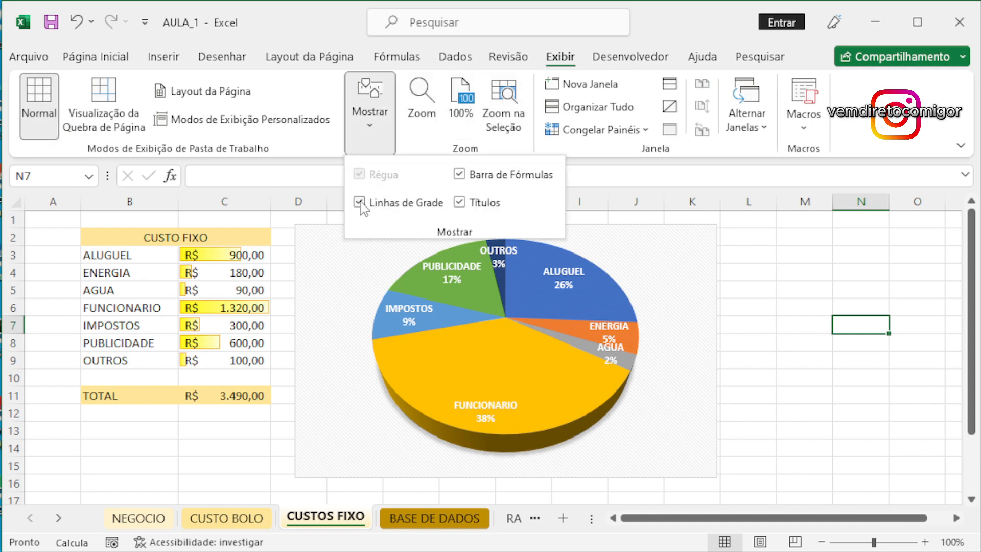
pyautogui.click(359, 202)
pyautogui.click(710, 244)
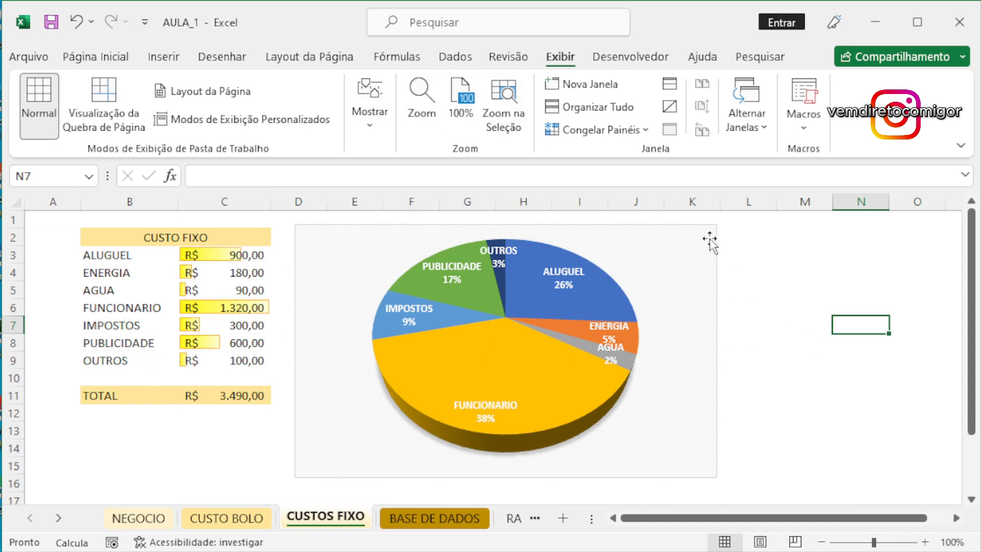
pyautogui.click(680, 244)
pyautogui.click(681, 227)
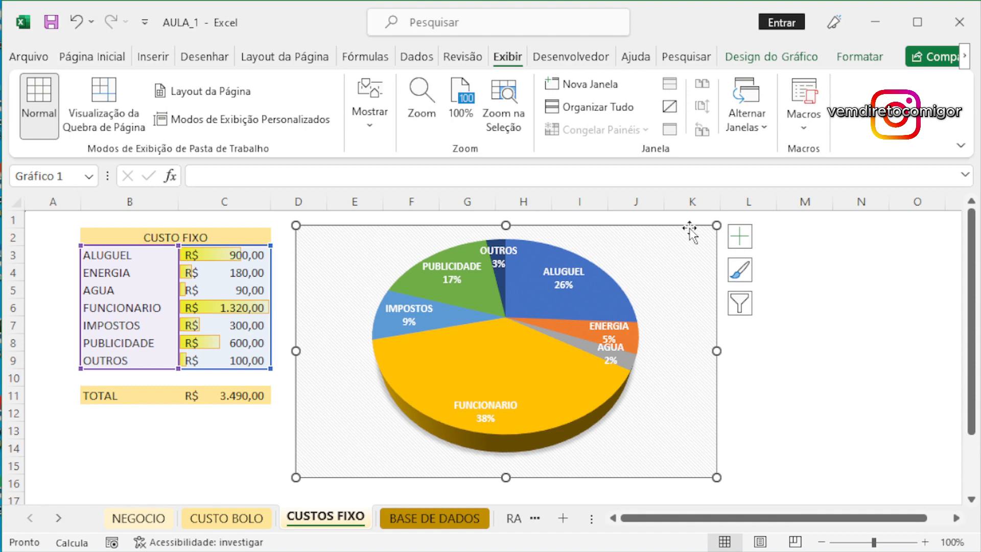
pyautogui.rightClick(682, 236)
pyautogui.click(721, 197)
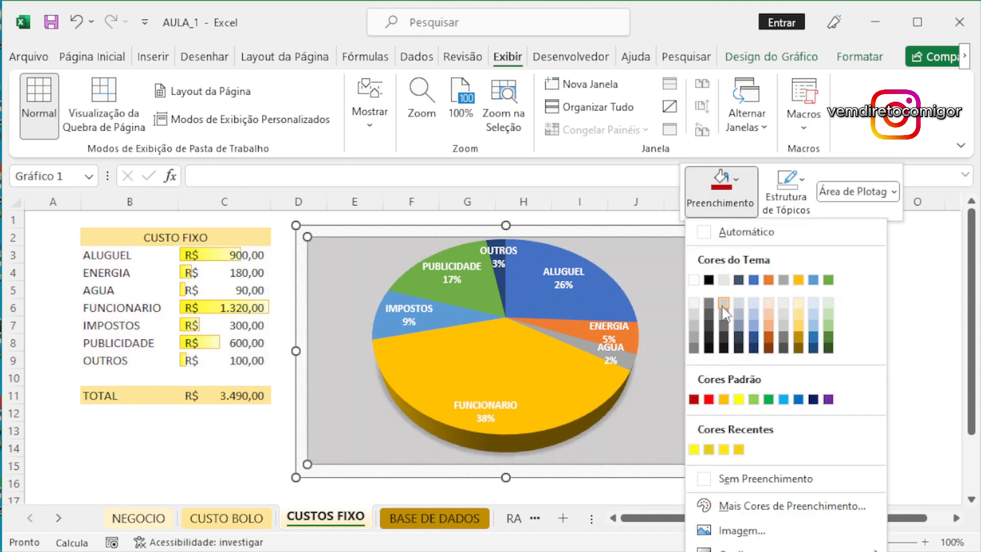
pyautogui.click(948, 296)
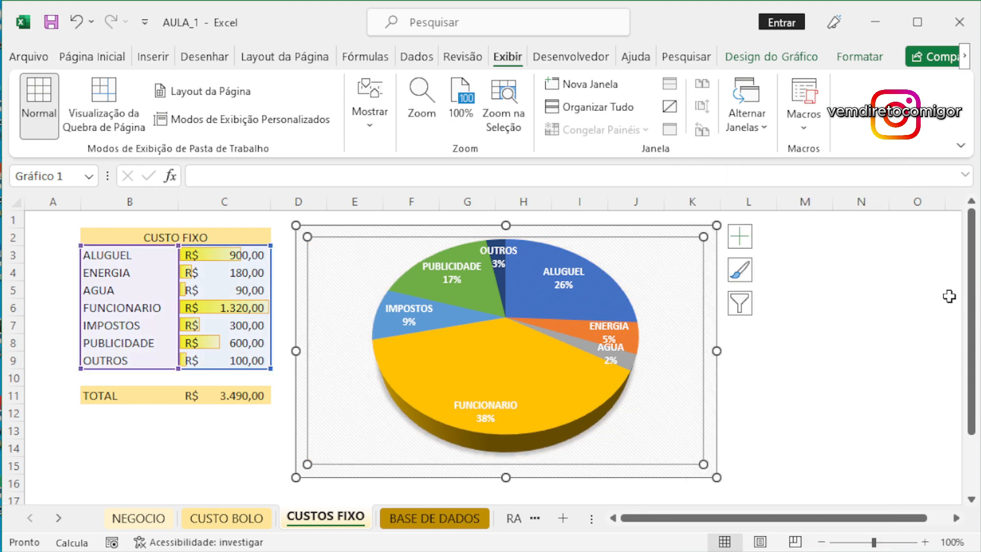
pyautogui.click(863, 287)
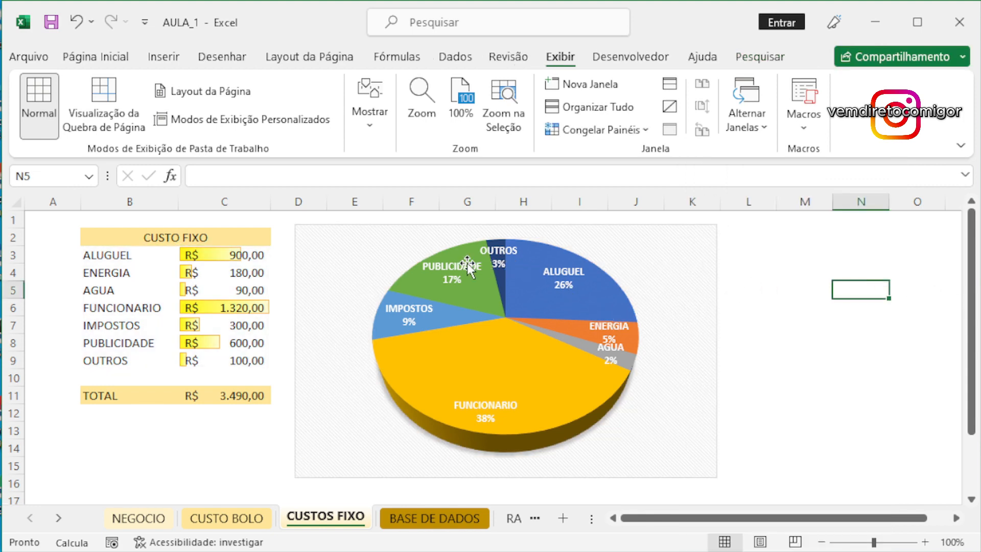
# - Move only the PUBLICIDADE data label out of its slice, to the upper-left edge of the pie
pyautogui.moveTo(456, 266); pyautogui.dragTo(407, 245)
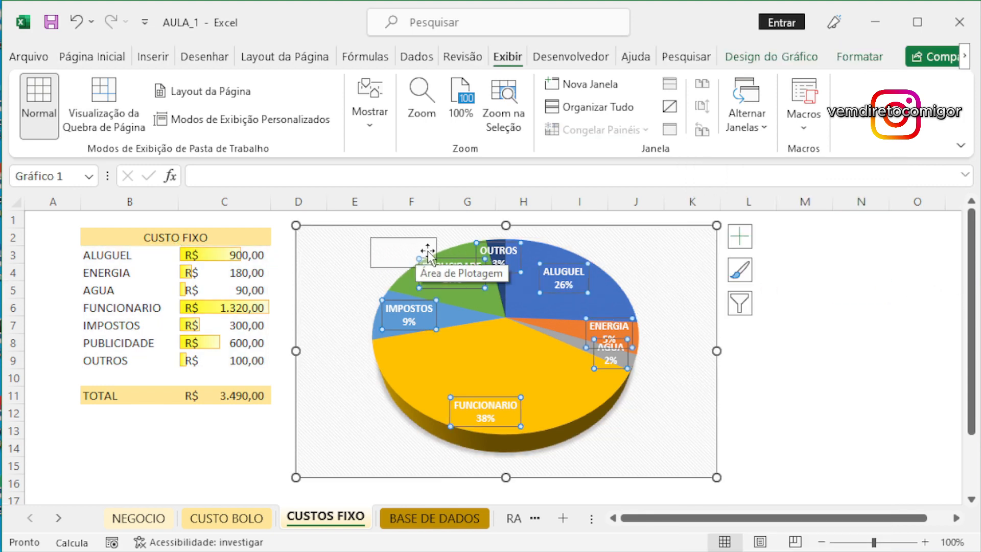
pyautogui.click(464, 264)
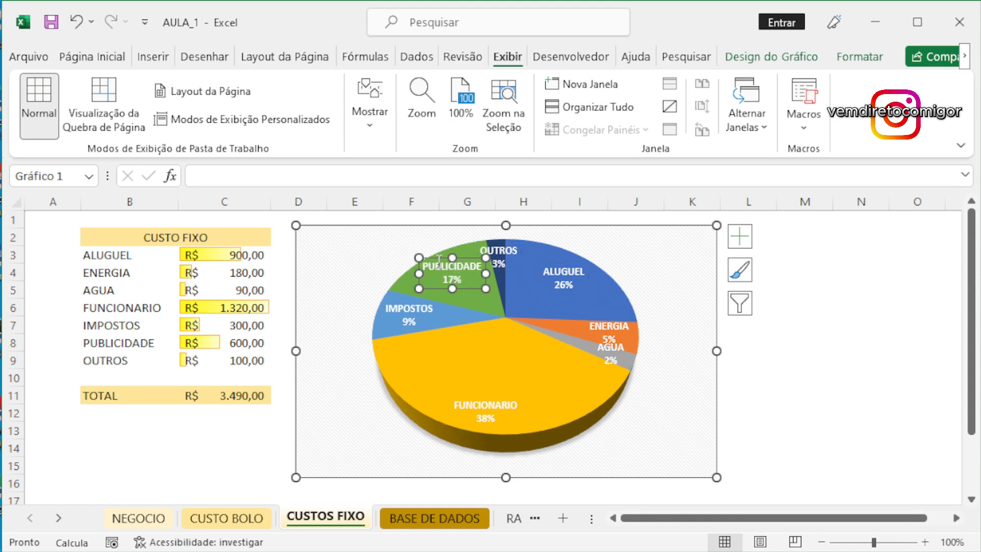
pyautogui.moveTo(439, 259); pyautogui.dragTo(402, 234)
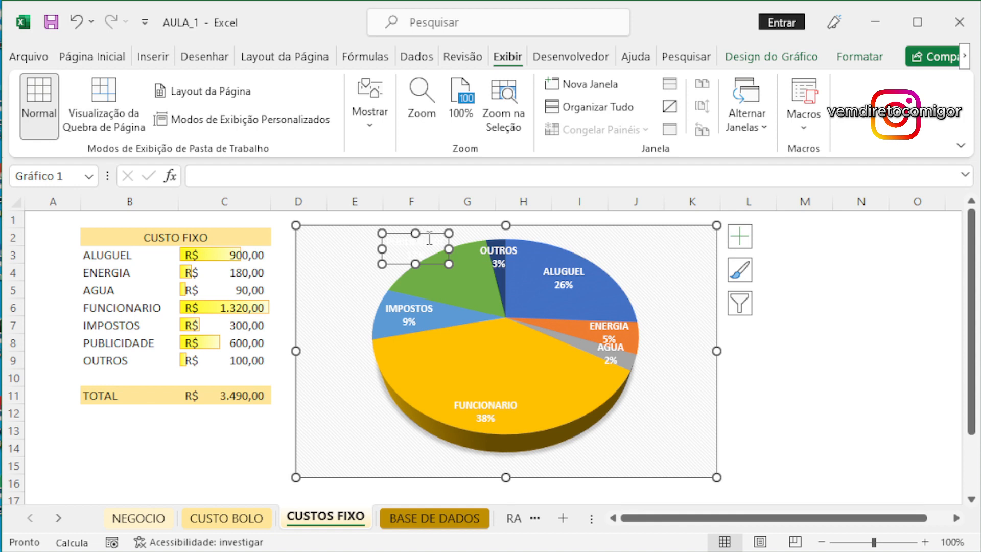
# - Set the font colour of the PUBLICIDADE data label to red
pyautogui.rightClick(429, 238)
pyautogui.click(423, 233)
pyautogui.rightClick(424, 234)
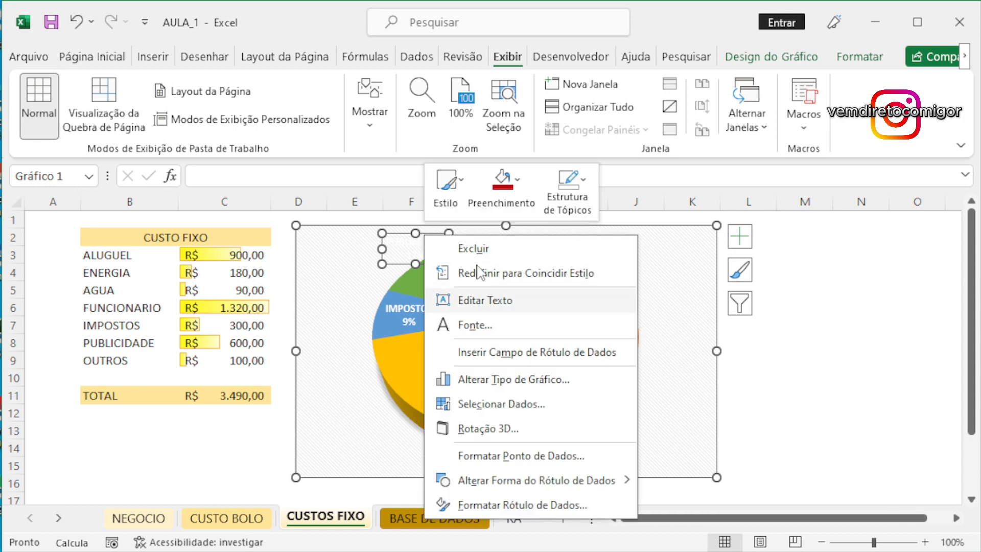
pyautogui.click(91, 56)
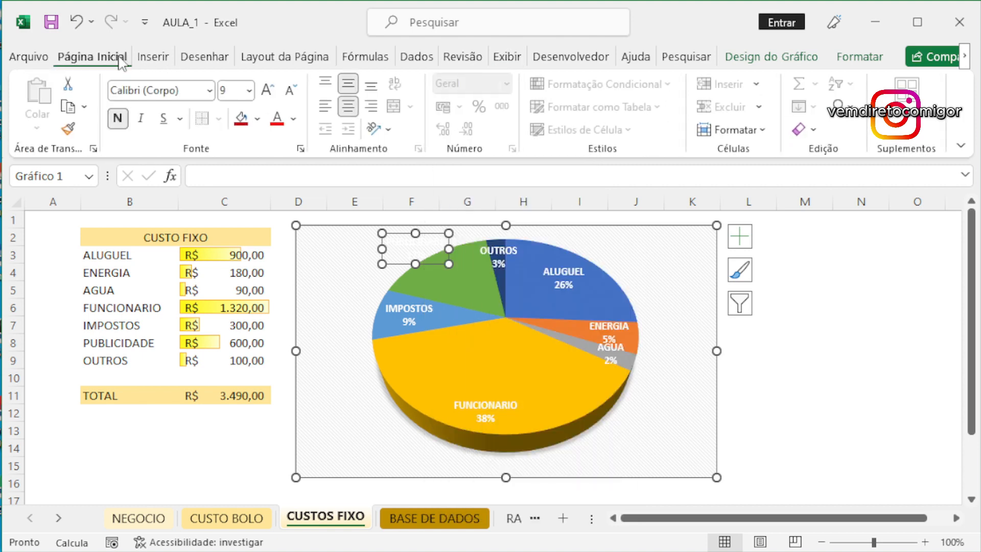
pyautogui.click(277, 119)
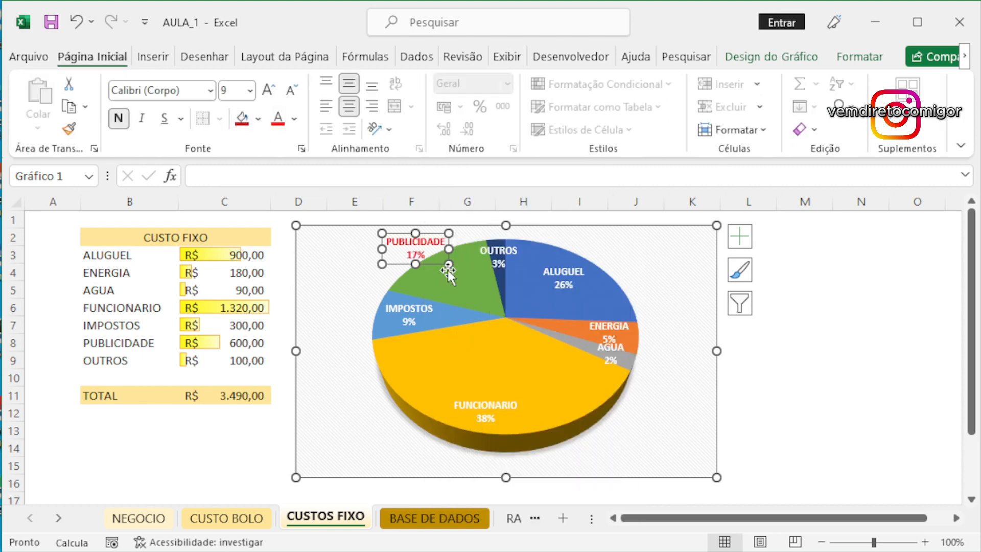
# - Move the PUBLICIDADE label farther left, clear of the pie, and set its font colour to Automática (black)
pyautogui.moveTo(429, 230); pyautogui.dragTo(395, 229)
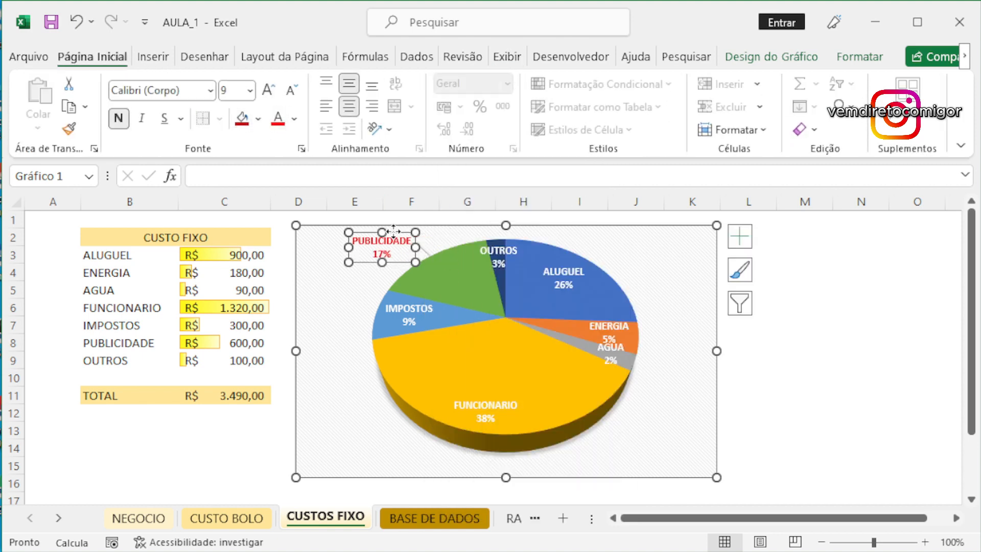
pyautogui.click(294, 118)
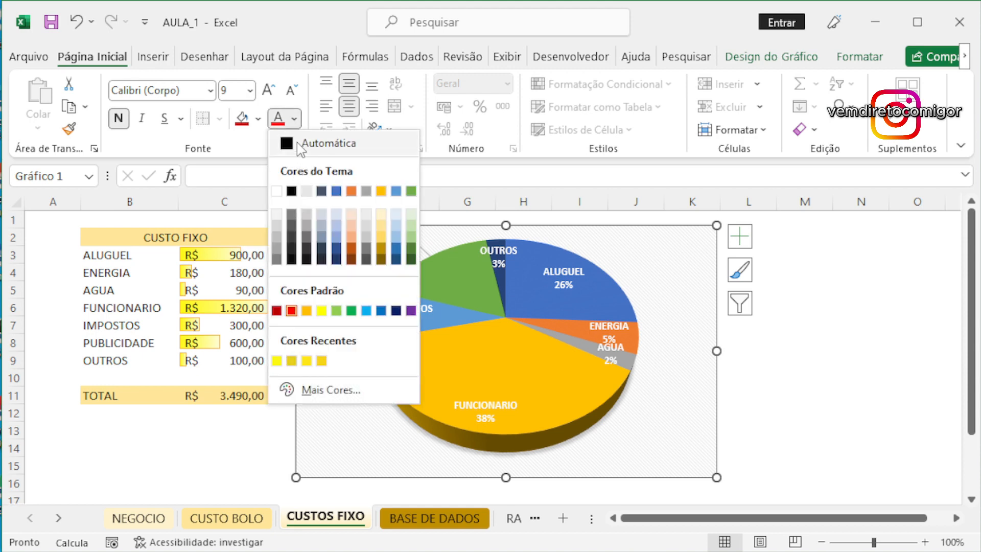
pyautogui.click(296, 141)
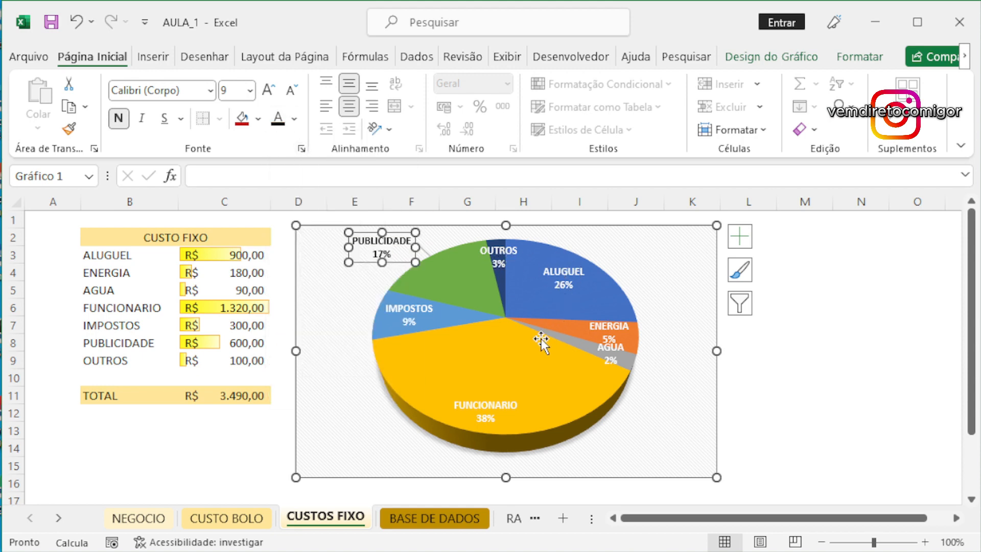
# - Move the ENERGIA and AGUA labels outside the pie, beside their slices, and make their text black
pyautogui.moveTo(617, 326); pyautogui.dragTo(683, 326)
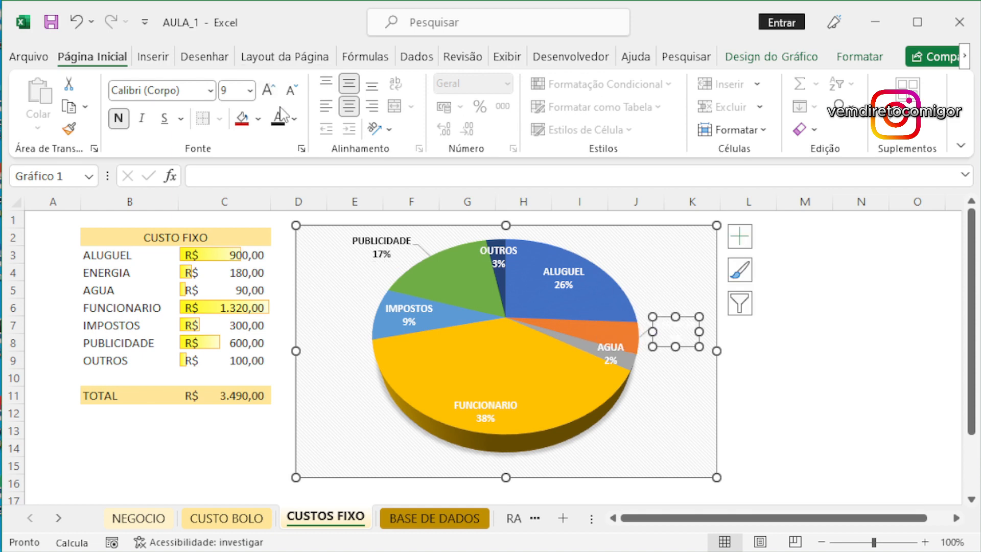
pyautogui.moveTo(606, 350); pyautogui.dragTo(662, 389)
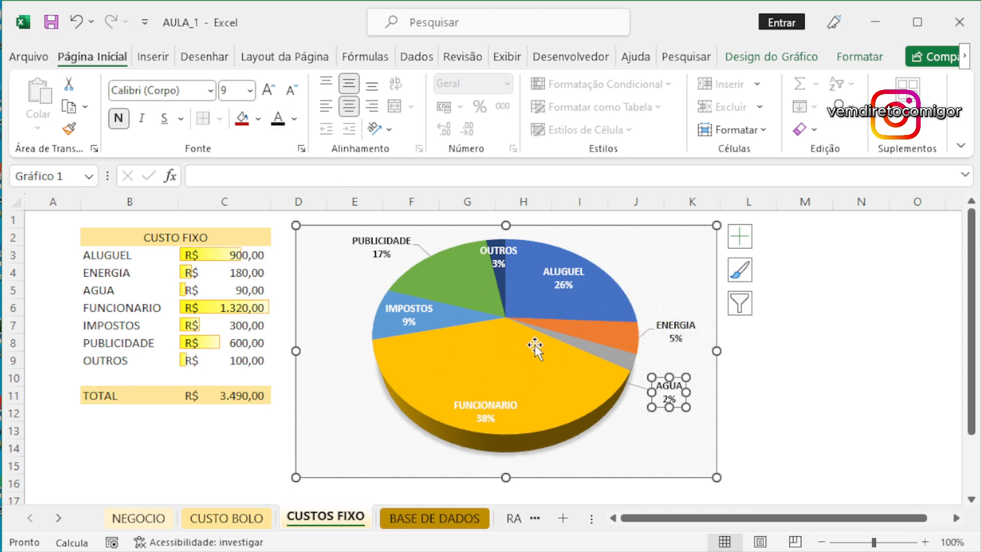
# - Pull only the FUNCIONARIO slice slightly out from the rest of the fixed-cost pie
pyautogui.click(508, 362)
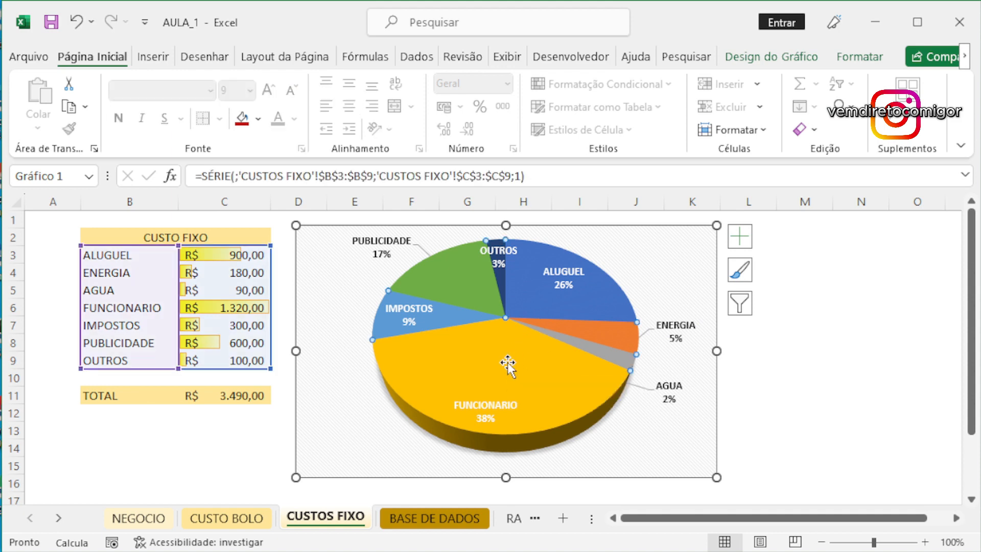
pyautogui.click(523, 342)
pyautogui.moveTo(519, 336); pyautogui.dragTo(523, 352)
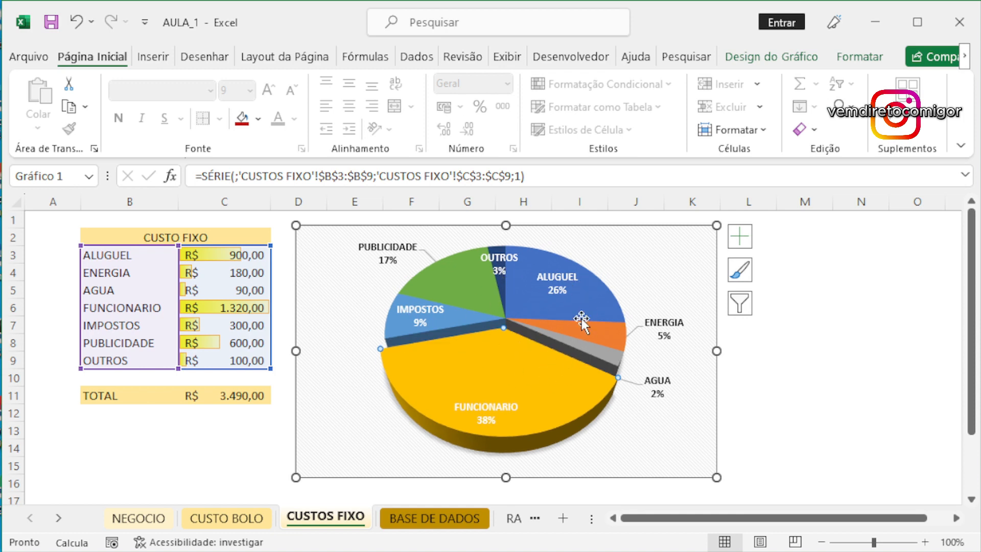
pyautogui.moveTo(507, 377)
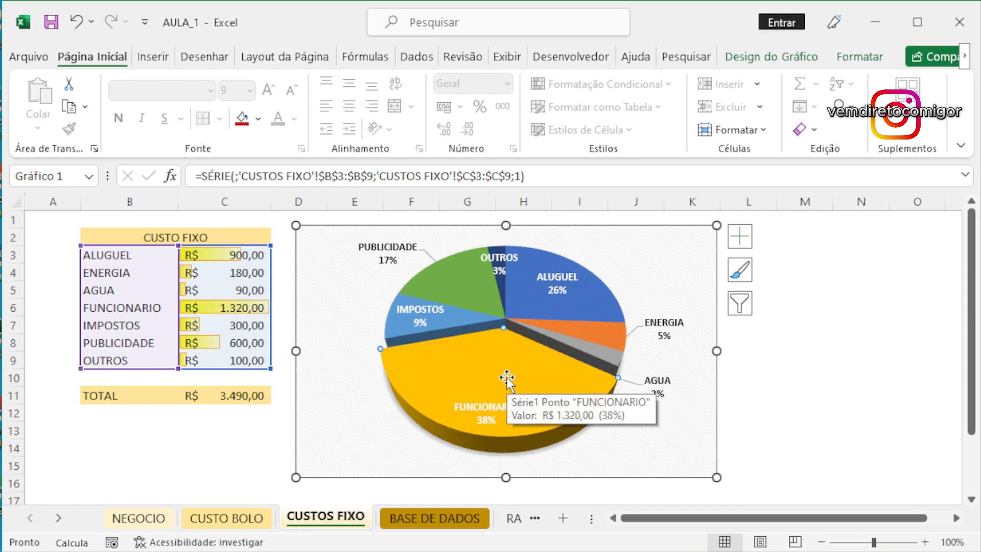
pyautogui.click(786, 356)
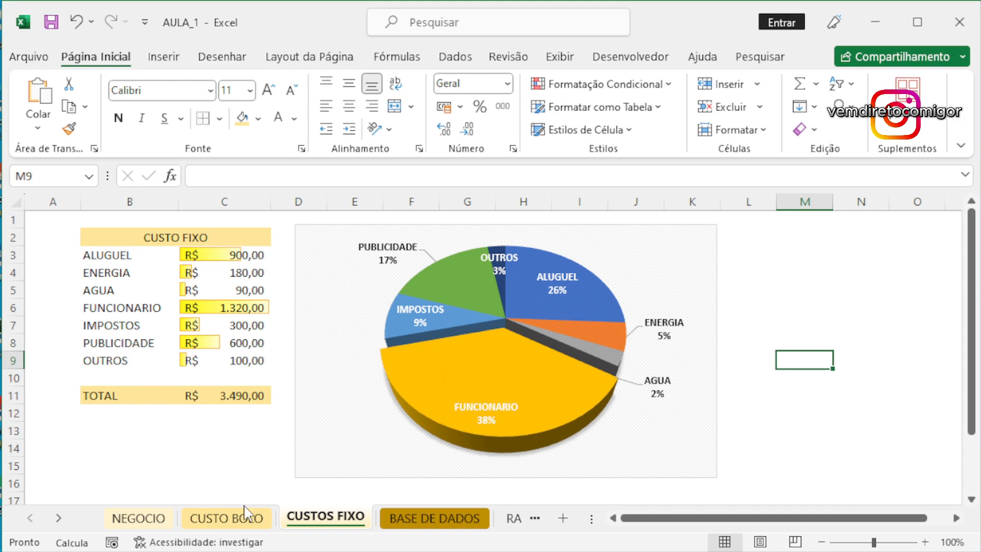
# - Change the cake-cost pie chart on the CUSTO BOLO sheet to the recommended Barras Agrupadas type
pyautogui.click(226, 521)
pyautogui.moveTo(452, 400)
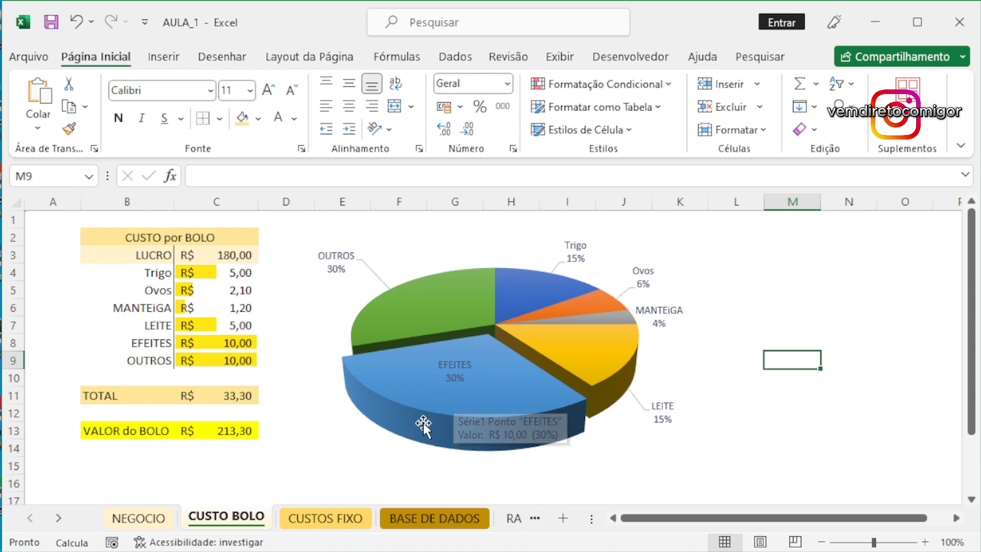
pyautogui.click(485, 260)
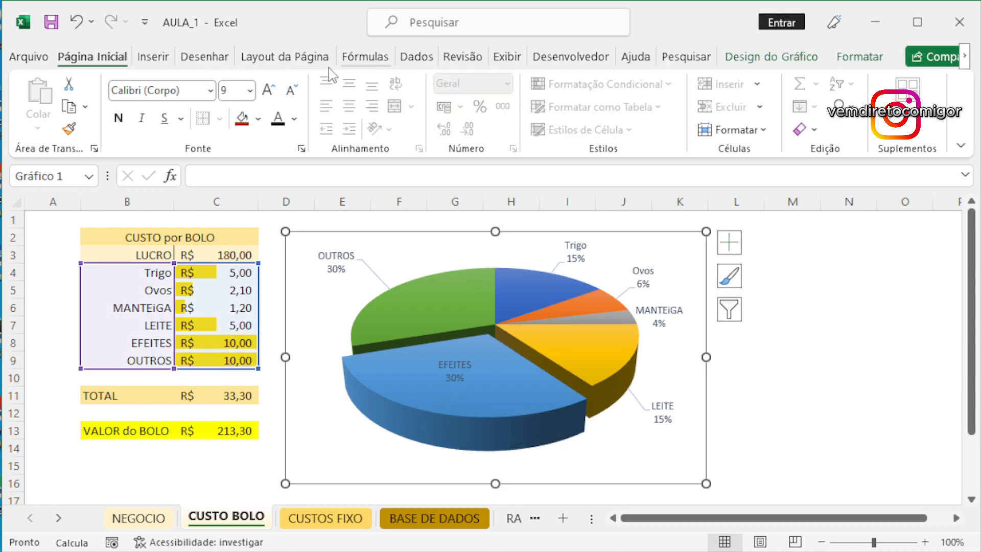
pyautogui.click(153, 56)
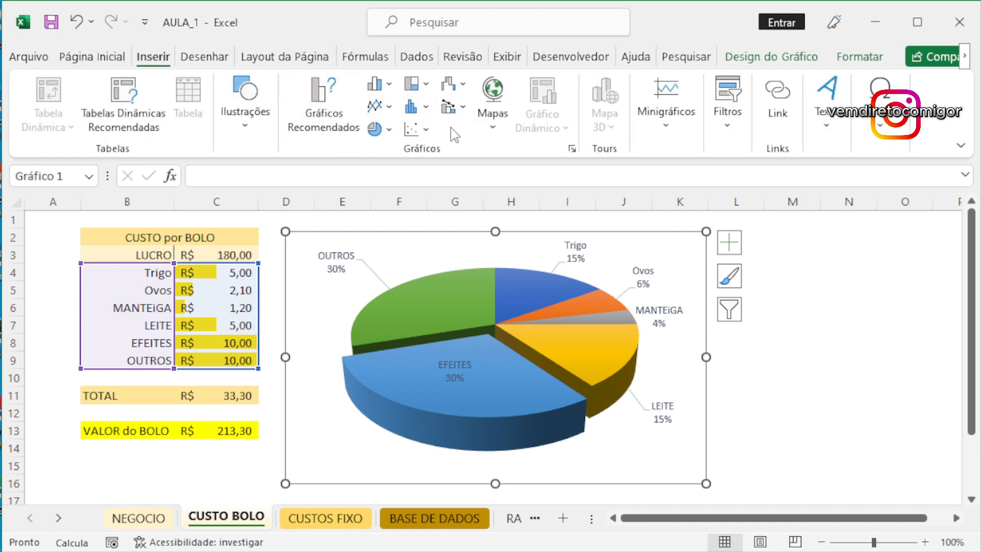
pyautogui.click(334, 130)
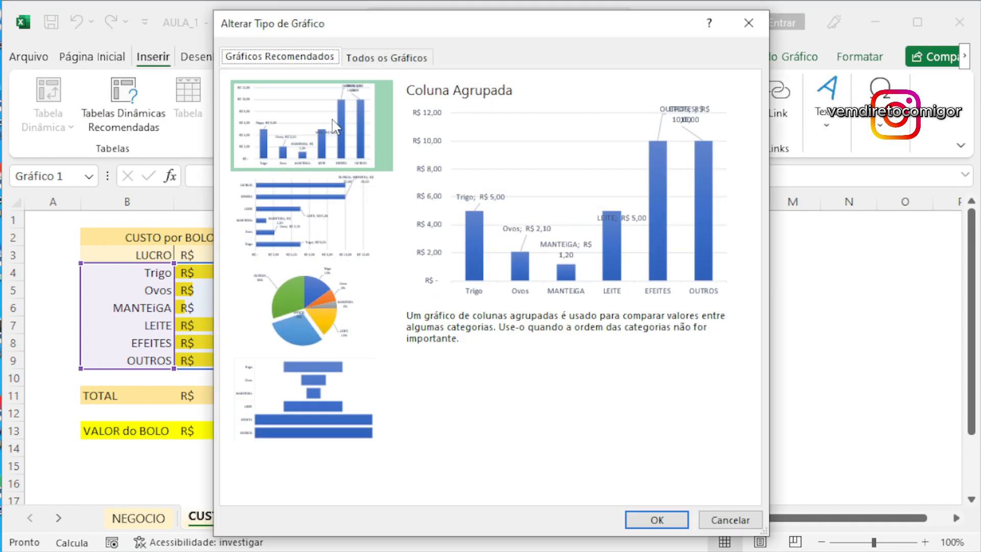
pyautogui.click(748, 23)
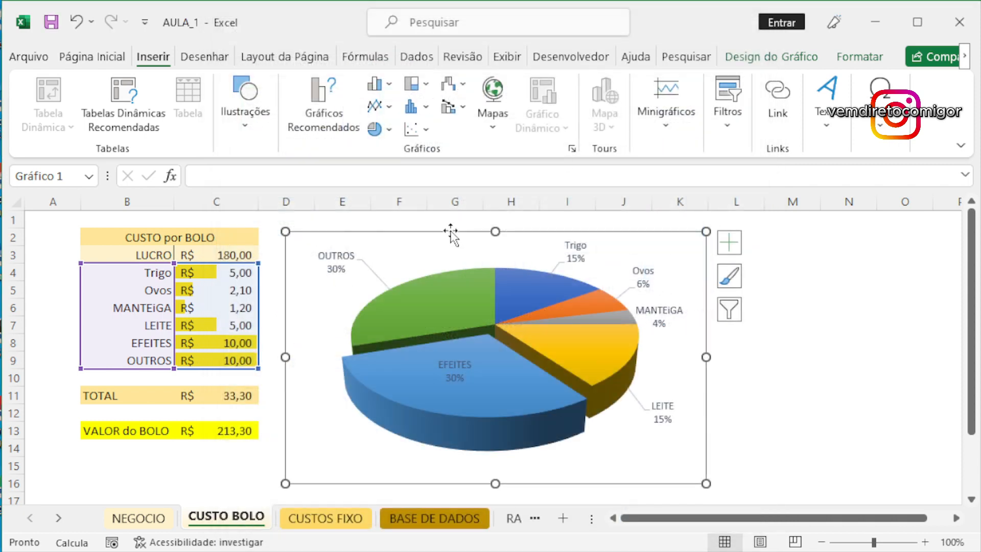
pyautogui.click(331, 119)
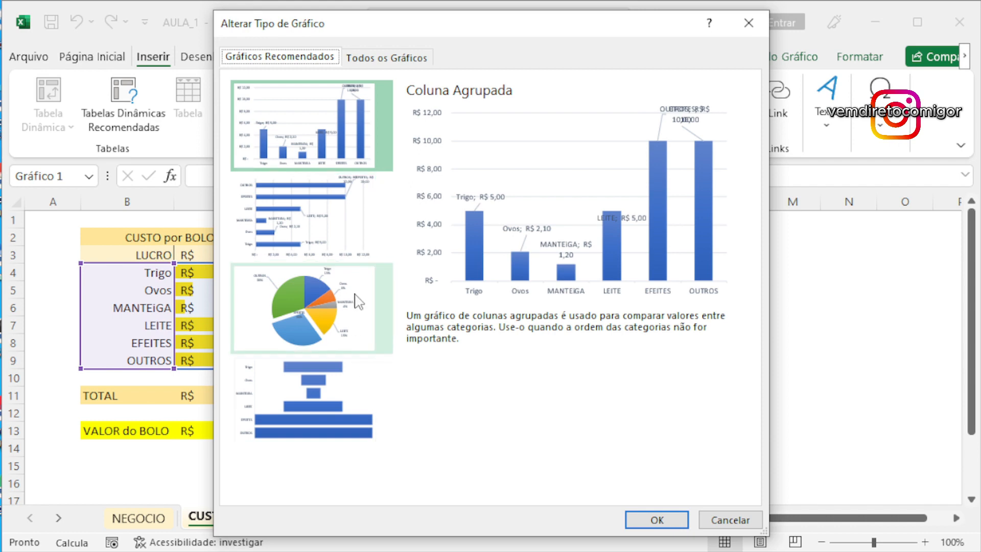
pyautogui.click(353, 235)
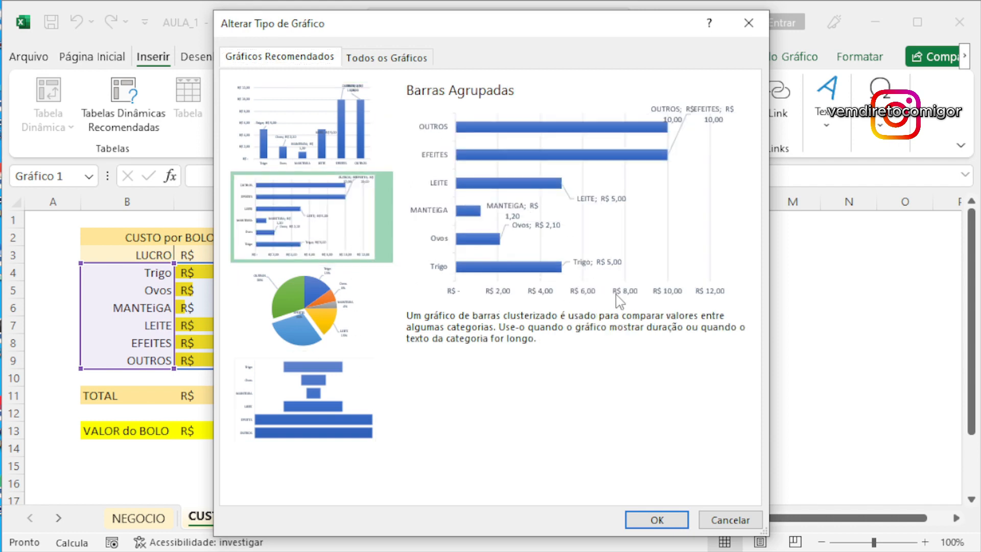
pyautogui.click(656, 520)
pyautogui.click(728, 394)
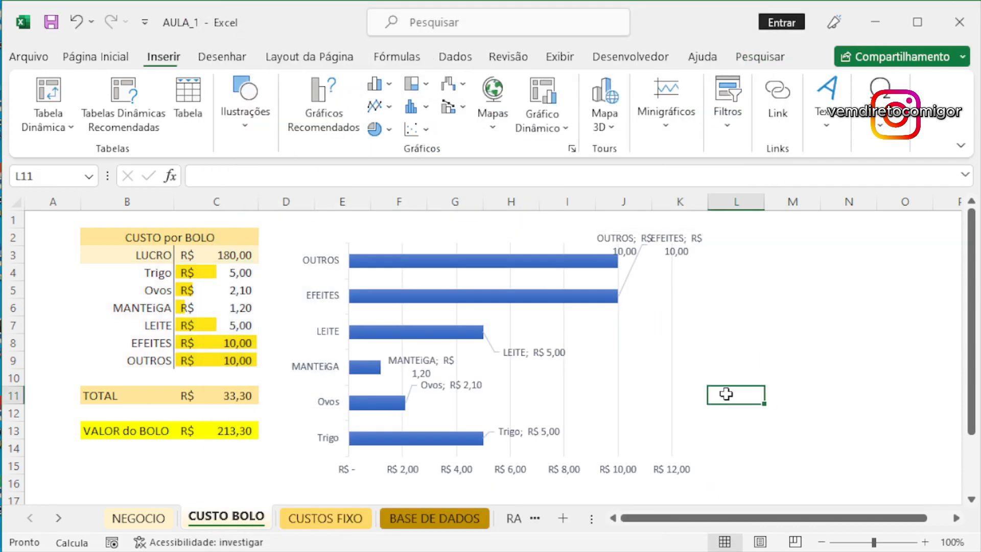
# - Move the EFEITES, OUTROS and LEITE data labels clear of one another, to the right of their bars
pyautogui.click(676, 247)
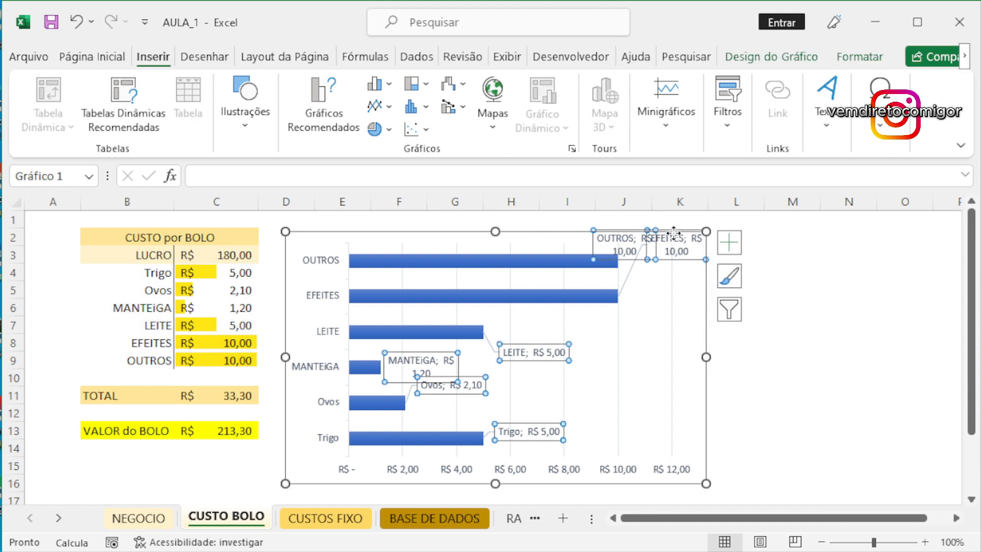
pyautogui.moveTo(674, 232); pyautogui.dragTo(679, 309)
pyautogui.click(677, 237)
pyautogui.click(631, 227)
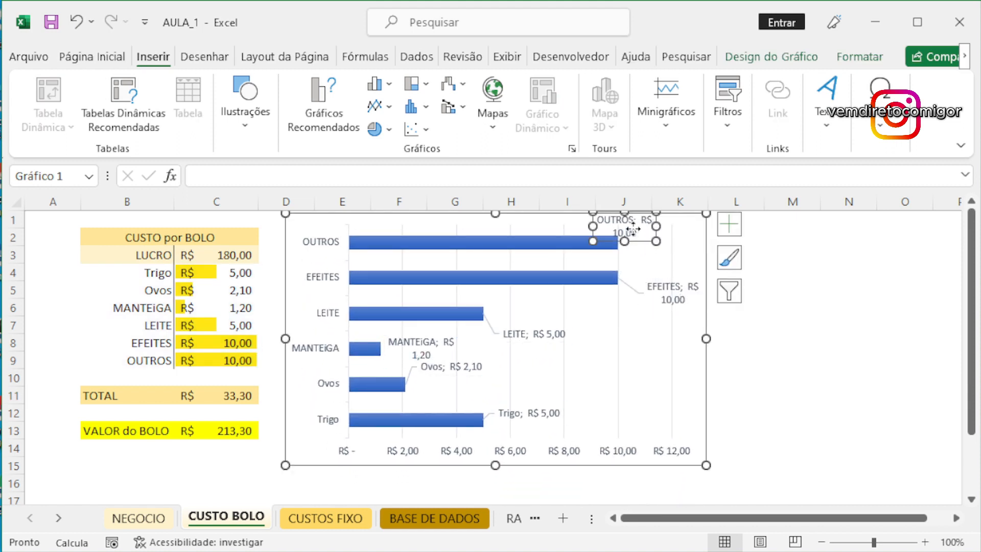
pyautogui.moveTo(642, 244); pyautogui.dragTo(686, 259)
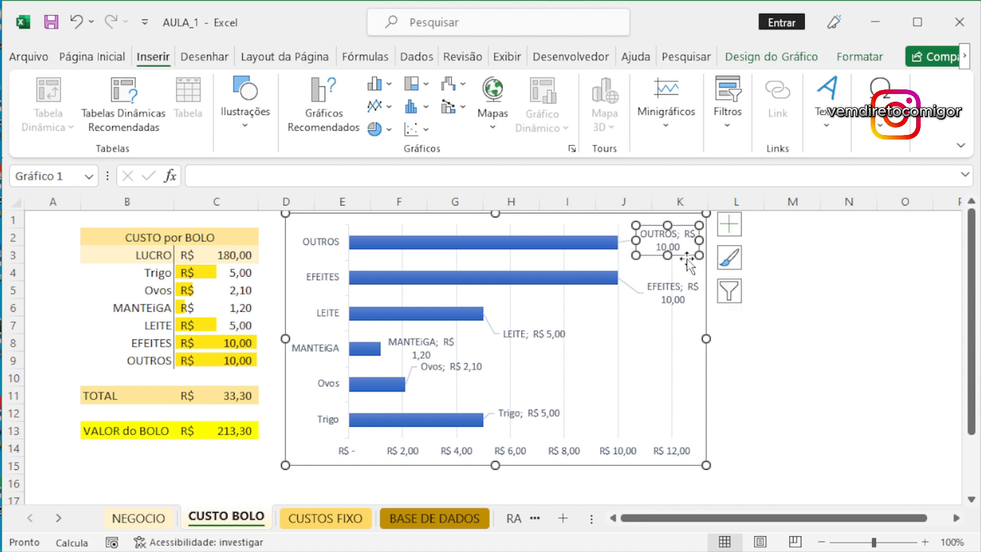
pyautogui.click(747, 326)
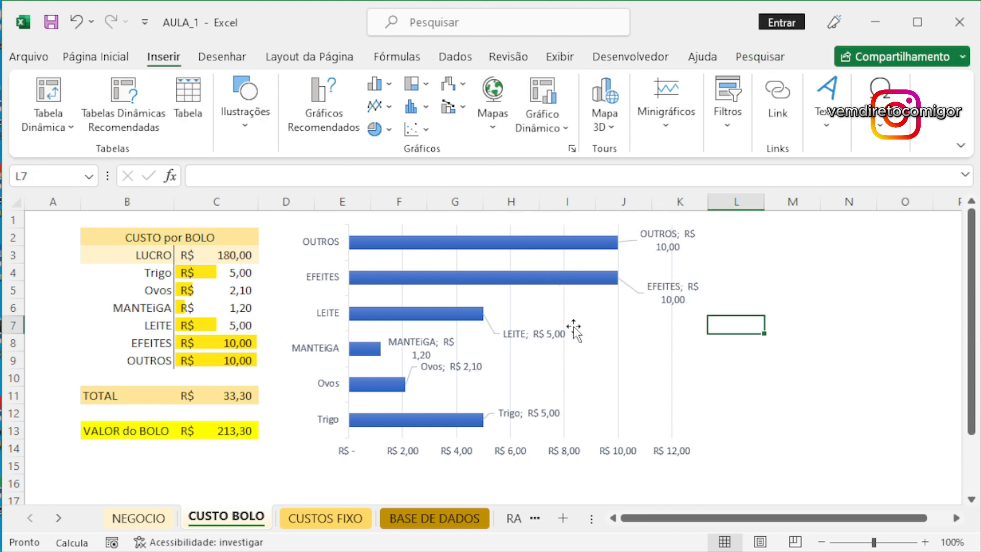
pyautogui.click(533, 332)
pyautogui.moveTo(532, 332); pyautogui.dragTo(544, 314)
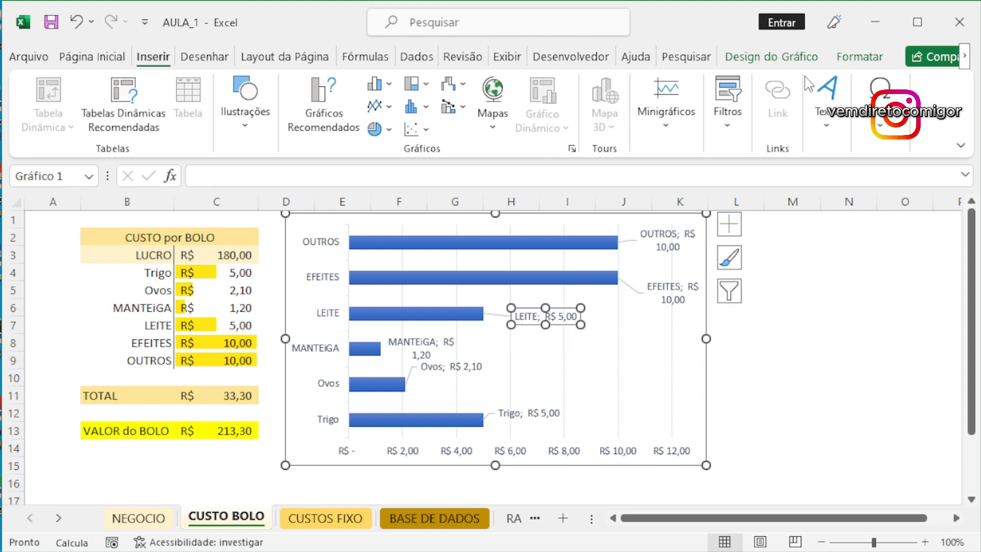
# - Apply the dark-background chart style with solid blue bars to the cake-cost bar chart
pyautogui.click(806, 57)
pyautogui.click(401, 107)
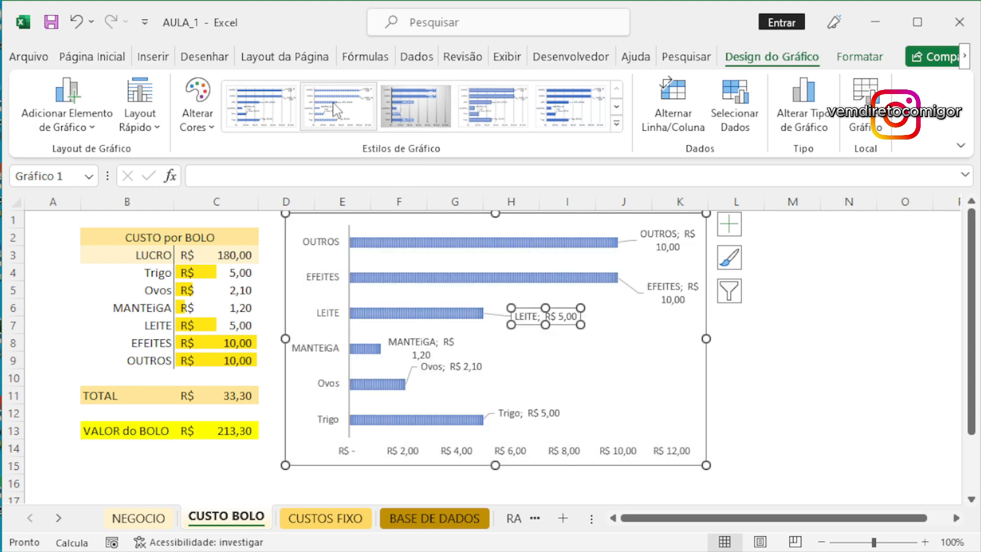
pyautogui.click(616, 124)
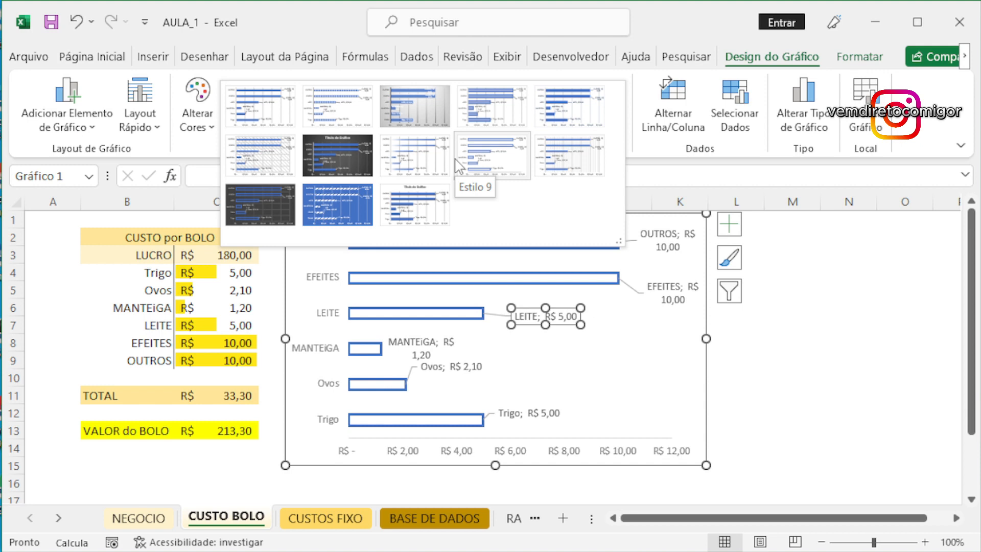
pyautogui.click(328, 152)
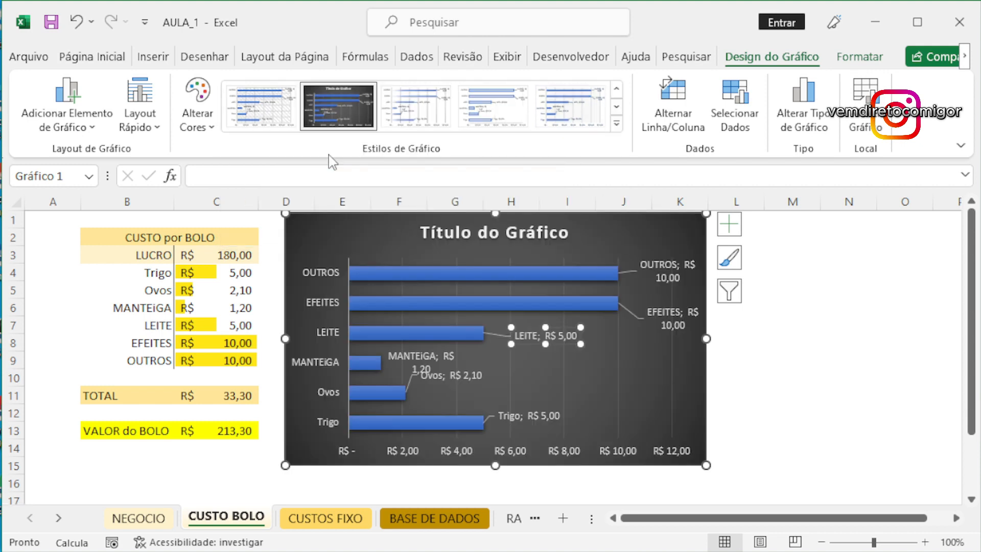
# - Fill all bars of the cake-cost chart with the theme's gold colour
pyautogui.click(473, 268)
pyautogui.rightClick(469, 272)
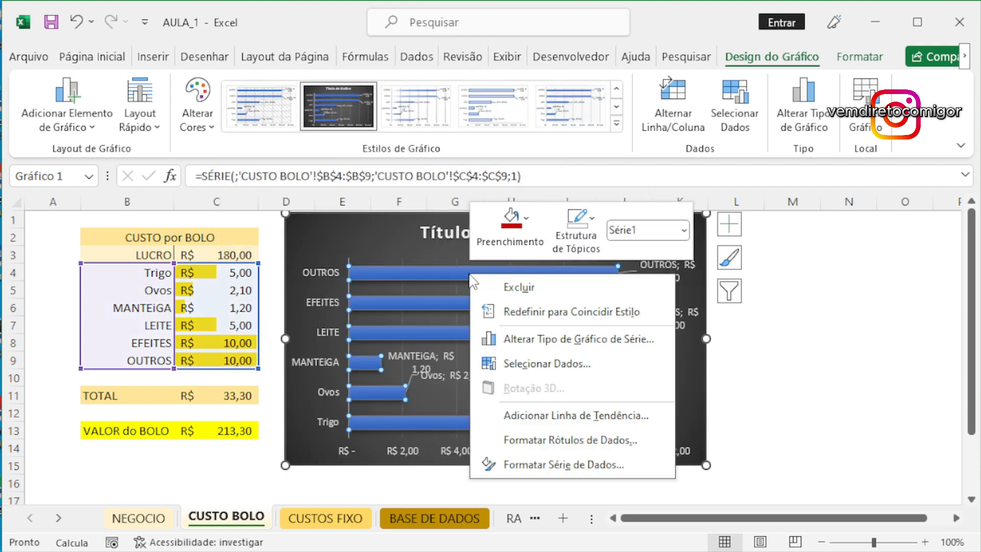
pyautogui.click(515, 257)
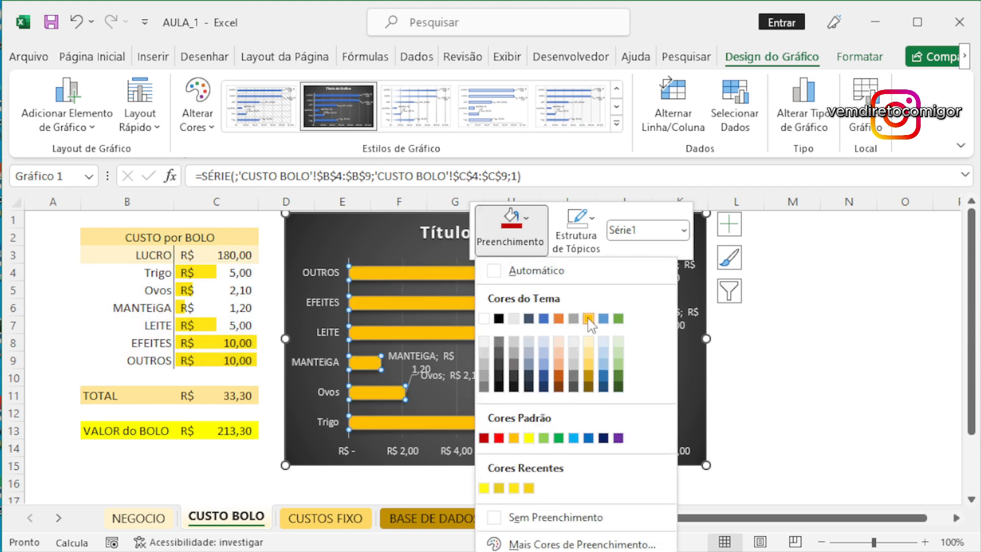
pyautogui.click(588, 319)
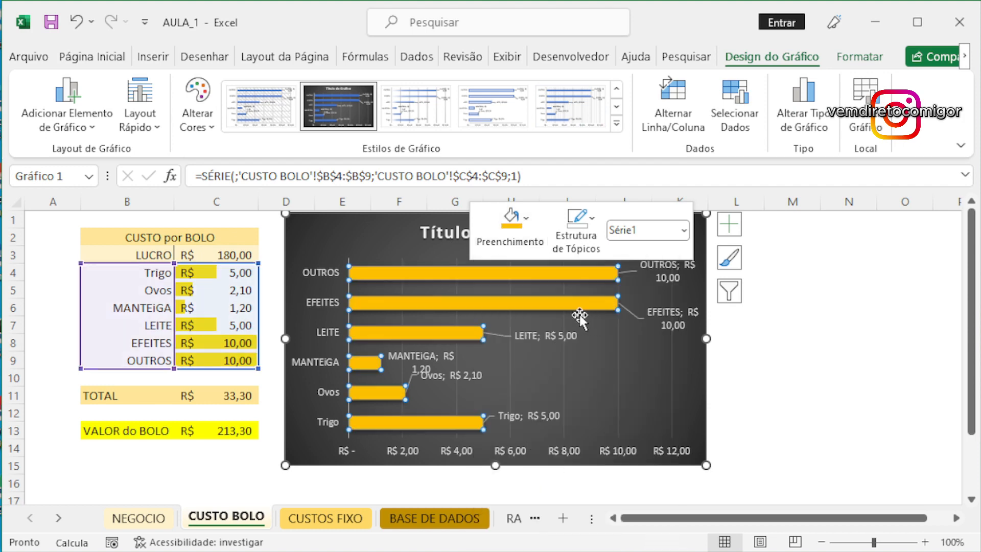
pyautogui.click(519, 275)
pyautogui.click(518, 302)
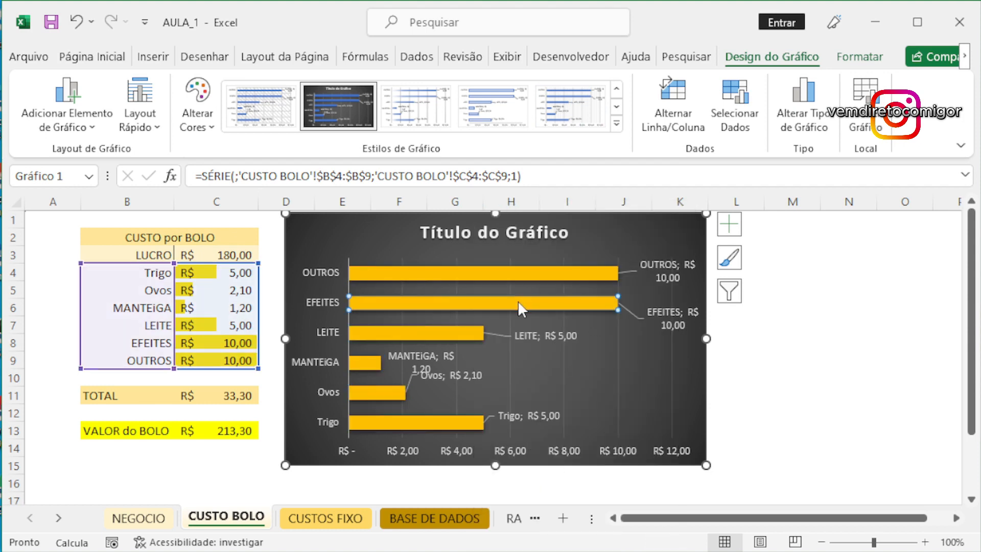
pyautogui.click(519, 276)
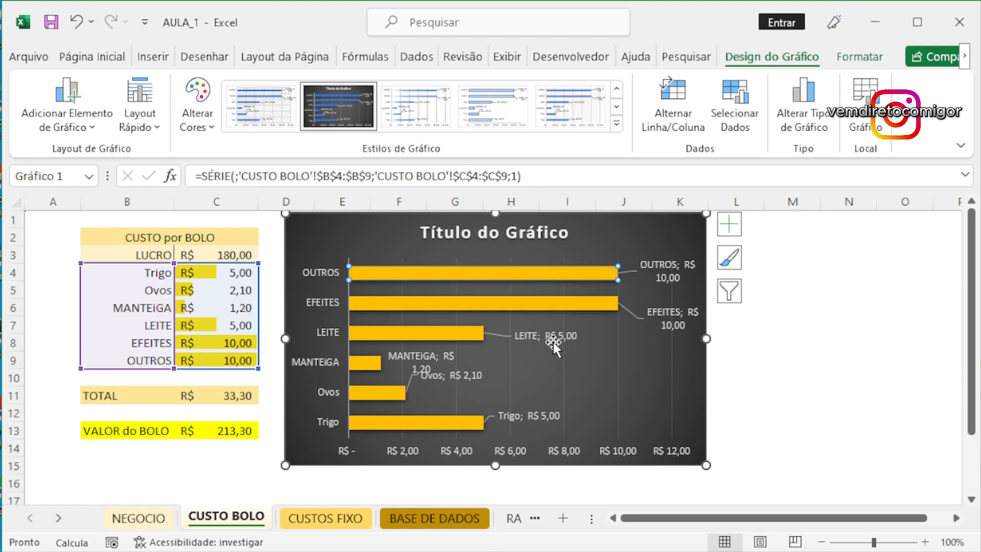
# - Separate the overlapping Ovos and MANTEiGA data labels by moving each one to the right of its bar
pyautogui.click(463, 377)
pyautogui.click(463, 377)
pyautogui.moveTo(463, 377); pyautogui.dragTo(466, 394)
pyautogui.click(440, 356)
pyautogui.moveTo(441, 356); pyautogui.dragTo(494, 359)
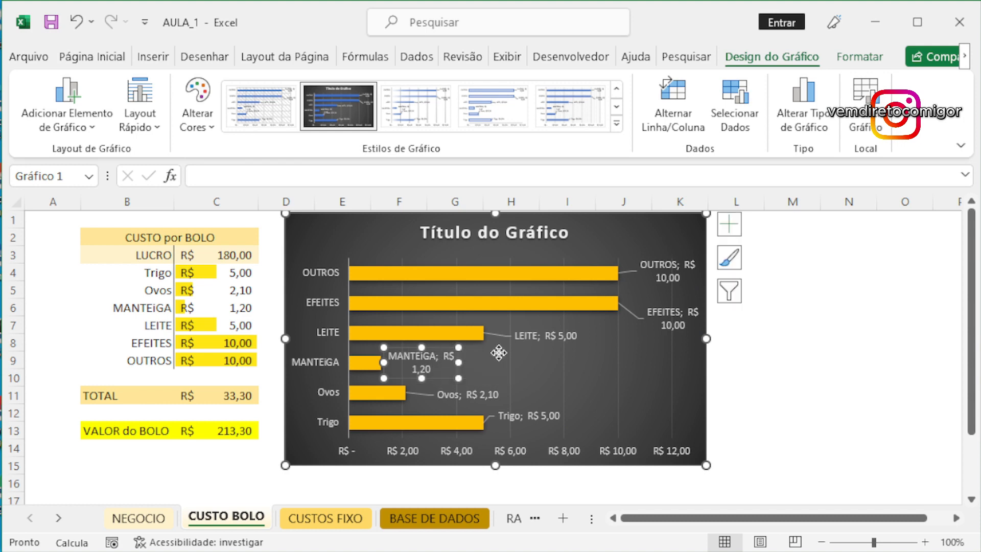
# - Delete both the value and category axes and the placeholder title from the cake-cost bar chart
pyautogui.click(546, 437)
pyautogui.click(556, 456)
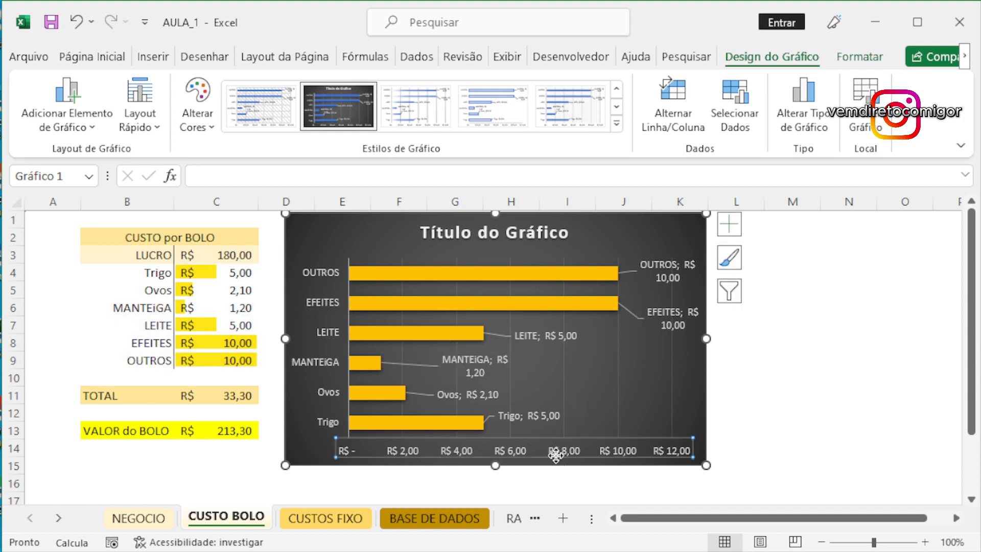
pyautogui.press('Delete')
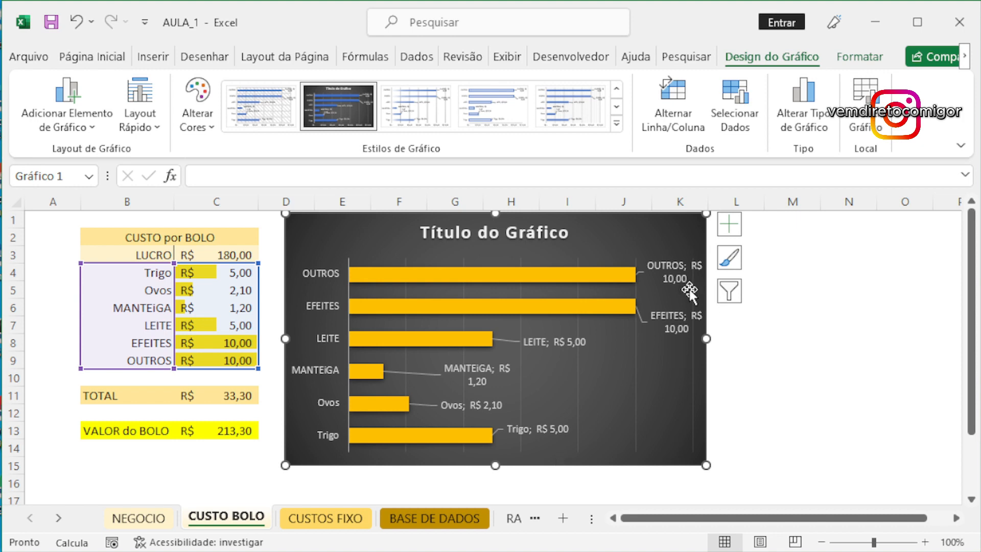
pyautogui.click(524, 232)
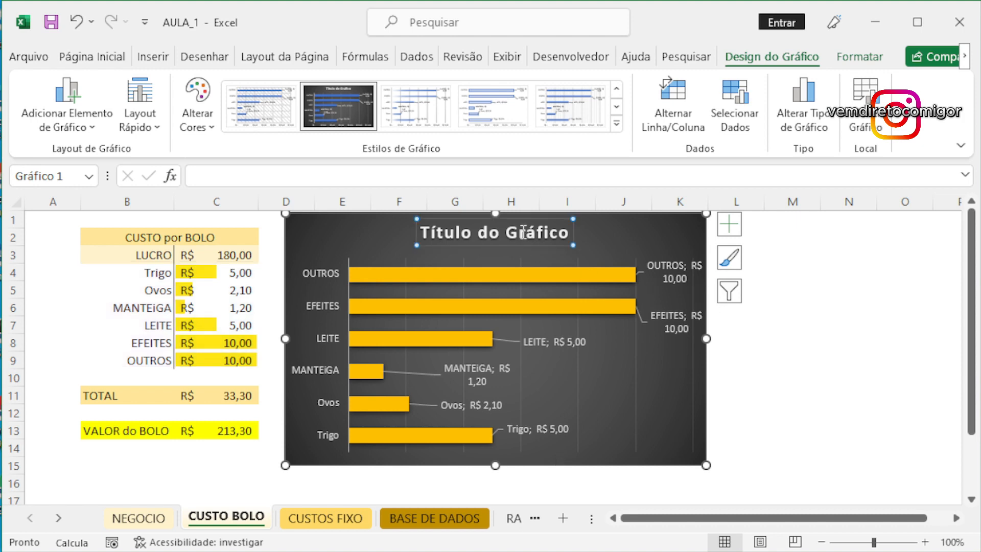
pyautogui.press('Delete')
pyautogui.click(740, 343)
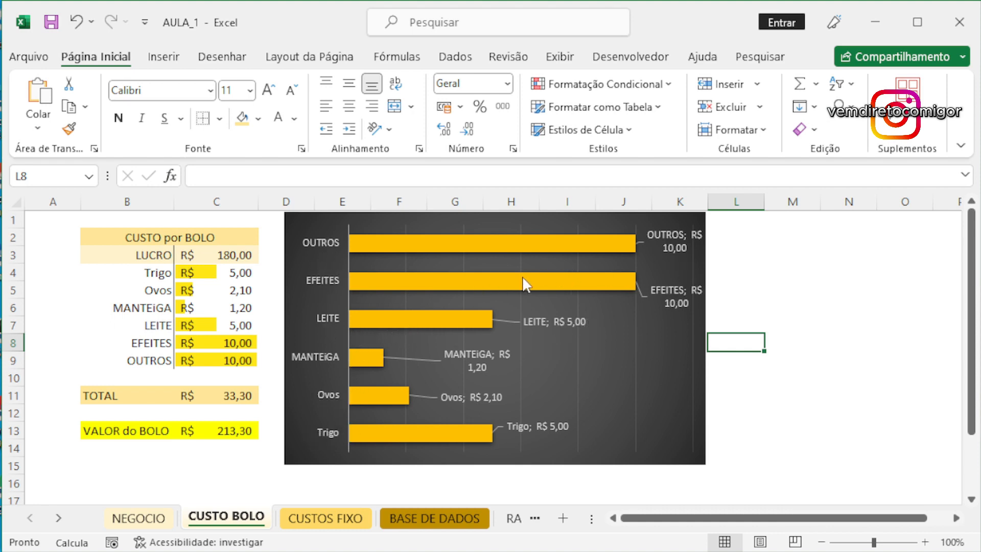
pyautogui.click(330, 239)
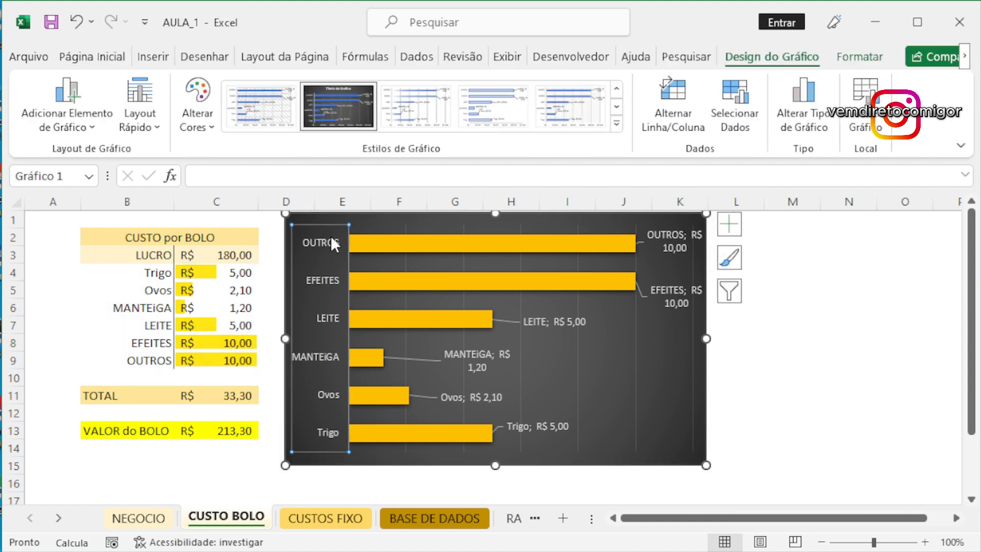
pyautogui.press('Delete')
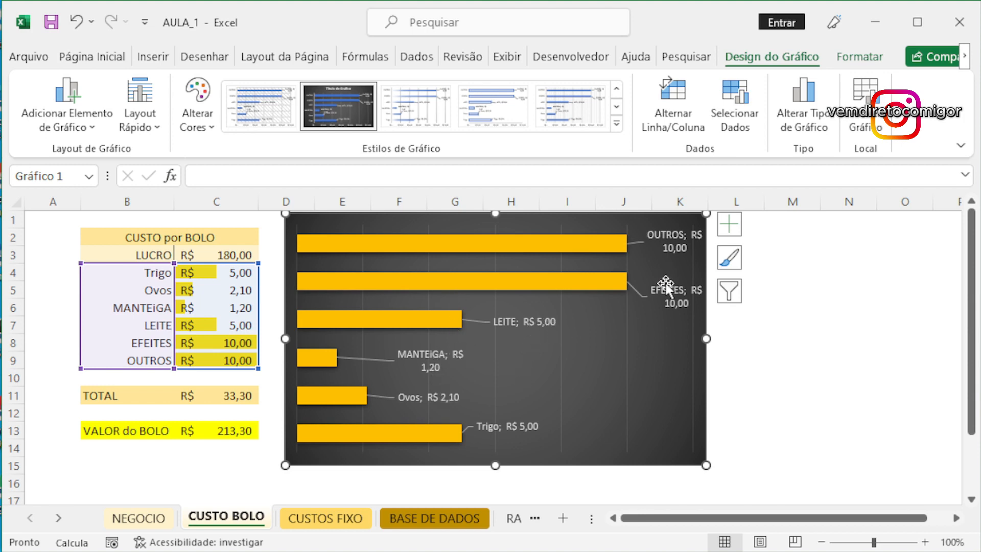
# - Set the Trigo cost in C4 to 6 and the Ovos cost in C5 to 4
pyautogui.click(232, 290)
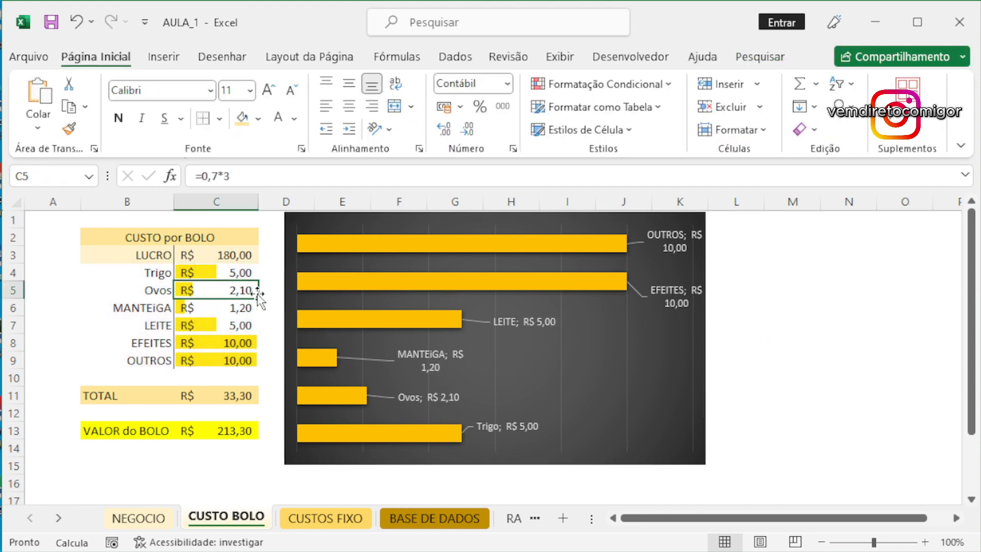
pyautogui.click(231, 274)
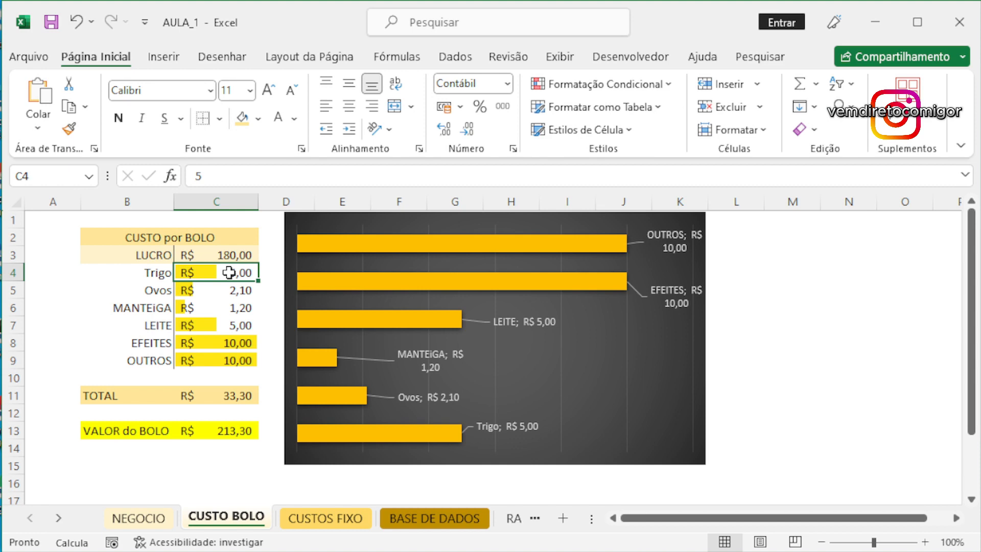
pyautogui.write('6')
pyautogui.press('Return')
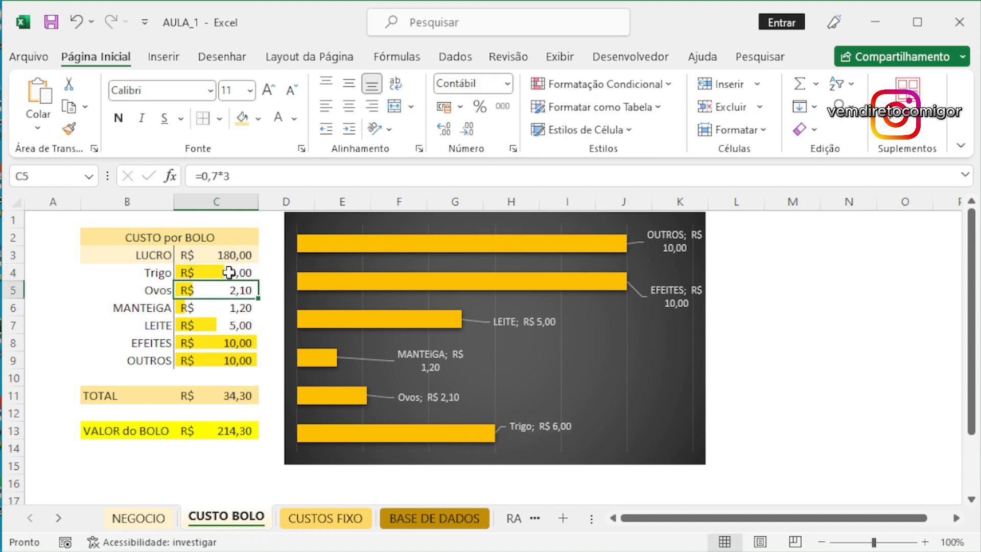
pyautogui.write('4')
pyautogui.press('Return')
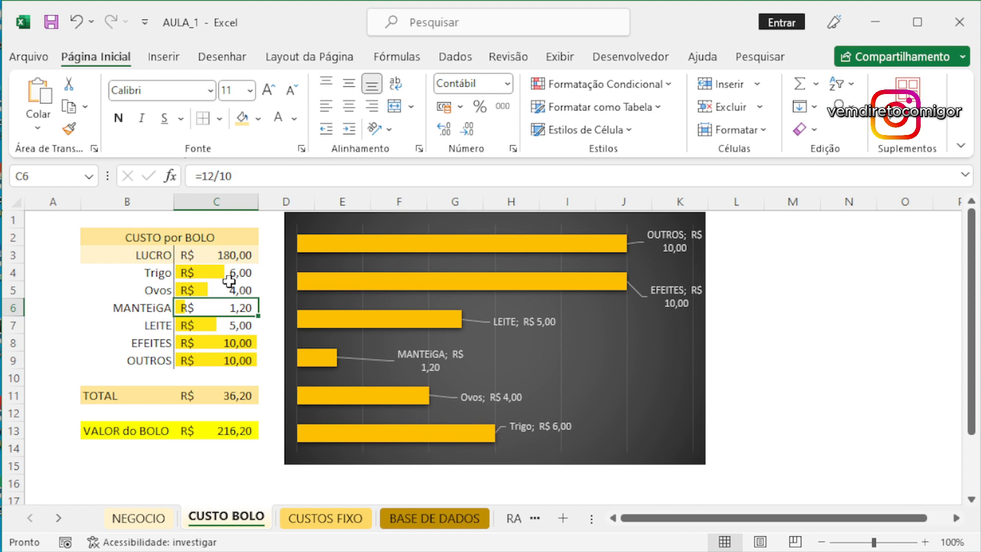
# - Widen the cake-cost bar chart to the right so it extends to about column N
pyautogui.click(705, 340)
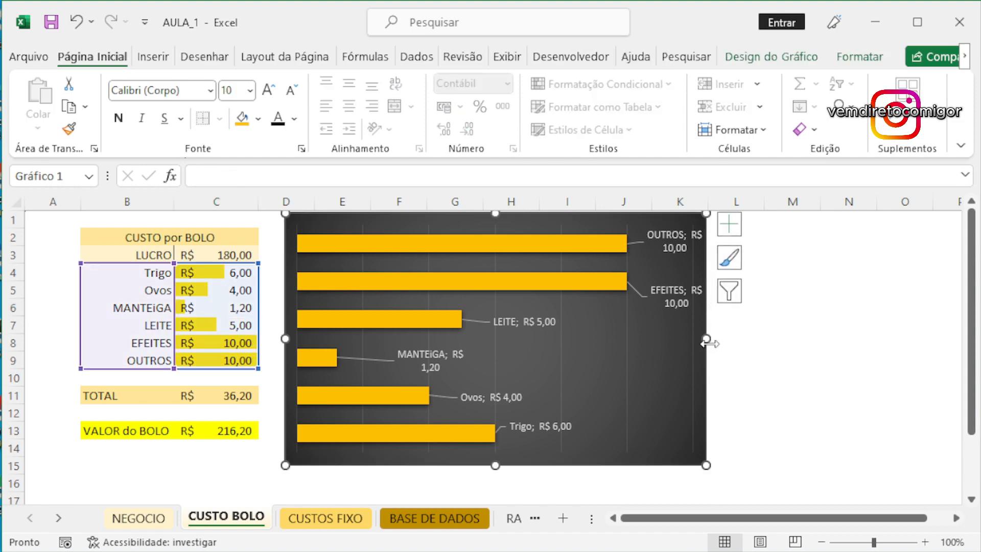
pyautogui.moveTo(706, 340); pyautogui.dragTo(848, 337)
pyautogui.click(880, 324)
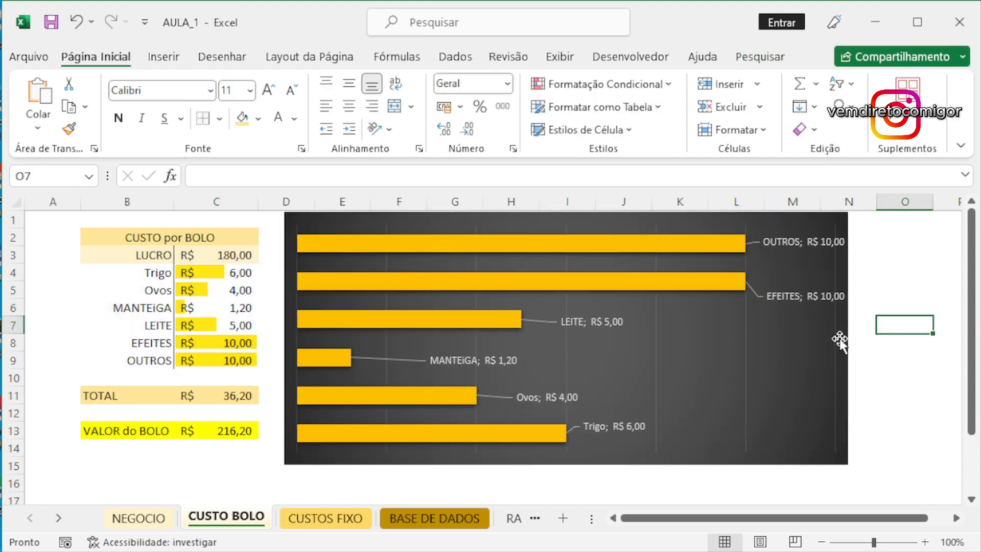
# - Review the charts on the NEGOCIO, CUSTO BOLO and CUSTOS FIXO sheets, finishing on NEGOCIO
pyautogui.click(153, 520)
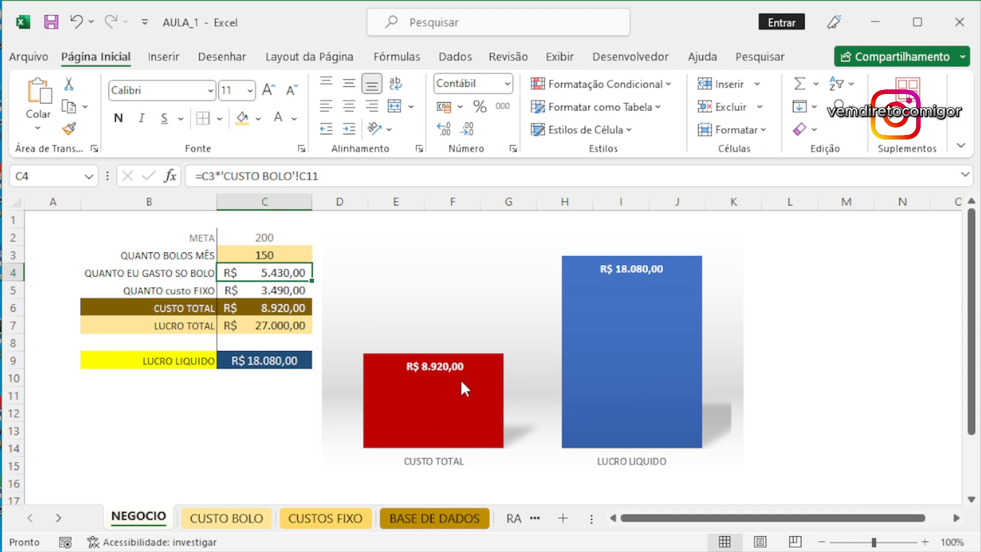
pyautogui.moveTo(620, 377)
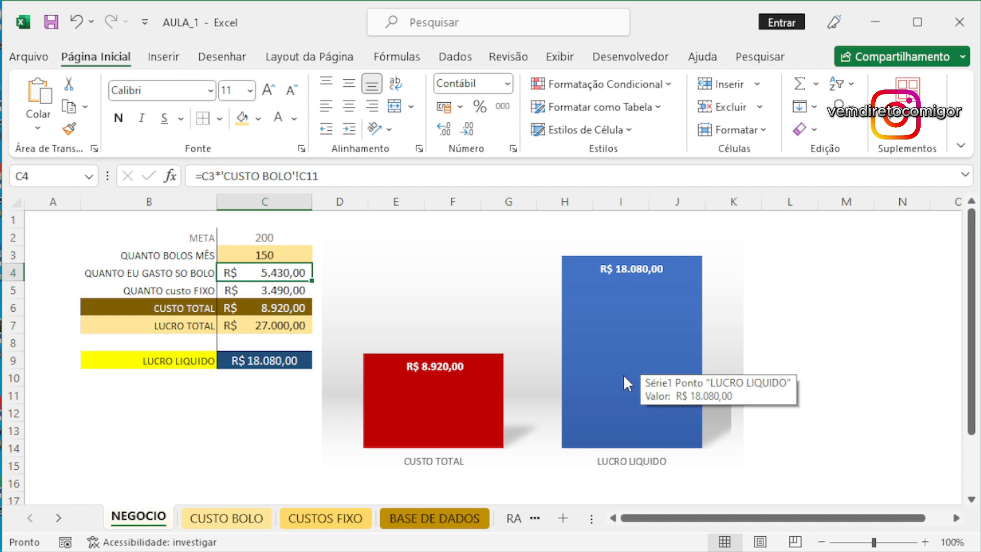
pyautogui.click(259, 517)
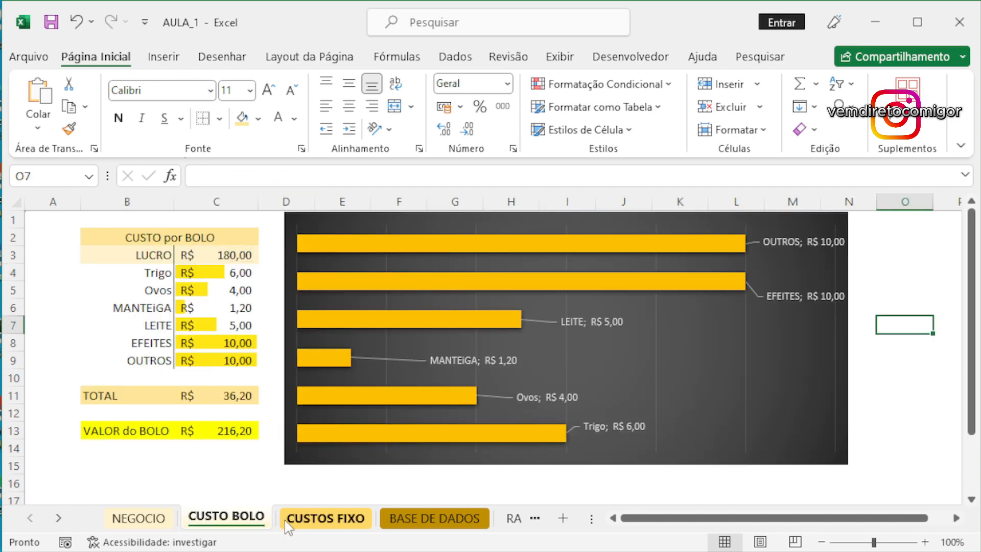
pyautogui.click(321, 520)
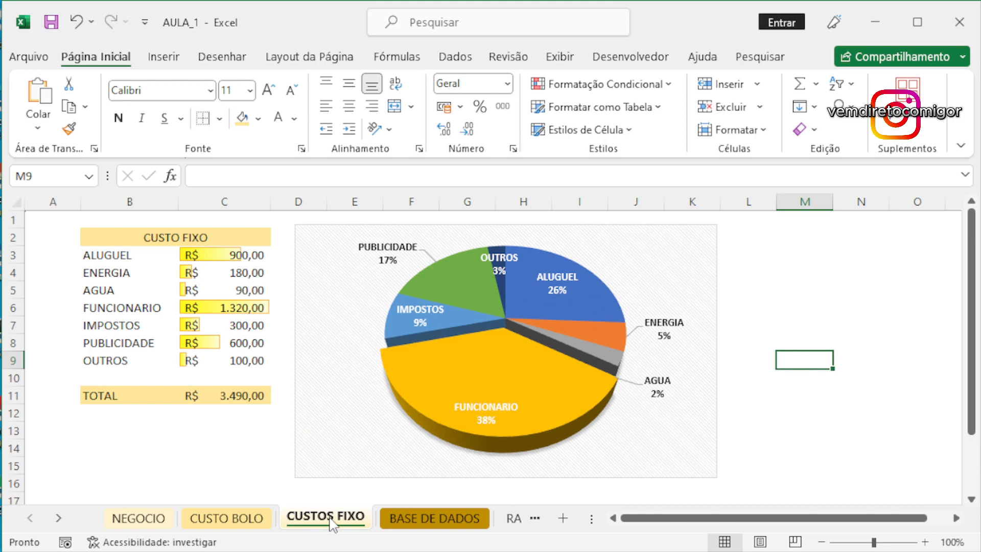
pyautogui.click(146, 523)
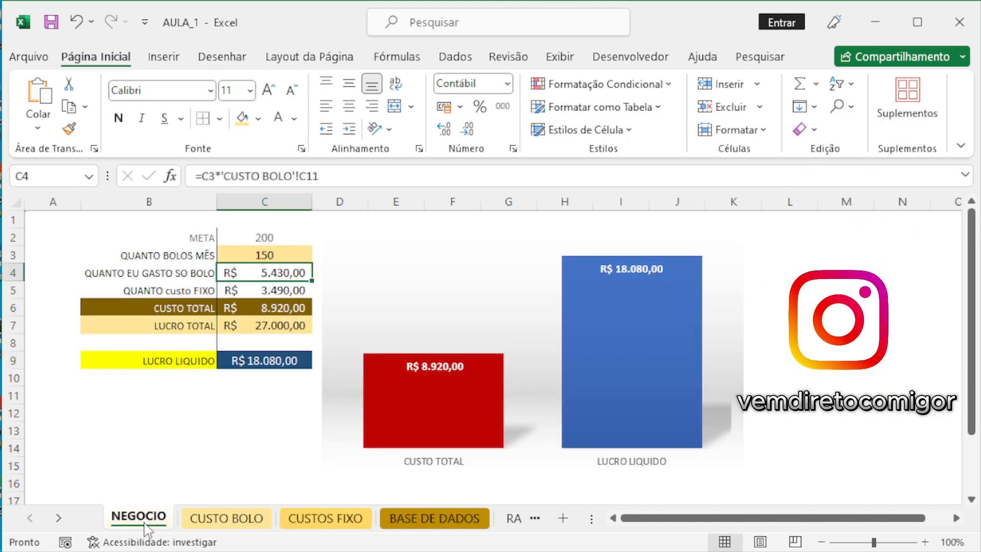